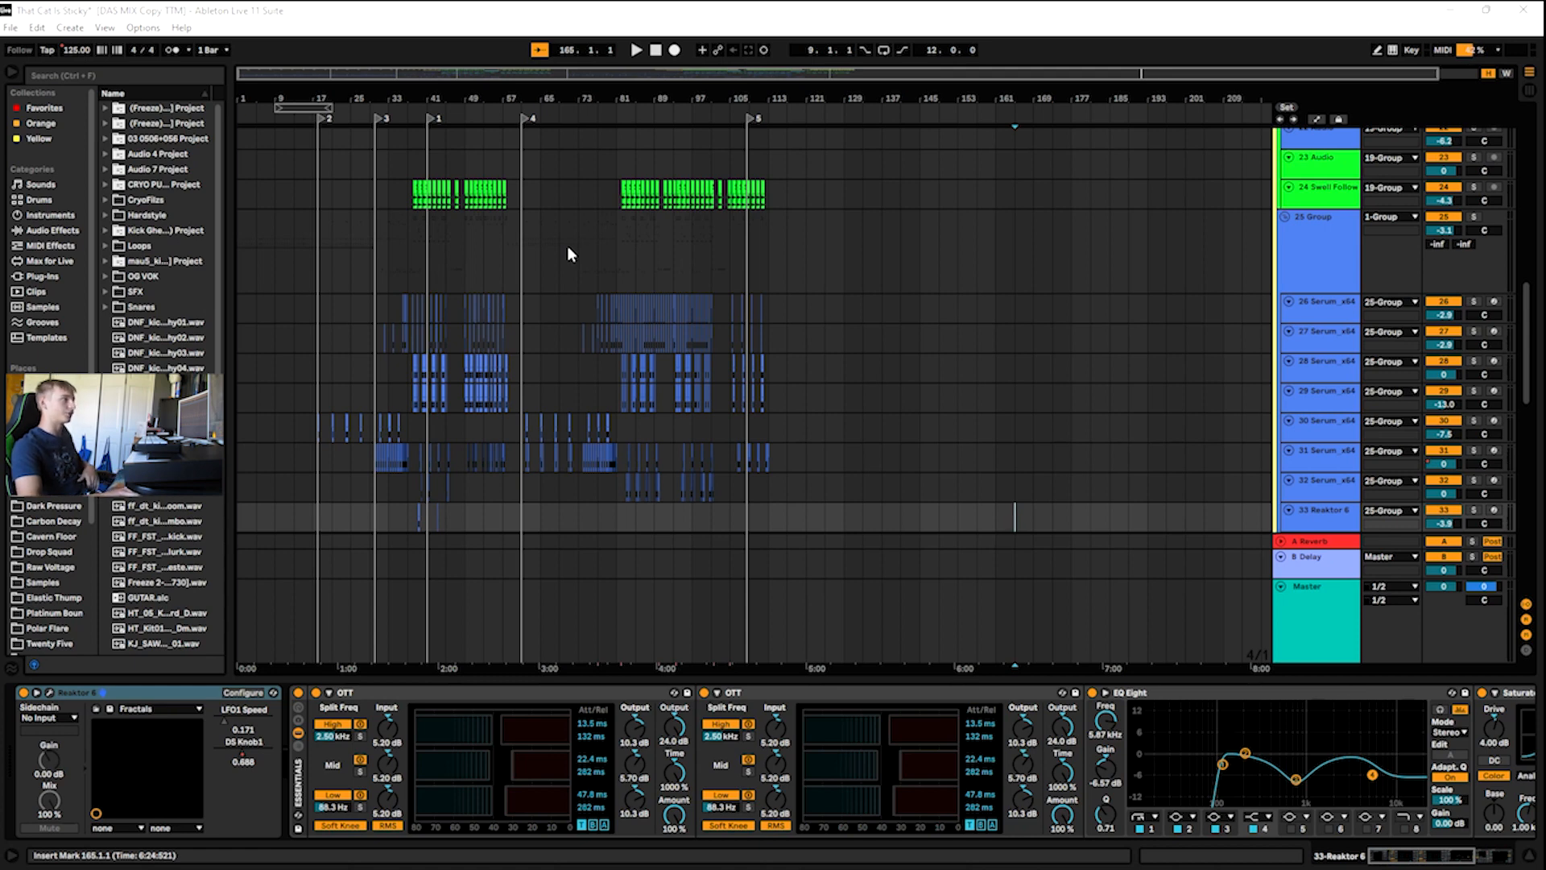
- Look over the tracks in the synth group and the effects chain on the Master track
scroll(490, 215, "down", 2)
scroll(490, 215, "down", 8)
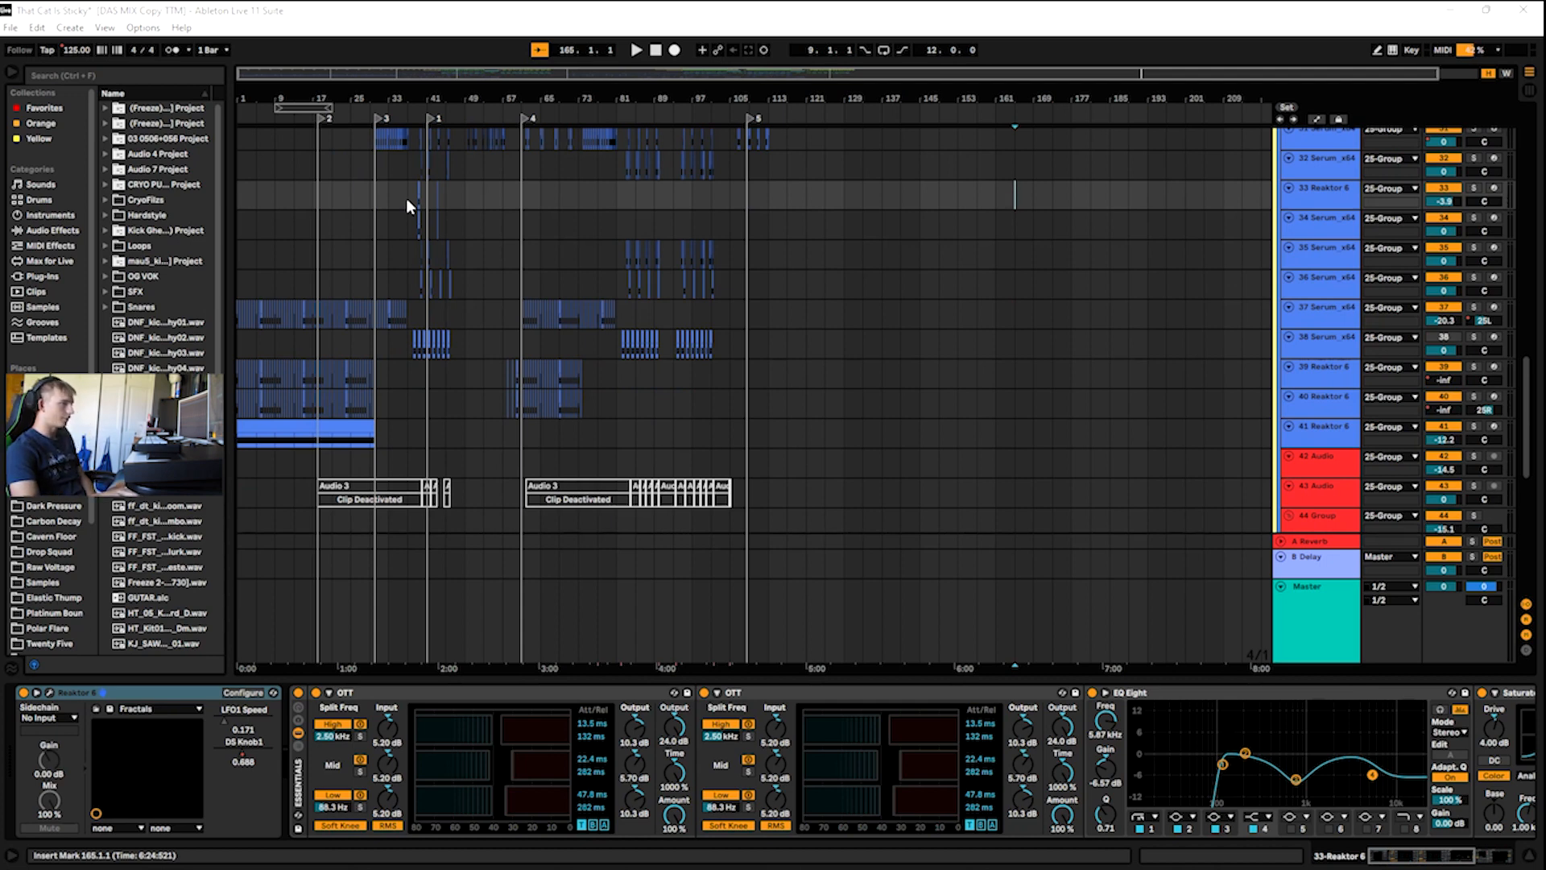
left_click(1316, 602)
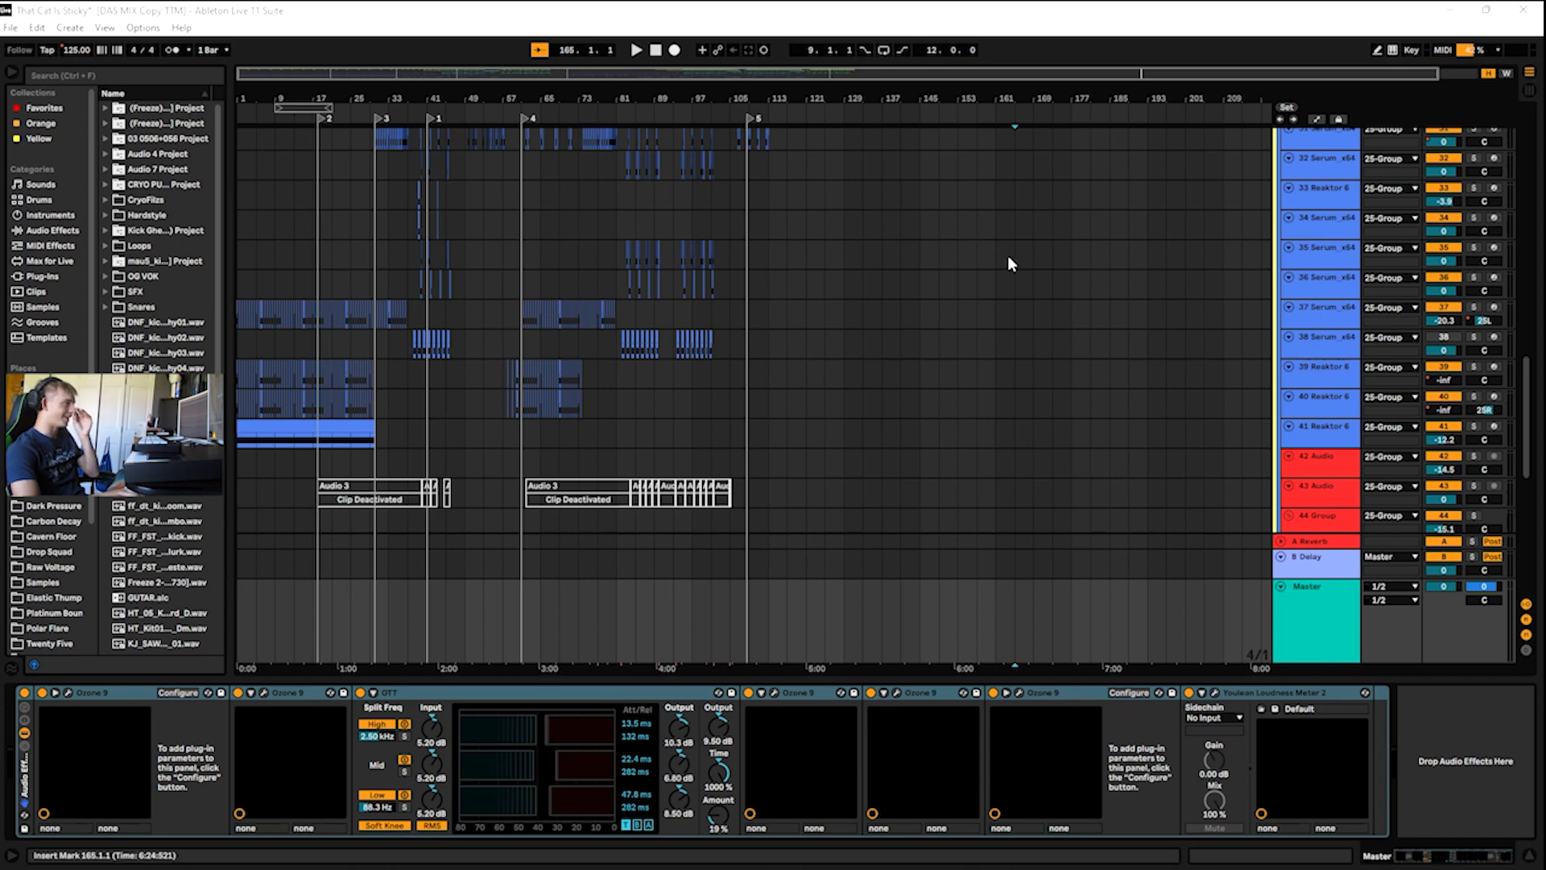
left_click(1046, 314)
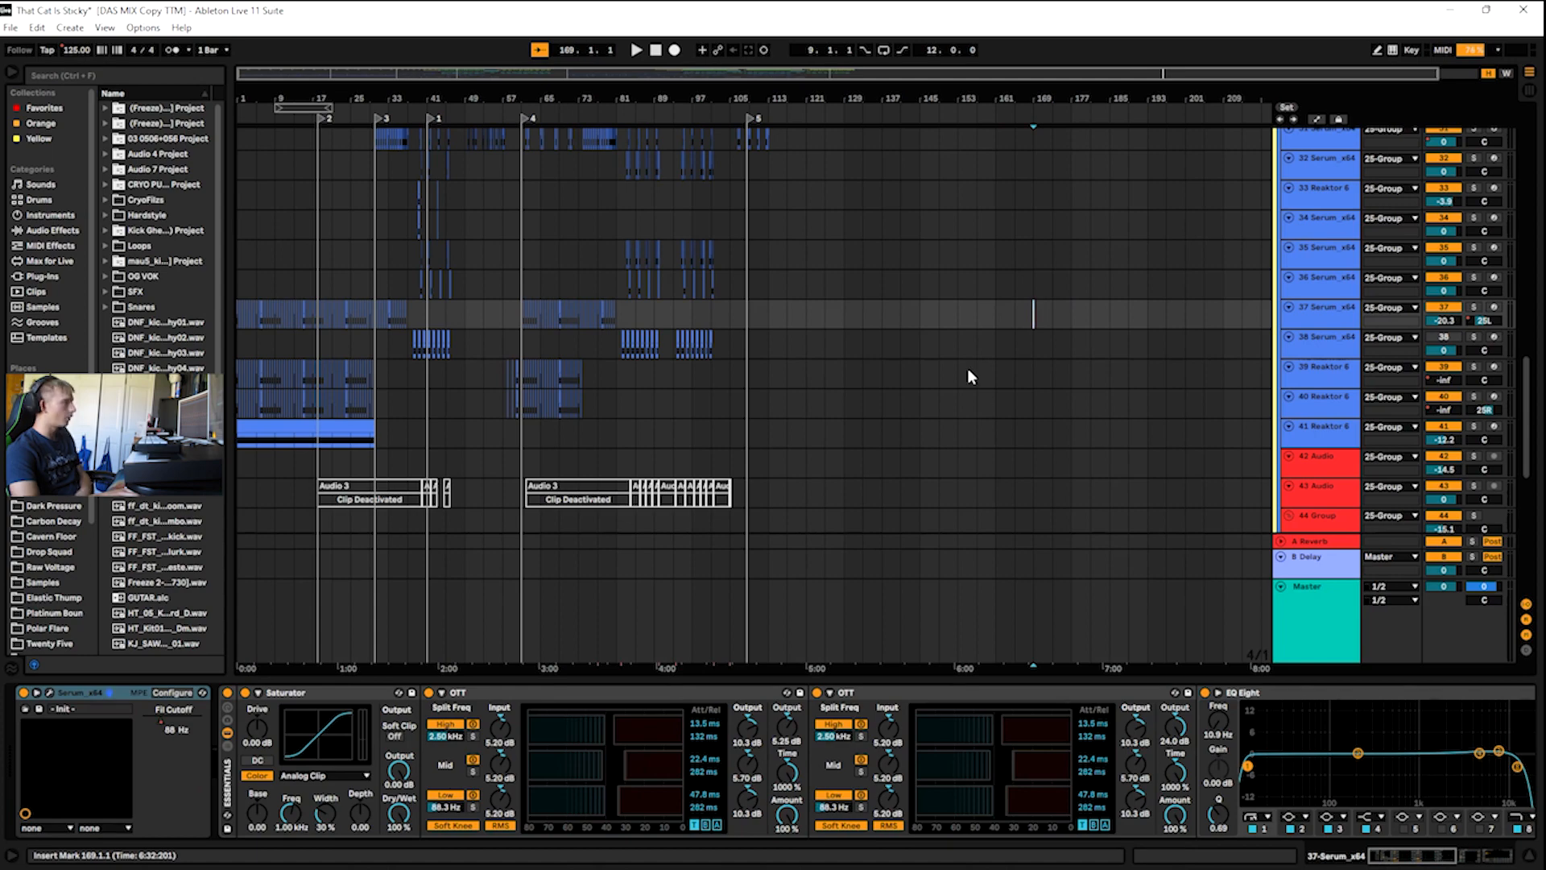
scroll(505, 297, "up", 3)
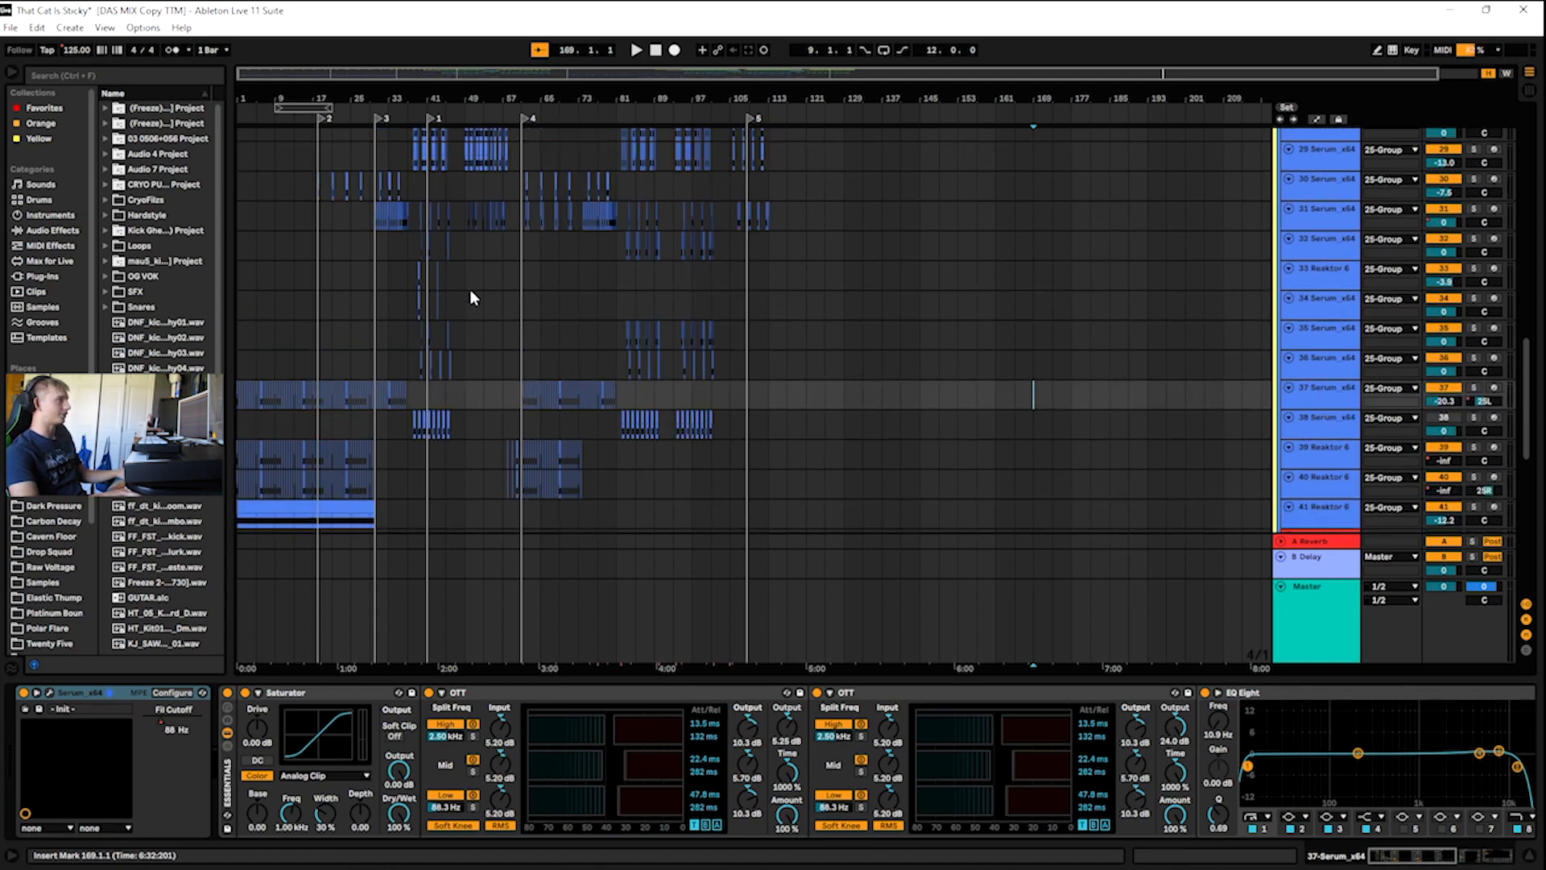
scroll(388, 363, "up", 4)
scroll(451, 133, "down", 5)
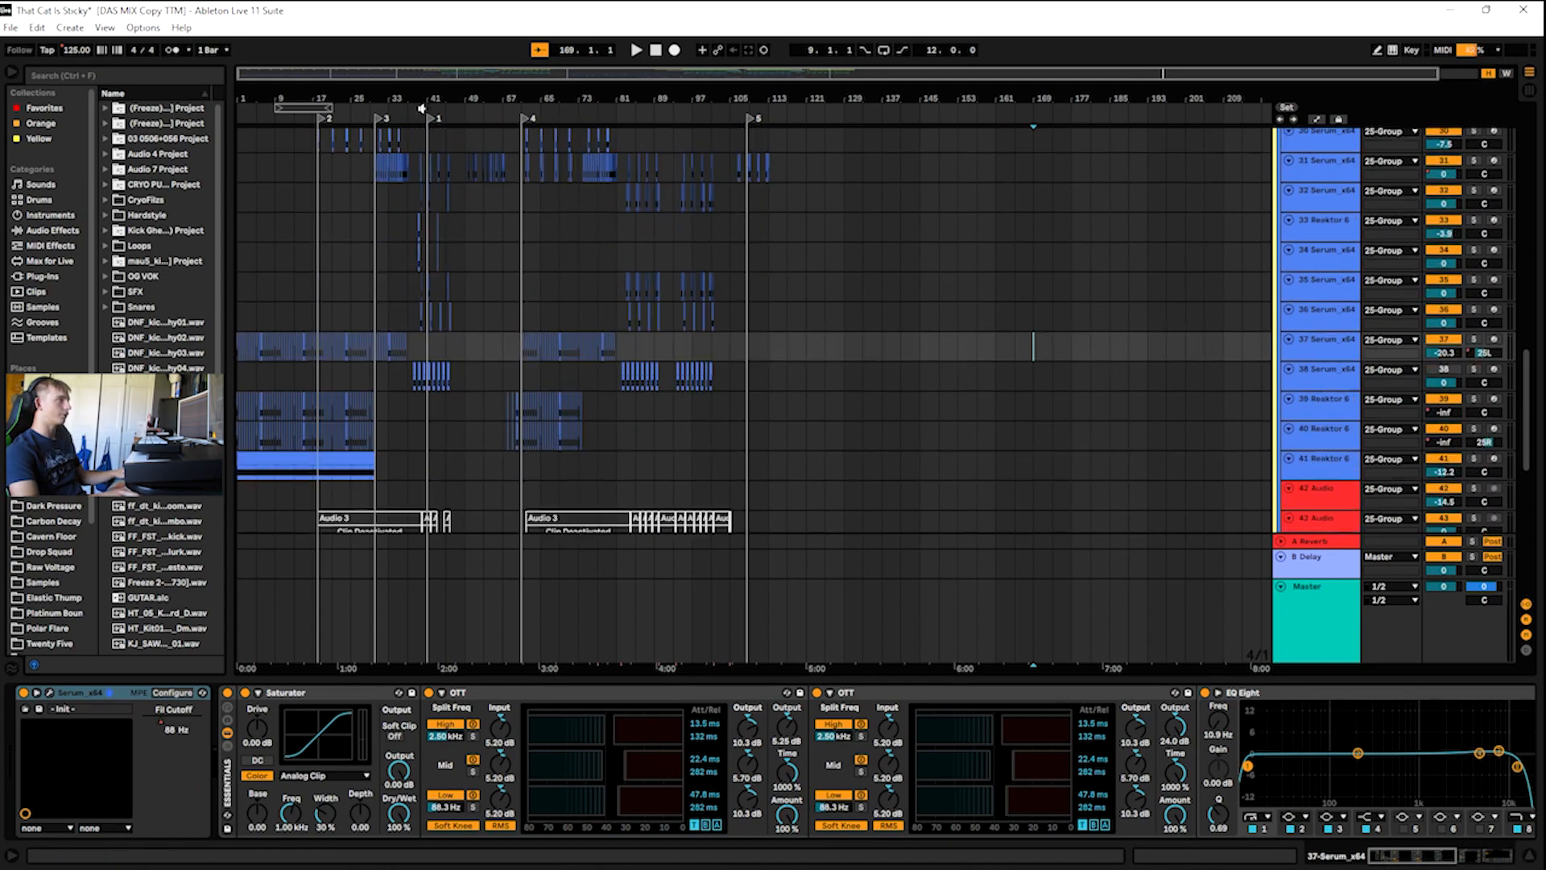
- Zoom in on the first half of the arrangement and play the song from its start
left_click_drag(409, 76, 453, 74)
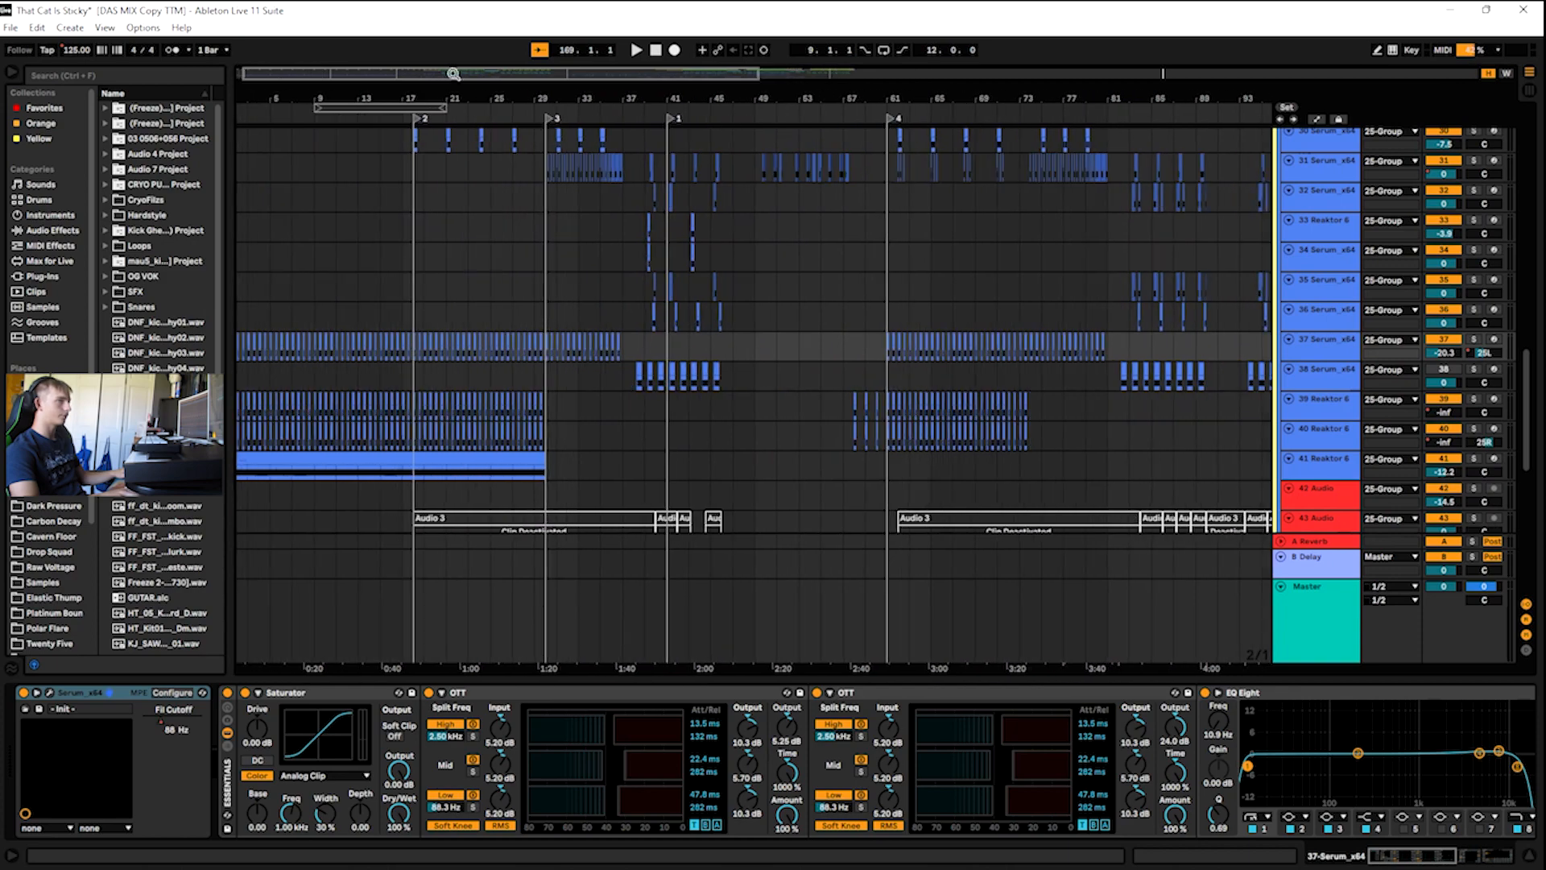
left_click(654, 52)
left_click(636, 50)
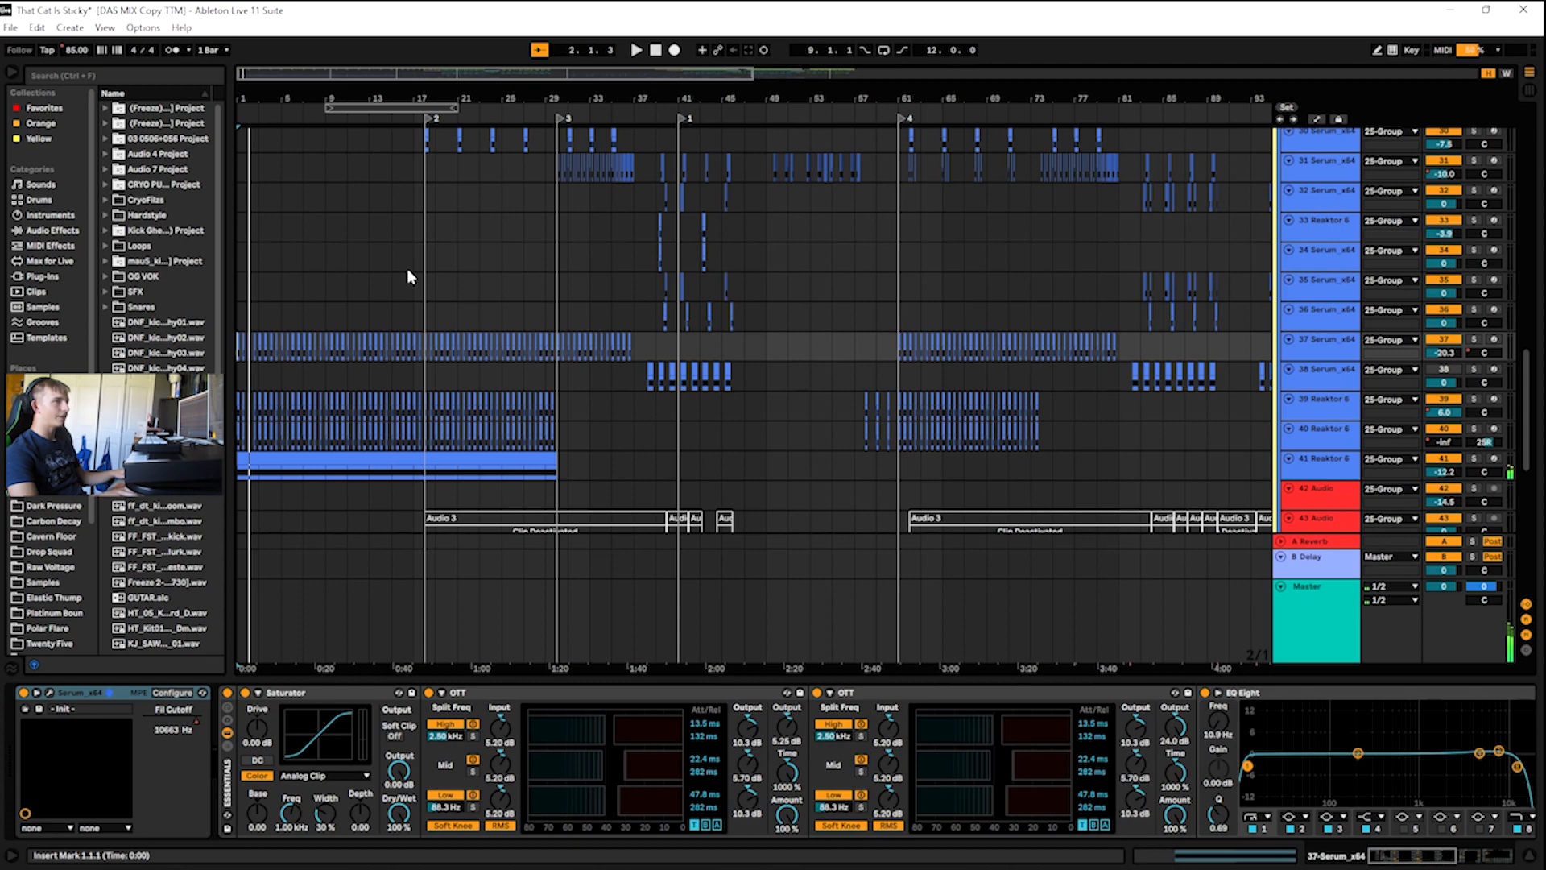
- Open the Reaktor 6 instrument on track 41, move its window aside and arm the track for recording
left_click_drag(359, 73, 359, 106)
scroll(1047, 428, "down", 3)
scroll(1255, 360, "up", 2)
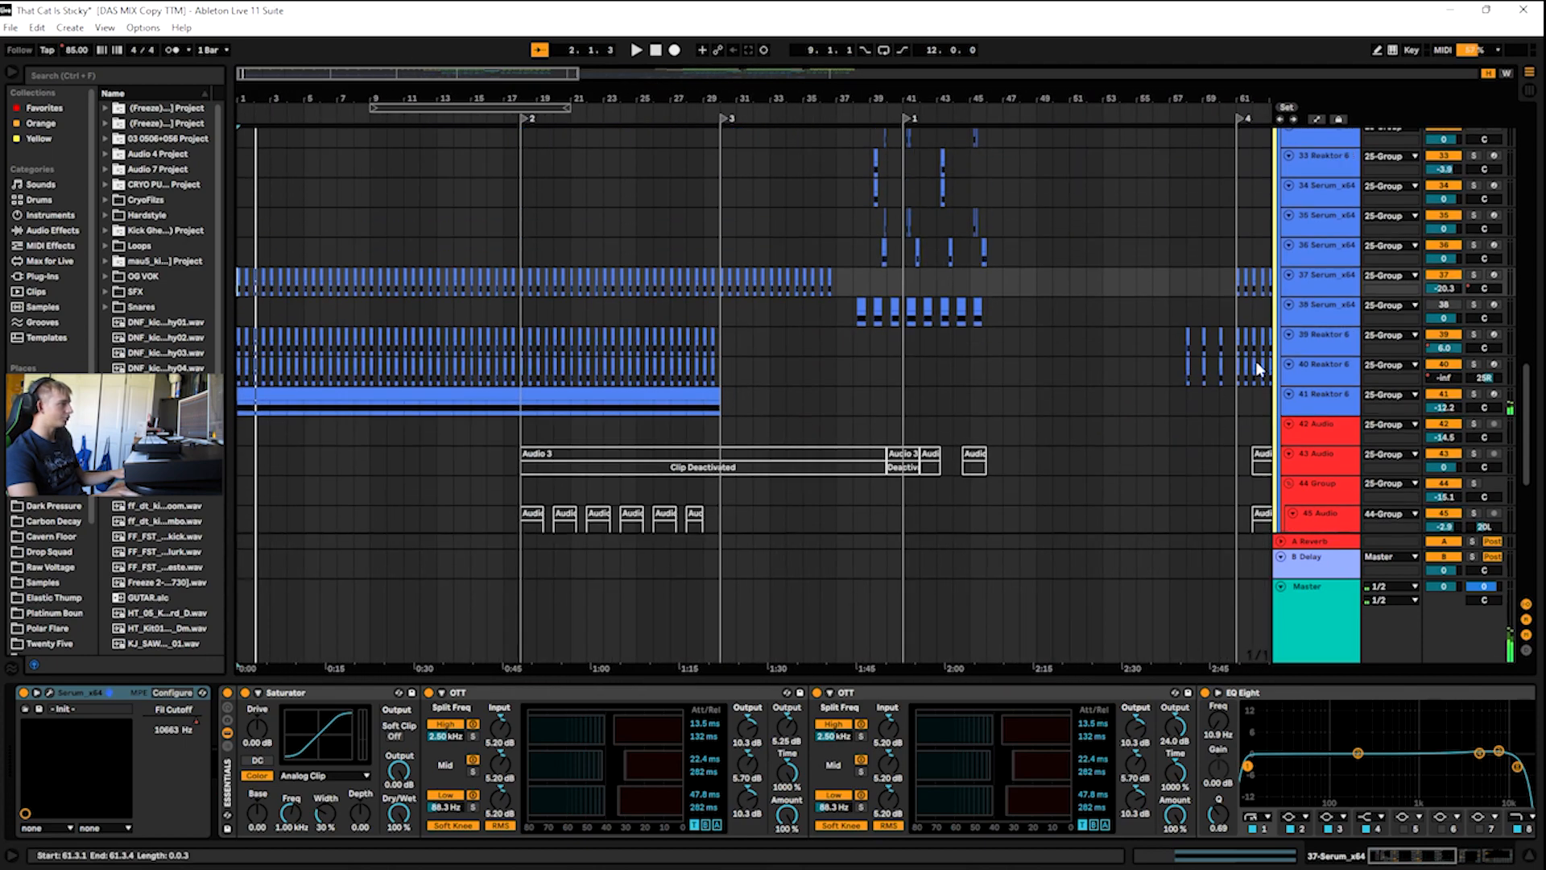
left_click(1322, 404)
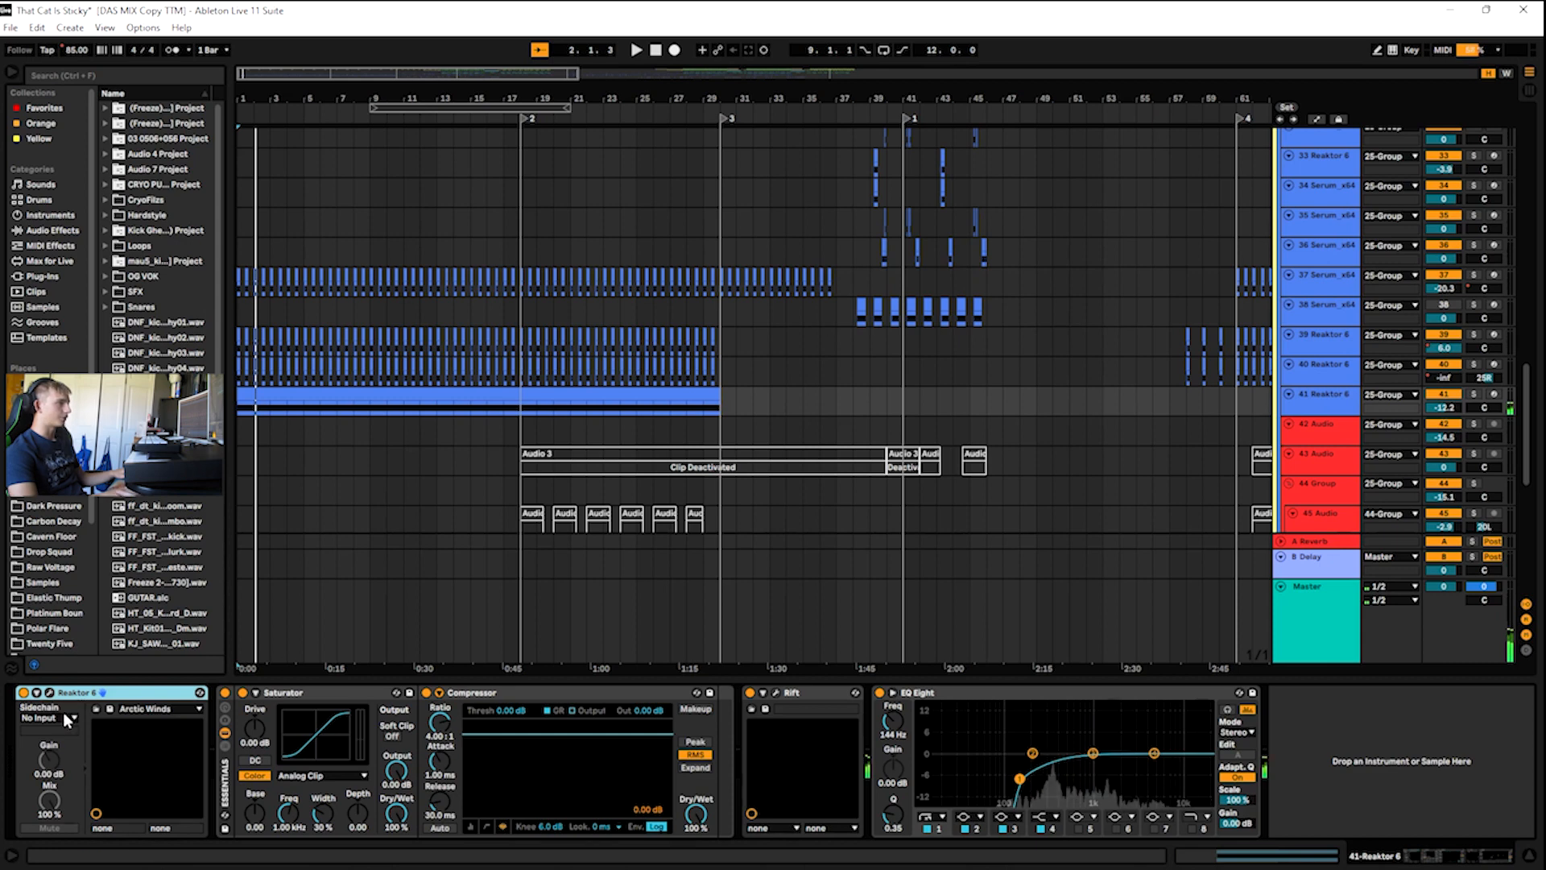
left_click(49, 692)
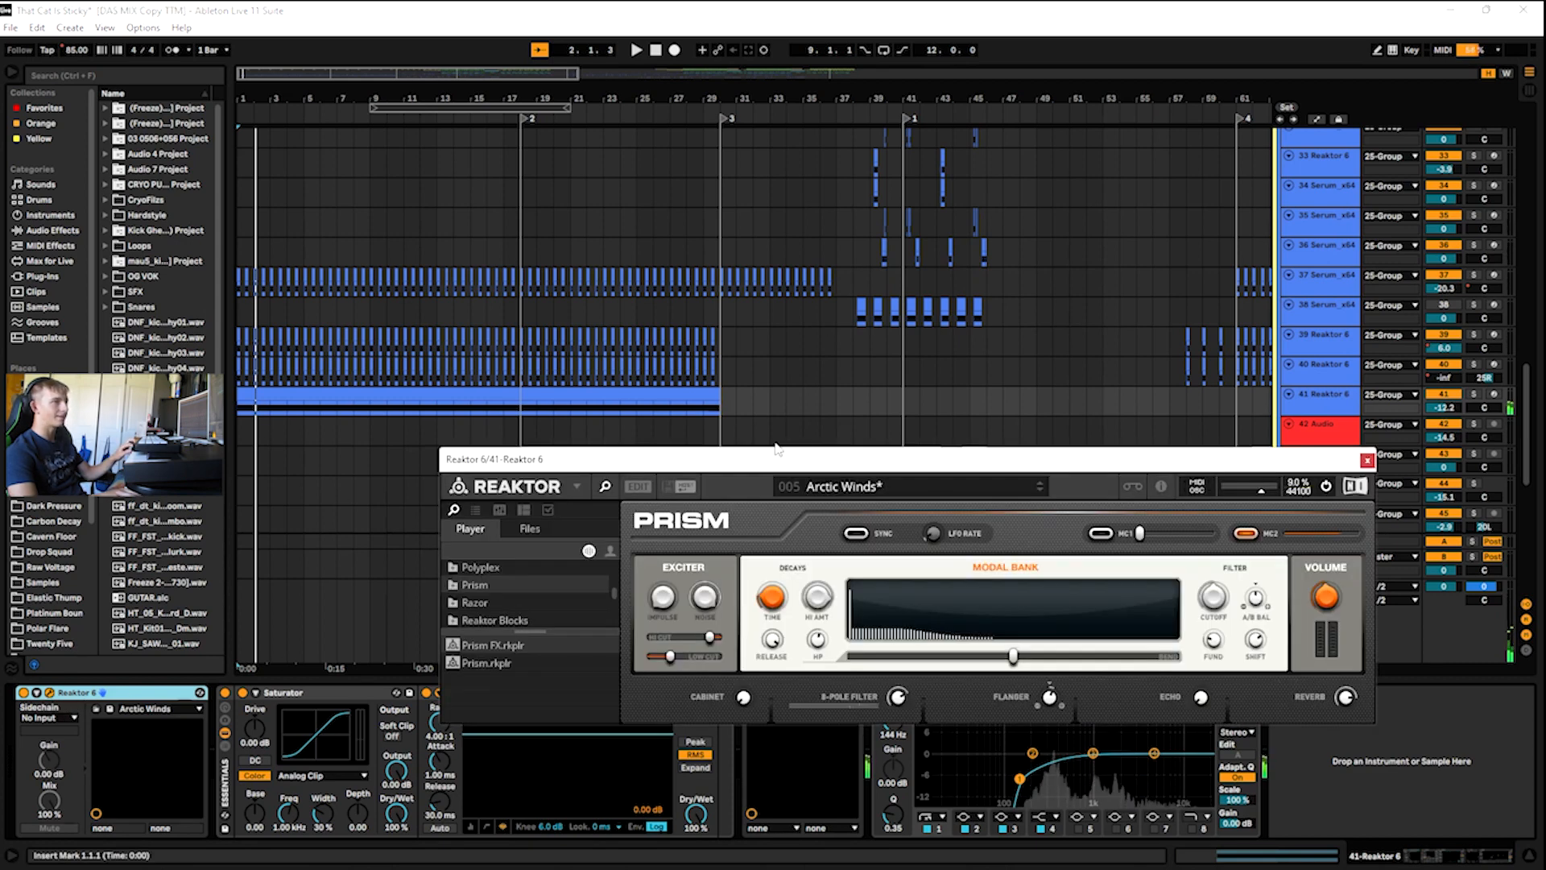
left_click_drag(776, 449, 737, 438)
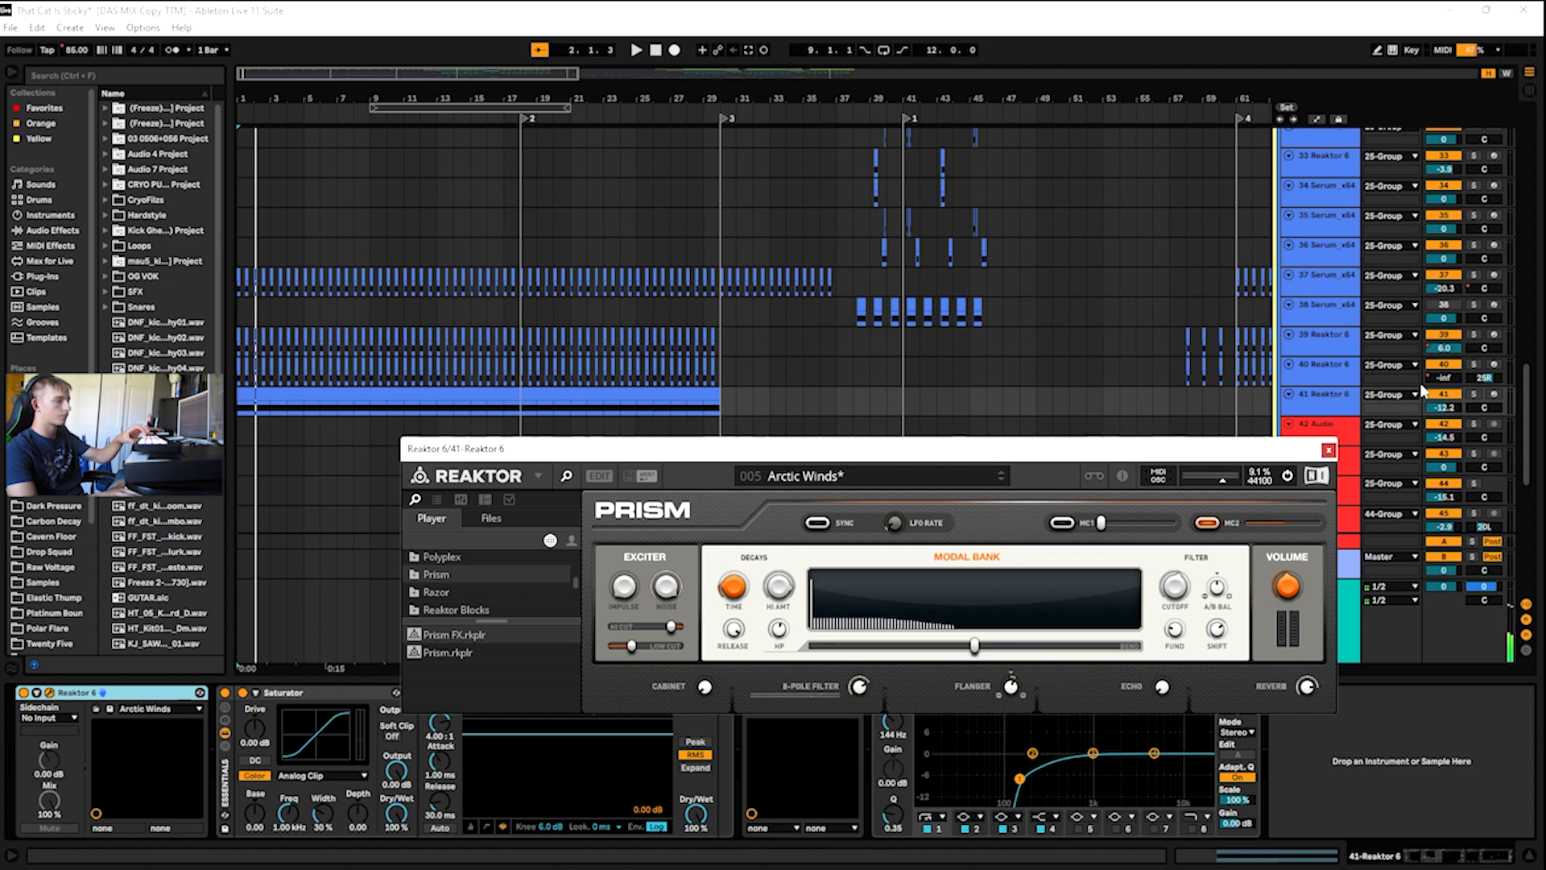
left_click(1496, 393)
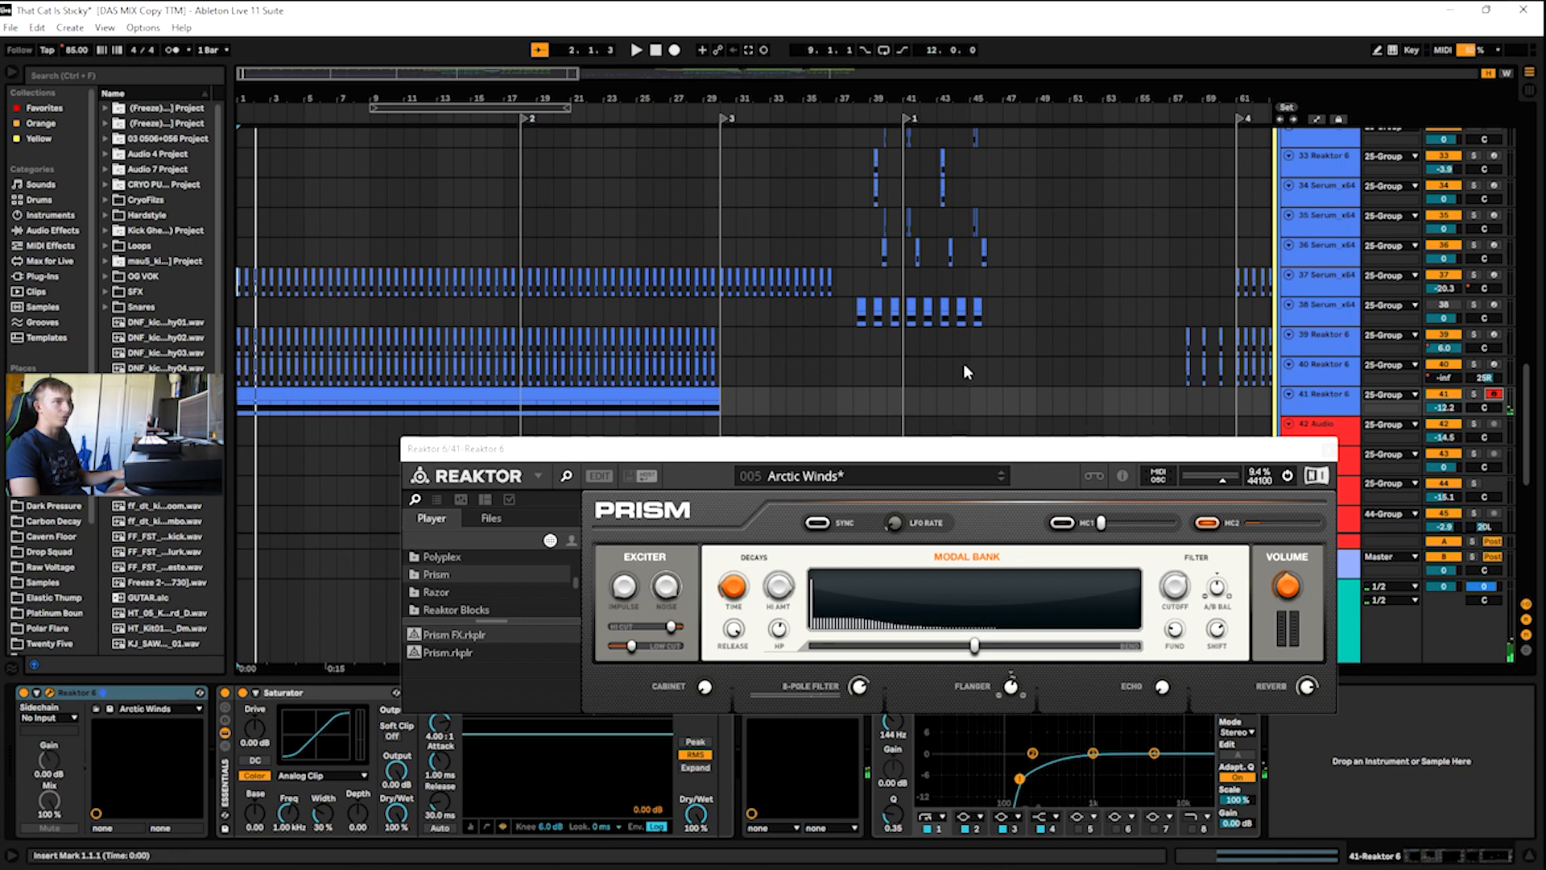
- Close the Reaktor window, solo track 40, switch the solo to track 39 Reaktor 6 and play from bar 3
left_click(1329, 451)
left_click(1320, 371)
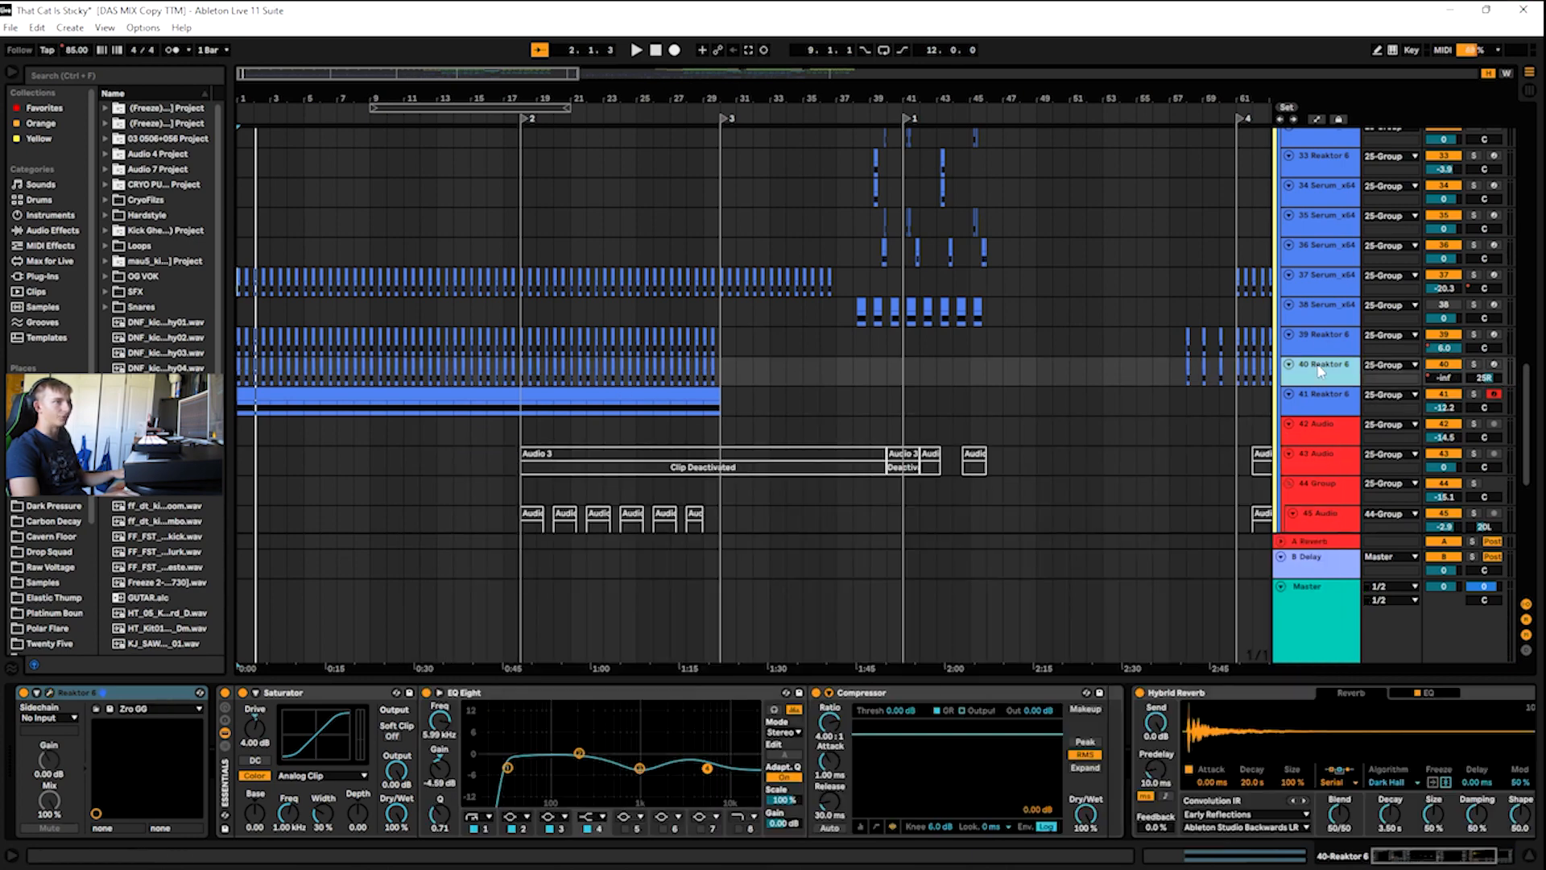
key("s")
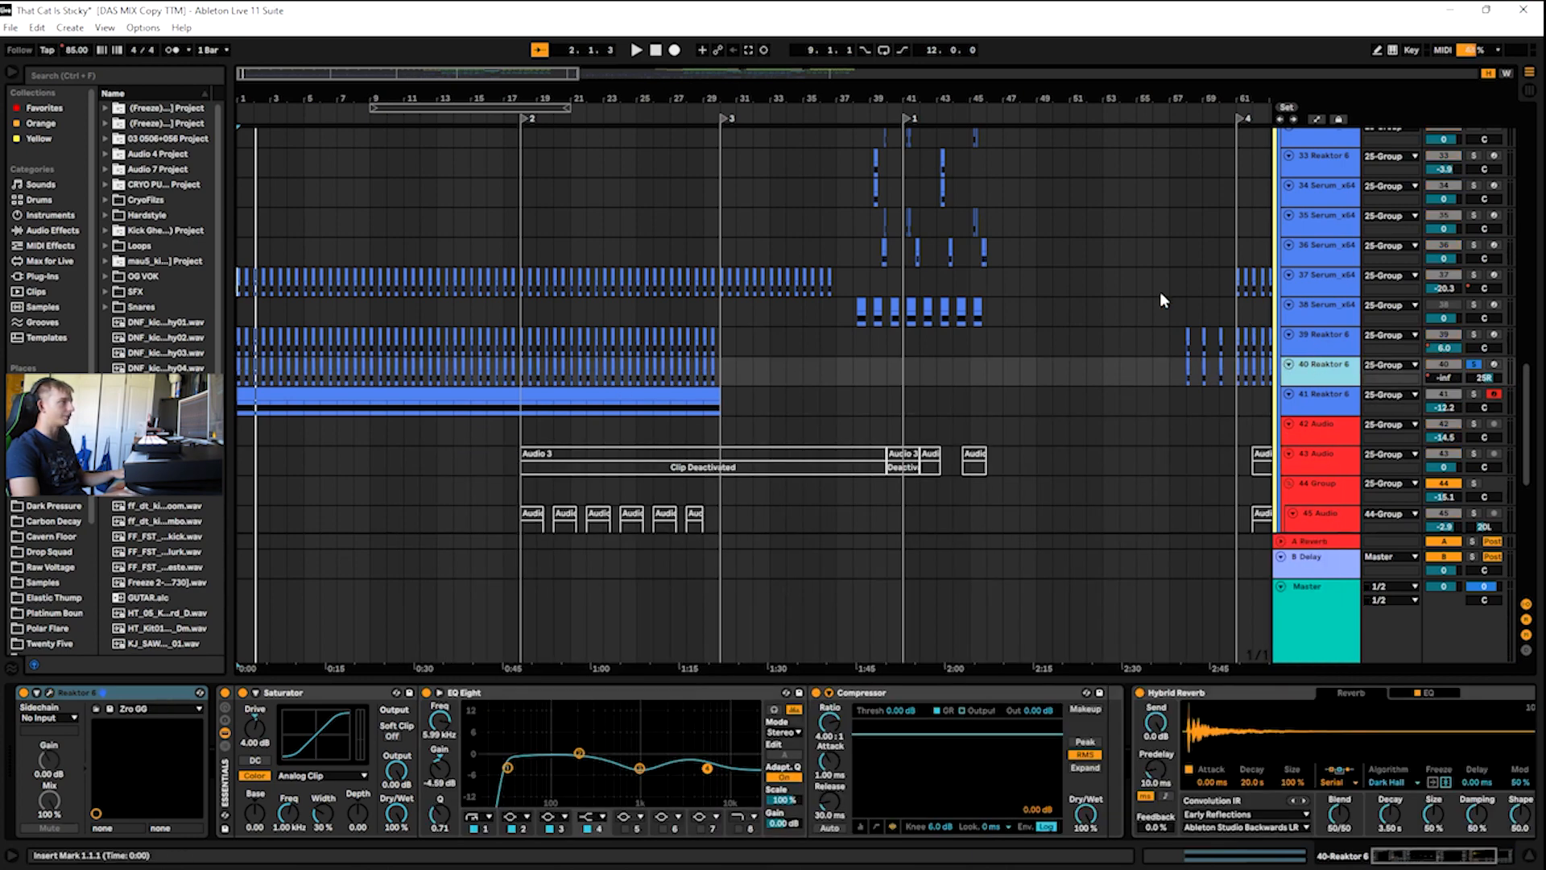
left_click(1193, 332)
key("s")
left_click(279, 107)
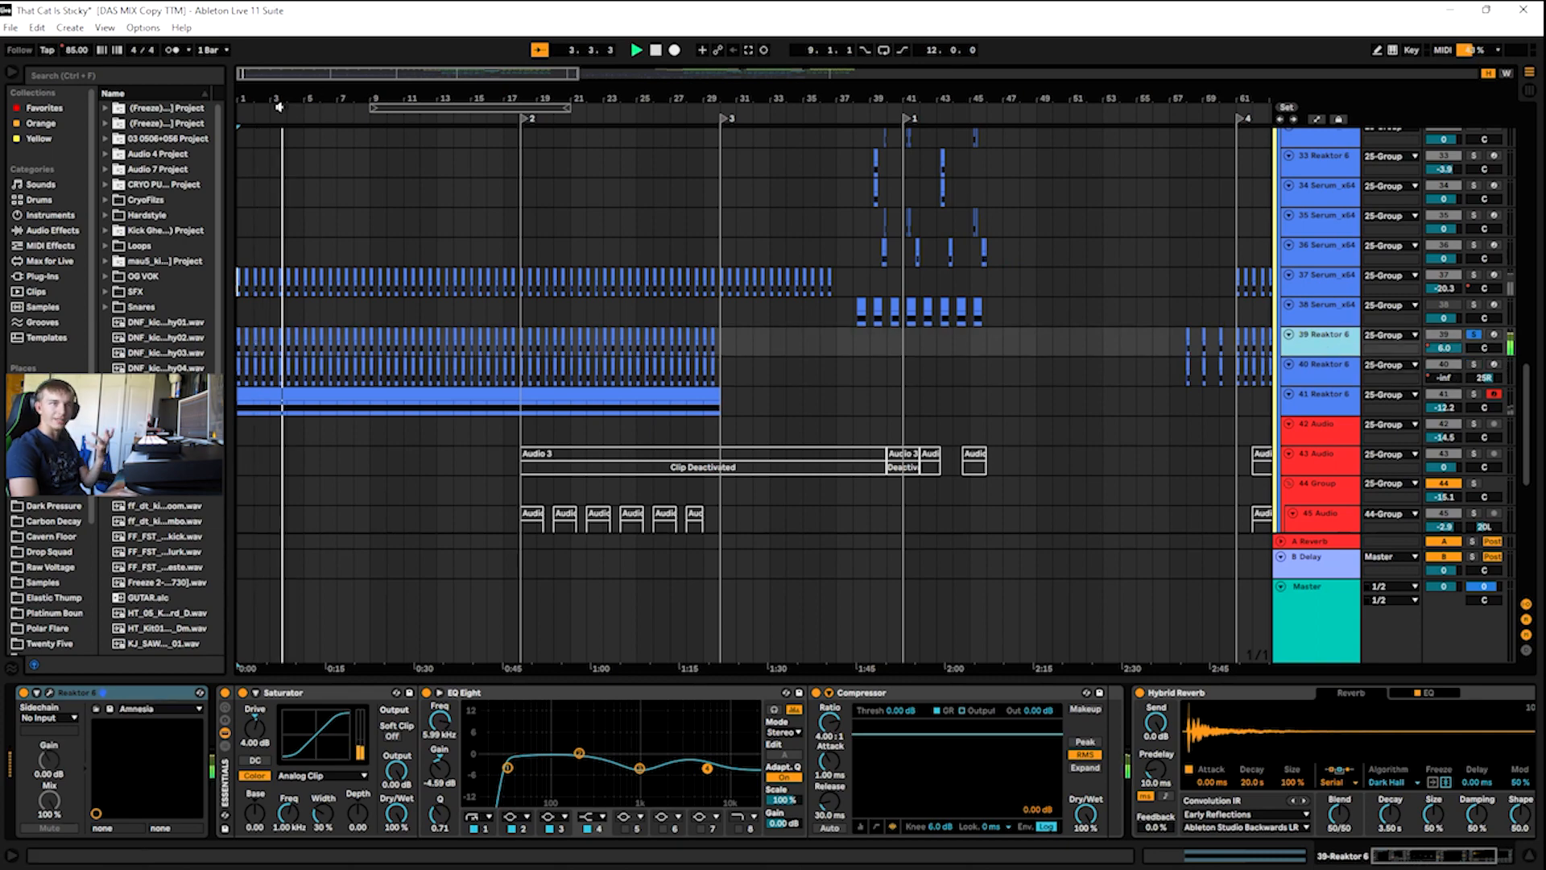
- Examine the Amnesia patch in track 39's Reaktor 6 window and close the window
left_click(49, 692)
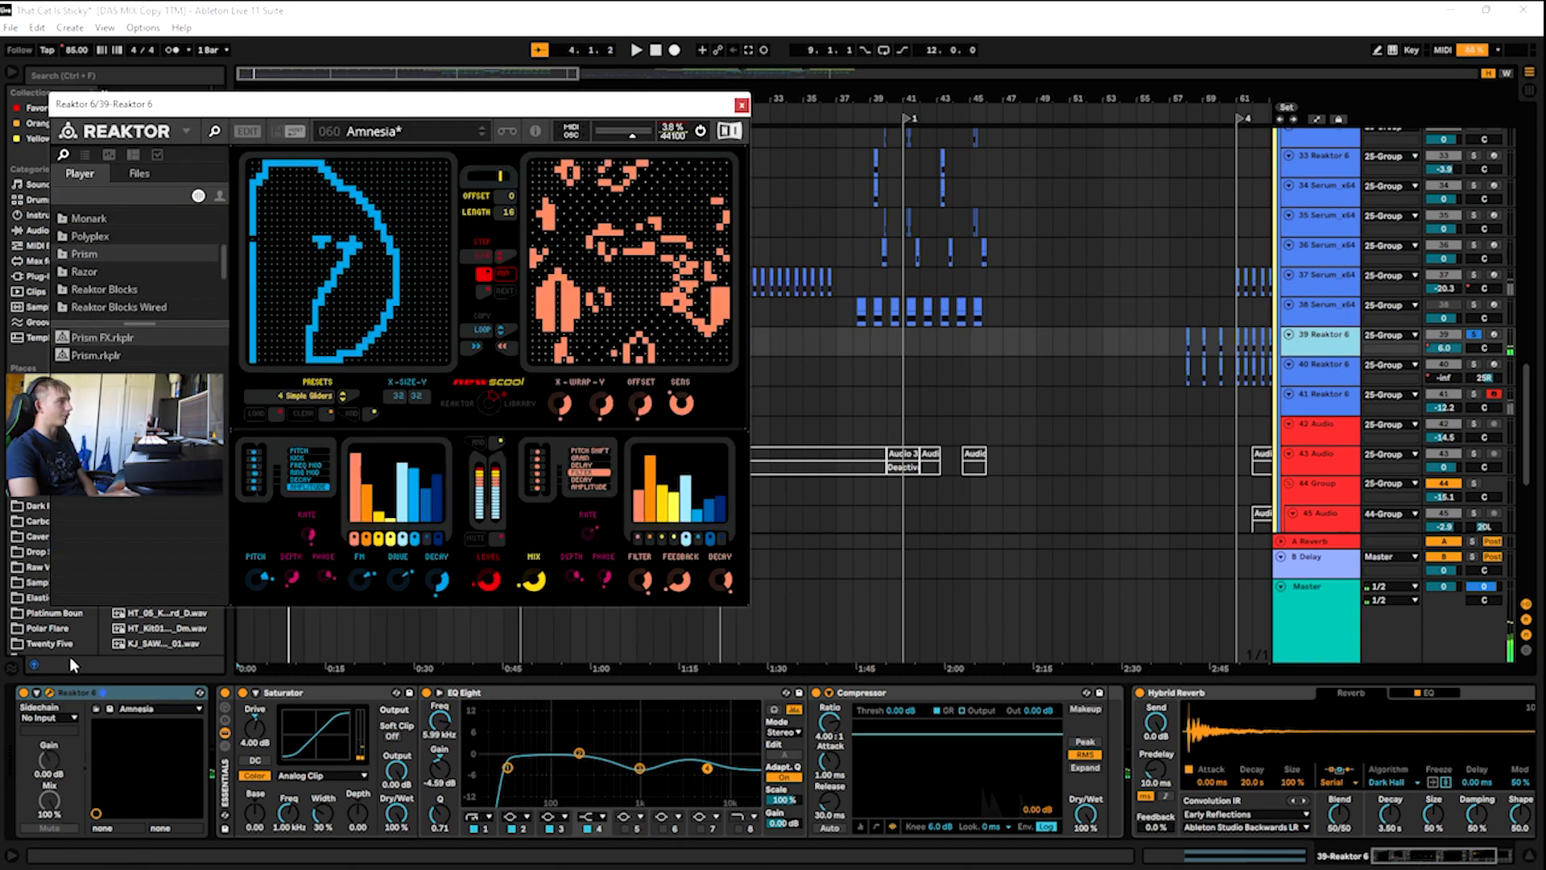
left_click_drag(359, 113, 594, 158)
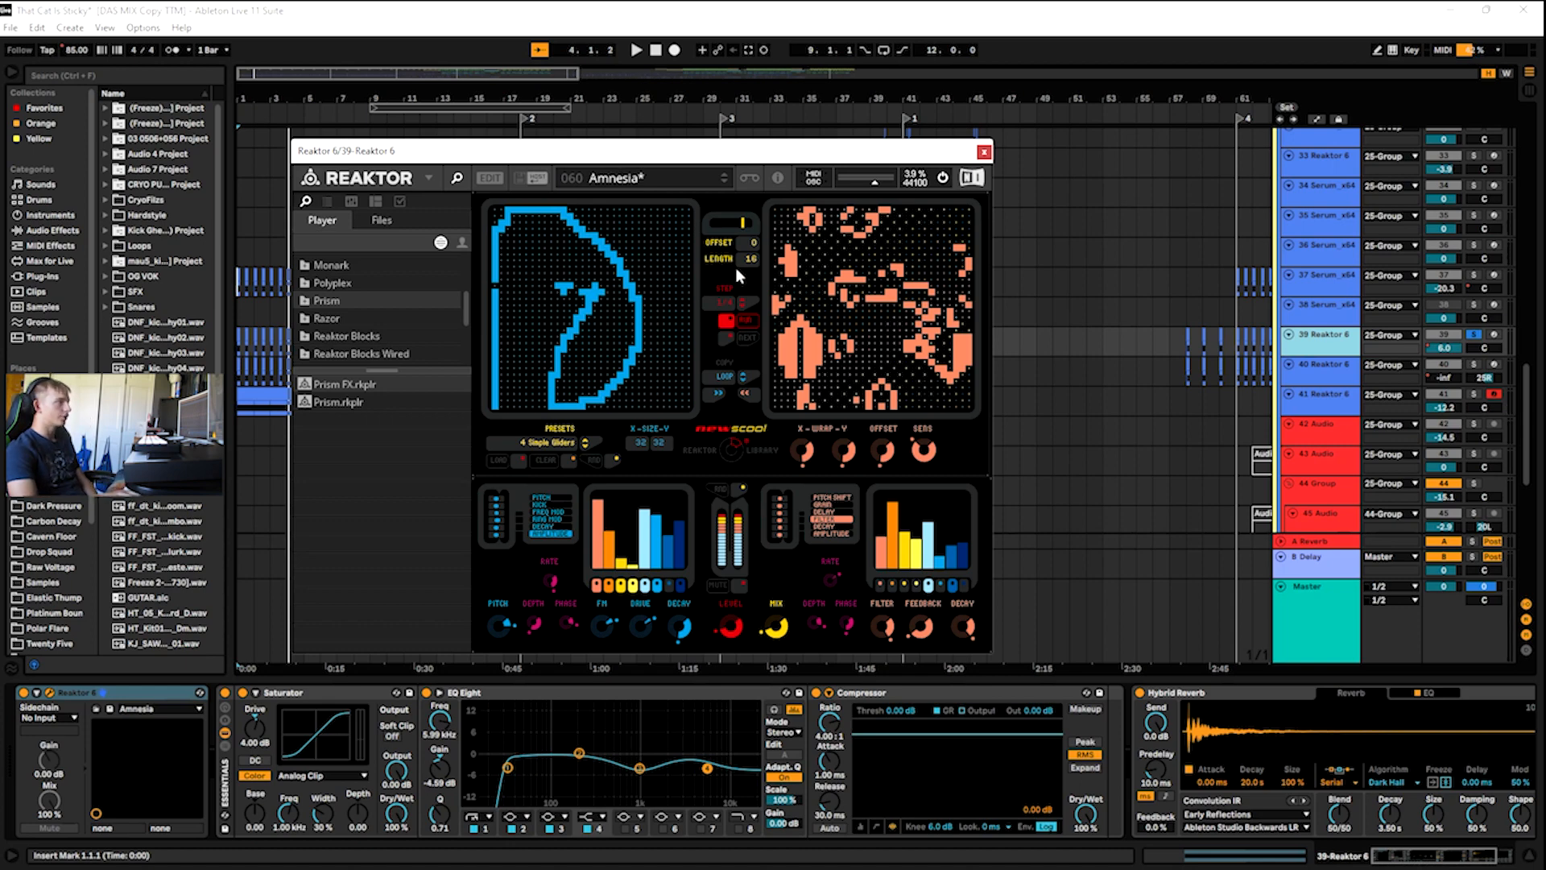
left_click(984, 151)
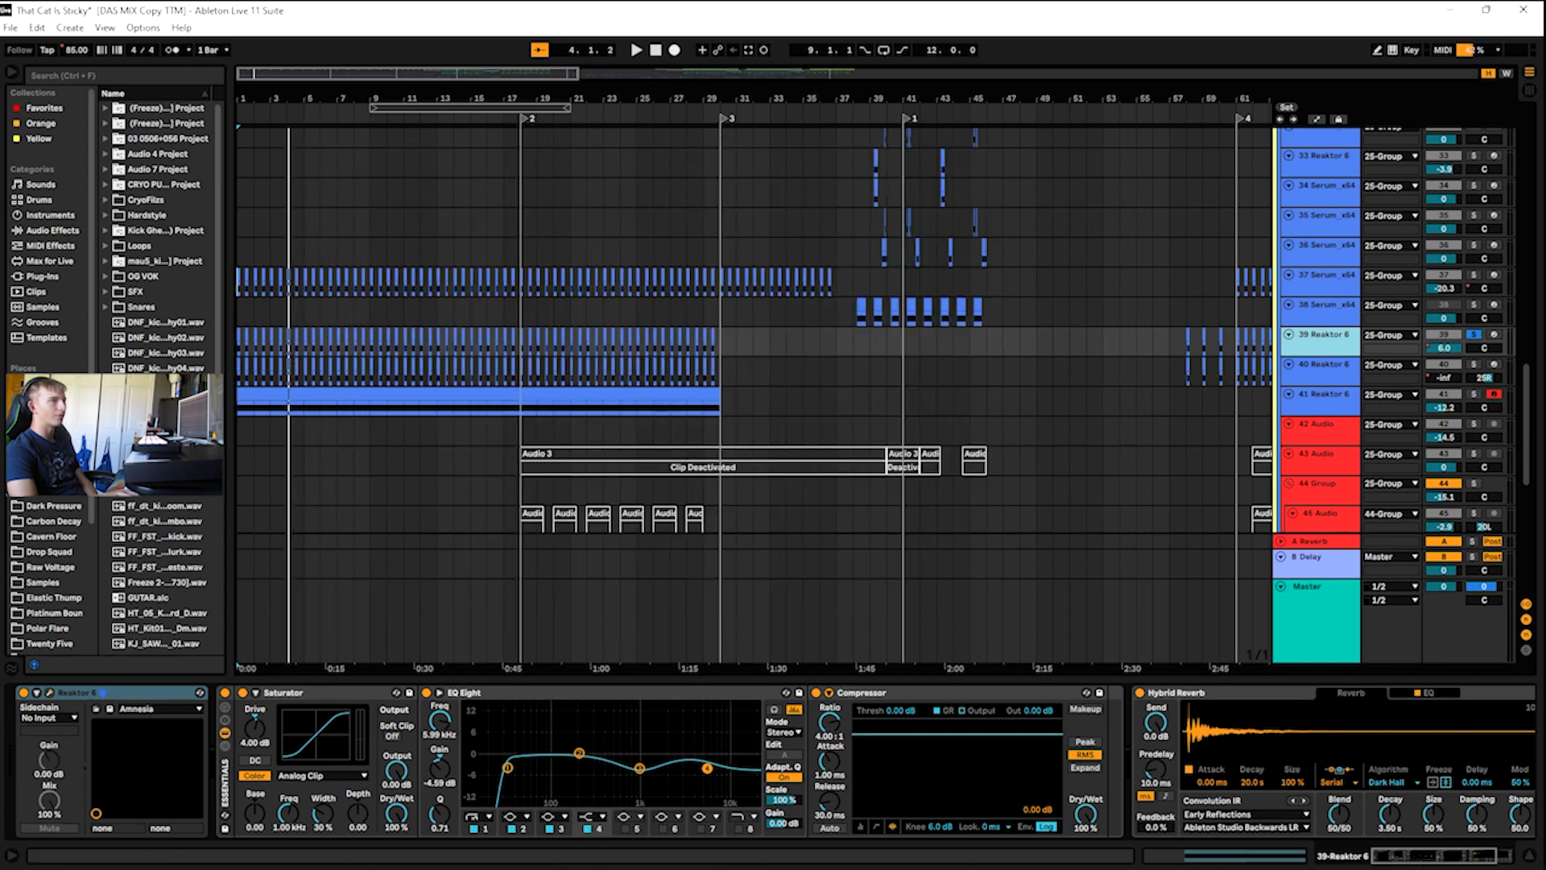
- Play the arrangement from bar 4 and examine track 39's Reaktor patch and effects chain up to Hybrid Reverb
left_click(1334, 379)
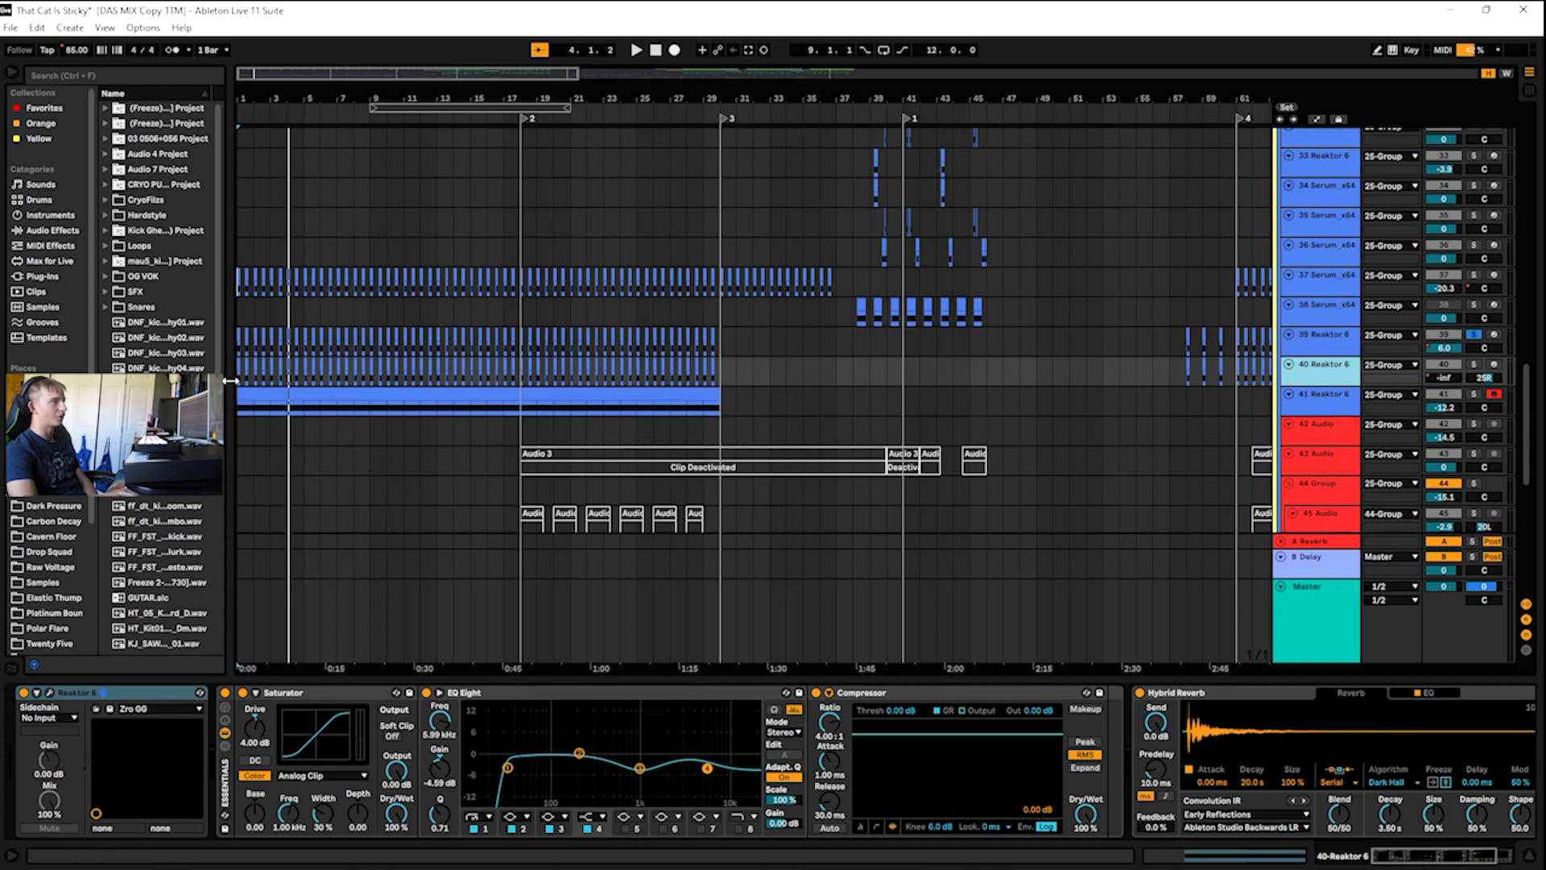
left_click(290, 110)
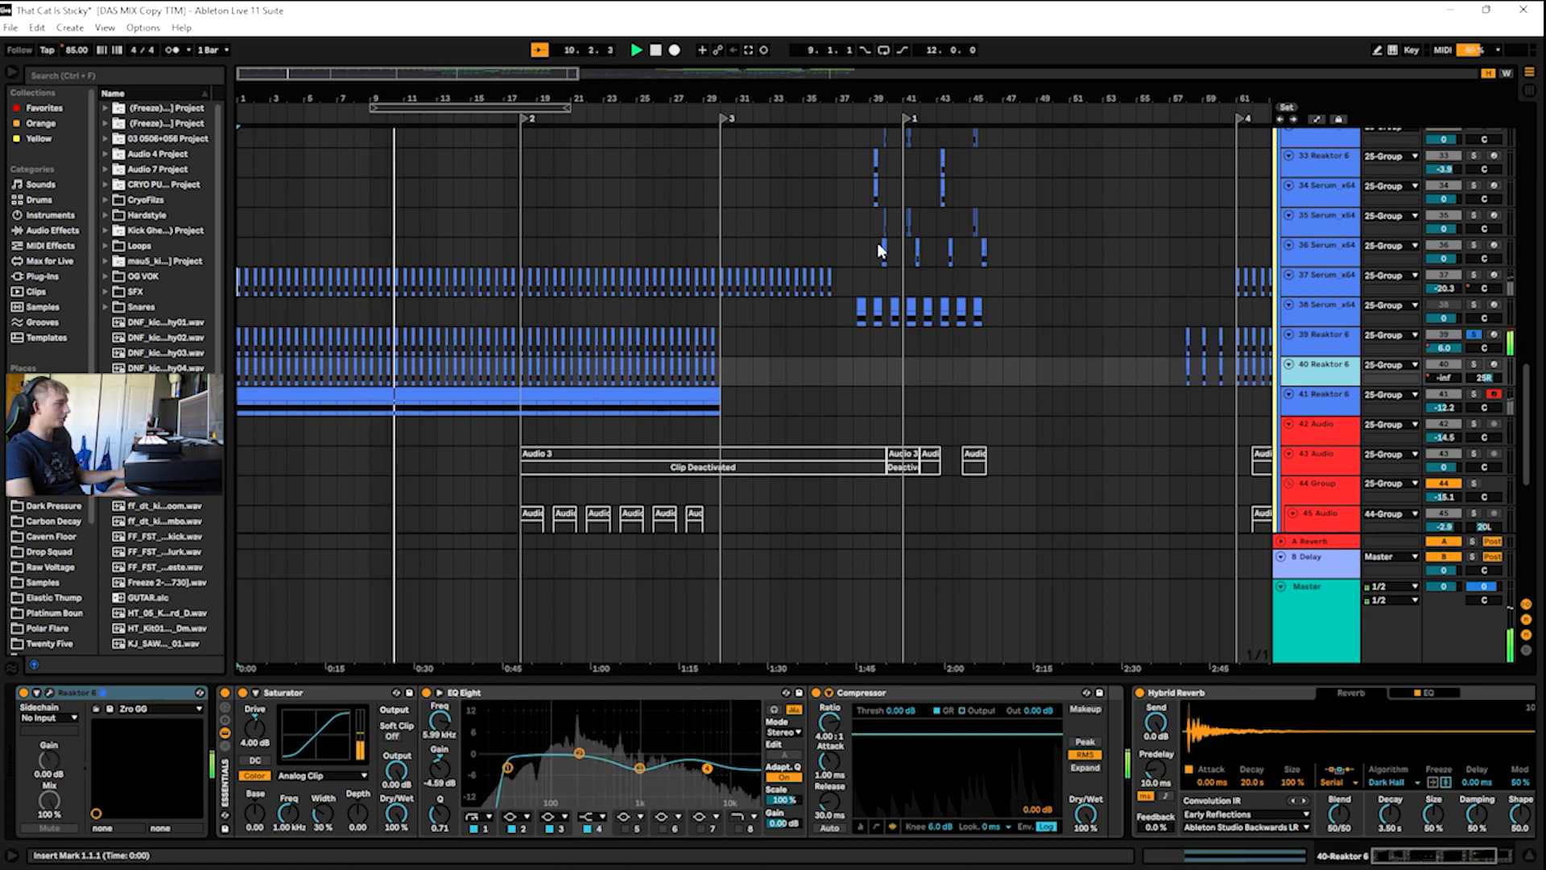
left_click(1325, 335)
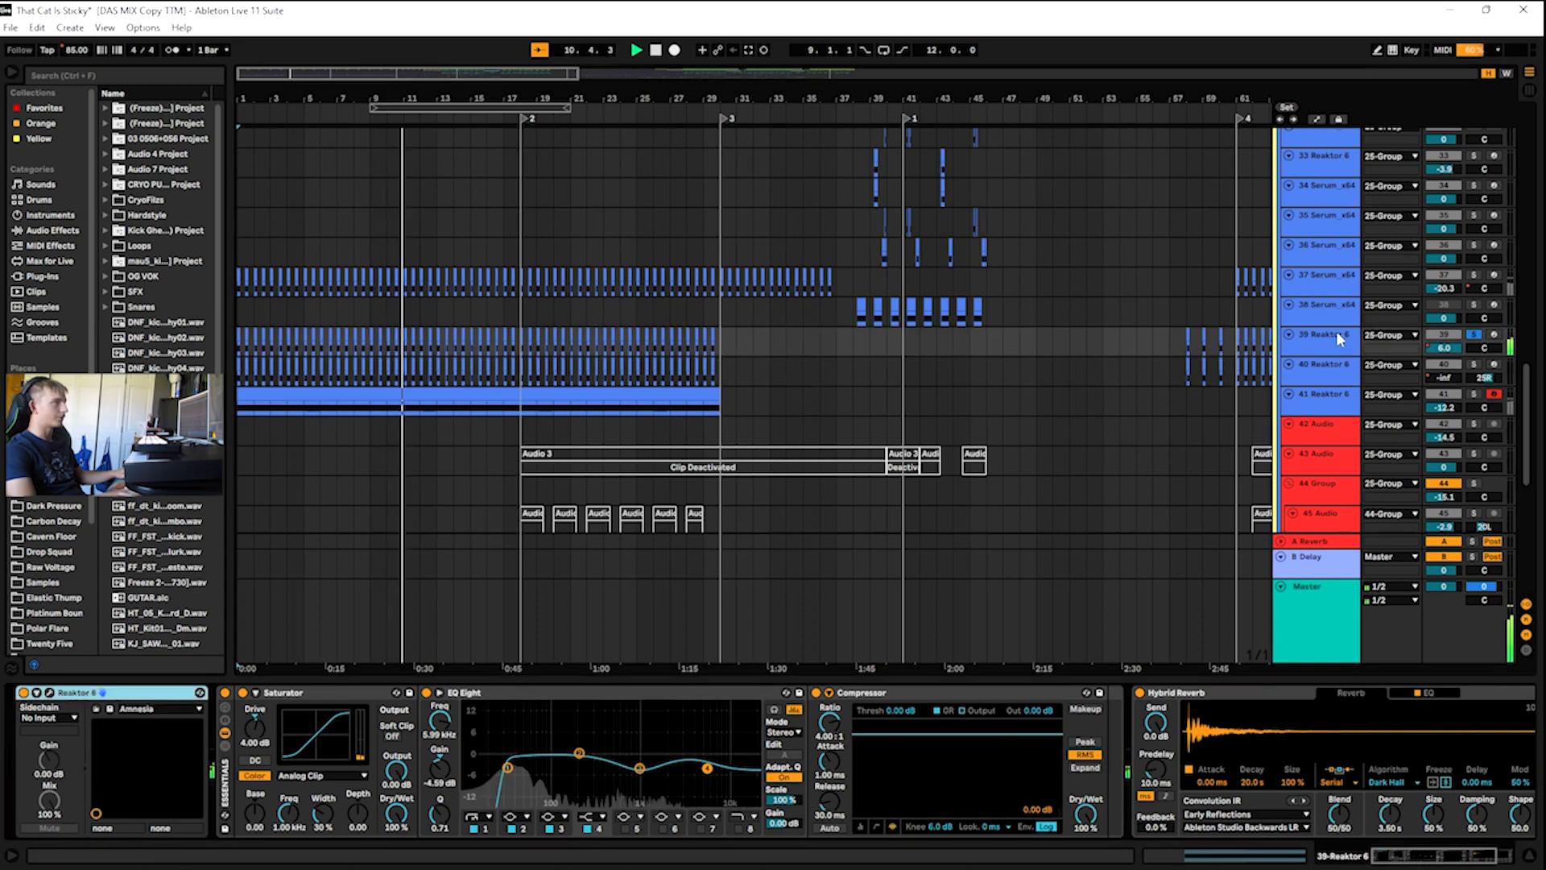
left_click(51, 693)
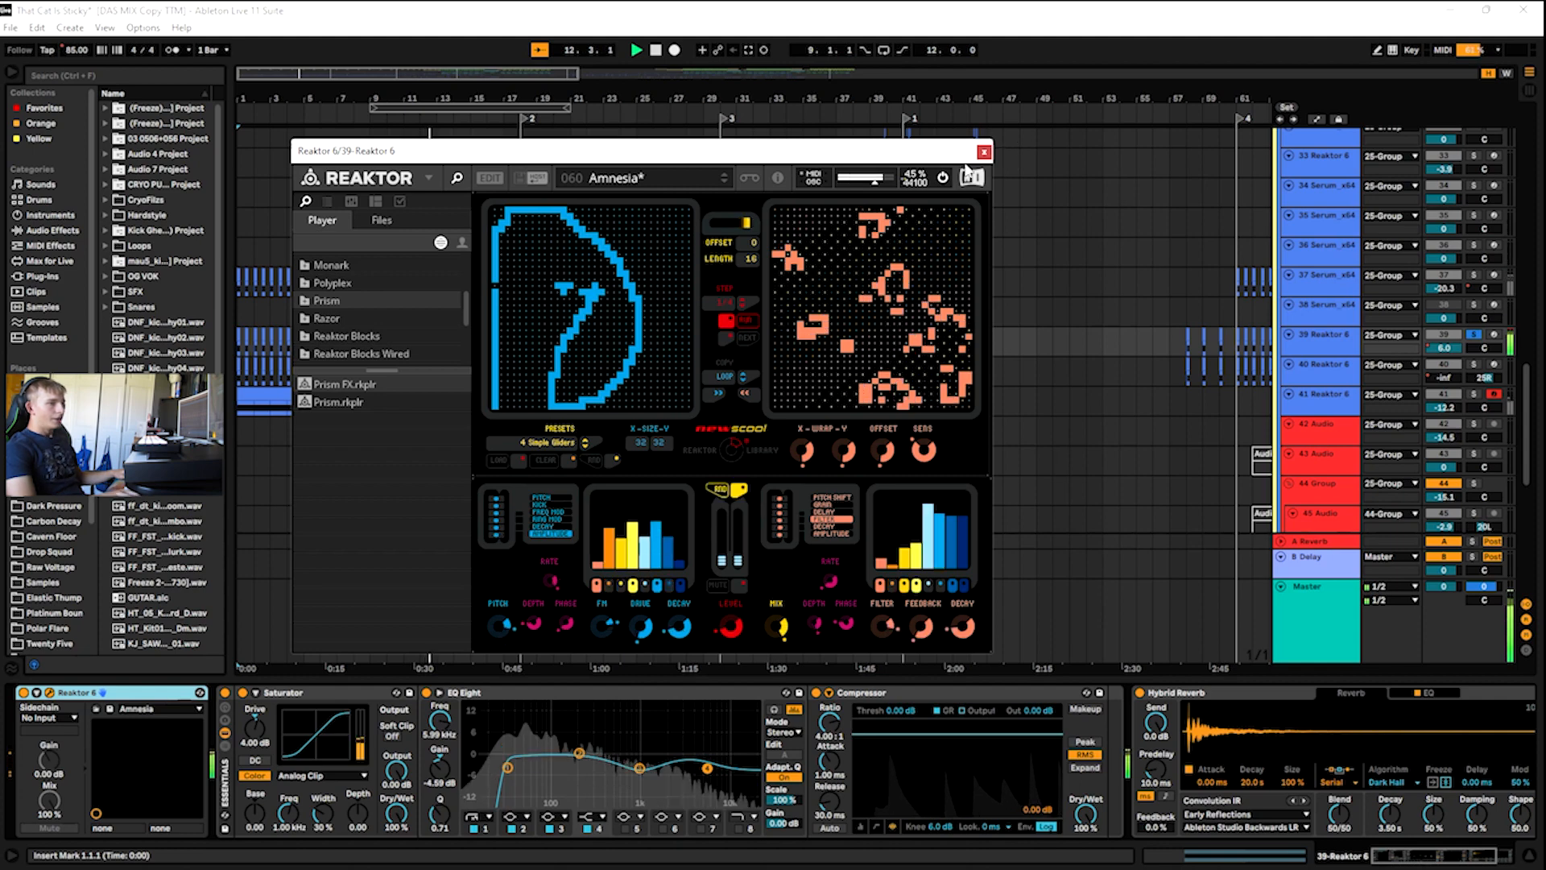
left_click(983, 151)
scroll(1369, 805, "down", 3)
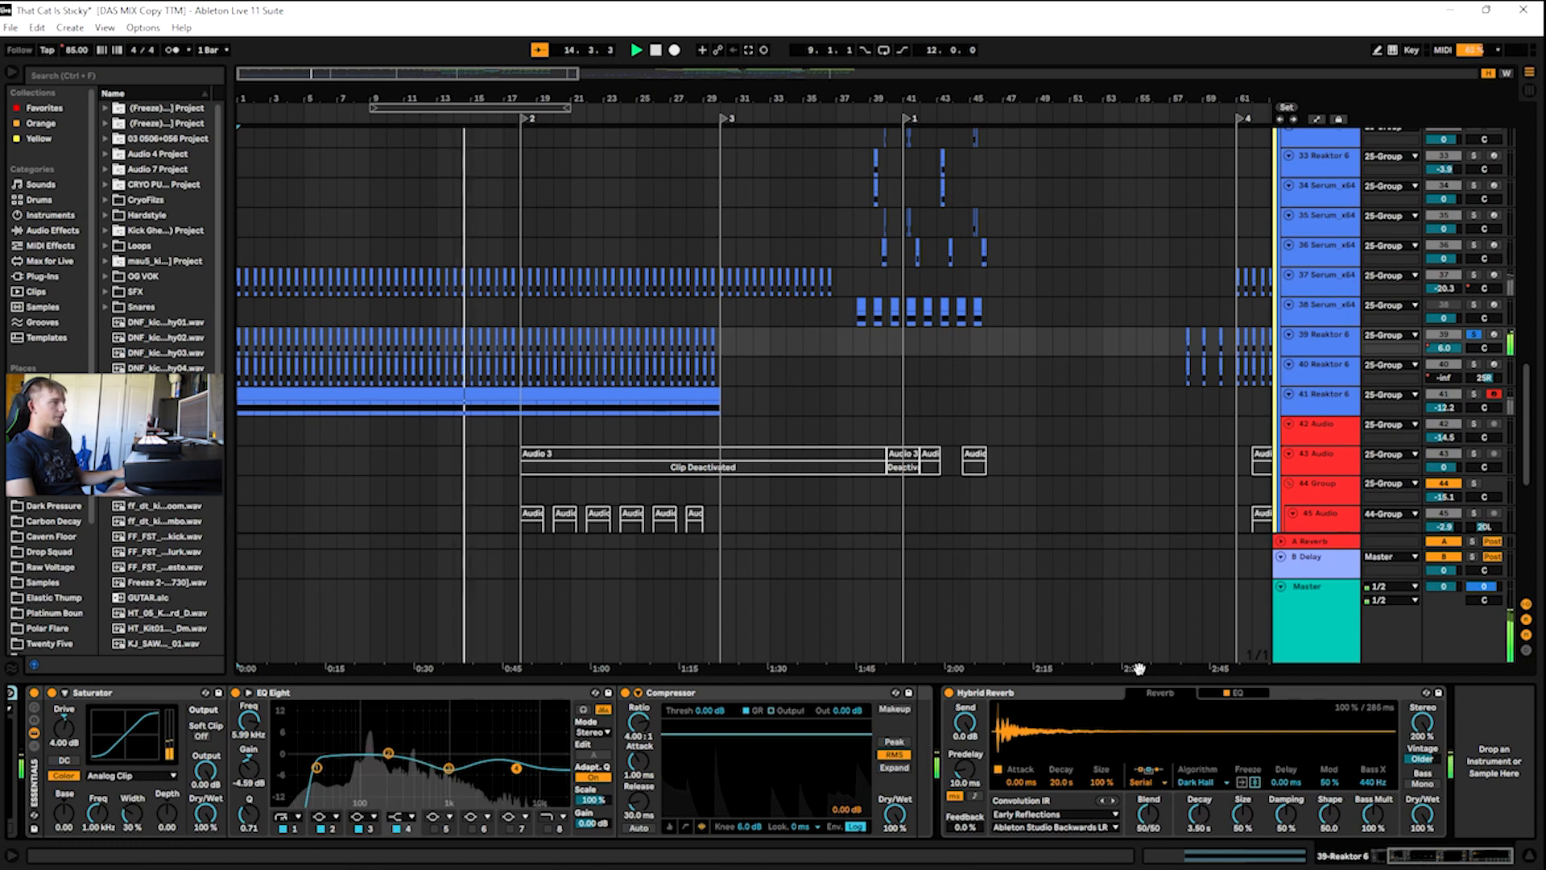
- Solo track 37 Serum_x64 and show its device chain
left_click_drag(1094, 680, 1094, 765)
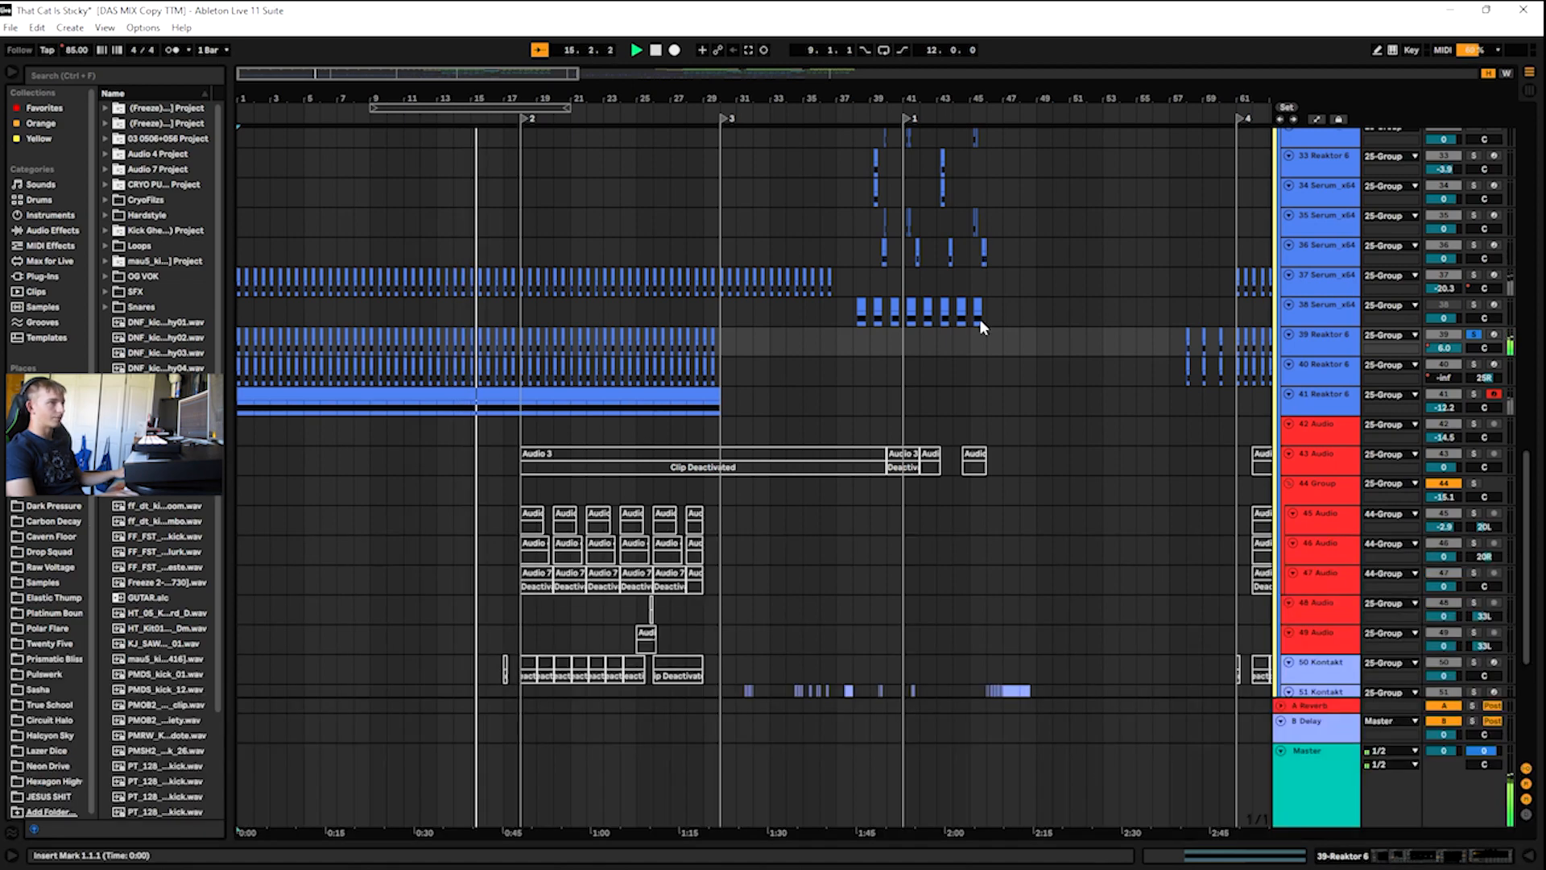
scroll(723, 518, "up", 2)
scroll(722, 518, "up", 2)
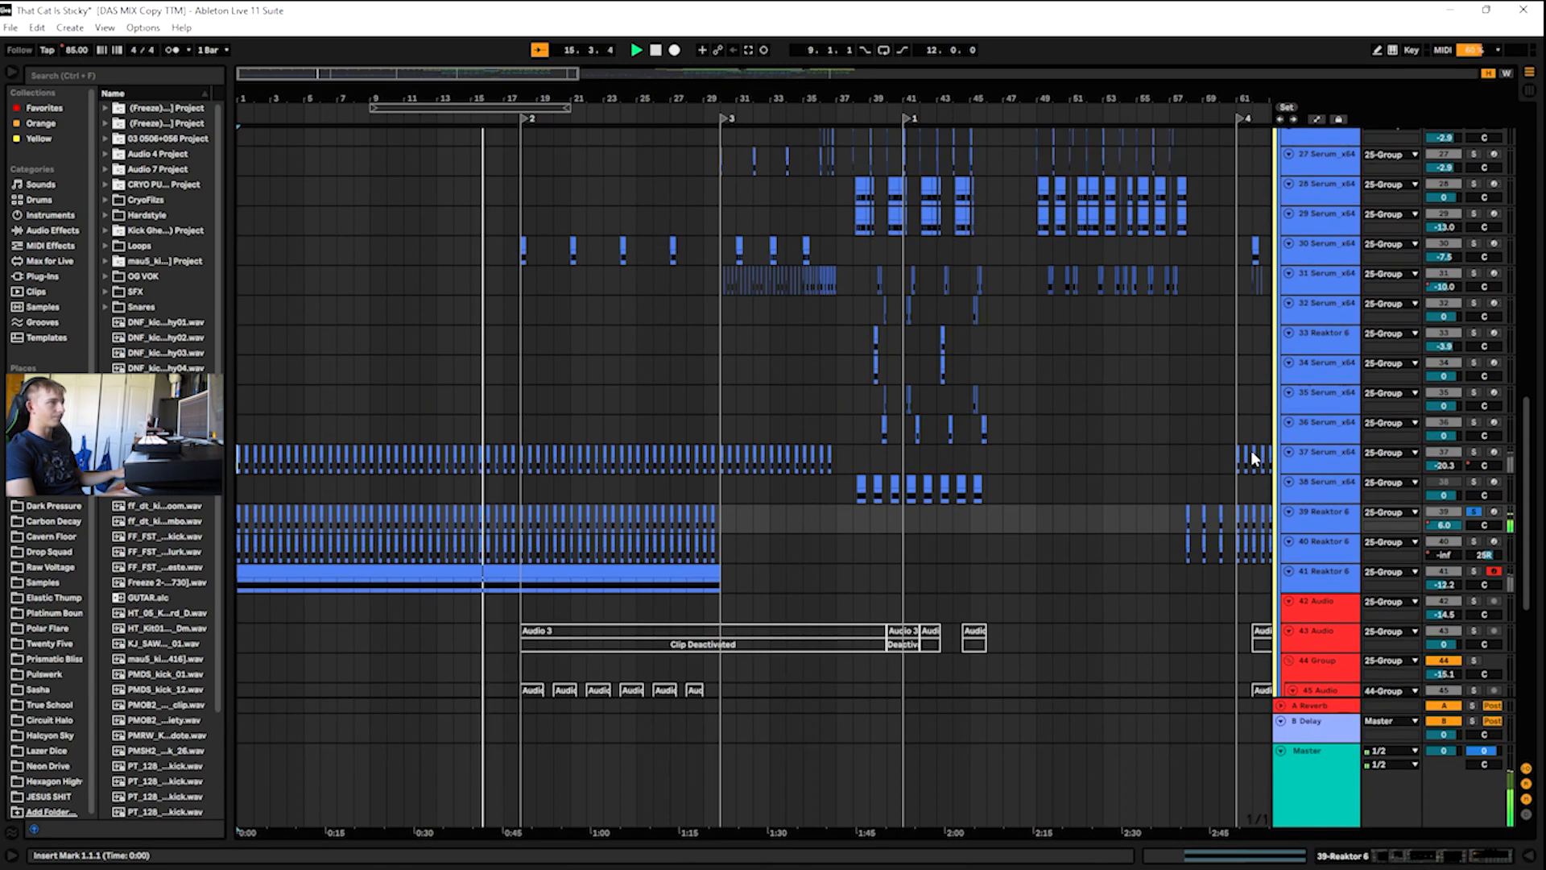
left_click(1330, 459)
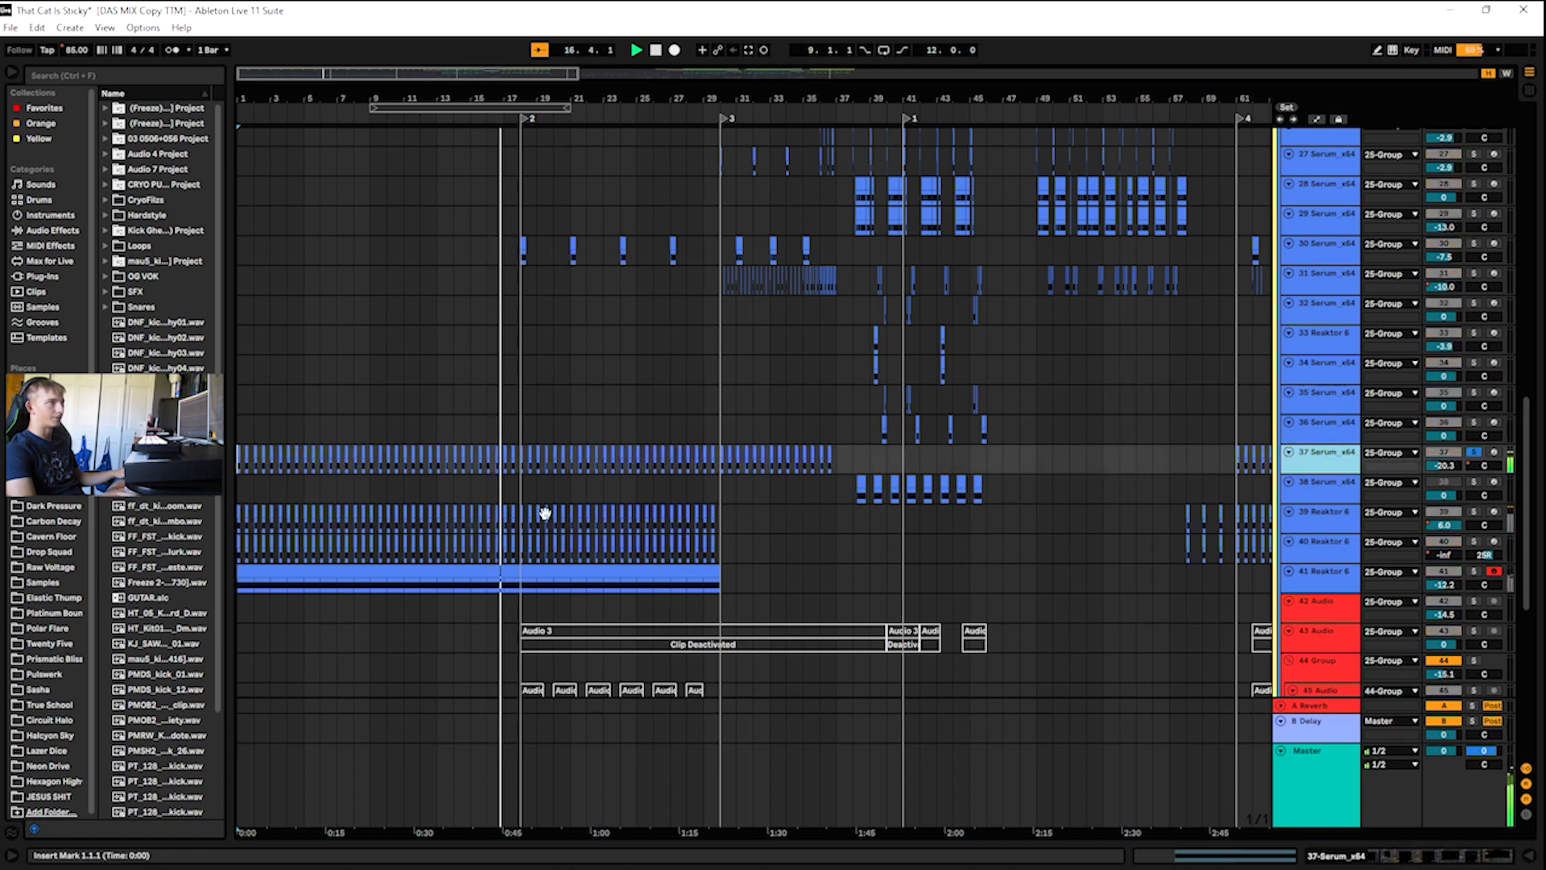
double_click(1317, 461)
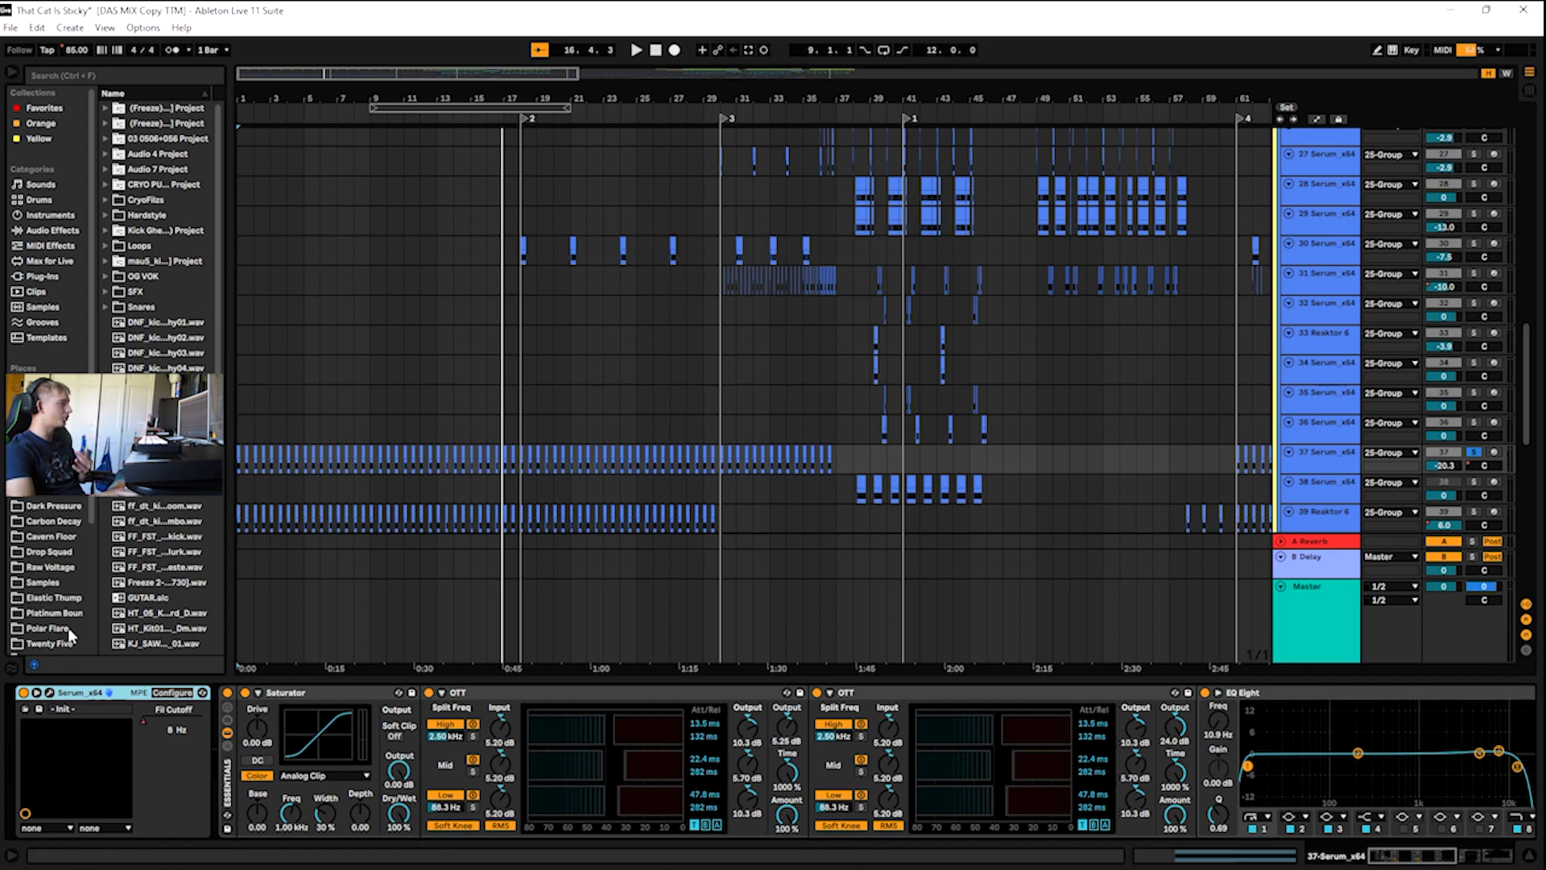
- Open the Serum instrument on track 37, arm the track for live playing and close the plug-in window
left_click(50, 694)
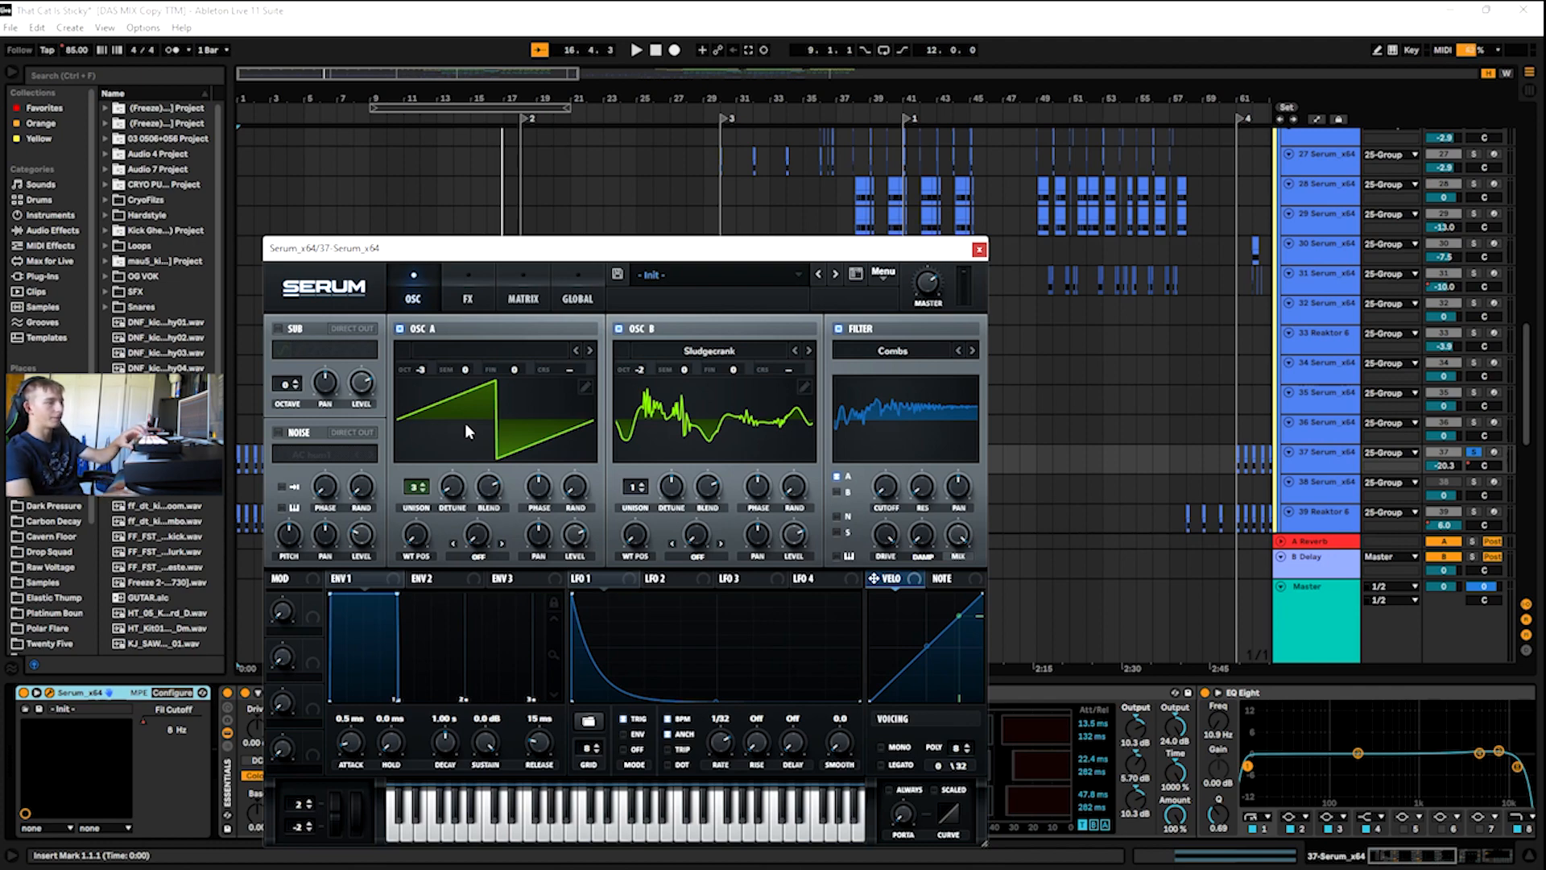
left_click(1494, 454)
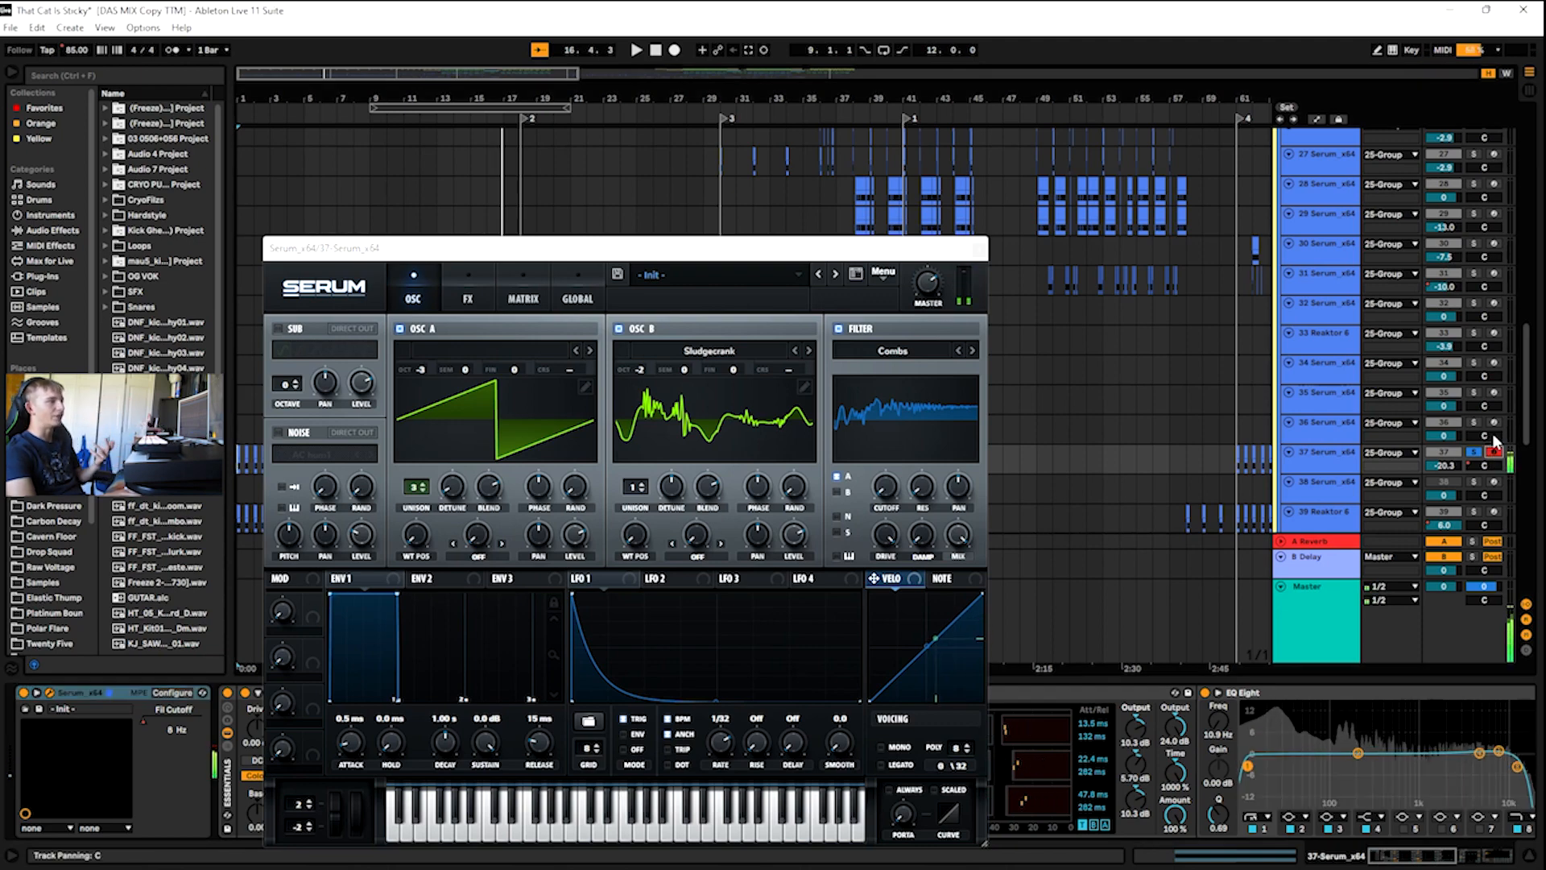
left_click(980, 241)
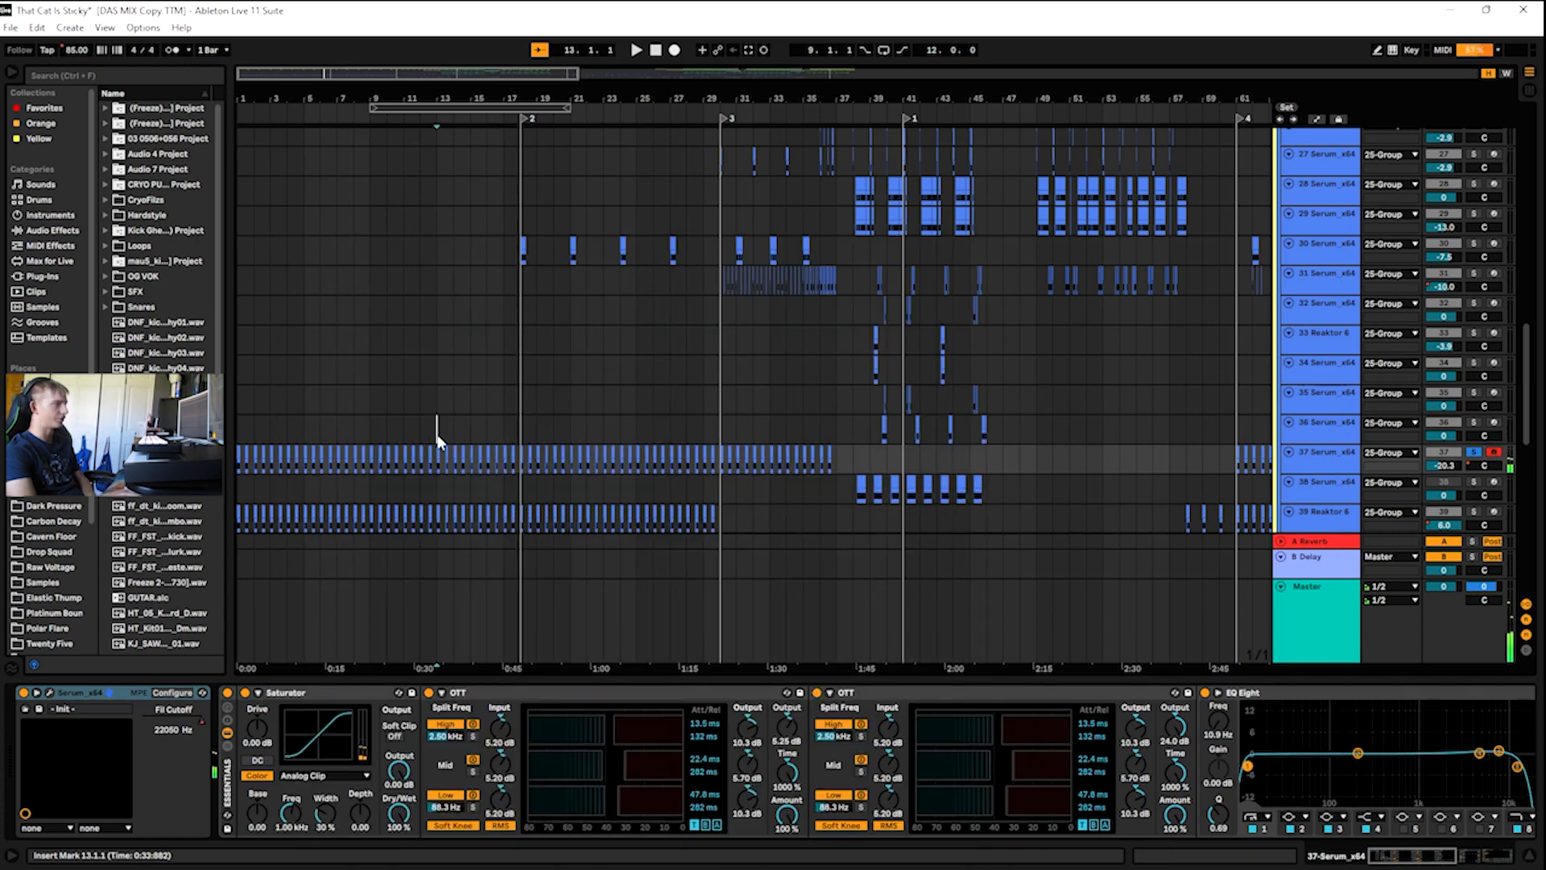
- Solo track 30 Serum_x64 and play the arrangement from shortly before locator 2
scroll(587, 350, "down", 5)
left_click(594, 344)
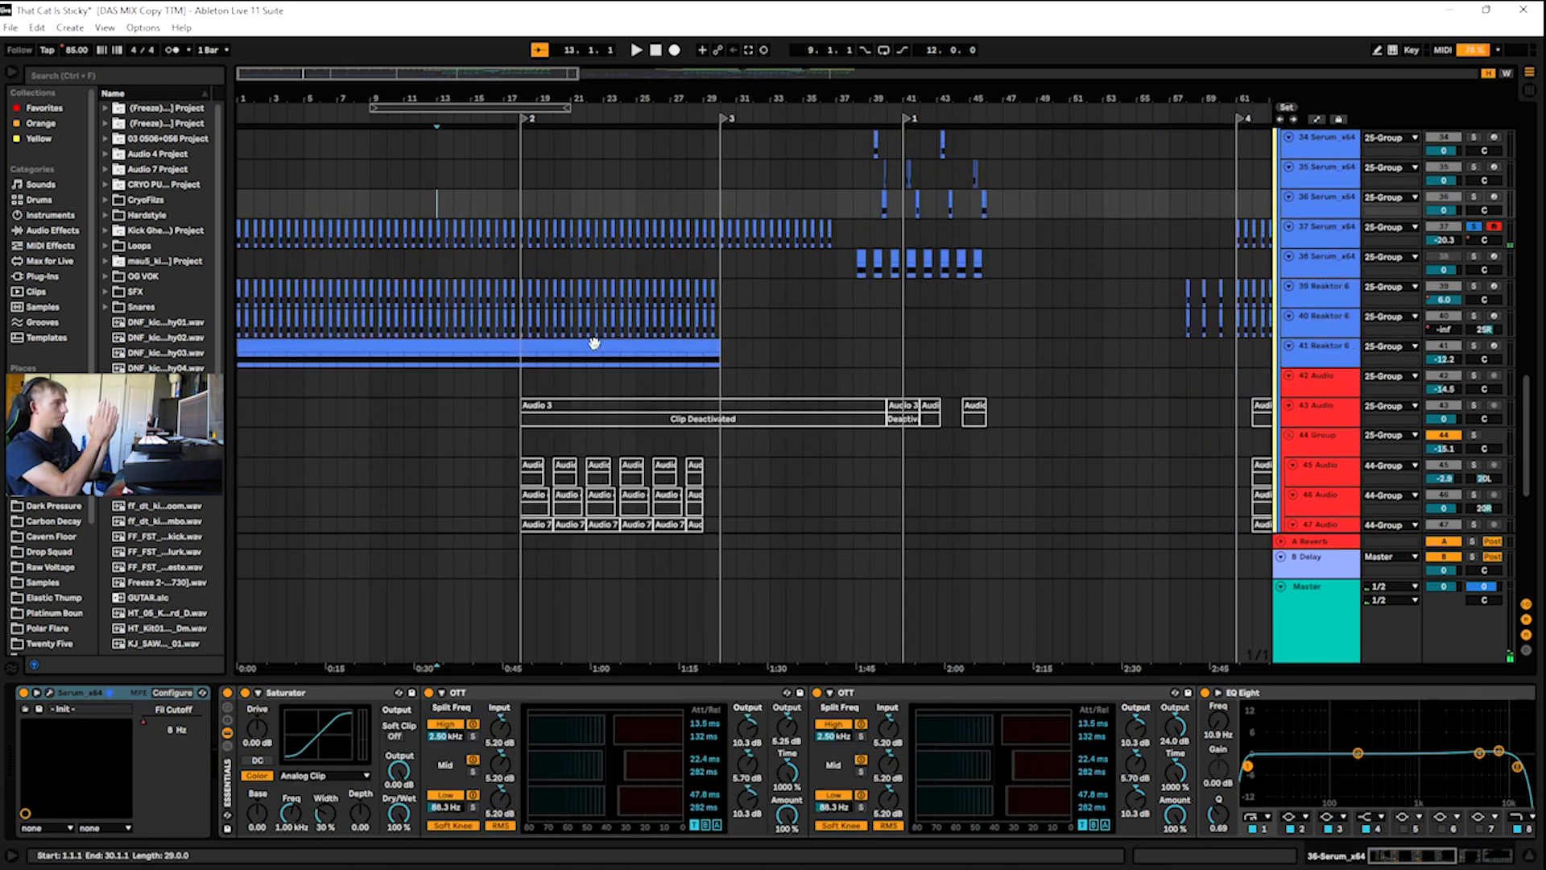
scroll(383, 326, "down", 1)
scroll(568, 580, "up", 2)
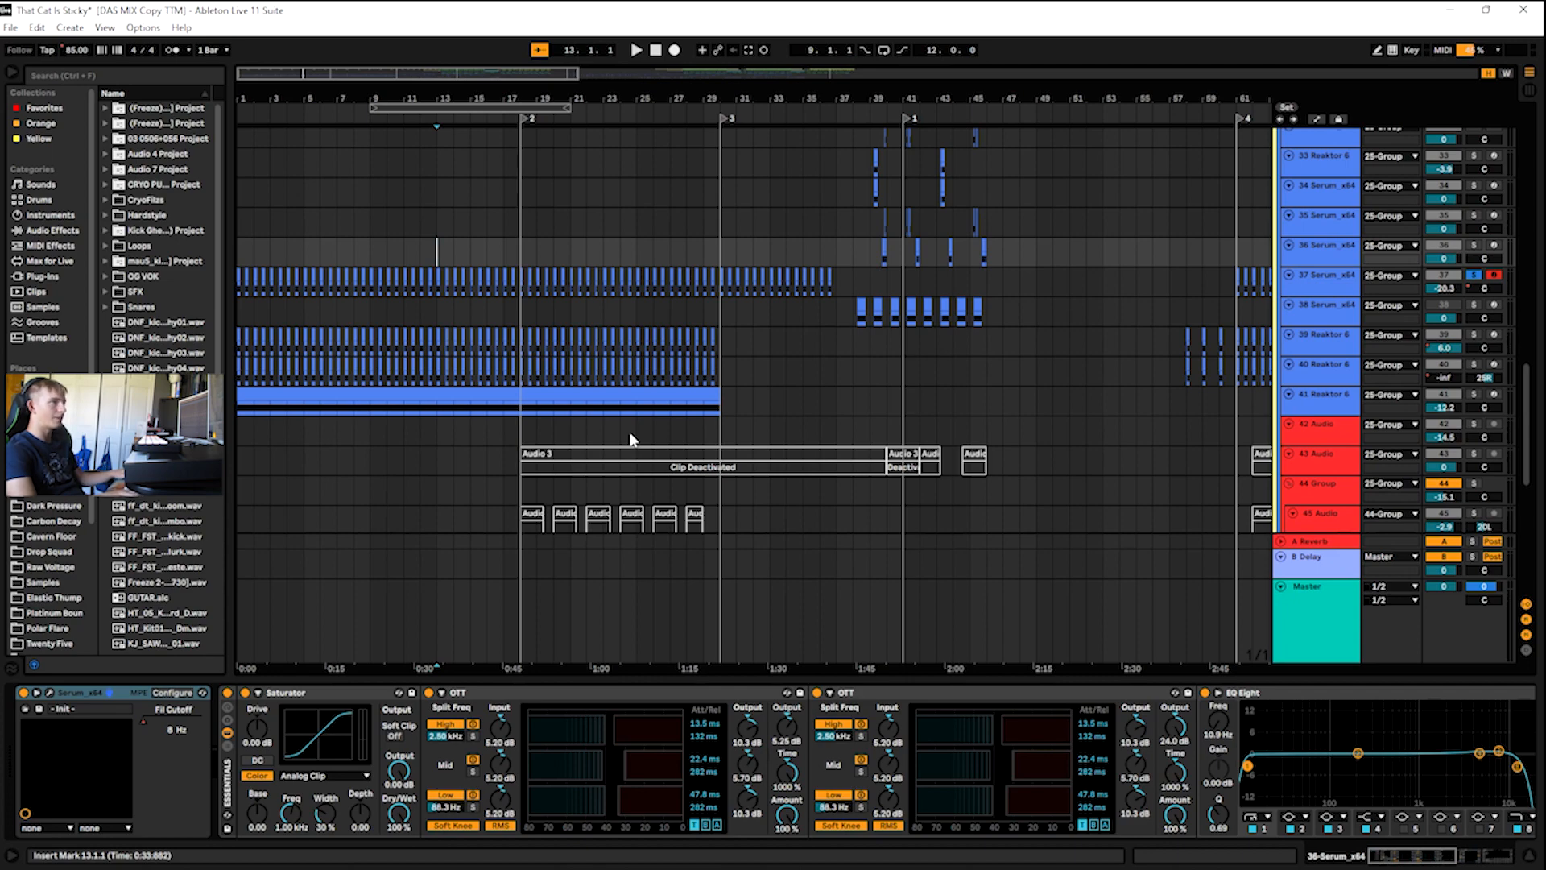
scroll(630, 439, "up", 5)
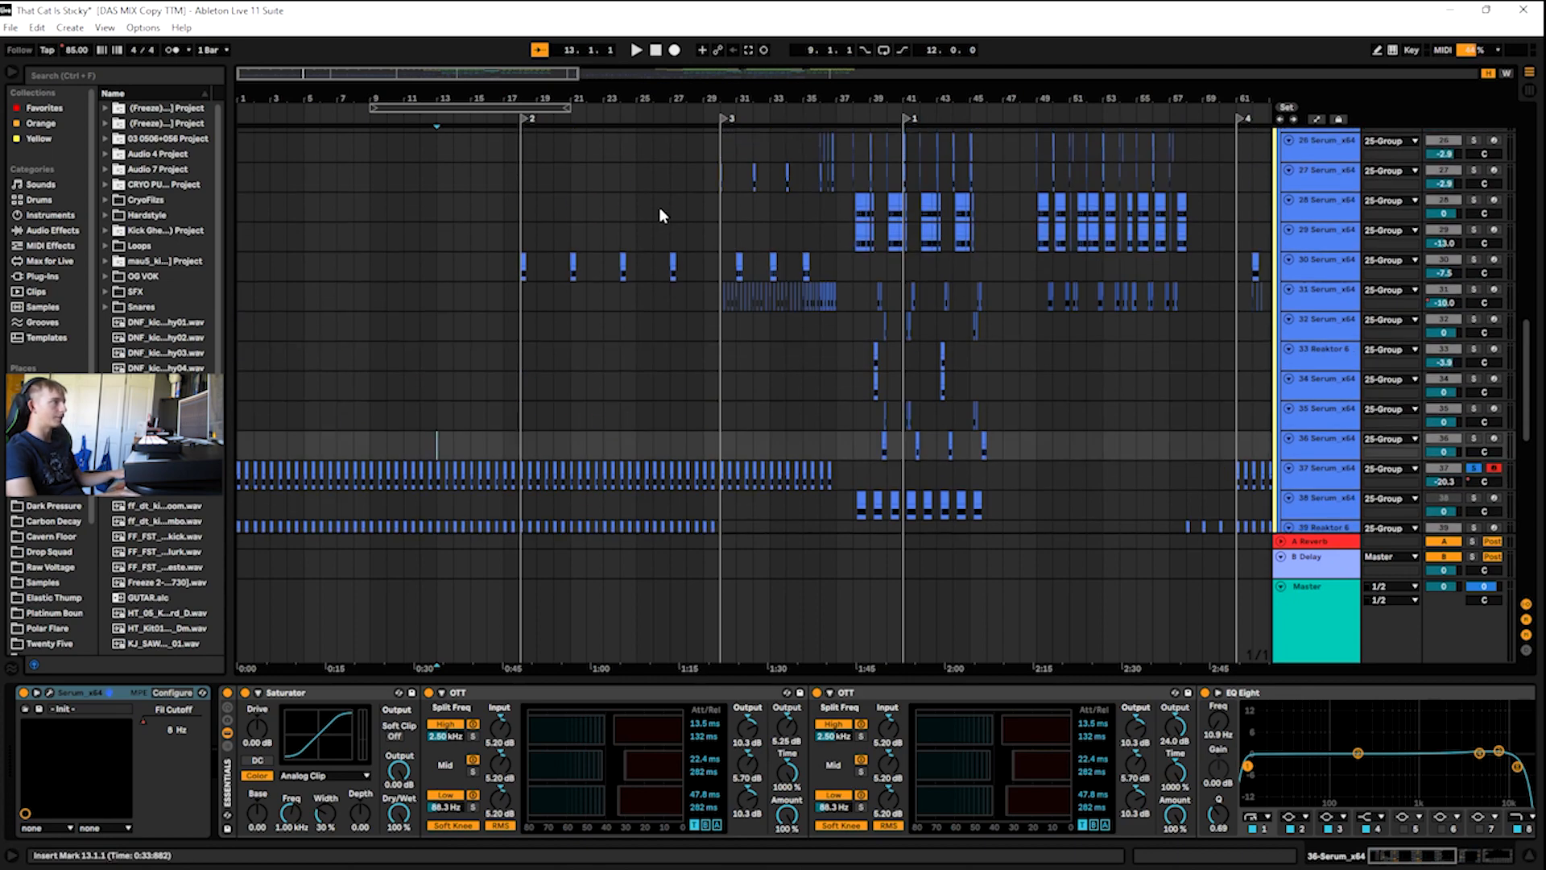
left_click(1330, 276)
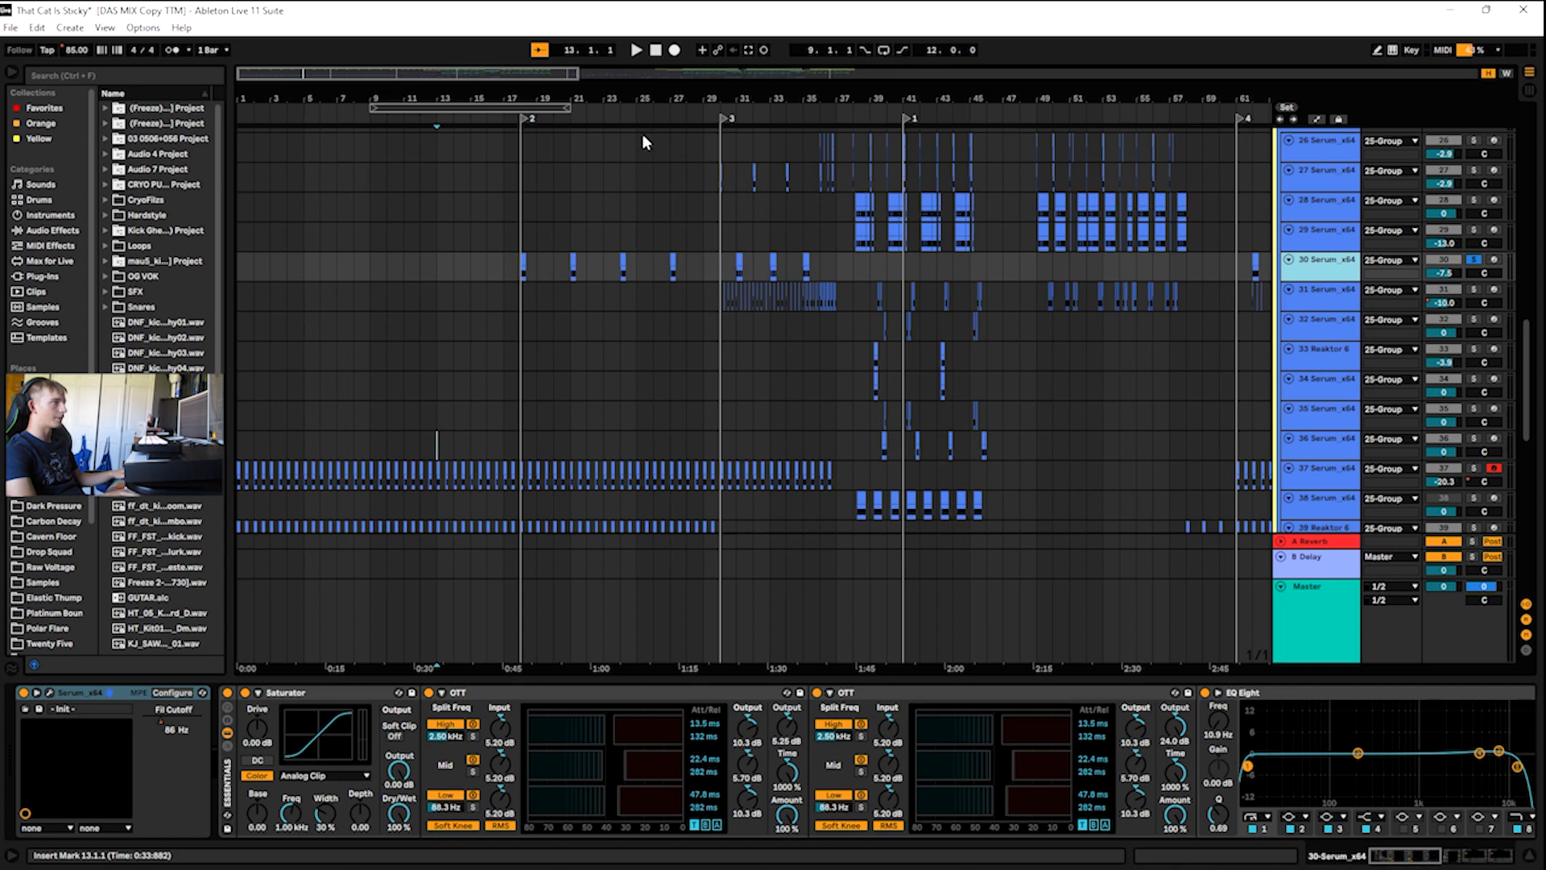
left_click(481, 120)
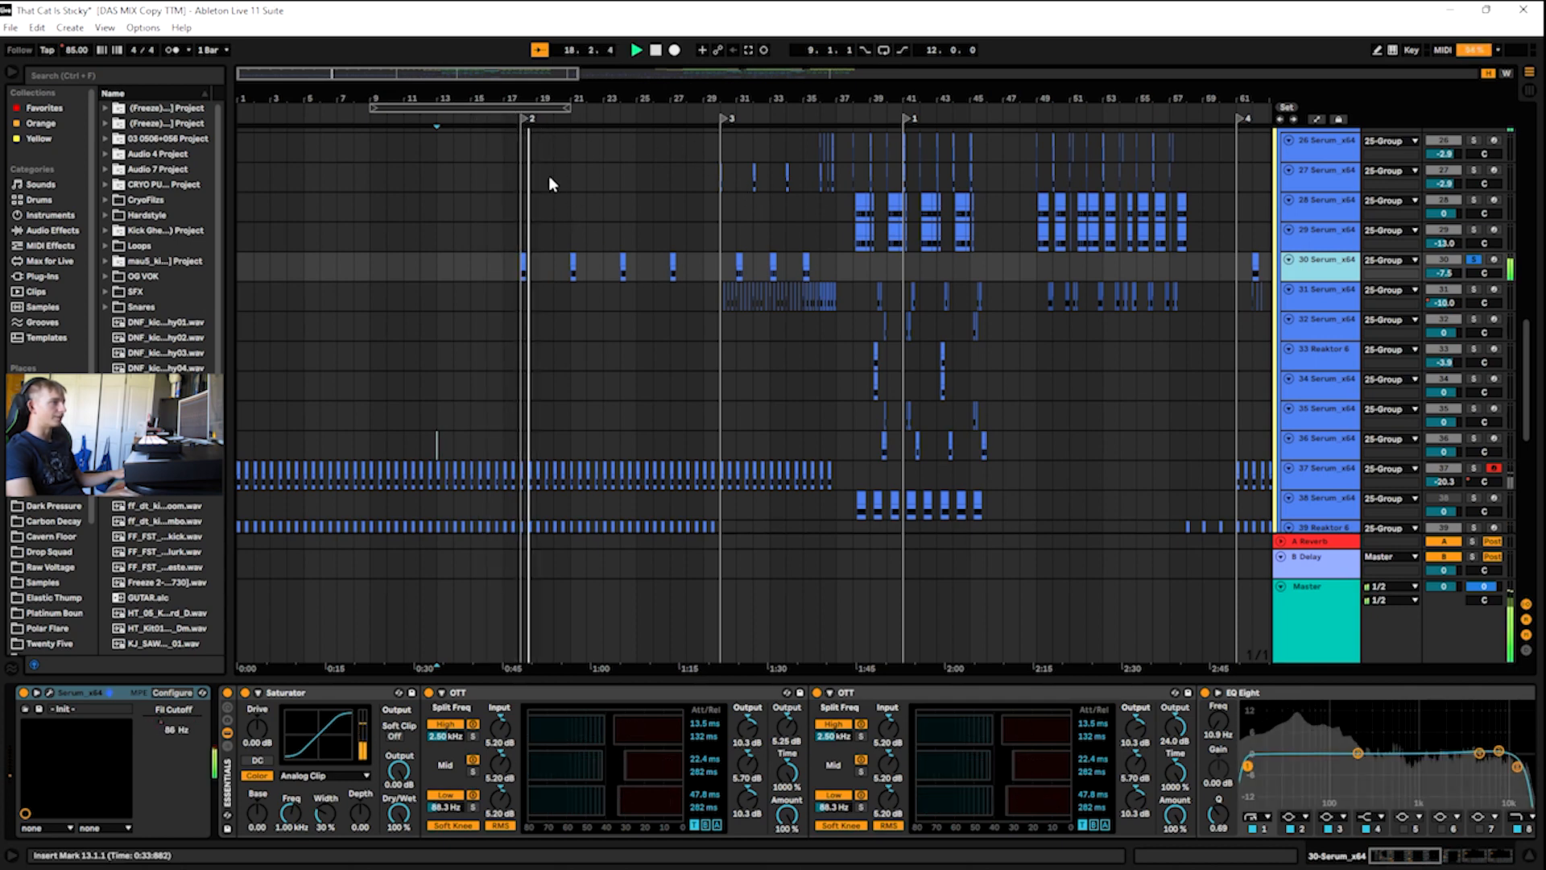
- Unsolo track 30 and play the full mix from just before locator 2 and again from just before locator 3
key("space")
scroll(751, 282, "up", 1)
scroll(749, 277, "up", 1)
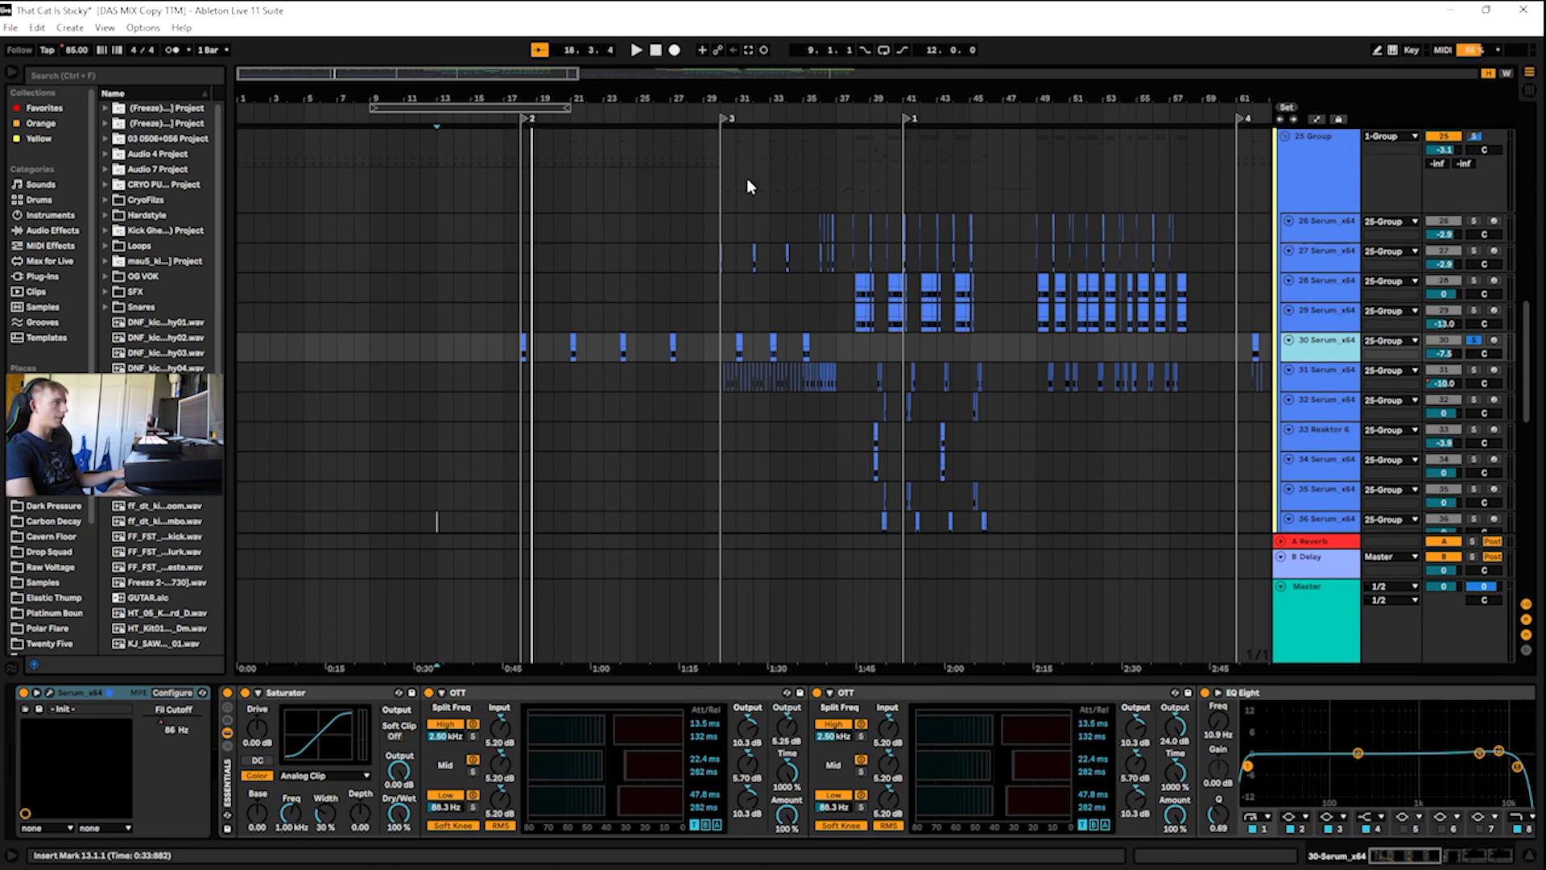
left_click(488, 118)
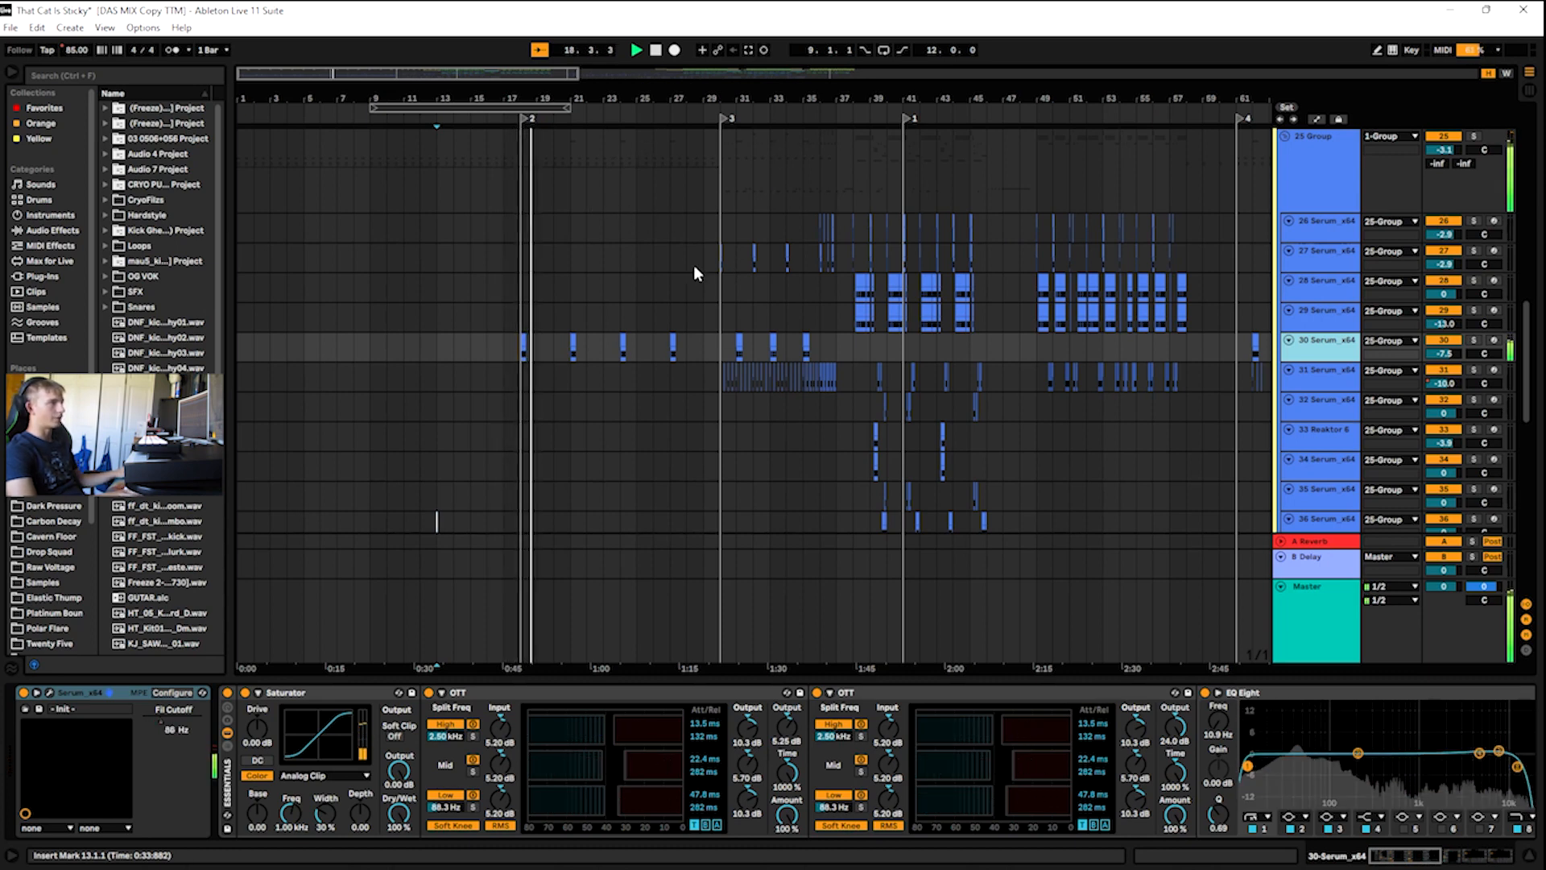
scroll(695, 277, "down", 5)
scroll(707, 273, "up", 4)
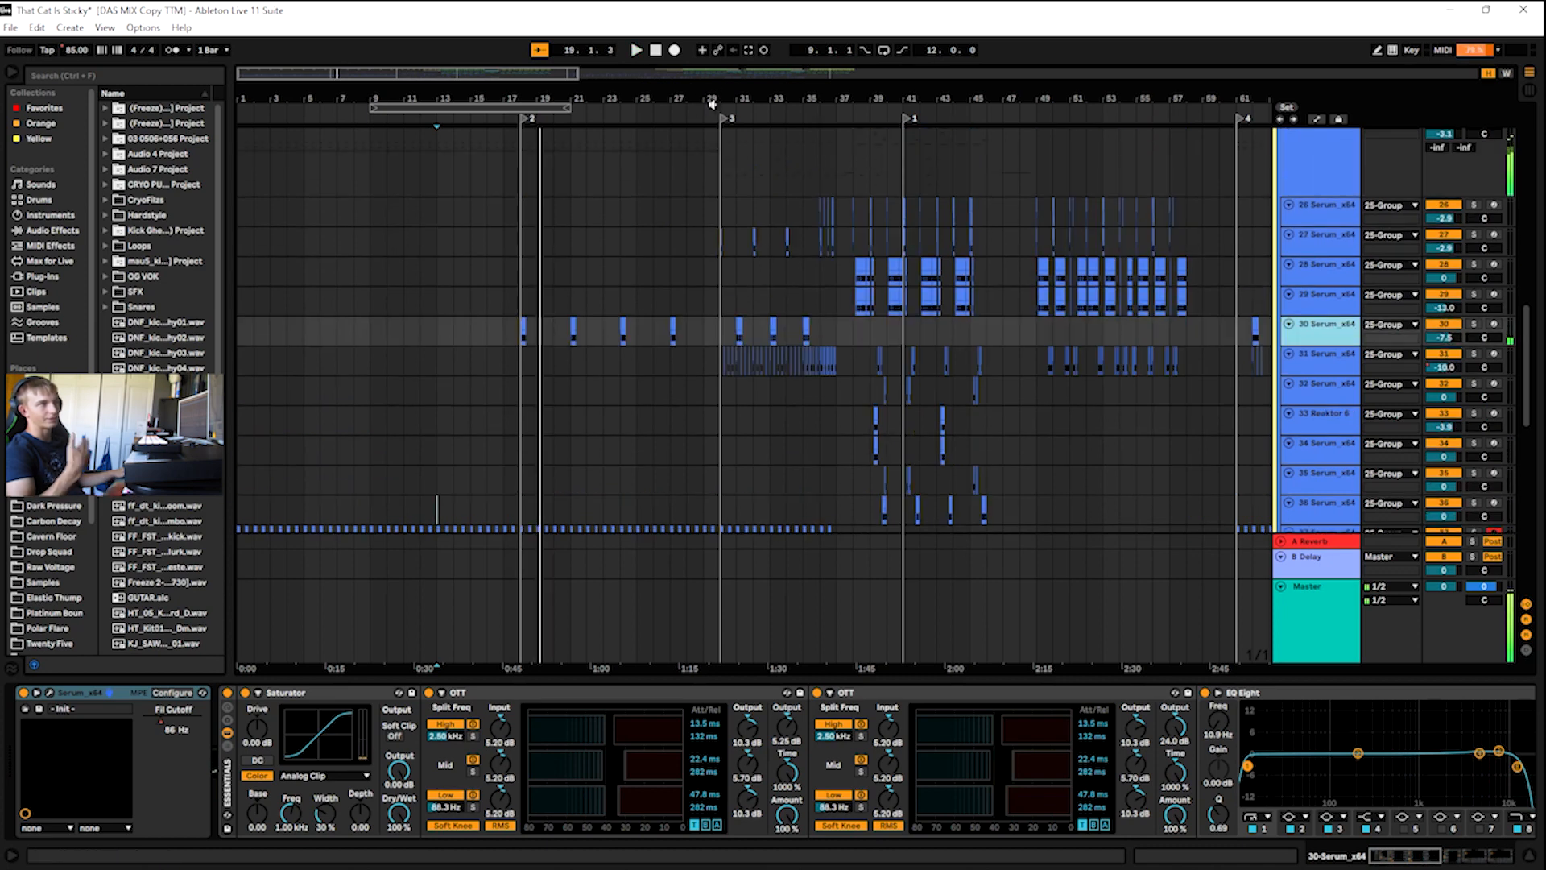
left_click(706, 105)
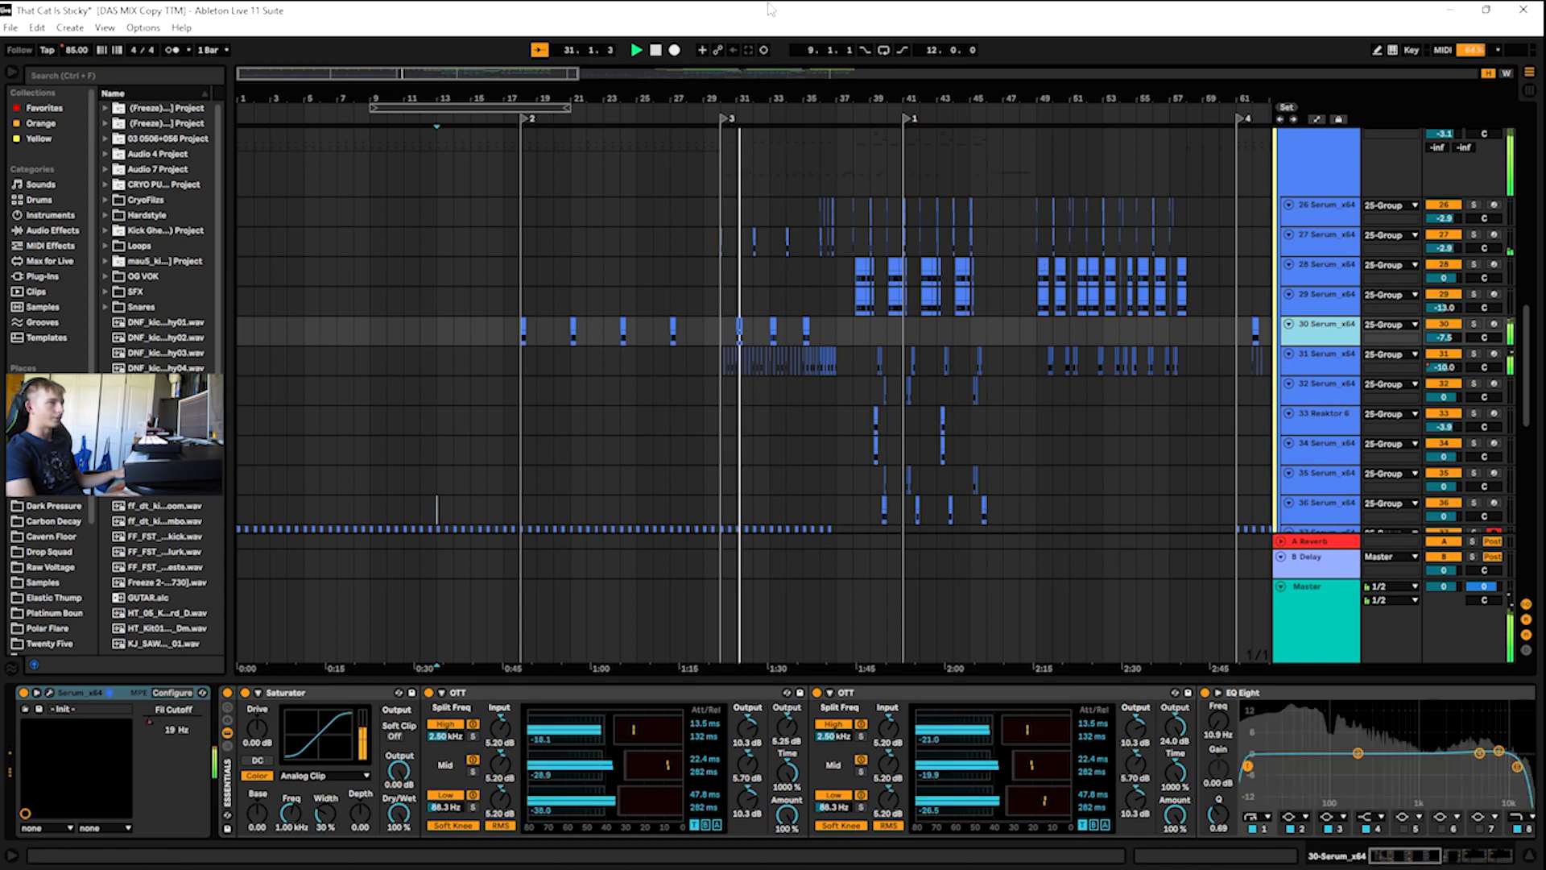
- Solo track 31 Serum_x64 during playback after locator 3, and return to the full mix up to bar 37
left_click(1331, 370)
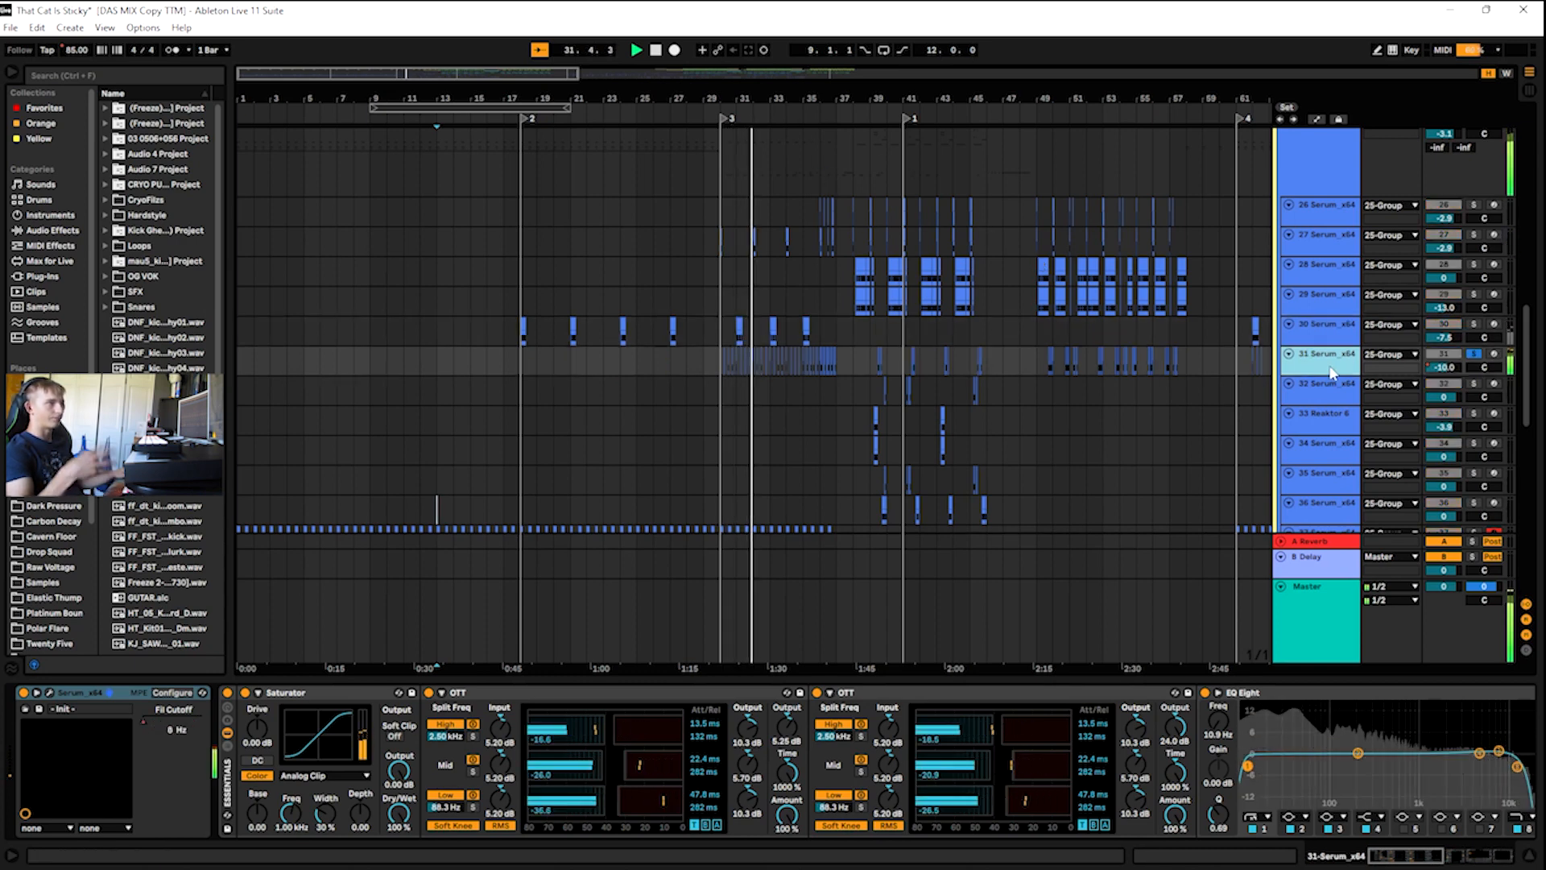
scroll(883, 400, "right", 1)
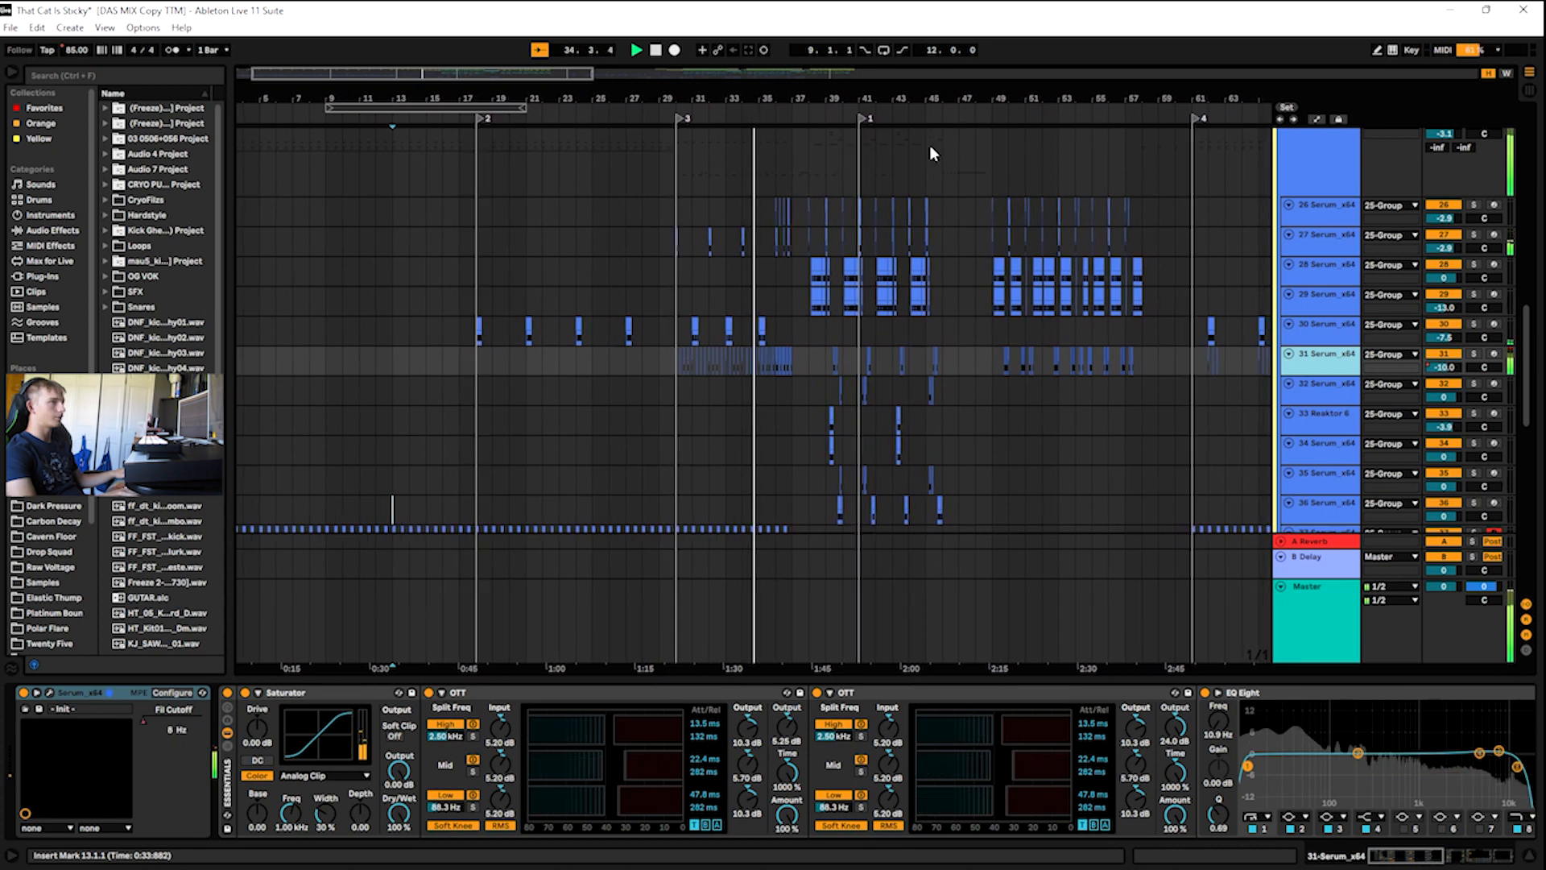
left_click_drag(531, 77, 533, 121)
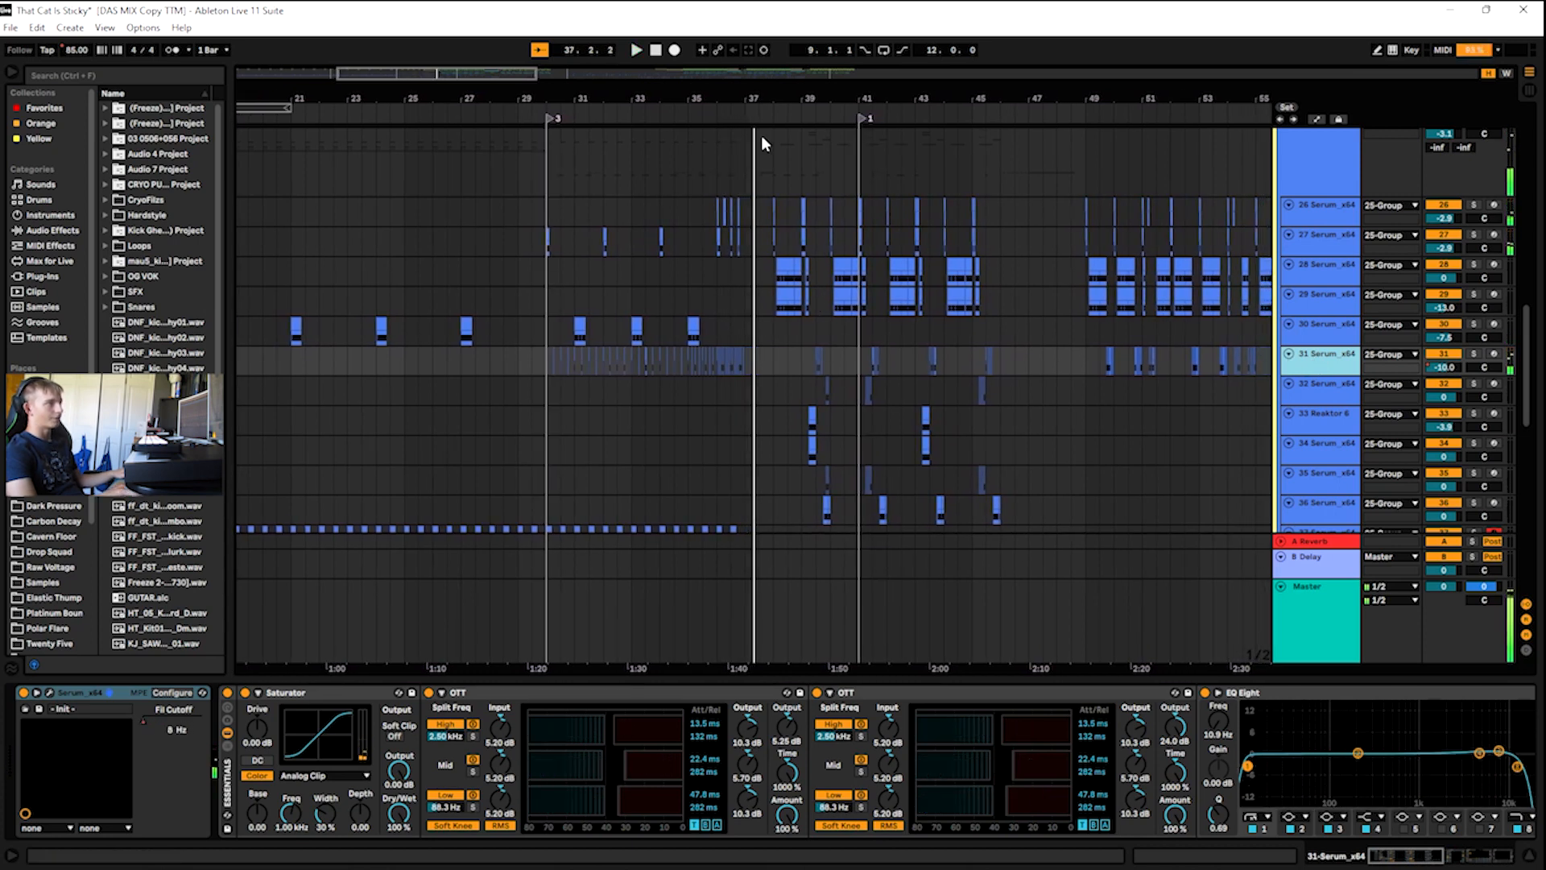
key("space")
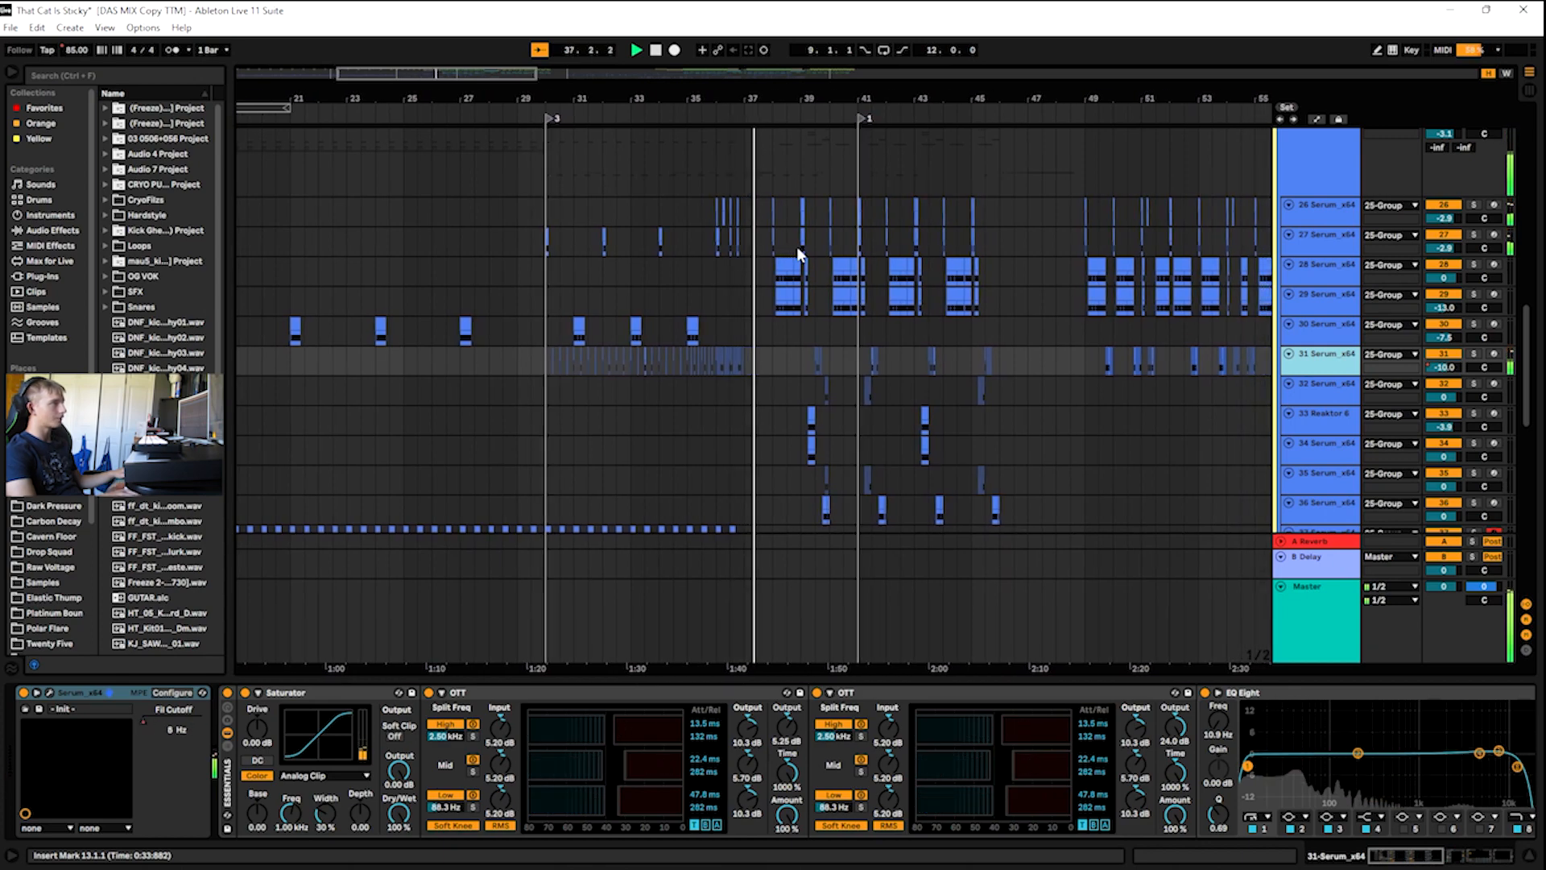
- Play the full mix past bar 38 up to bar 40 and examine the synth clips around locator 1
left_click_drag(708, 98, 680, 153)
scroll(902, 274, "down", 4)
scroll(797, 255, "up", 5)
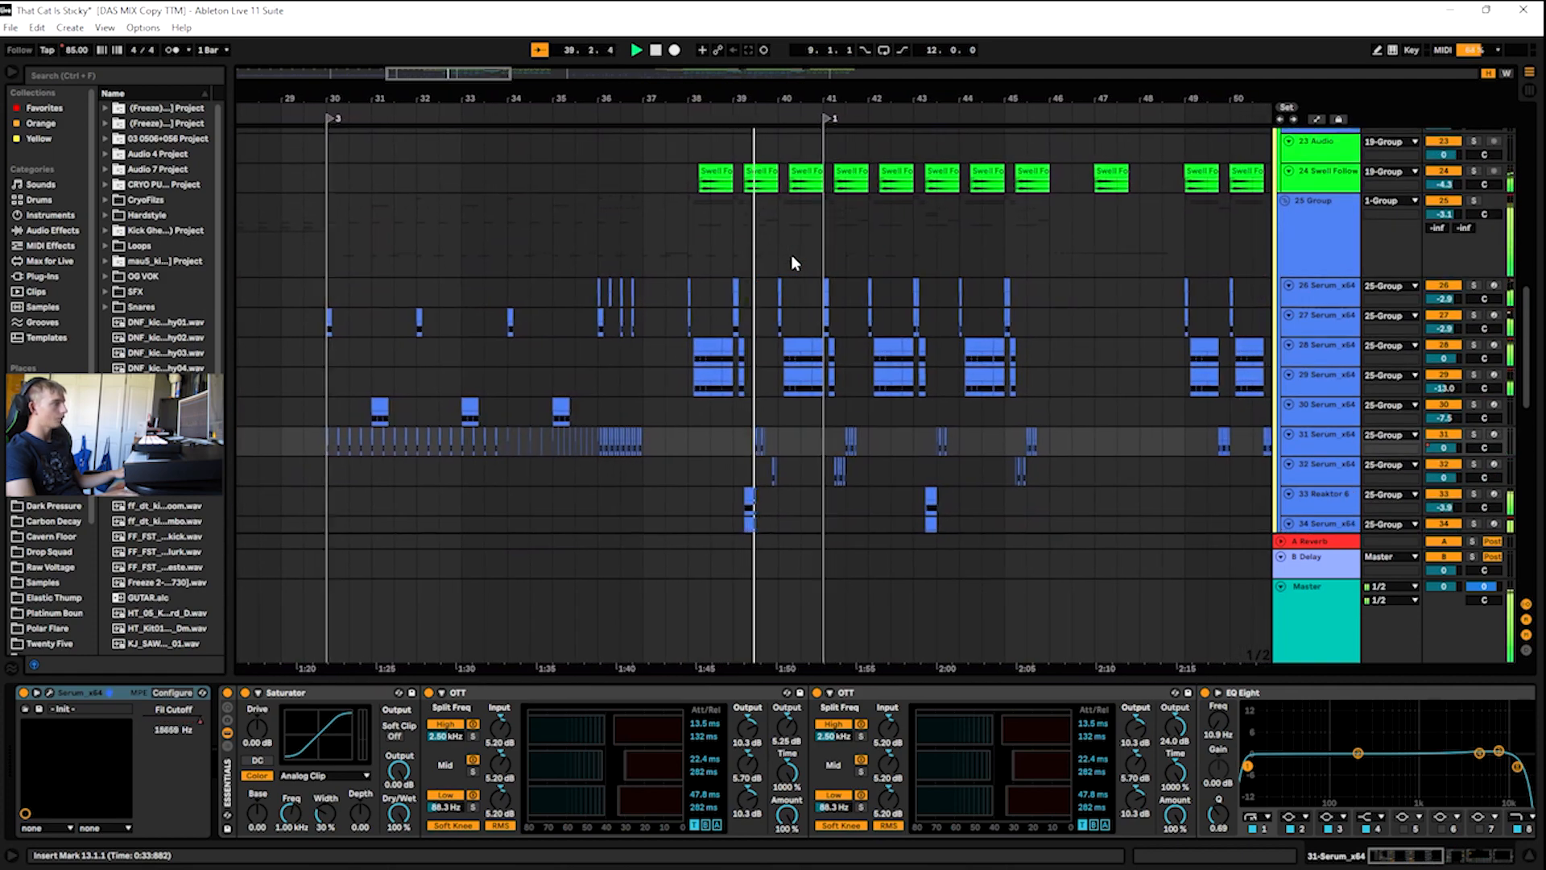
scroll(791, 256, "down", 3)
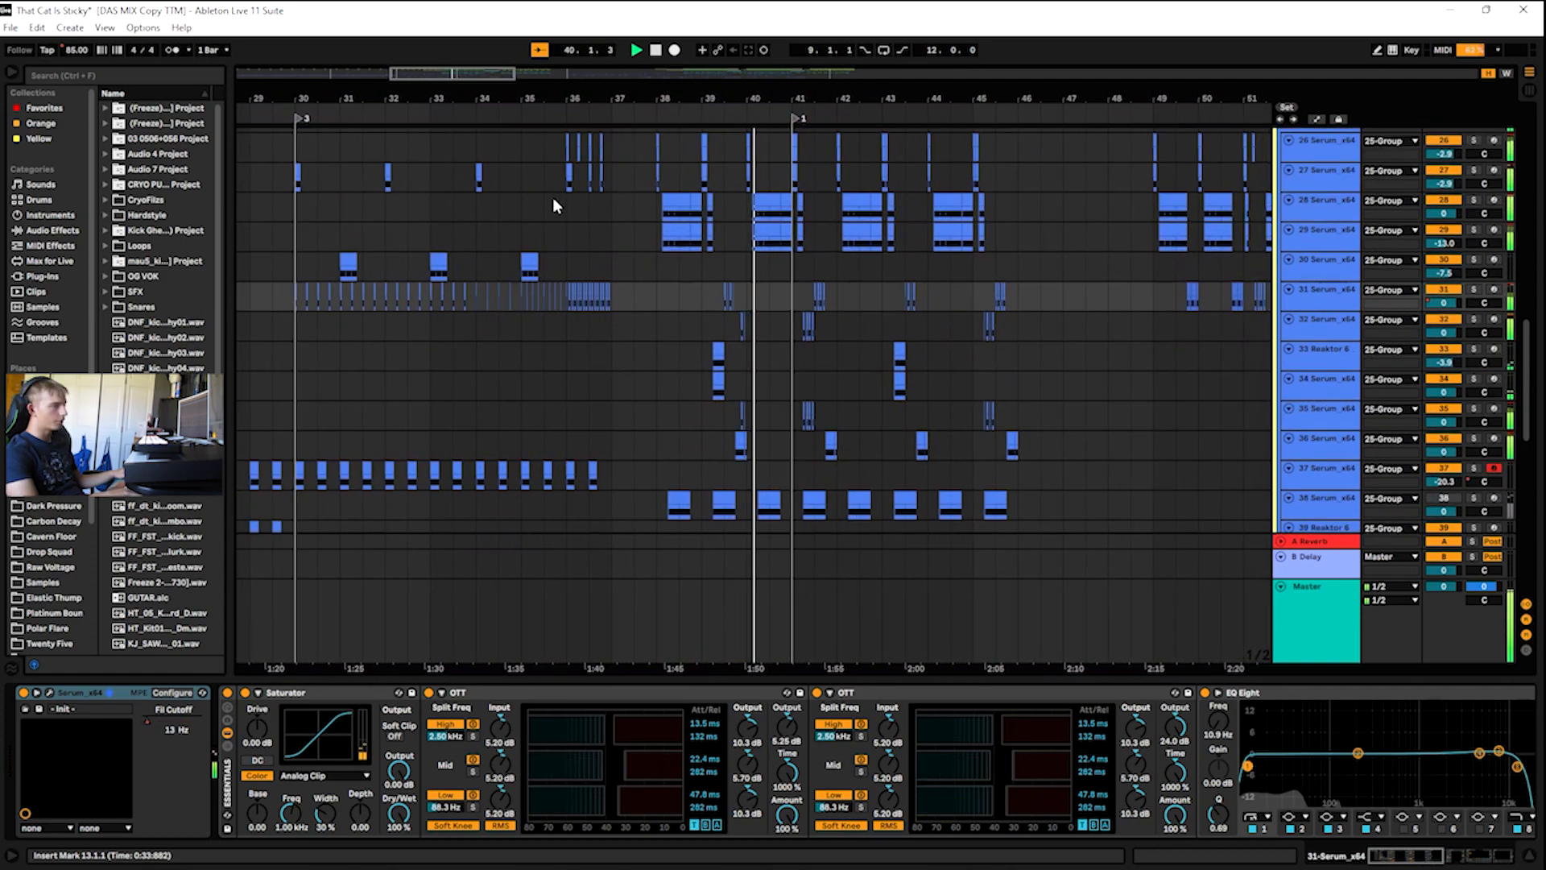
scroll(573, 182, "up", 3)
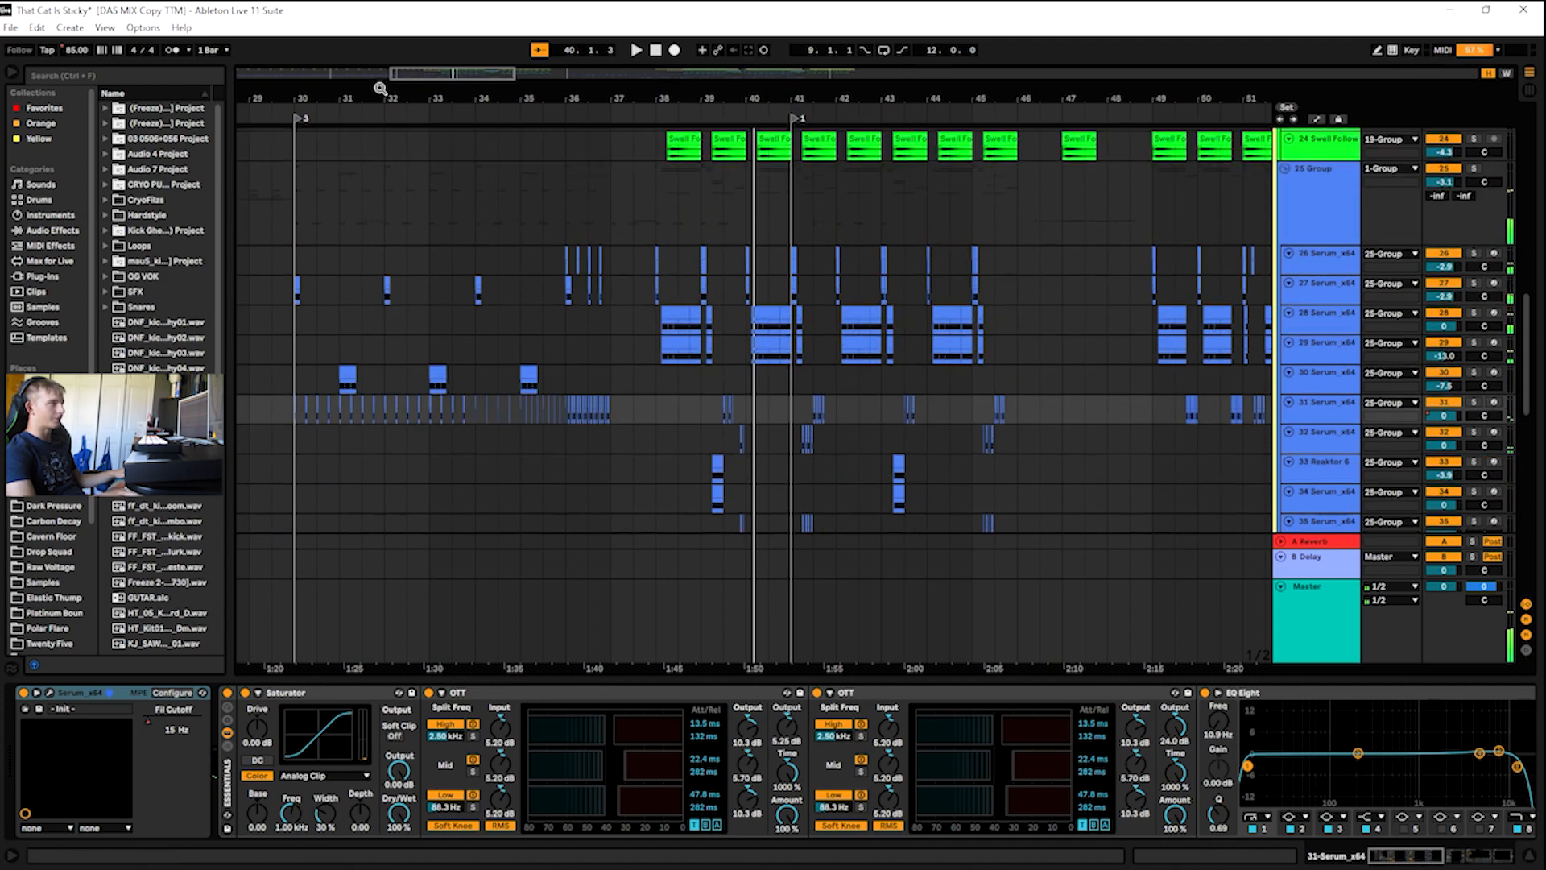
- Replay the build-up from about bar 35 through bar 37 and stop playback just before bar 38
scroll(557, 337, "down", 3)
scroll(578, 312, "up", 4)
scroll(563, 298, "down", 4)
scroll(555, 269, "down", 2)
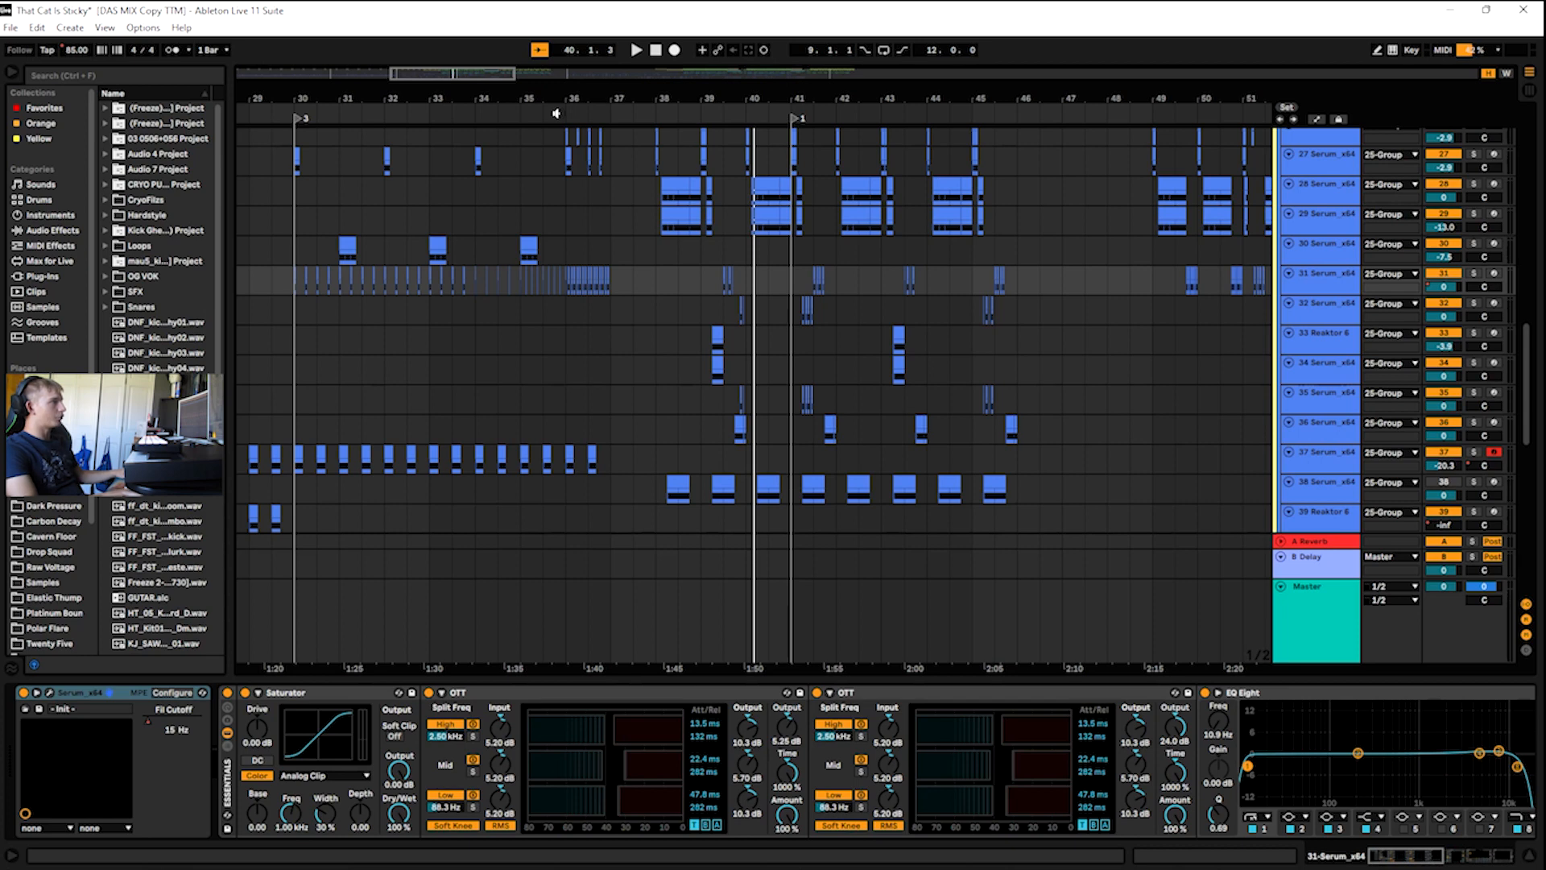
scroll(773, 362, "up", 3)
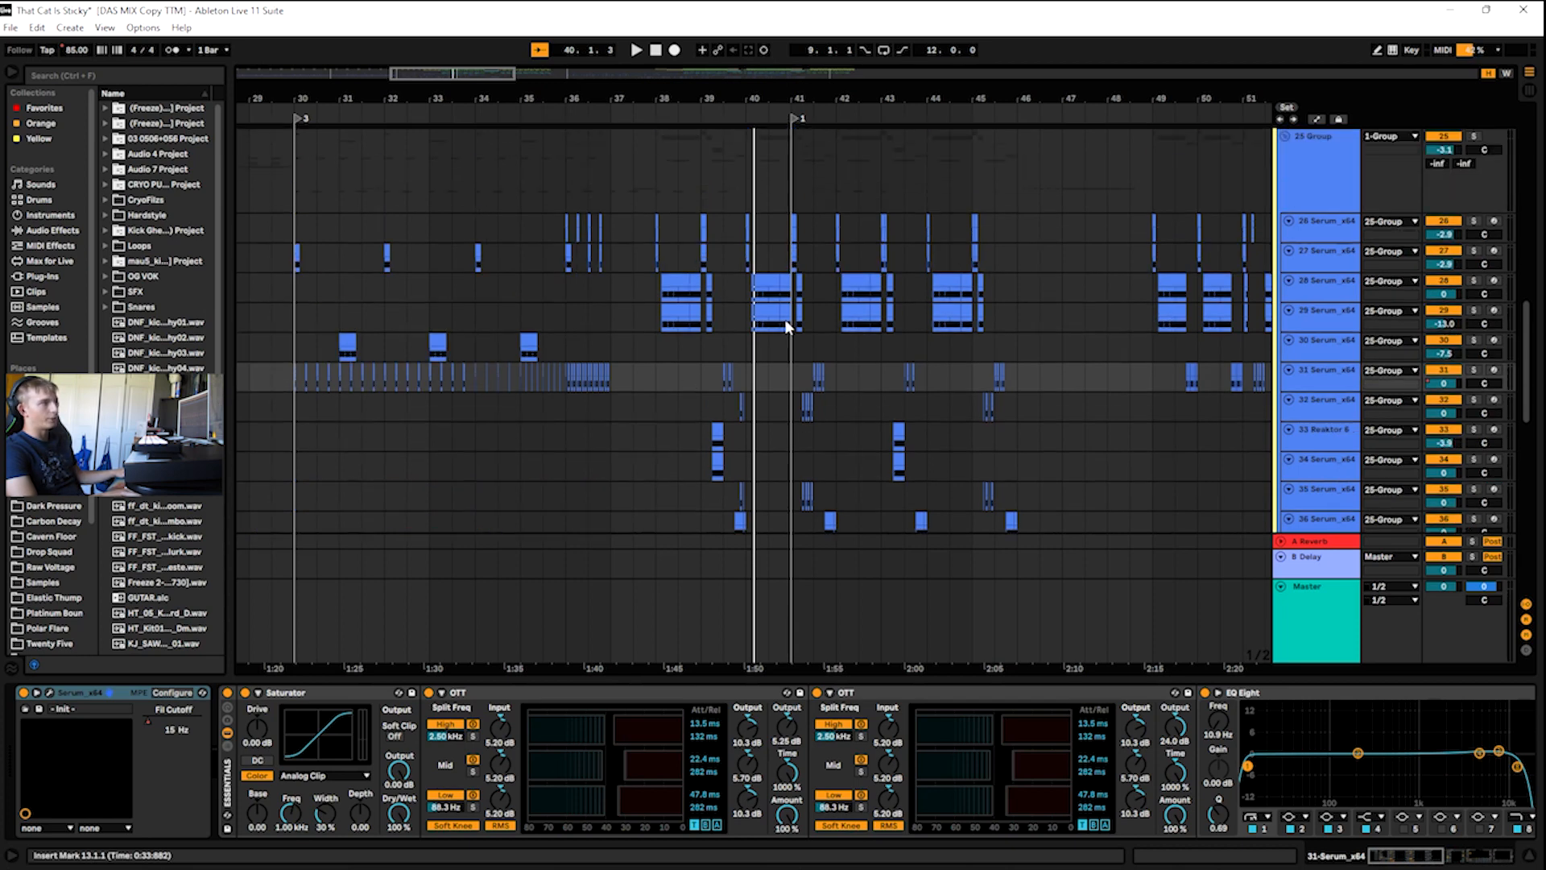
left_click(553, 115)
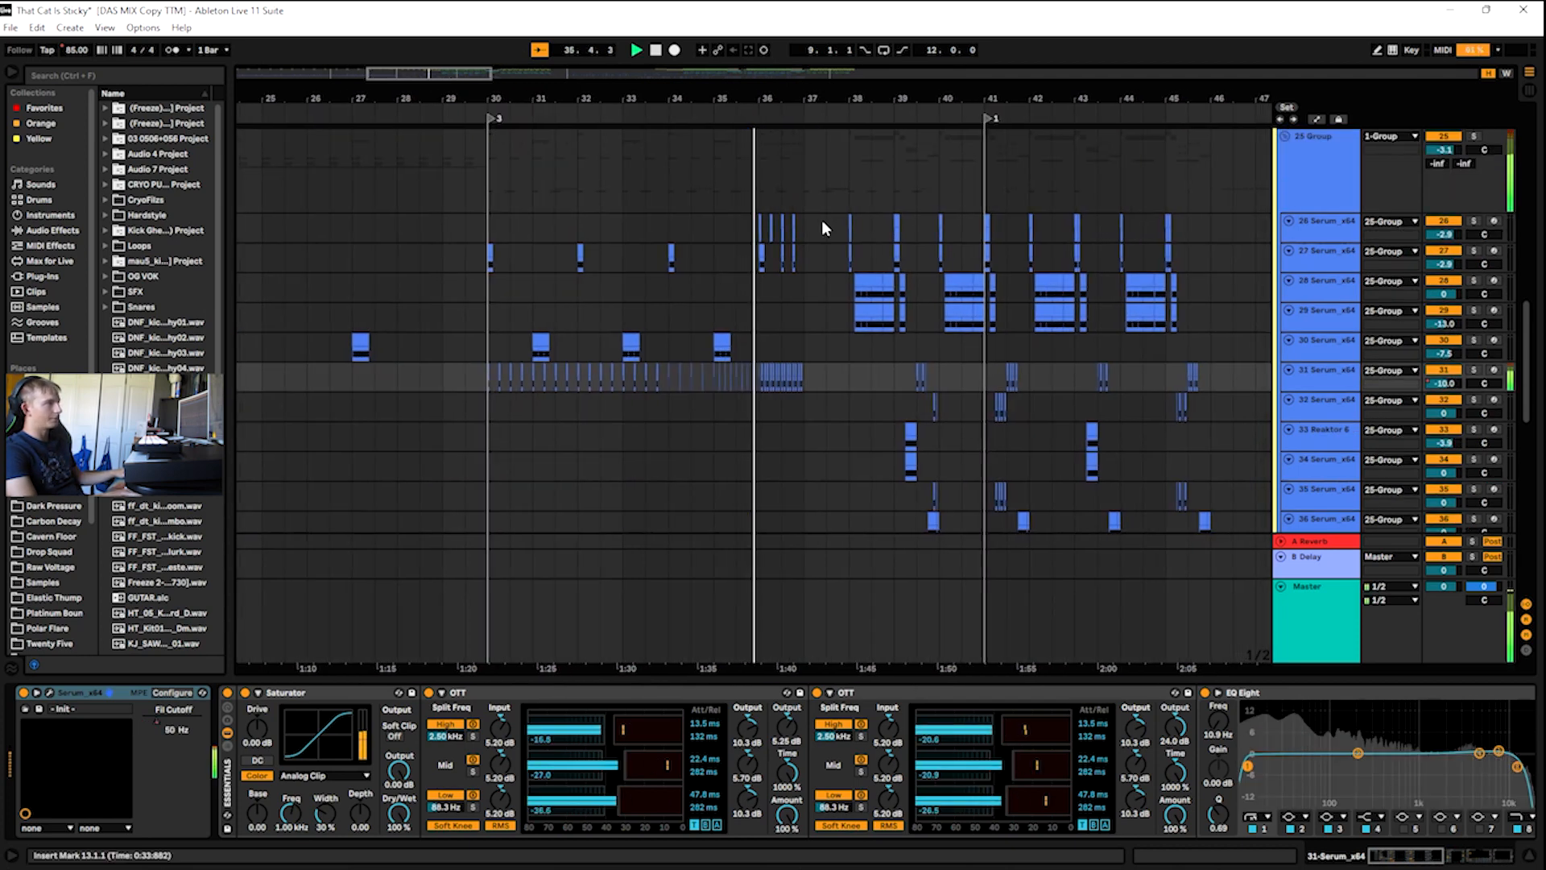
scroll(816, 258, "down", 3)
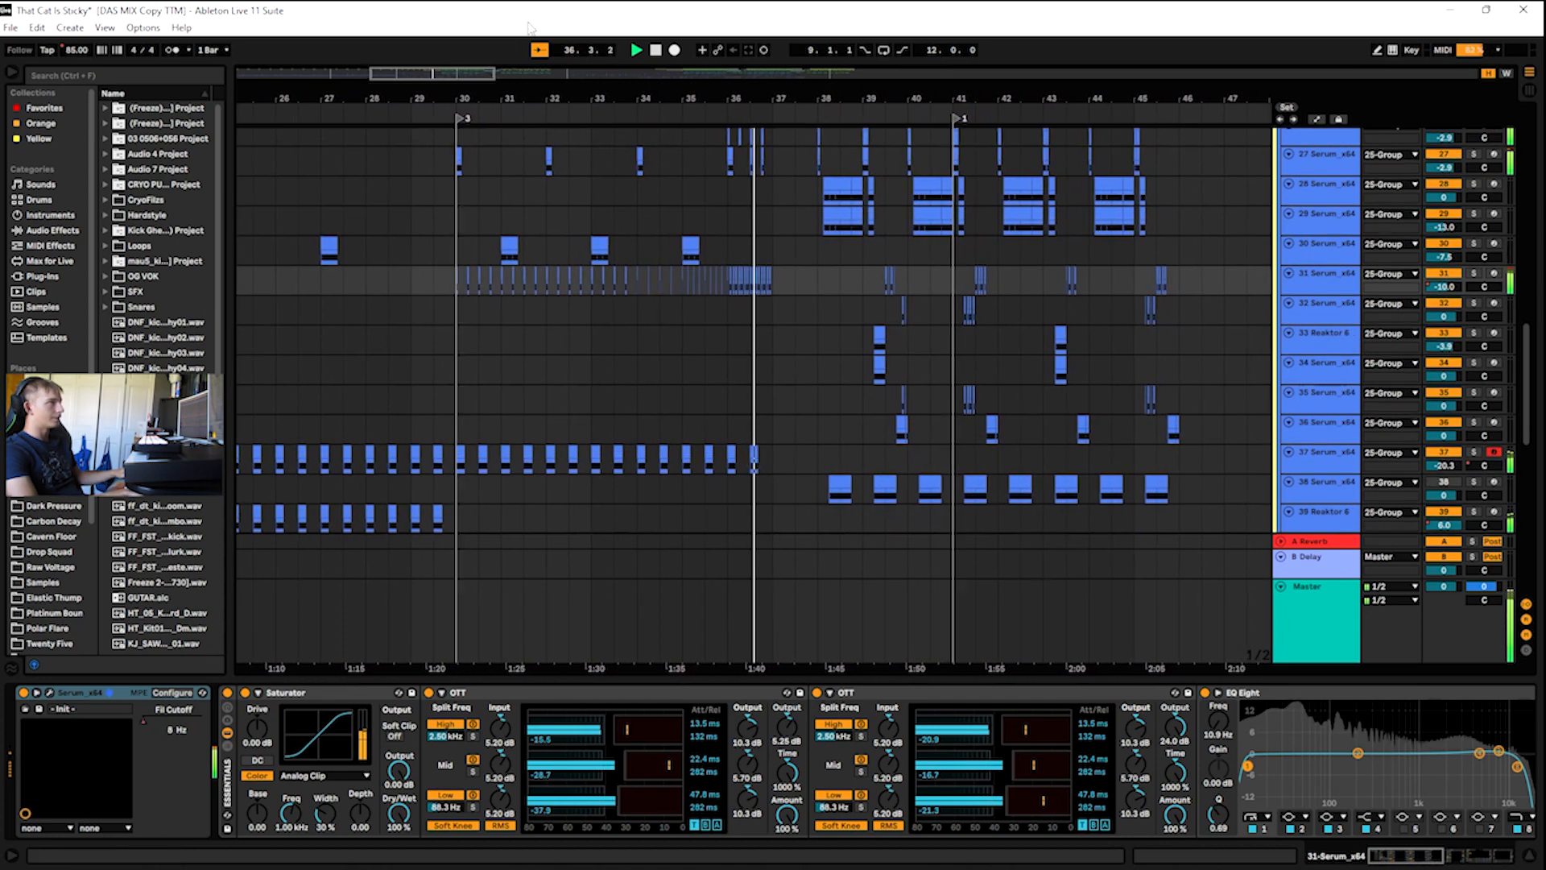
scroll(778, 280, "up", 2)
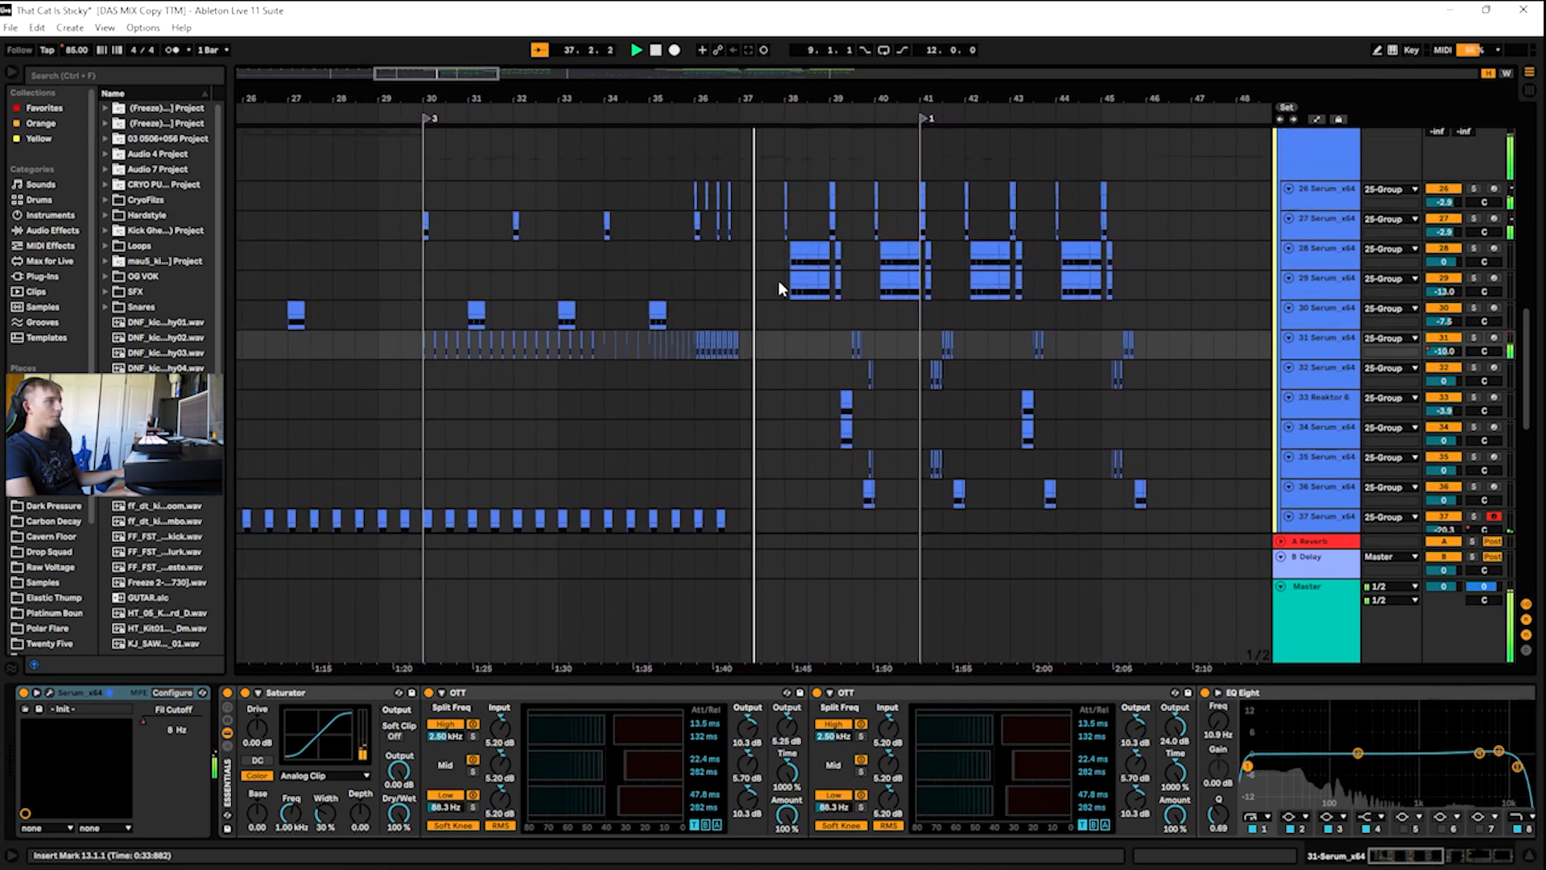
left_click_drag(463, 76, 463, 129)
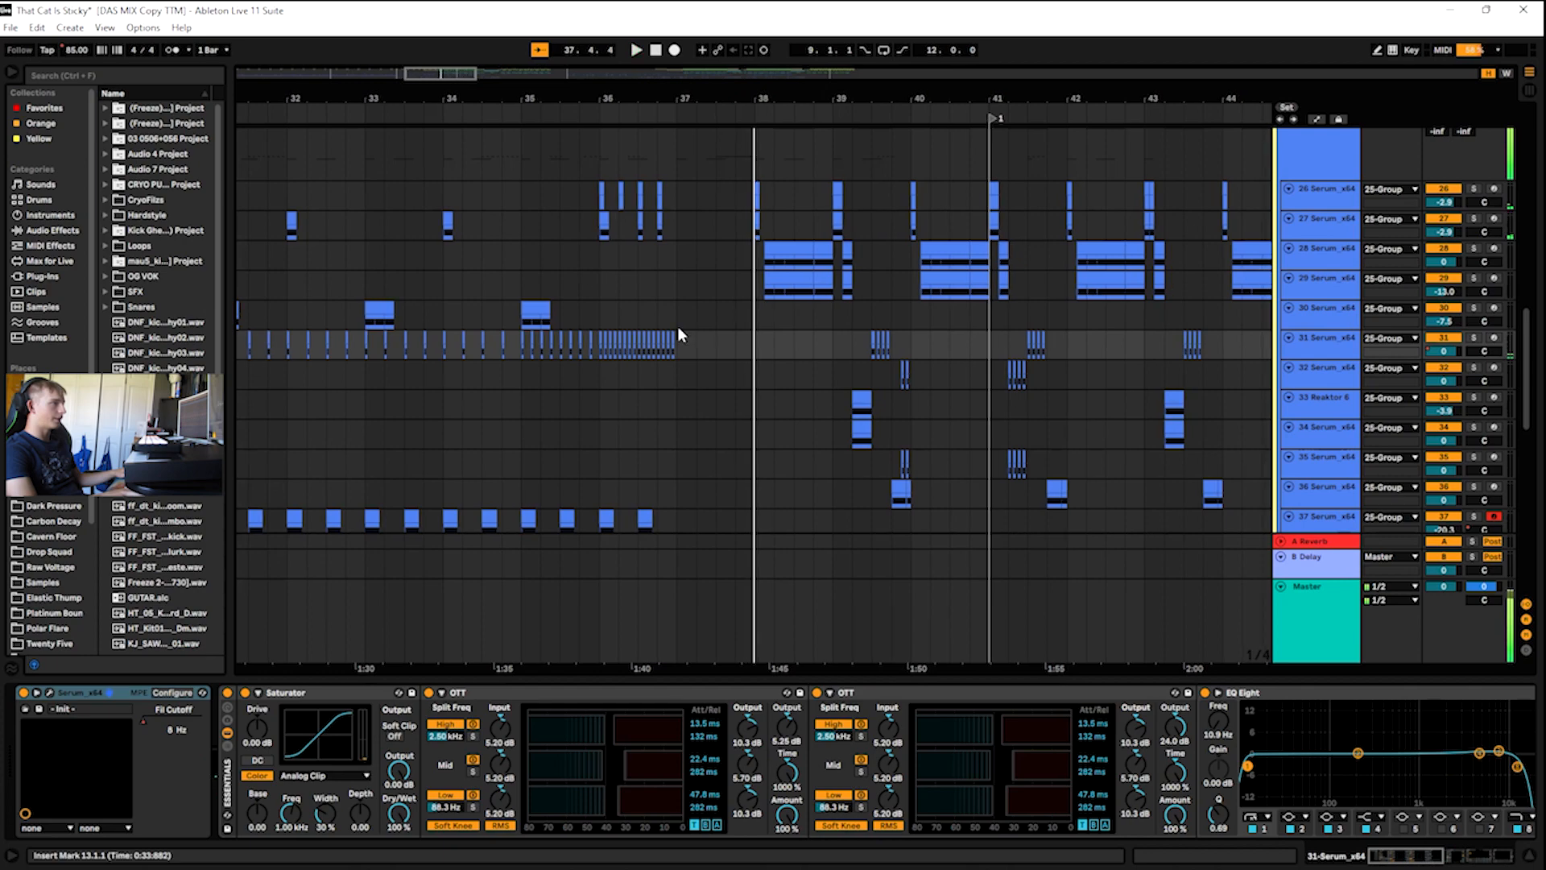
key("space")
- Select bar 37 of the New Recording 5 clip on track 7 and loop that one-bar range
scroll(805, 314, "down", 7)
scroll(730, 321, "down", 4)
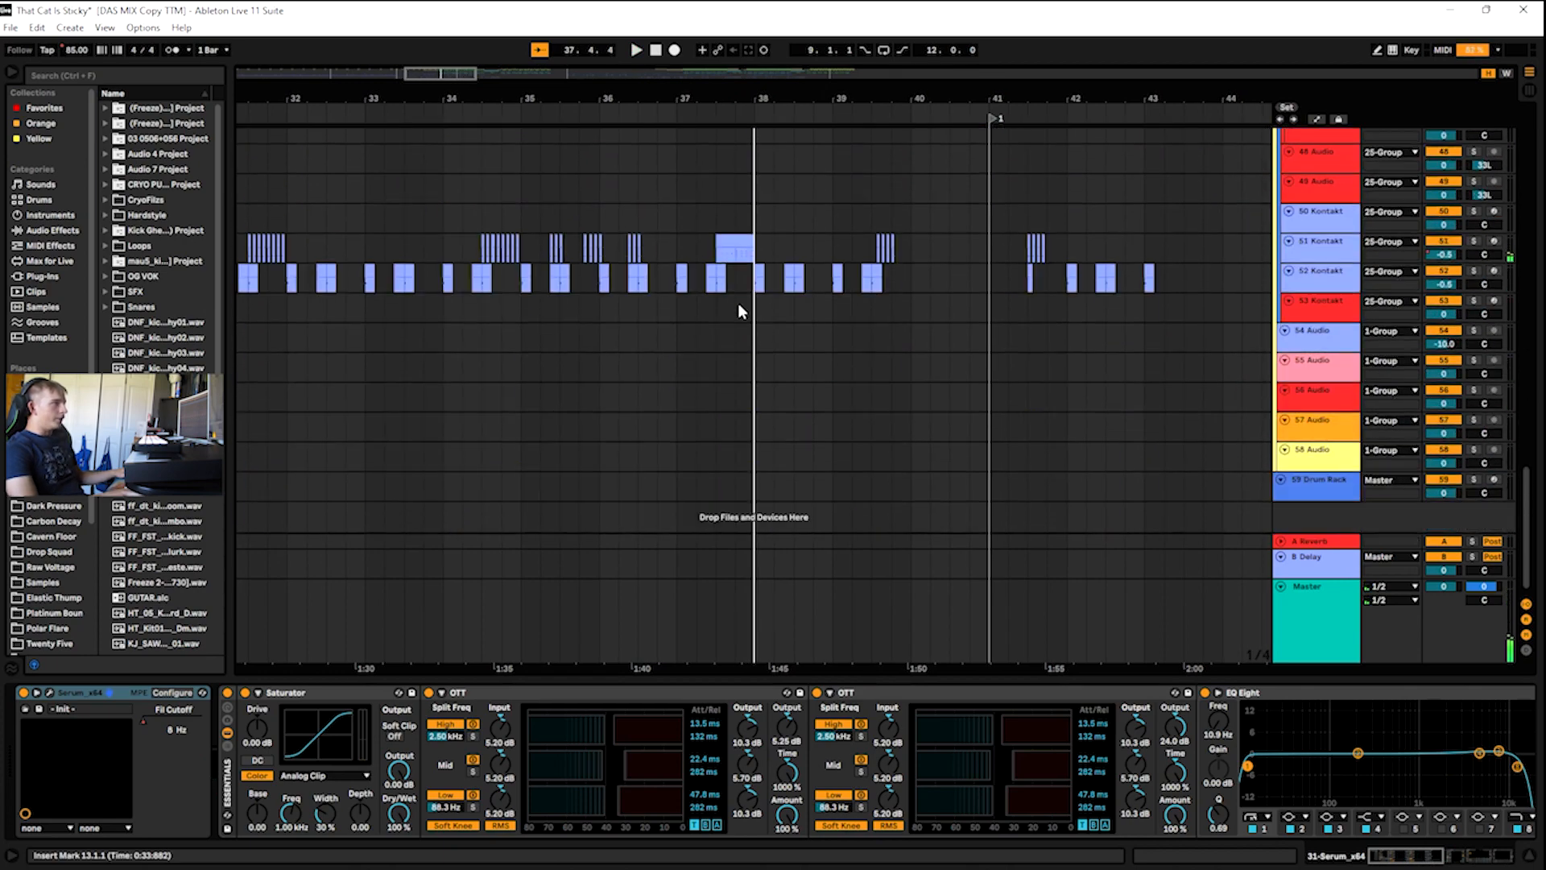
scroll(734, 306, "up", 8)
scroll(737, 293, "up", 15)
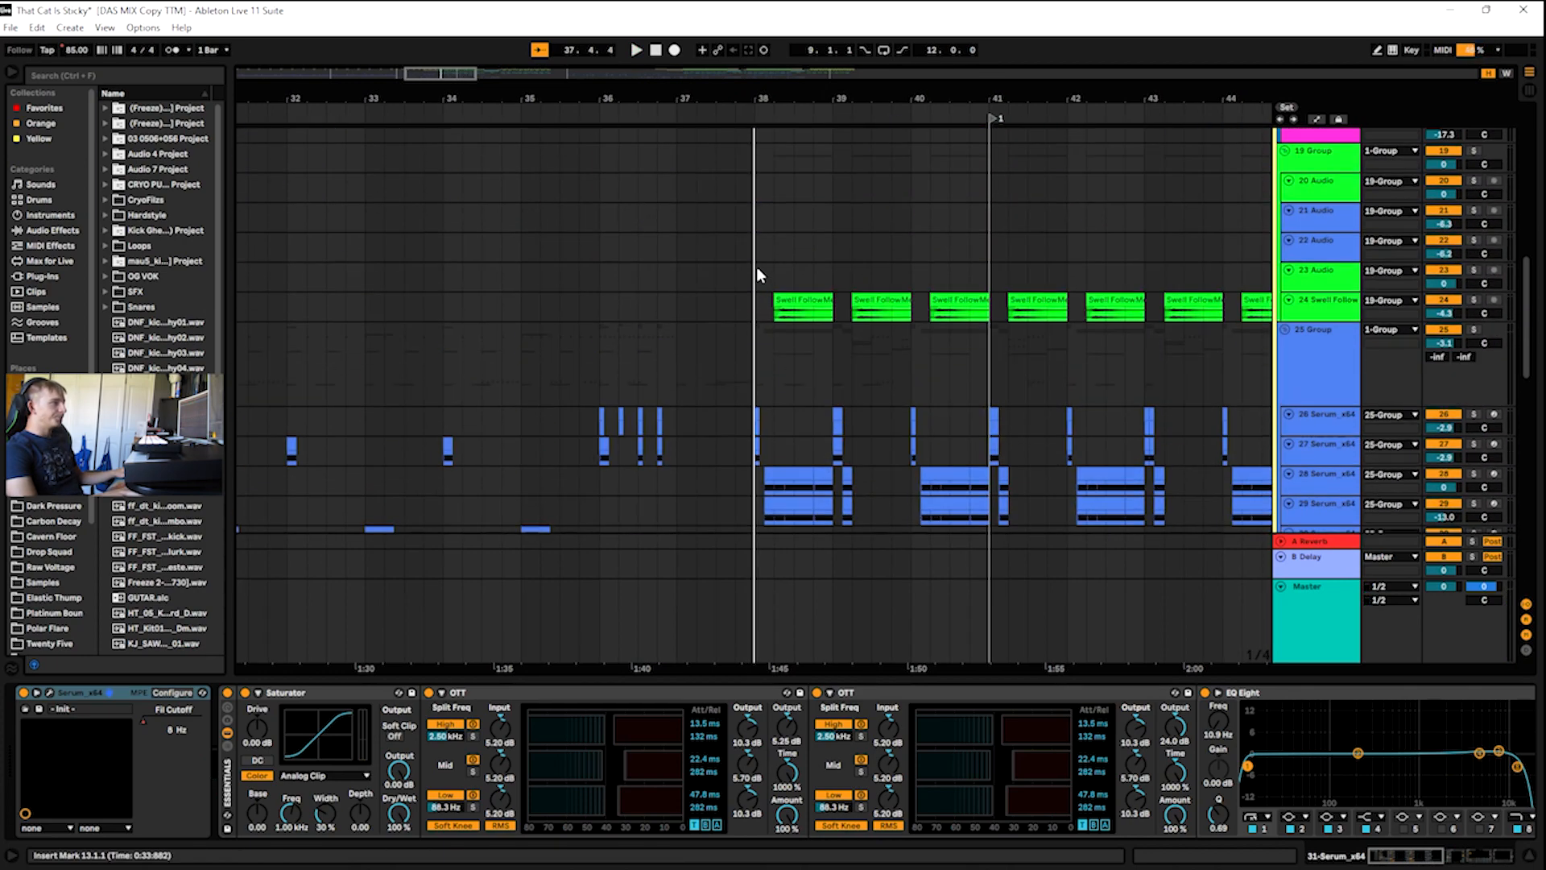
scroll(755, 290, "up", 7)
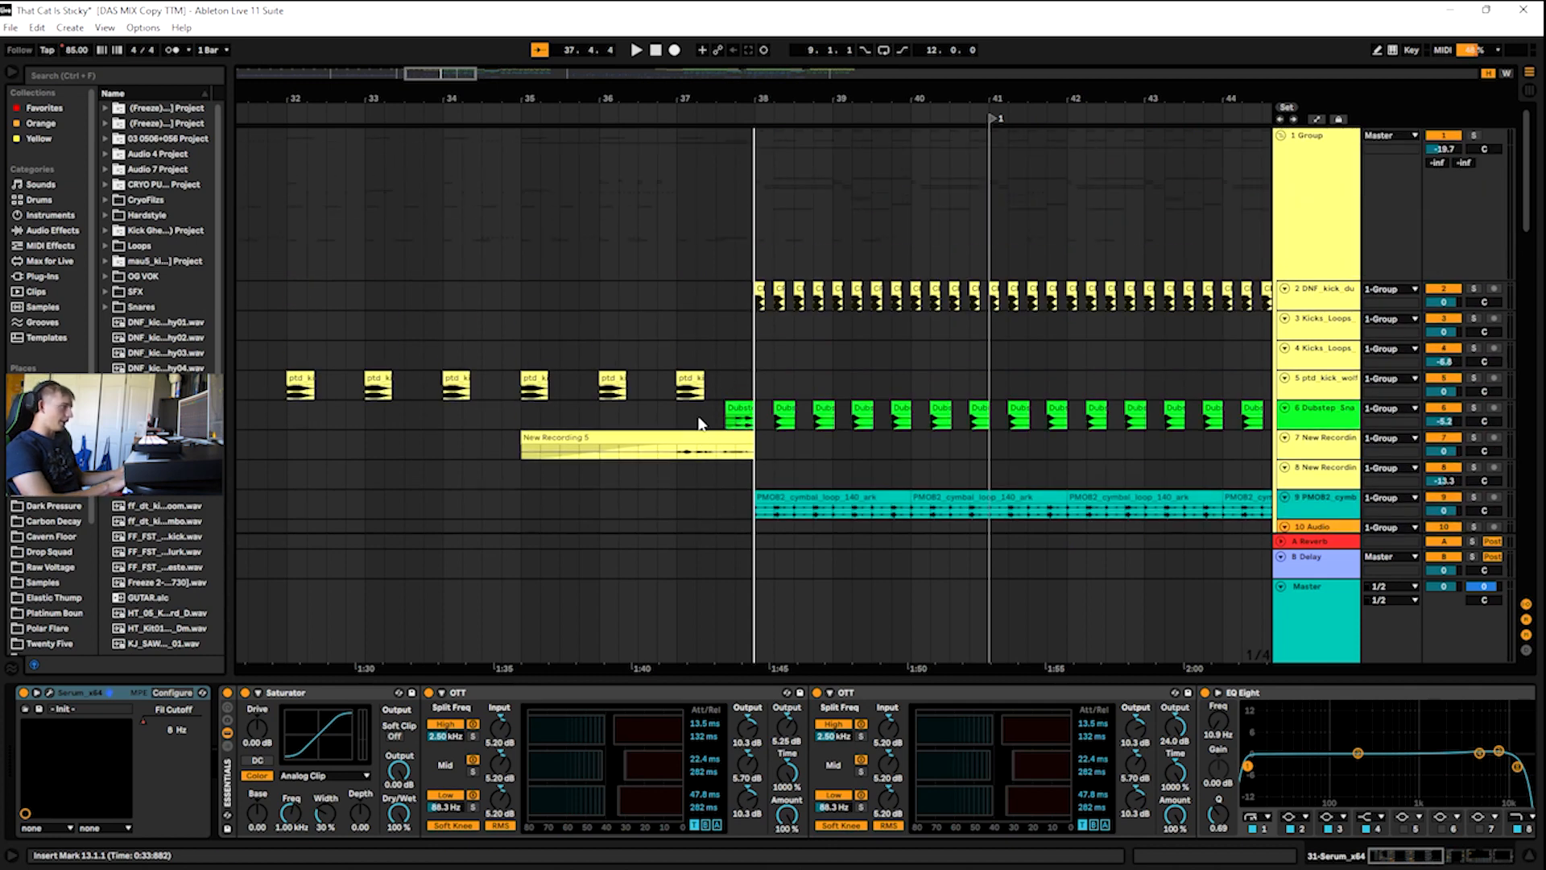
left_click(680, 452)
left_click_drag(676, 459, 757, 463)
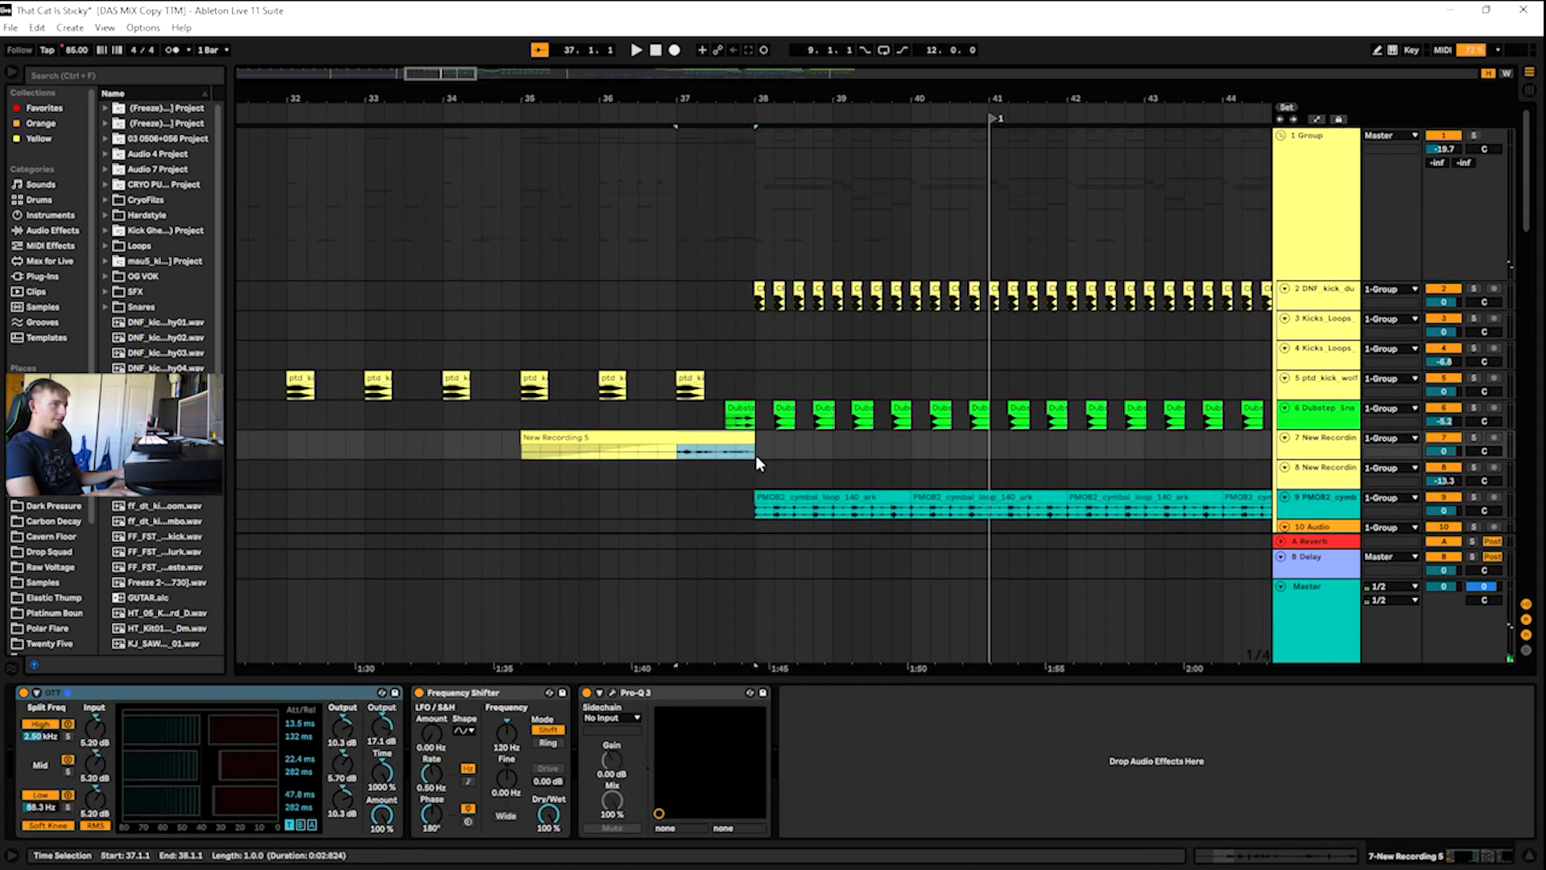
key("ctrl+l")
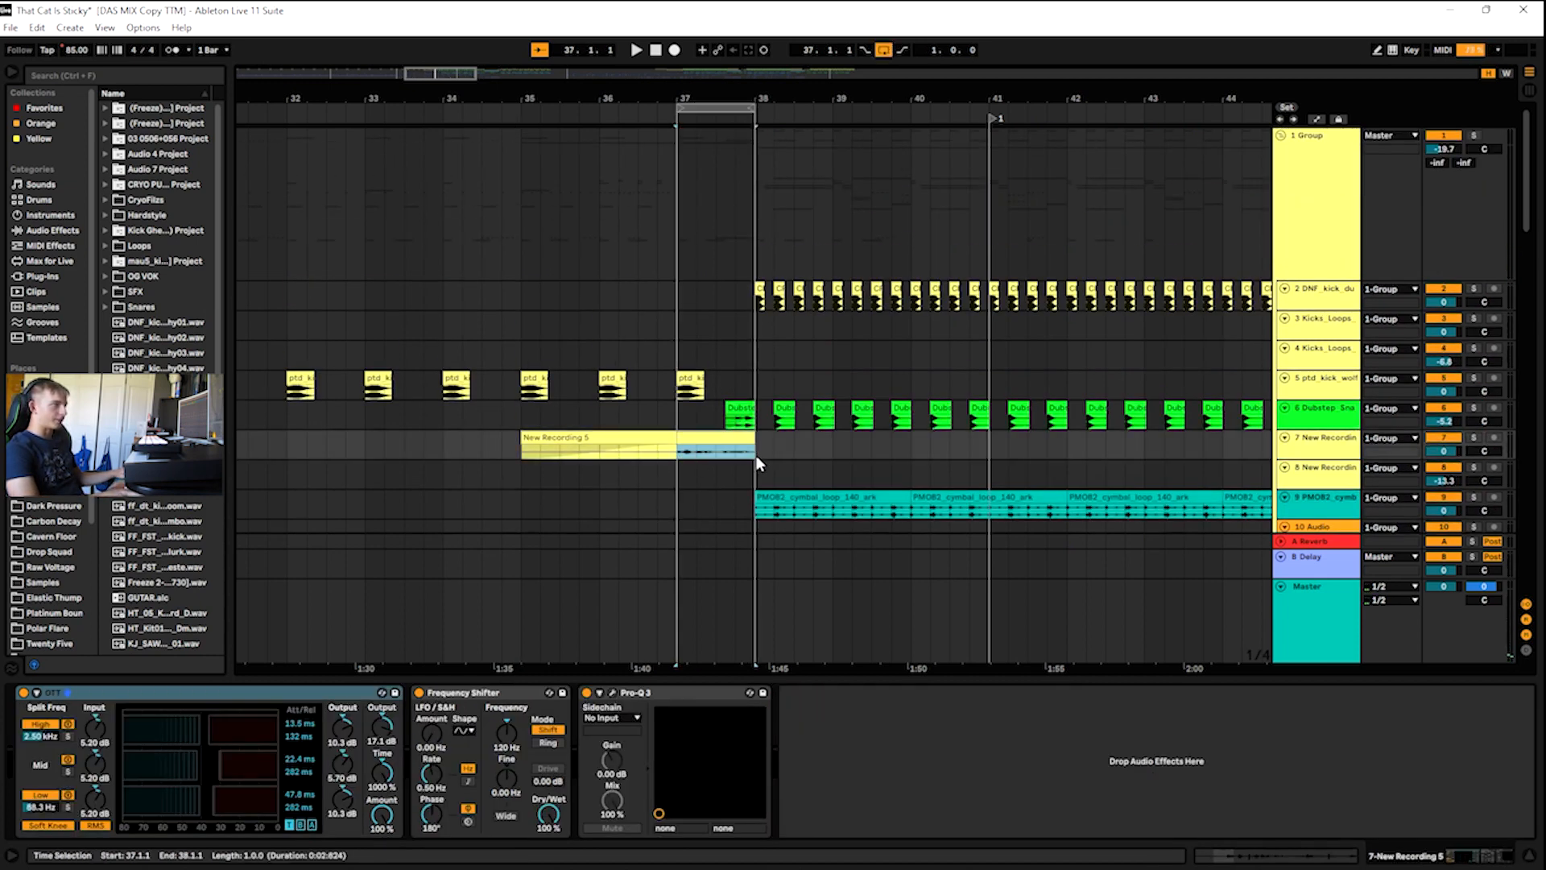
- Solo track 7 and play the looped bar
left_click(1320, 456)
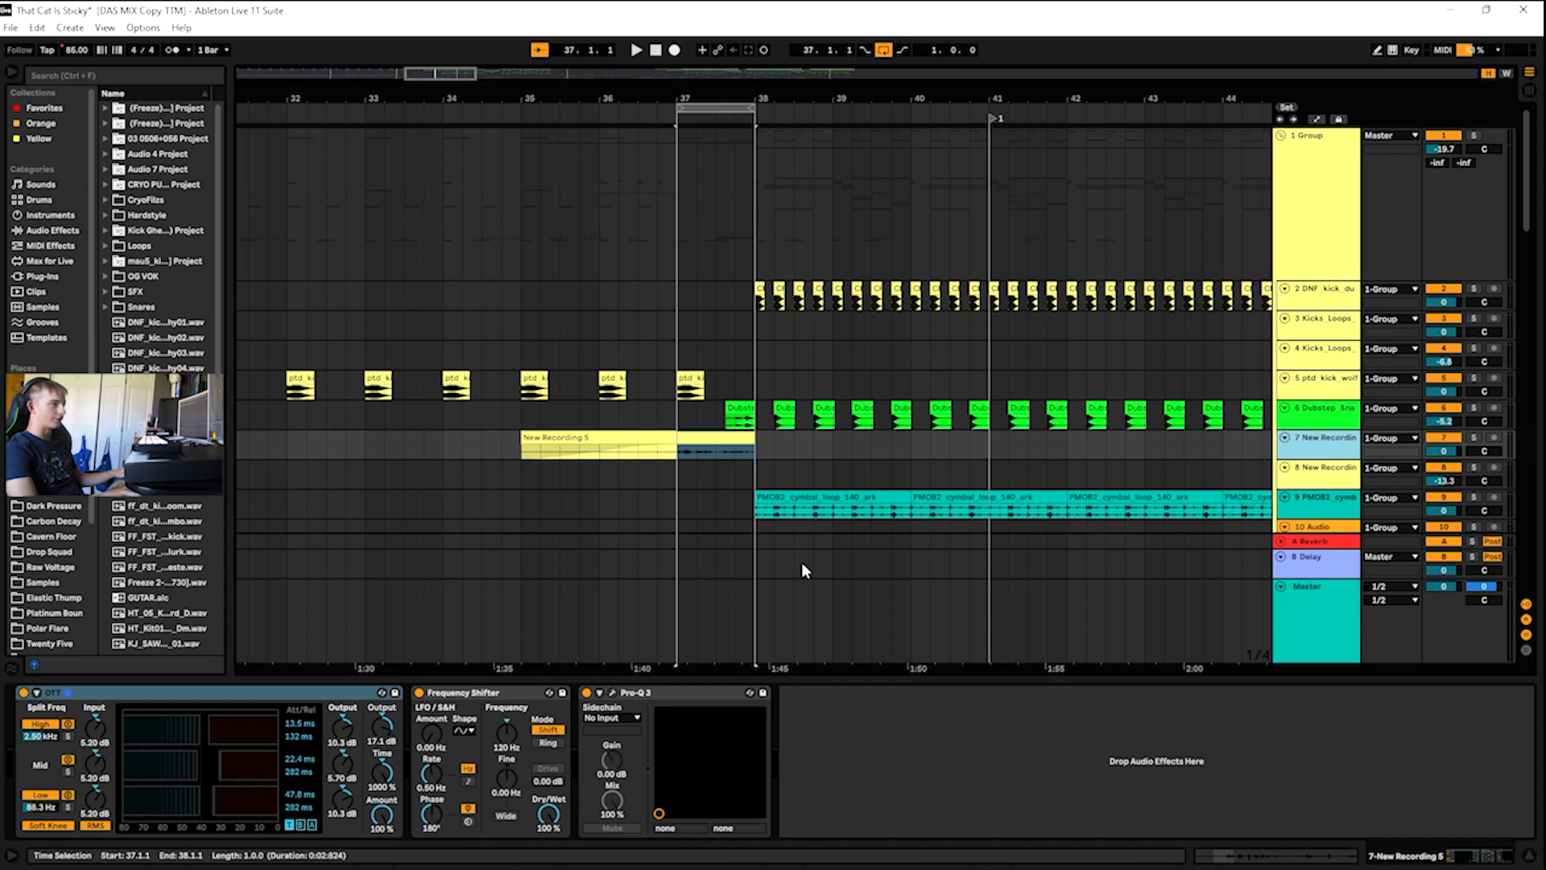
key("s")
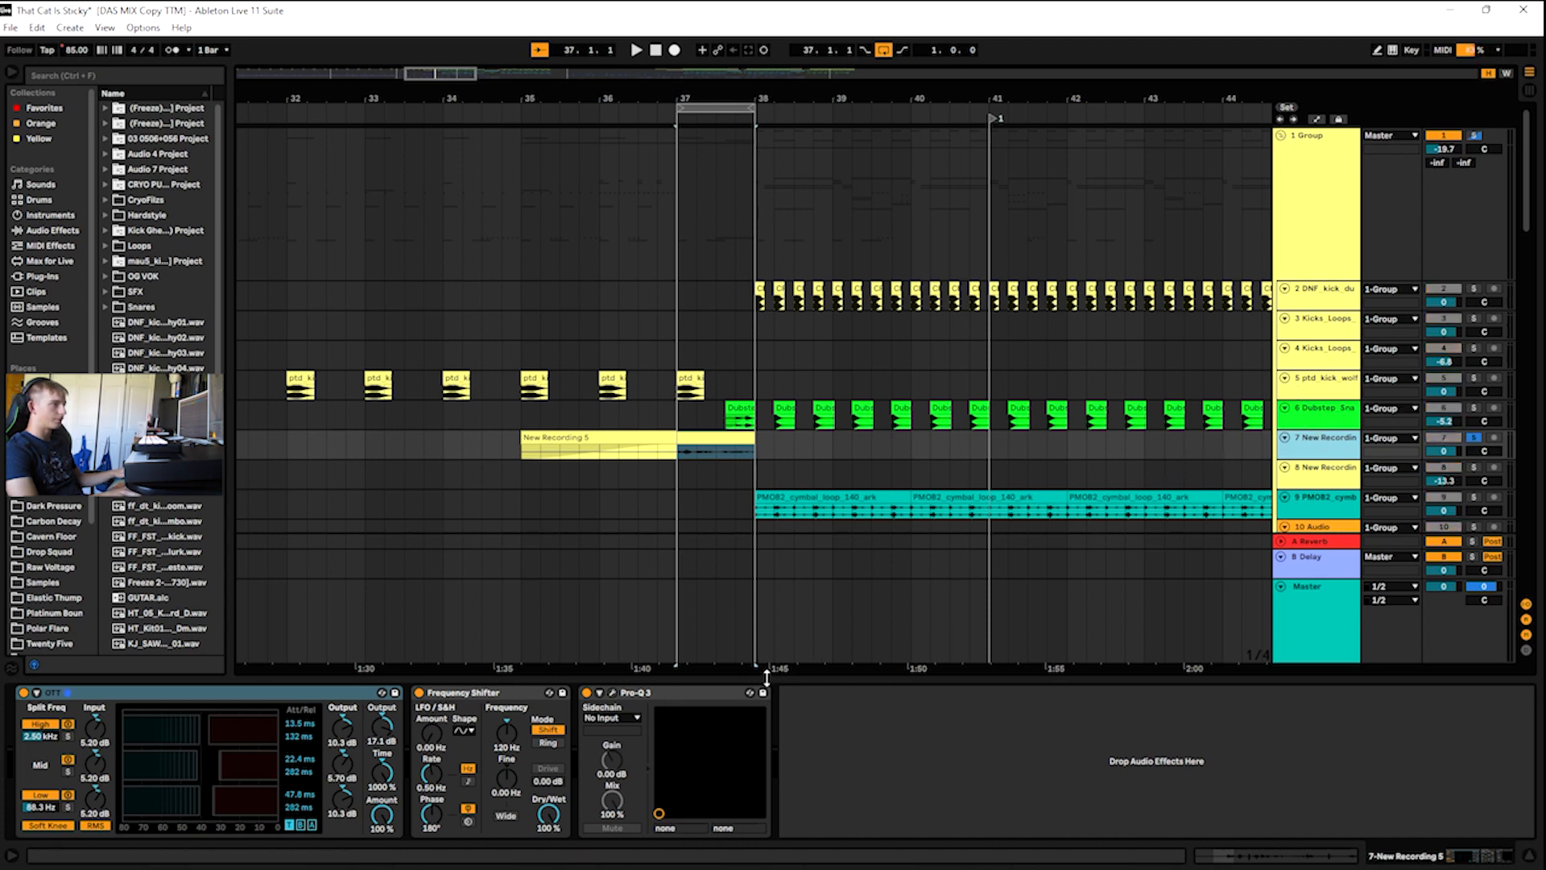
key("space")
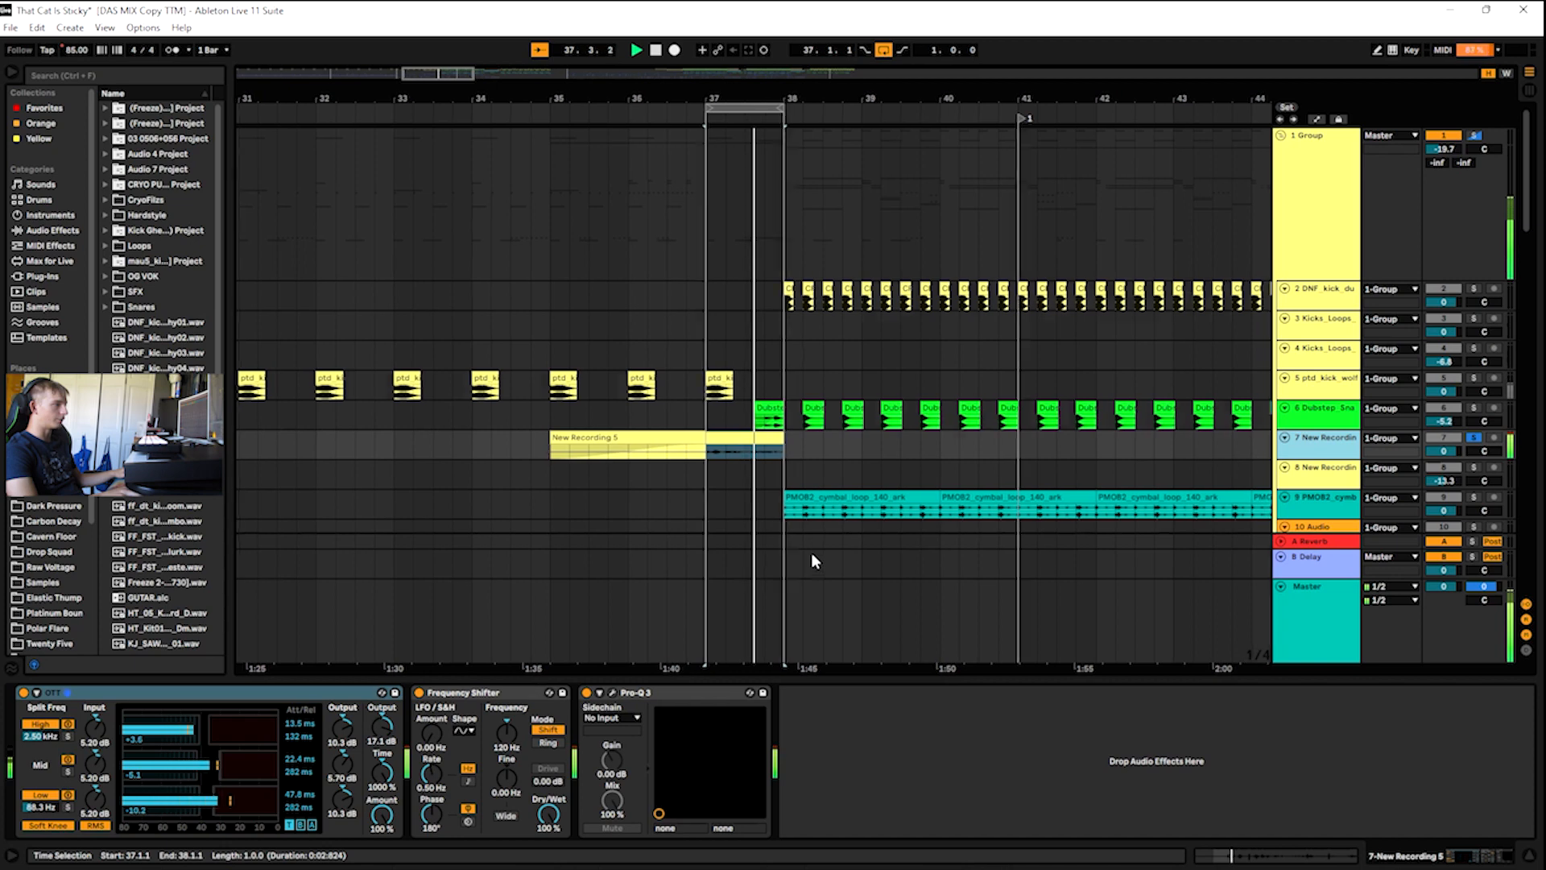
- Bypass the Frequency Shifter on track 7, play the loop without it, and switch the device back on
left_click(419, 692)
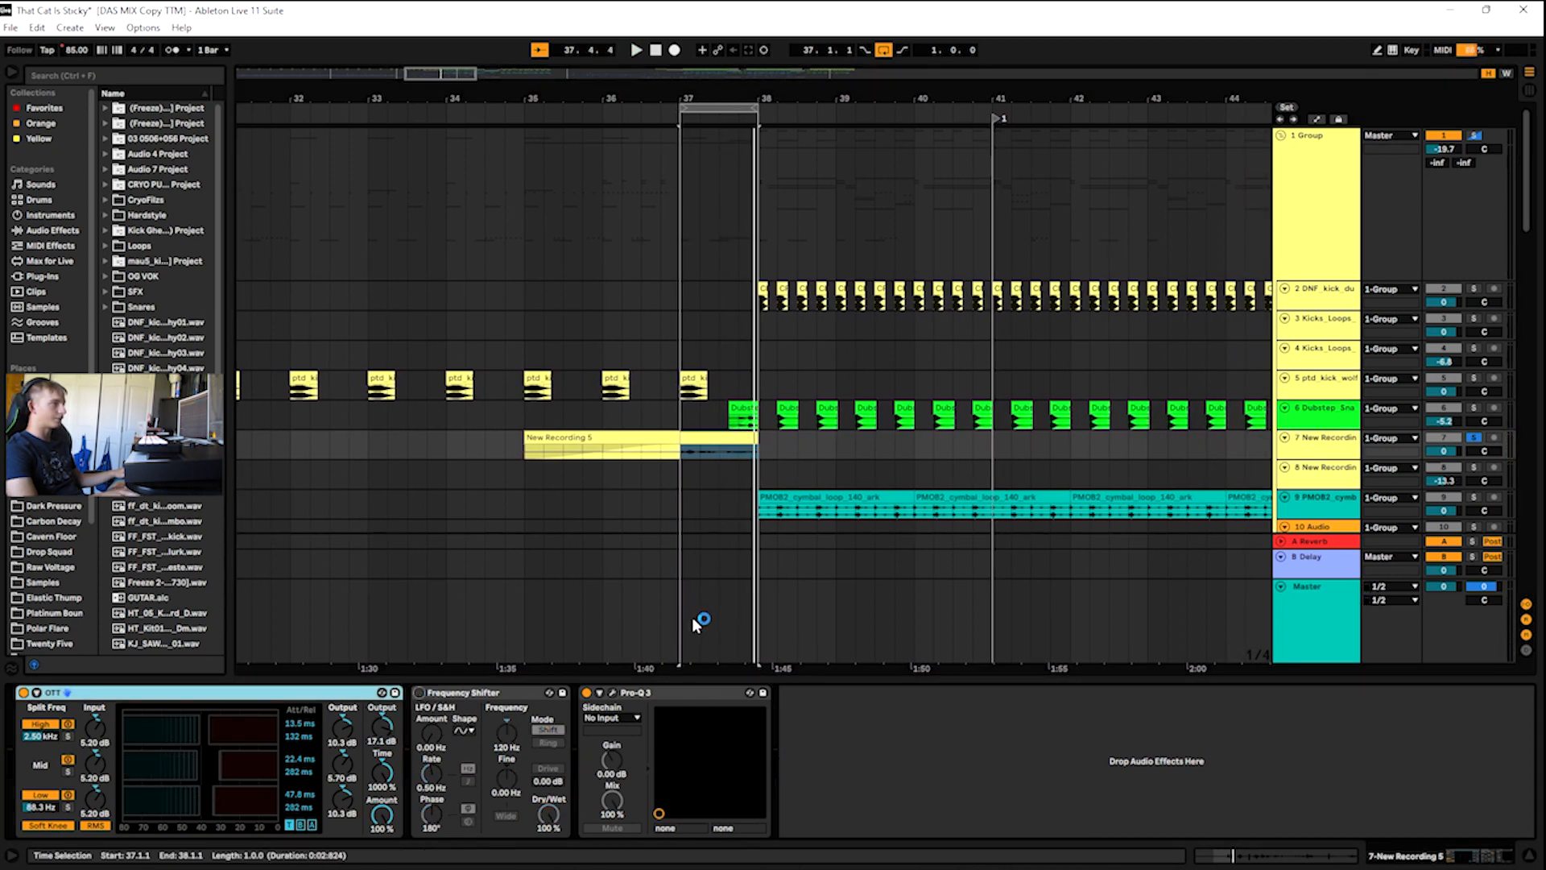
key("space")
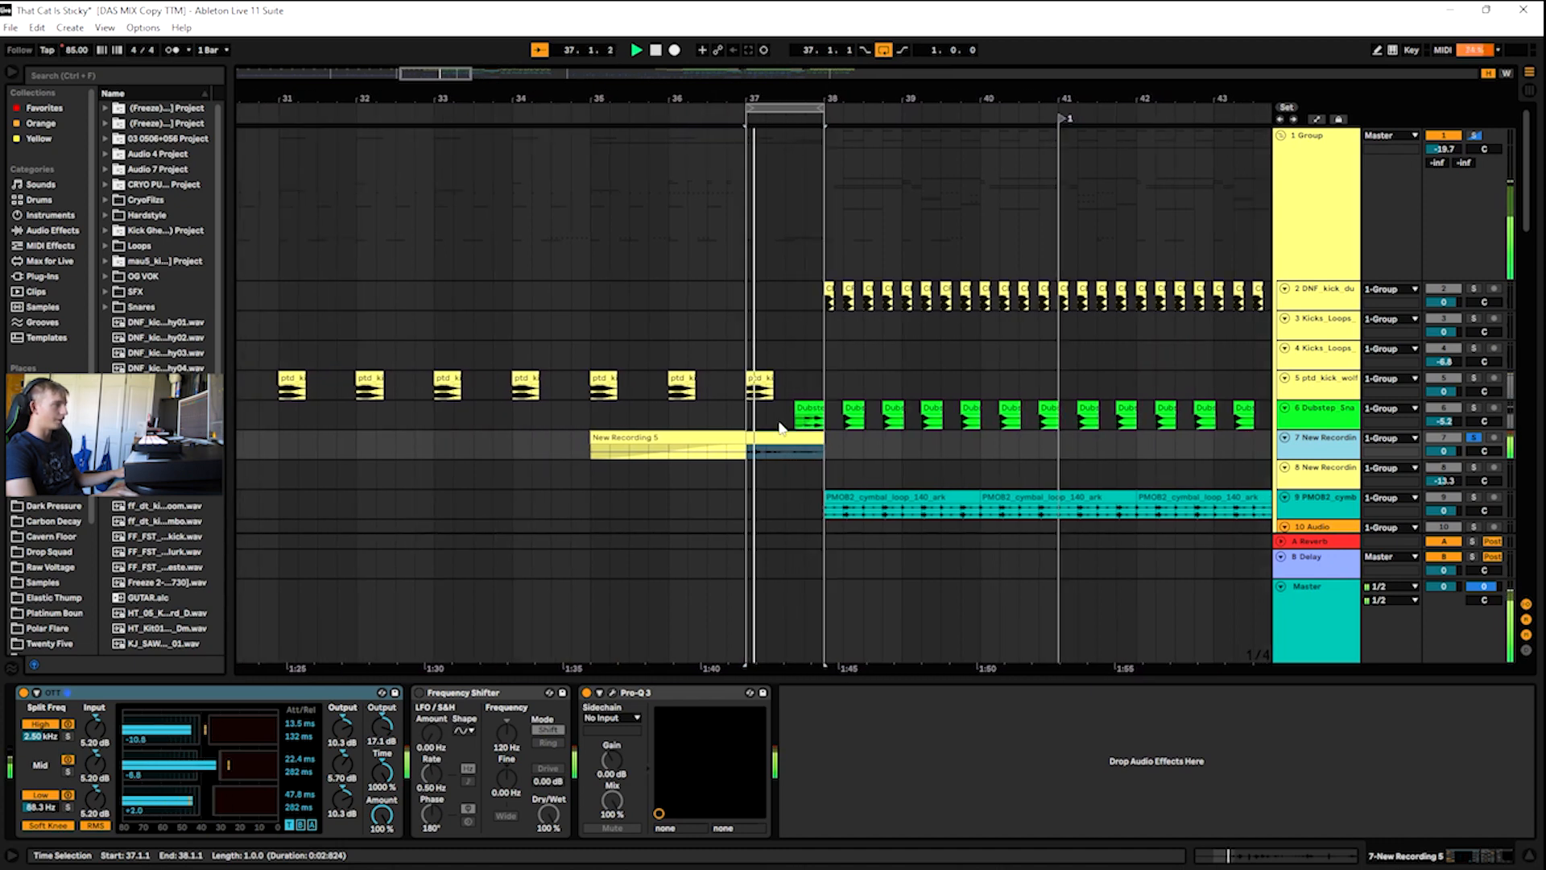
key("space")
left_click(419, 692)
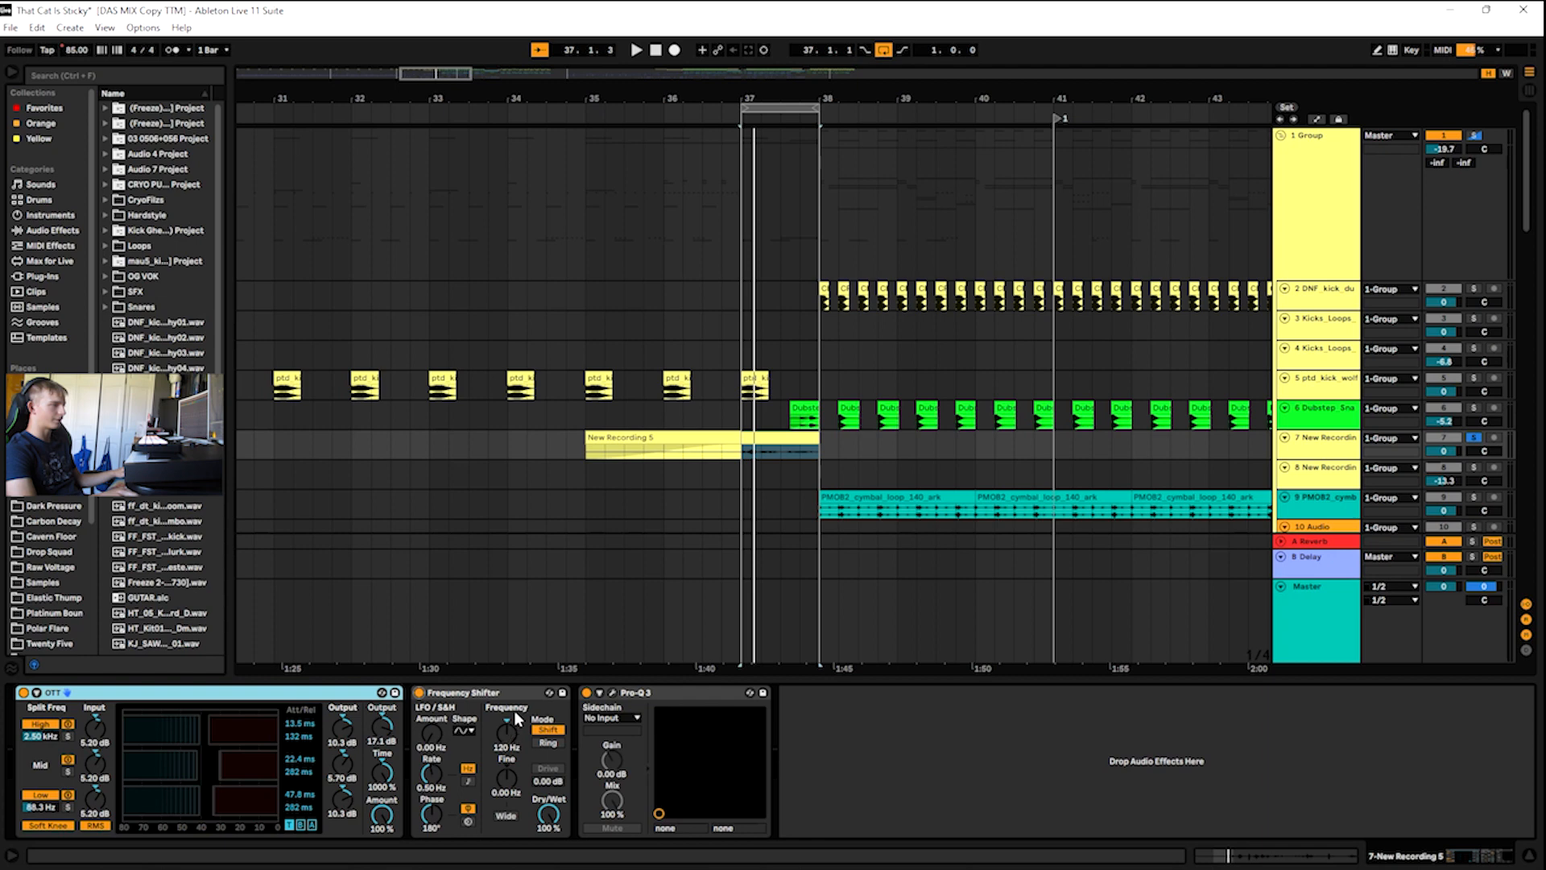
- Open Pro-Q 3 on track 7 in evaluation mode, examine its EQ curve and close the plug-in window
left_click(611, 693)
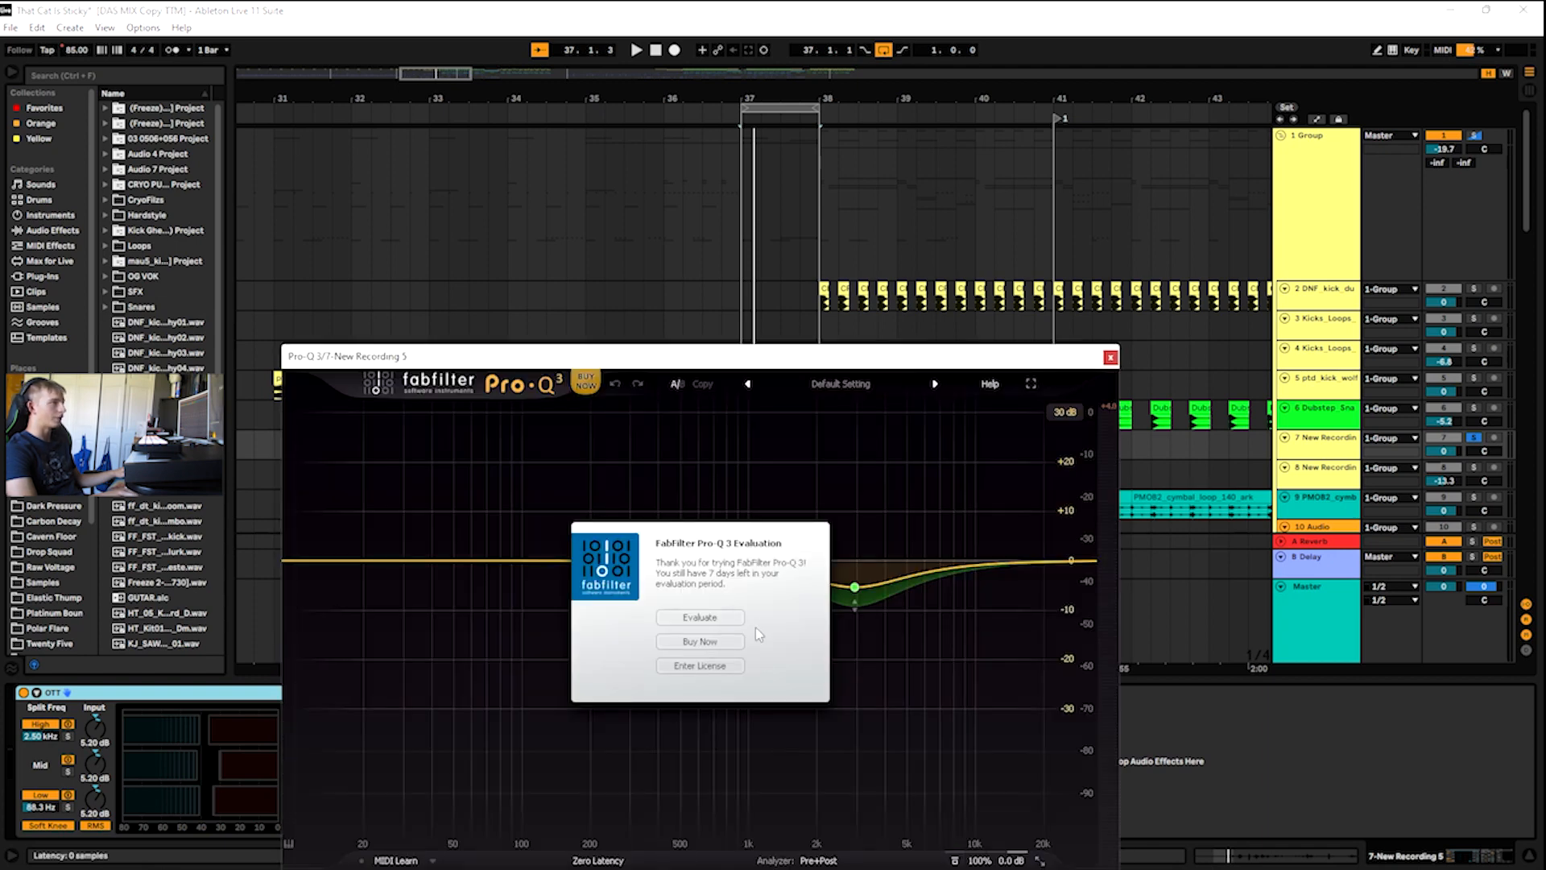
left_click(698, 618)
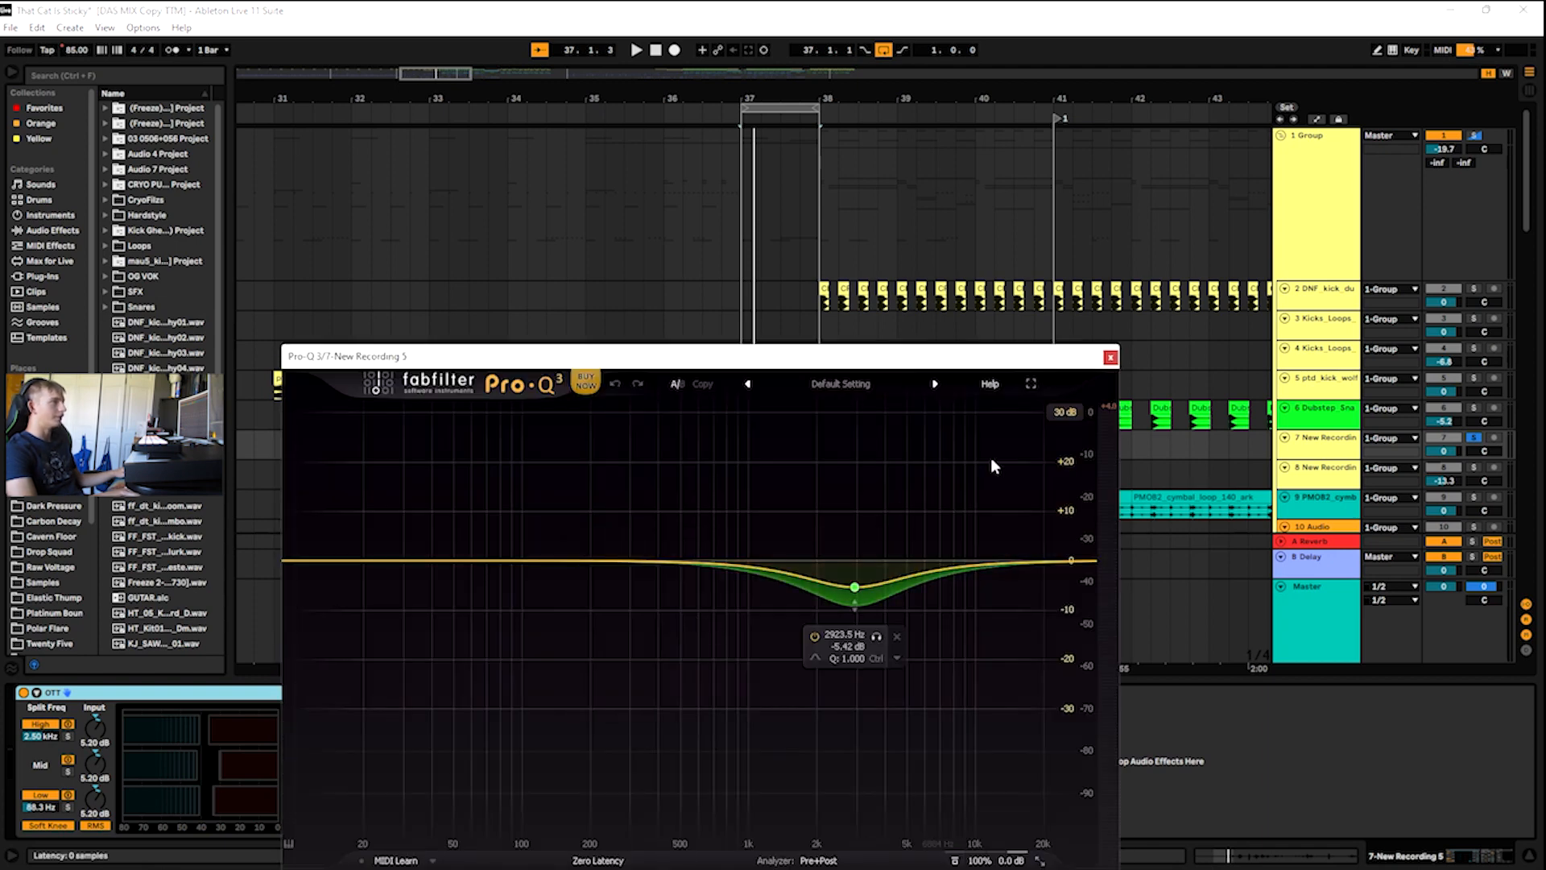
left_click(1110, 358)
- Turn off the loop and play the full mix from just before bar 37 with track 7 unsoloed
key("space")
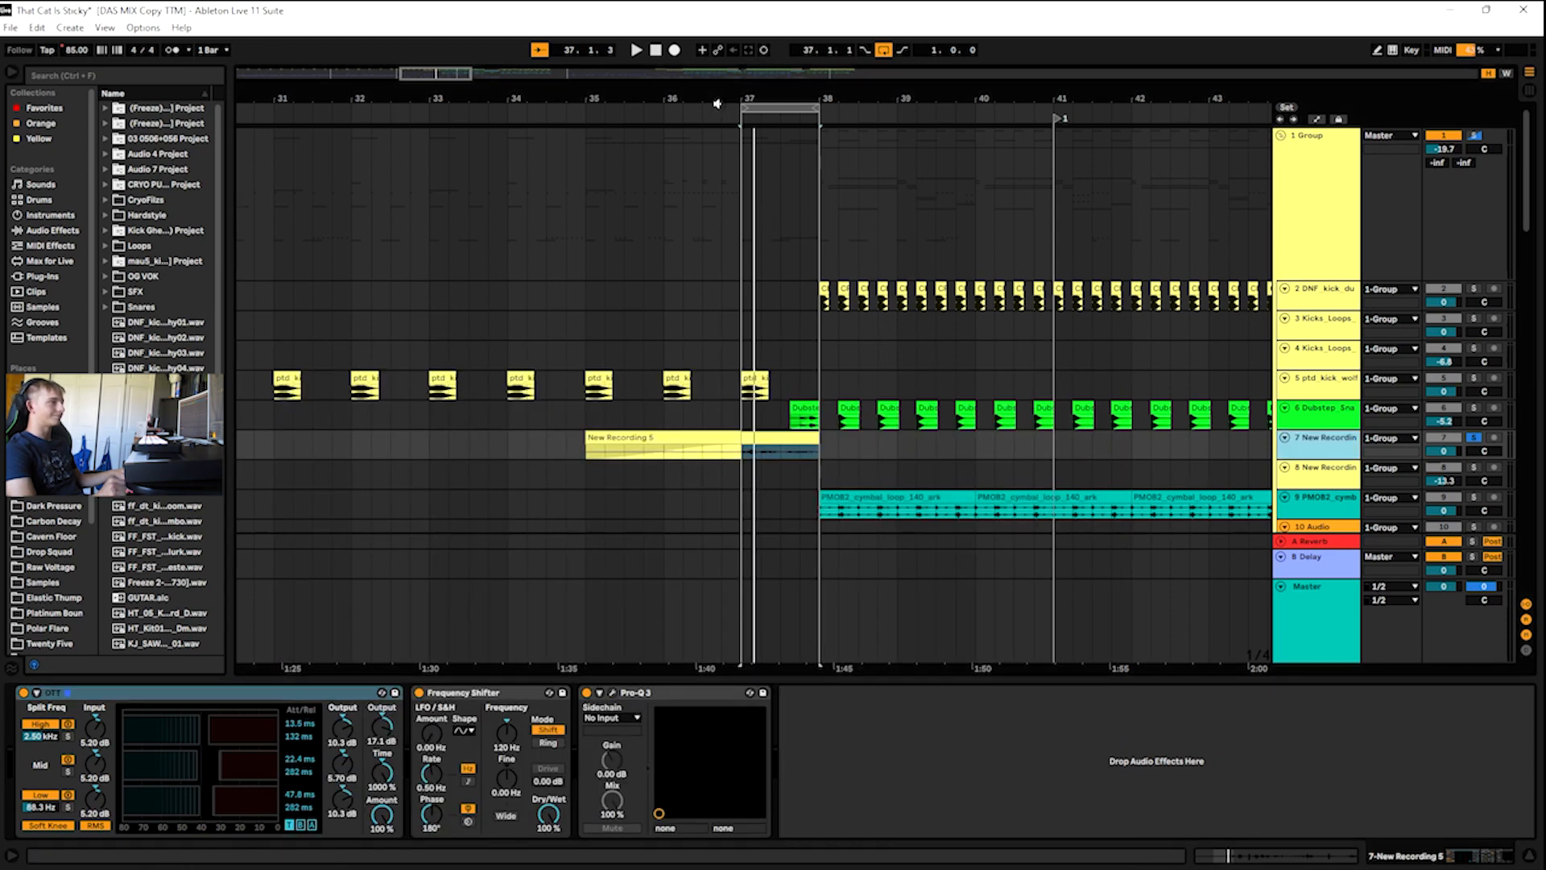
left_click(884, 50)
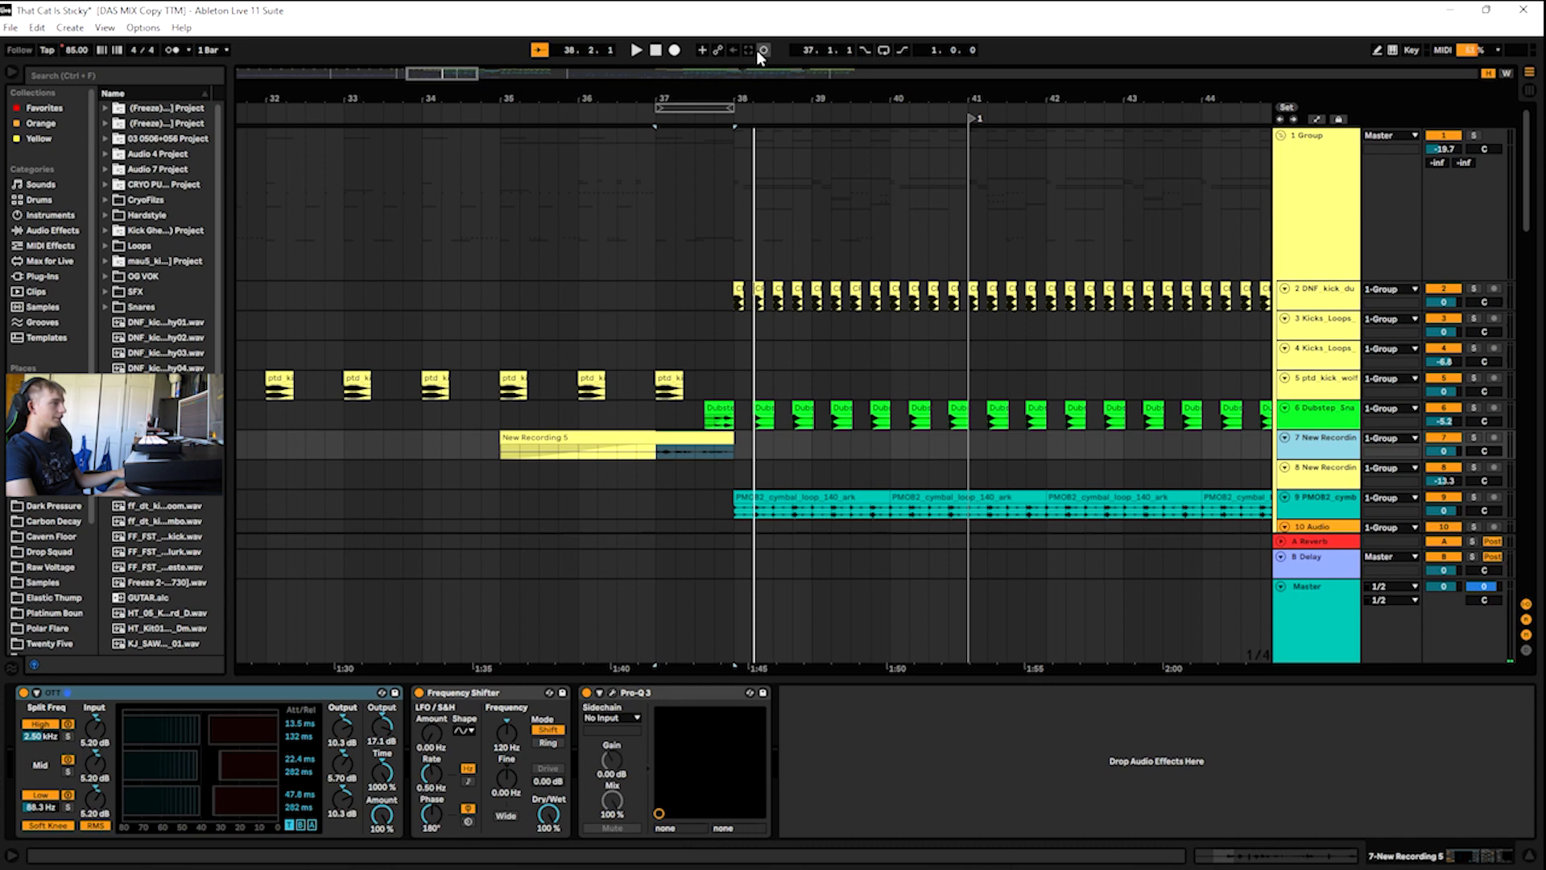
- Solo the kick and snare tracks 2 to 6, play them into bar 38 and show track 2's Drum Buss
left_click_drag(461, 71, 475, 78)
scroll(418, 266, "down", 3)
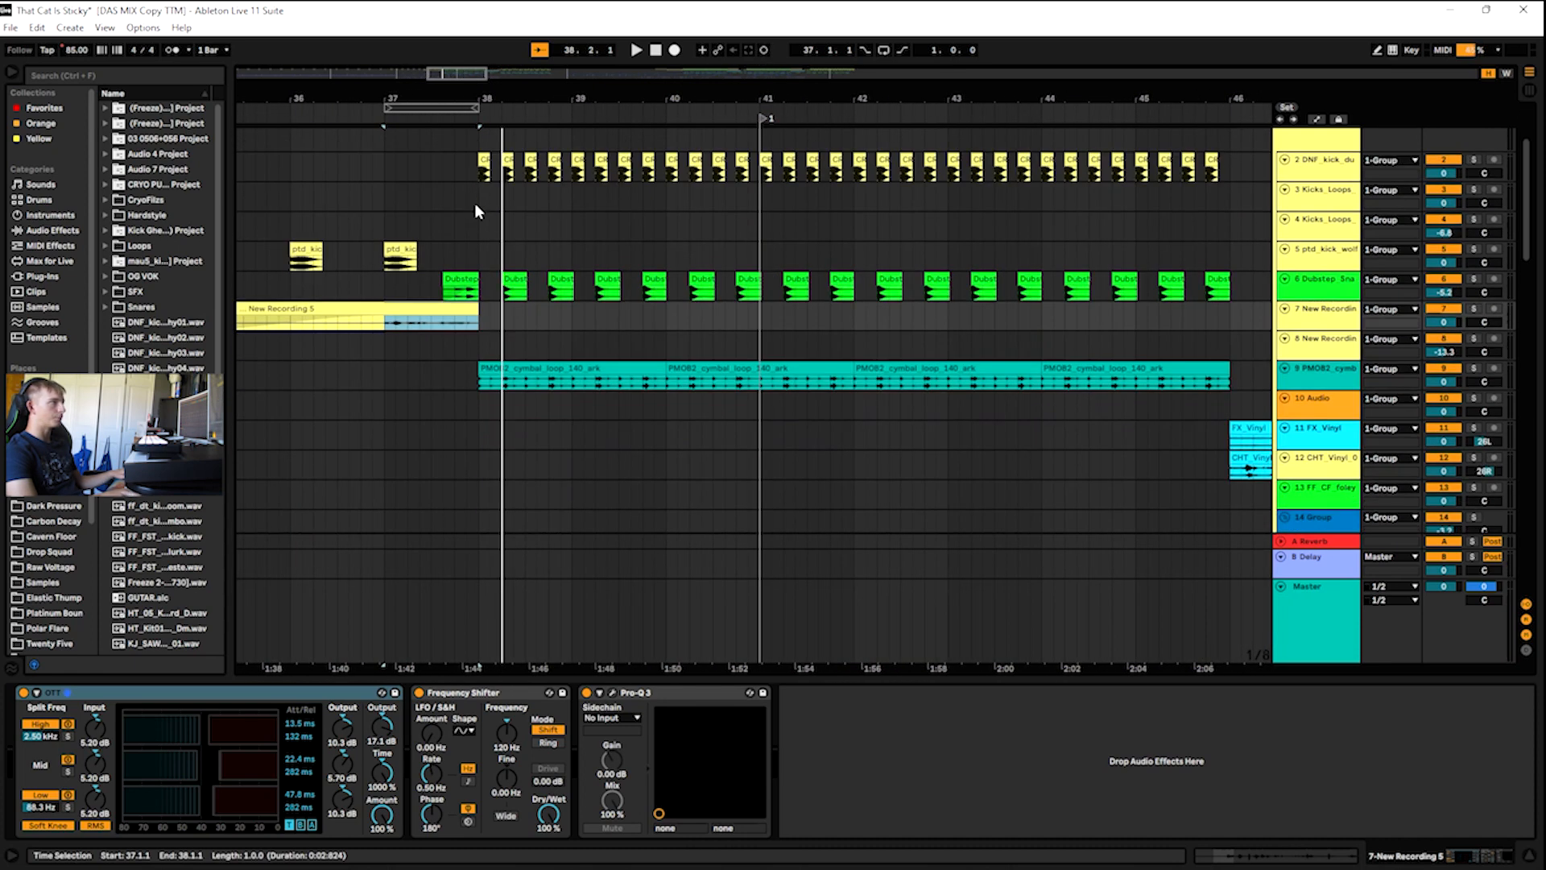
left_click(1315, 172)
left_click(1319, 313, "shift")
left_click(1319, 292, "shift")
key("s")
key("space")
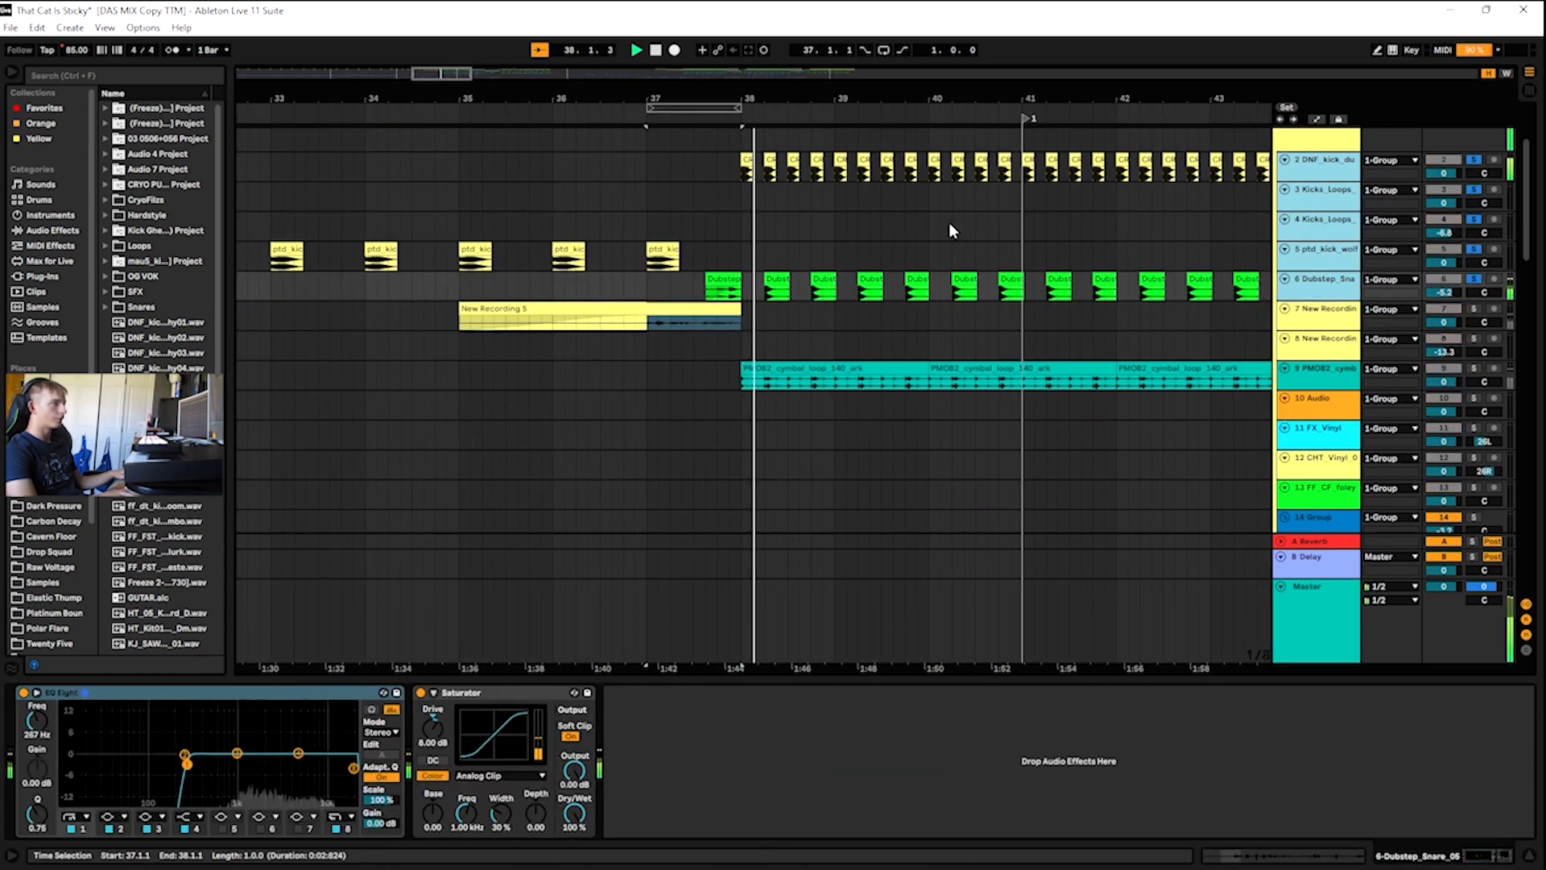
left_click(1334, 163)
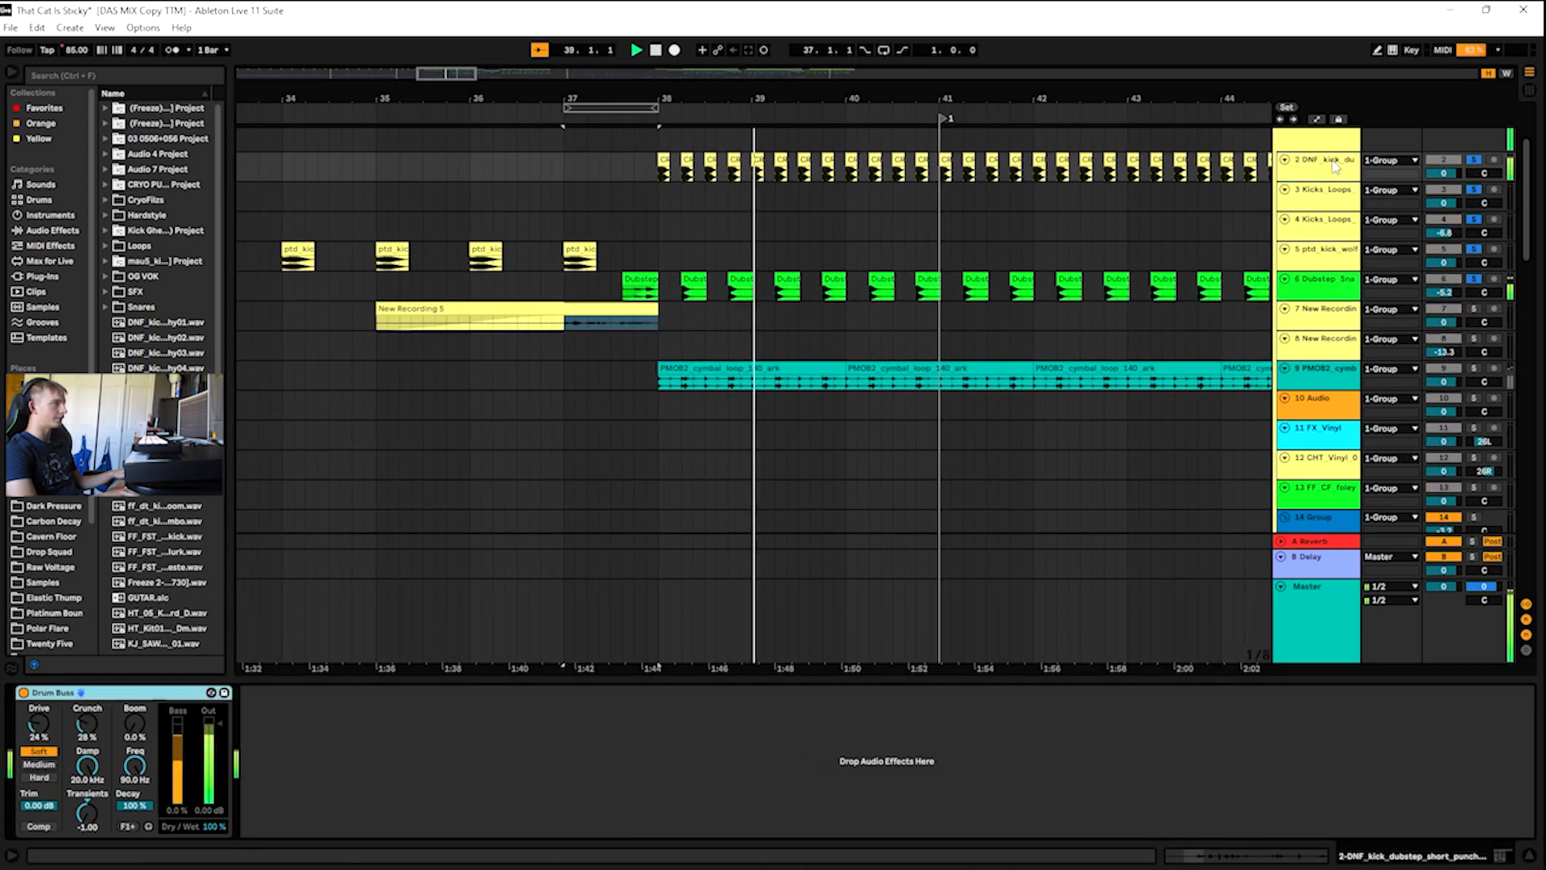
- Unsolo the drum tracks, play the mix from just before bar 38, and solo the cymbal loop on track 9
left_click(594, 114)
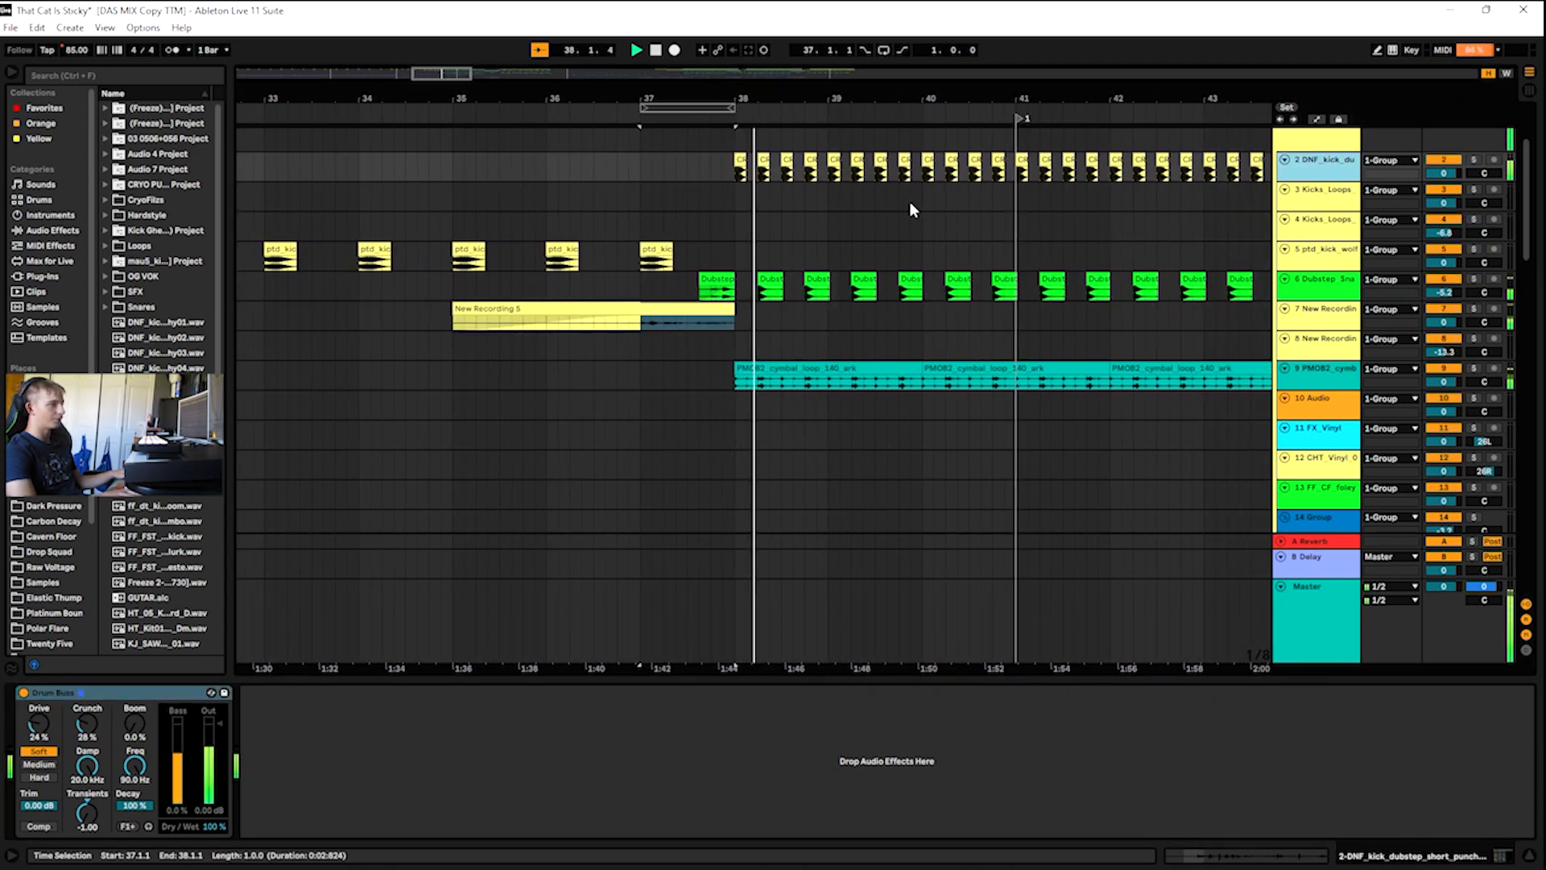
scroll(924, 233, "down", 3)
left_click(1326, 274)
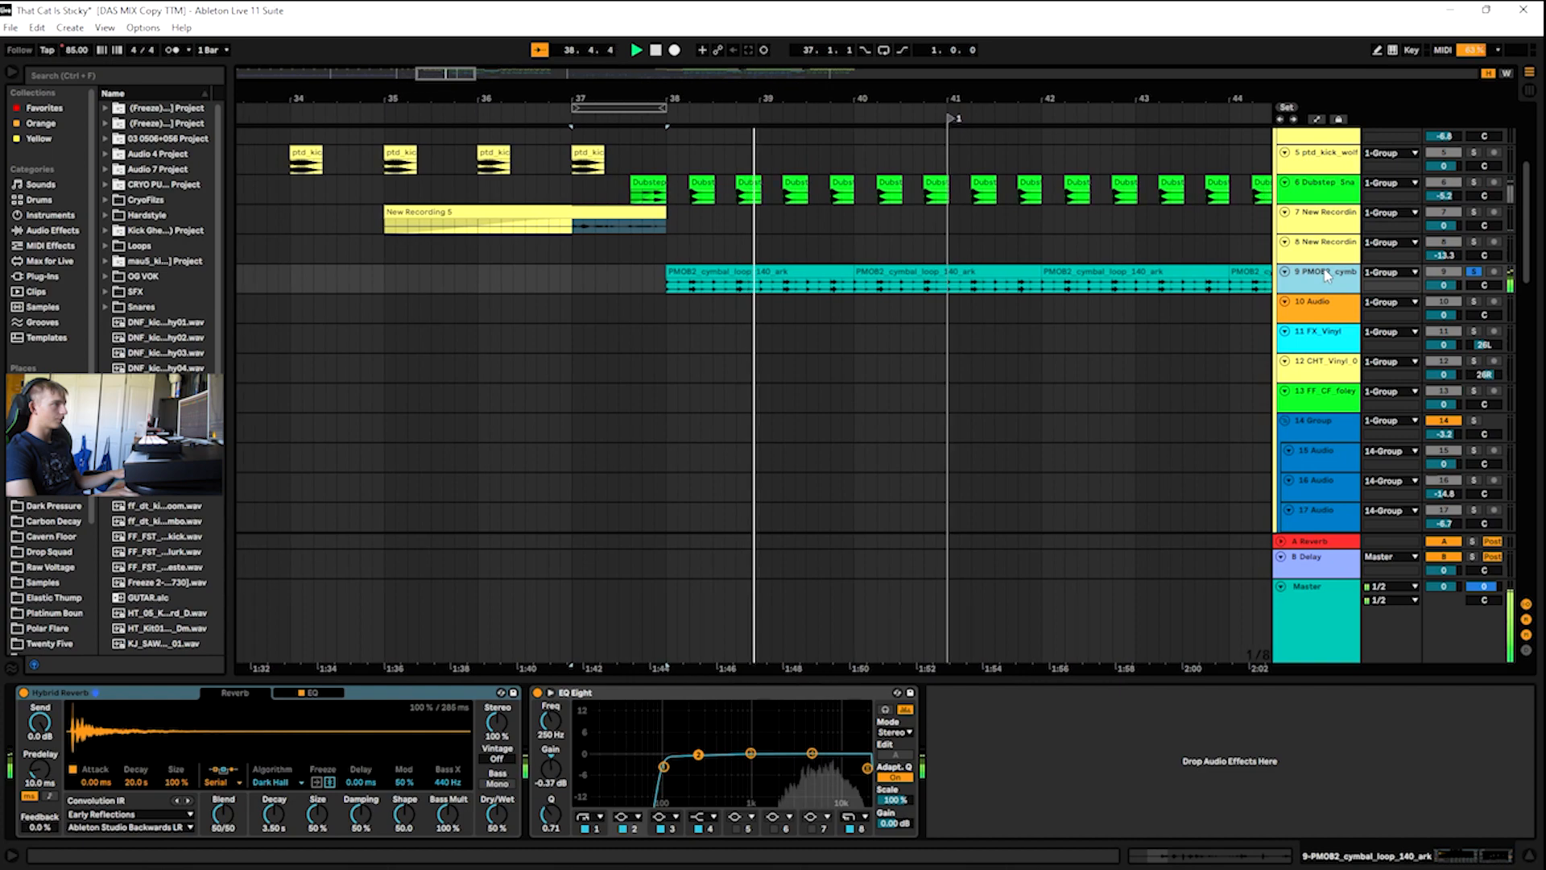
- Unsolo track 9, select bar 38 on Serum track 29 in group 25, and play it as a loop
scroll(711, 277, "down", 7)
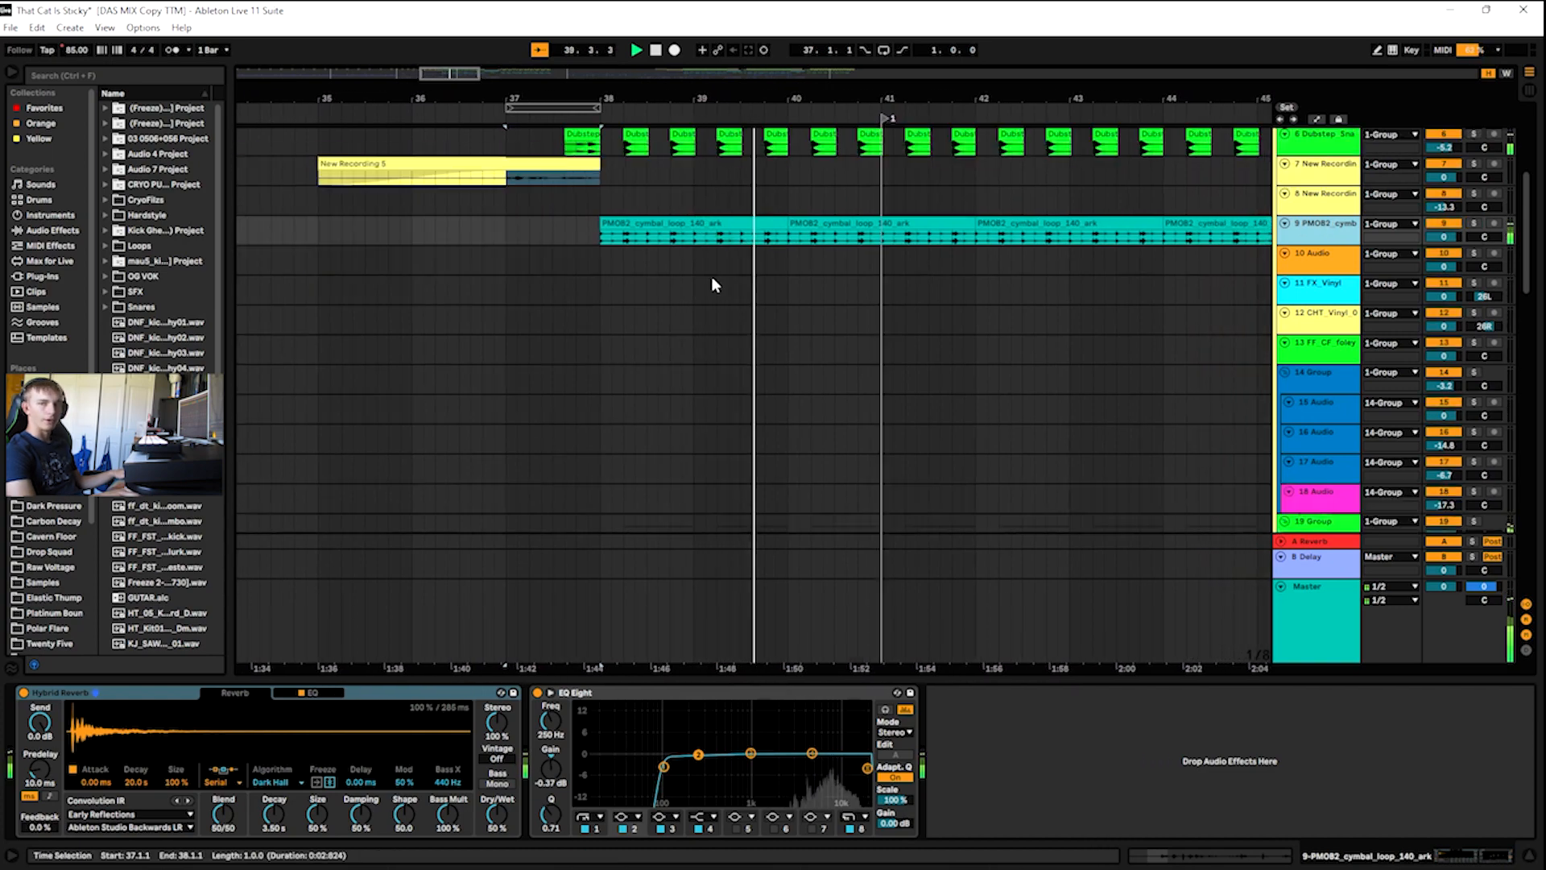
scroll(612, 264, "down", 14)
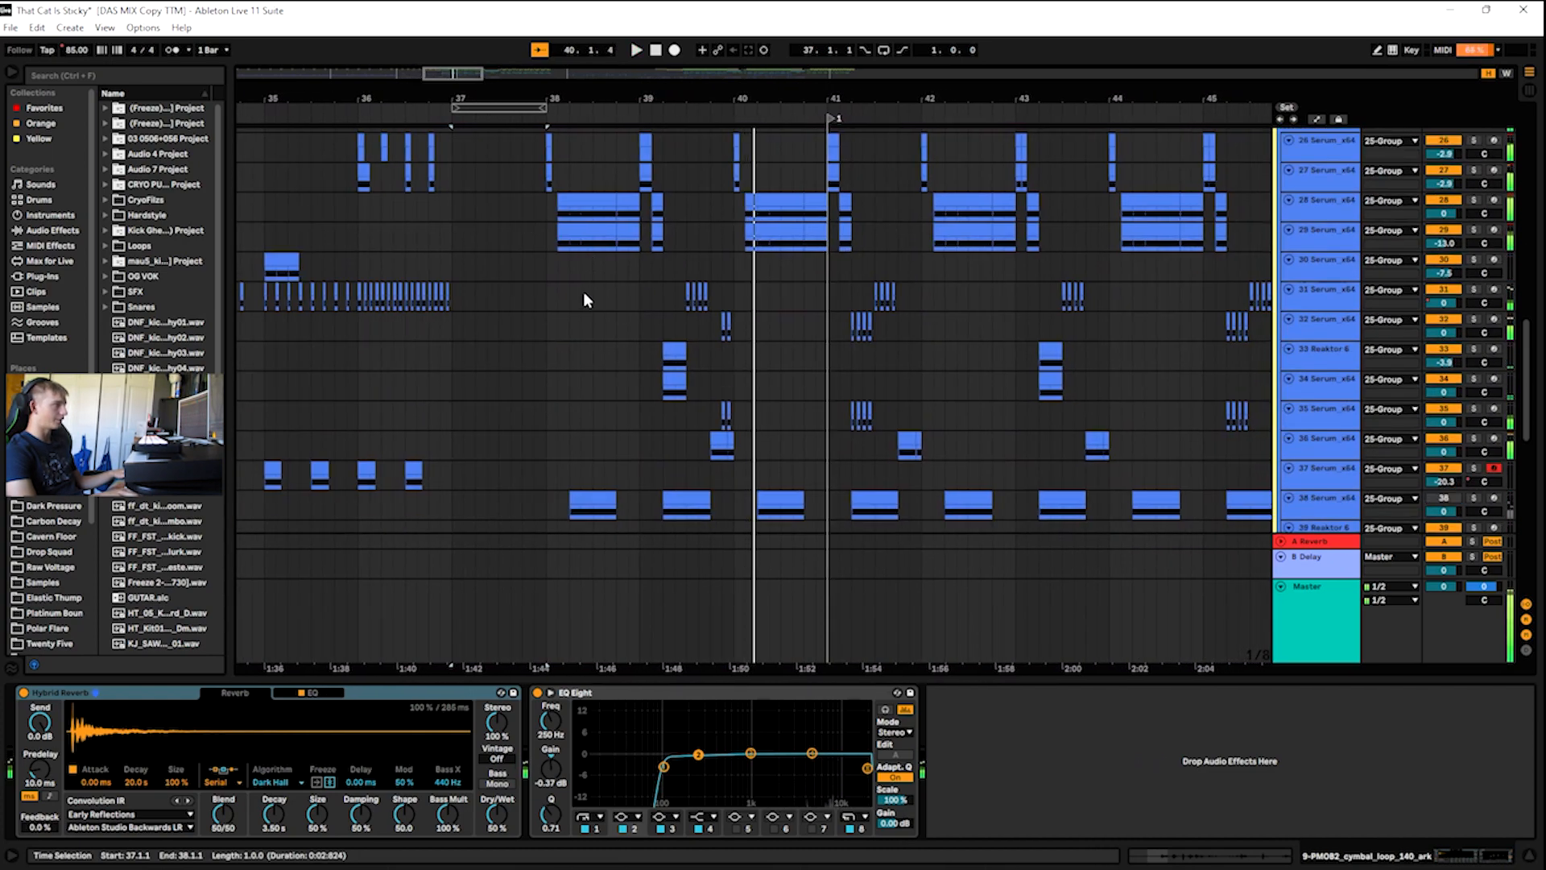
scroll(582, 291, "up", 4)
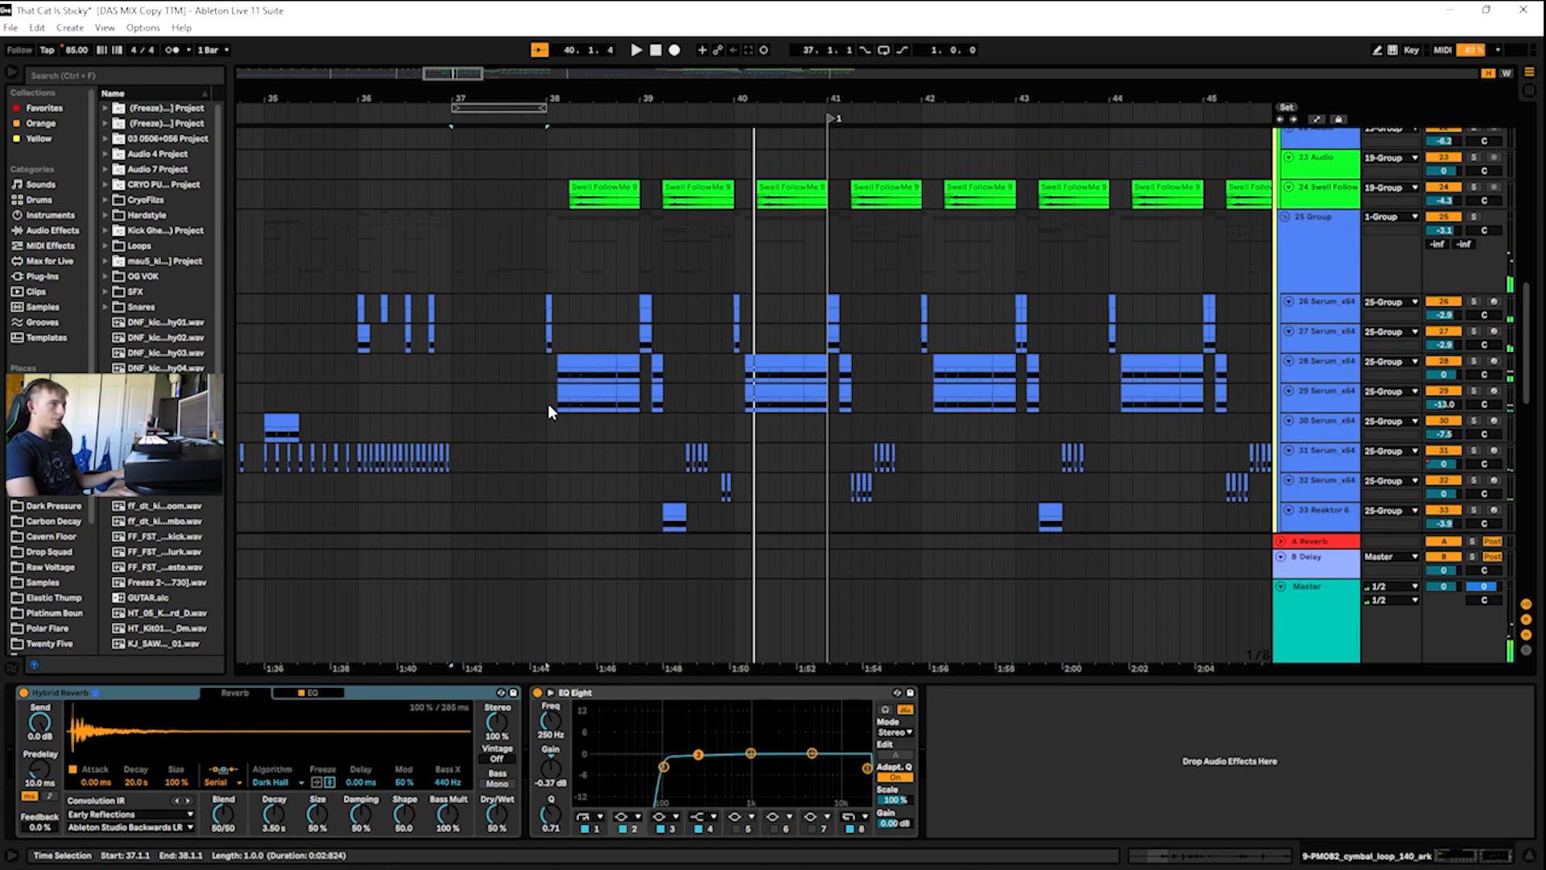
left_click_drag(547, 403, 644, 399)
key("ctrl+l")
key("space")
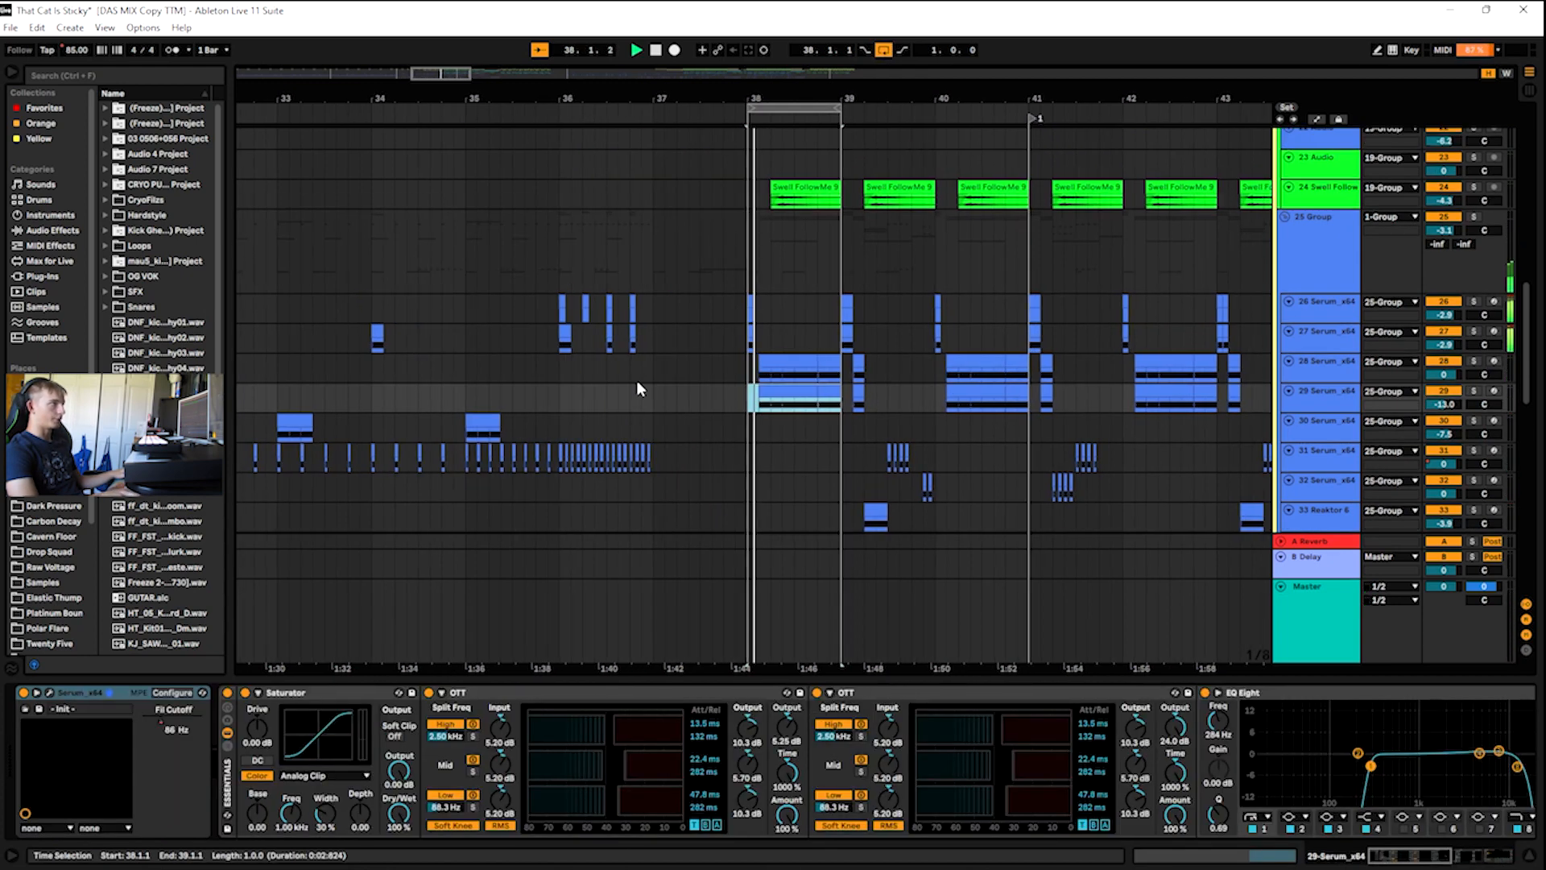
- Solo Serum tracks 26 and 27 one at a time and play each from the start of bar 38
left_click(1474, 301)
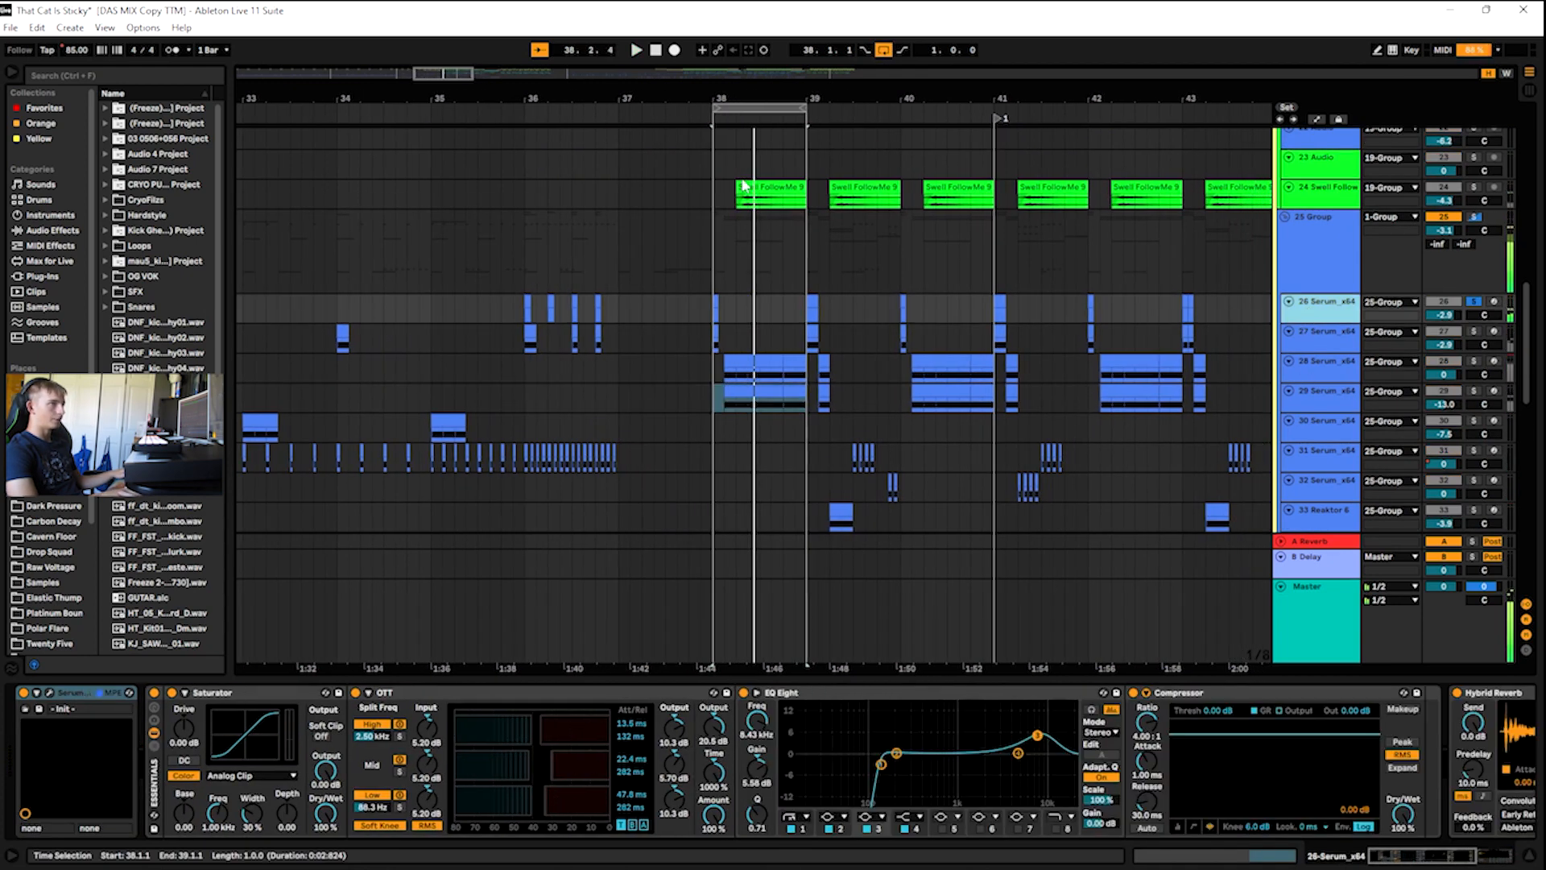
left_click(694, 114)
key("space")
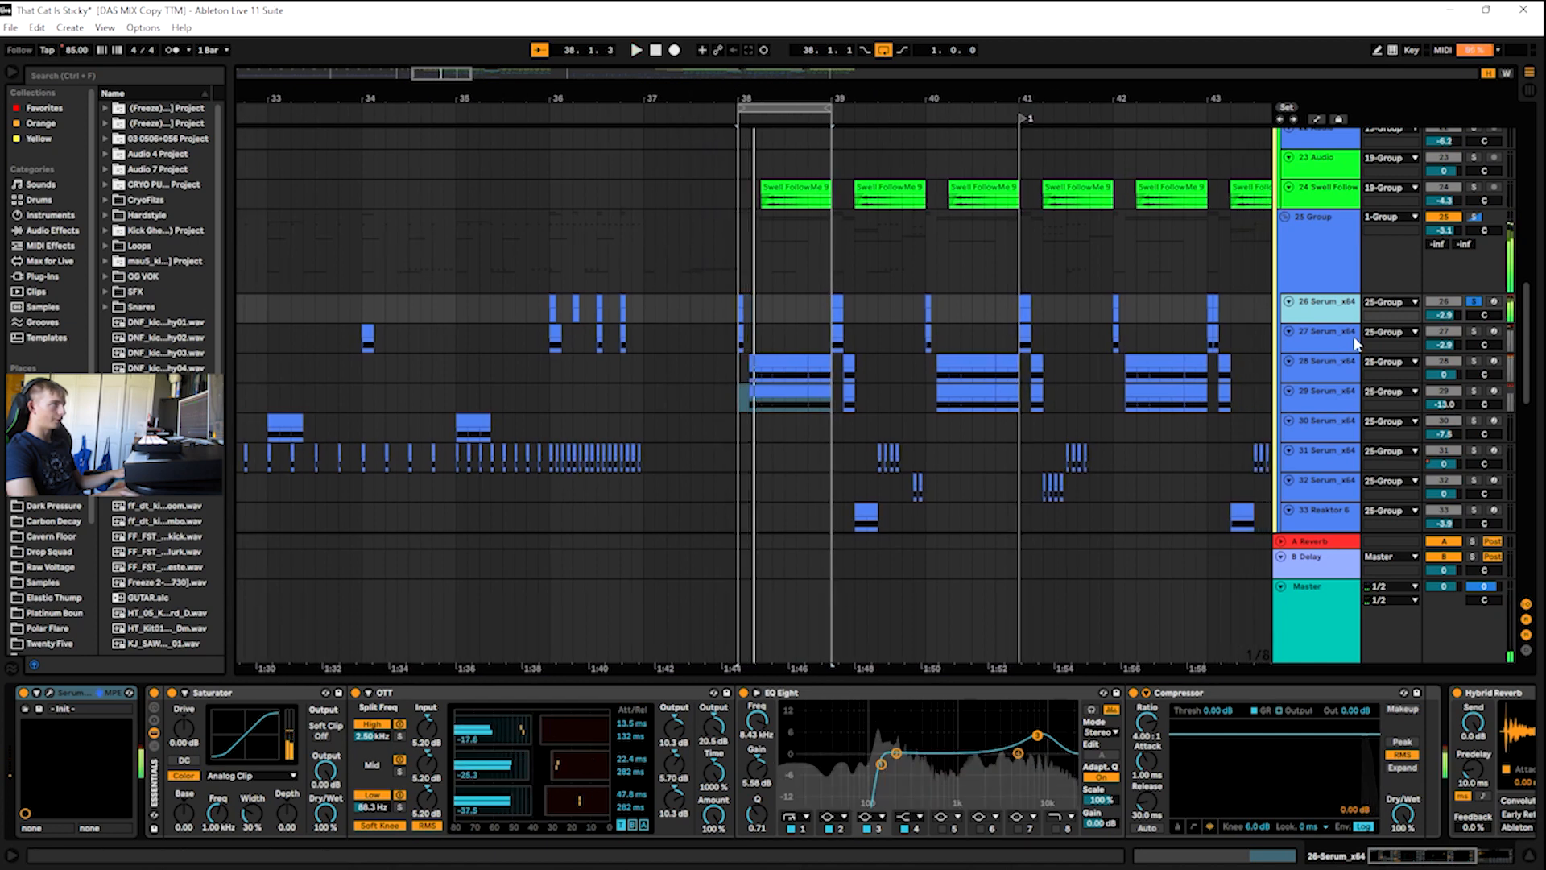
left_click(1474, 331)
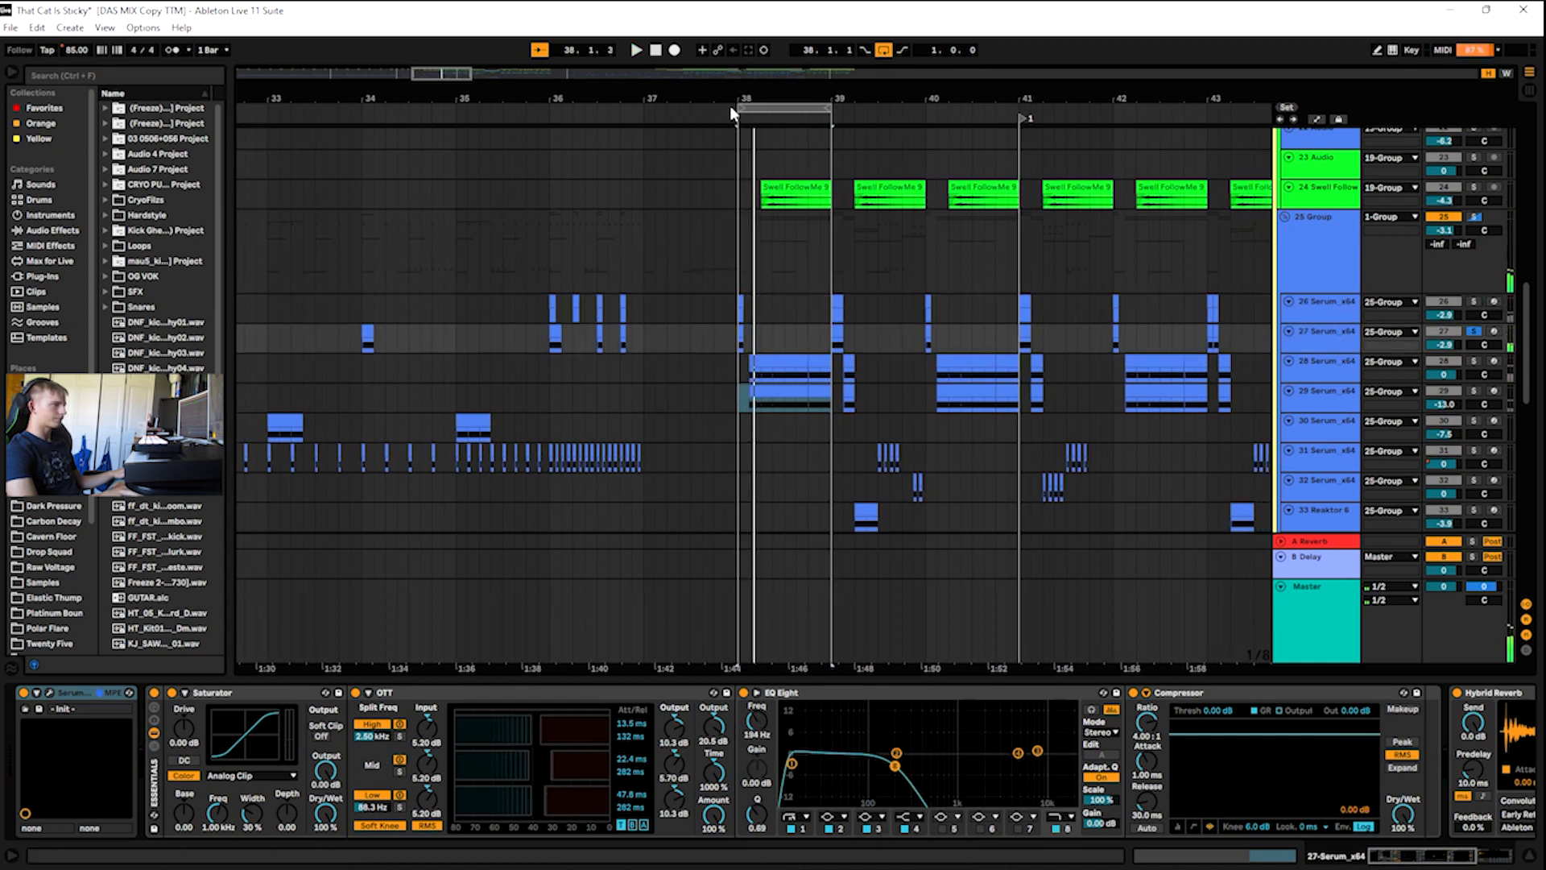
key("space")
key("space")
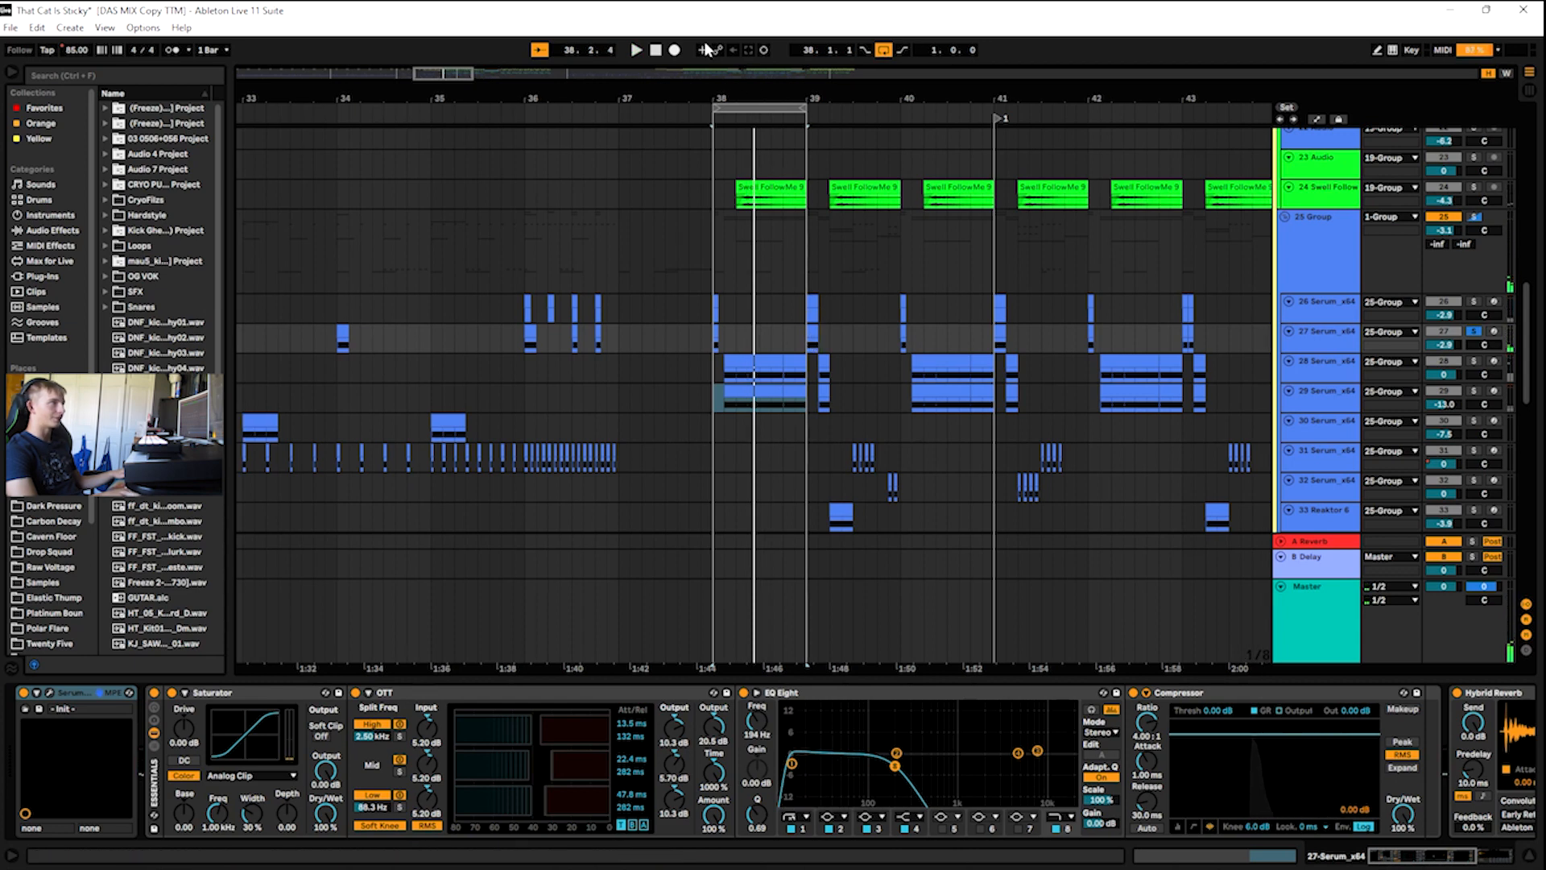
- Solo Serum track 28, play the bar 38 loop, and examine its enlarged clips zoomed in around bar 38
left_click(1327, 363)
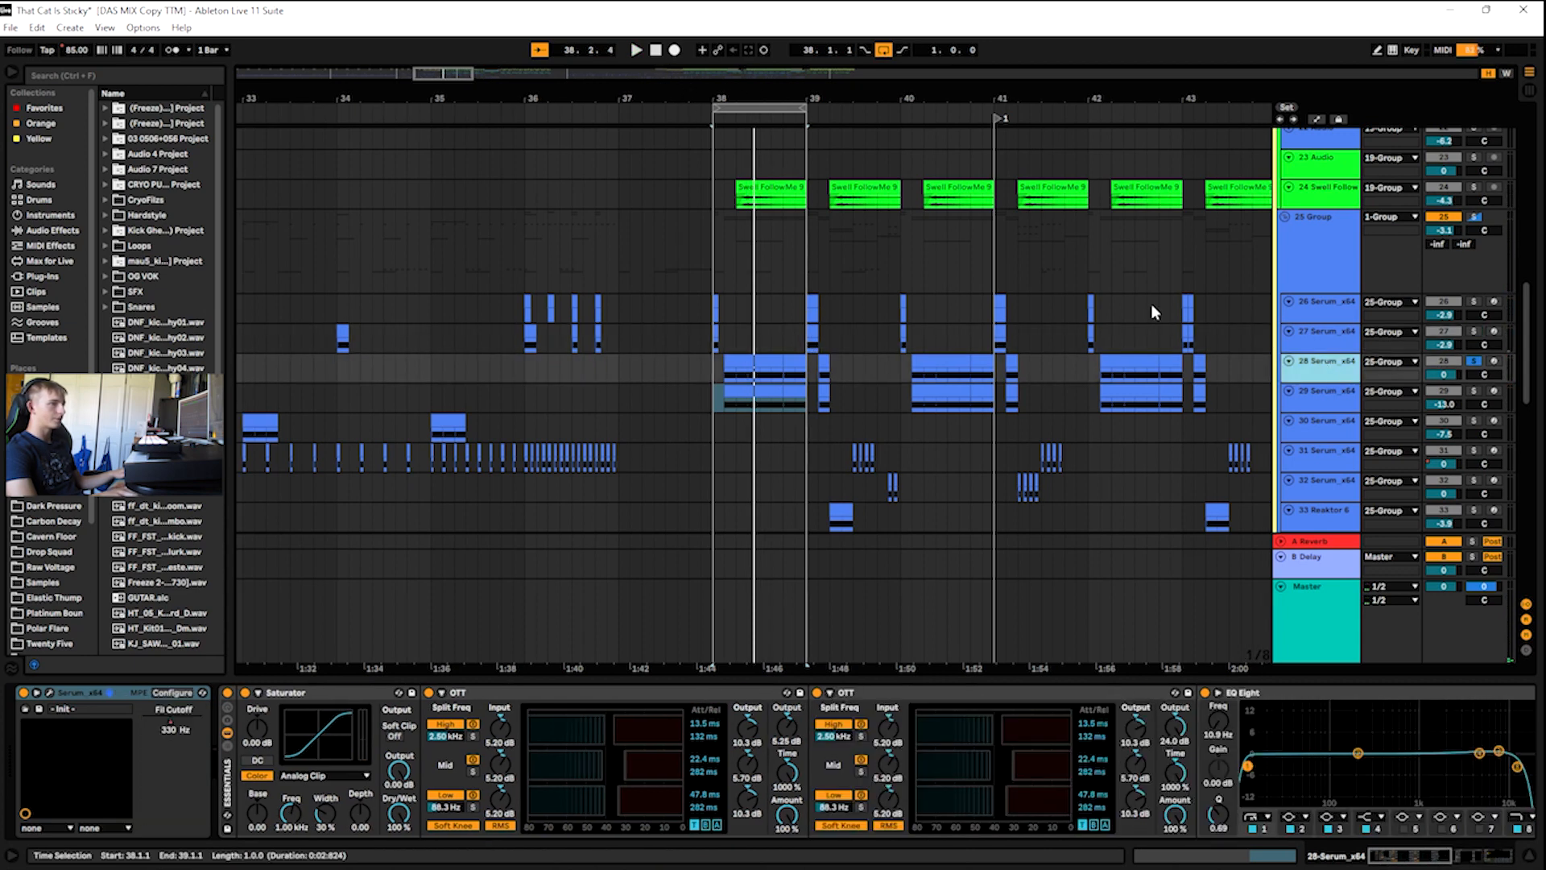
key("space")
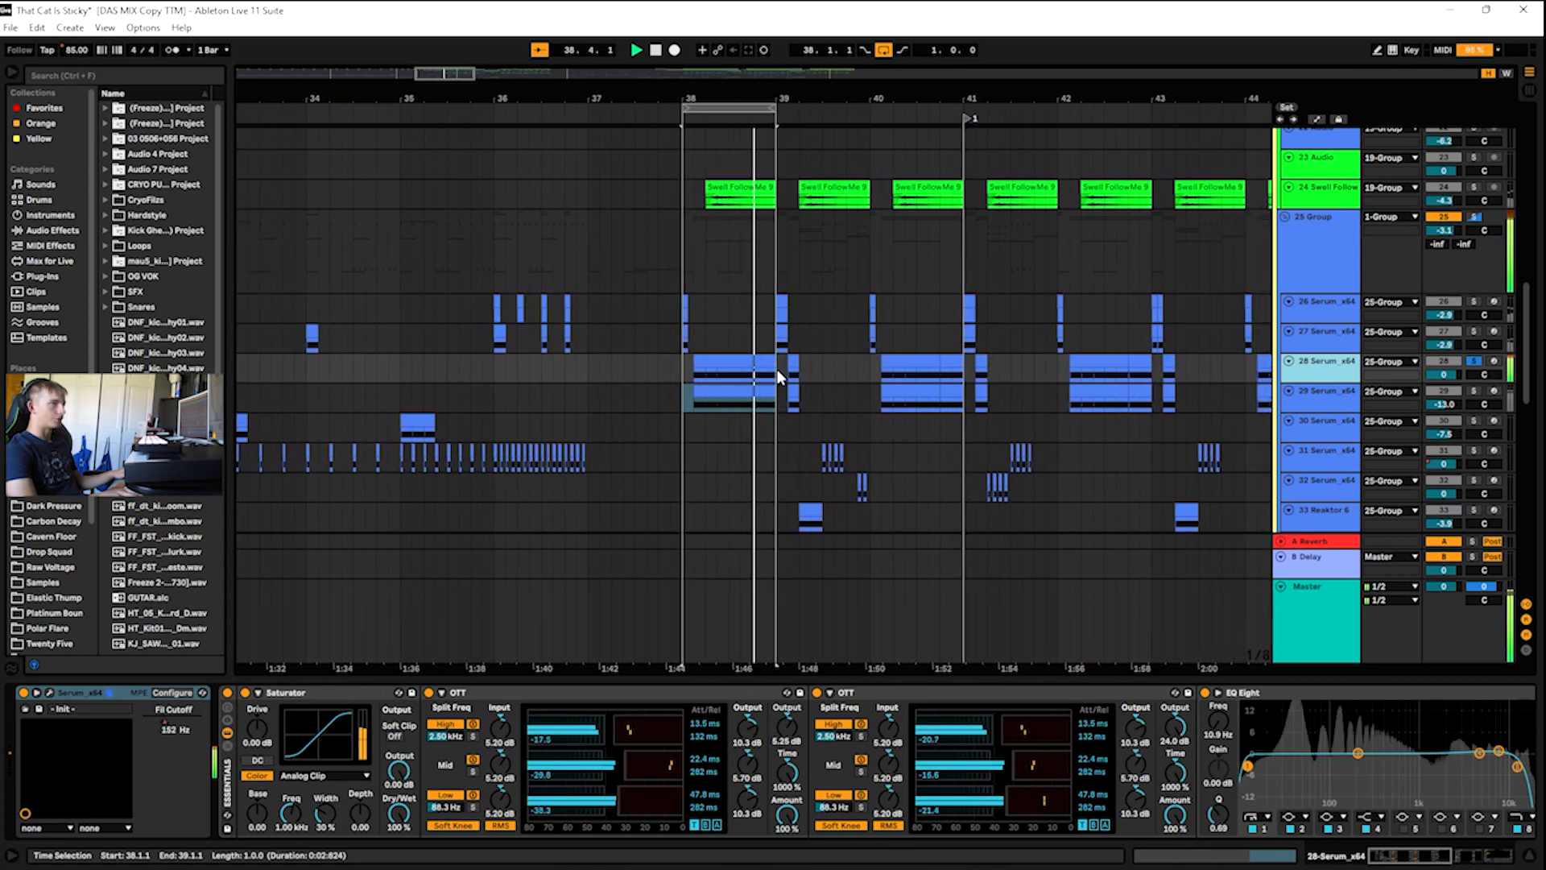
scroll(777, 370, "up", 3)
scroll(799, 450, "down", 5)
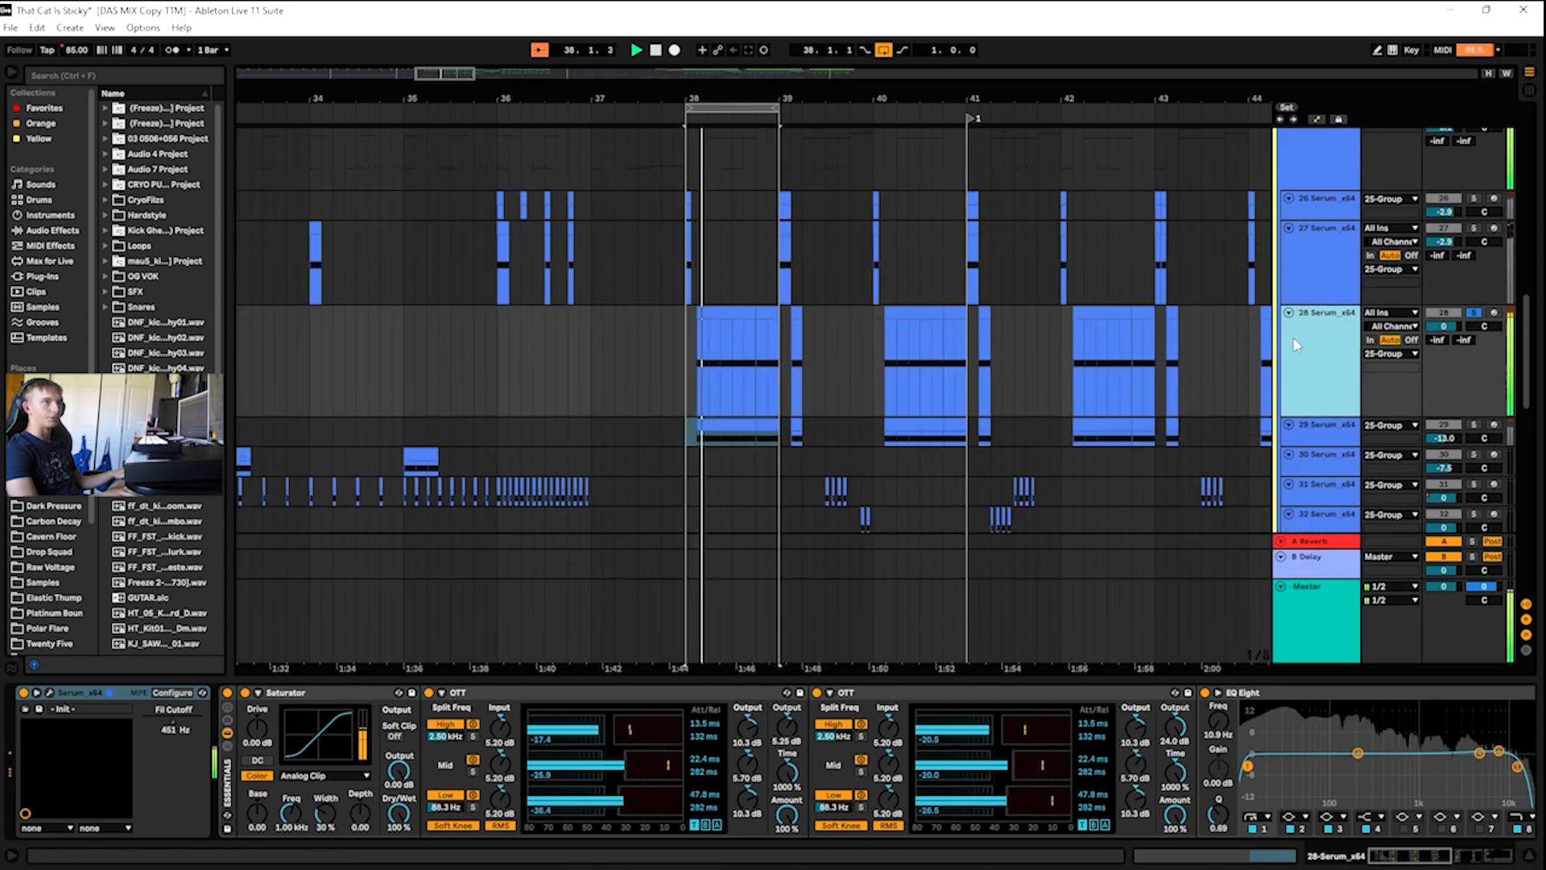
scroll(1341, 355, "down", 3)
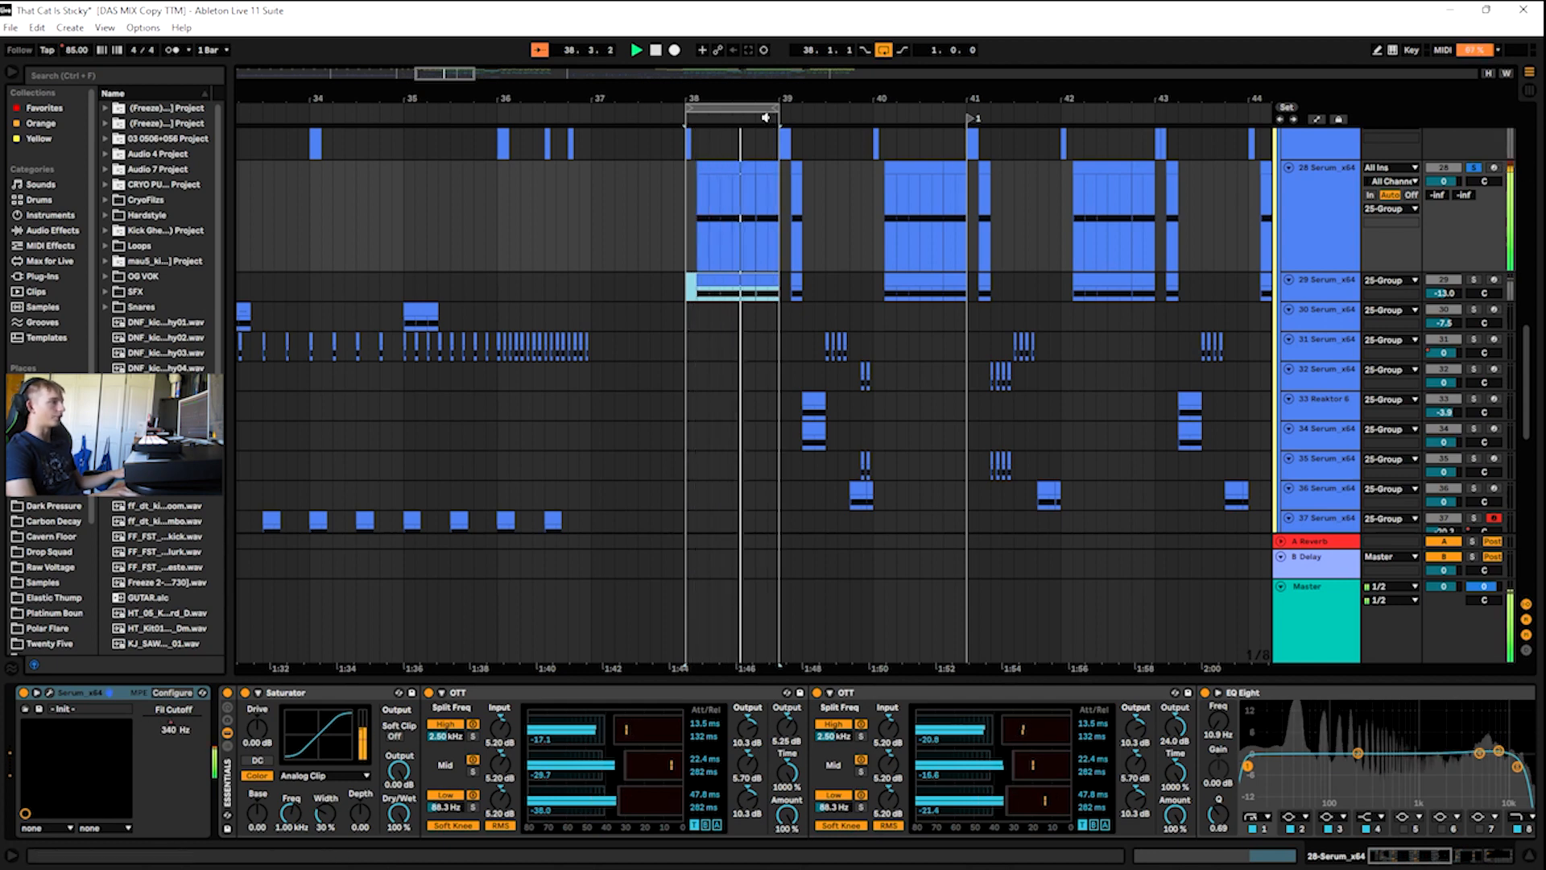
left_click_drag(449, 71, 450, 133)
scroll(754, 234, "up", 2)
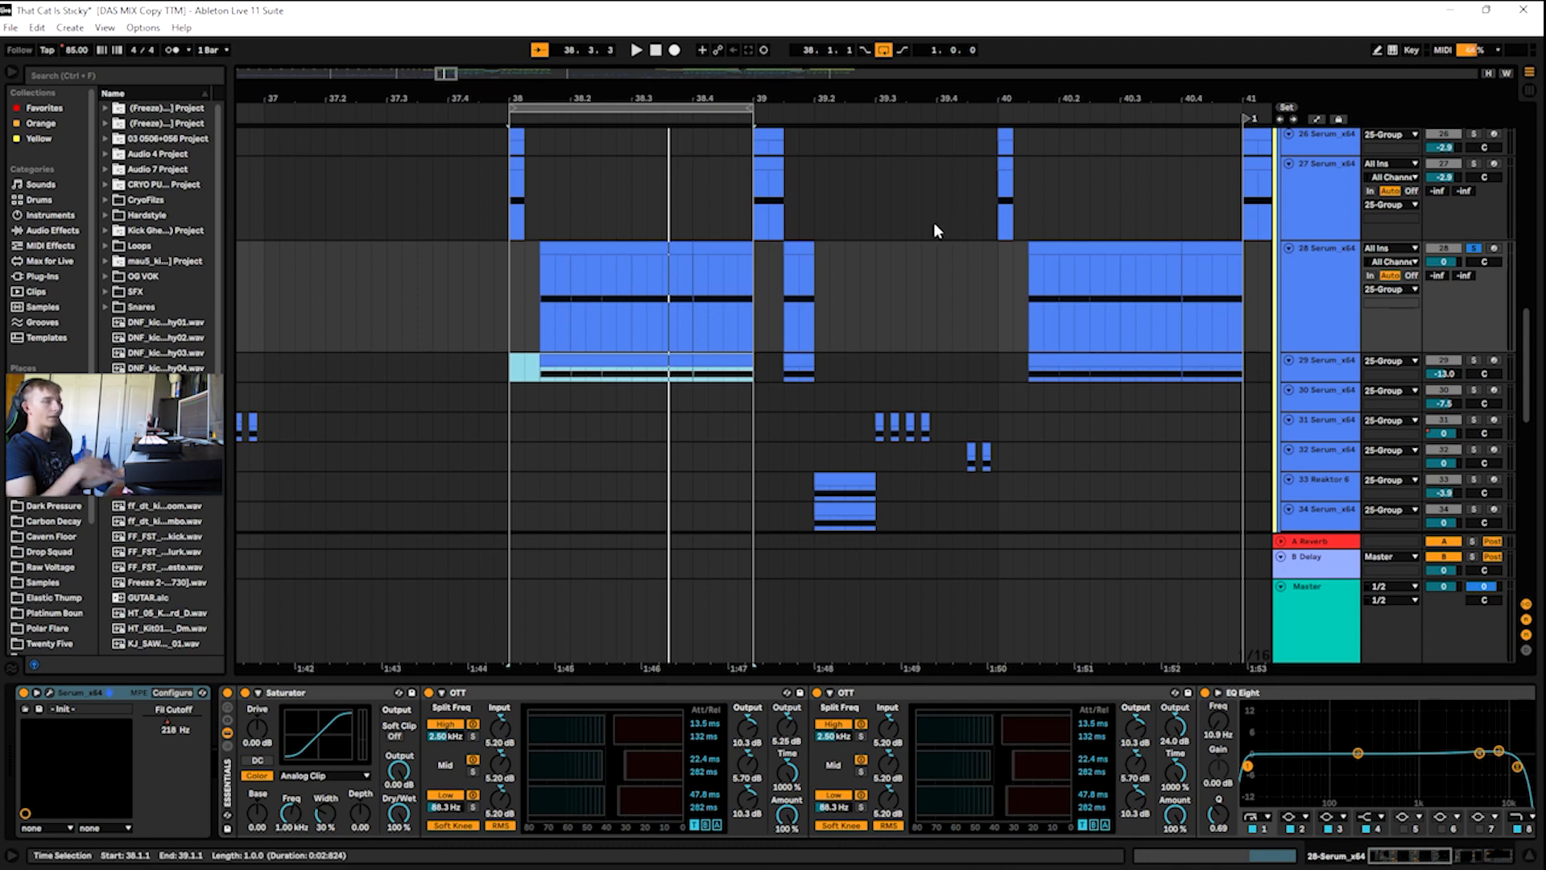
scroll(683, 251, "up", 3)
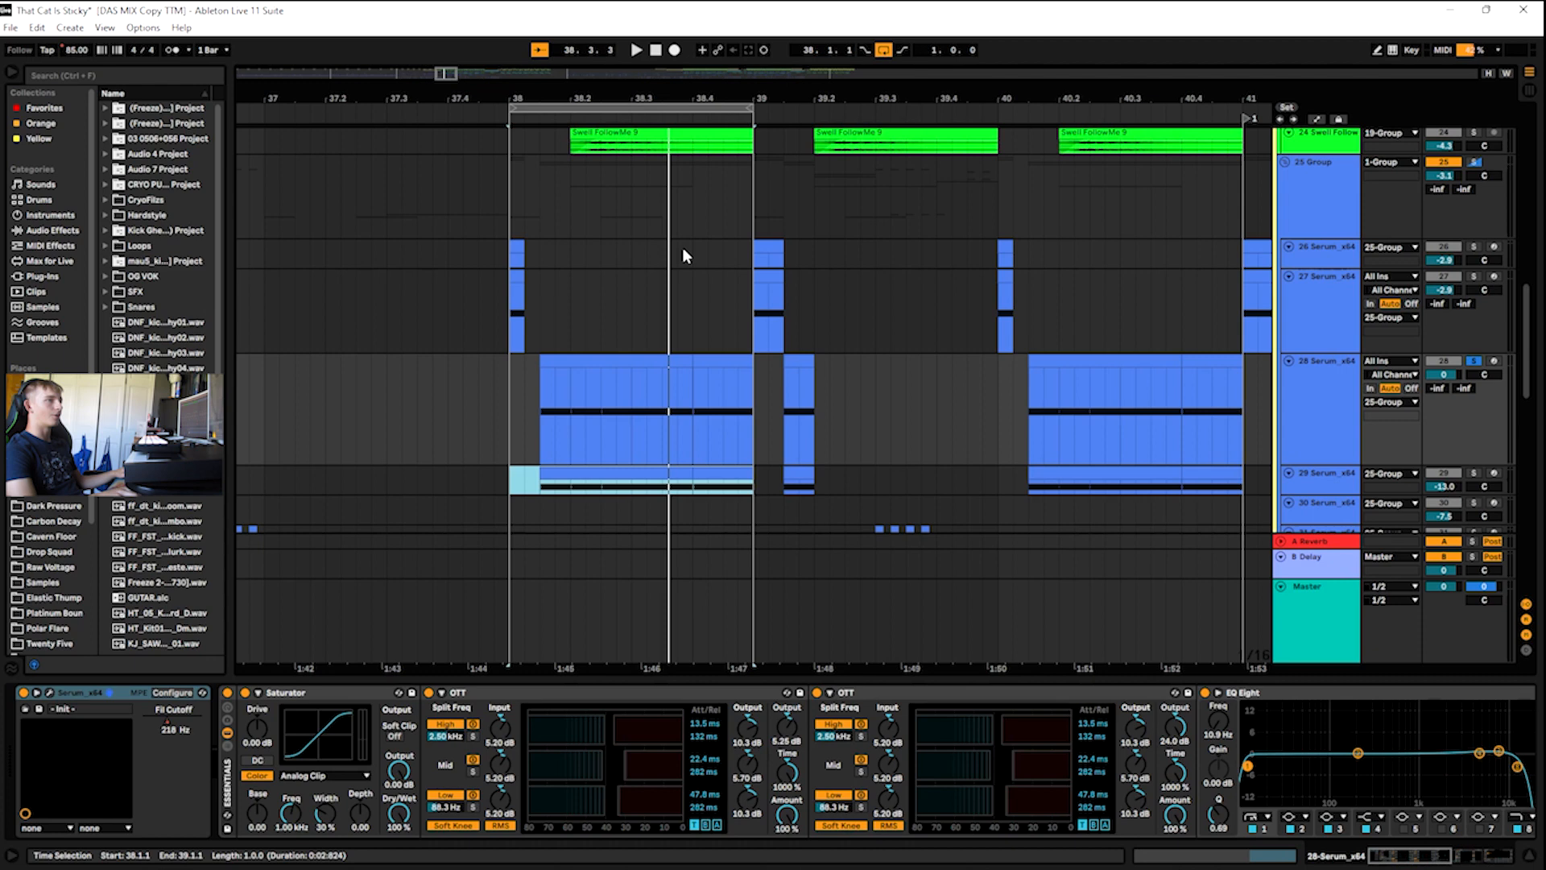
- Show the automation lanes, display Serum's Fil Cutoff automation on track 28, and play the track
key("a")
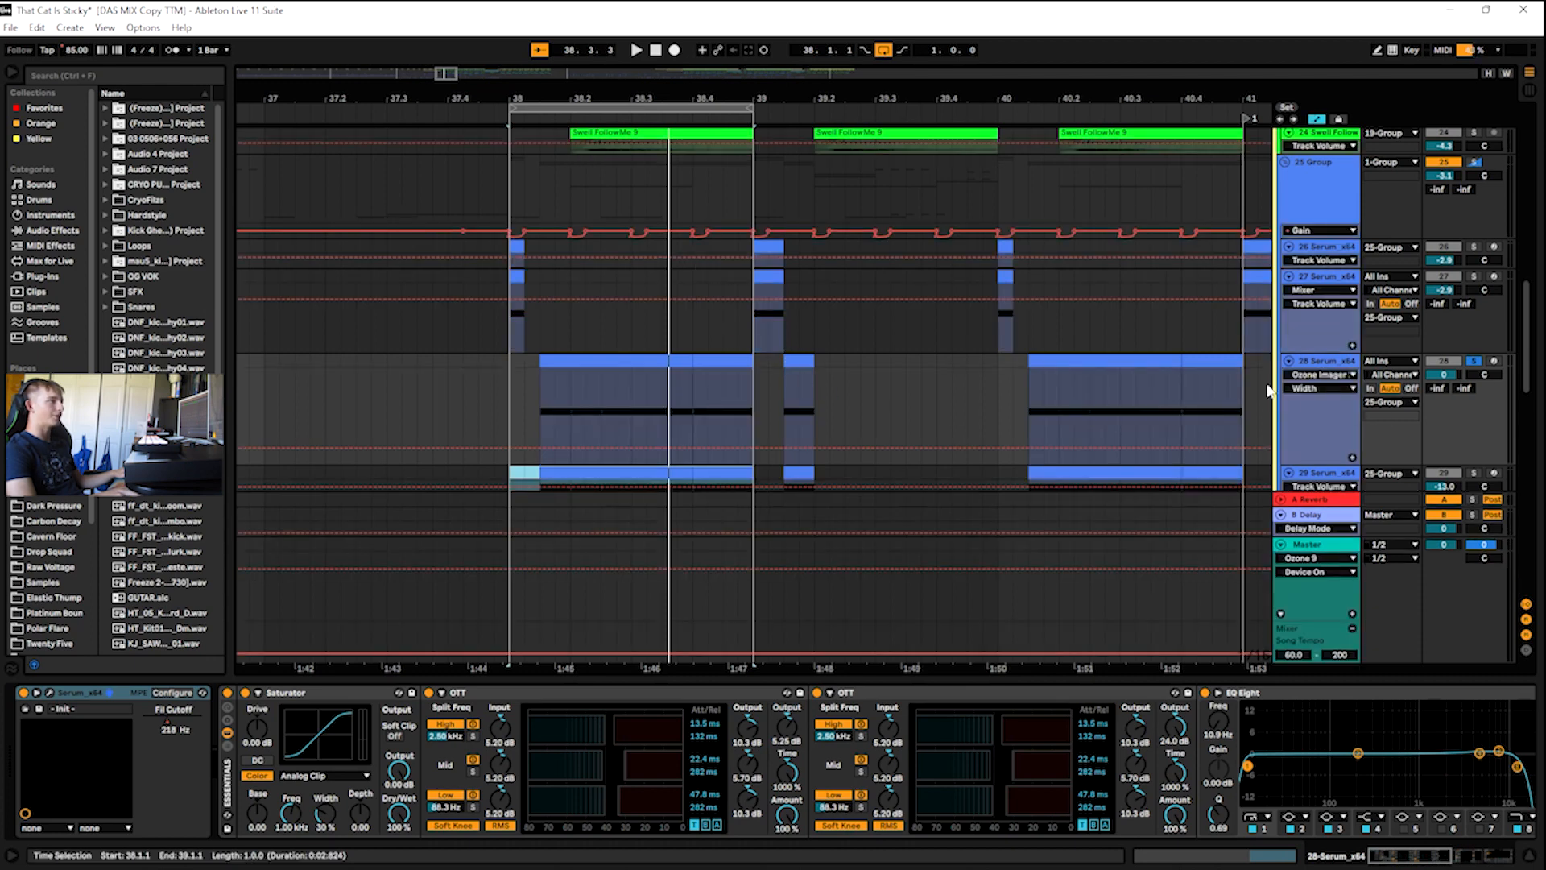
left_click(1318, 375)
left_click(1312, 442)
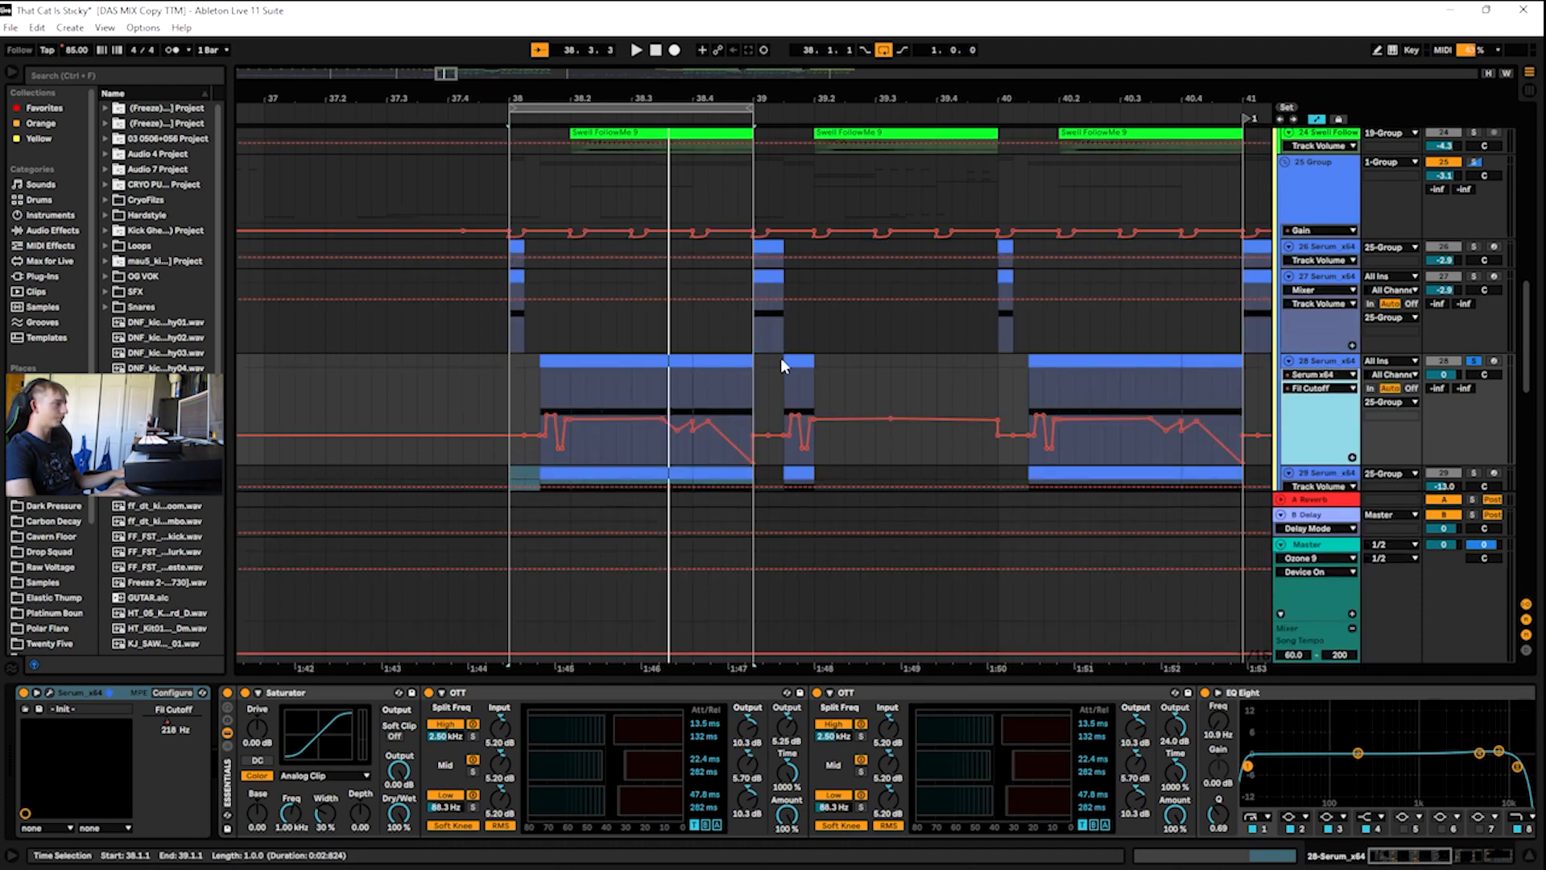
key("space")
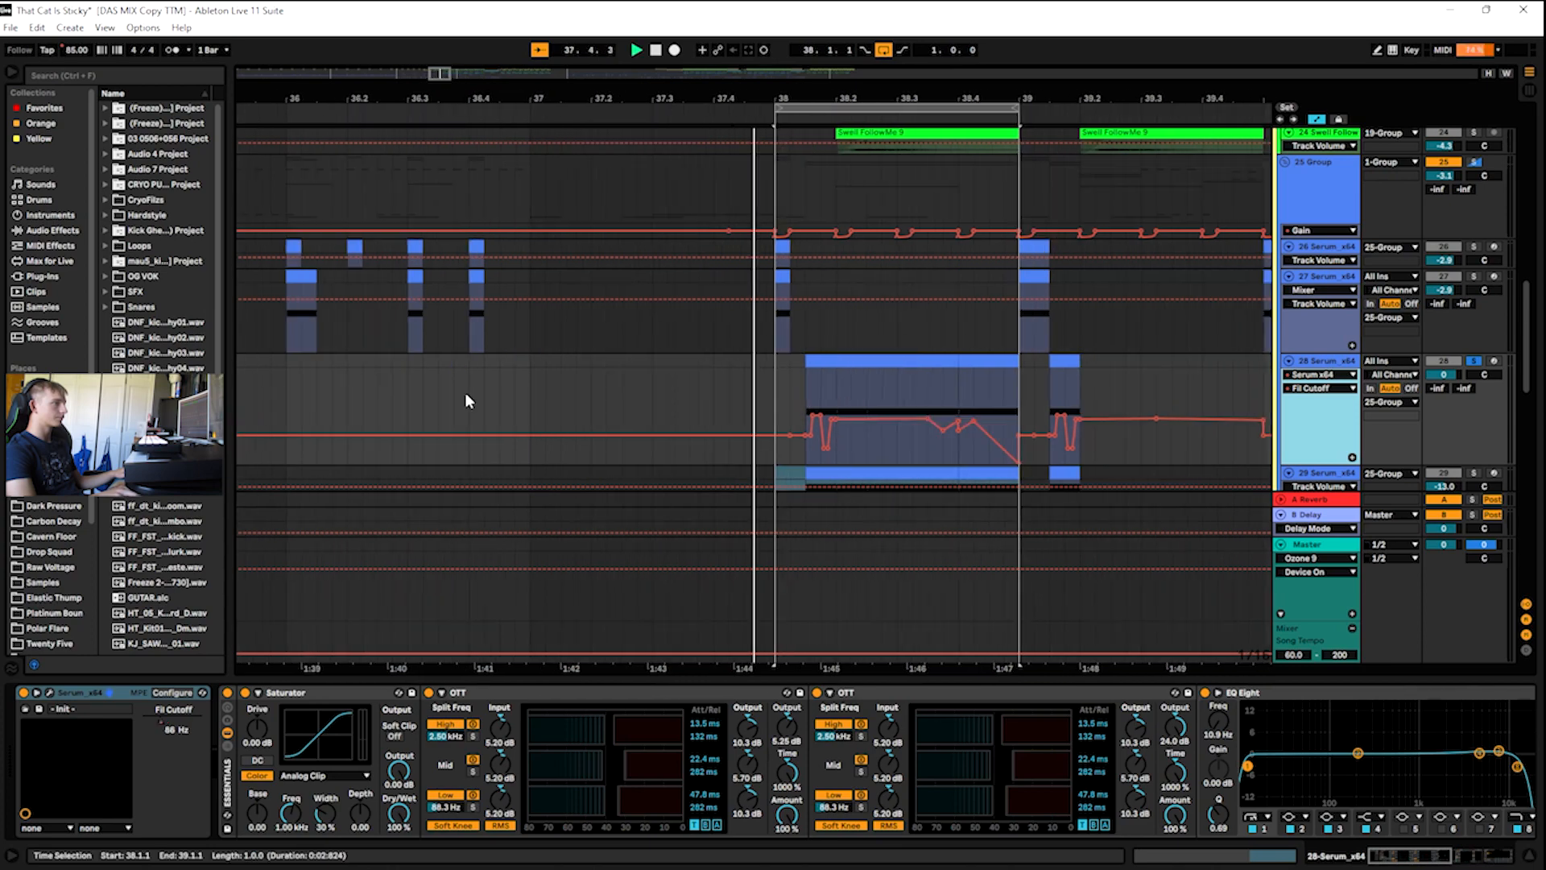
- Open Serum on track 28, examine its oscillators and Combs filter during playback, and close the plug-in window
left_click(50, 692)
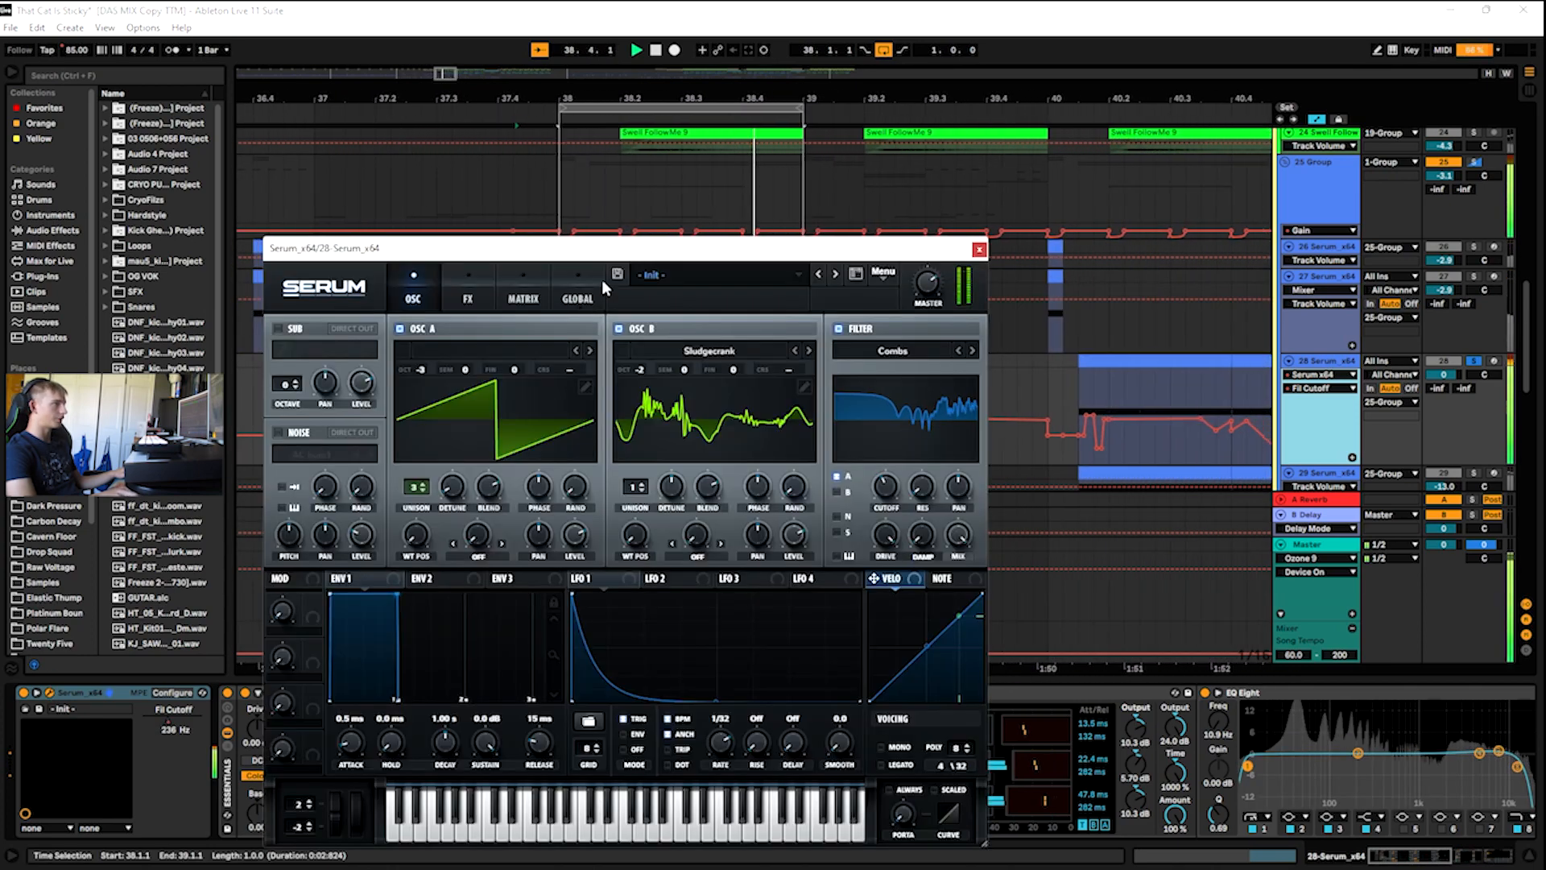
left_click_drag(578, 249, 377, 208)
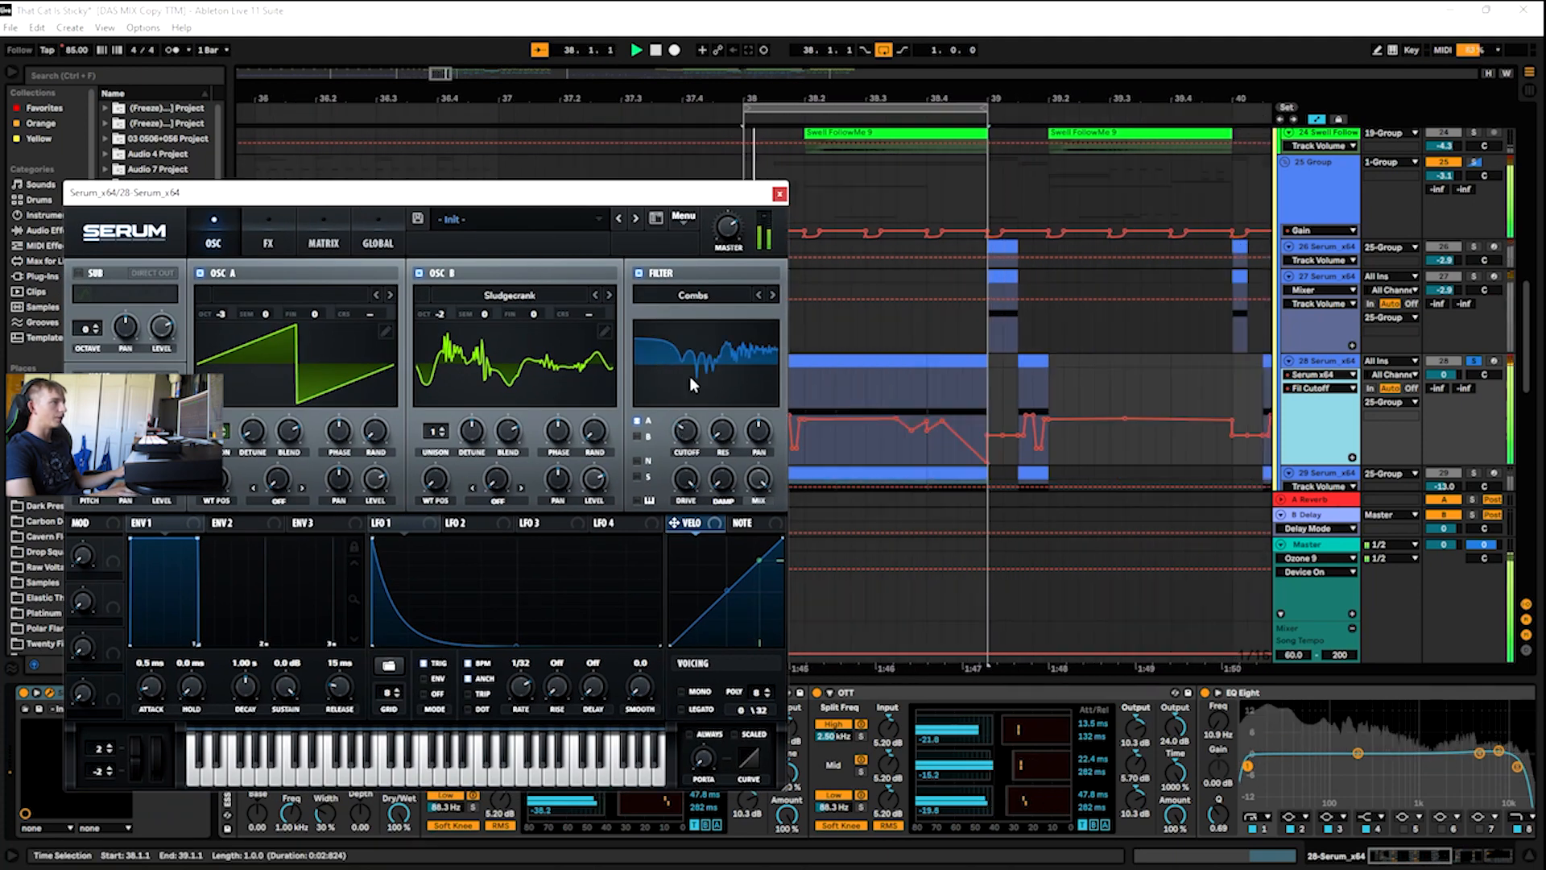
left_click(779, 193)
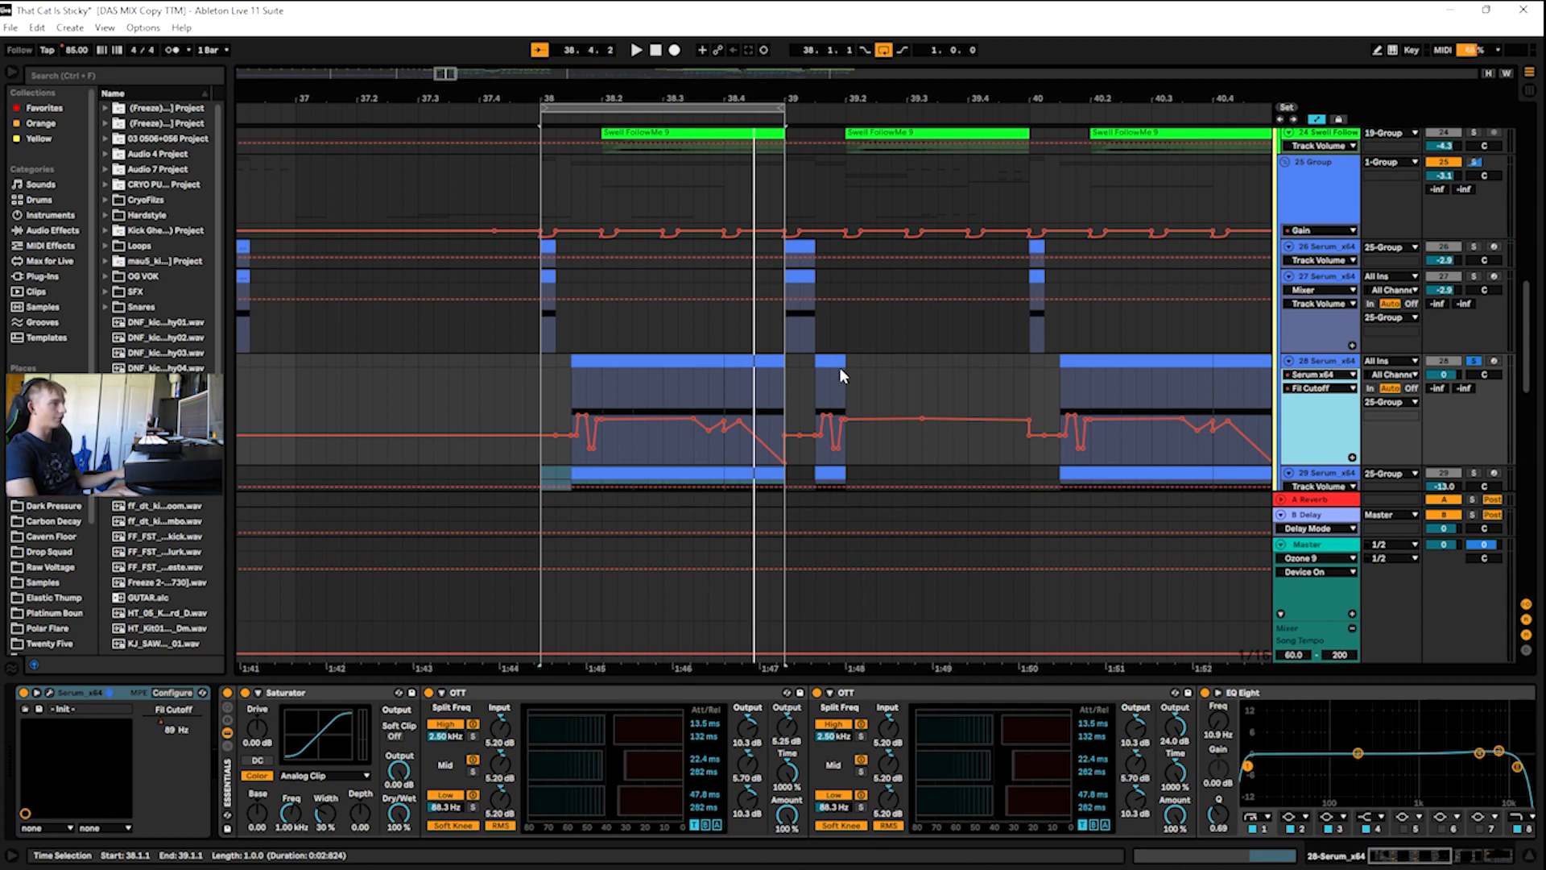
- Play track 28 past bar 39 with the loop off and hide the automation lanes
key("space")
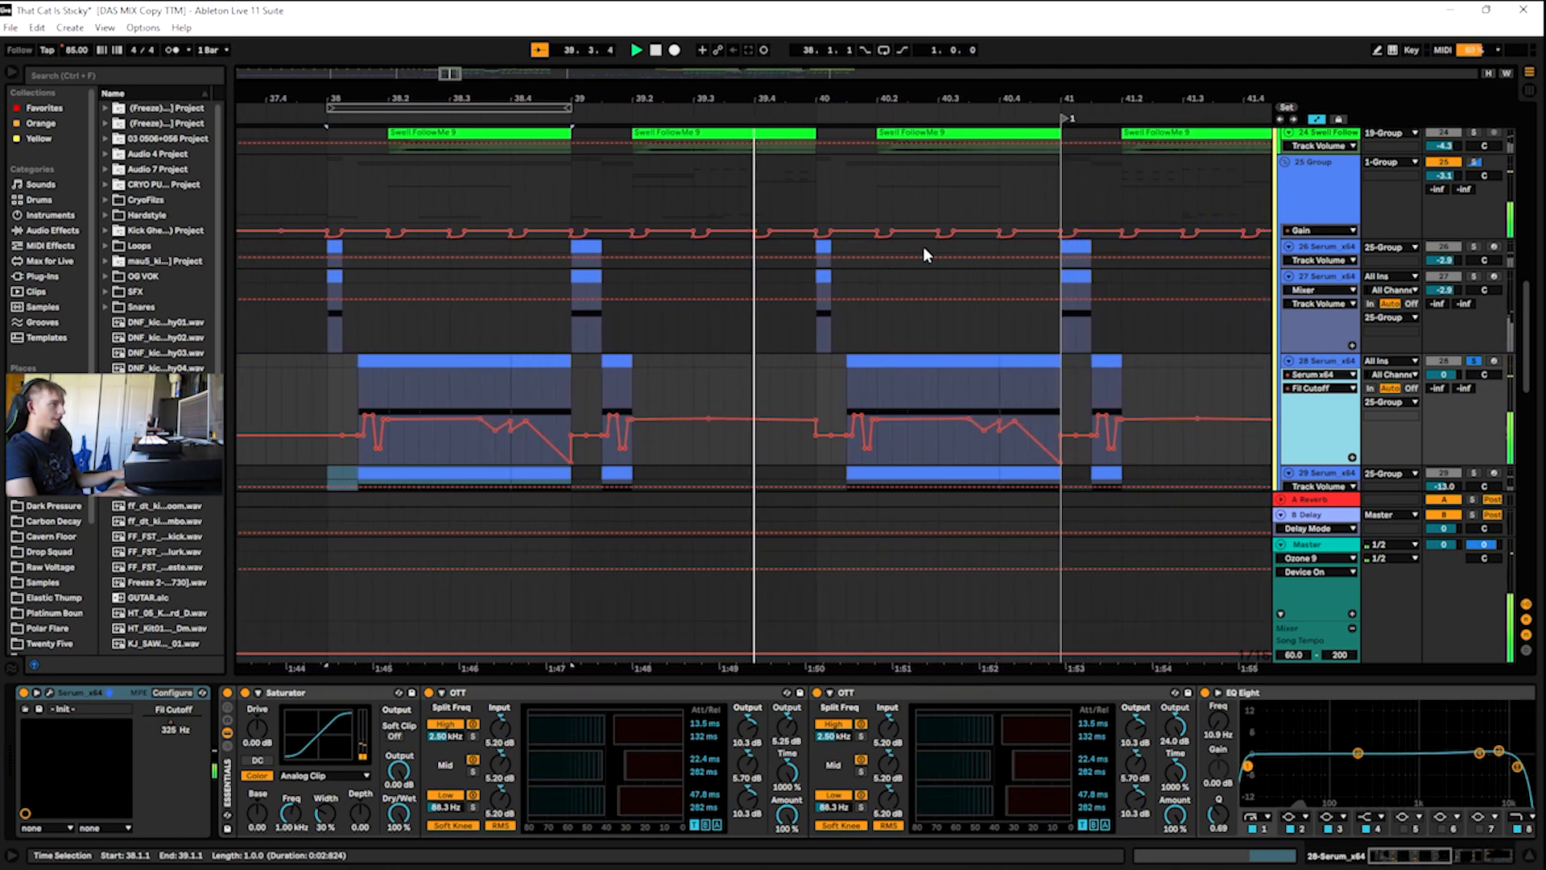
key("a")
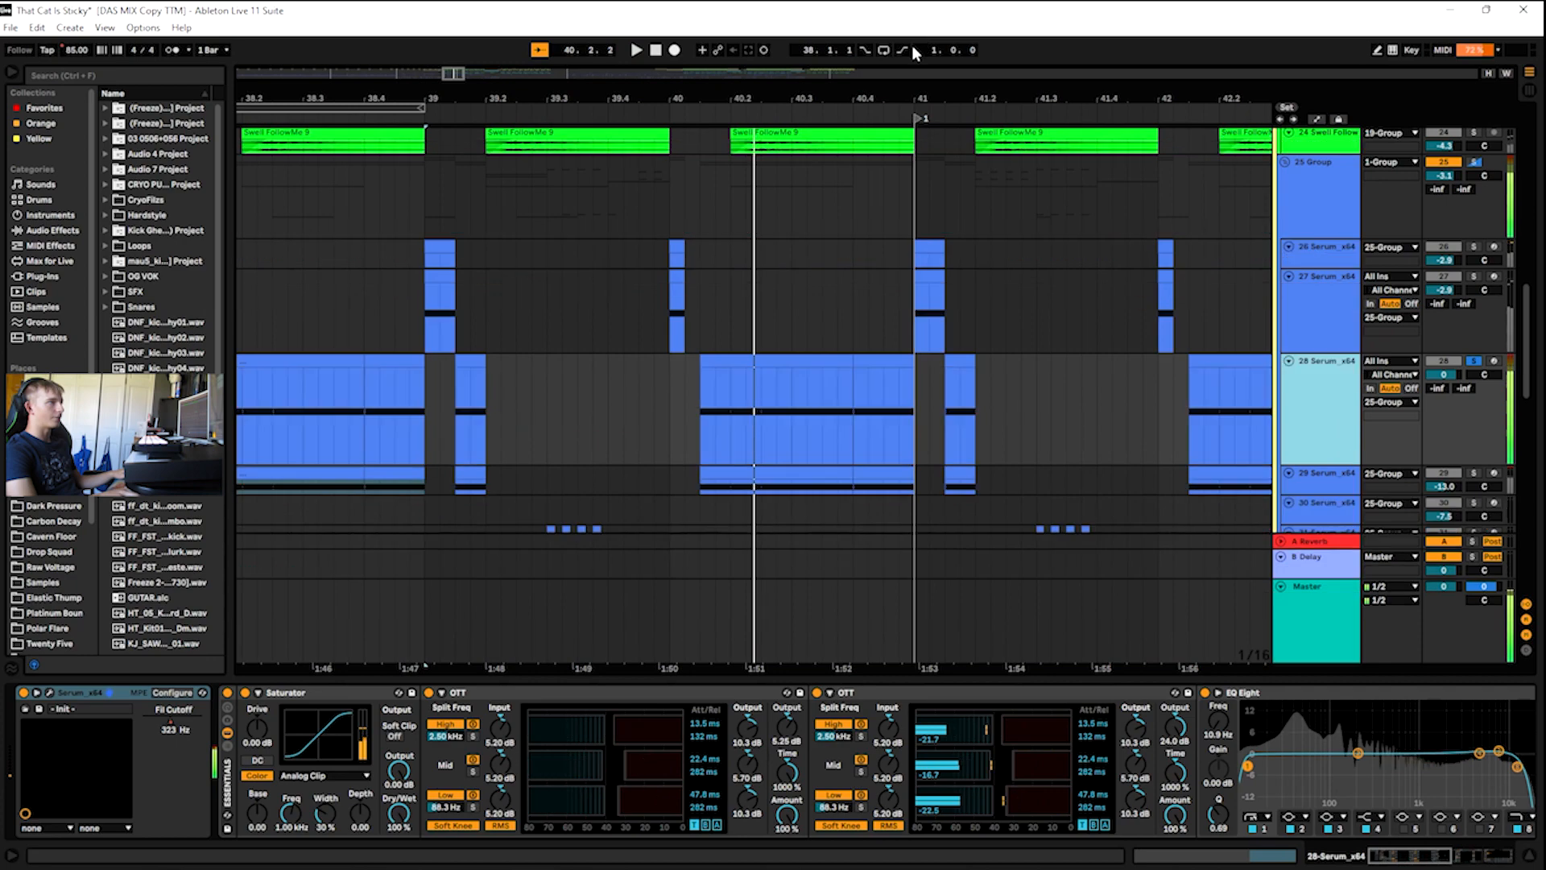
- Solo Serum track 29, play it from around bar 40, and compare its effects chain with track 28's
scroll(1171, 311, "down", 3)
left_click(1297, 351)
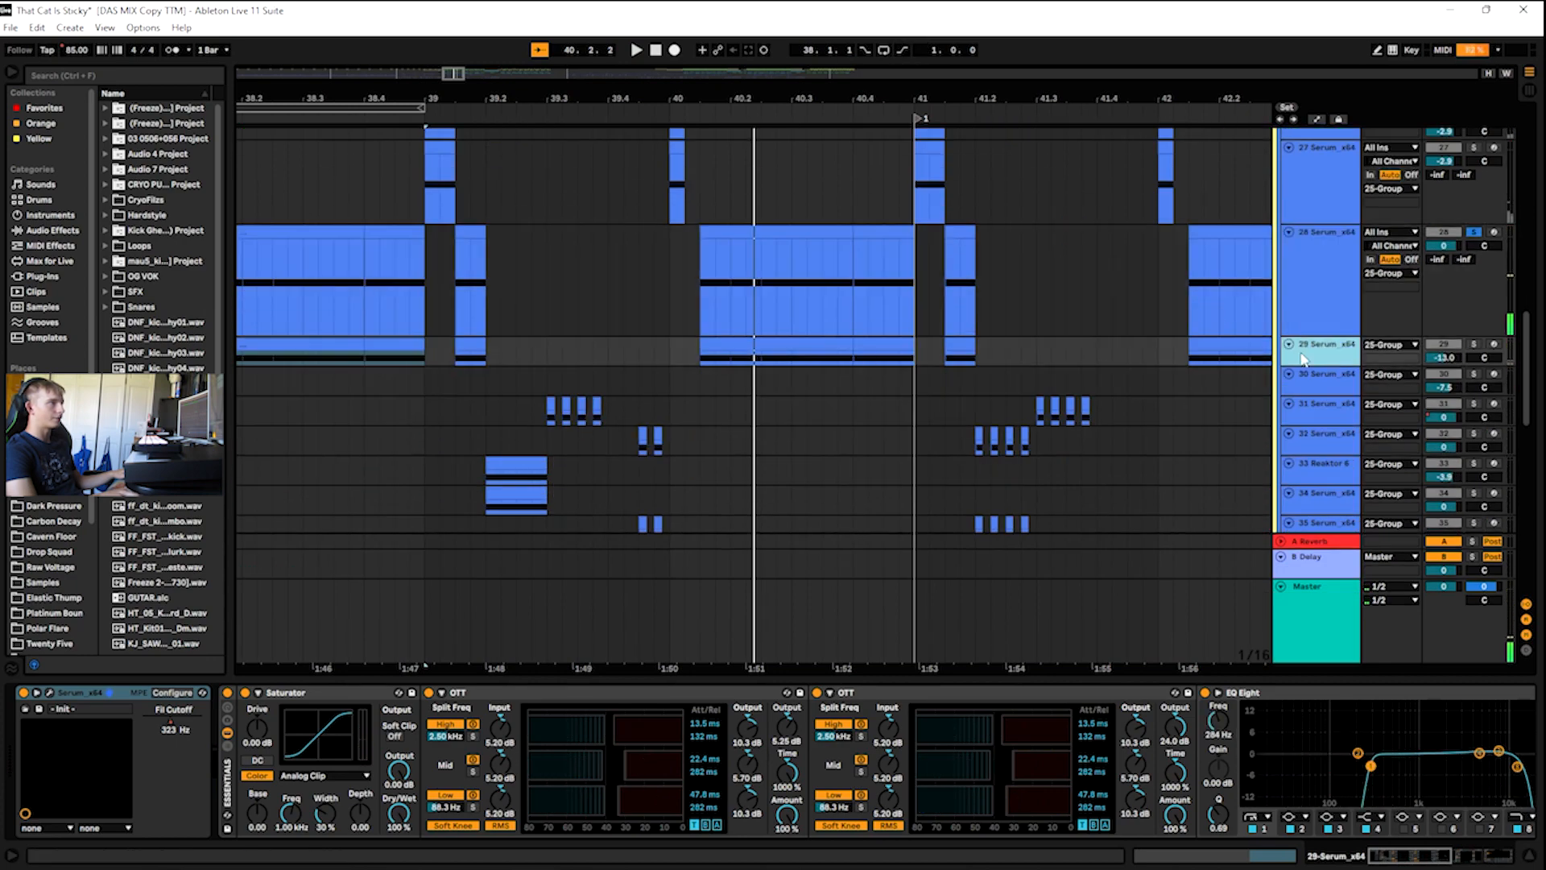
left_click(682, 107)
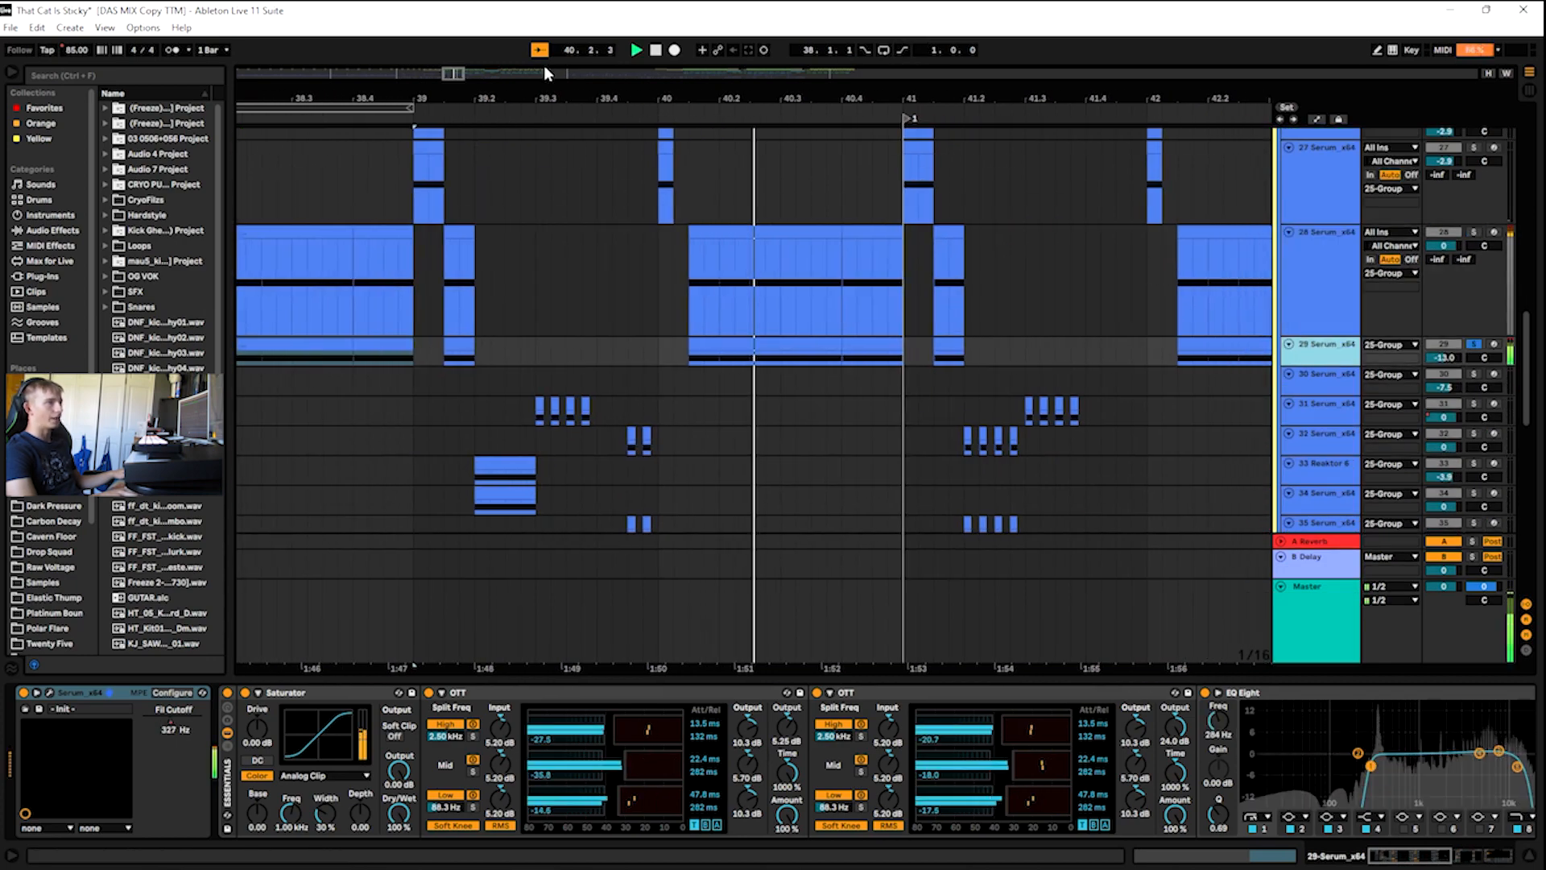
key("space")
left_click_drag(682, 100, 912, 84)
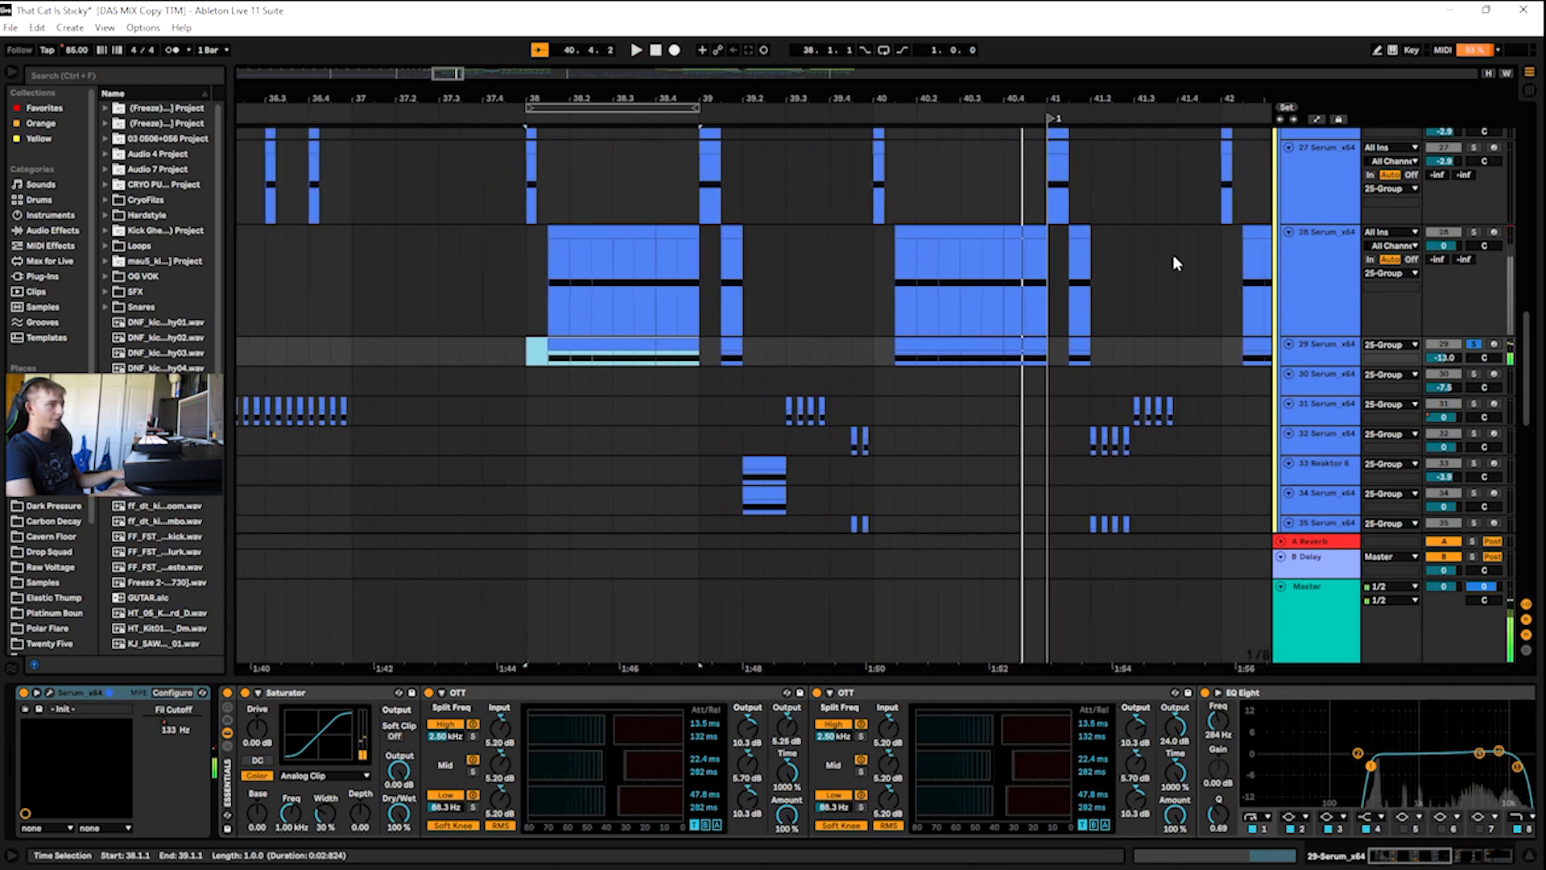
left_click(1326, 290)
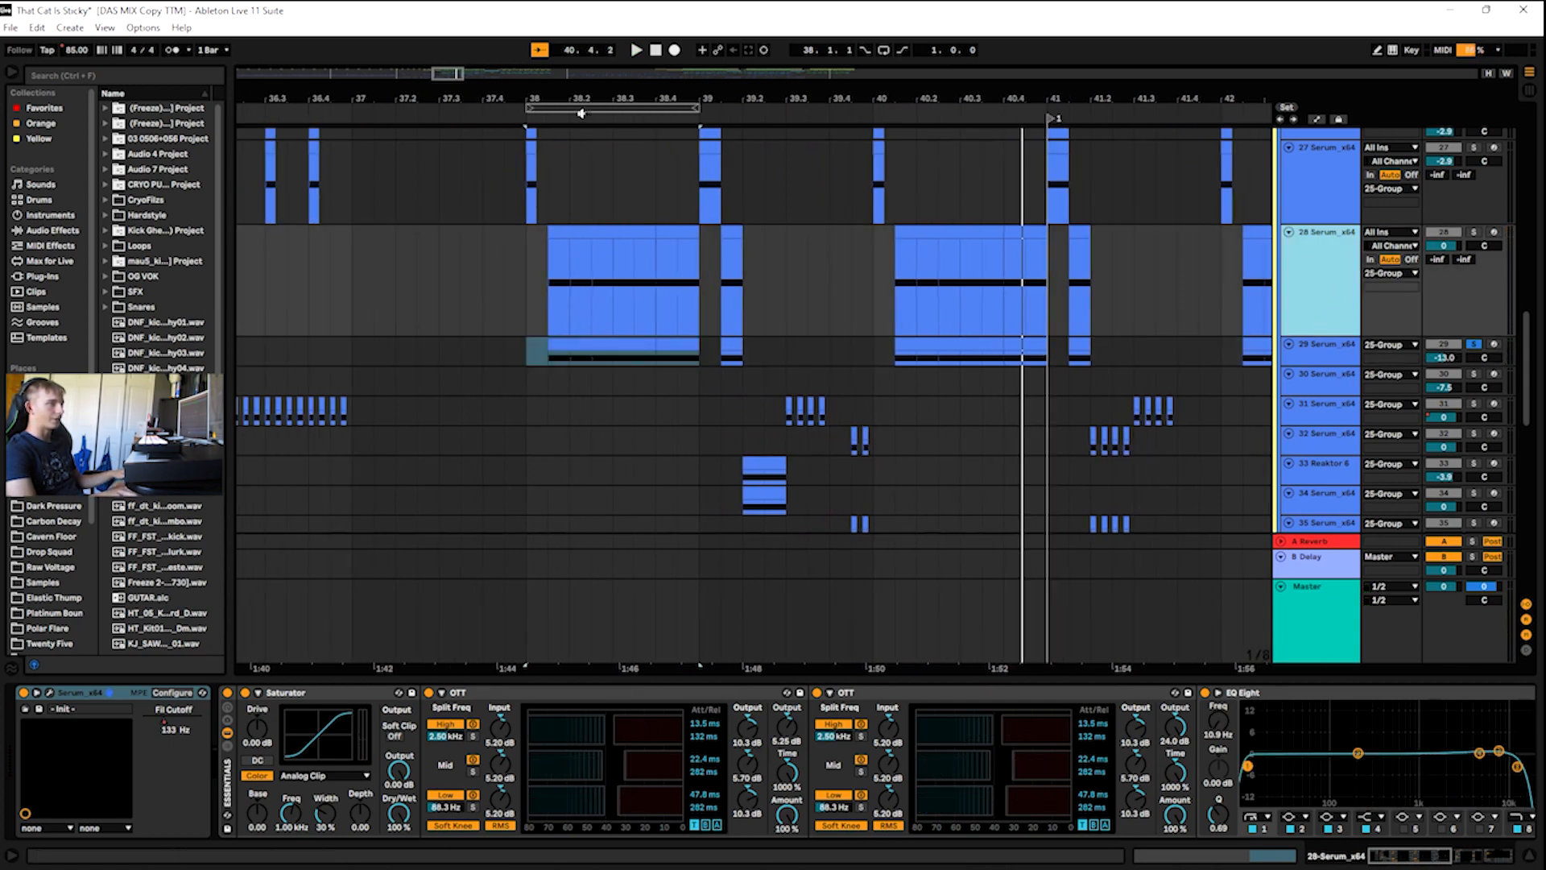
left_click(1338, 344)
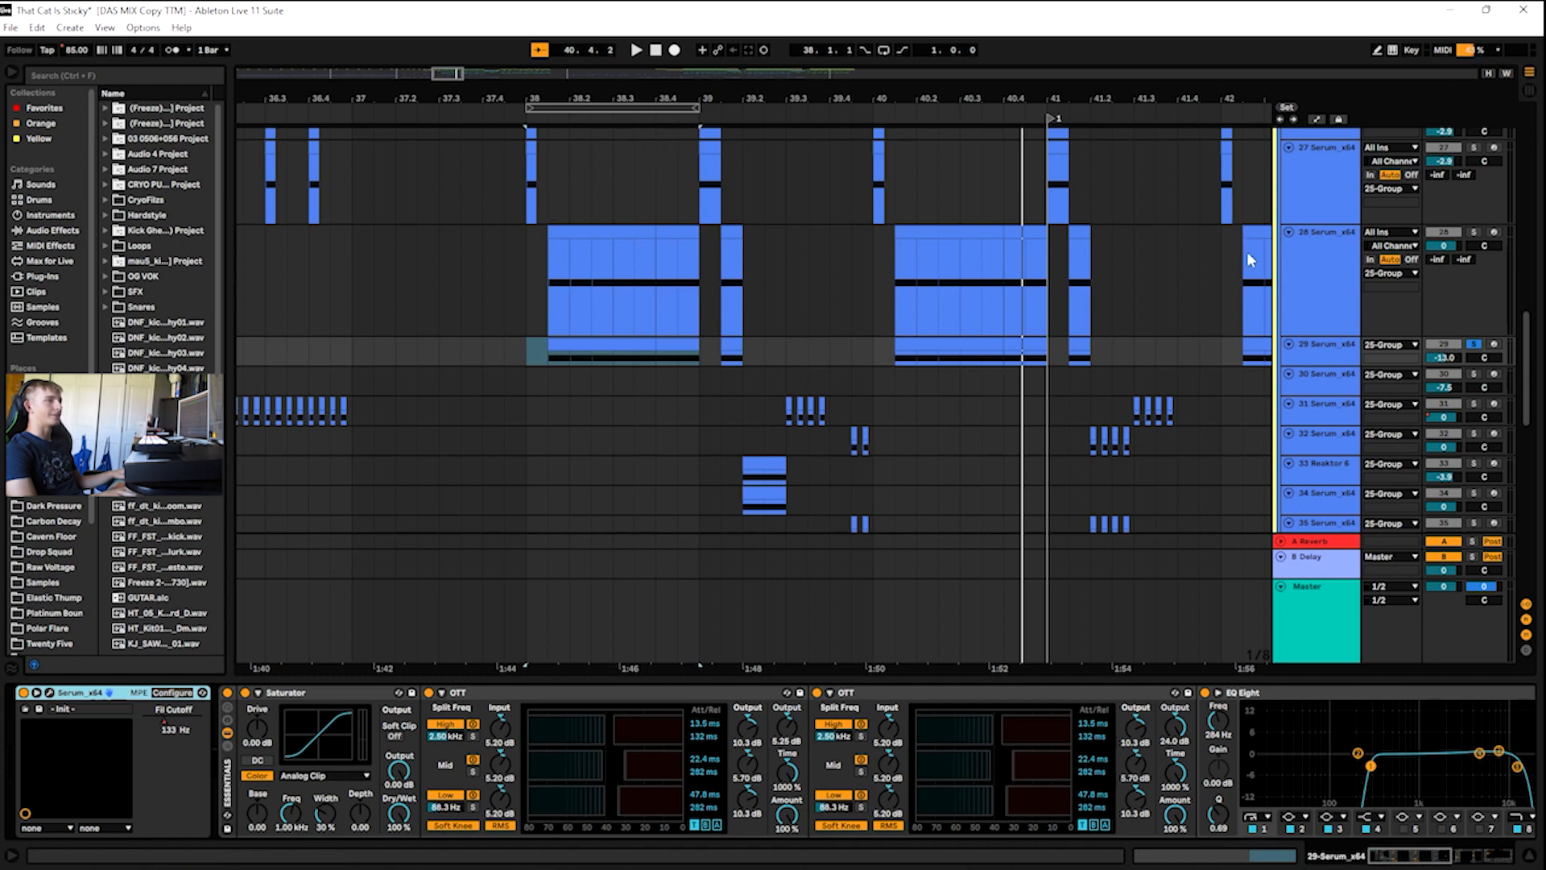
- Unsolo track 29, solo Serum track 38, and play its NICE SQUARE sound in bar 38 with its effects shown
scroll(816, 267, "up", 2)
scroll(862, 287, "down", 4)
scroll(807, 348, "down", 2)
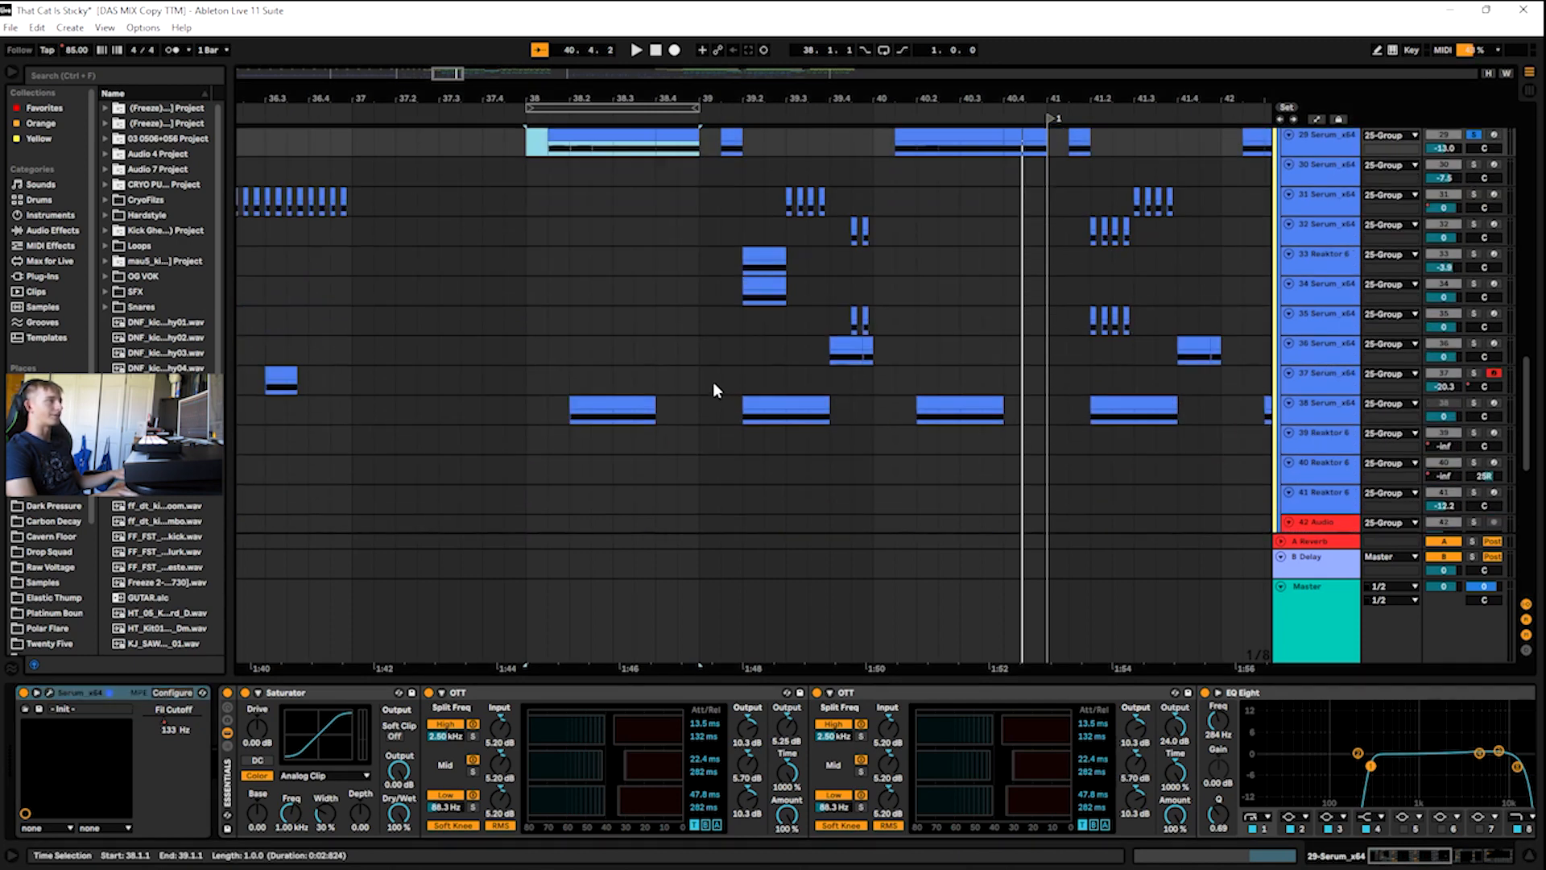
left_click(1024, 412)
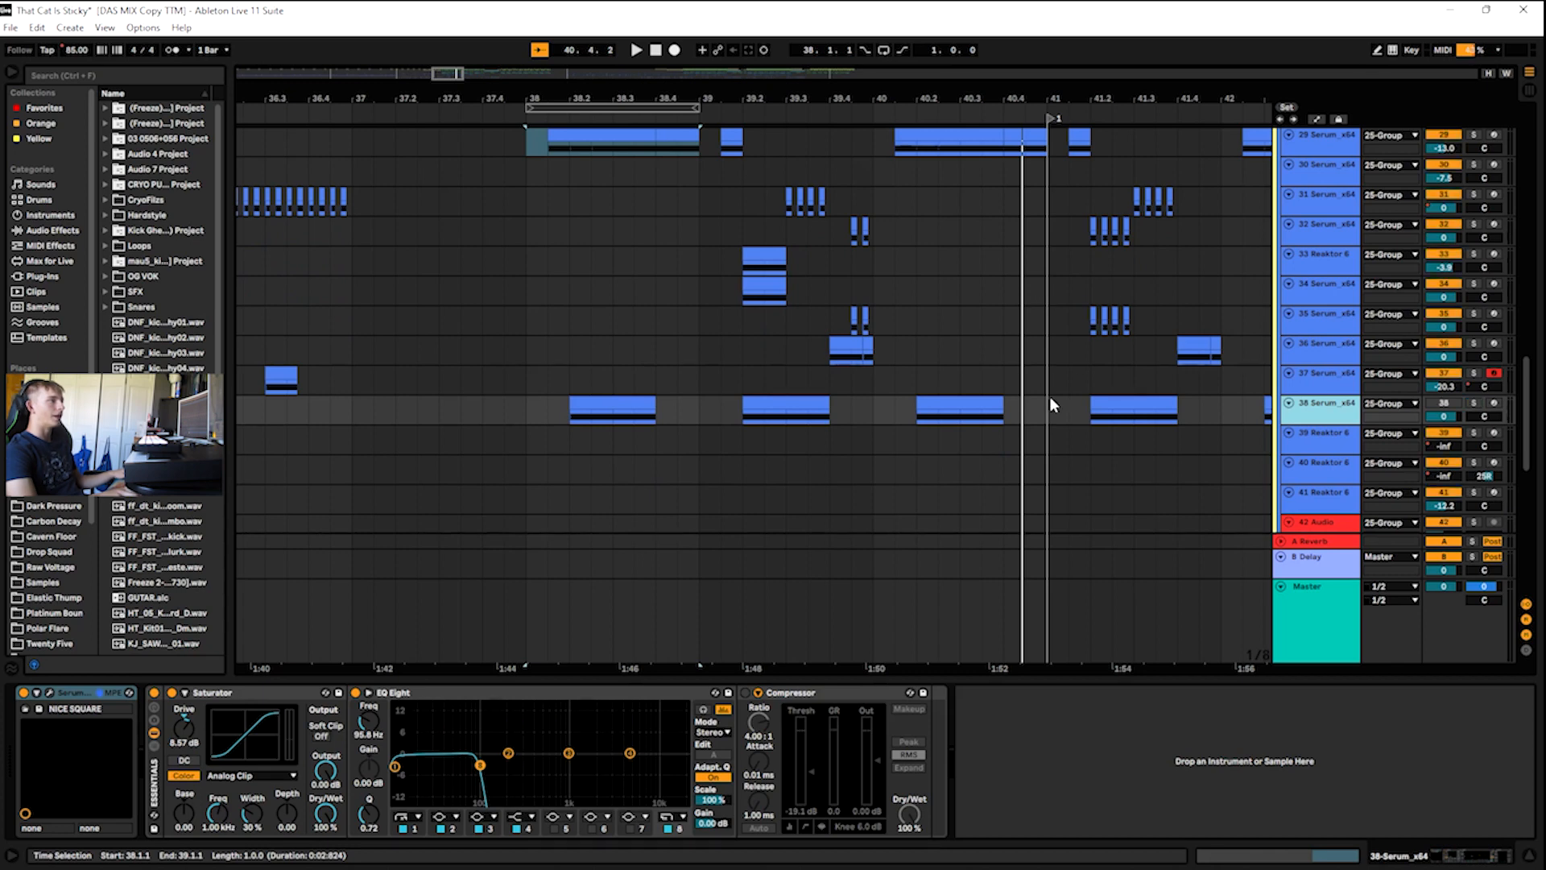
key("space")
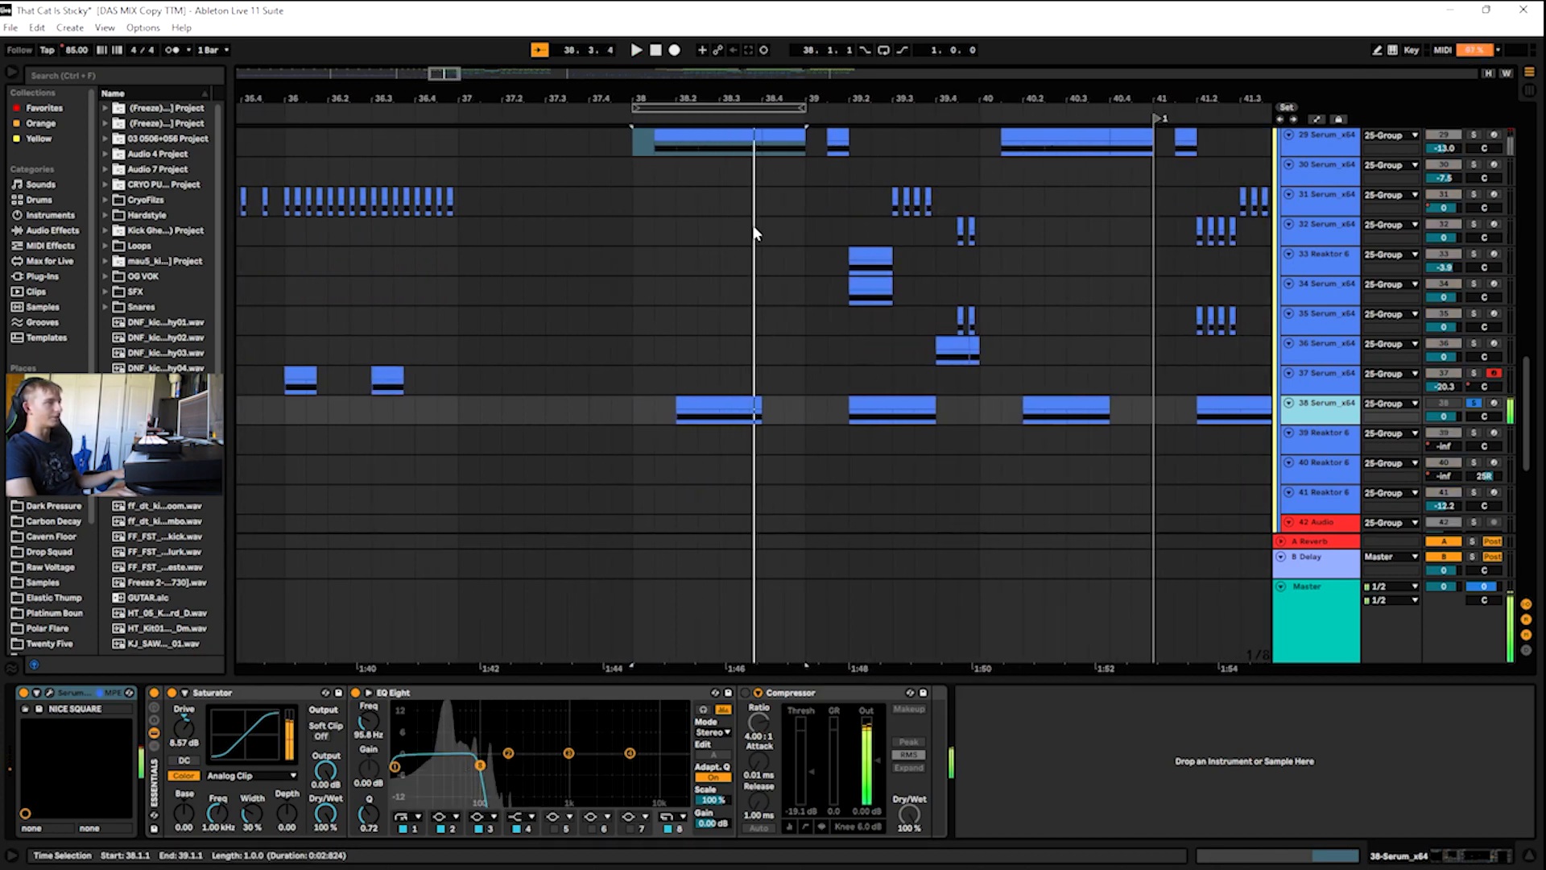
- Select Serum track 28 again to show its device chain and its clips in group 25
scroll(953, 431, "up", 3)
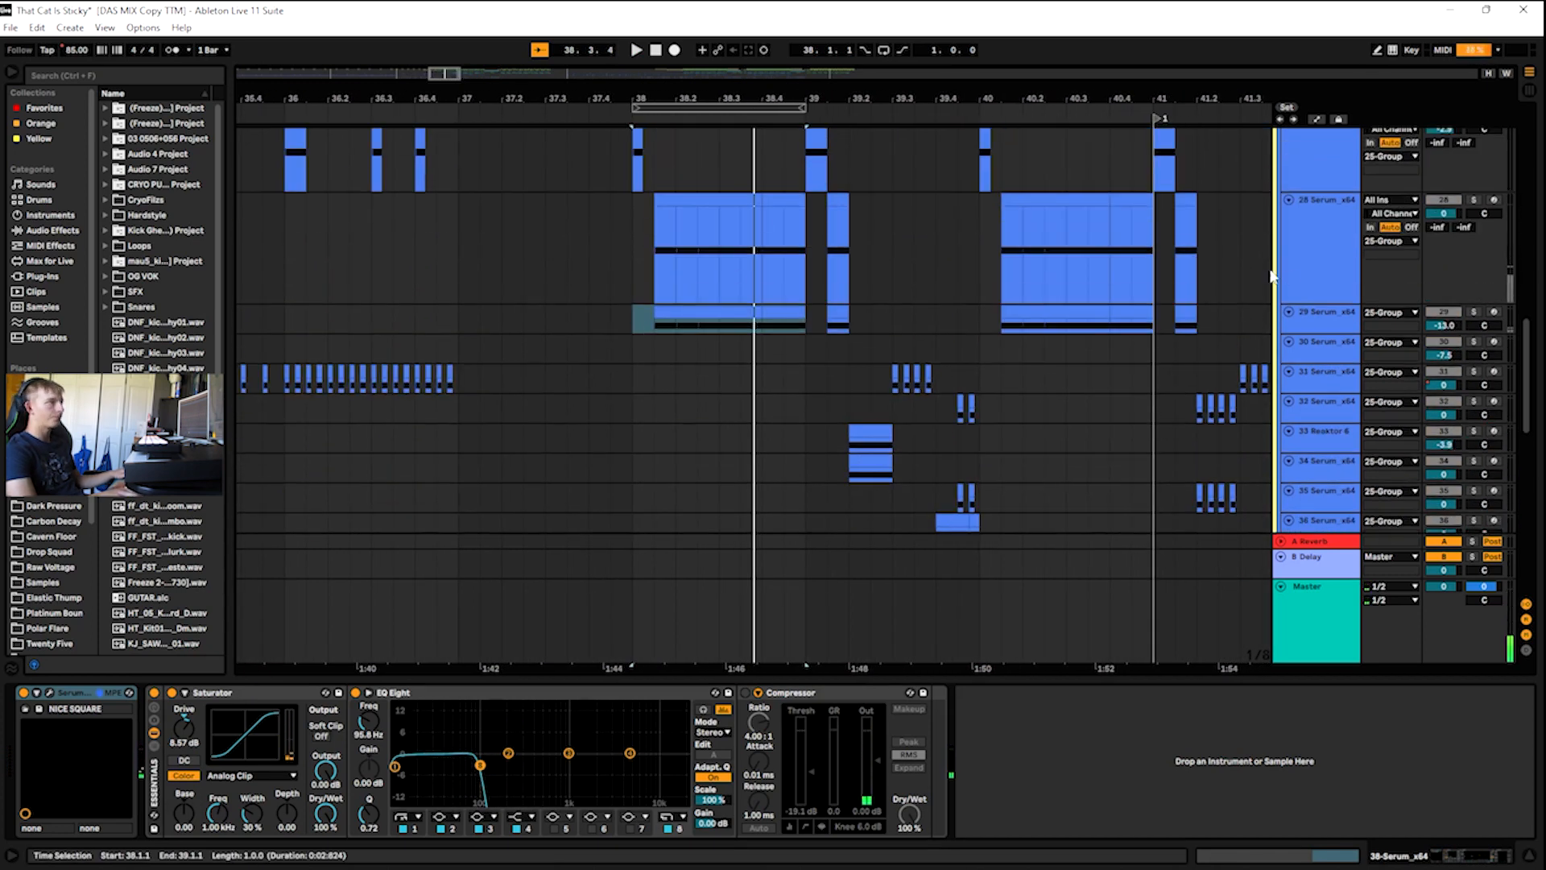
left_click(1115, 303)
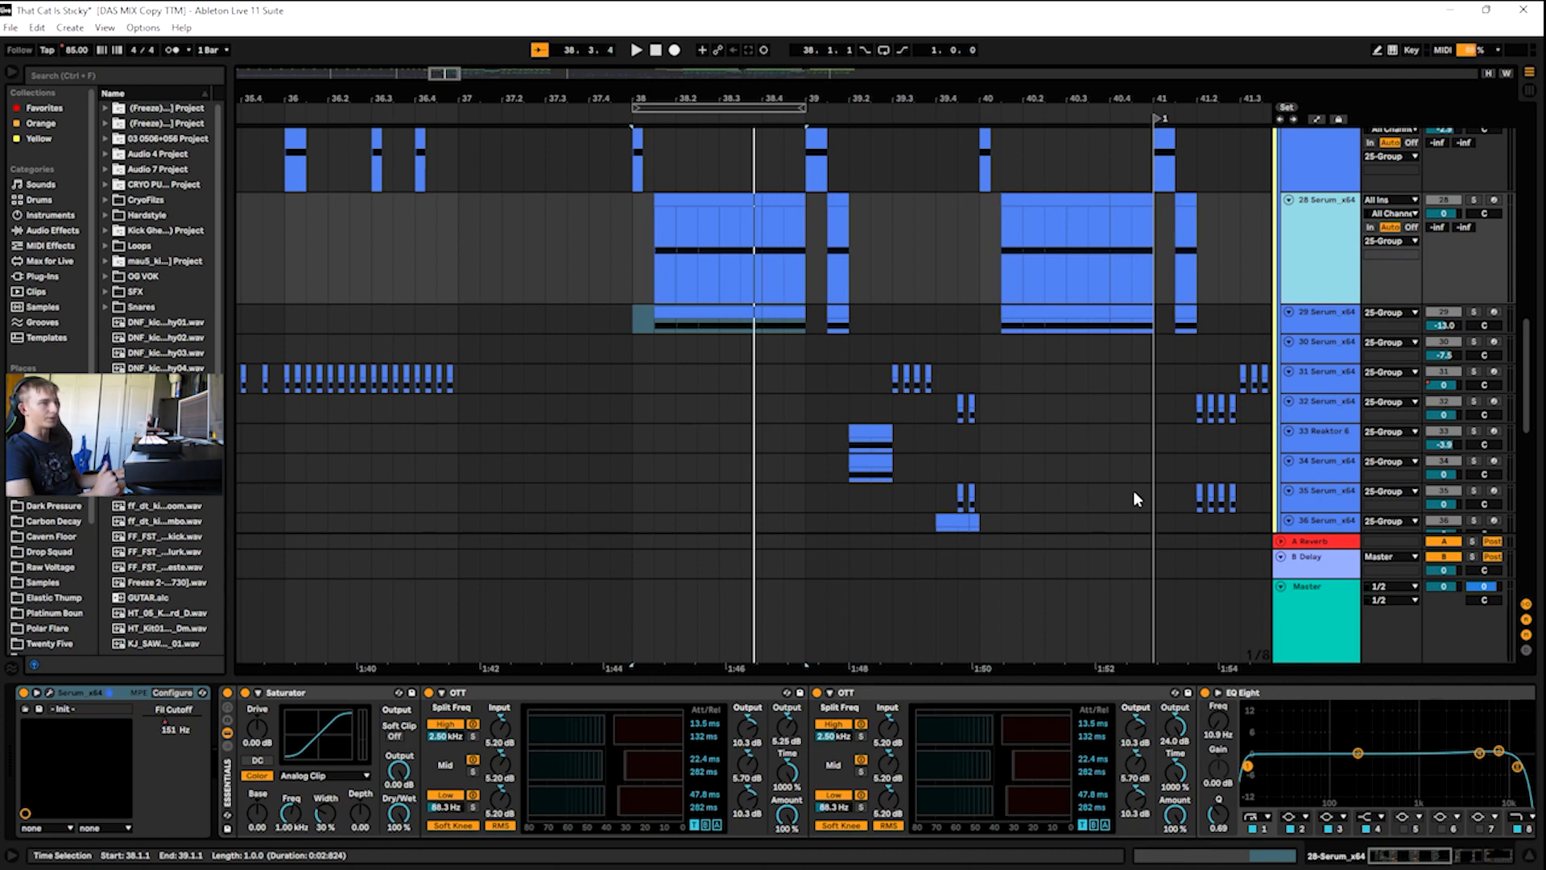
scroll(910, 419, "up", 2)
scroll(908, 420, "up", 2)
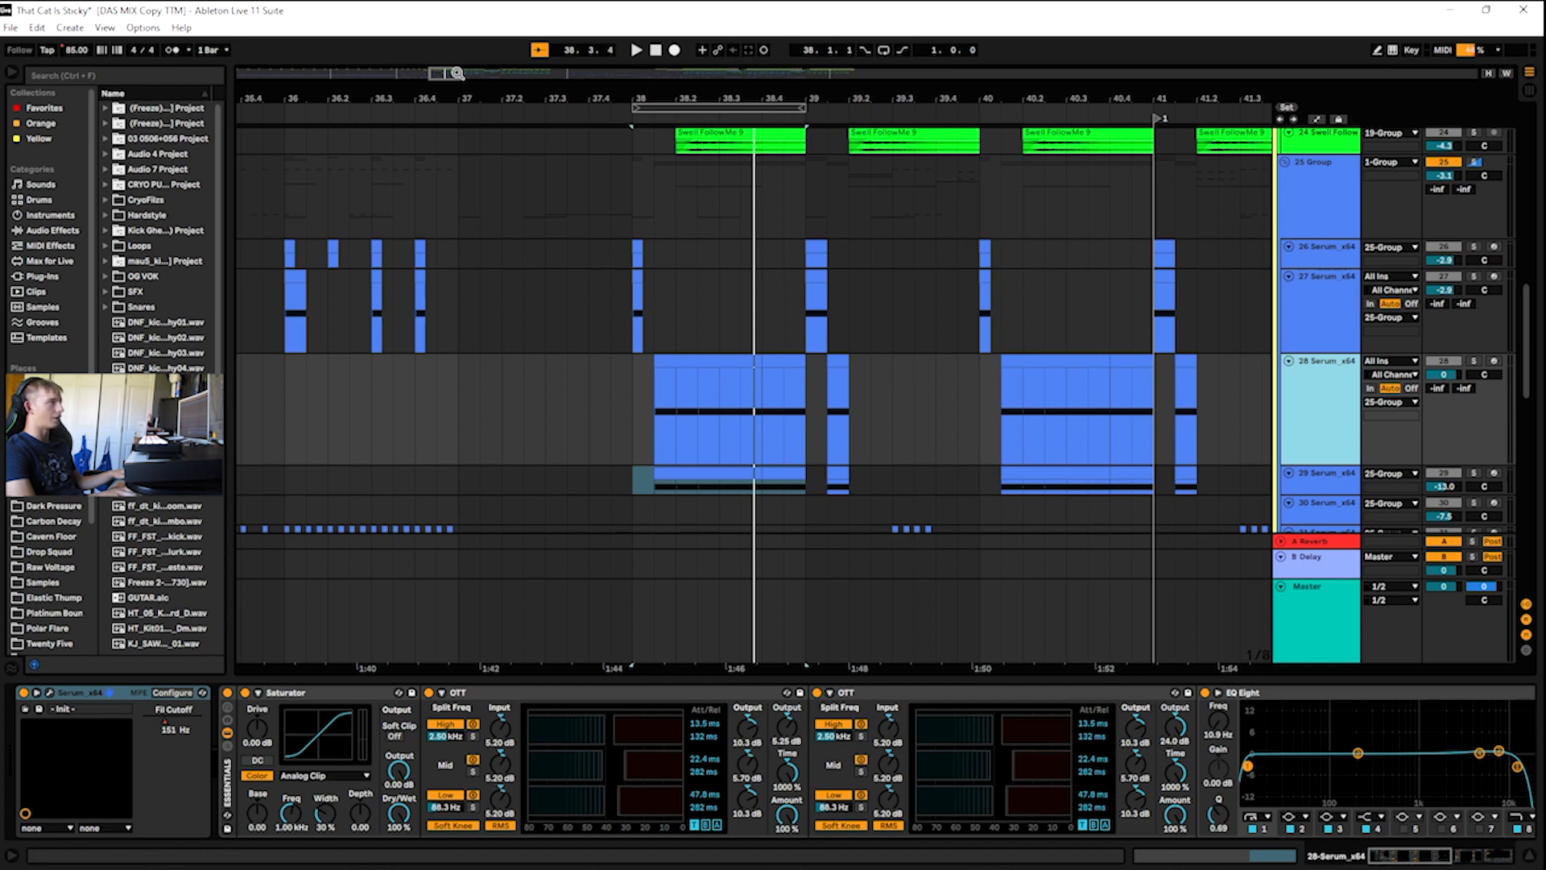
- Select Serum track 34 and loop its clip on beat 39.2, from 39.2.1 to 39.3.1
left_click_drag(457, 73, 460, 108)
scroll(608, 235, "down", 3)
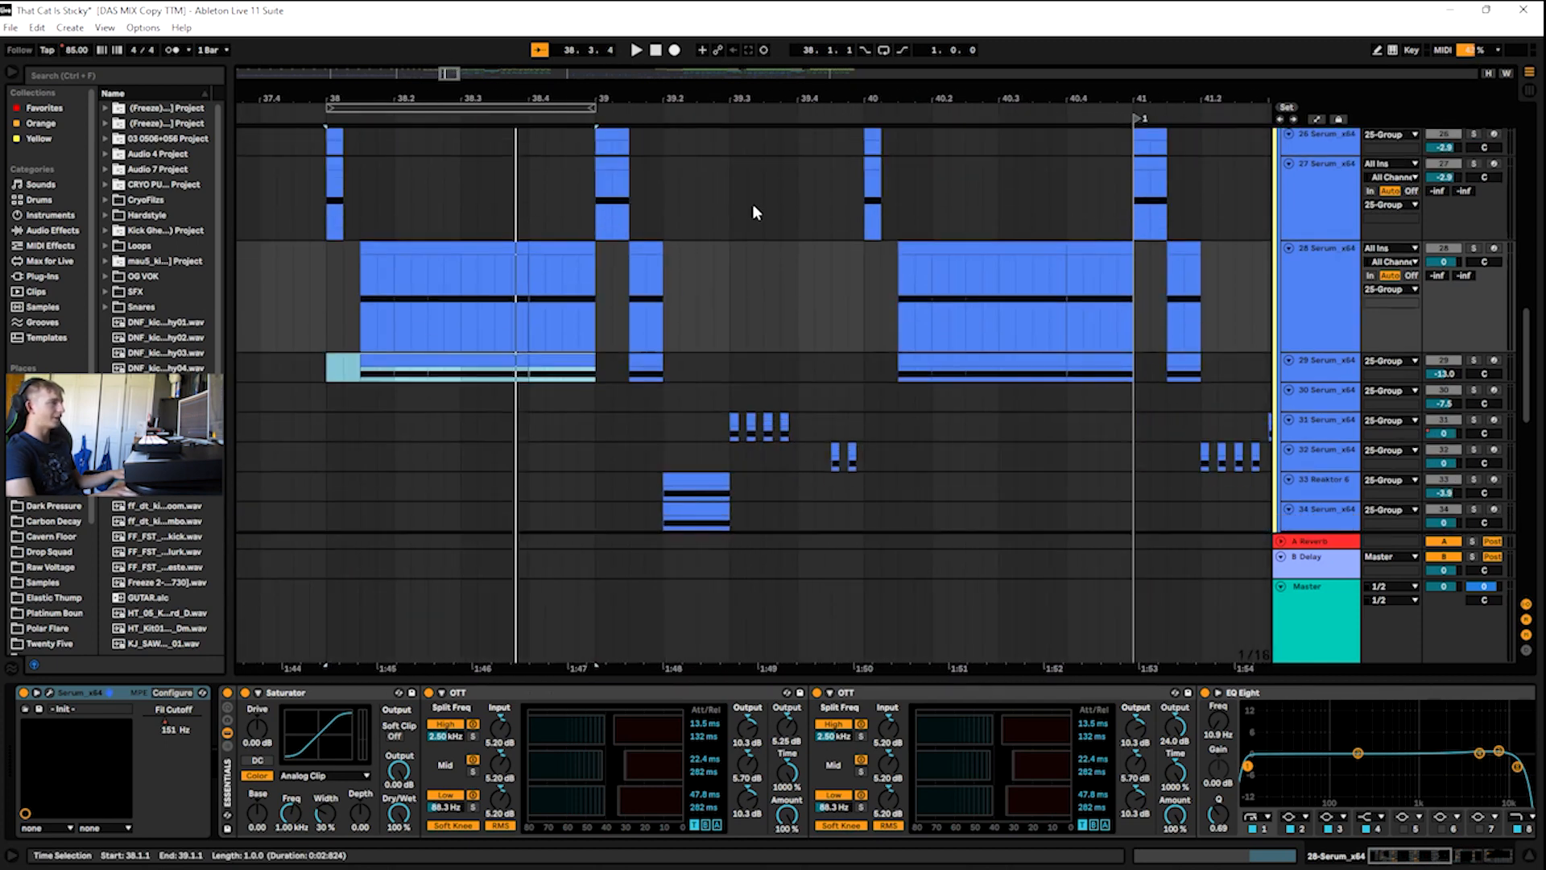
scroll(752, 205, "down", 2)
scroll(813, 316, "down", 3)
scroll(707, 301, "up", 3)
scroll(741, 322, "down", 3)
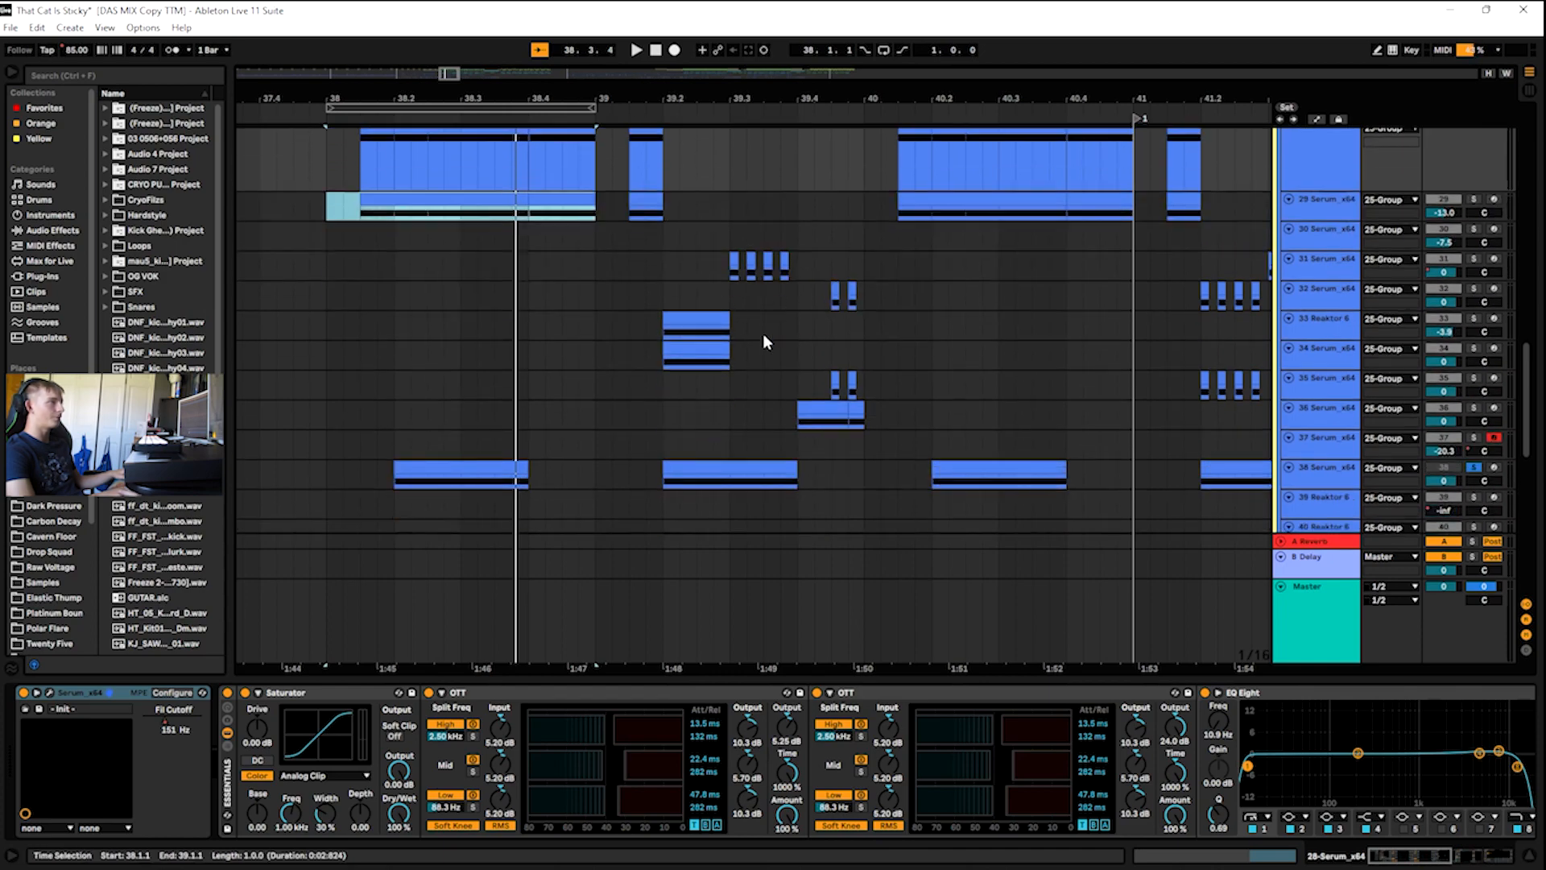
left_click(1343, 346)
left_click_drag(669, 352, 732, 360)
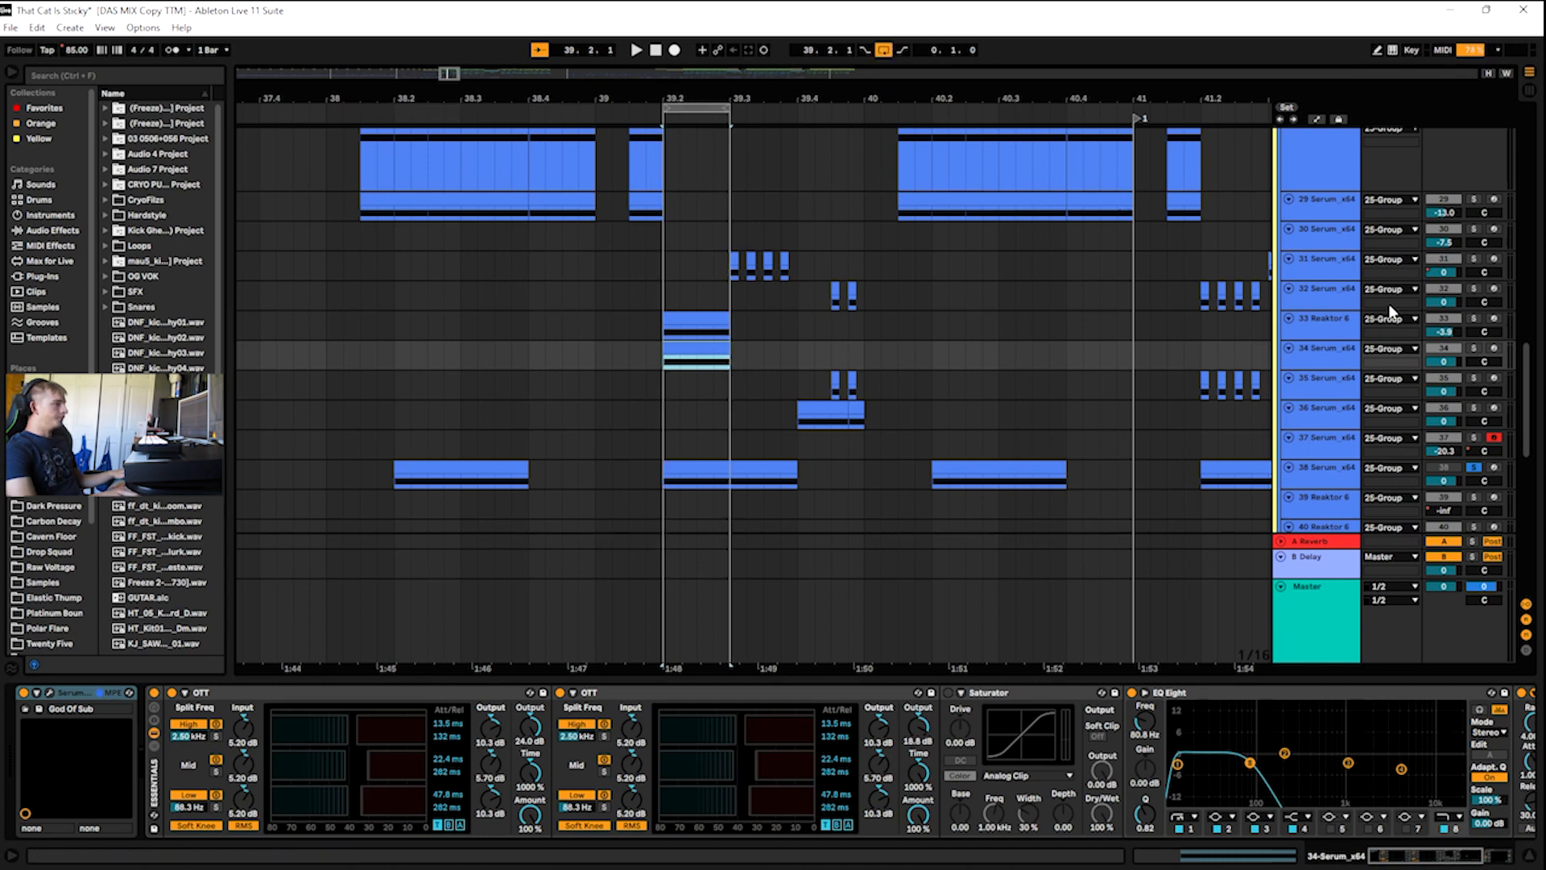
- Solo Reaktor 6 track 33 and play its Fractals sound in the 39.2 loop with its device chain shown
left_click(1326, 330)
key("space")
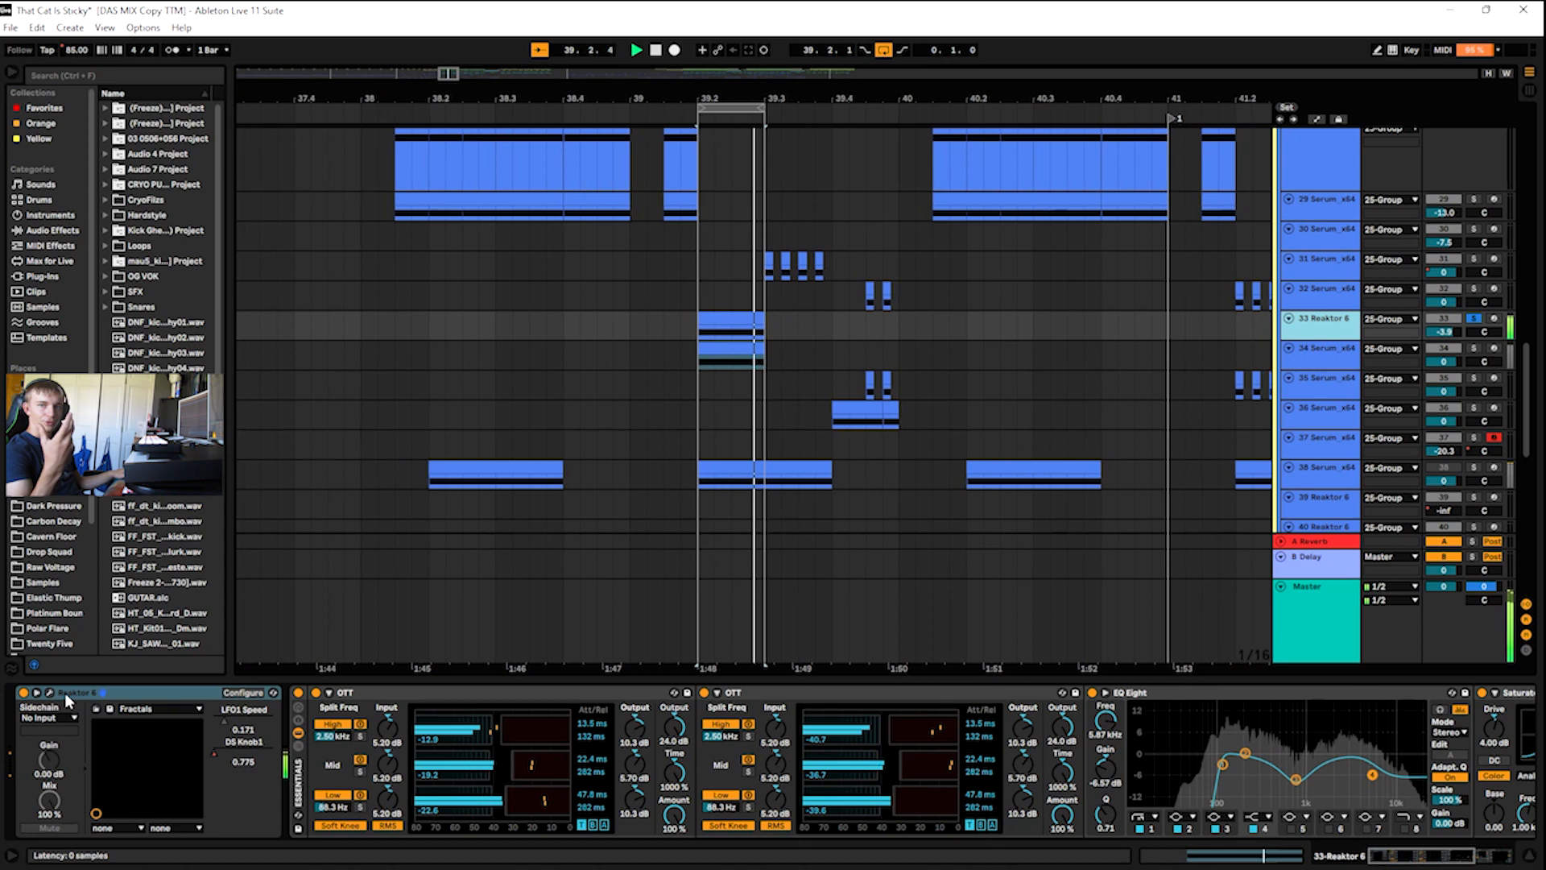
key("space")
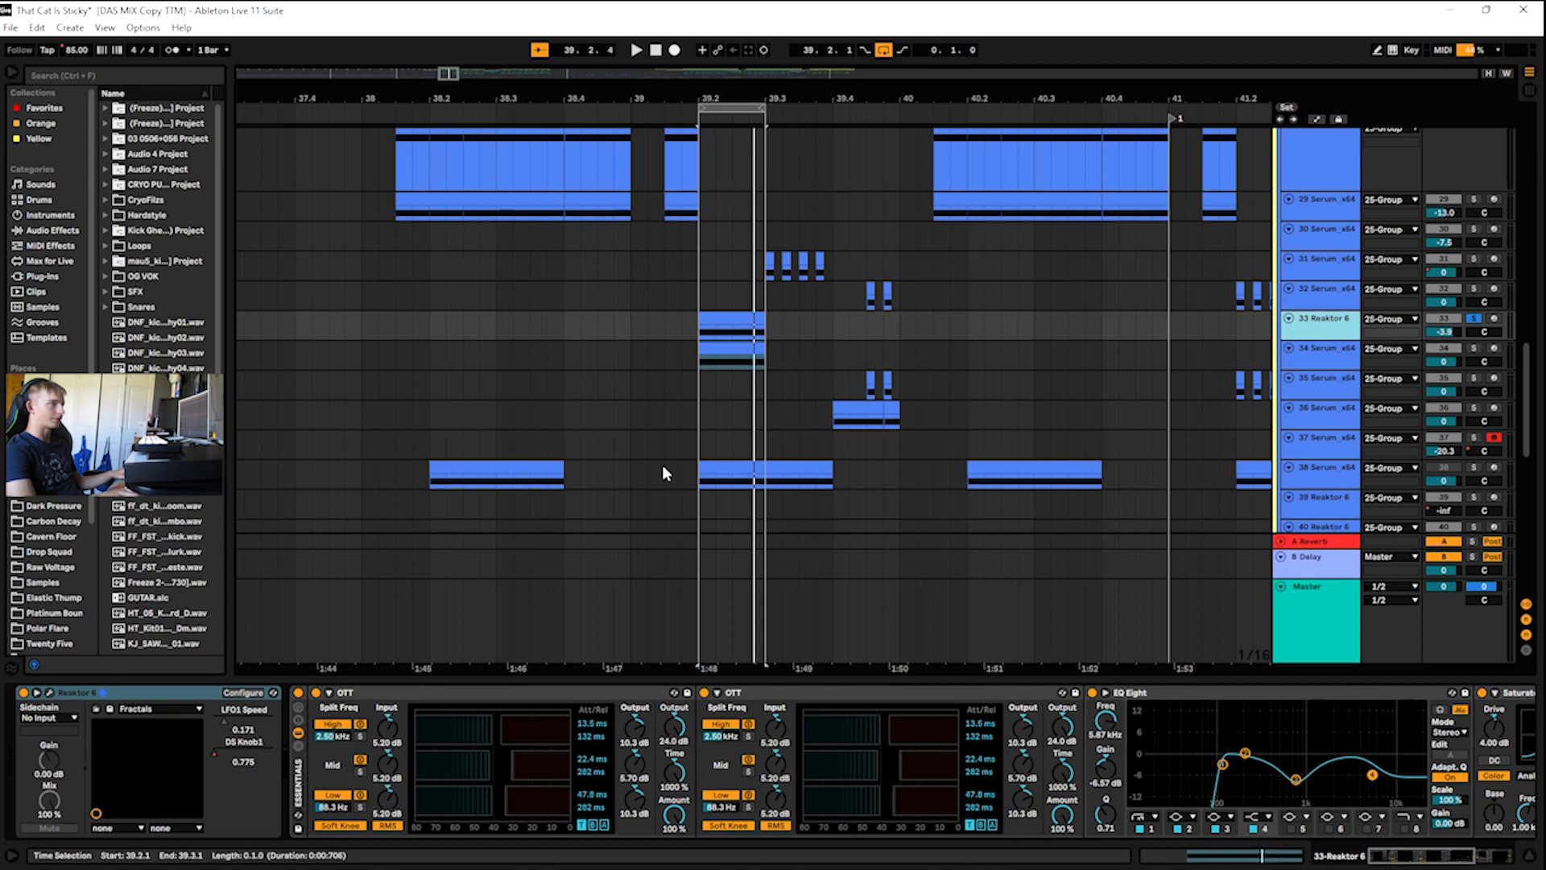
- Show the automation lanes, play Reaktor track 33's loop with them displayed, and hide the lanes
key("a")
scroll(1047, 362, "down", 3)
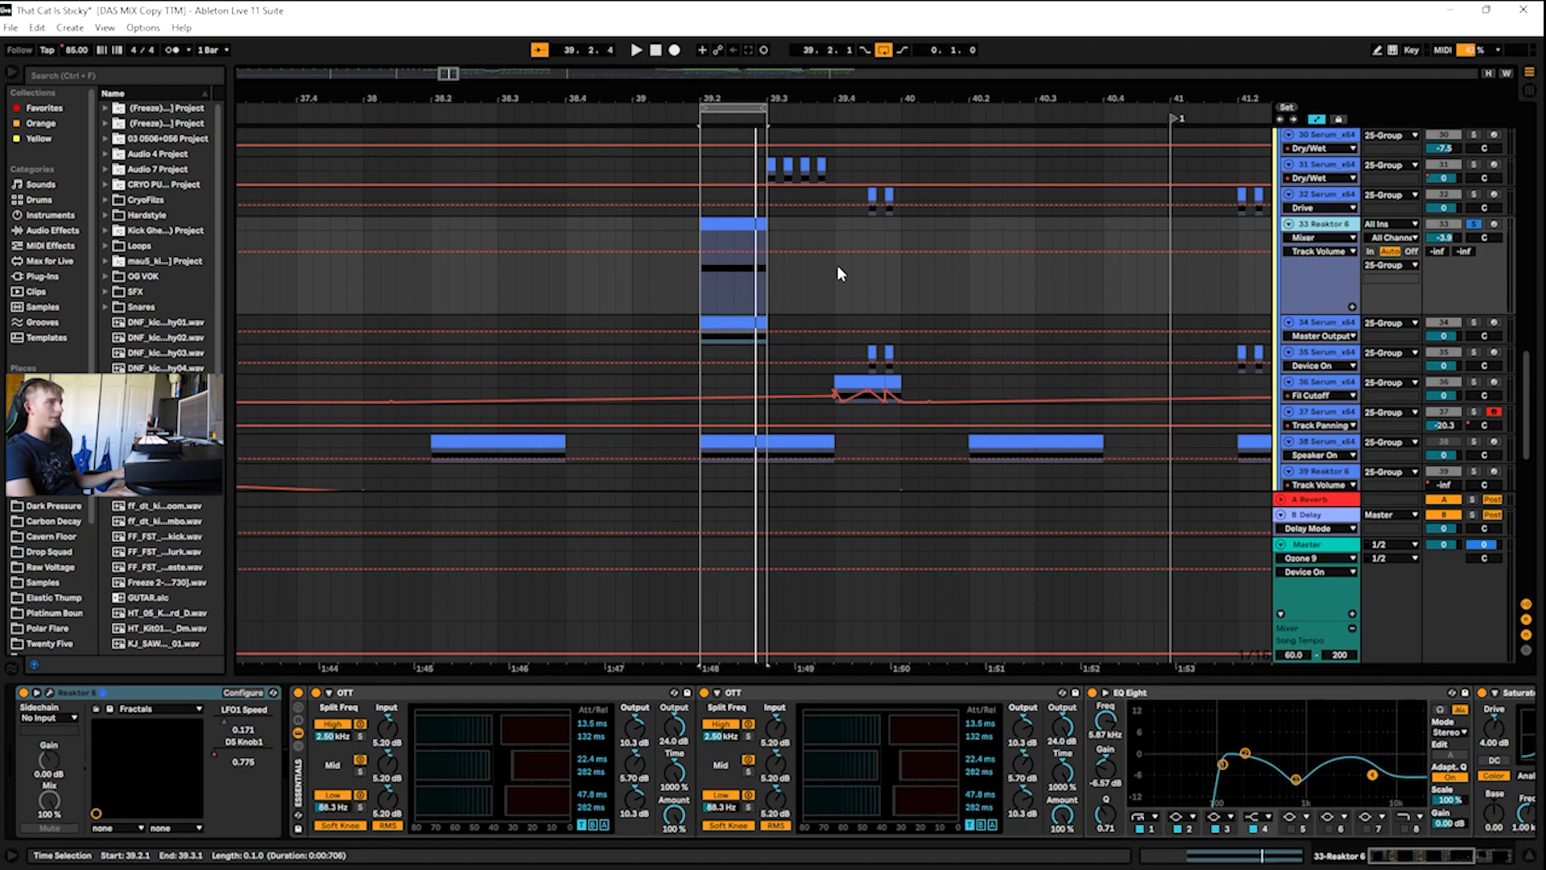
key("space")
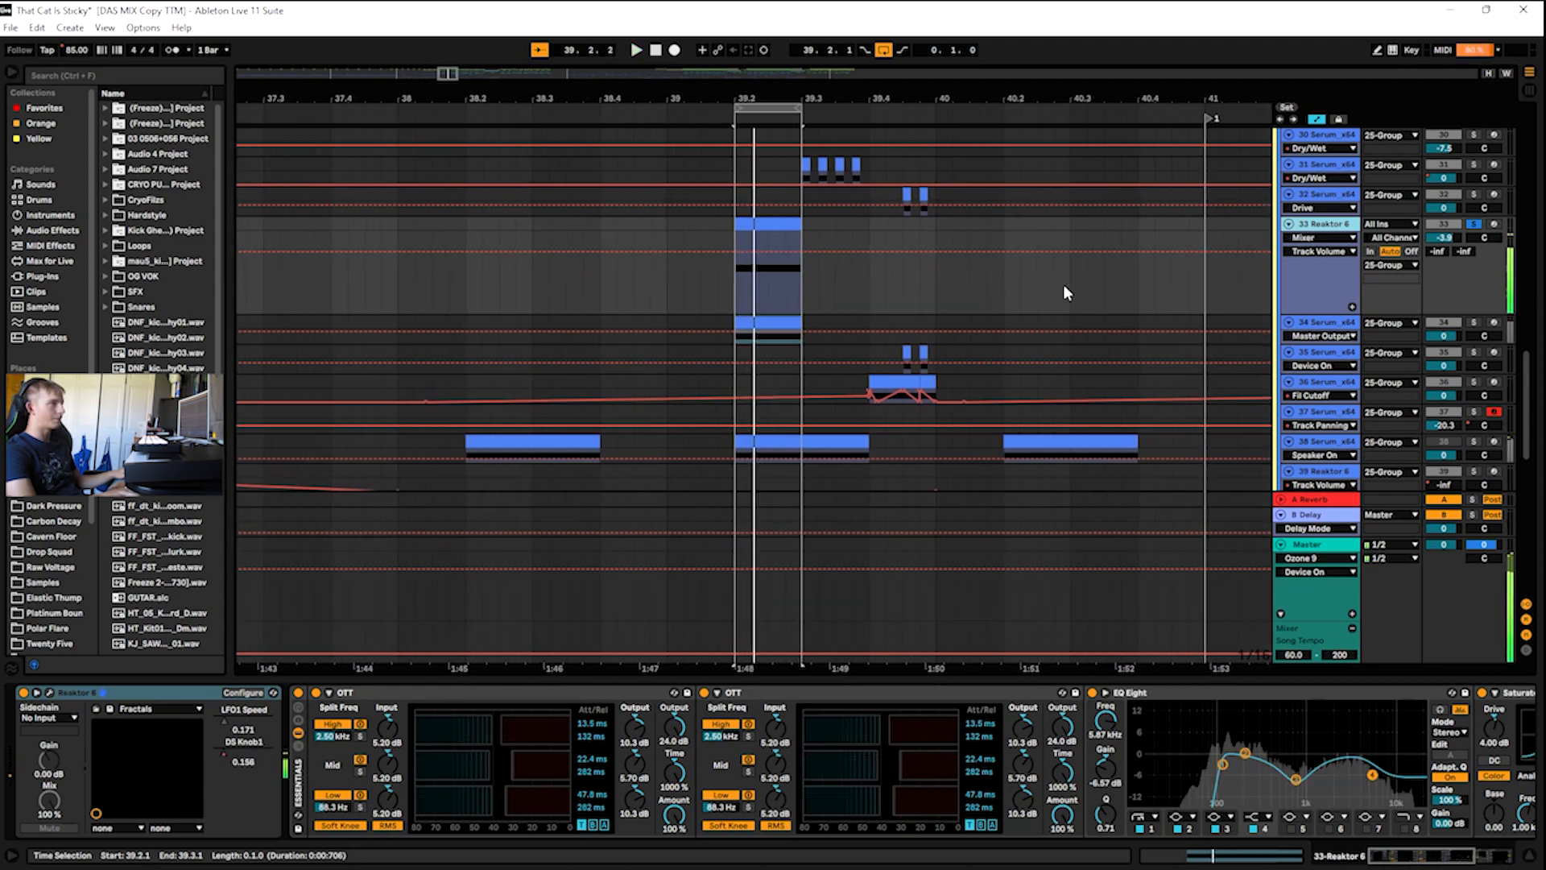
key("a")
- Solo Serum track 34, play its God Of Sub sound on beat 39.2, and turn the loop off
left_click(1314, 330)
key("space")
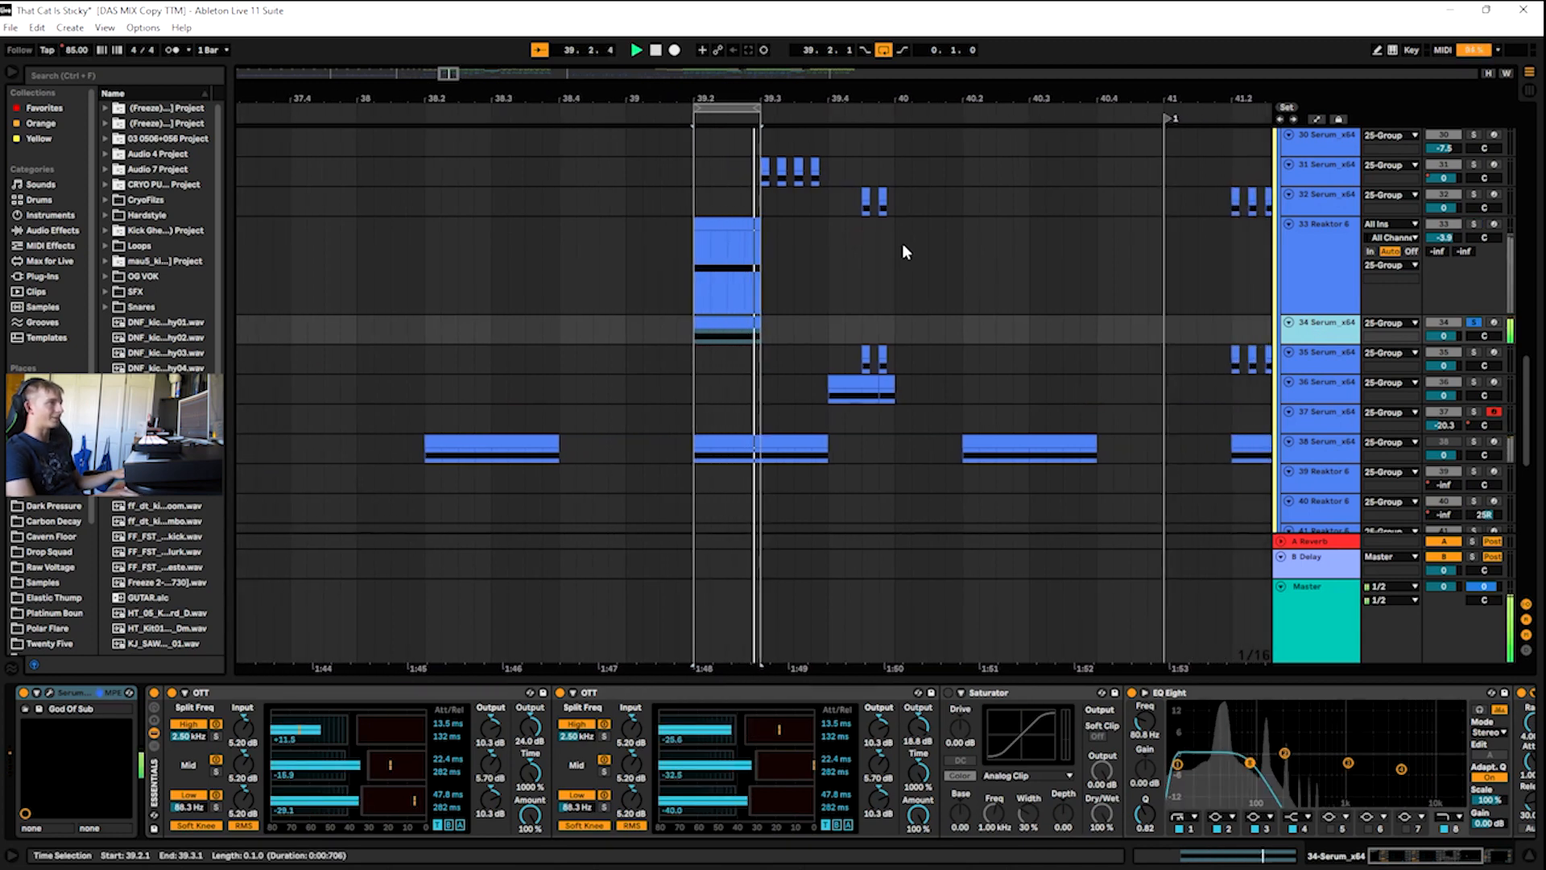
key("space")
left_click(884, 50)
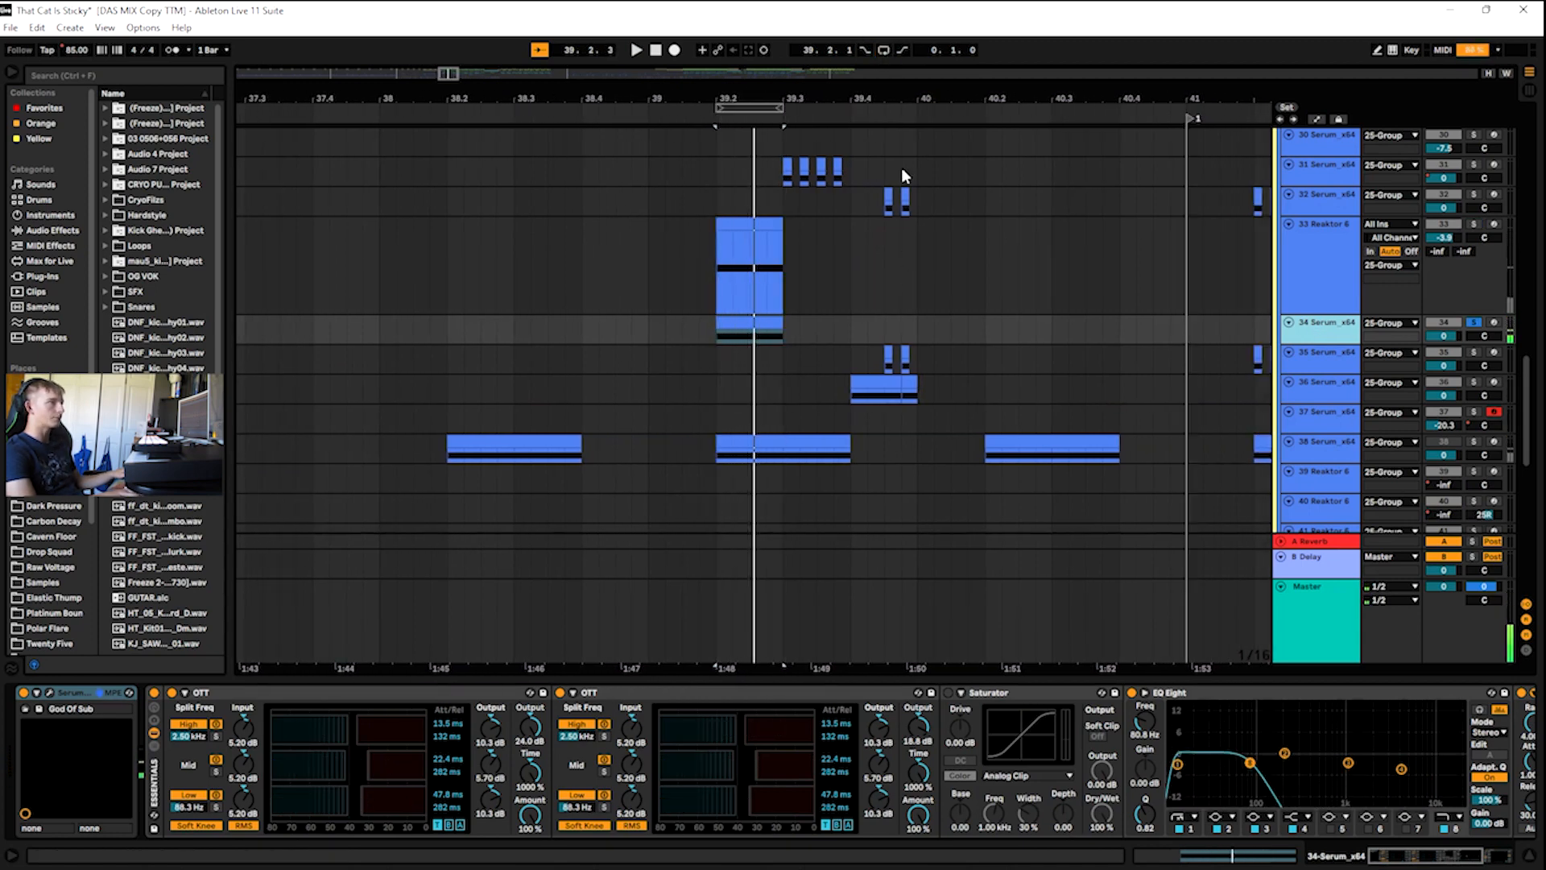
- Solo Serum track 30, move the solo to track 31, and play it from beat 39.2 with the loop off
scroll(831, 191, "up", 5)
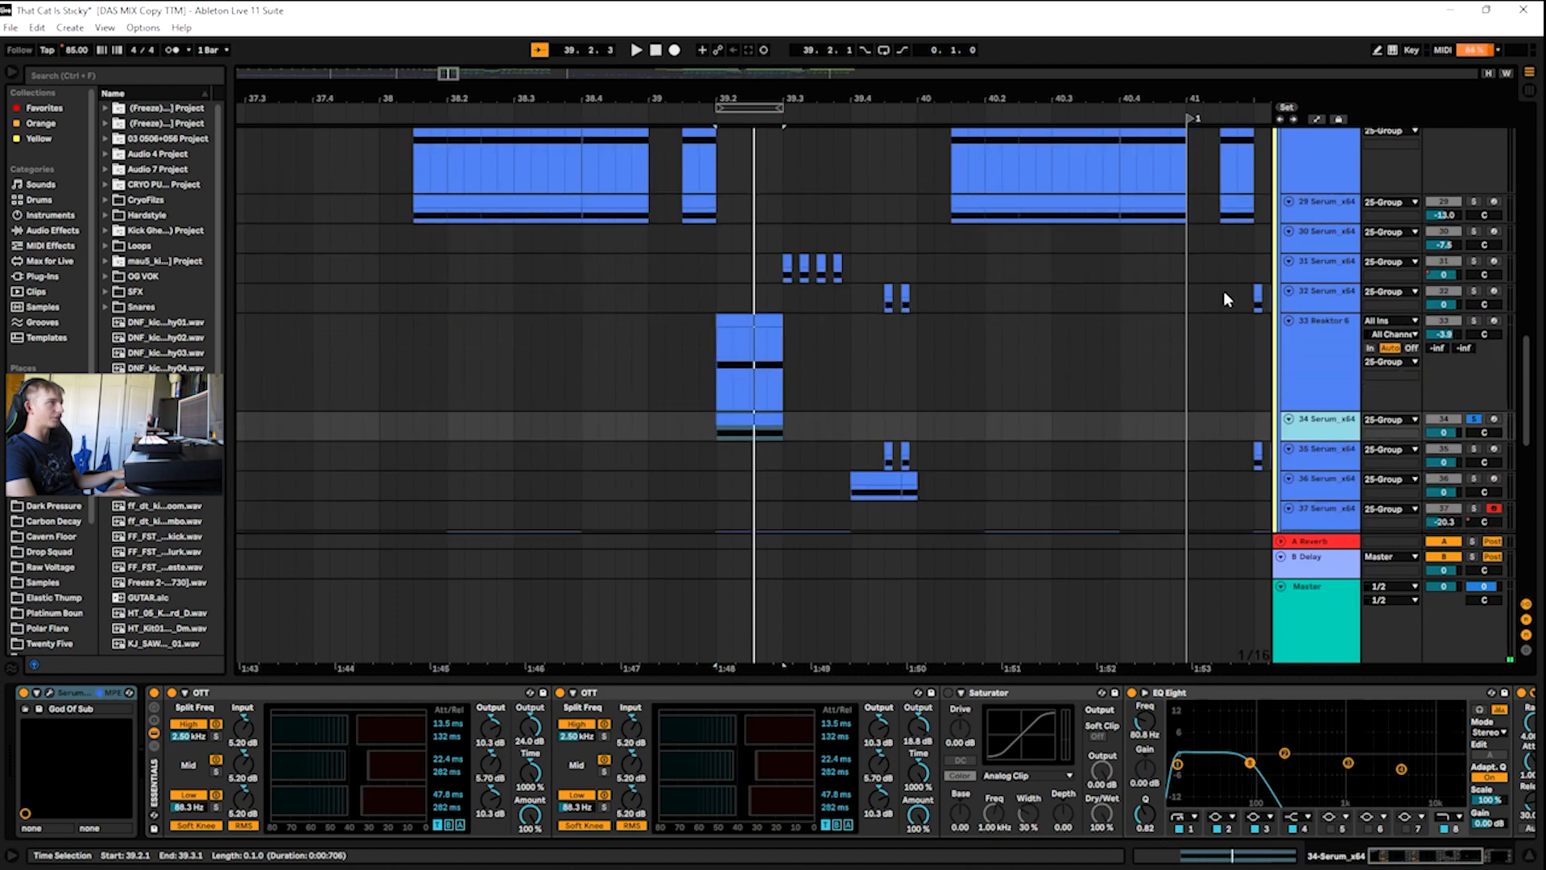
left_click(1313, 243)
left_click(767, 113)
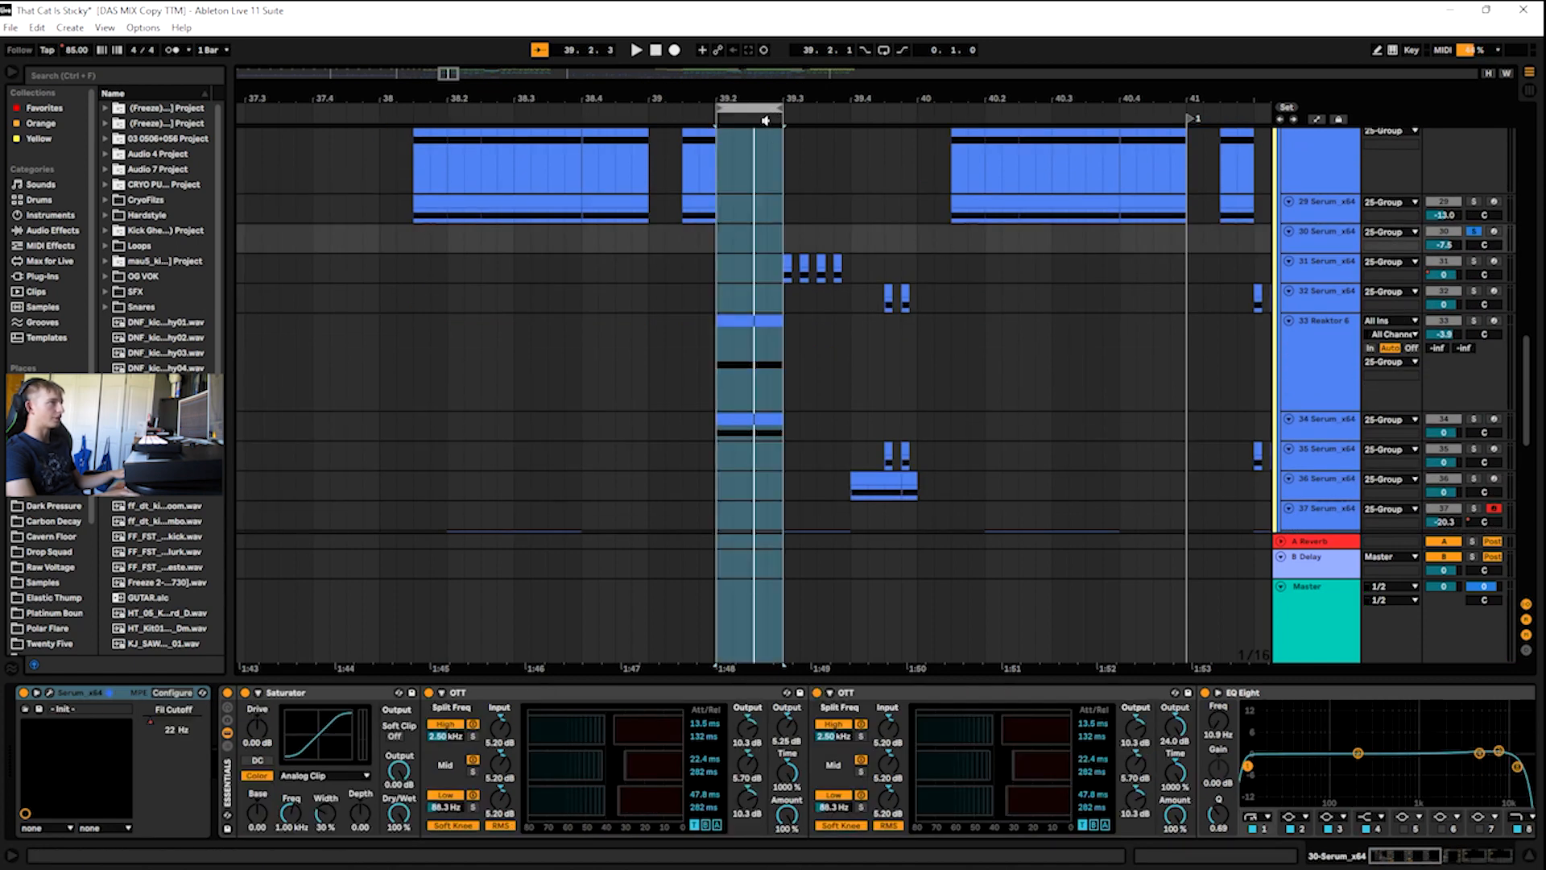
key("space")
left_click(1358, 276)
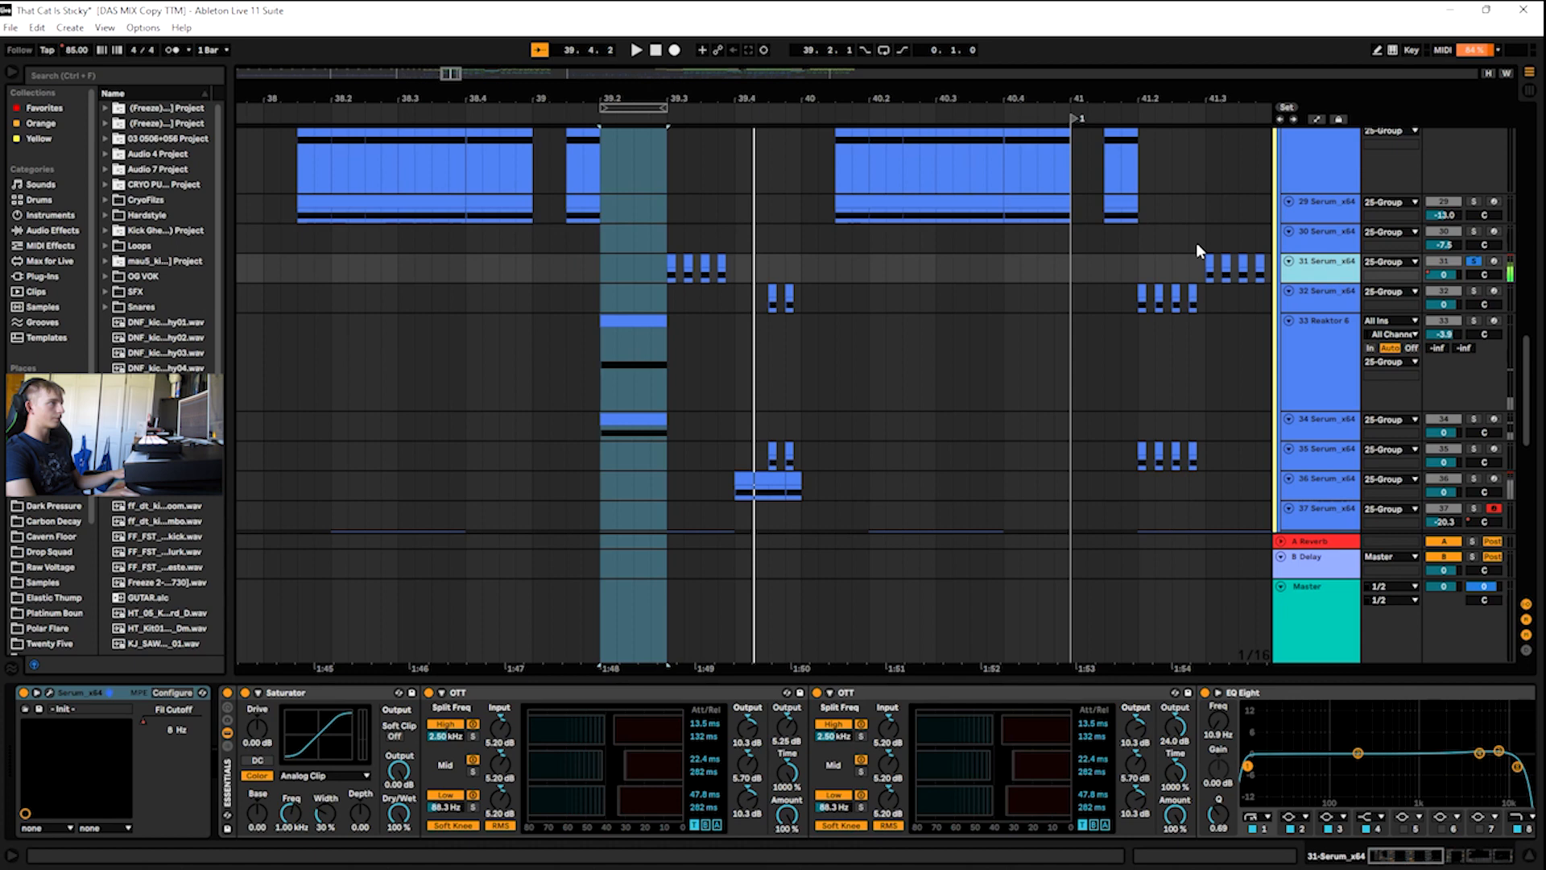
left_click(655, 119)
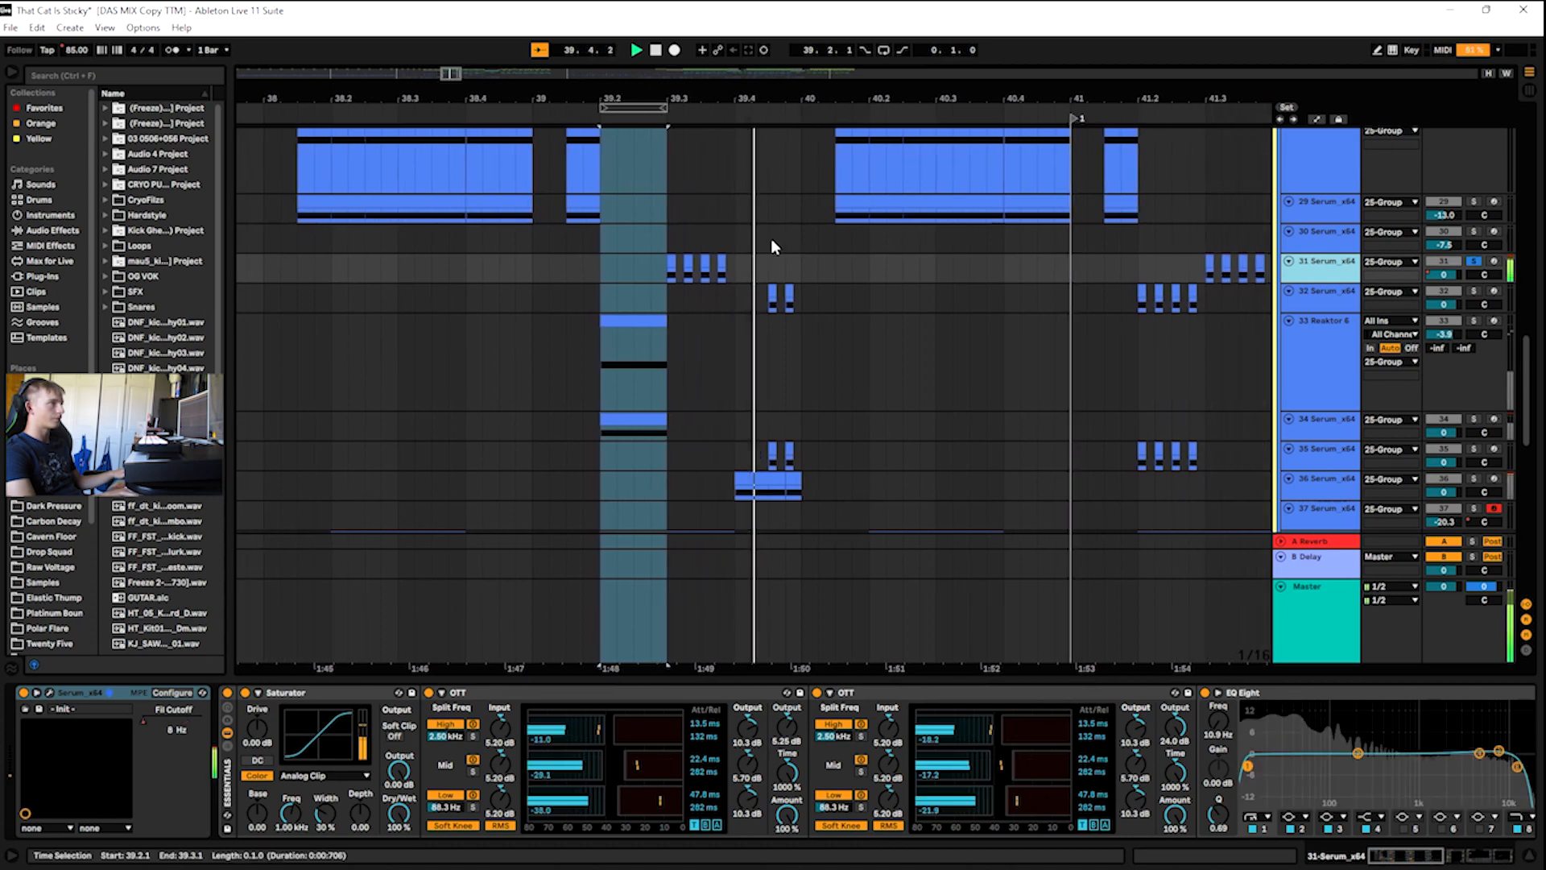
key("space")
left_click(615, 119)
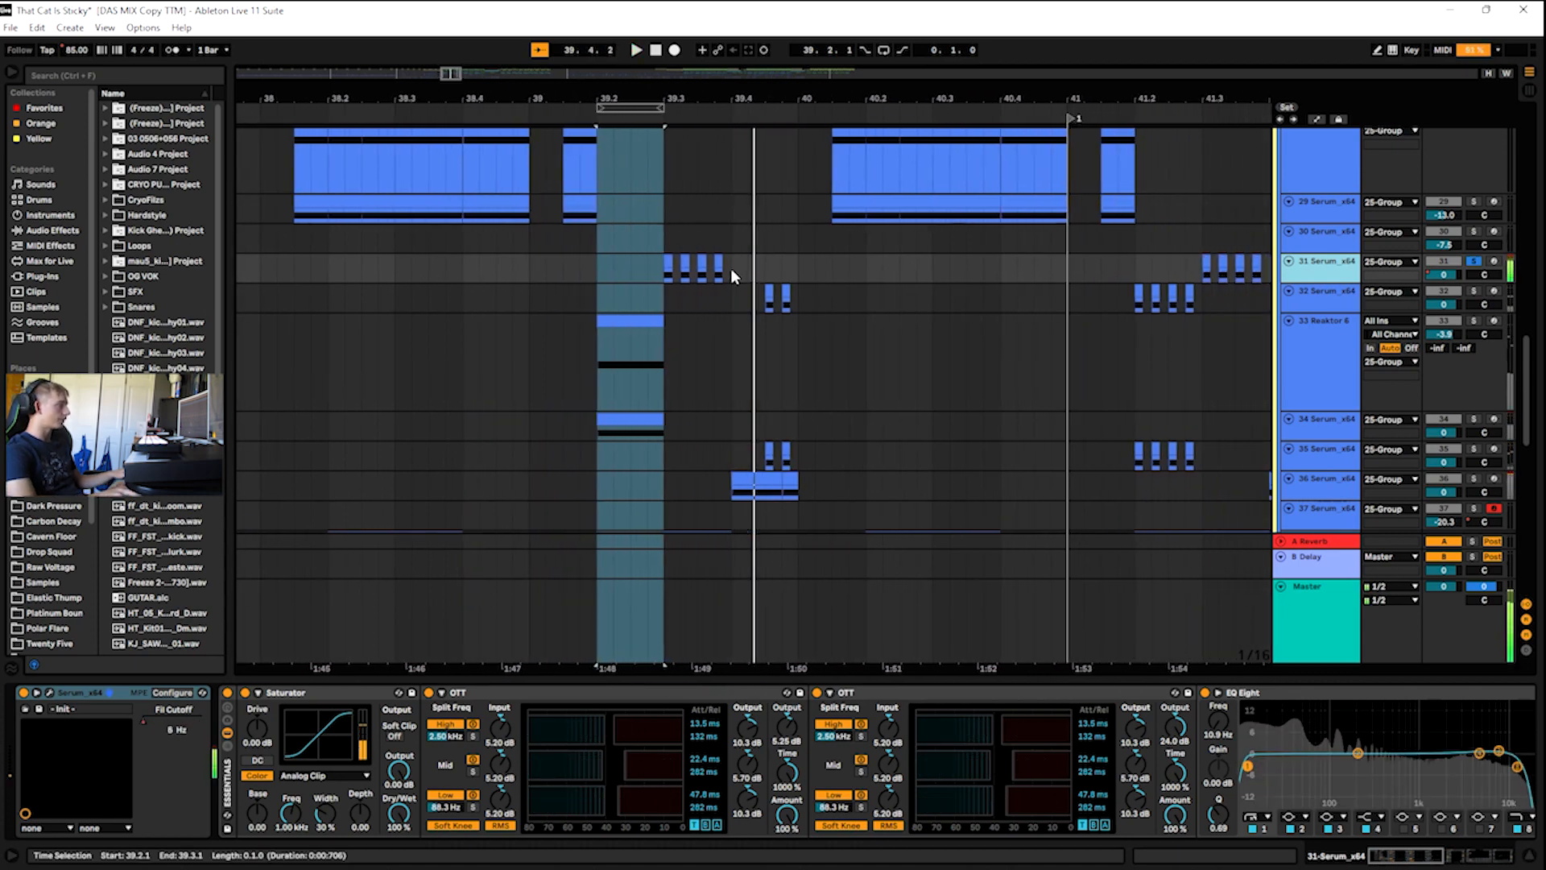
- Loop track 31's short clips from 39.3.1 to 39.4.1 and play them with only that track soloed
left_click(724, 268)
key("ctrl+l")
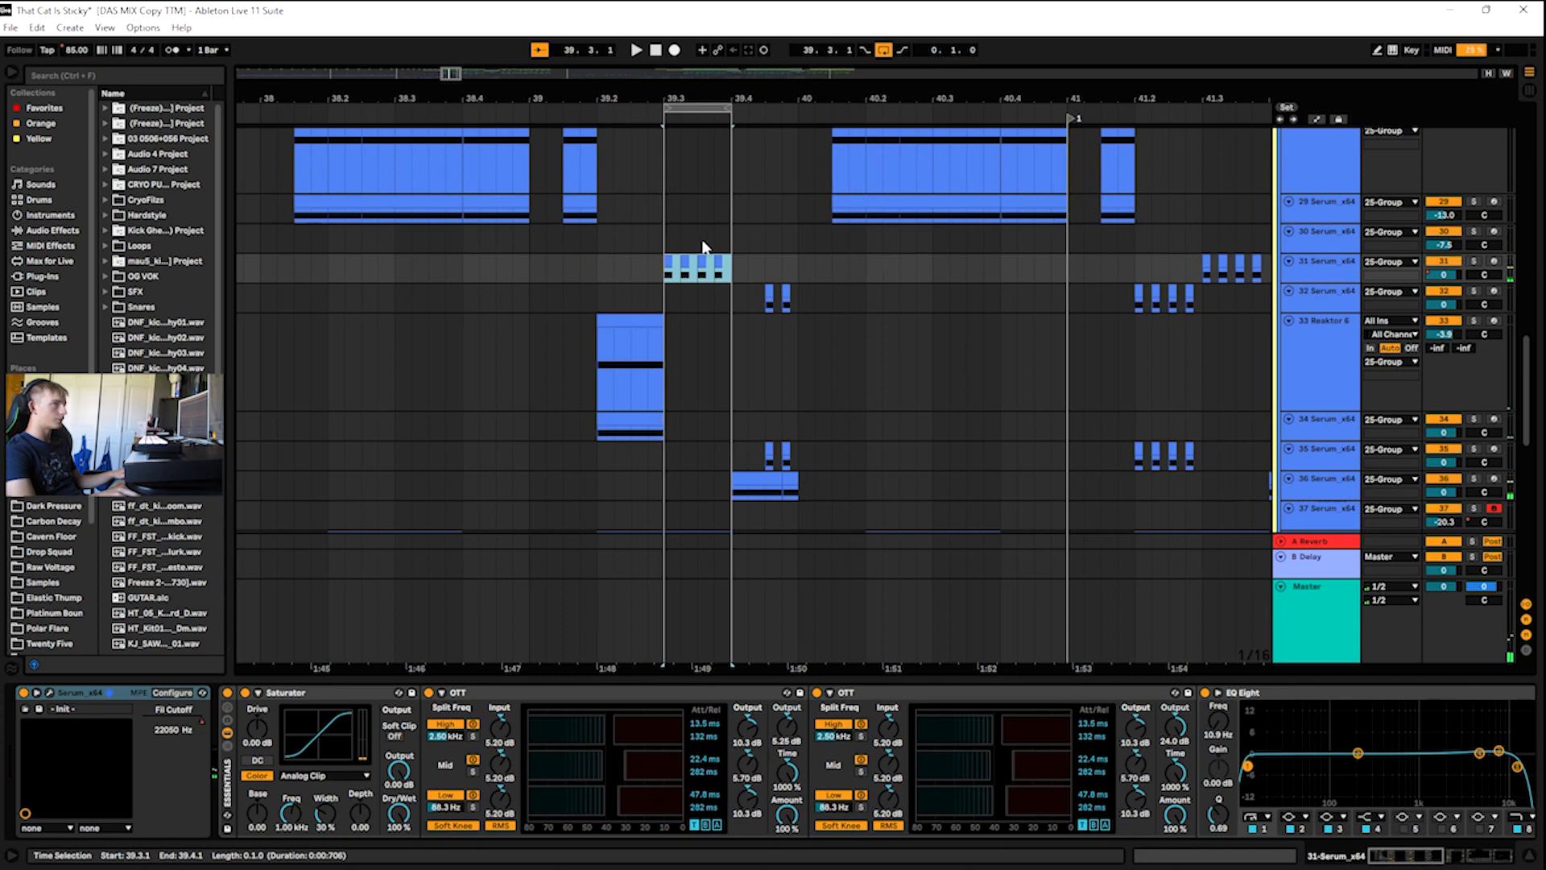
key("space")
key("s")
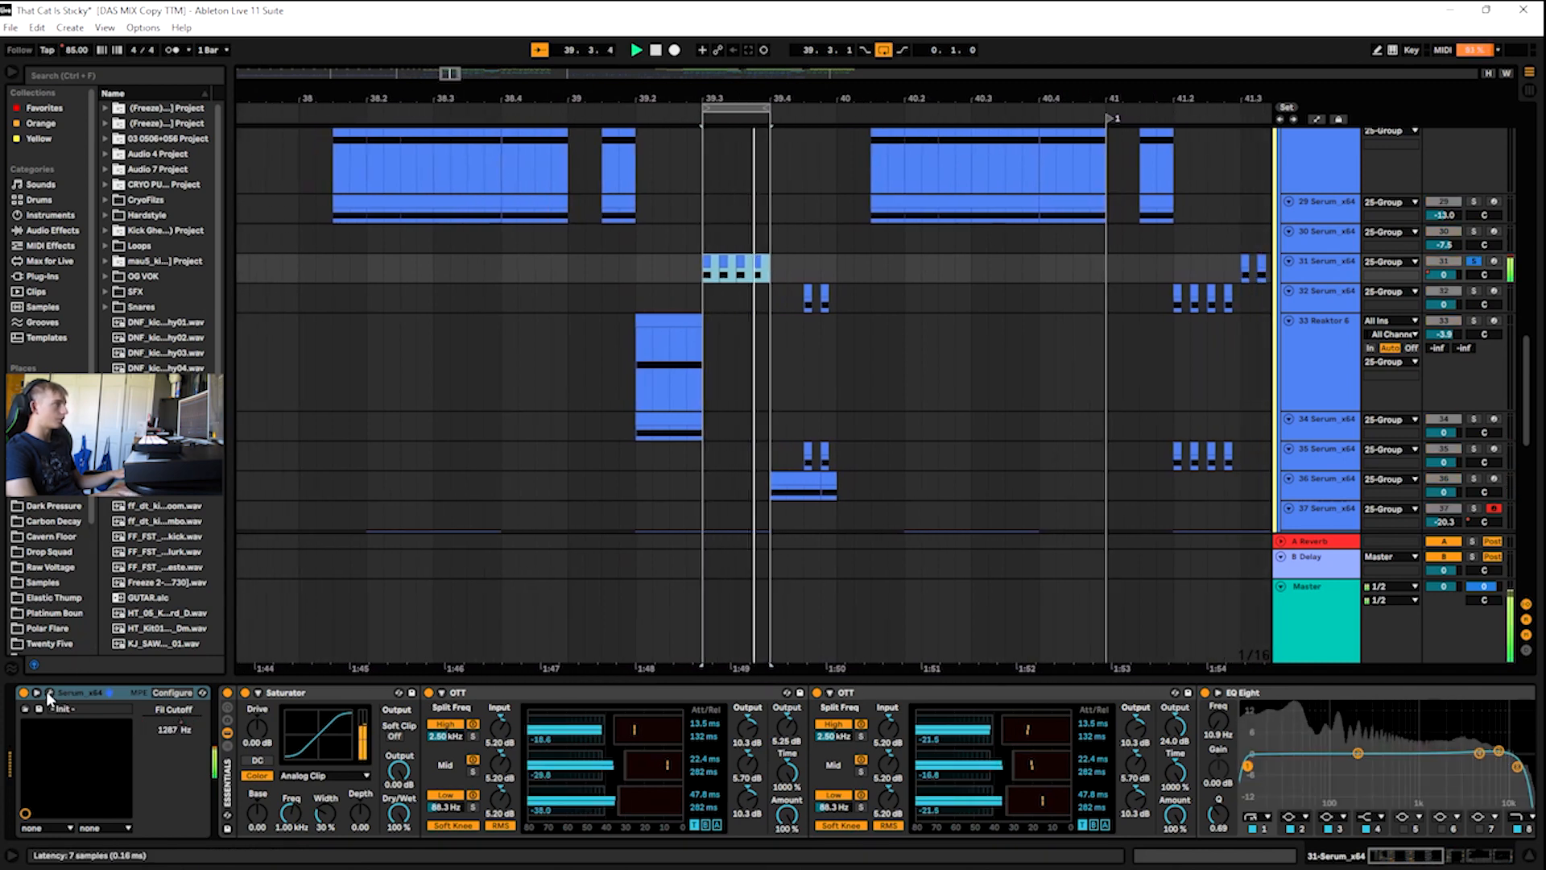
- Examine the oscillators and Combs filter in track 31's Serum while the loop plays, then stop playback and close the plugin
left_click(48, 692)
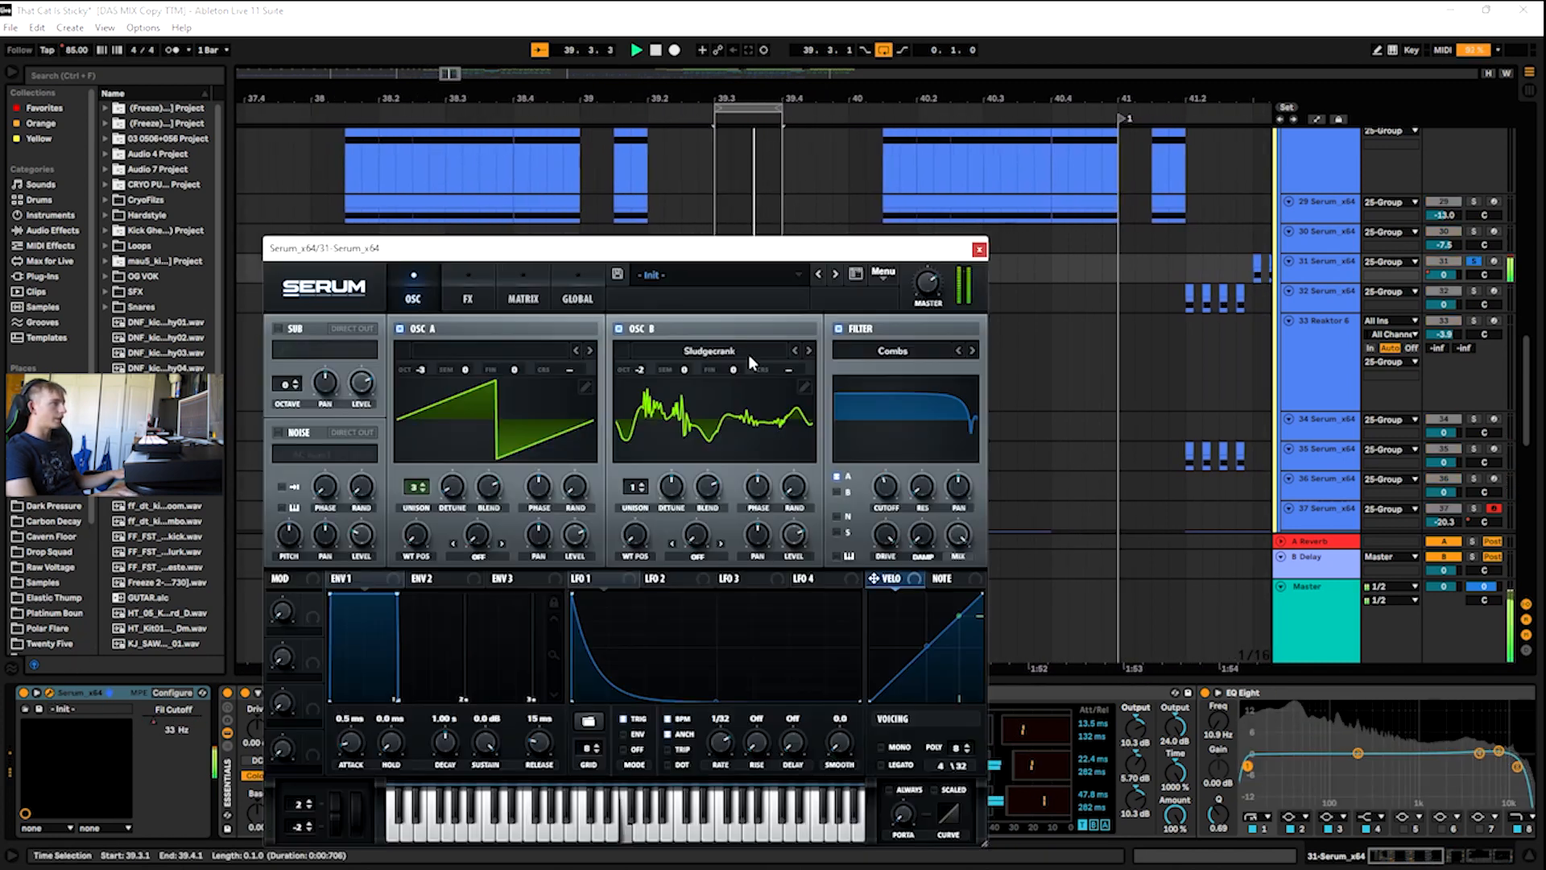
left_click_drag(665, 245, 745, 271)
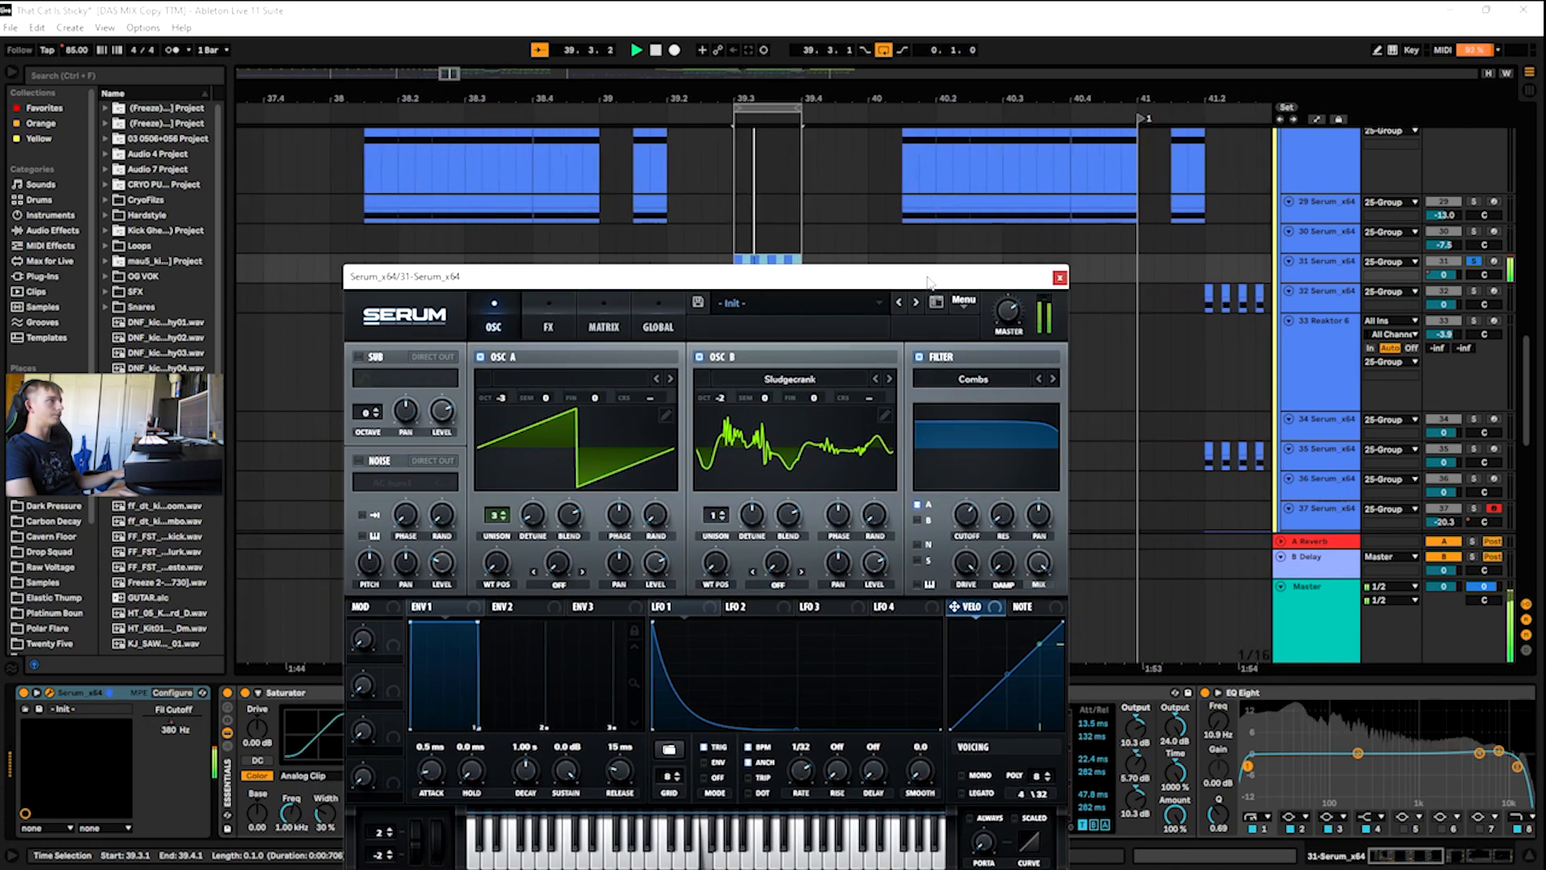
left_click_drag(1028, 285, 1067, 205)
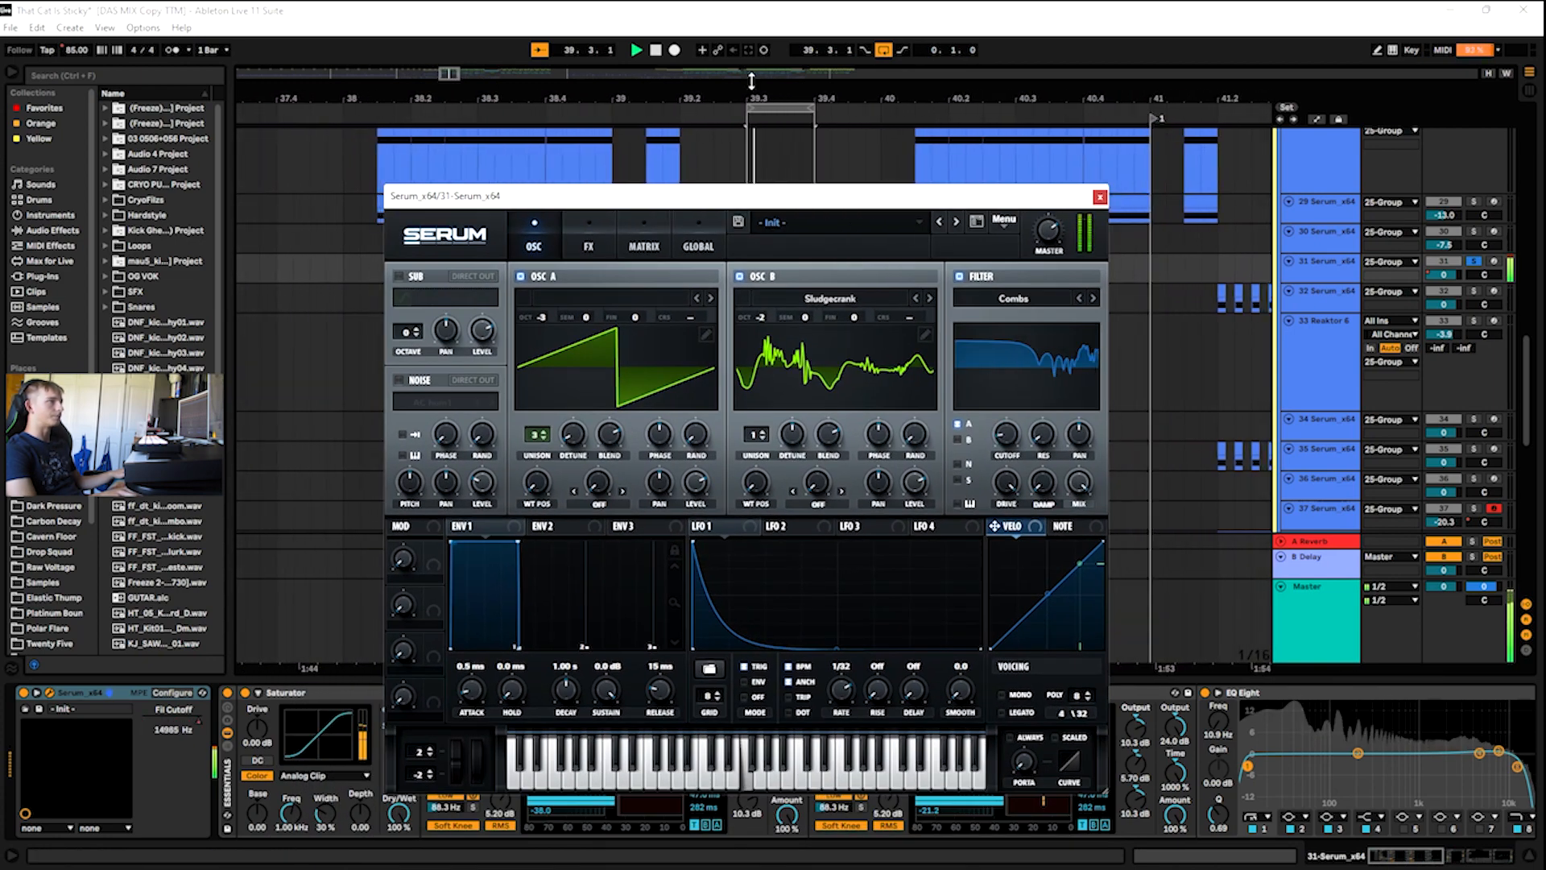
key("space")
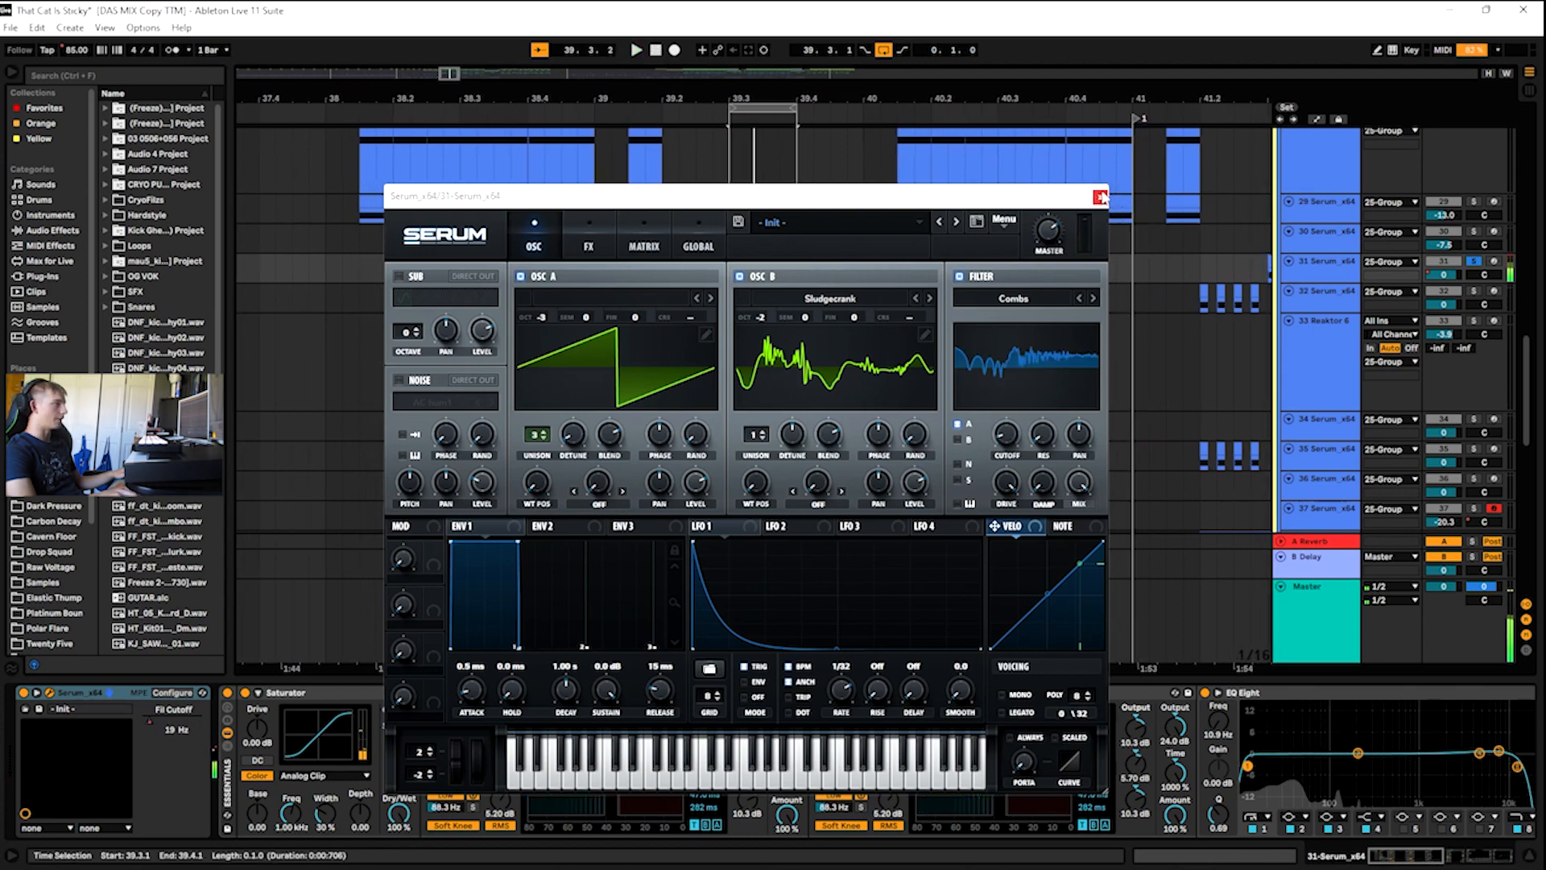
left_click(1100, 195)
- Open Serum on track 28 to compare its oscillators and filter with track 31's, and close it
left_click(1291, 171)
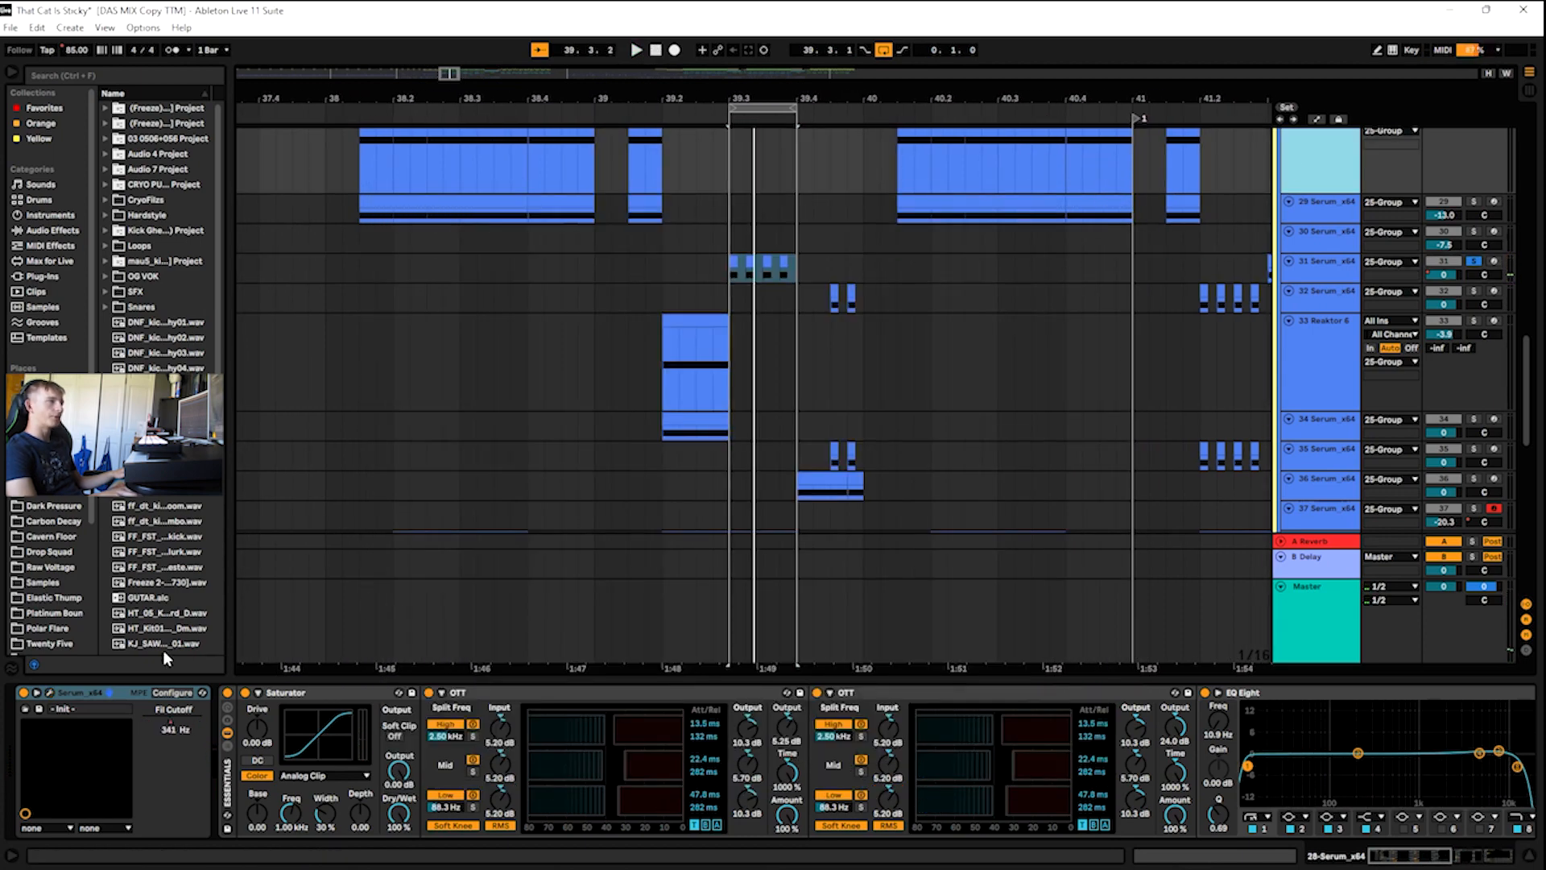
left_click(50, 691)
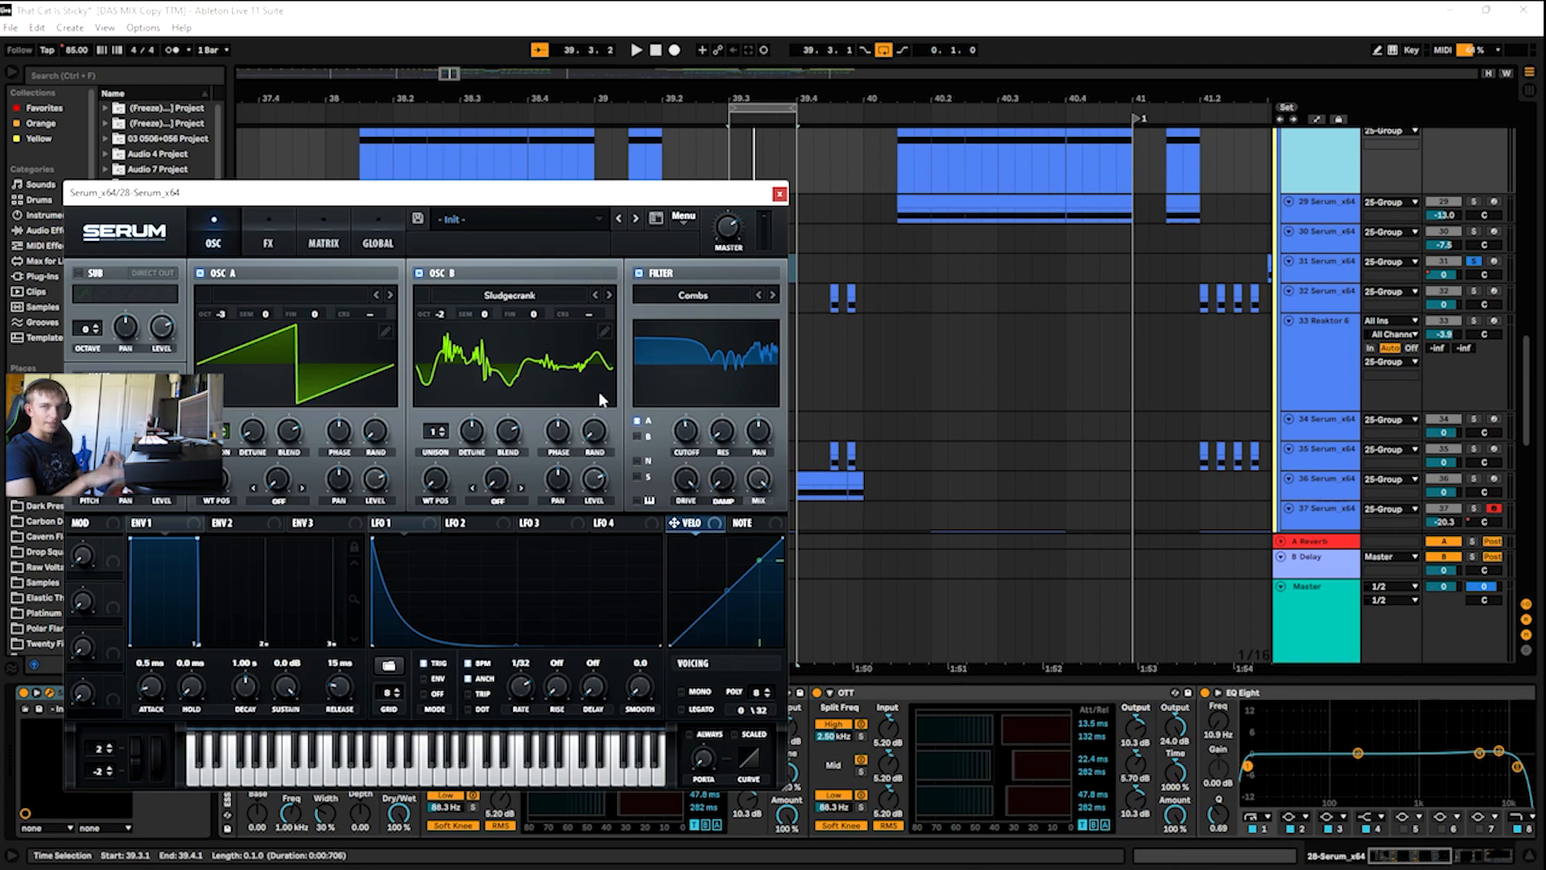
left_click(780, 193)
scroll(1039, 252, "up", 2)
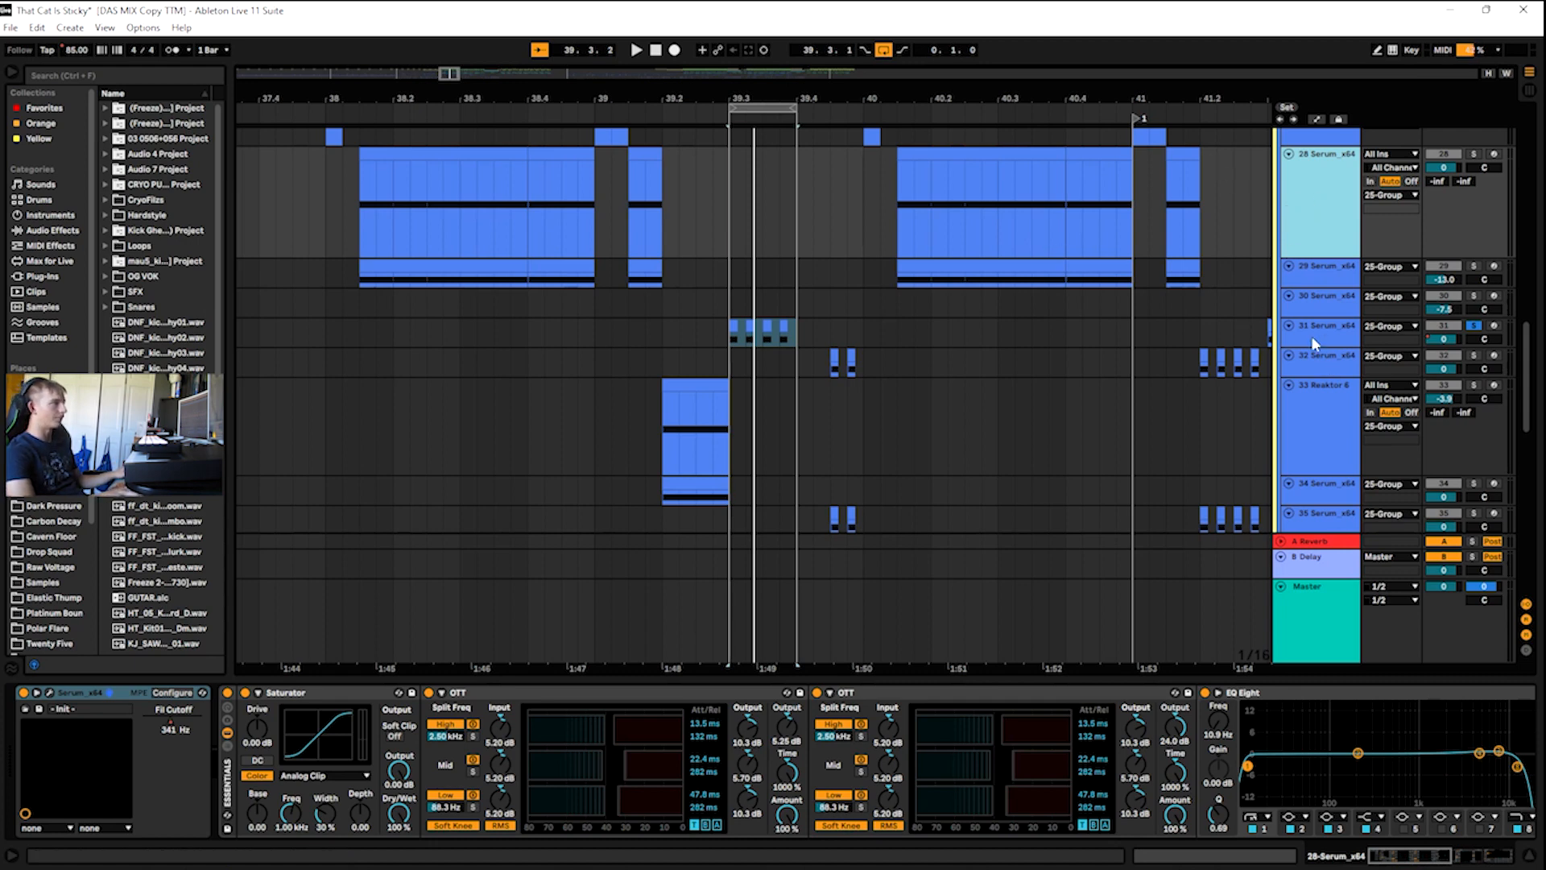
- Reselect track 31's four short clips from 39.3.1 to 39.4.1 and loop that range again
left_click(792, 336)
left_click(734, 337)
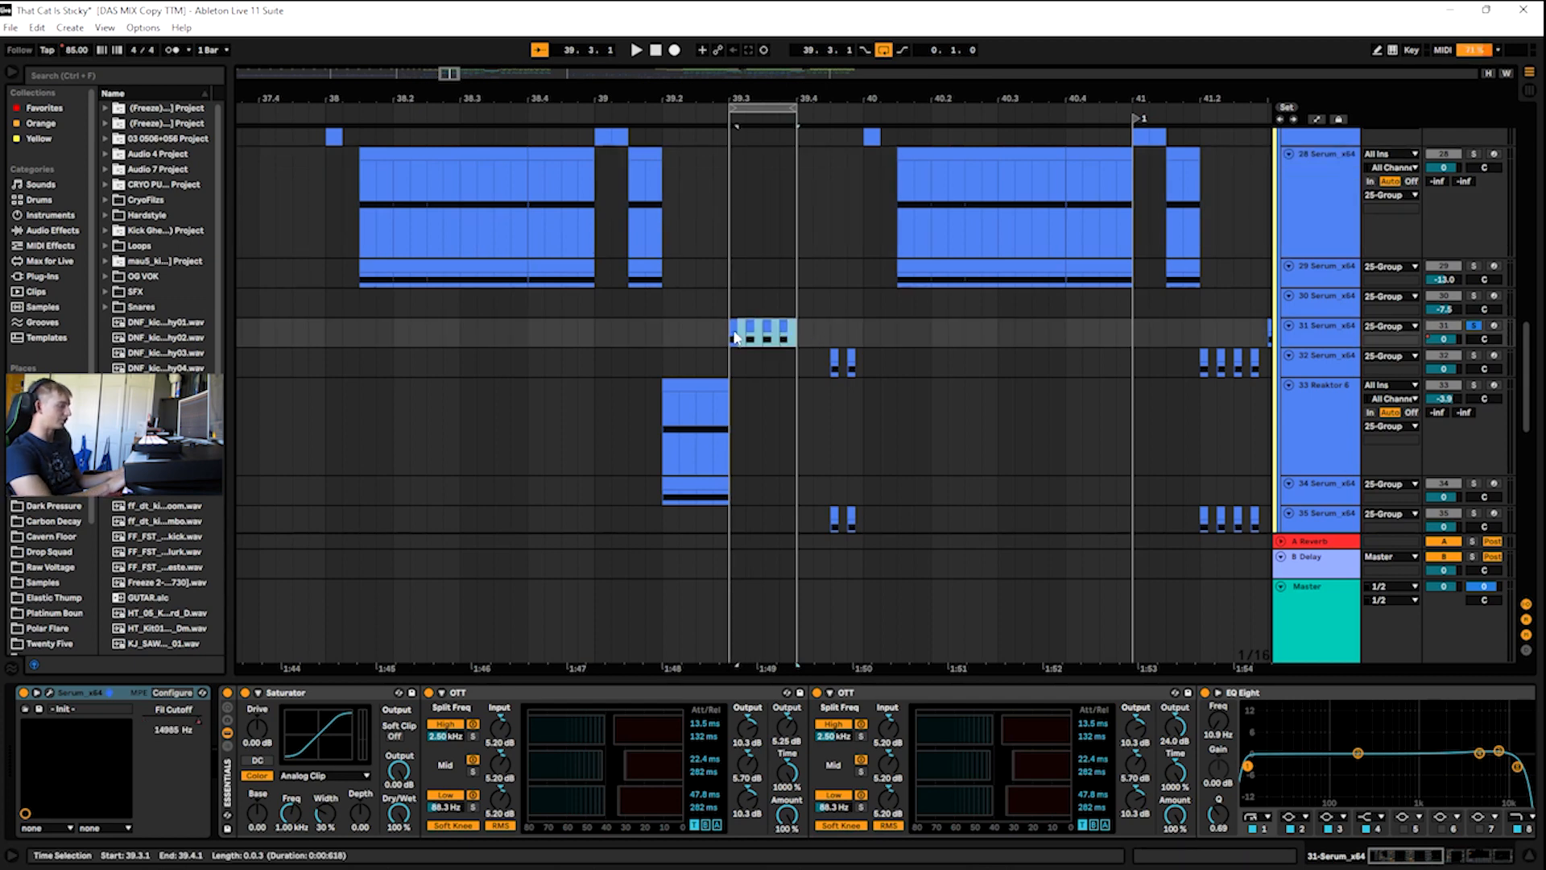
left_click_drag(734, 336, 725, 342)
key("ctrl+l")
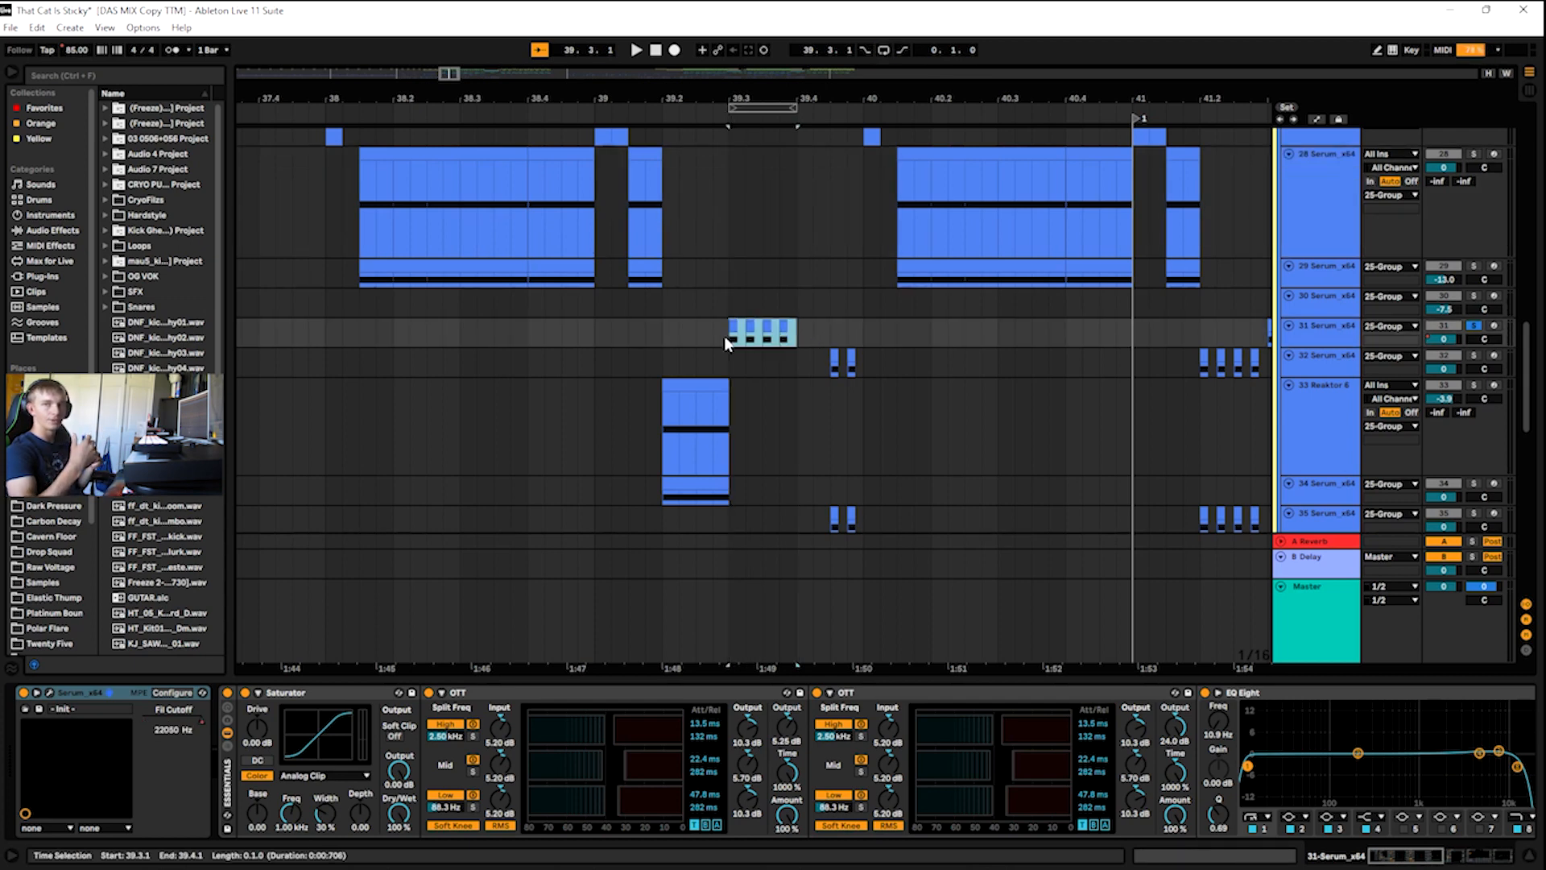
key("ctrl+l")
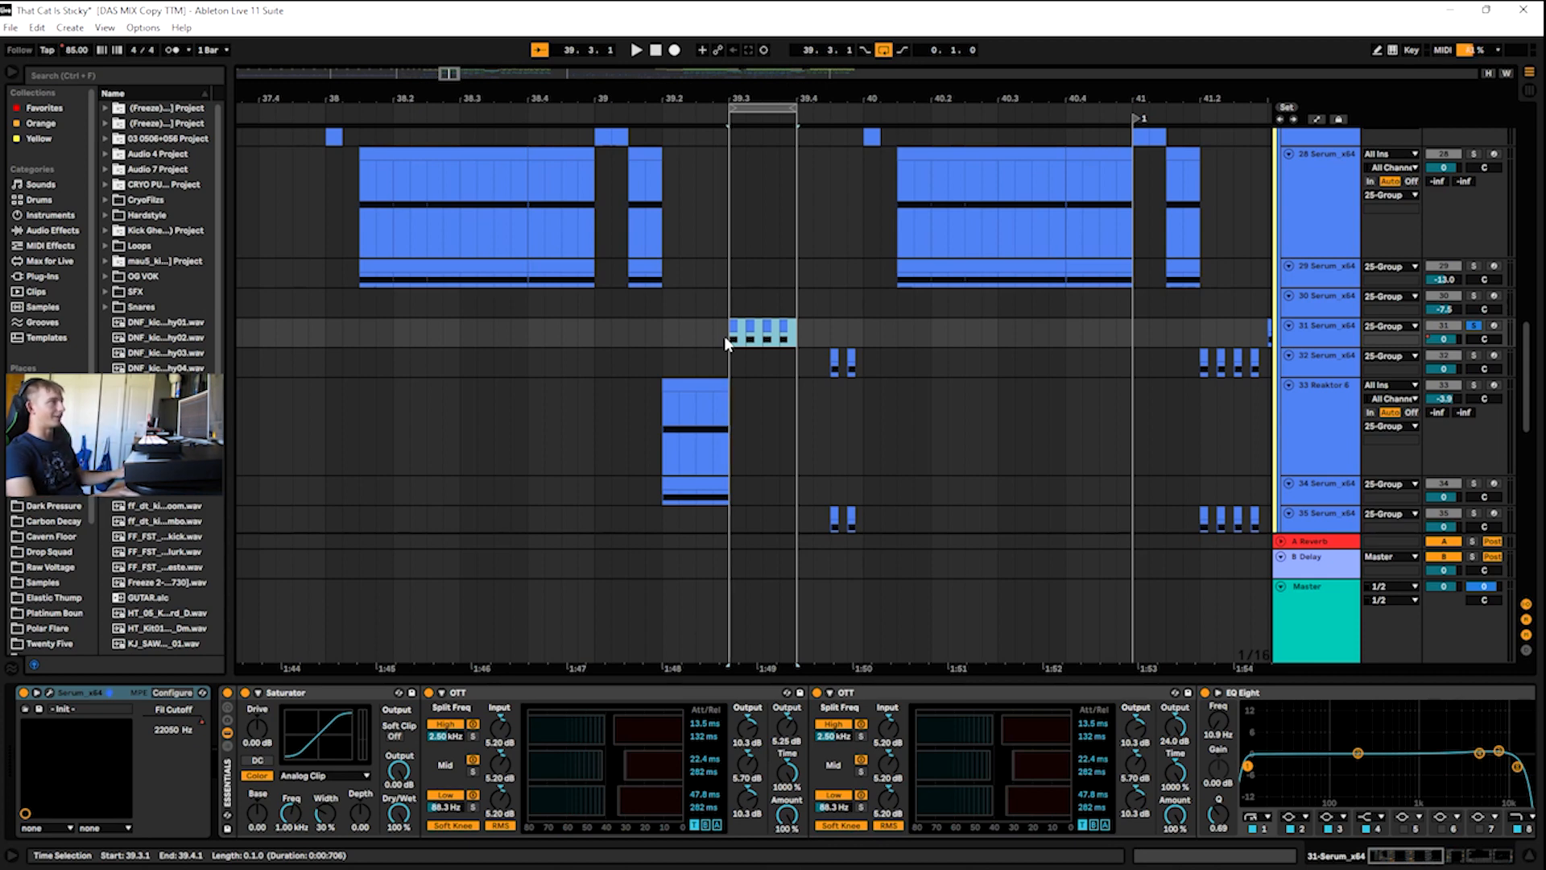
- Solo Serum track 28 and play its clips in bar 38 through to beat 39.2
left_click(1288, 204)
left_click(486, 120)
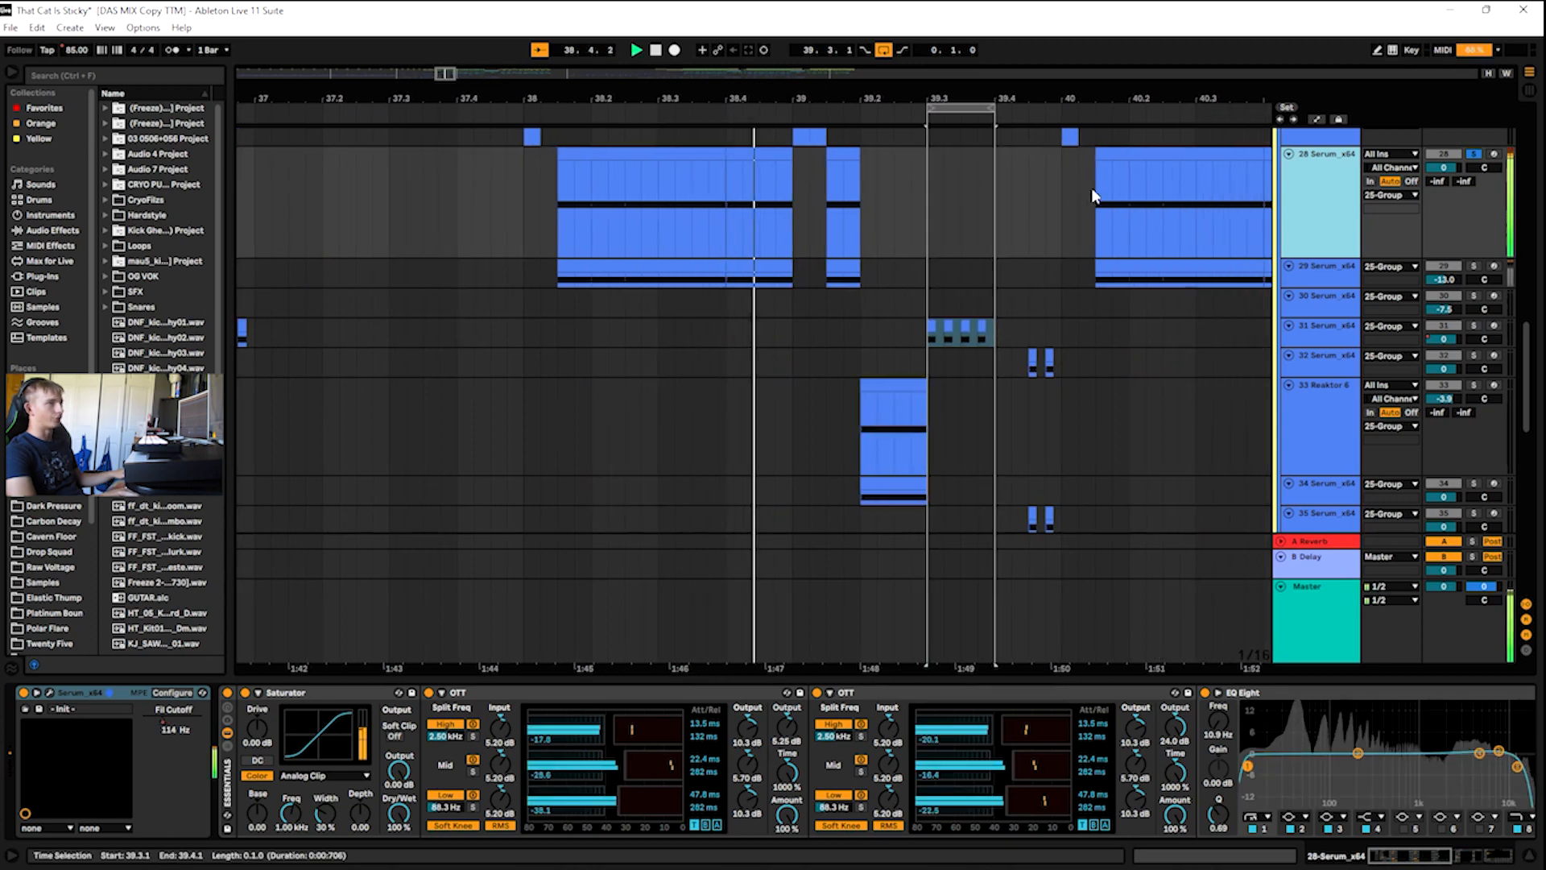
key("space")
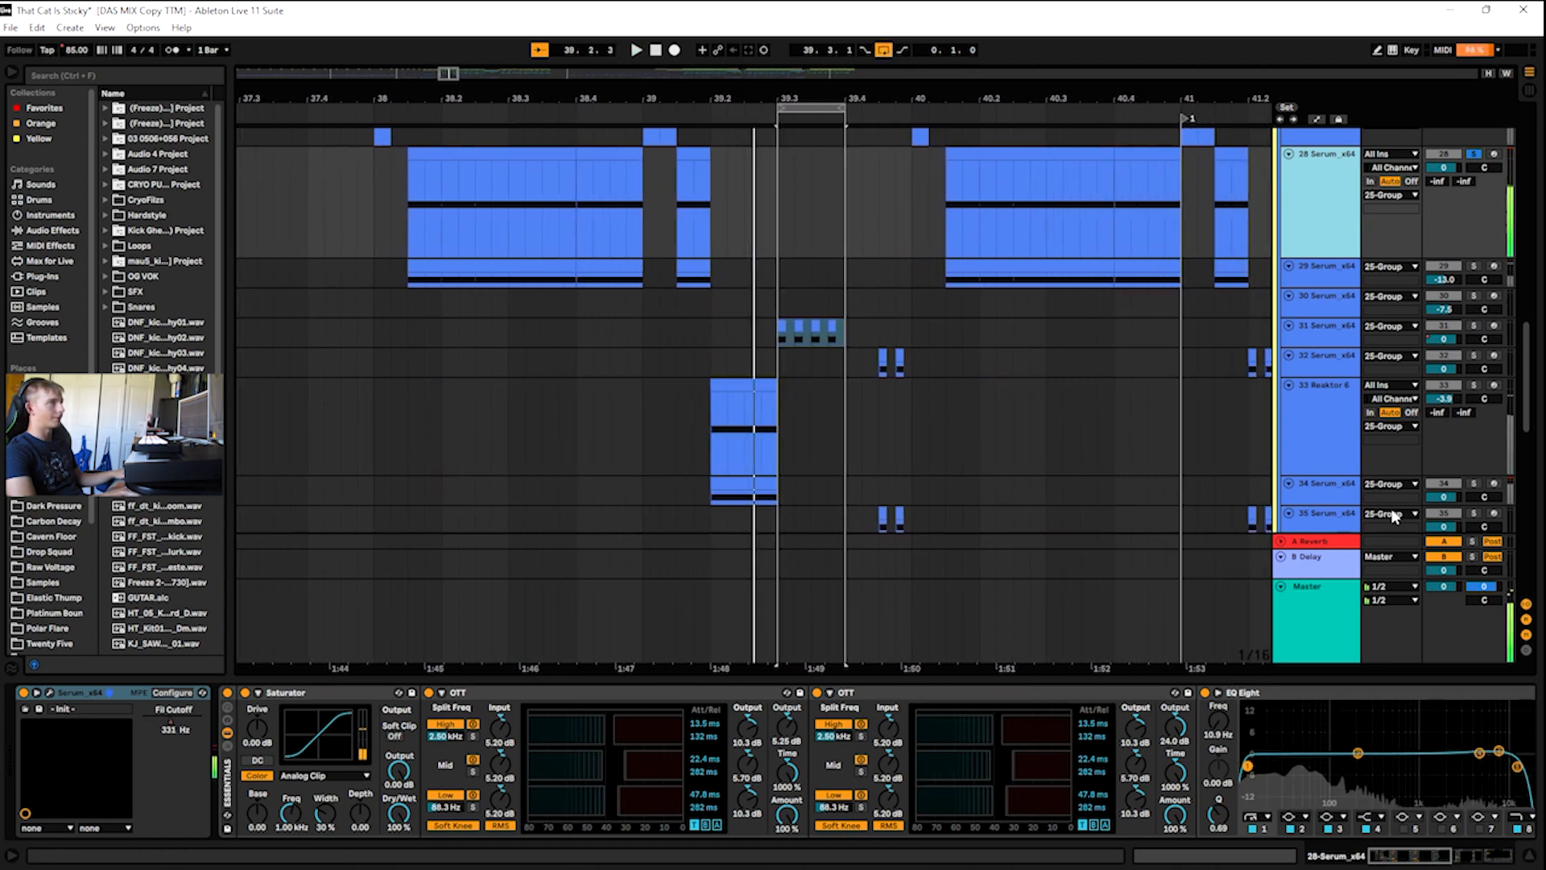
- Solo Serum track 31, play its 39.3 loop briefly, and review its oscillator and filter settings in Serum
left_click(1319, 340)
key("s")
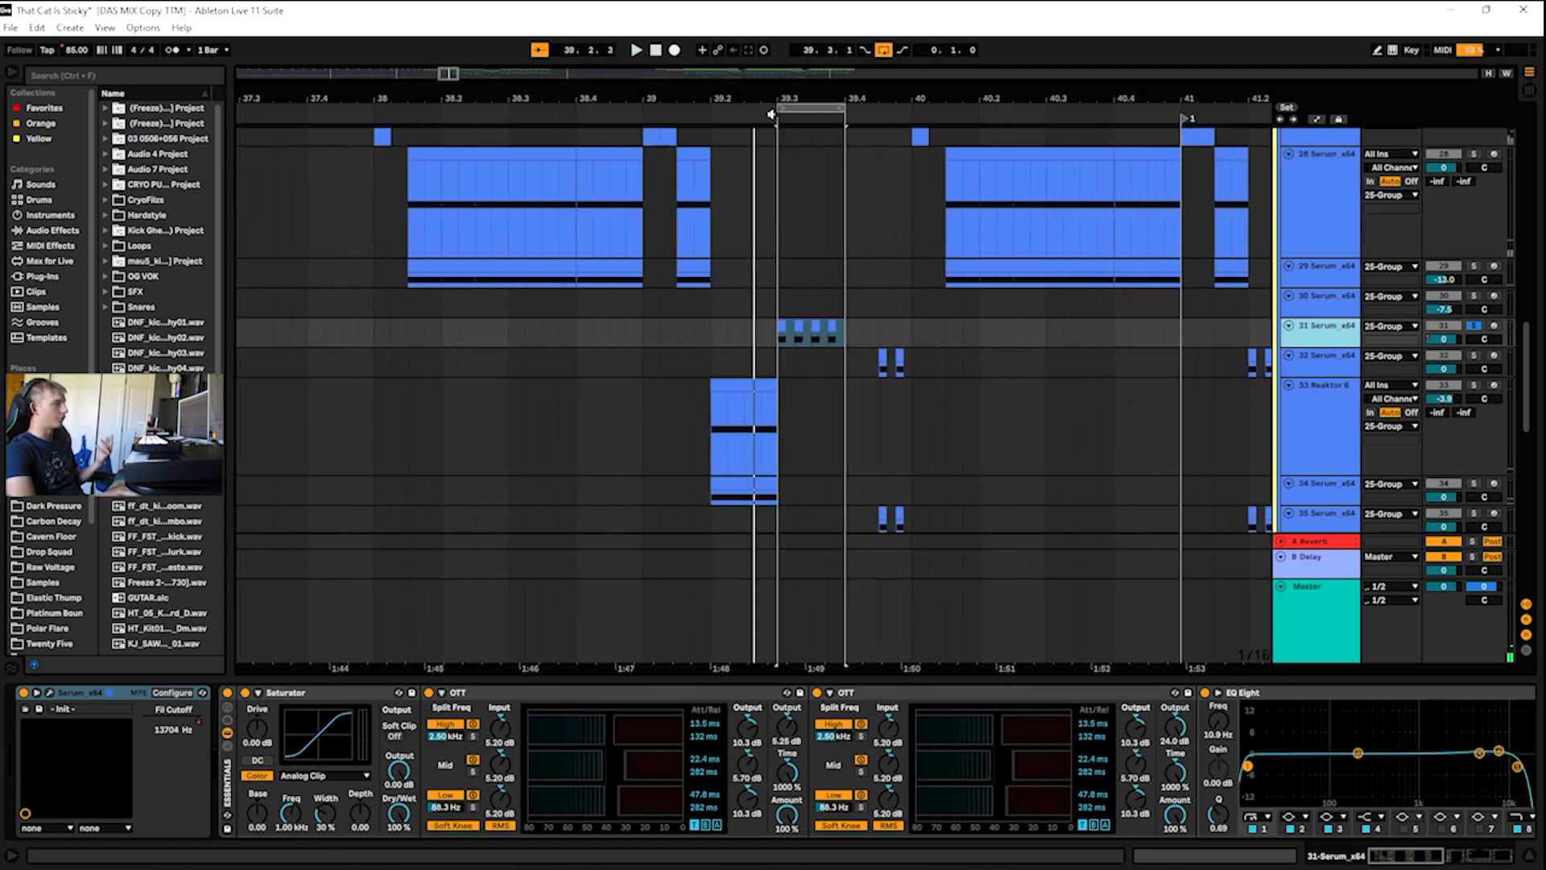
key("space")
key("space")
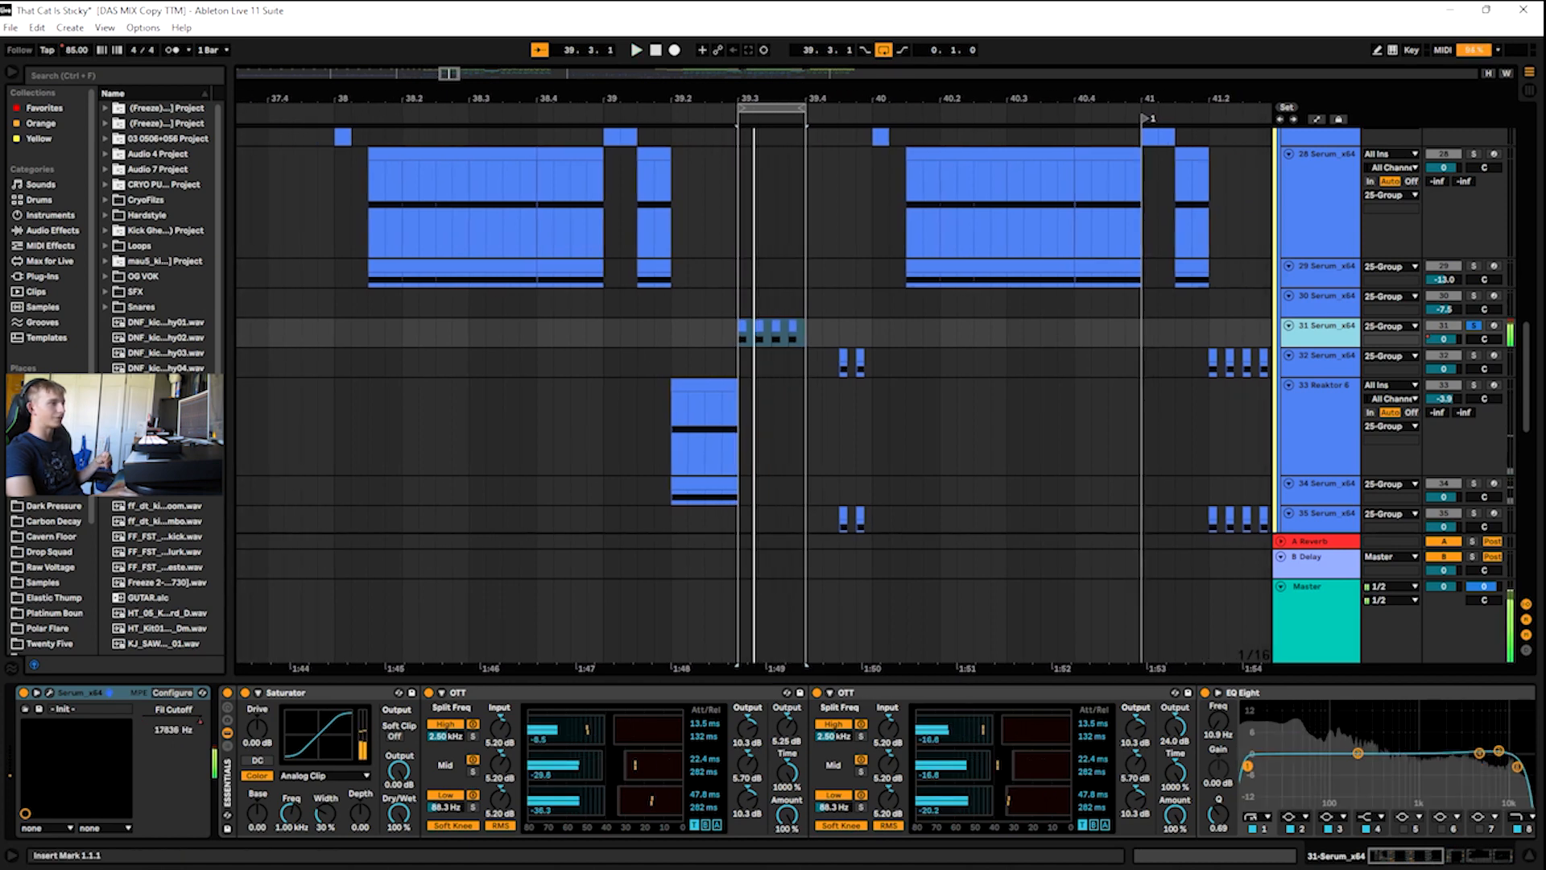
left_click(52, 692)
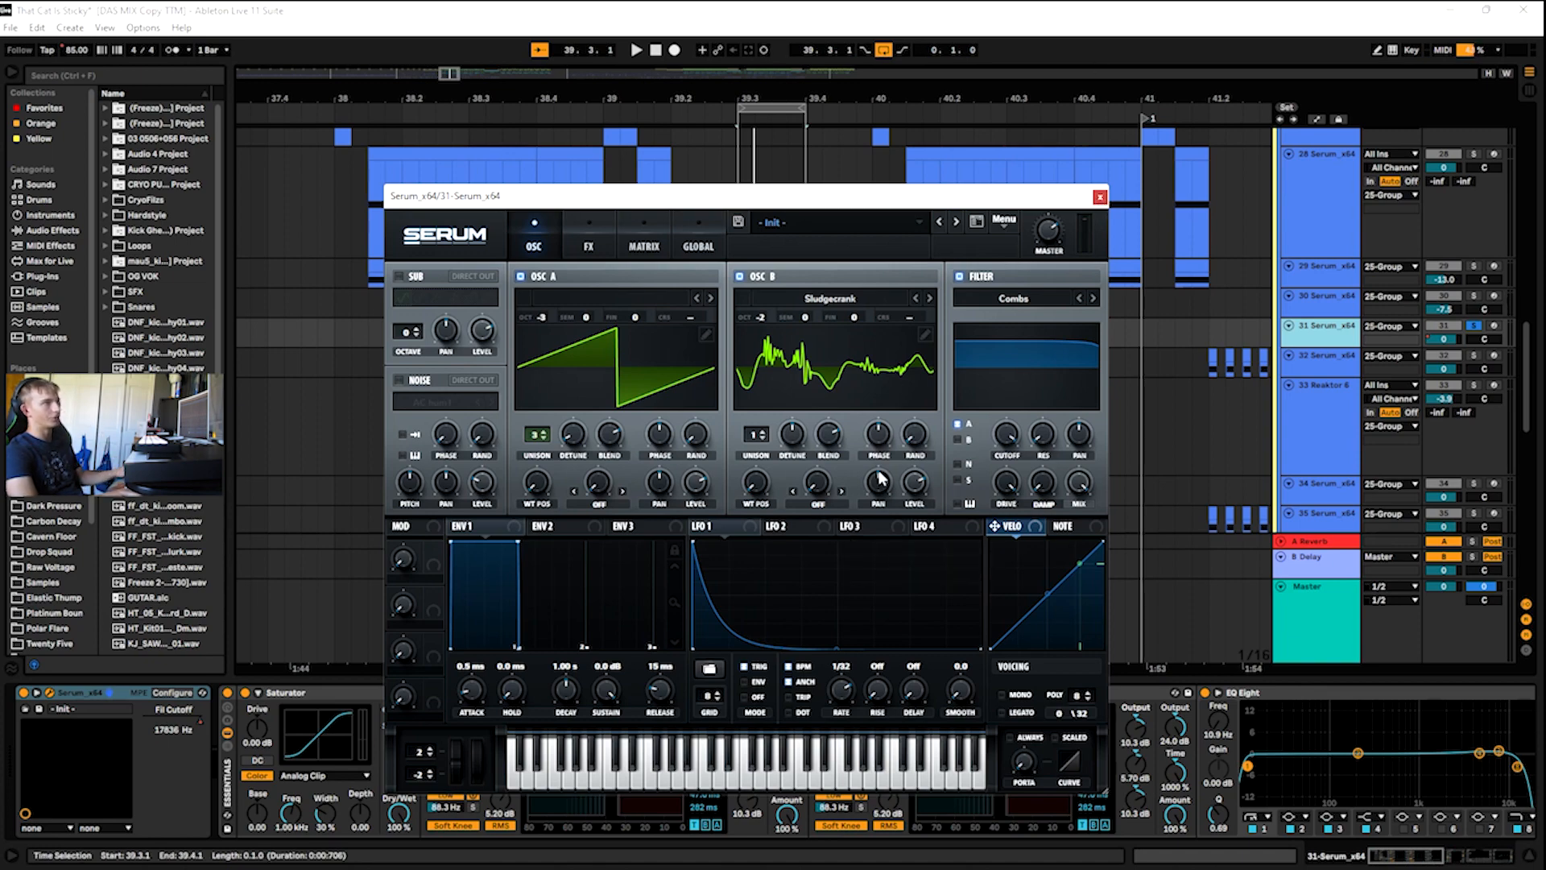
left_click(1100, 197)
- Compare the device chains of Serum tracks 28 and 31, and play track 31's 39.3 loop
left_click(1301, 184)
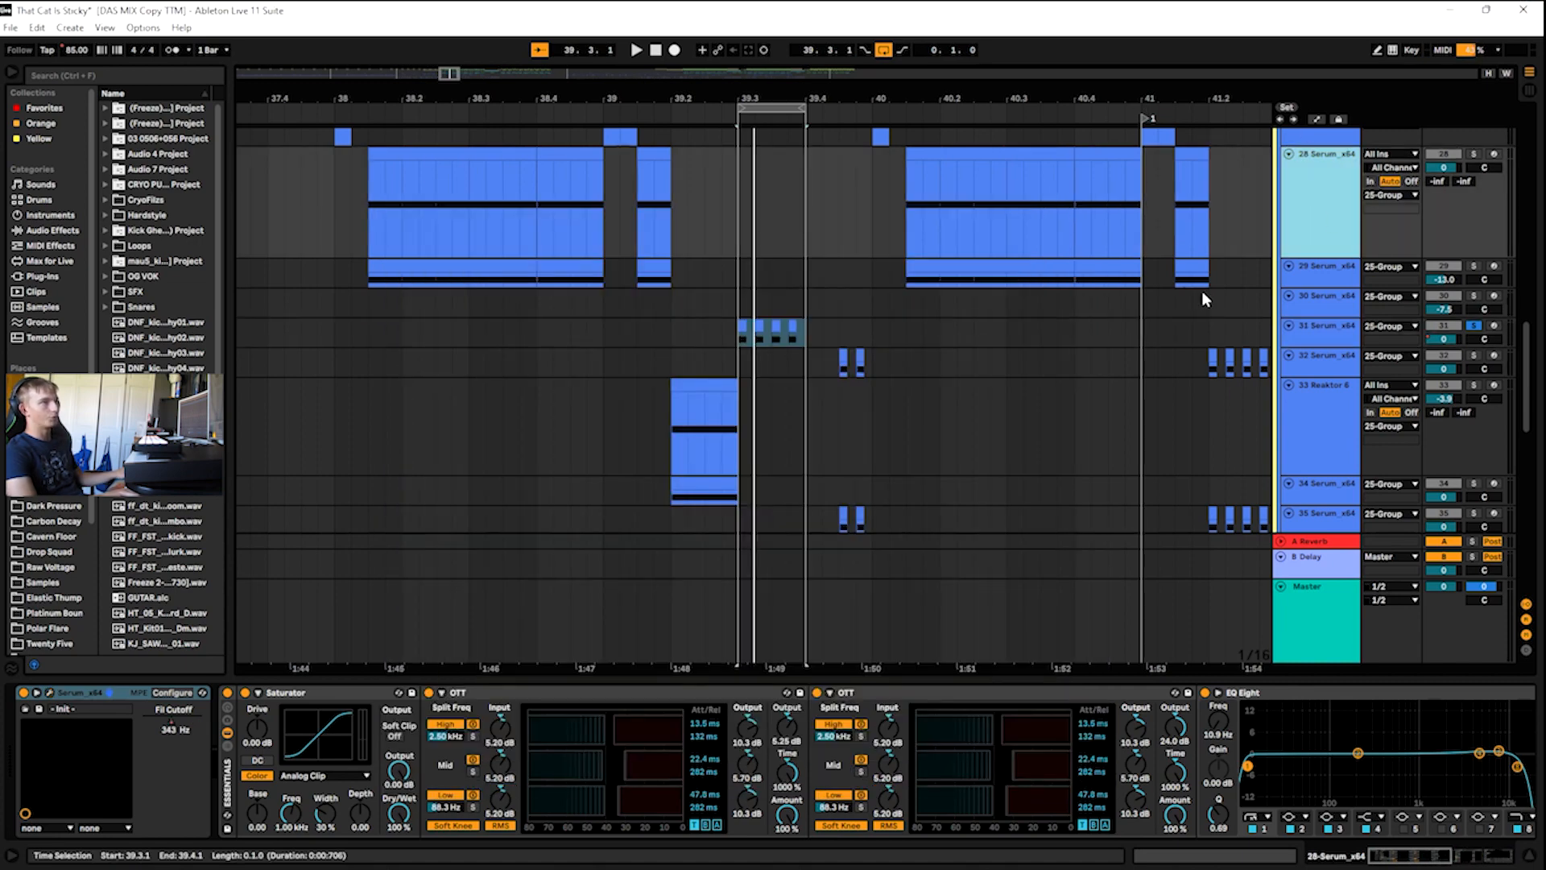
left_click(1296, 328)
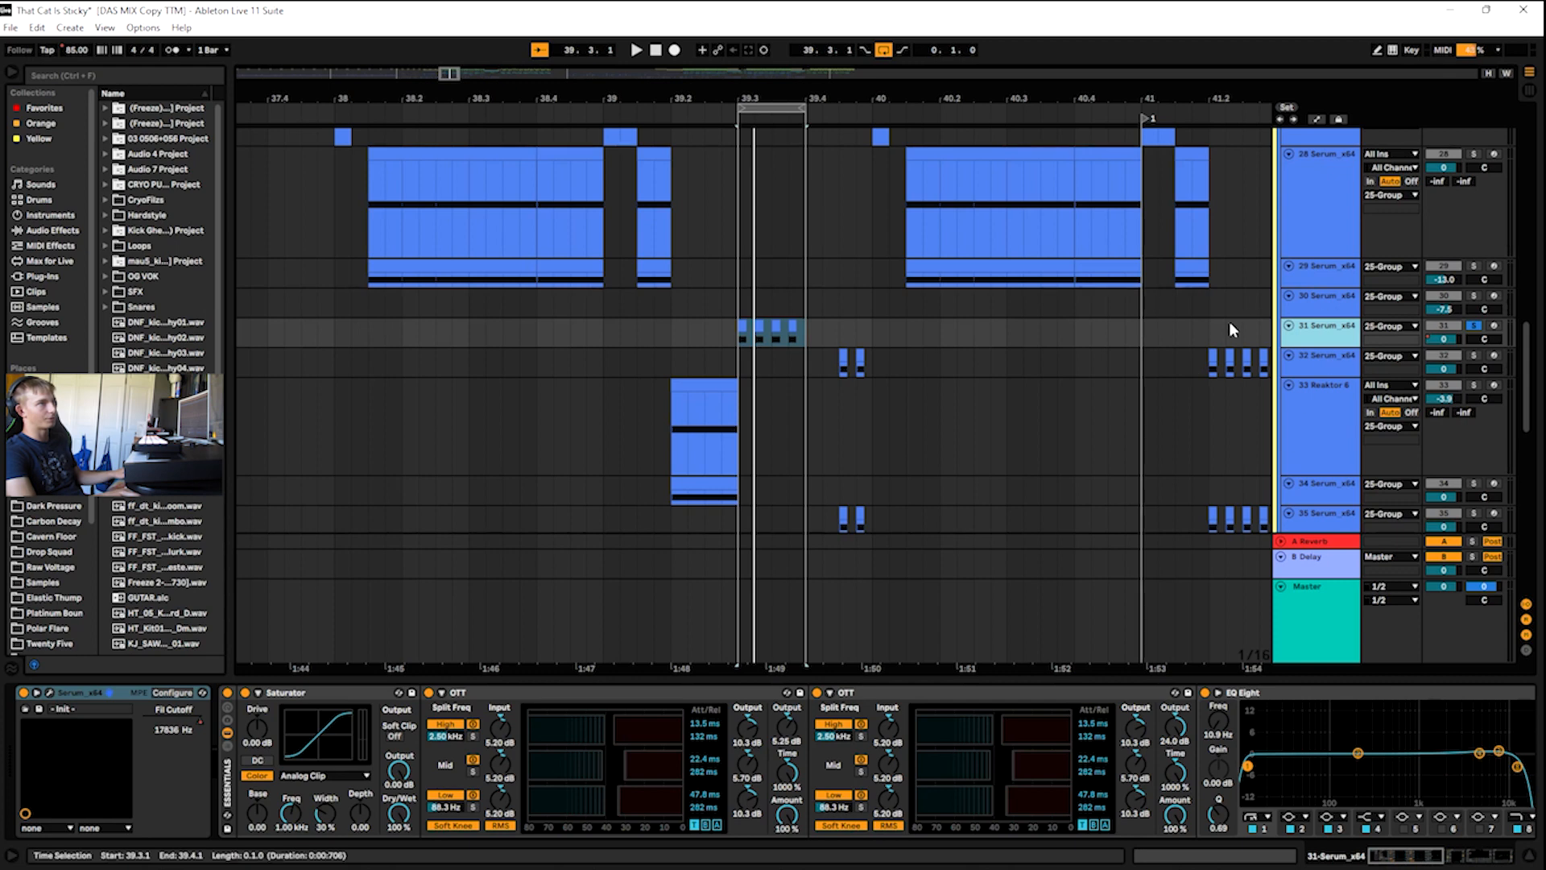
left_click(1316, 214)
left_click(1319, 329)
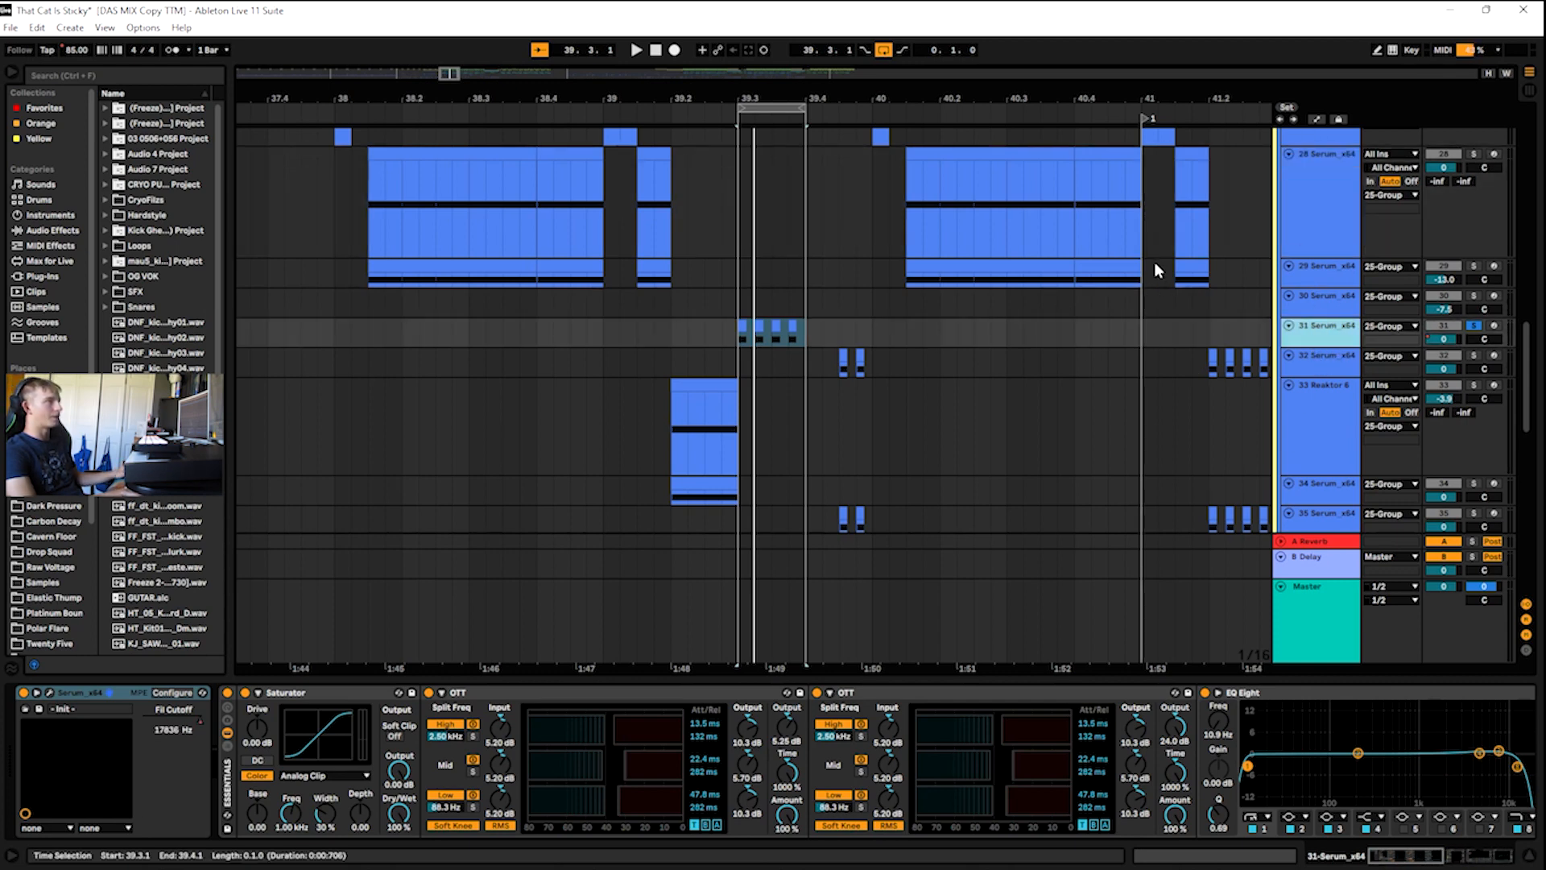
key("space")
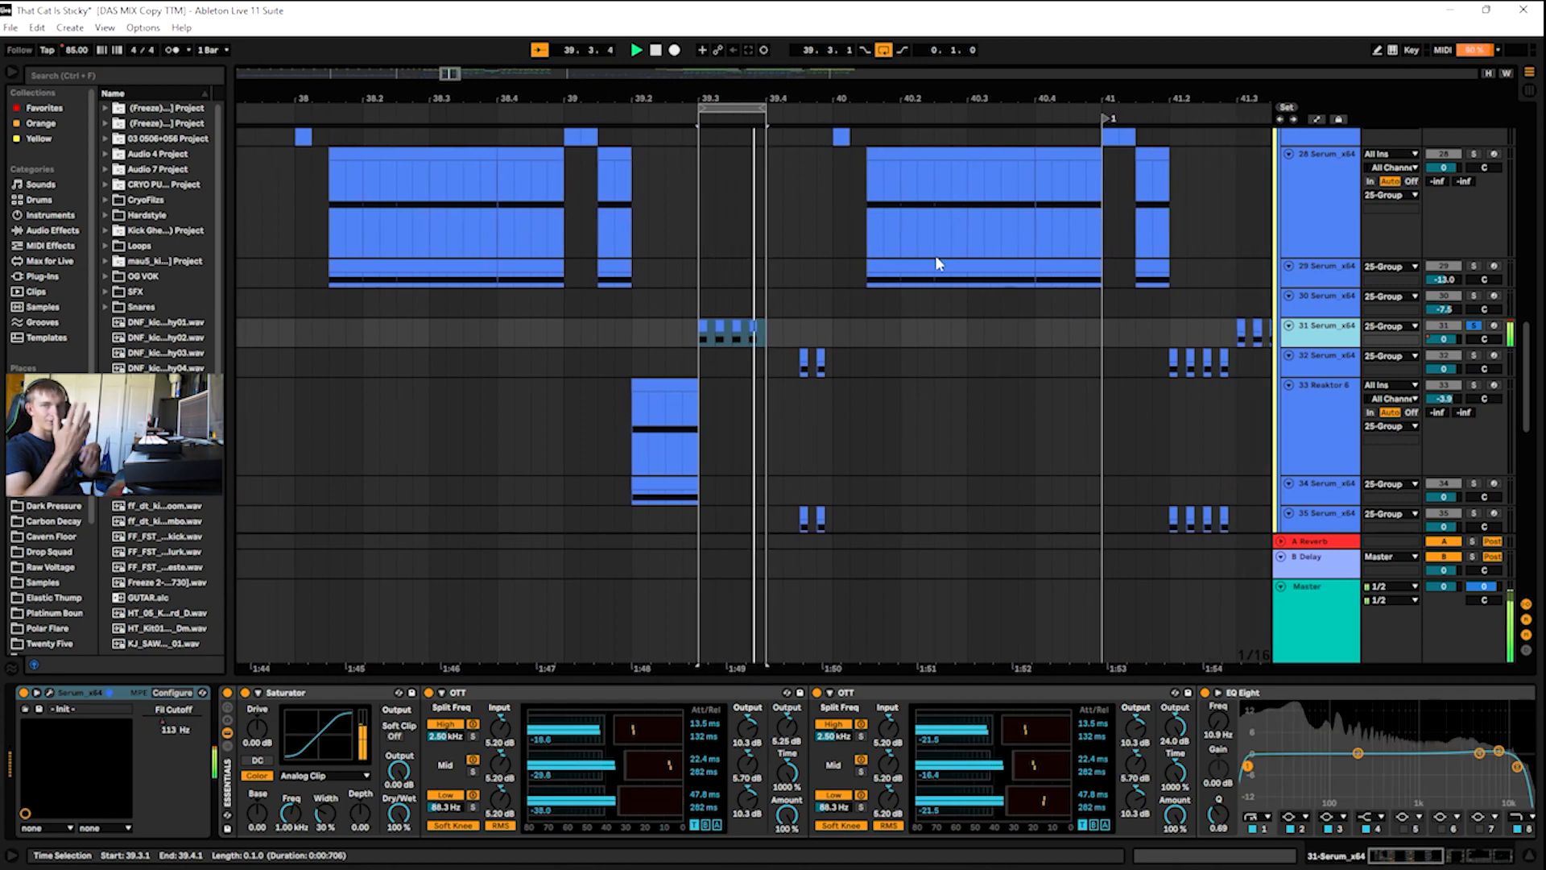
- Turn off looping, solo Serum track 32, and play it from about beat 39.4
left_click(880, 50)
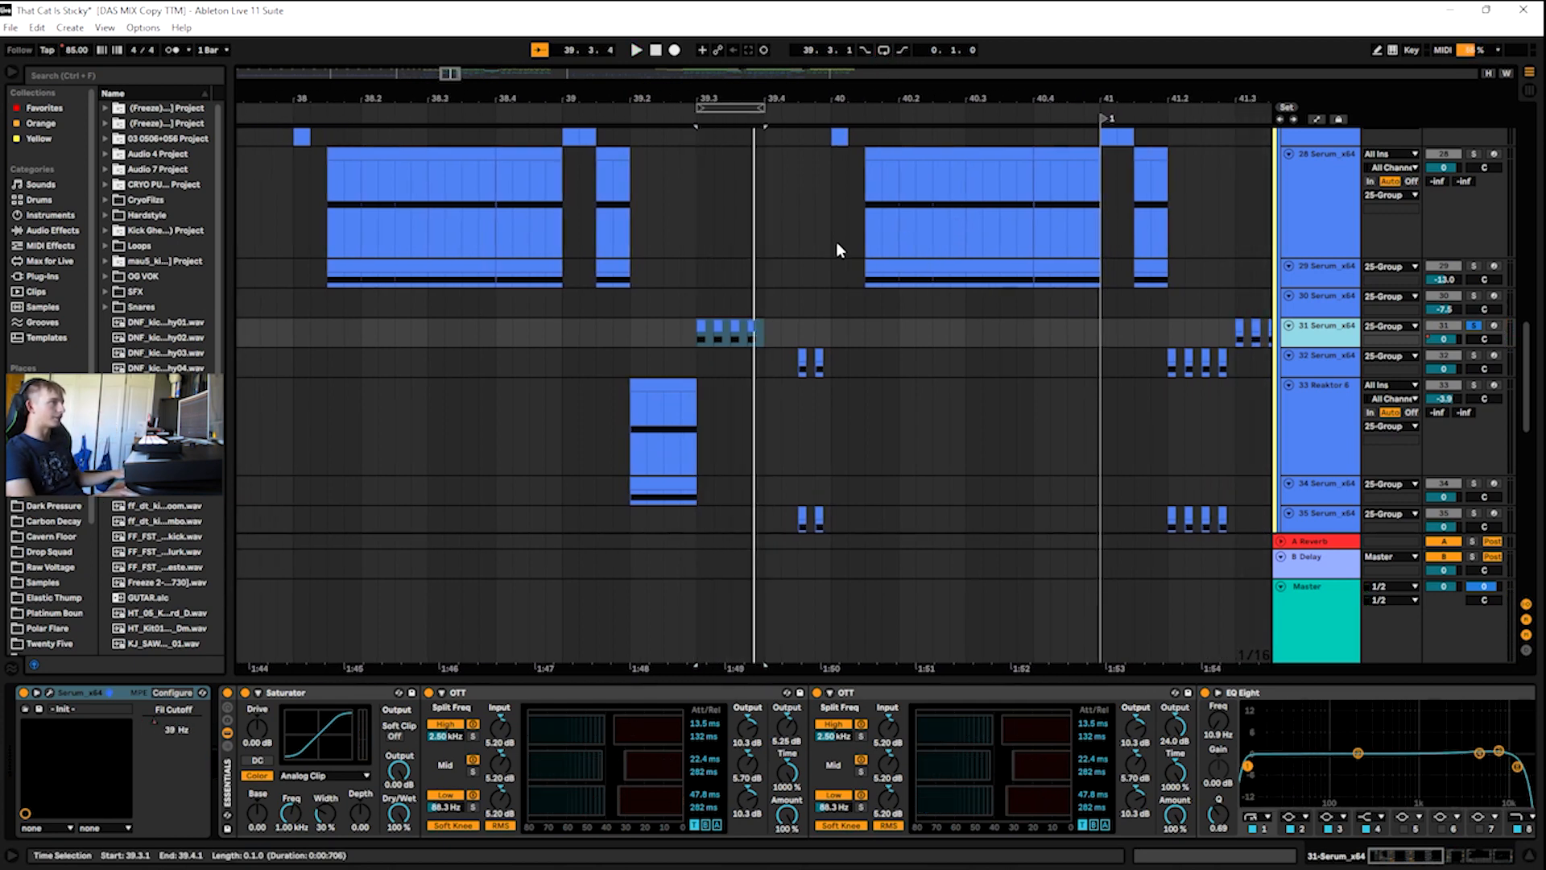
scroll(873, 283, "down", 3)
left_click(1336, 292)
key("s")
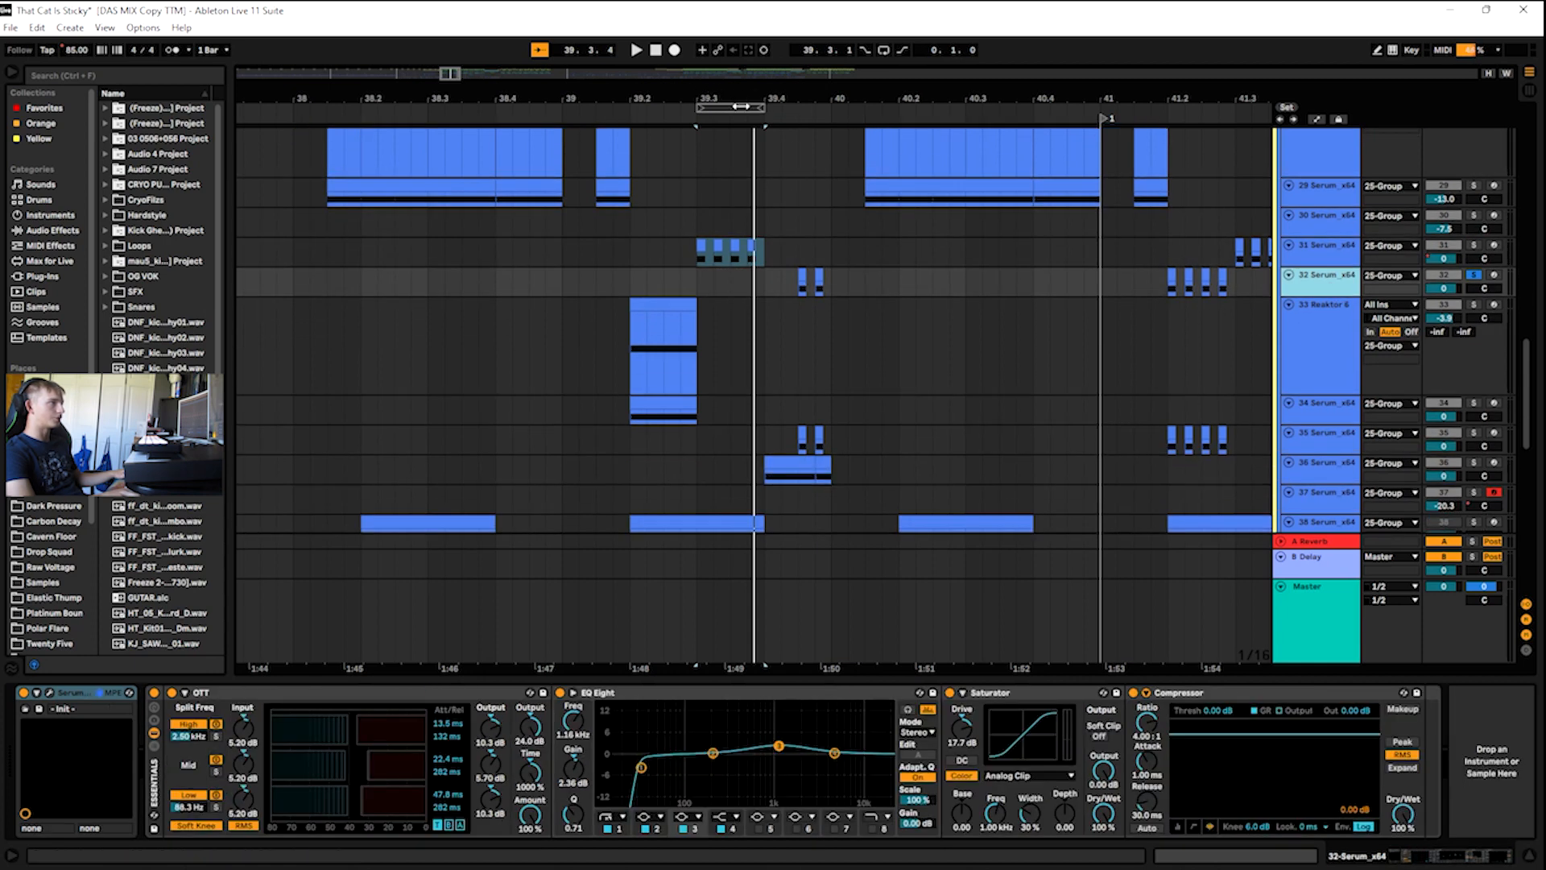
left_click(791, 119)
key("space")
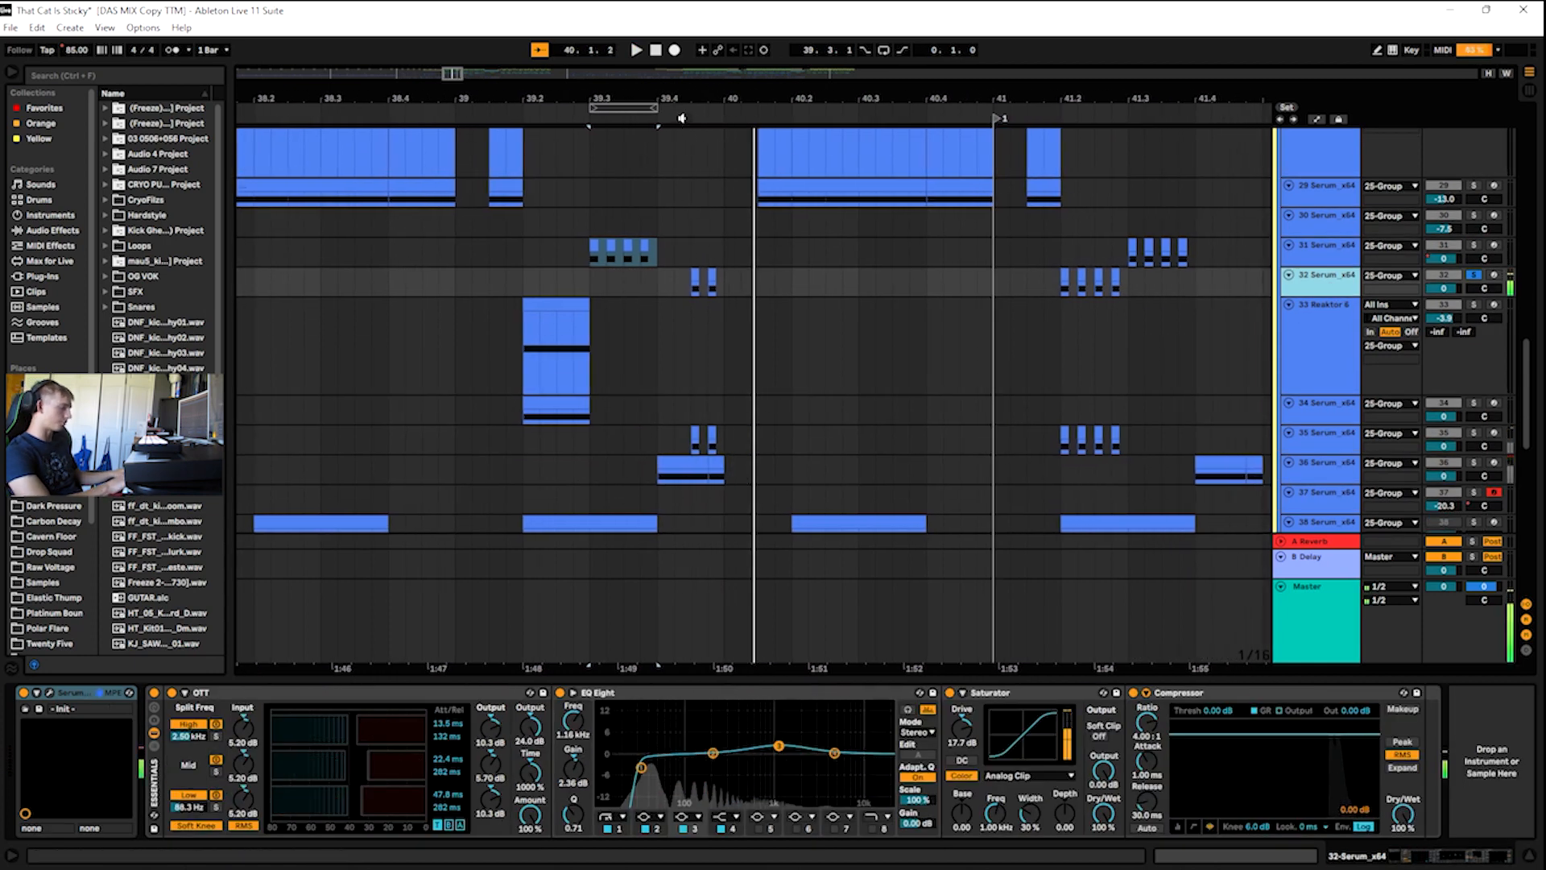
- Select 39.4.1 to 40.1.1 on Serum track 32, loop that range, and play it
left_click(679, 118)
left_click(731, 290)
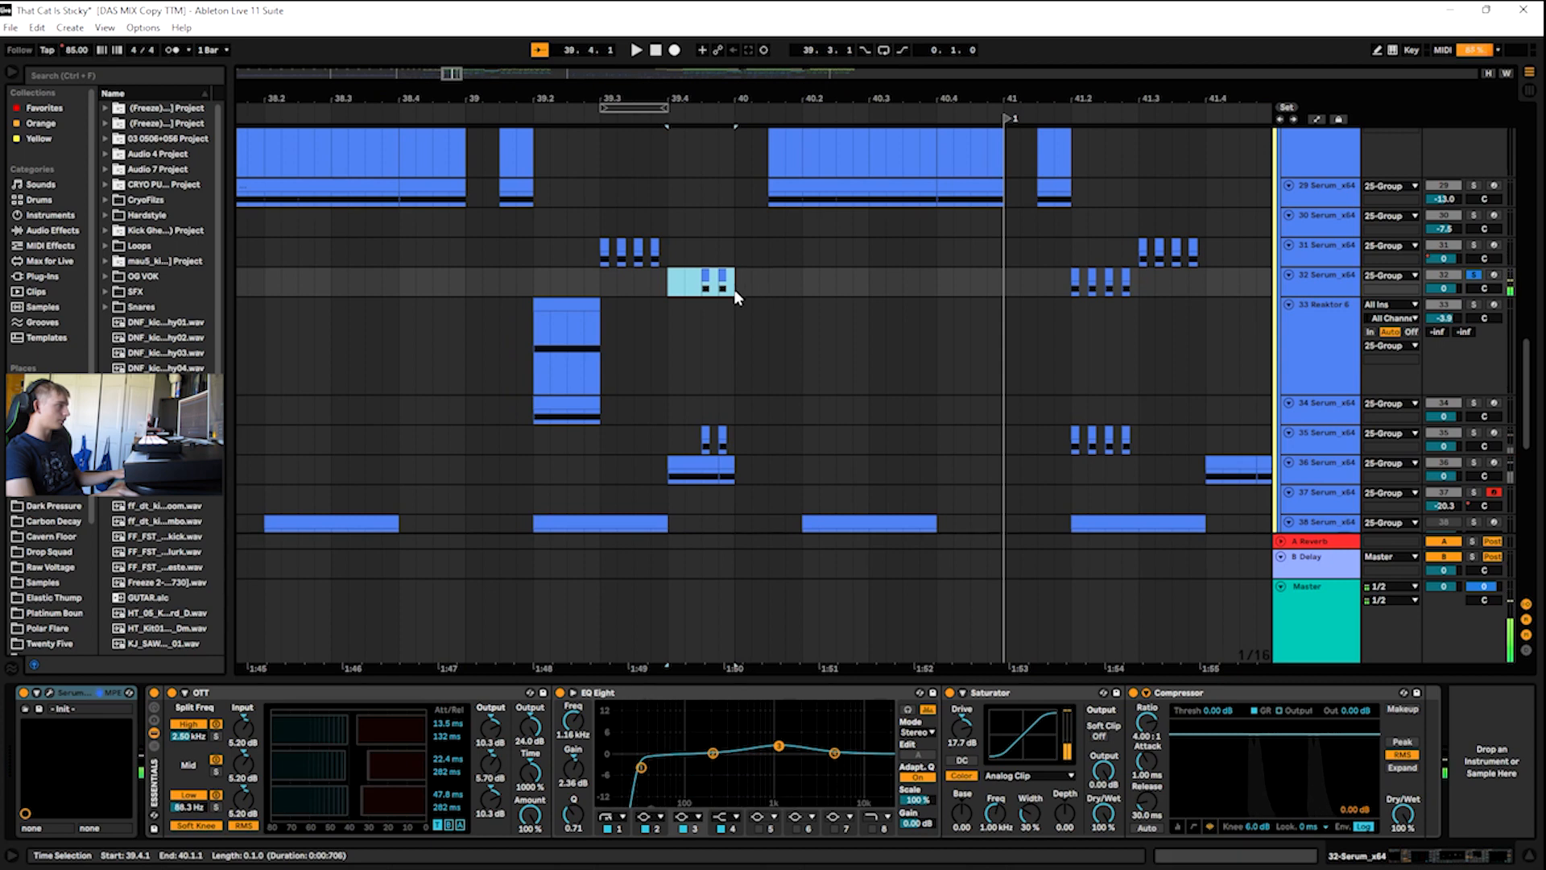
key("ctrl+l")
key("space")
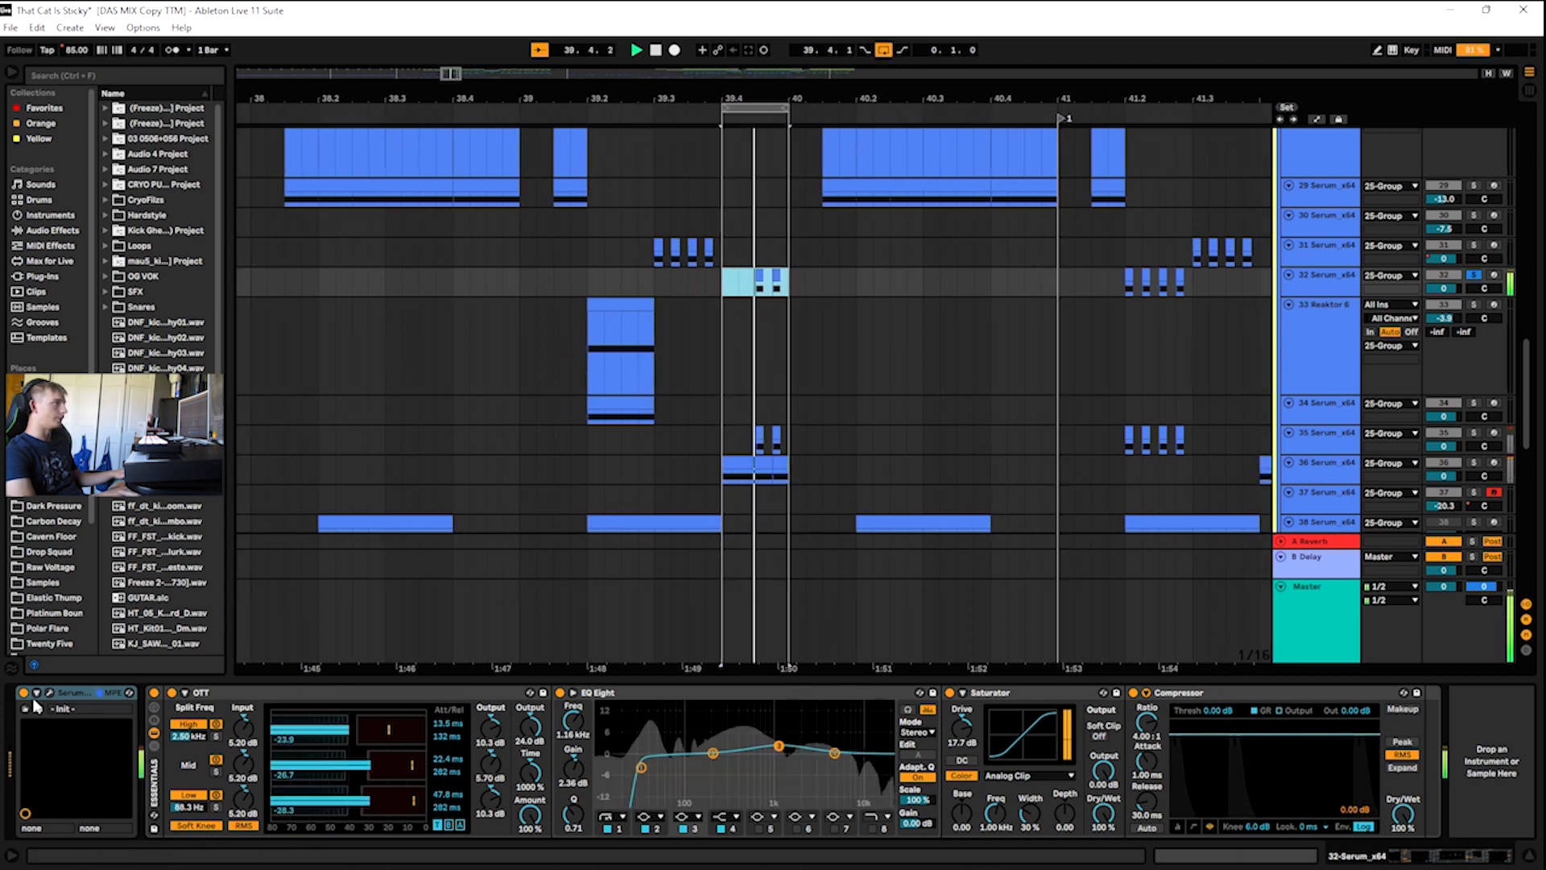
- Review the oscillator, filter and FX settings in track 32's Serum, close it, and replay the loop
left_click(49, 692)
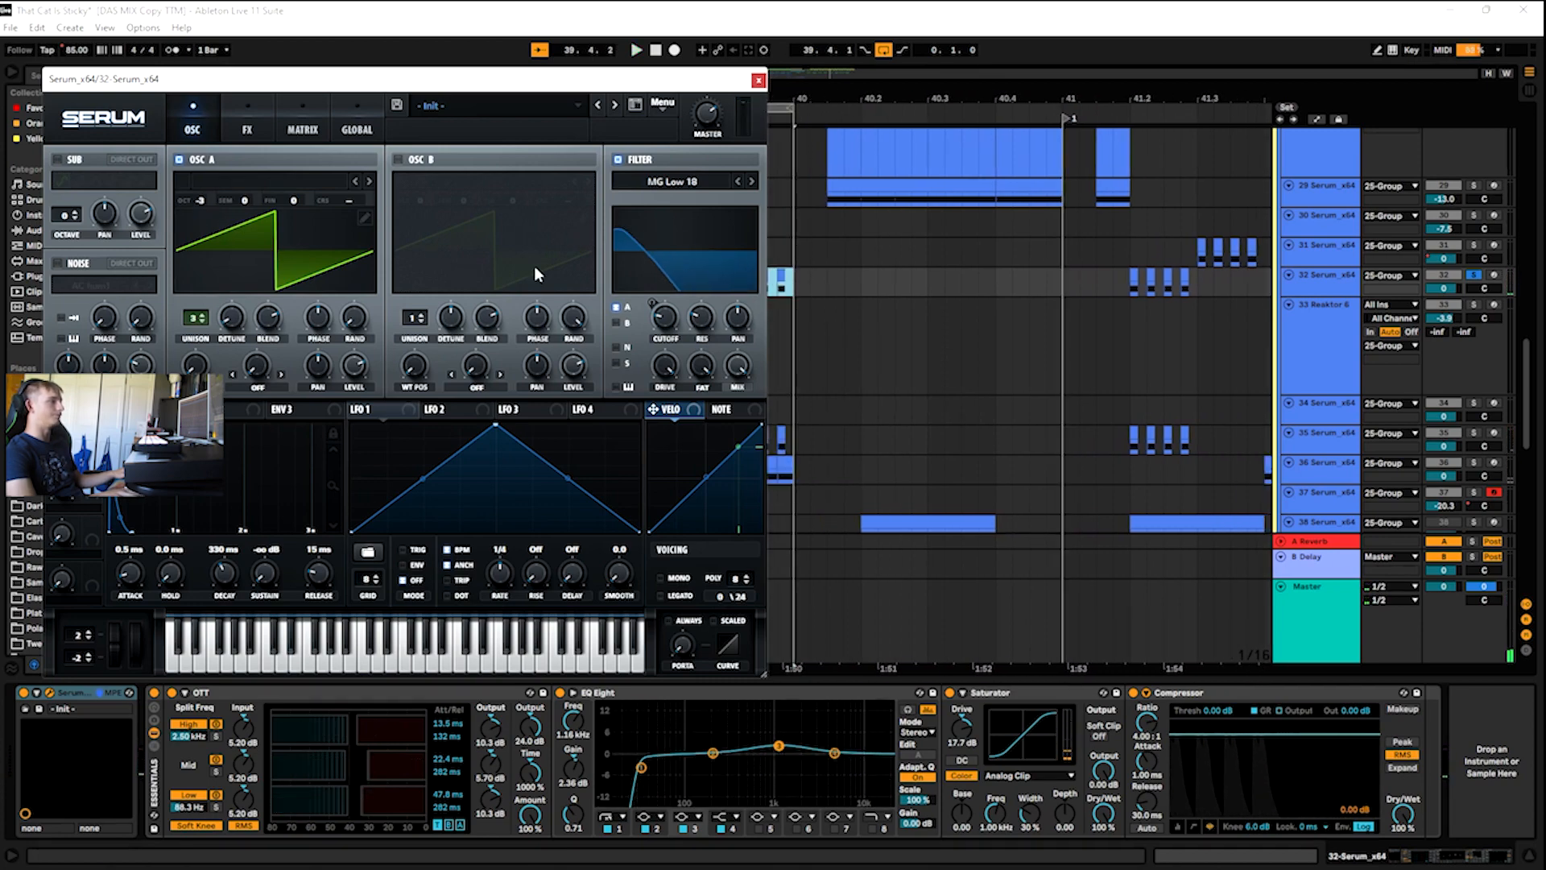
left_click(256, 127)
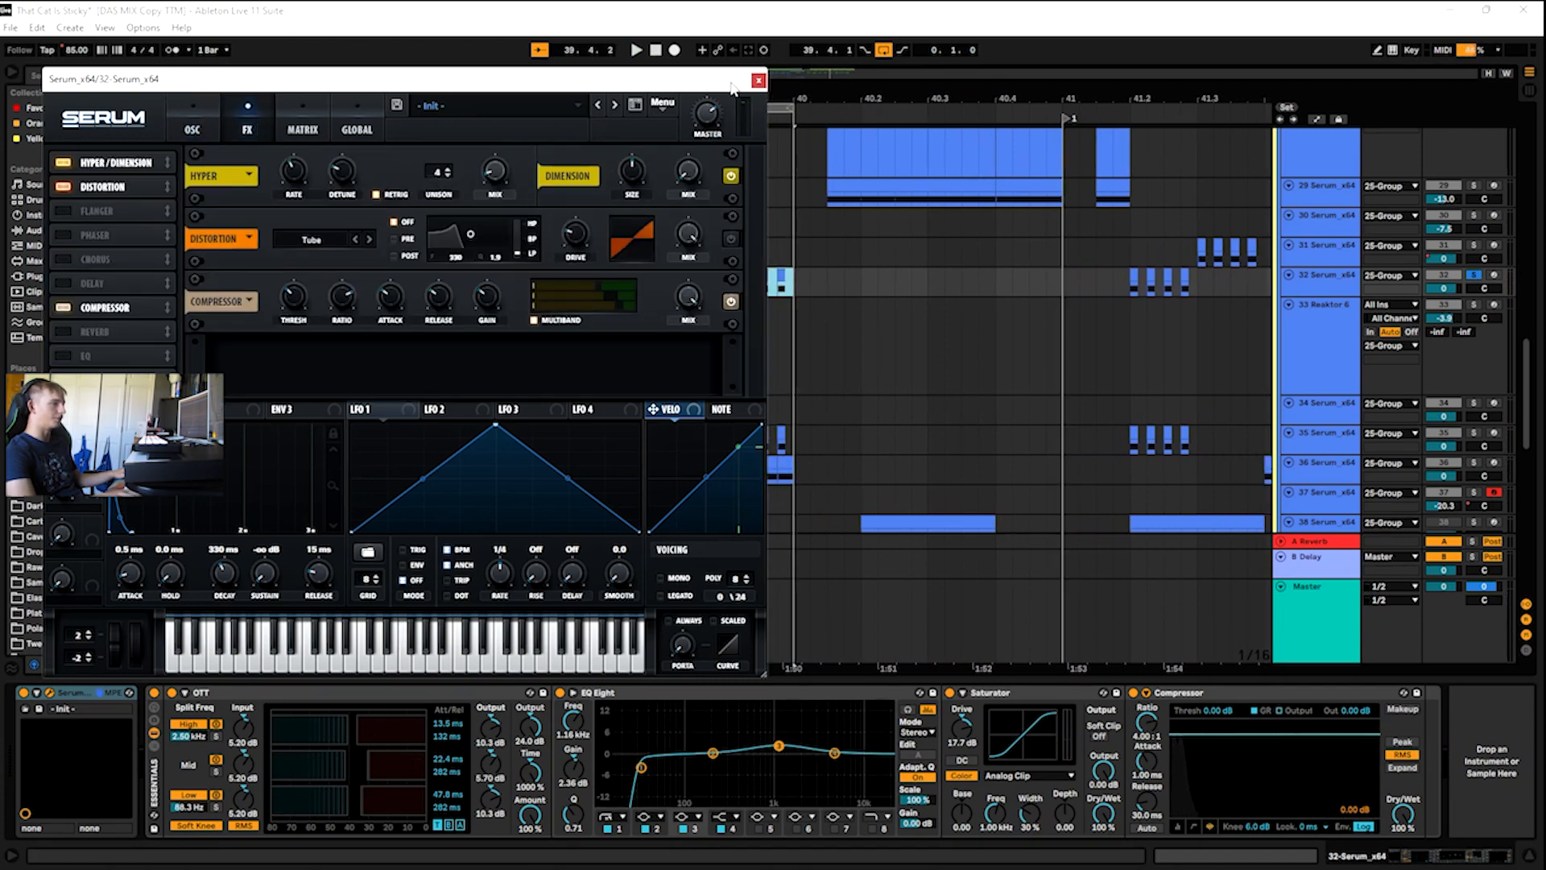
left_click(758, 81)
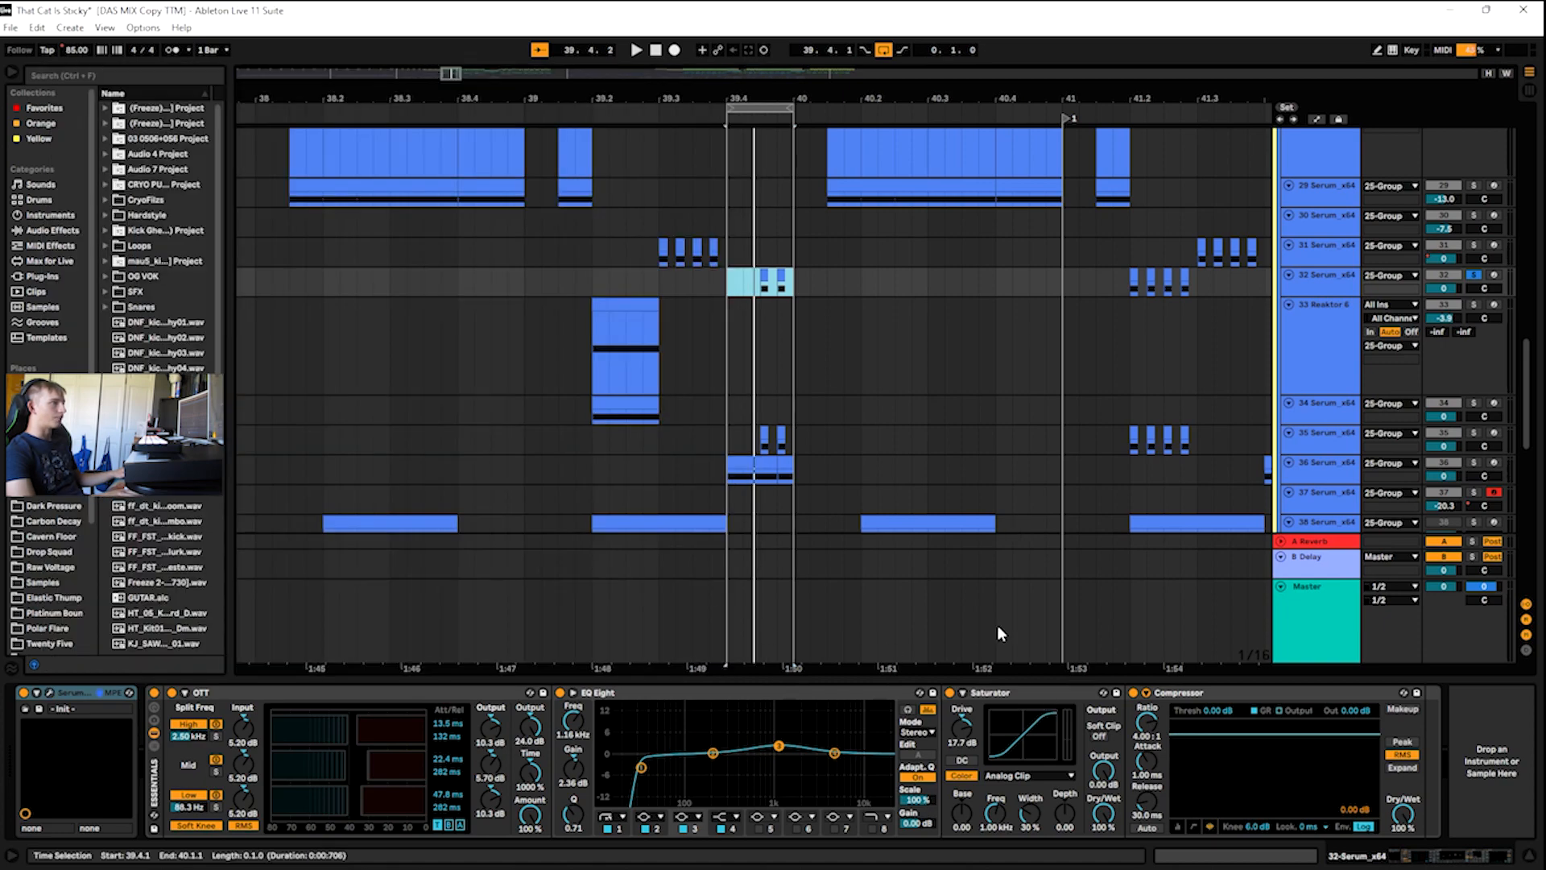
key("space")
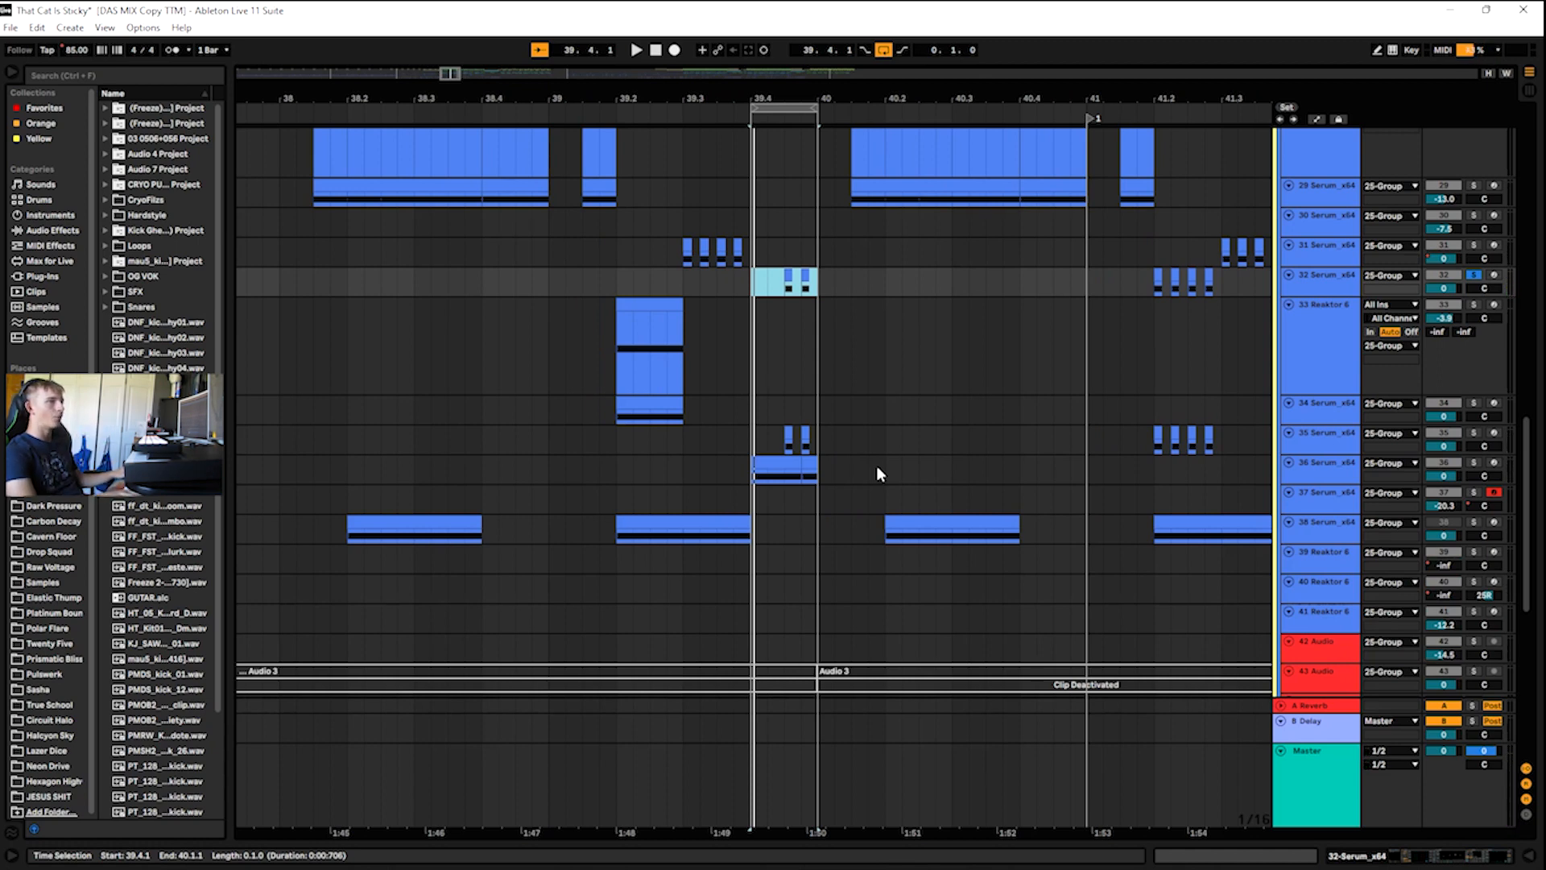
- Solo Serum track 36, play its 39.4 loop, and review its oscillator and filter settings in Serum
scroll(1071, 419, "down", 2)
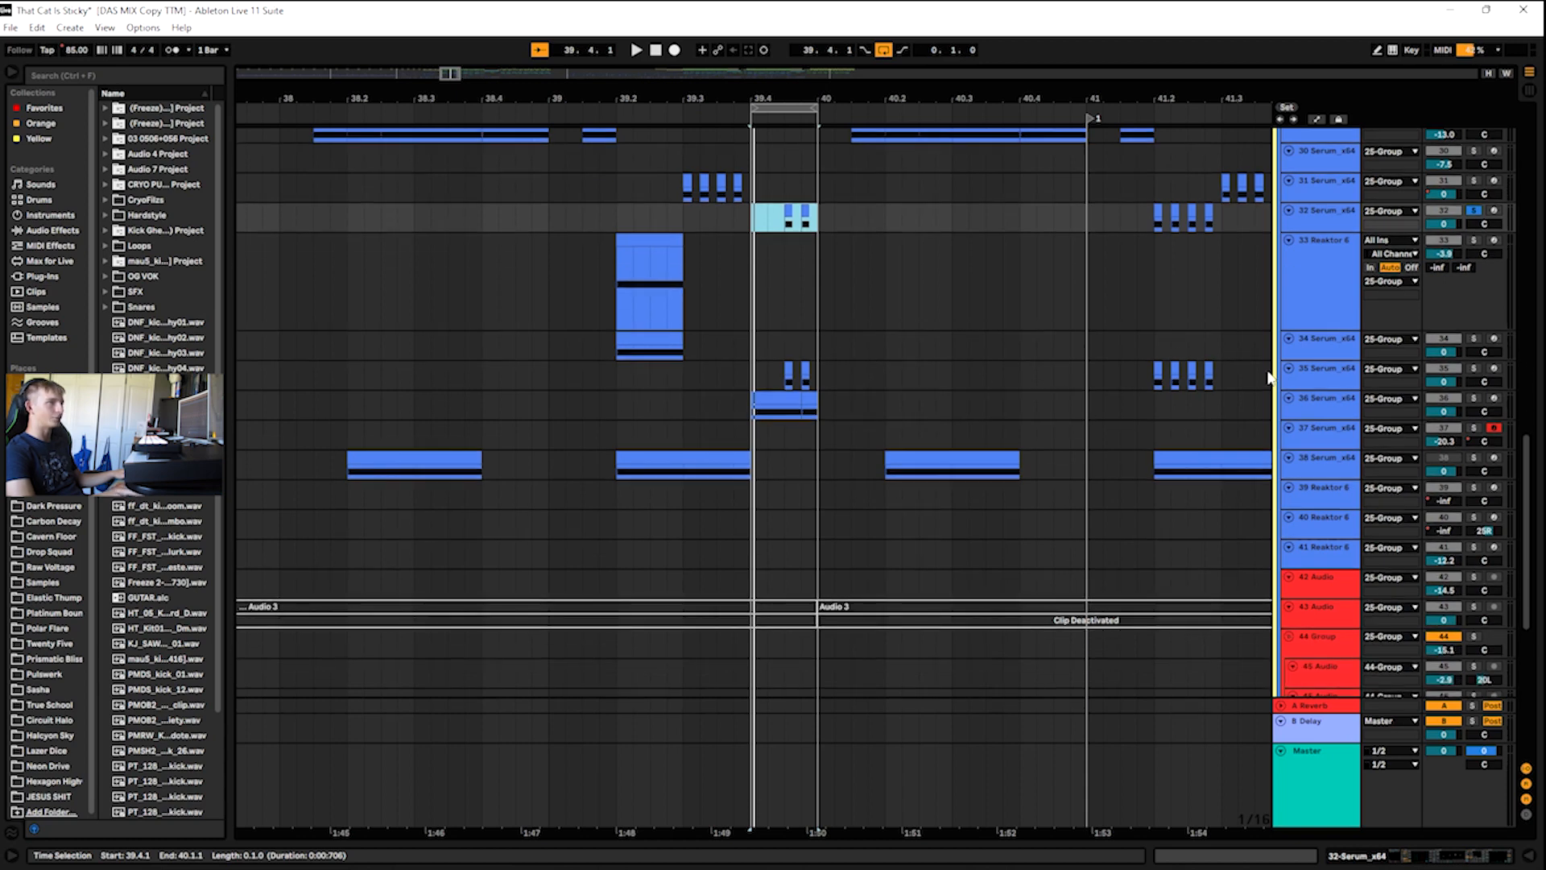
left_click(1338, 407)
key("space")
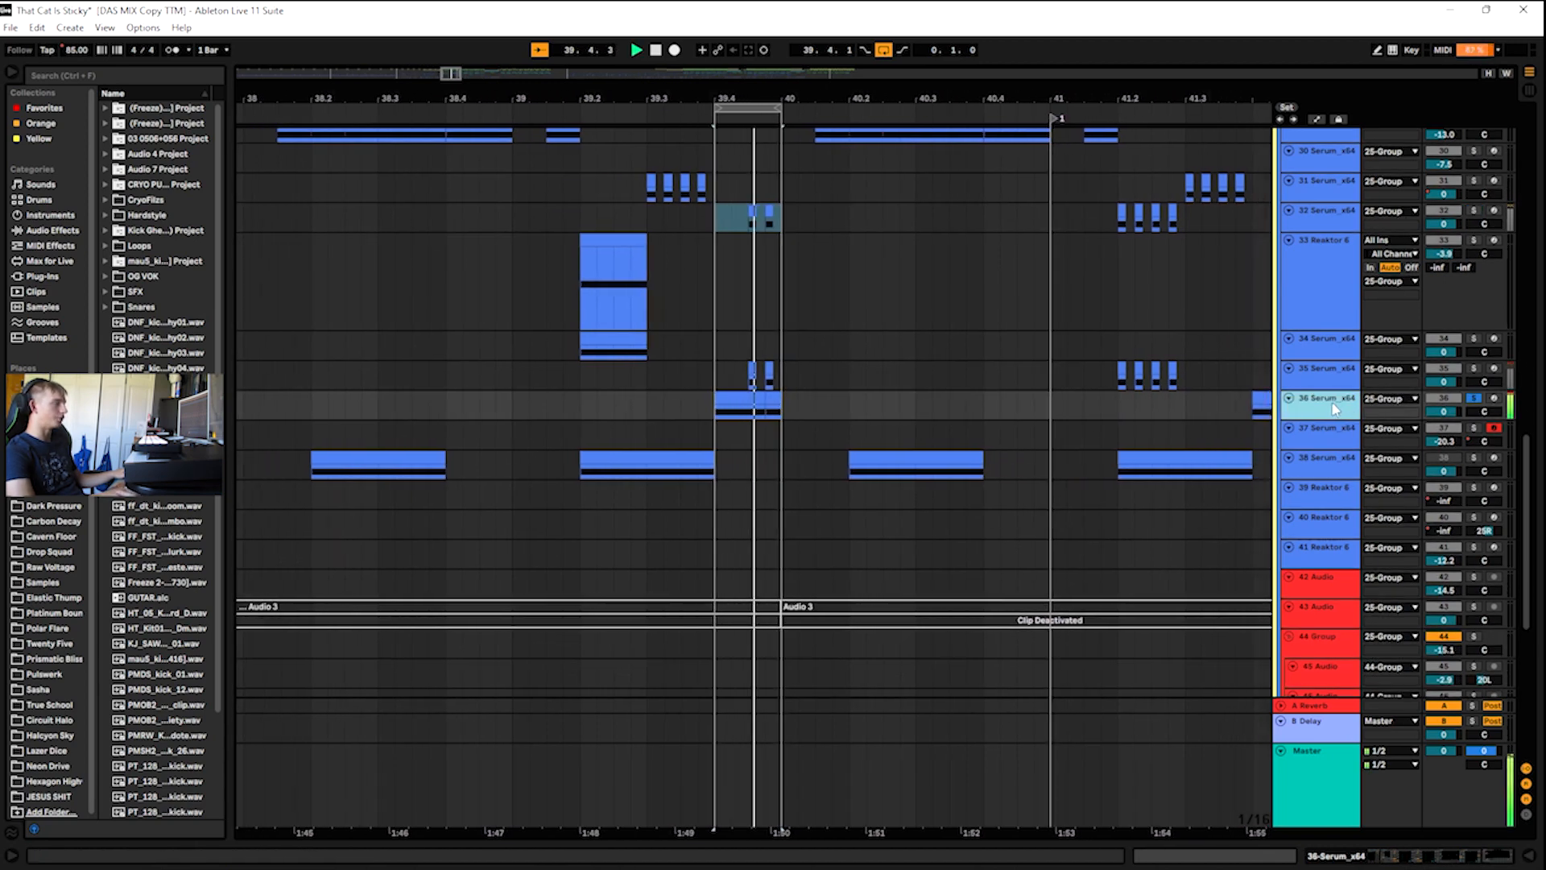
double_click(1334, 402)
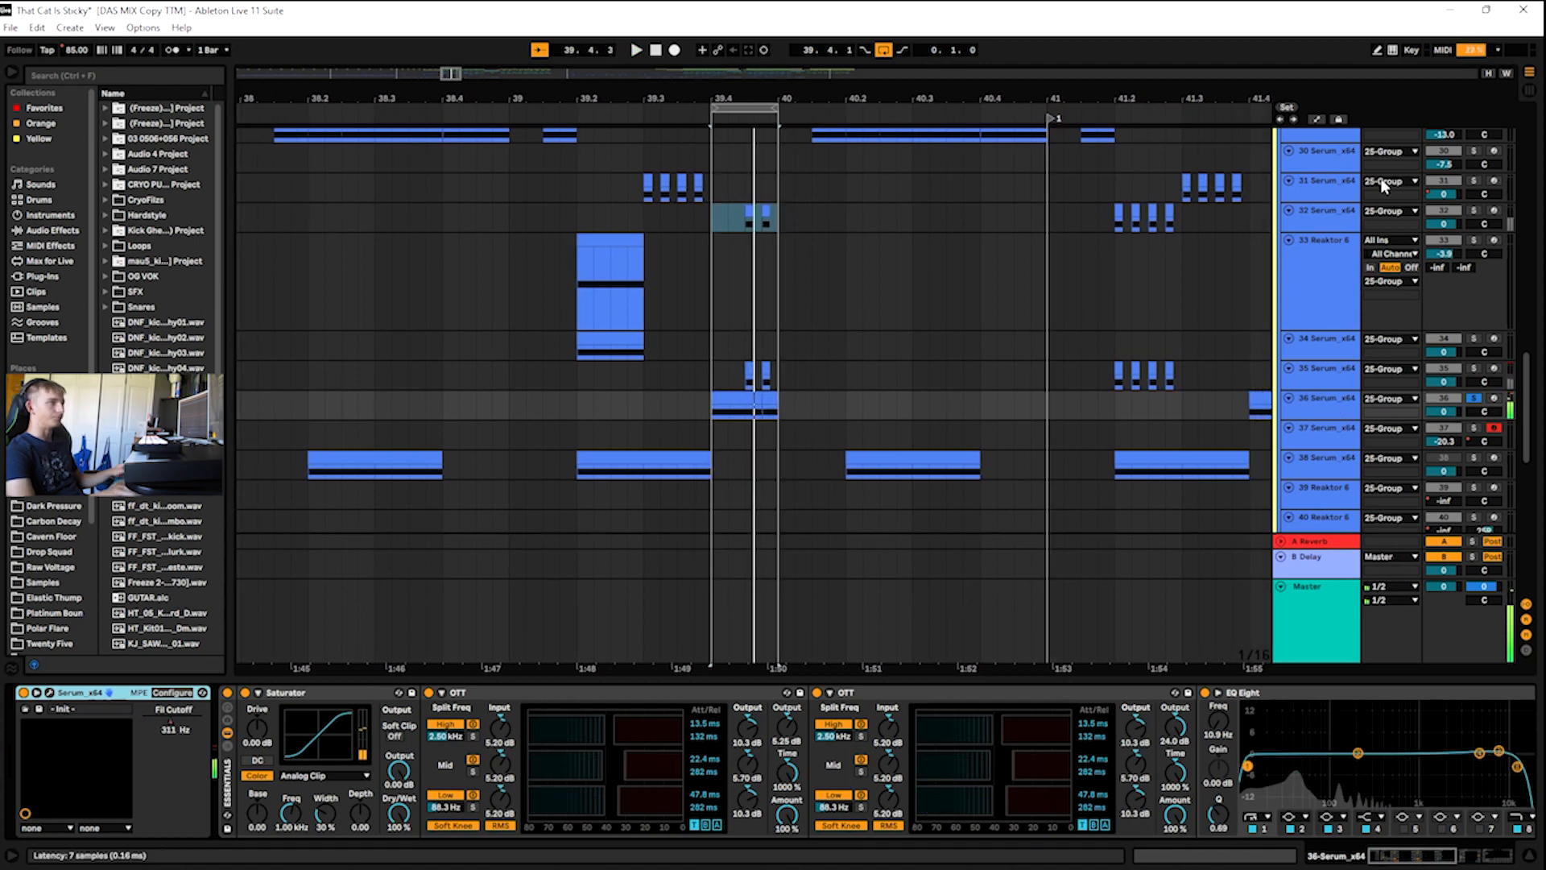
left_click(40, 709)
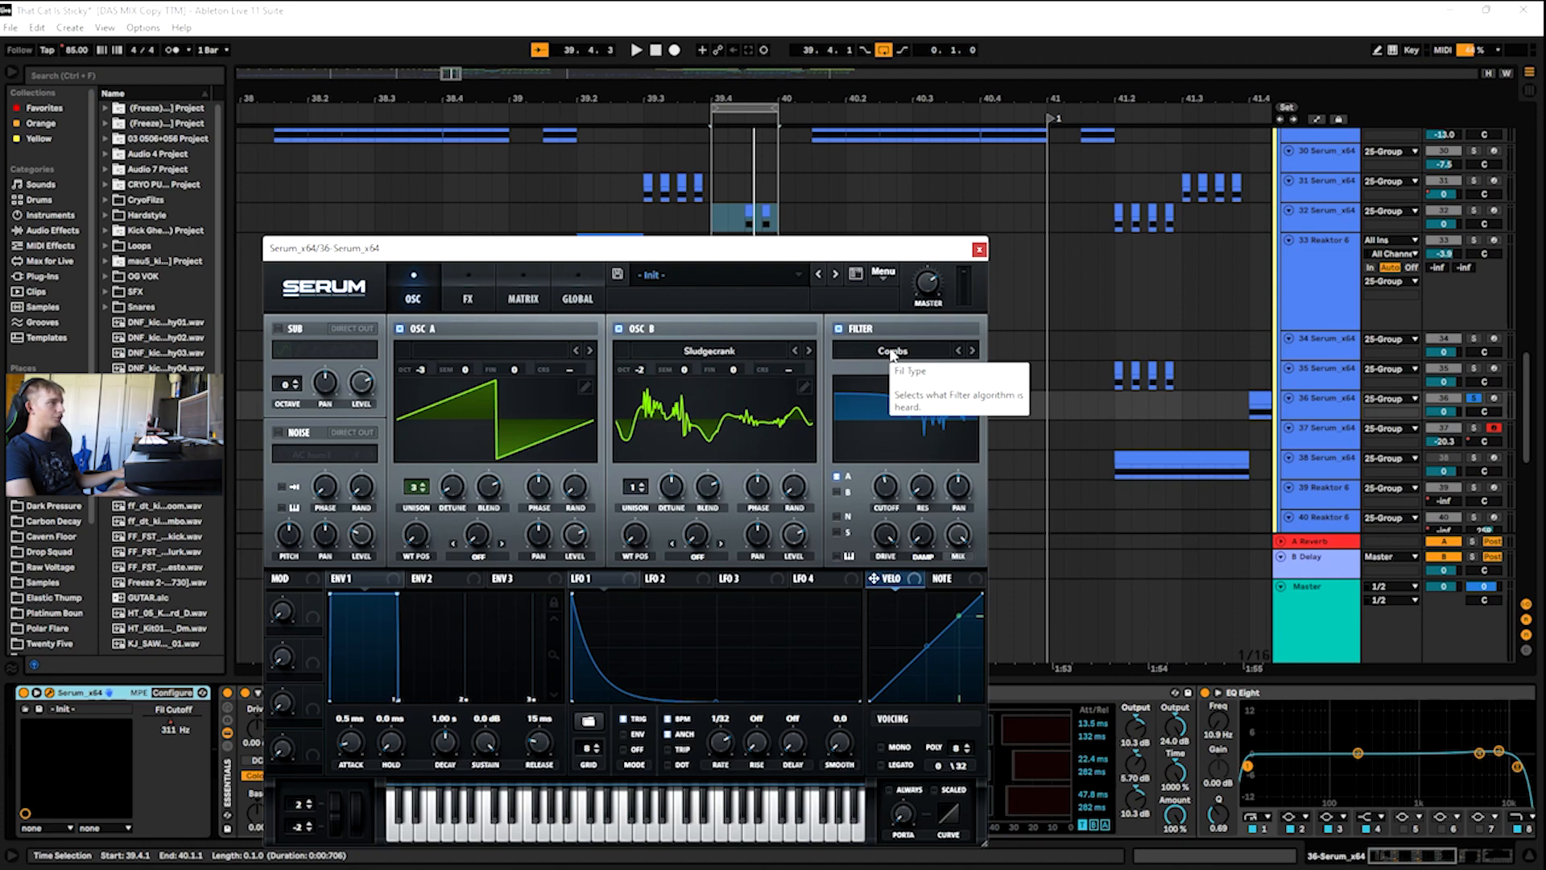
left_click(979, 249)
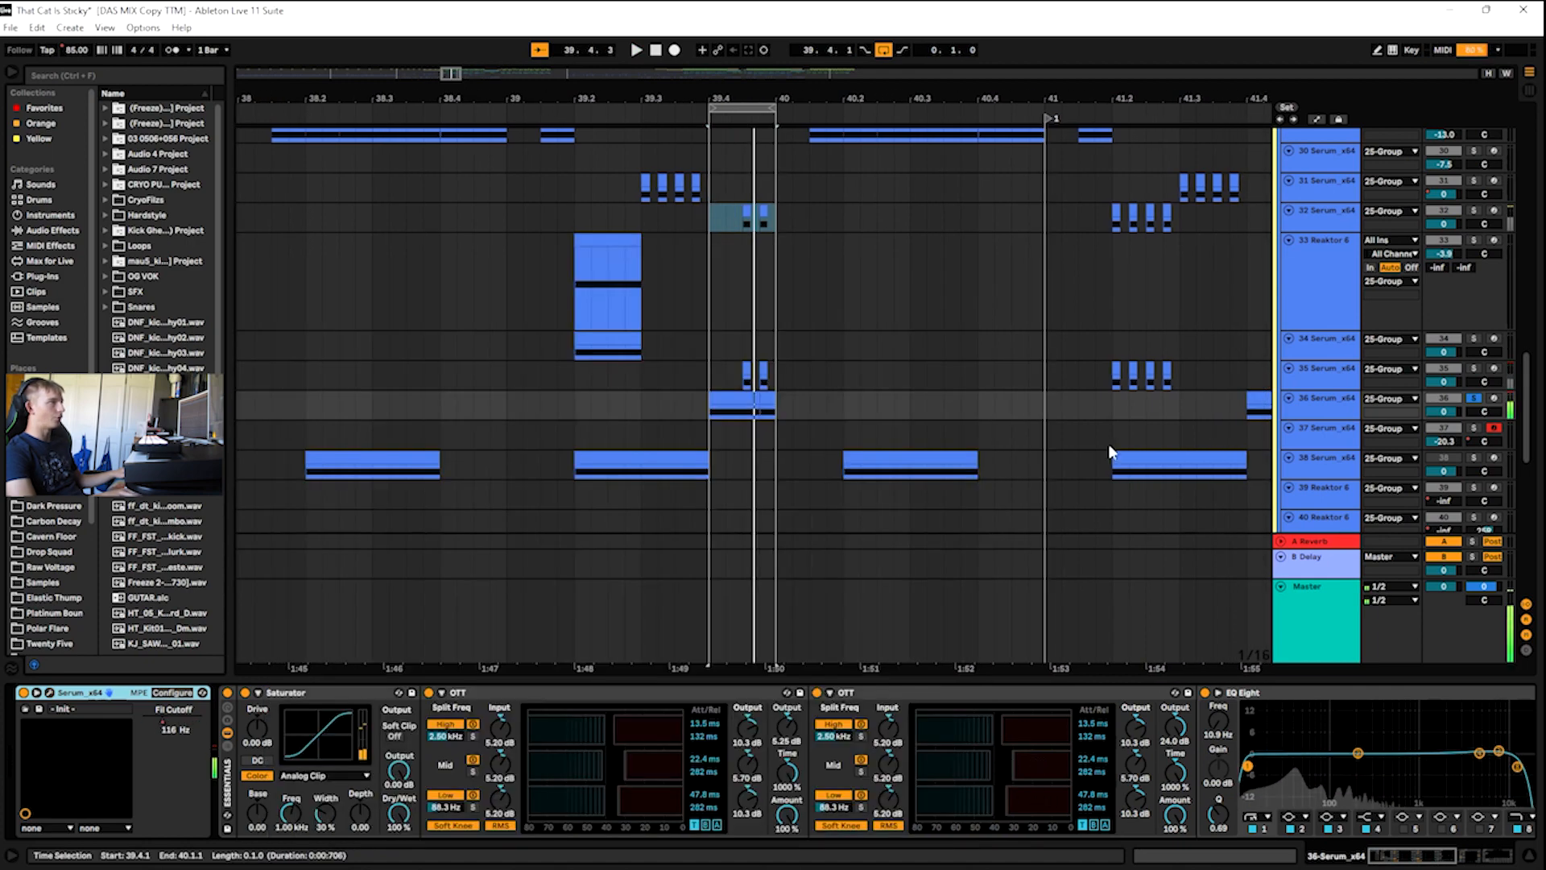
- Select track 35's two short clips from 39.4.2 to 40.1.1 and compare the device chains of tracks 35 and 36
left_click(732, 375)
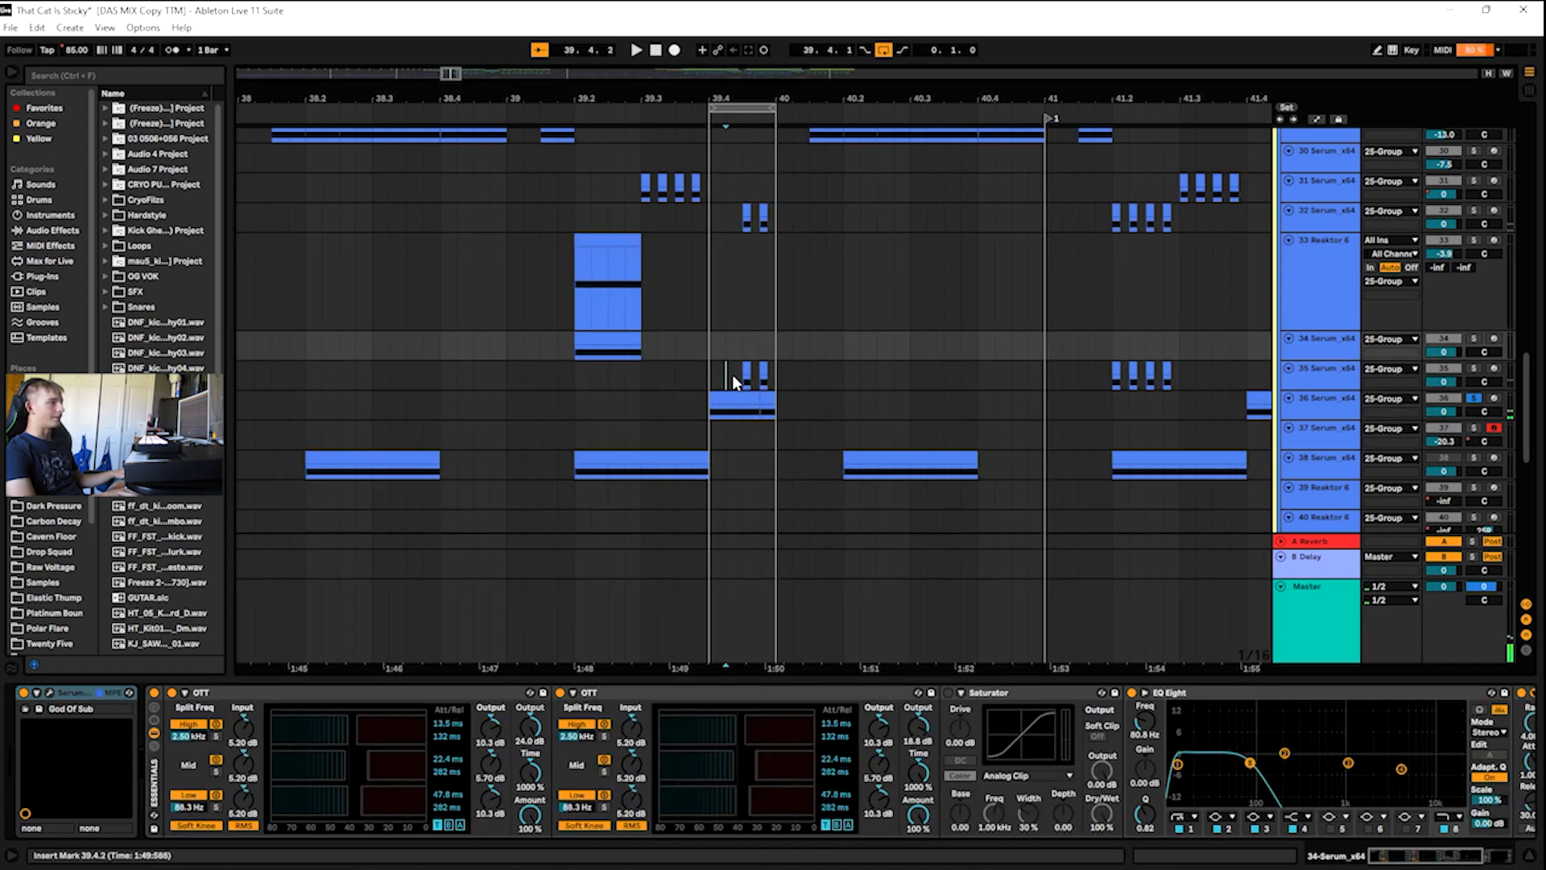
left_click(779, 375)
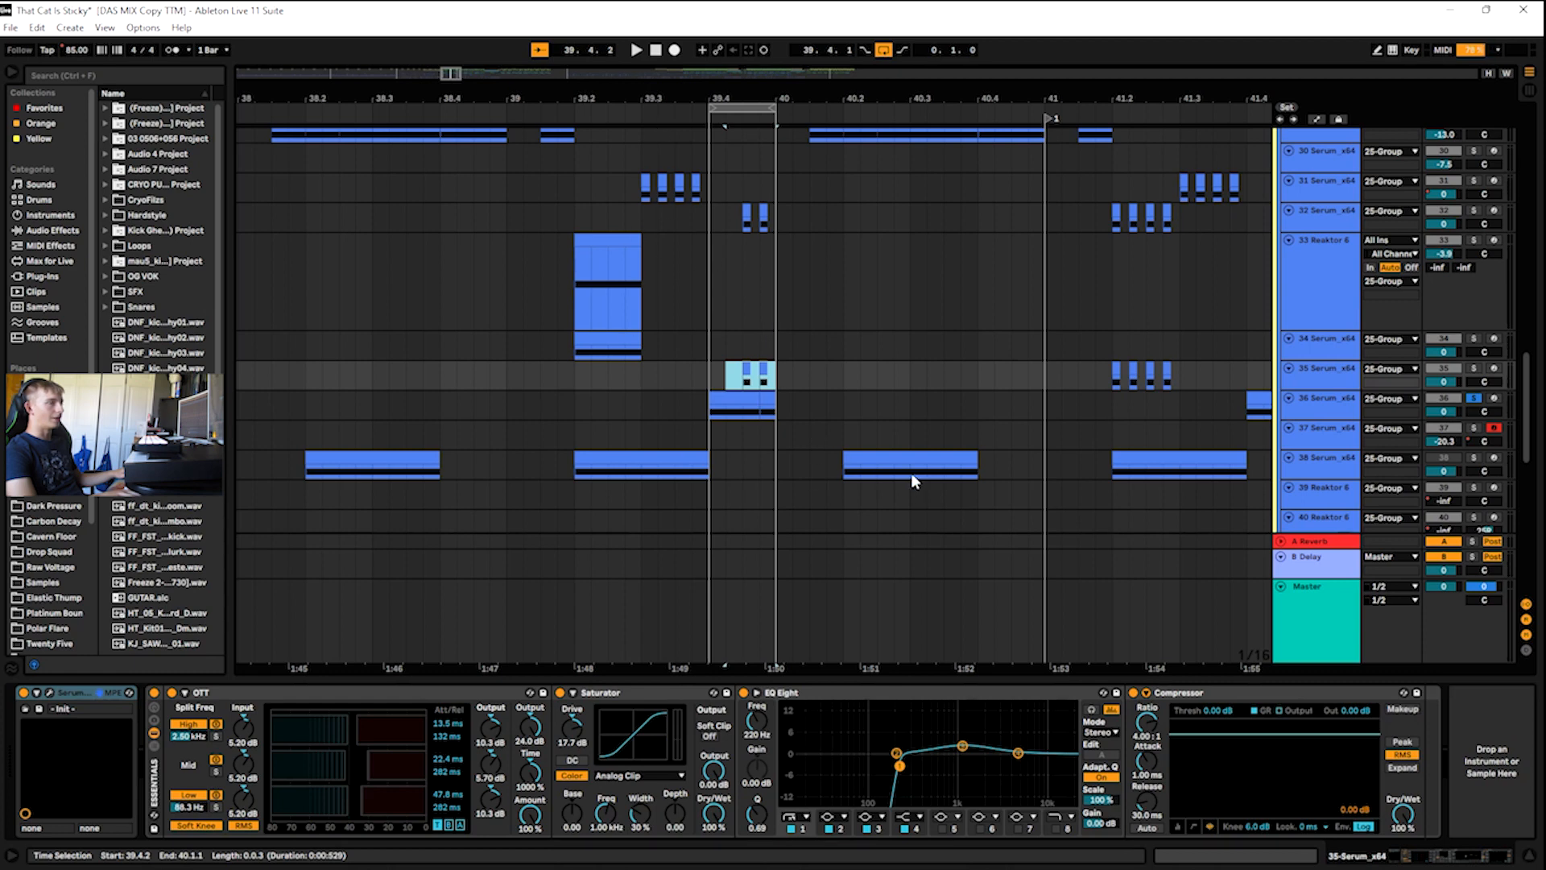
left_click(1320, 408)
left_click(1326, 385)
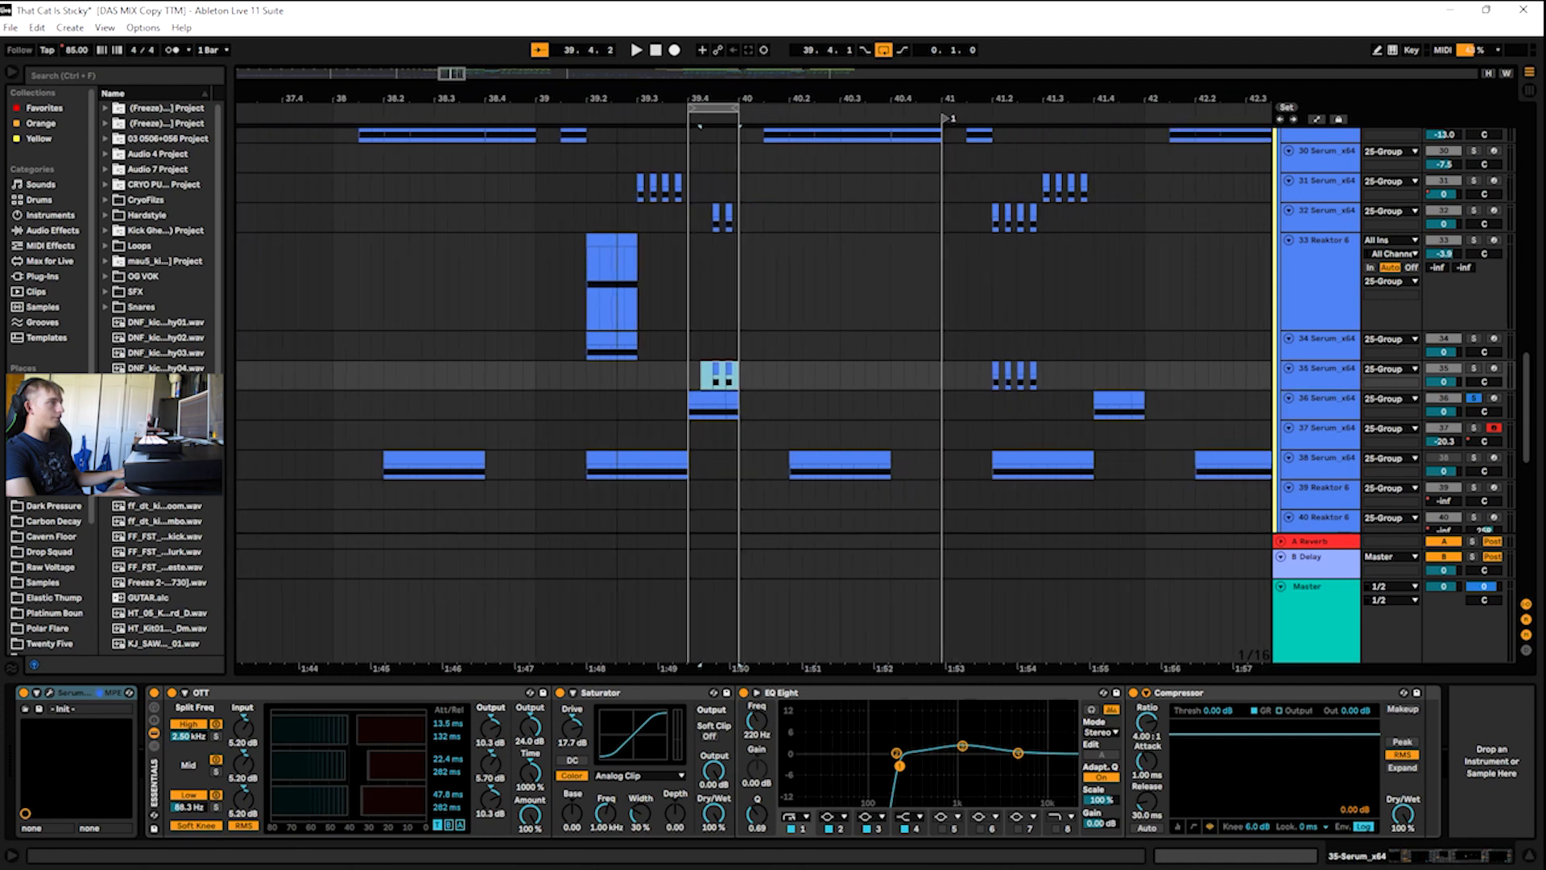
- Play the drop from beat 39.4 without solo or loop, following the Serum and Reaktor clips across the tracks
key("space")
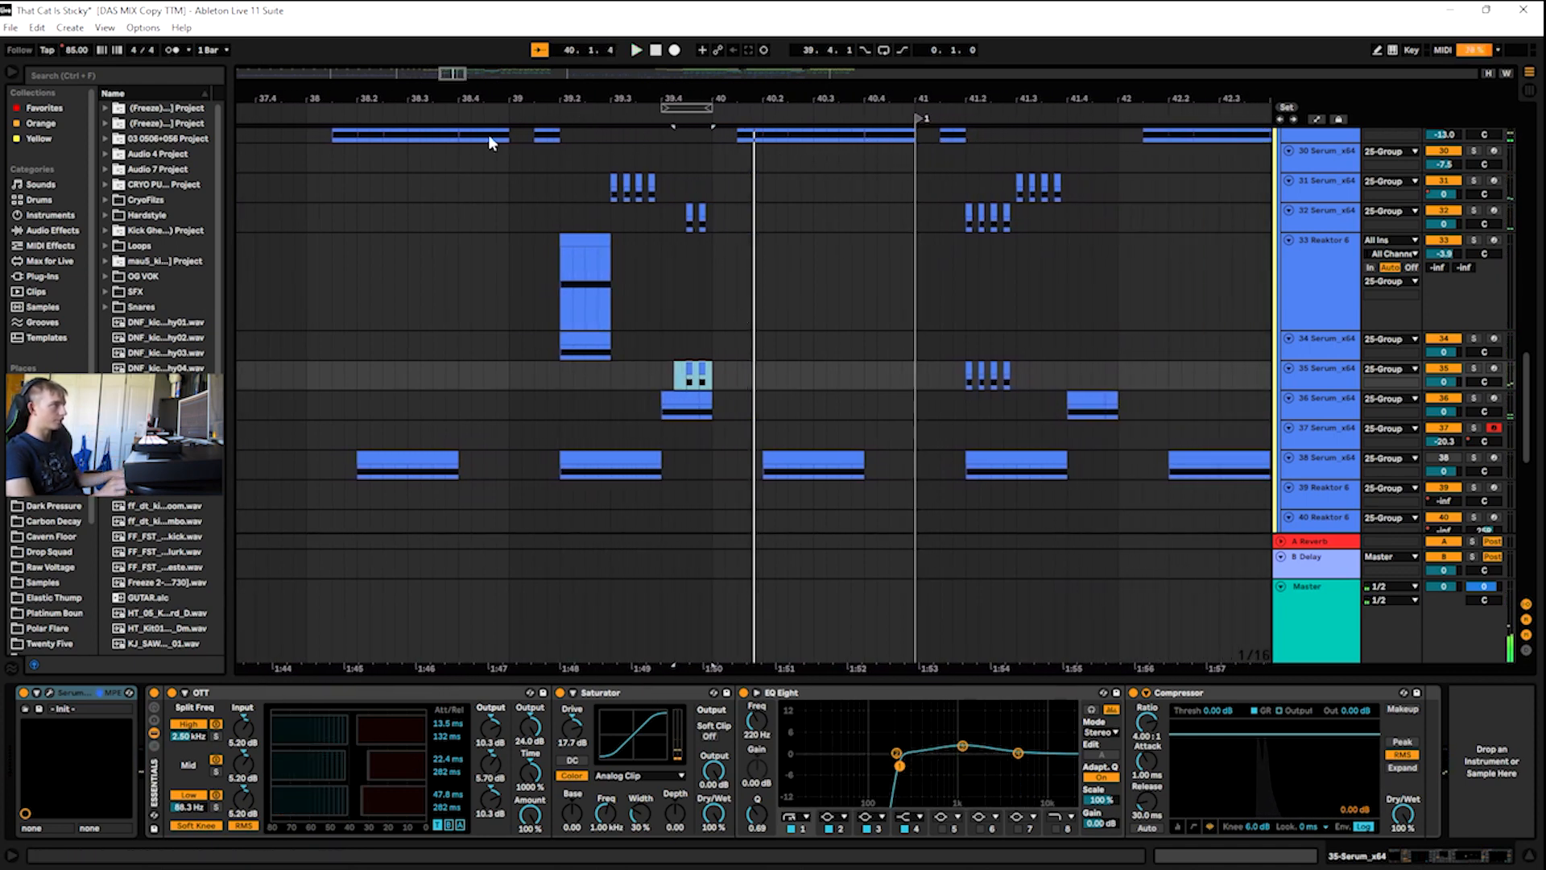
key("space")
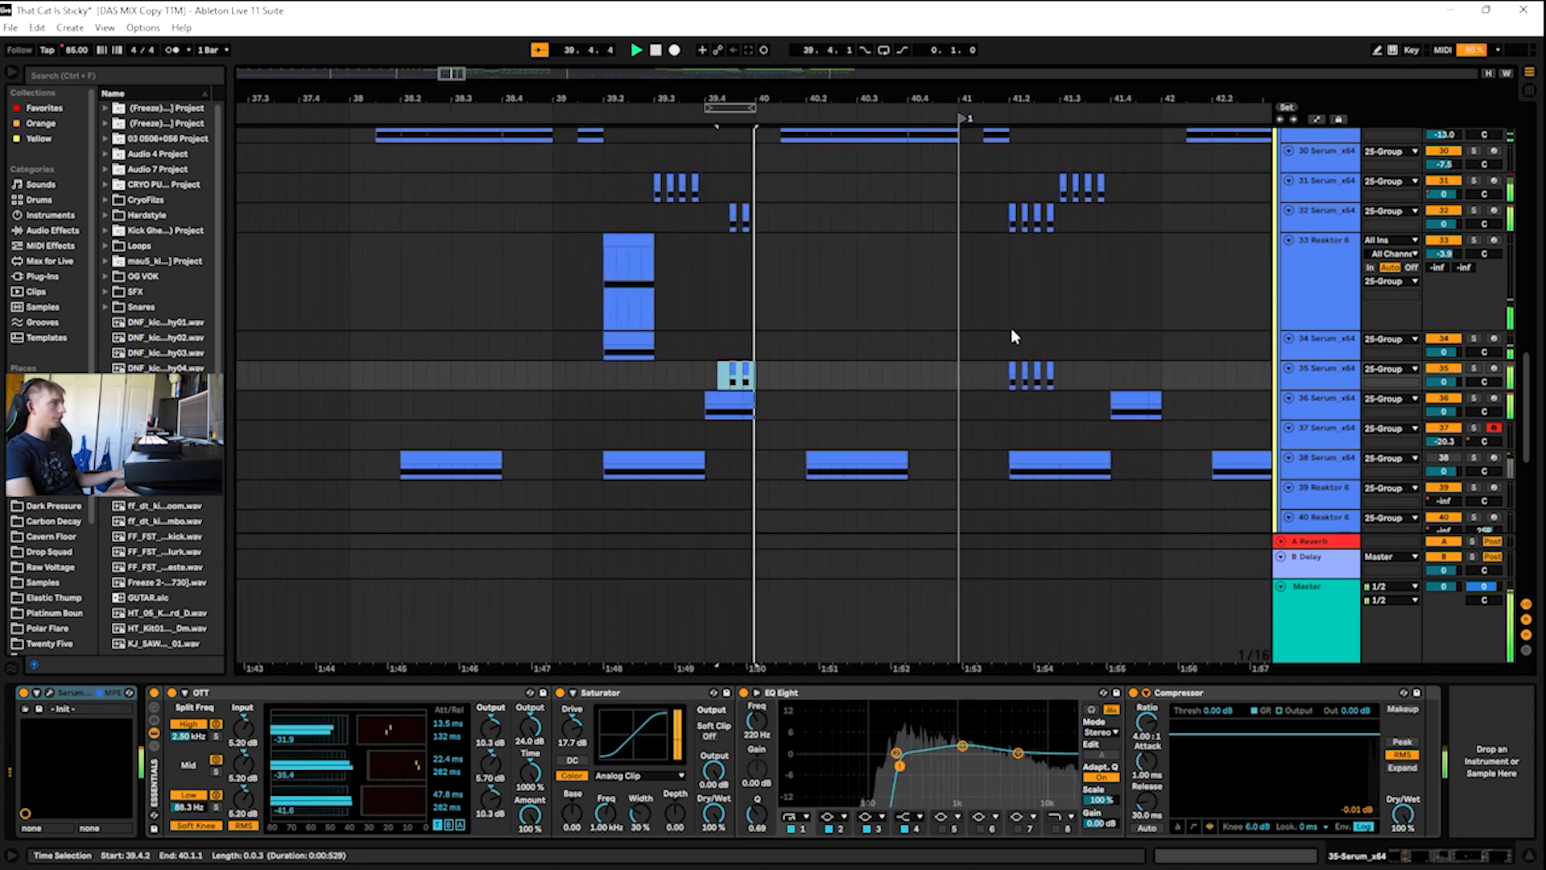
scroll(926, 325, "up", 5)
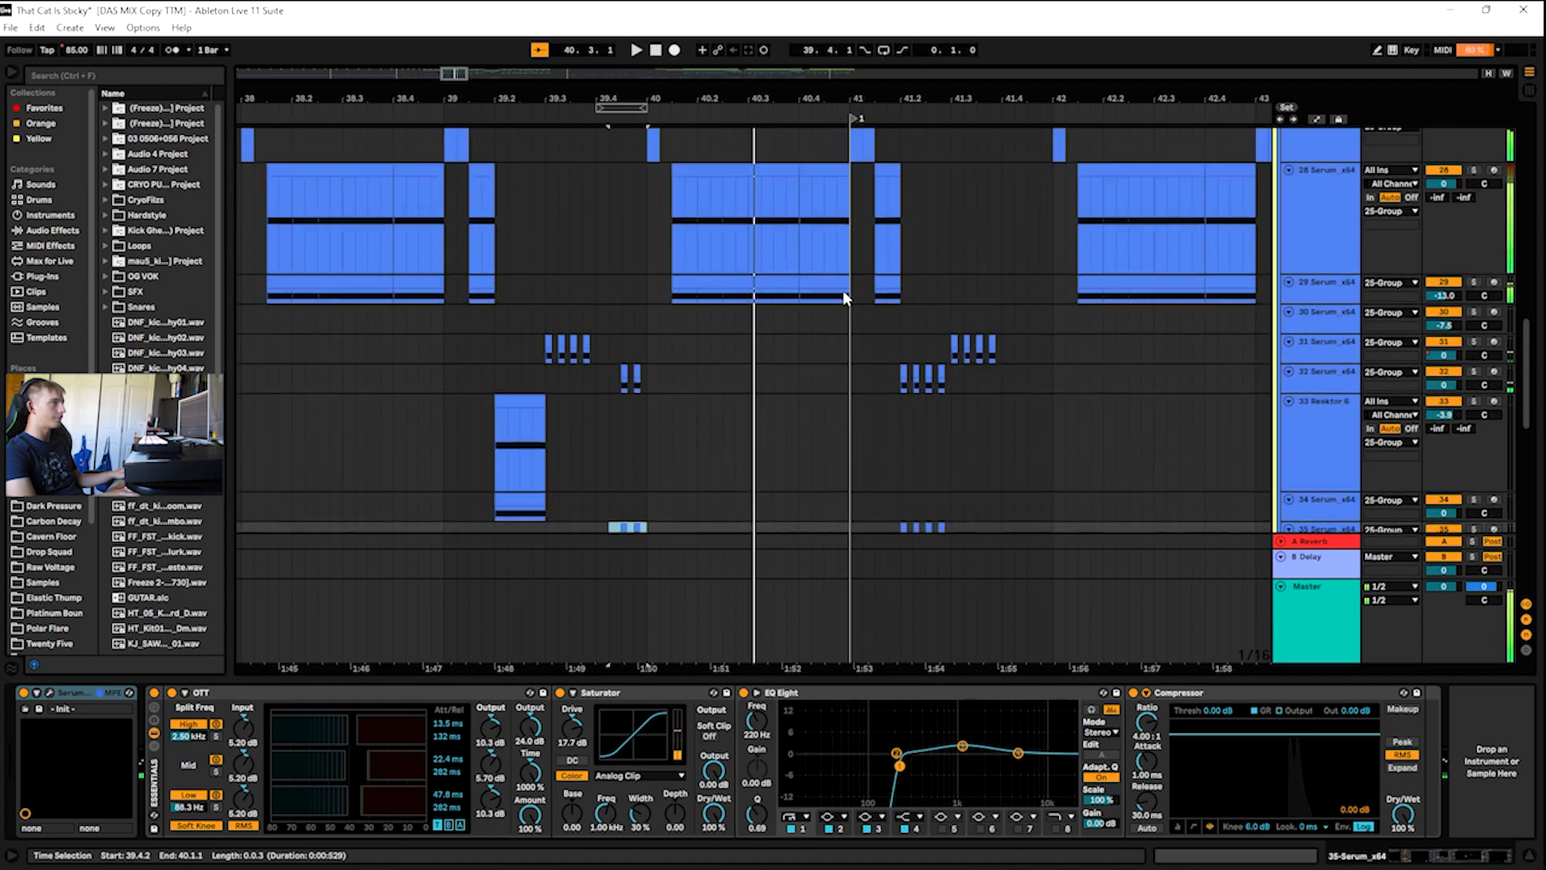
scroll(634, 280, "down", 3)
scroll(655, 267, "up", 2)
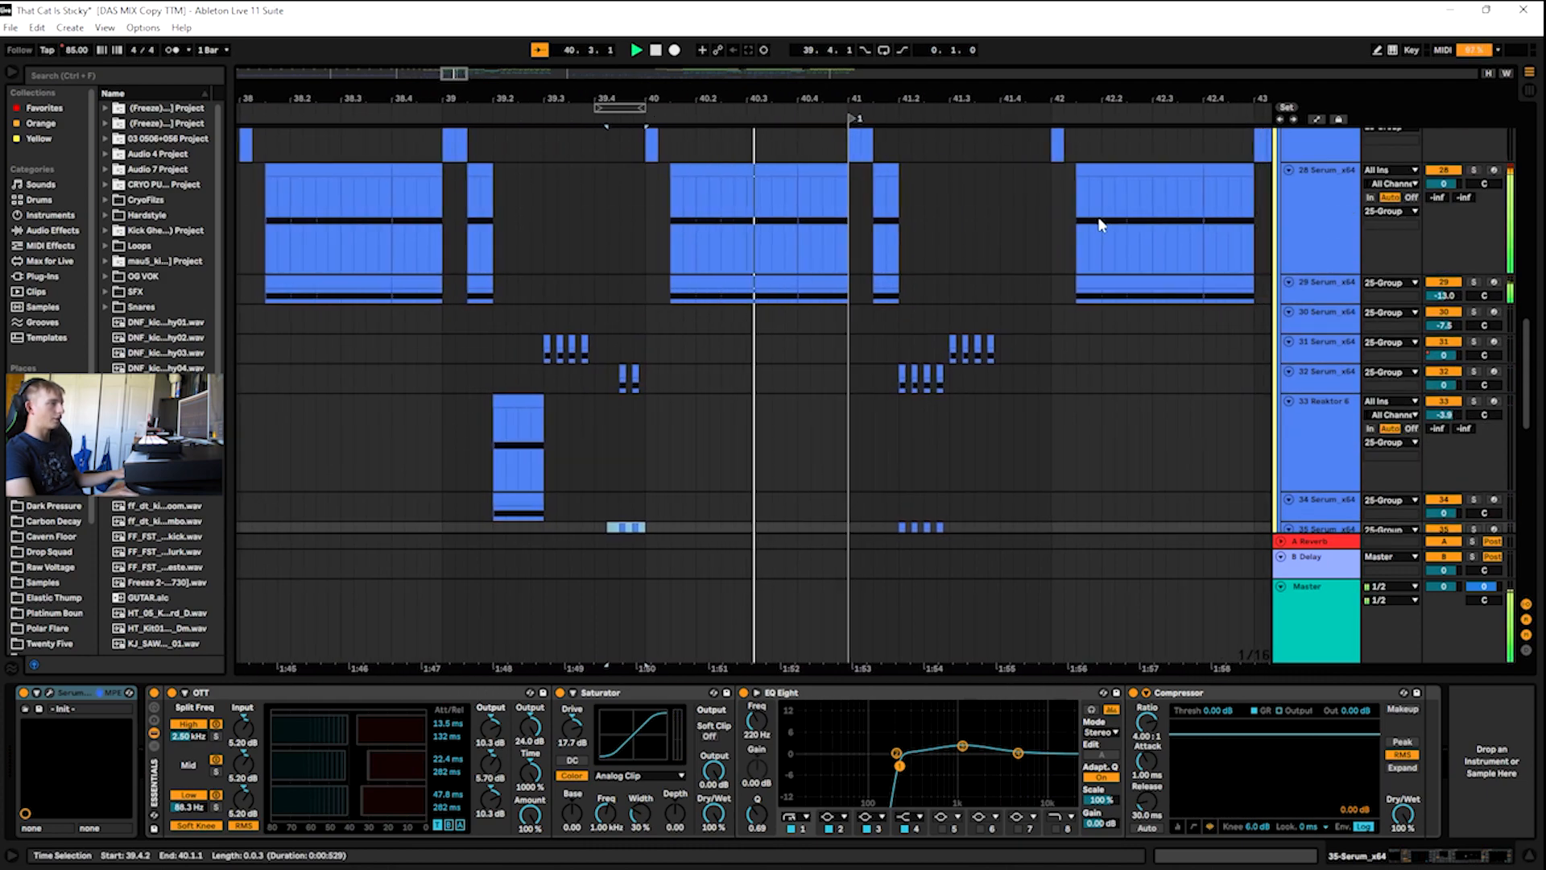
- Show the automation lanes briefly during playback, hide them again, and look over the drop's Serum and Reaktor tracks
key("a")
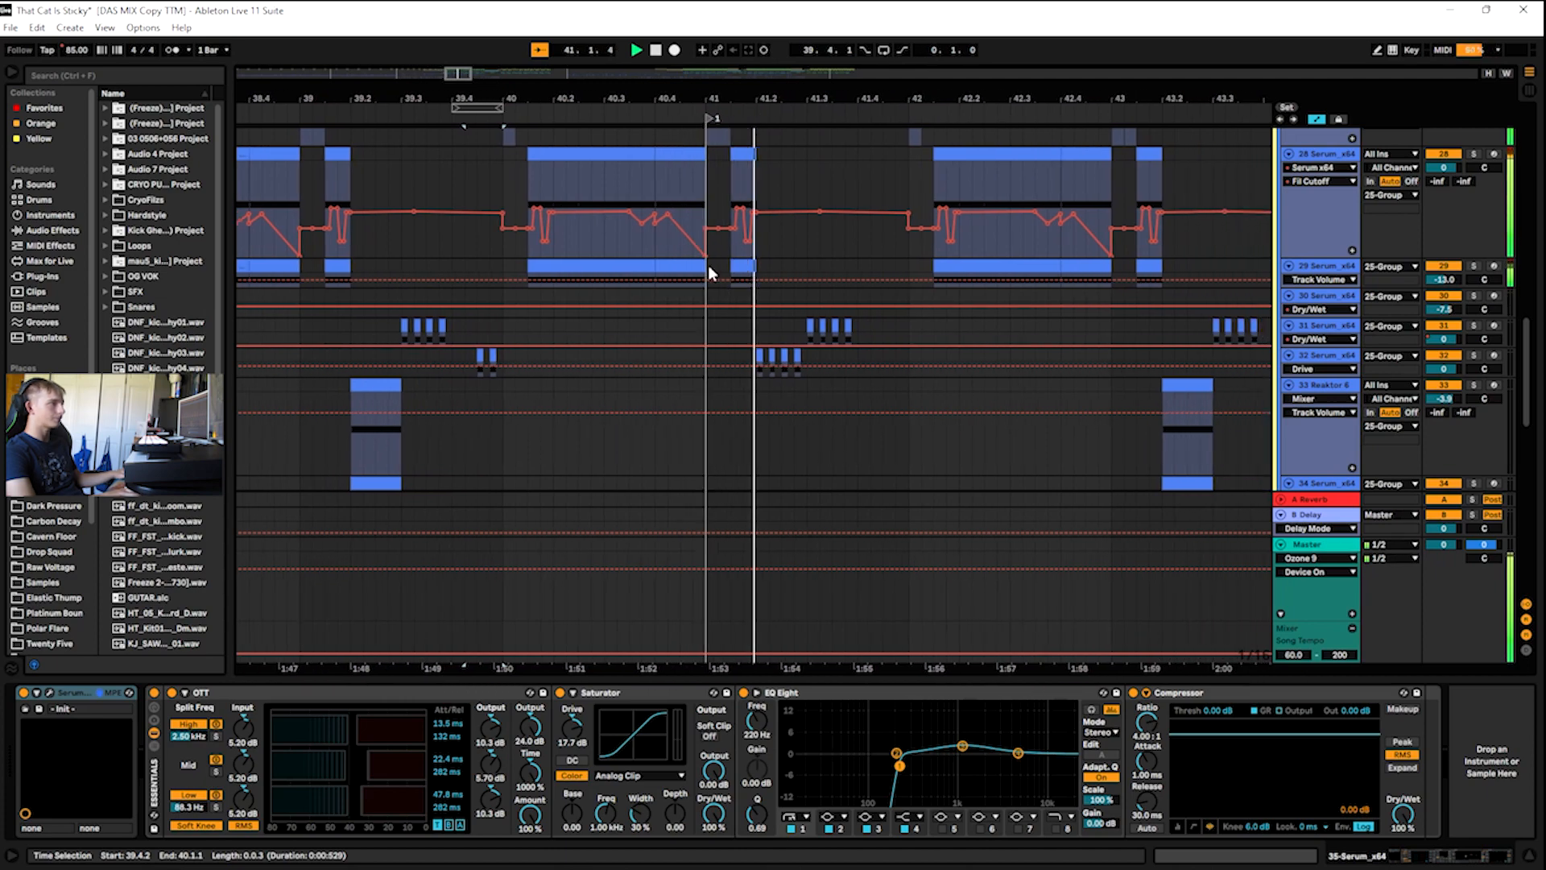
key("a")
scroll(846, 280, "down", 5)
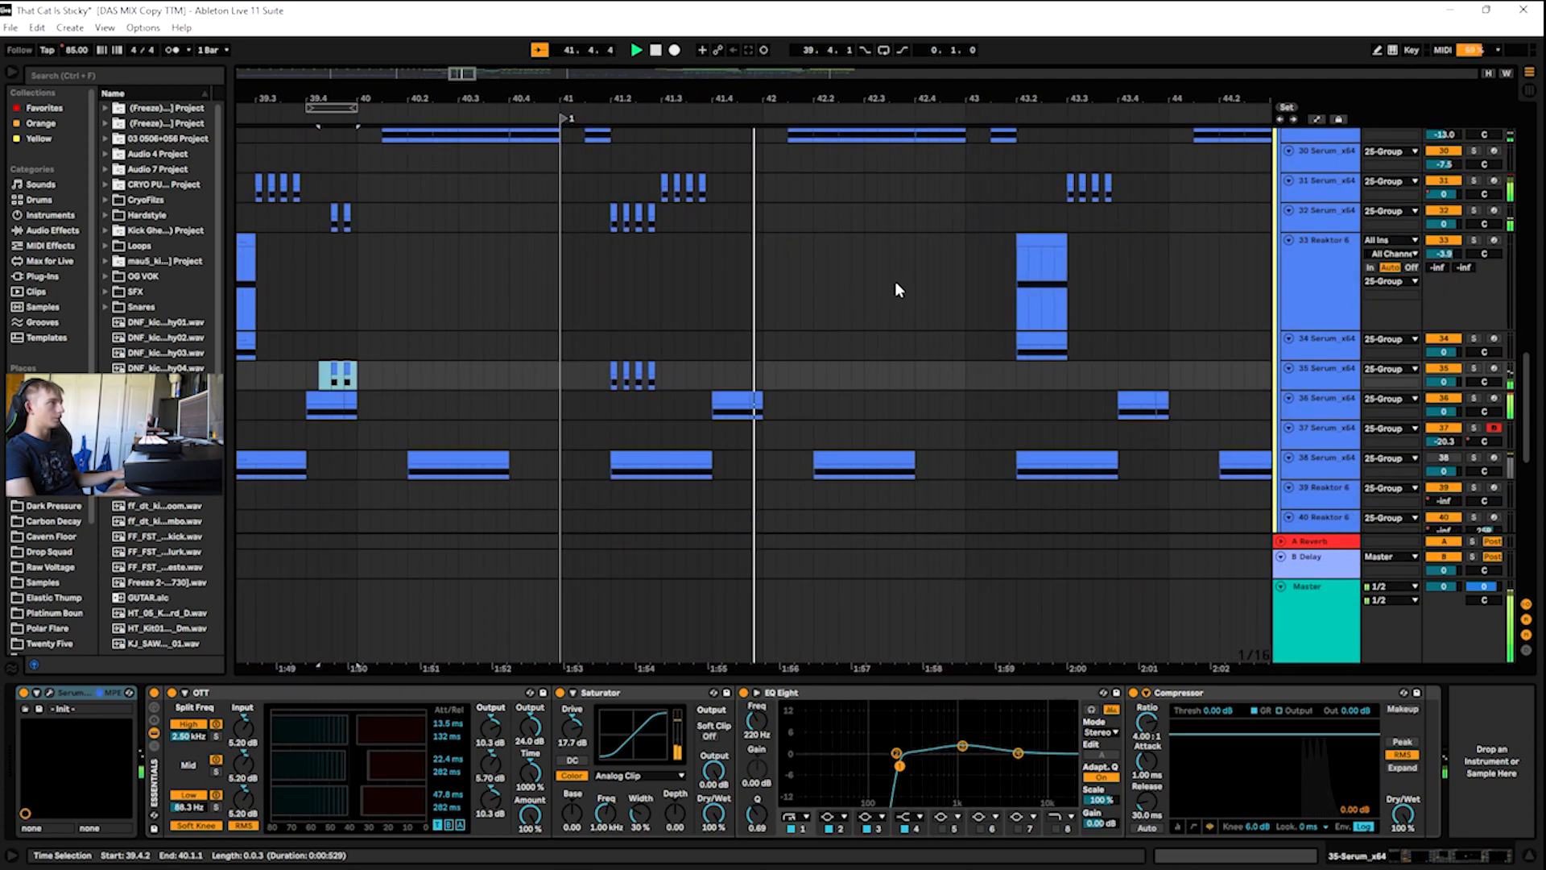
scroll(885, 225, "up", 5)
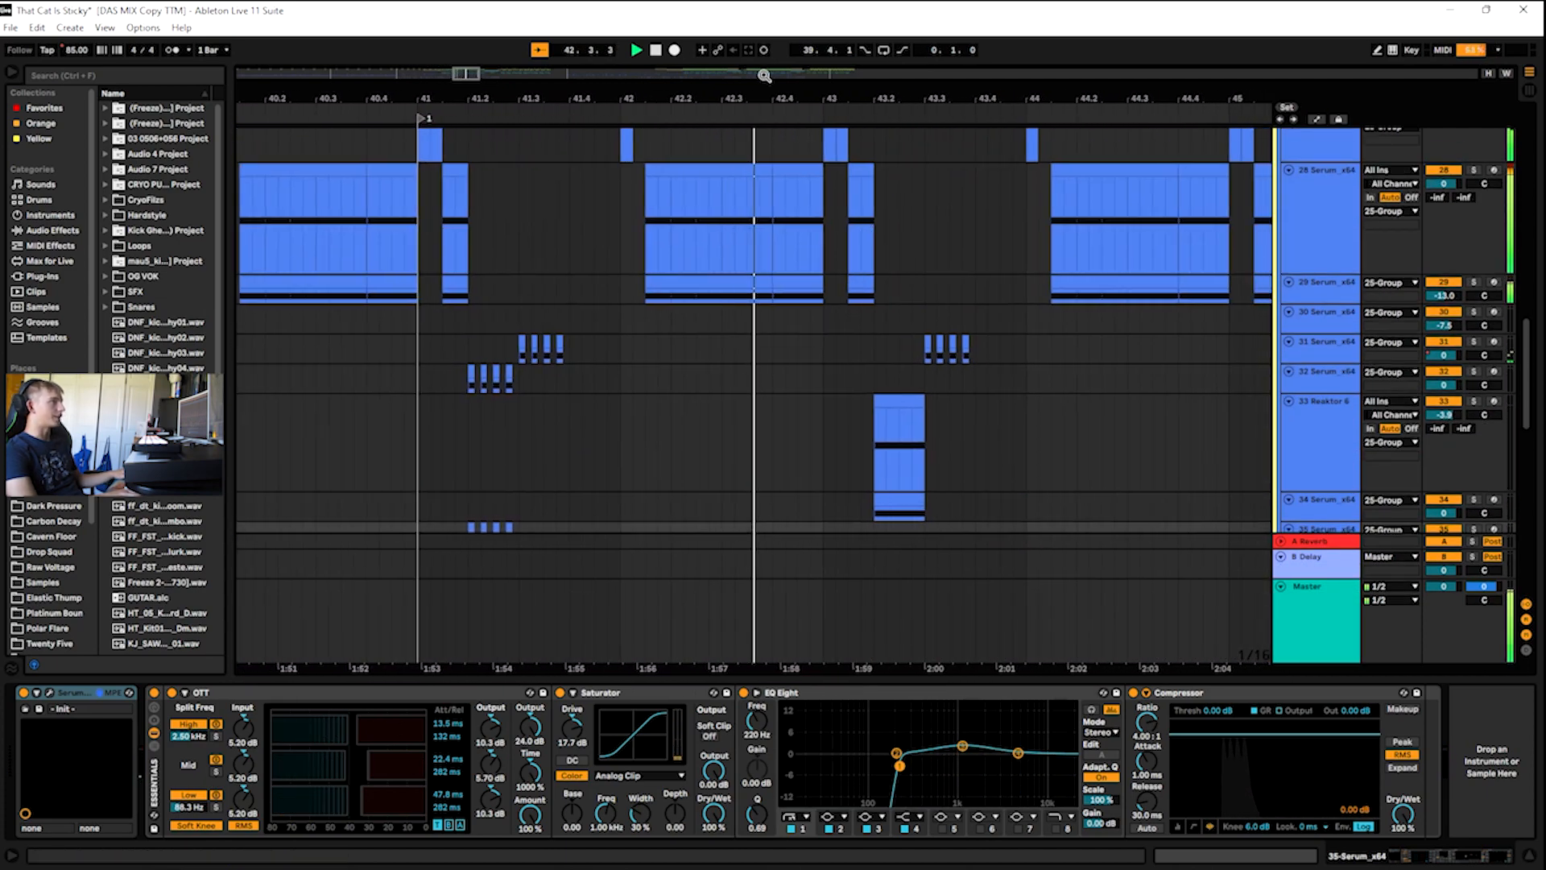
- Look across the wider arrangement, place the insert marker at 46.2.1 on group 25, and find the Kontakt tracks' clips
left_click_drag(491, 74, 490, 32)
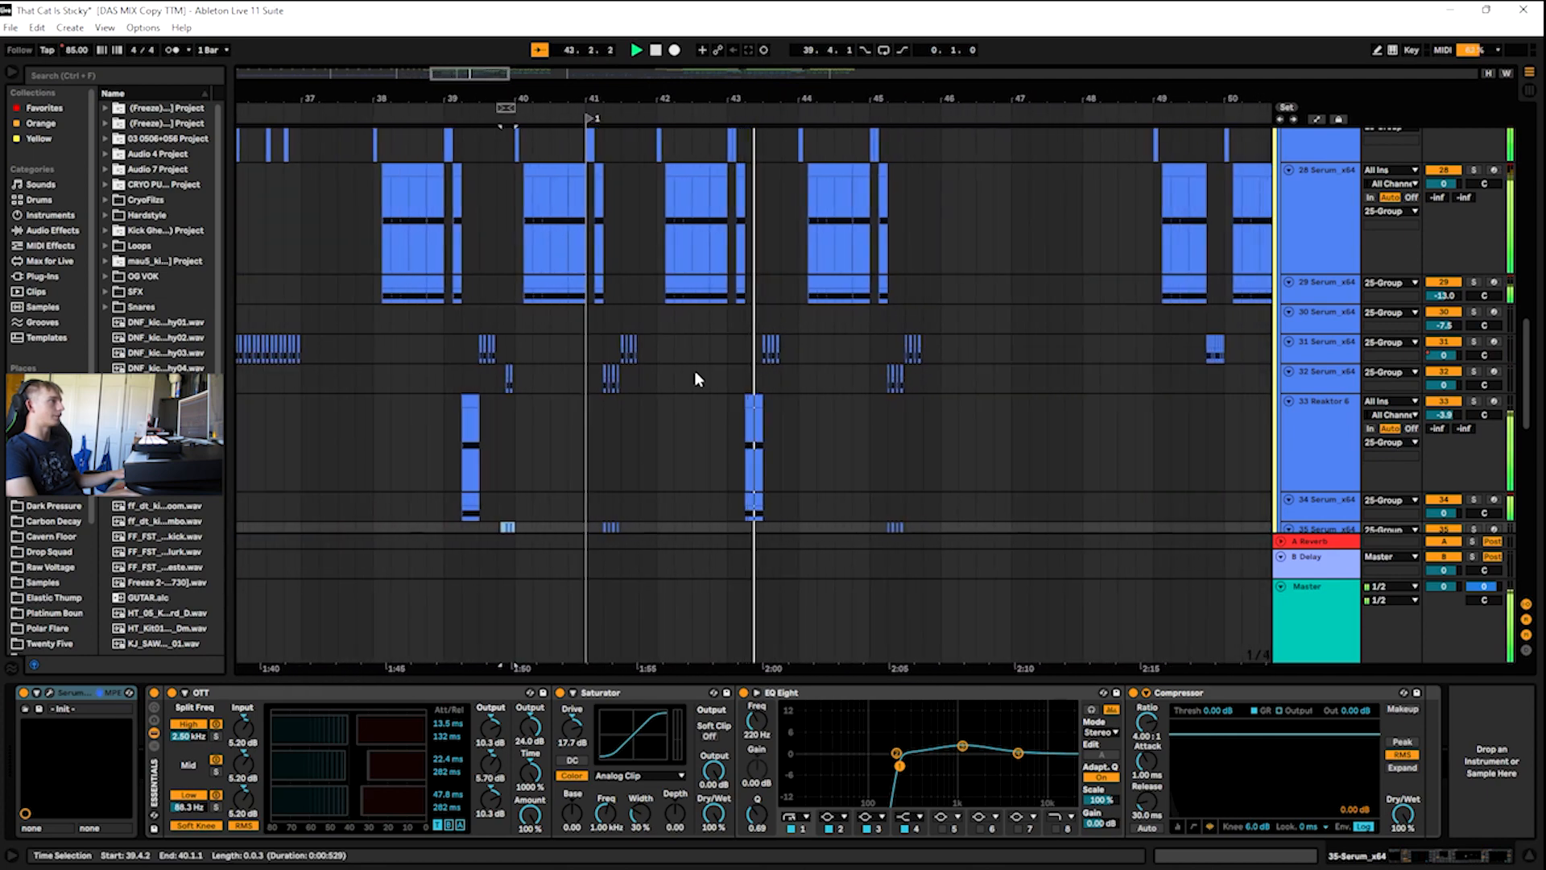
scroll(728, 292, "up", 1)
scroll(733, 295, "up", 5)
left_click_drag(462, 75, 462, 32)
left_click_drag(536, 246, 716, 246)
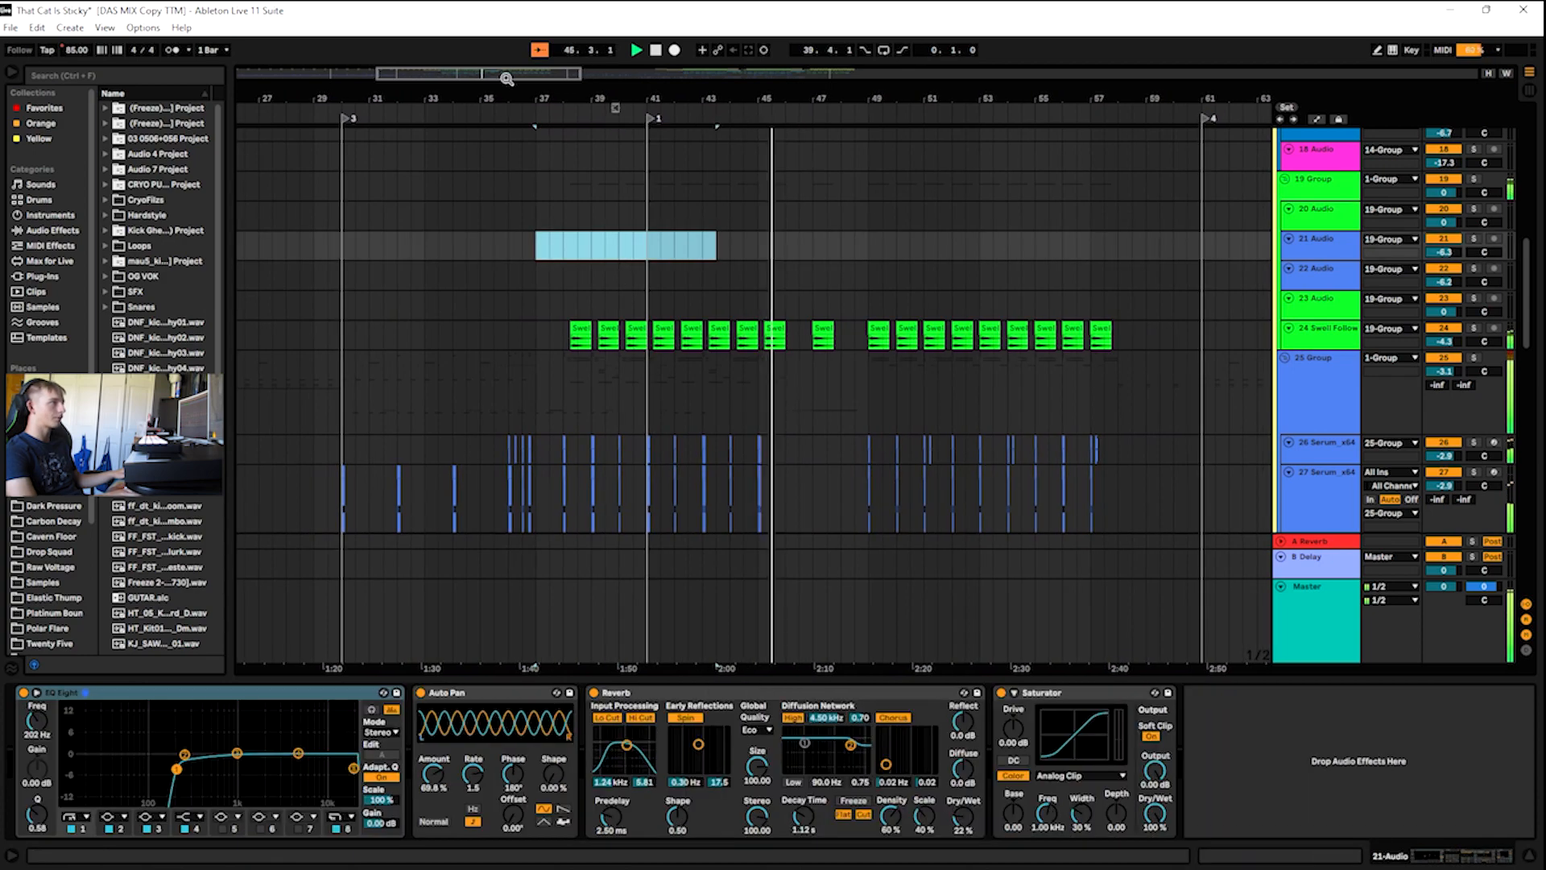
left_click_drag(480, 74, 493, 102)
scroll(914, 296, "down", 2)
left_click(678, 288)
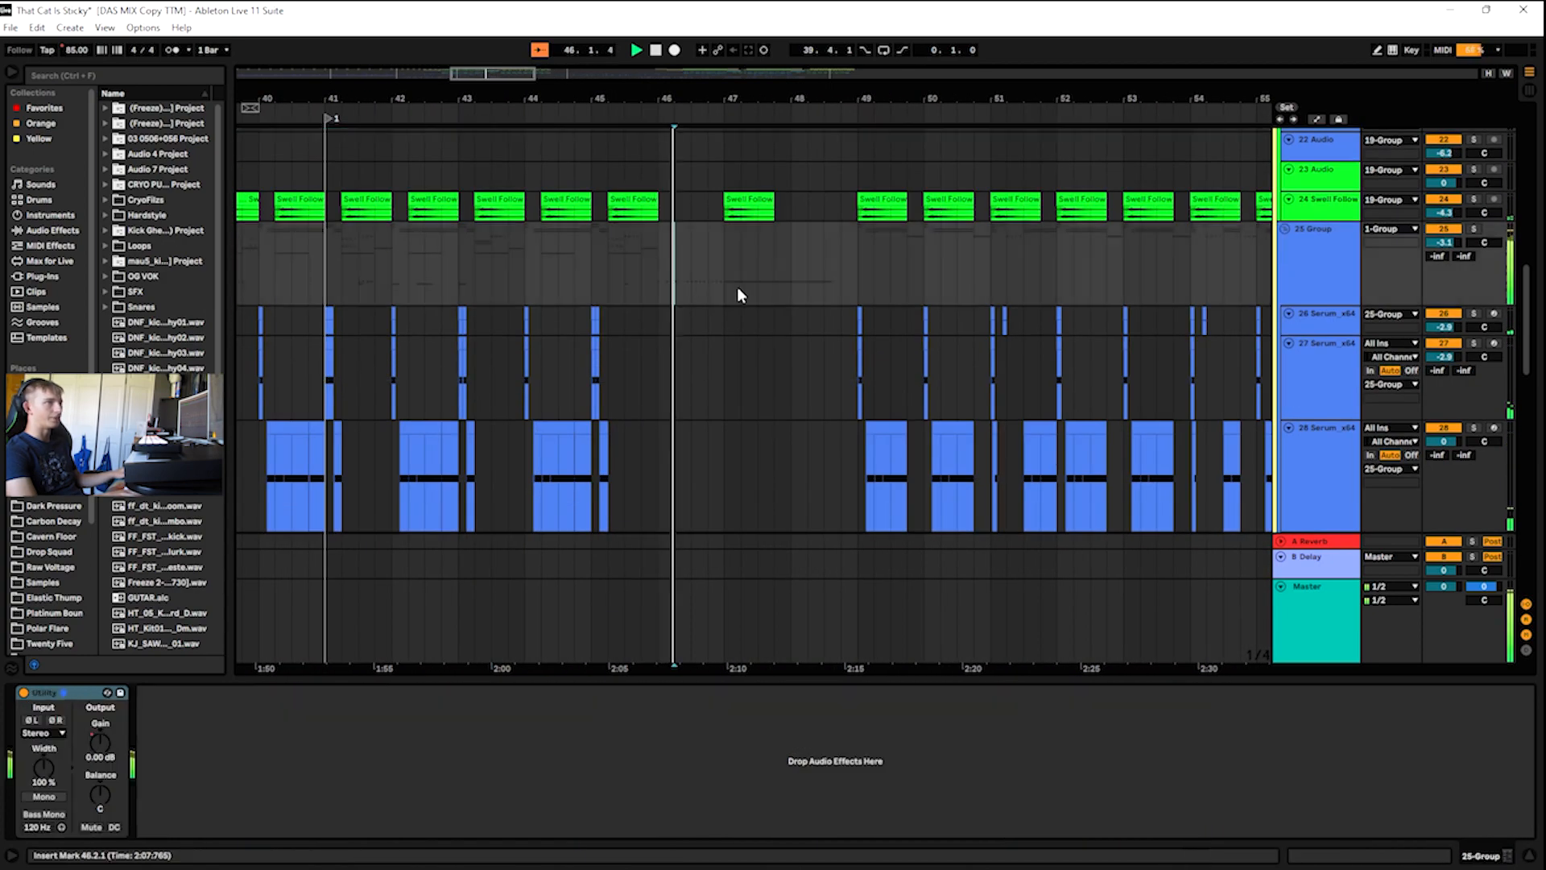
scroll(749, 310, "down", 2)
scroll(755, 314, "down", 10)
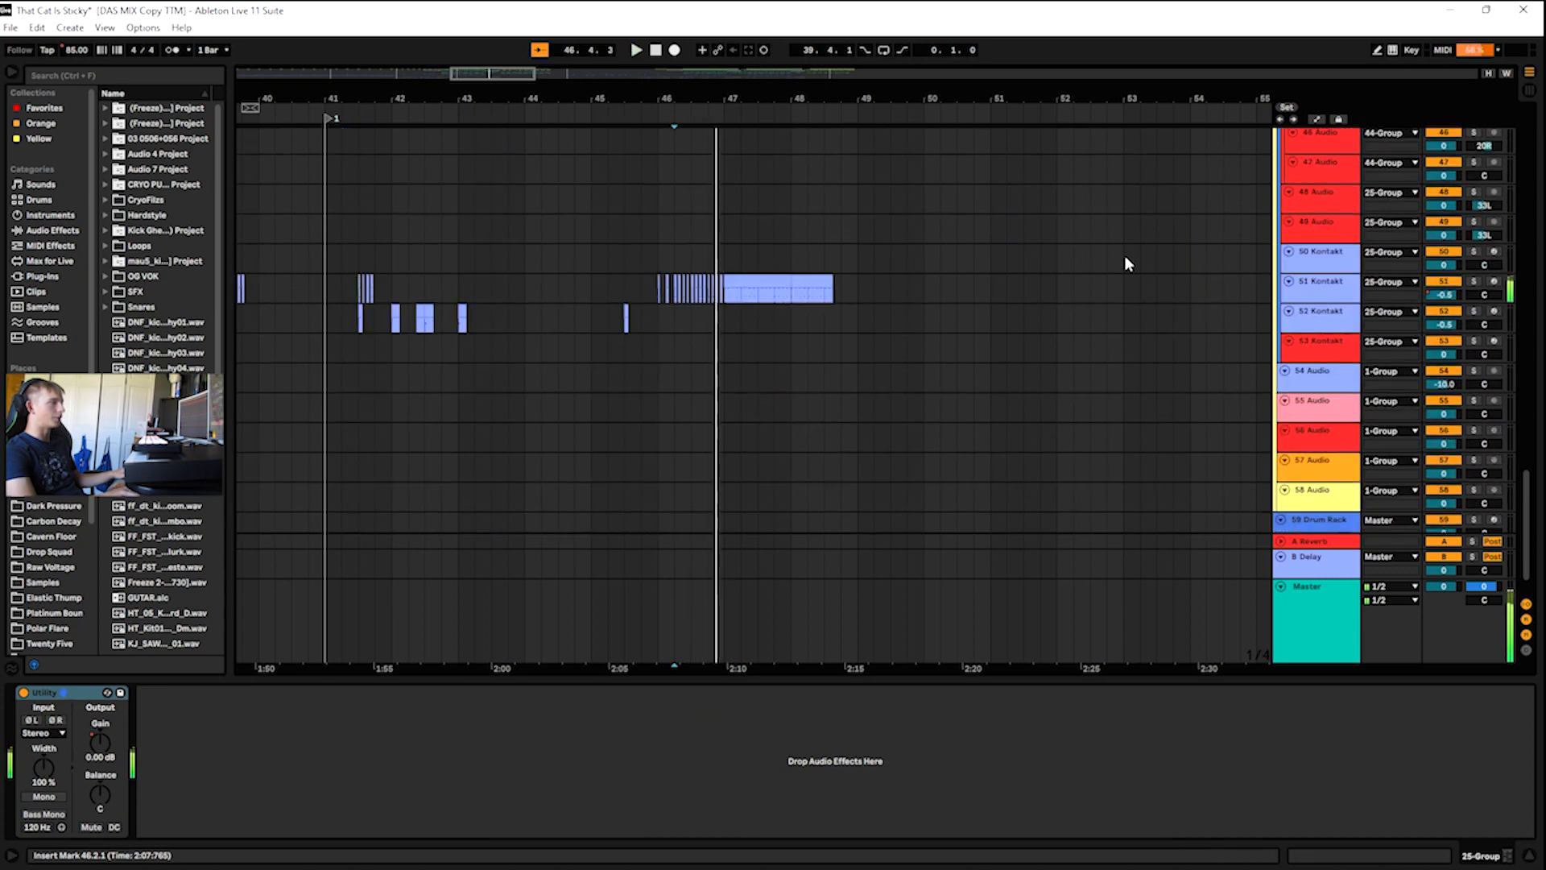
- Open track 51's Kontakt instrument to inspect its PERC Studio Armageddon Ens patch, and close it again
left_click(1339, 294)
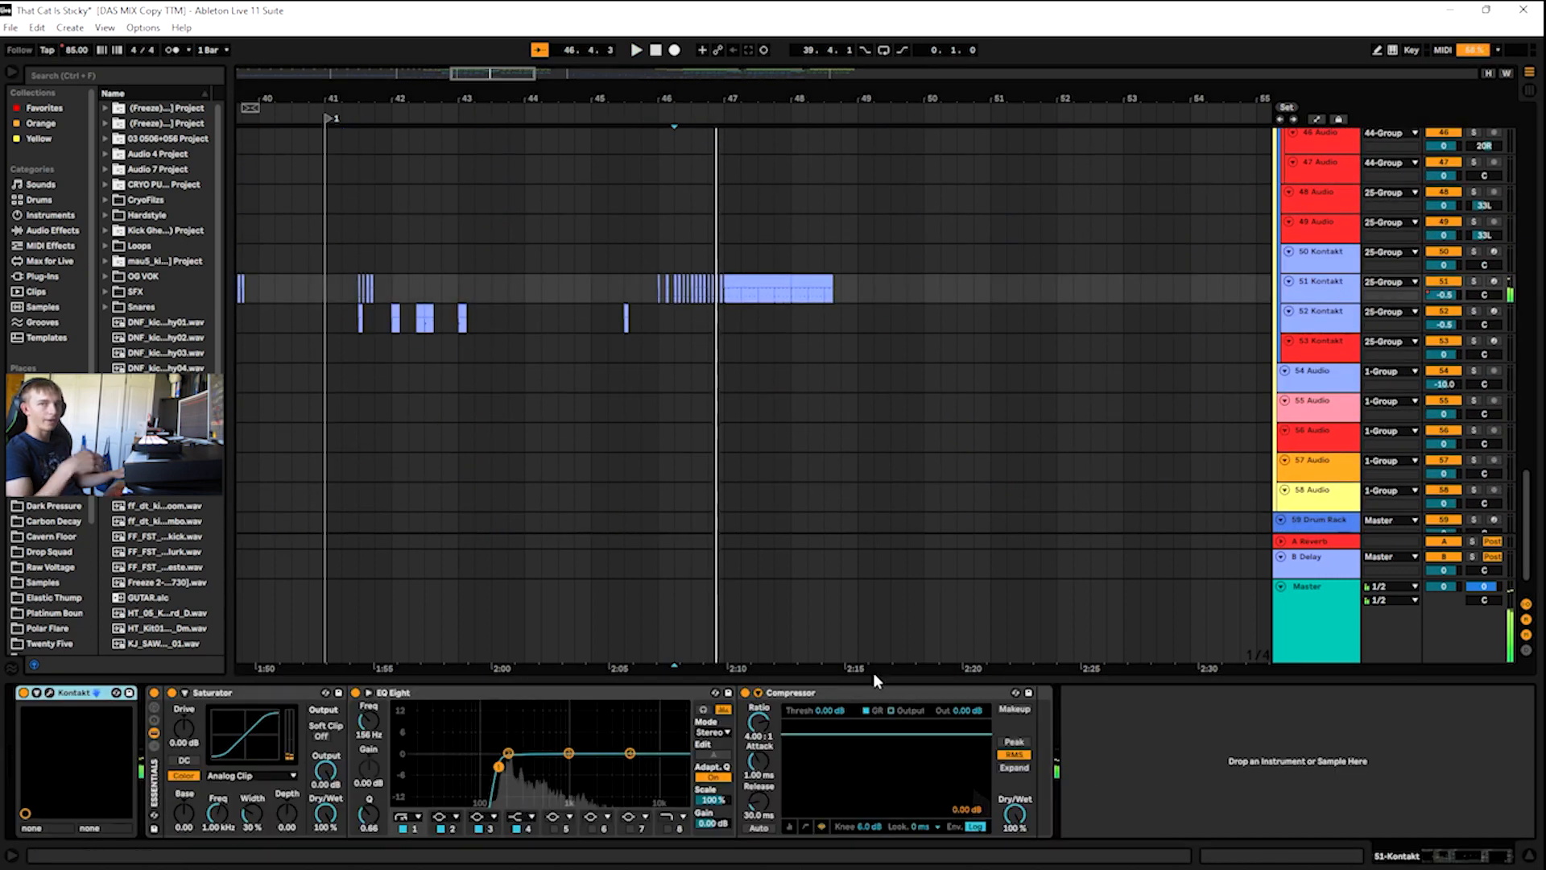
left_click(50, 694)
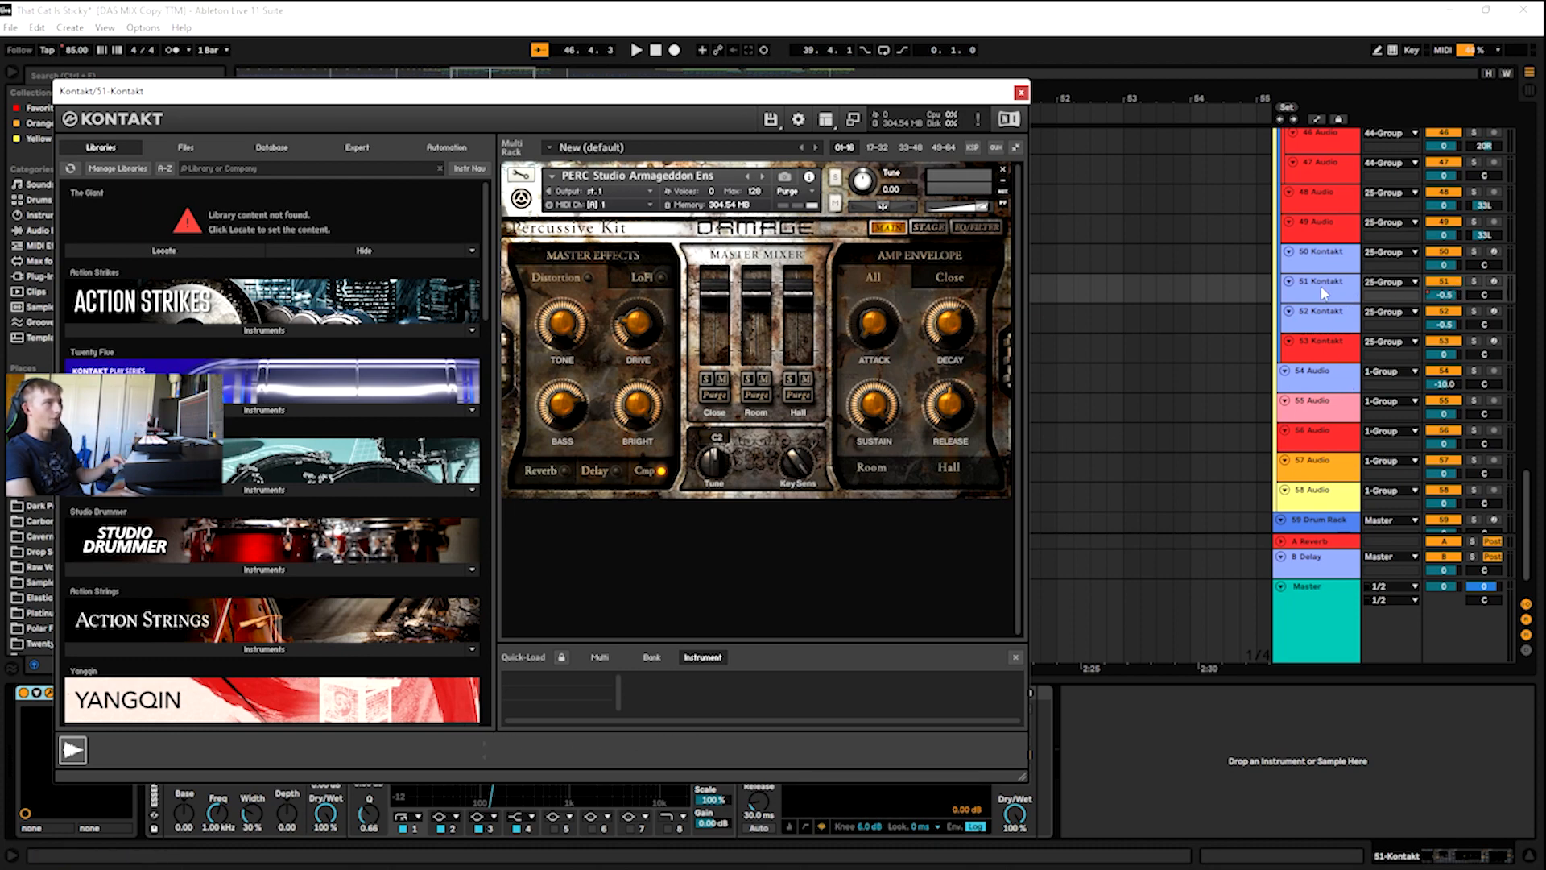
left_click(1021, 93)
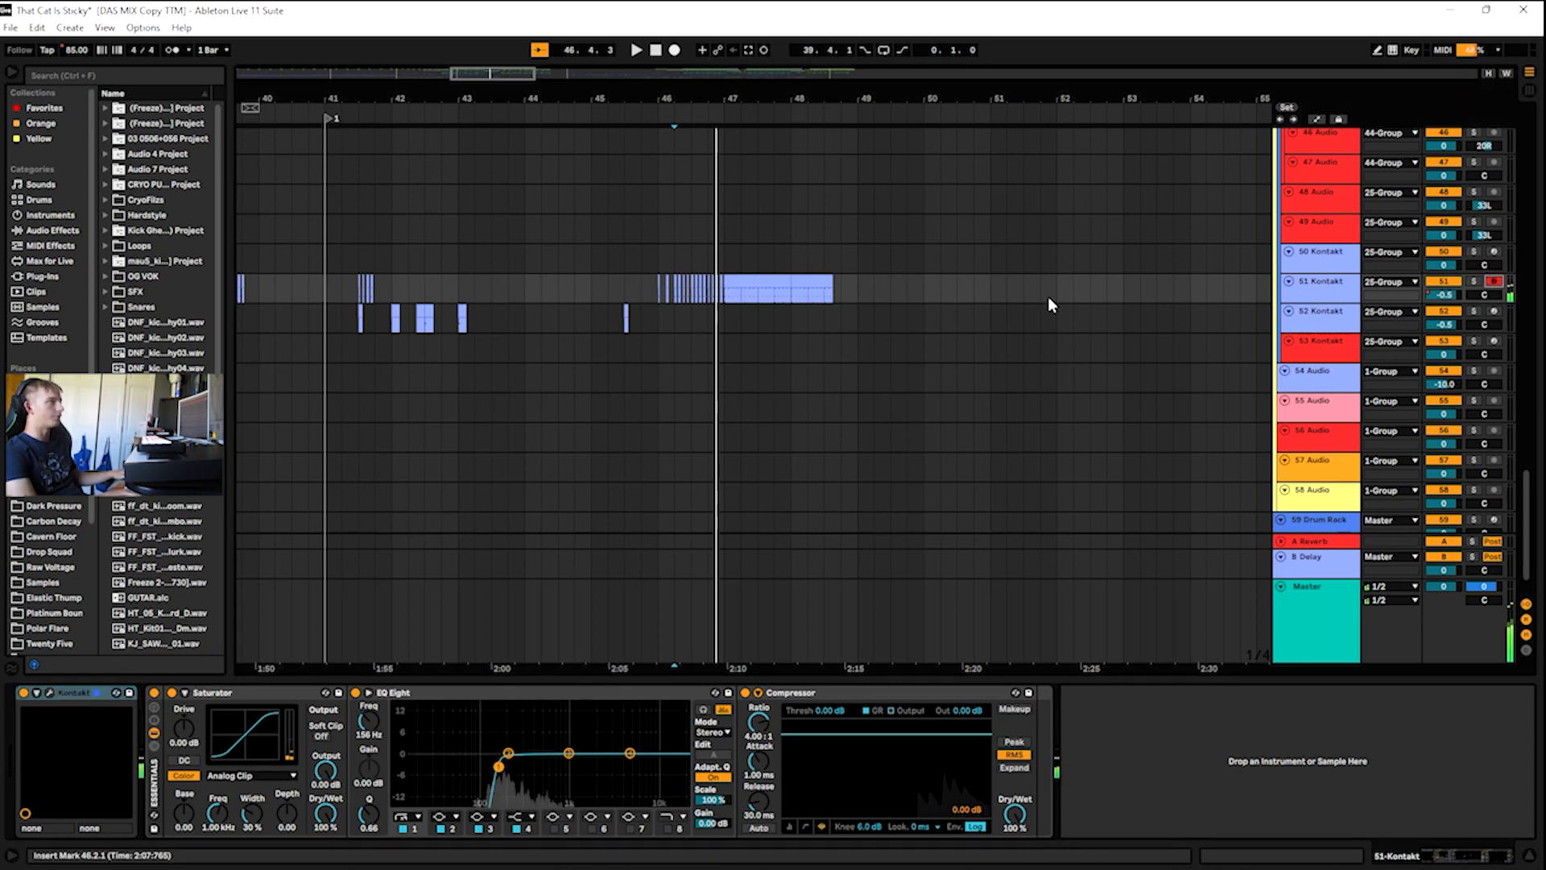
- Play from about bar 45 and solo Kontakt track 51 to hear its clips from bar 46 onward
left_click(1023, 259)
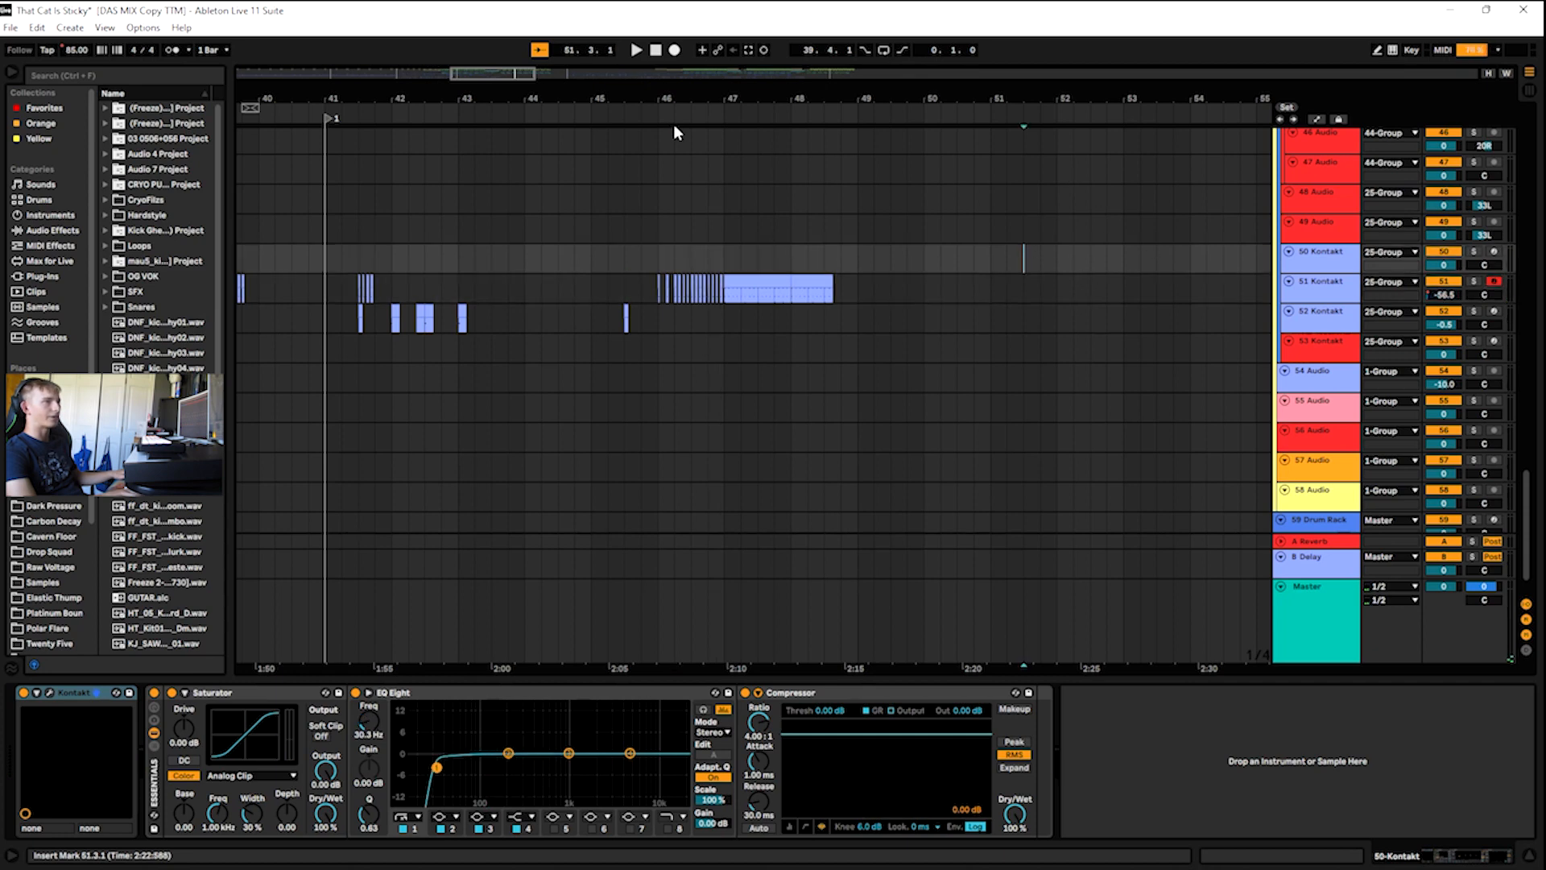
left_click(603, 119)
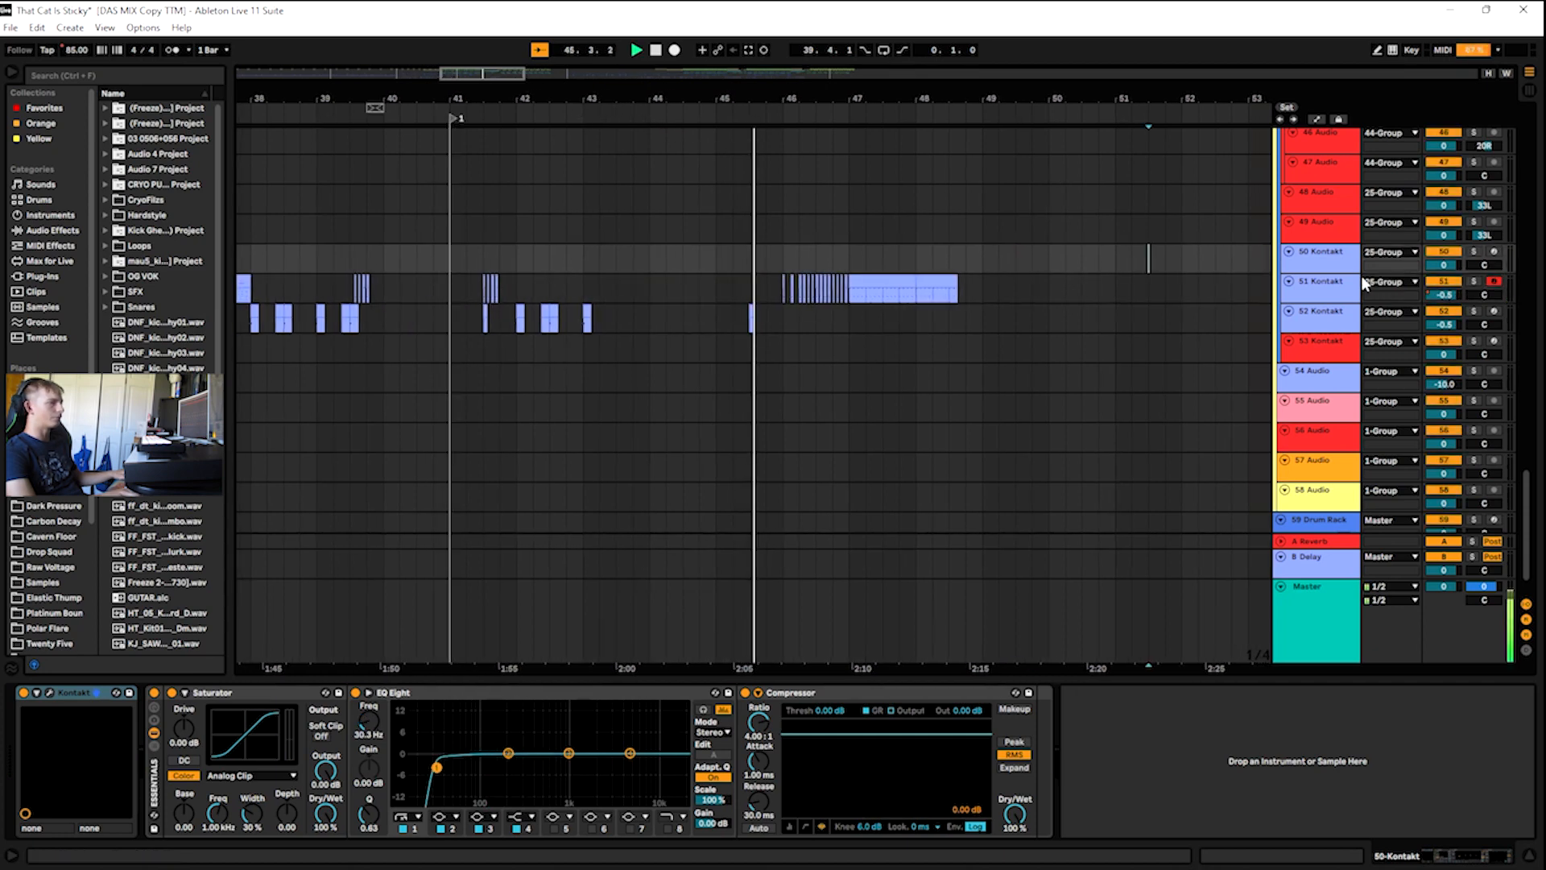
left_click(1328, 291)
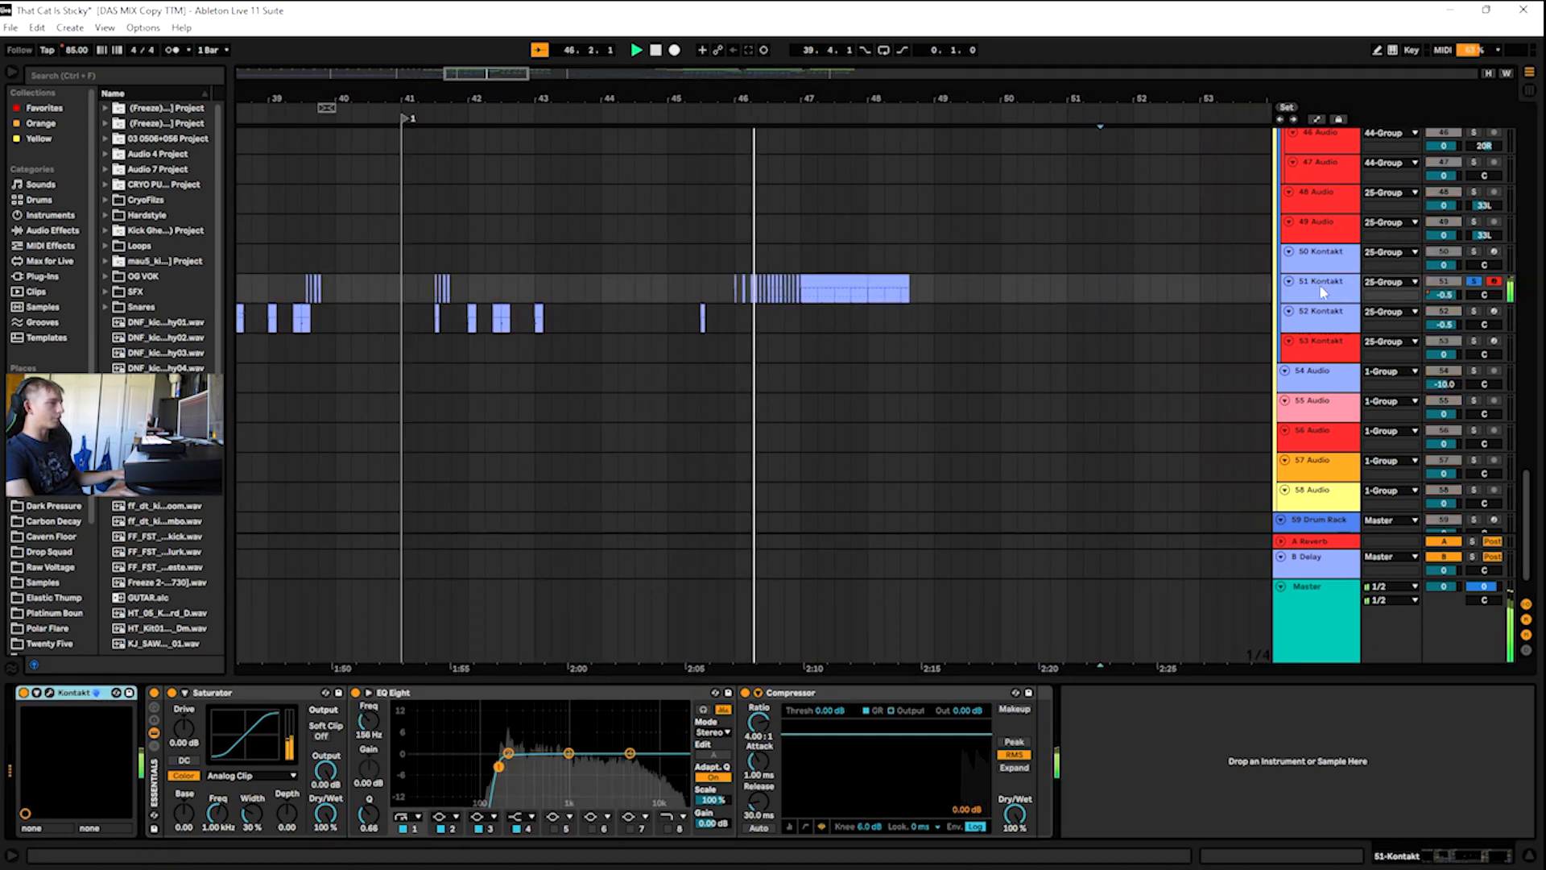
scroll(842, 463, "up", 1)
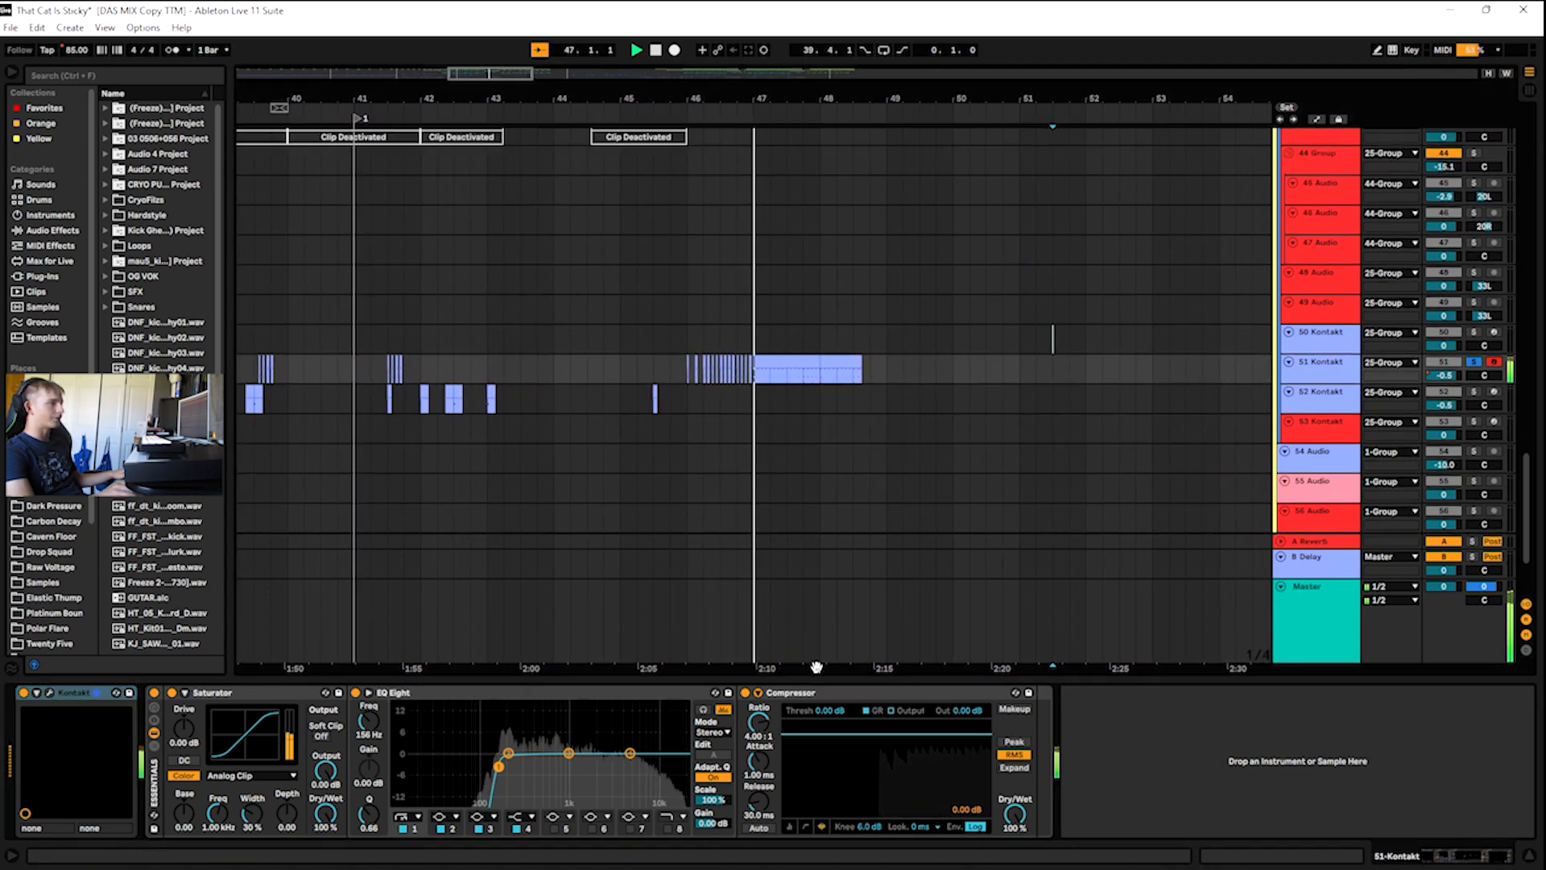
- Hide the device chain, play from about bar 45 with track 51 unsoloed, and follow the Serum tracks' clips through bar 49 onward
left_click_drag(812, 677, 814, 726)
scroll(863, 442, "up", 2)
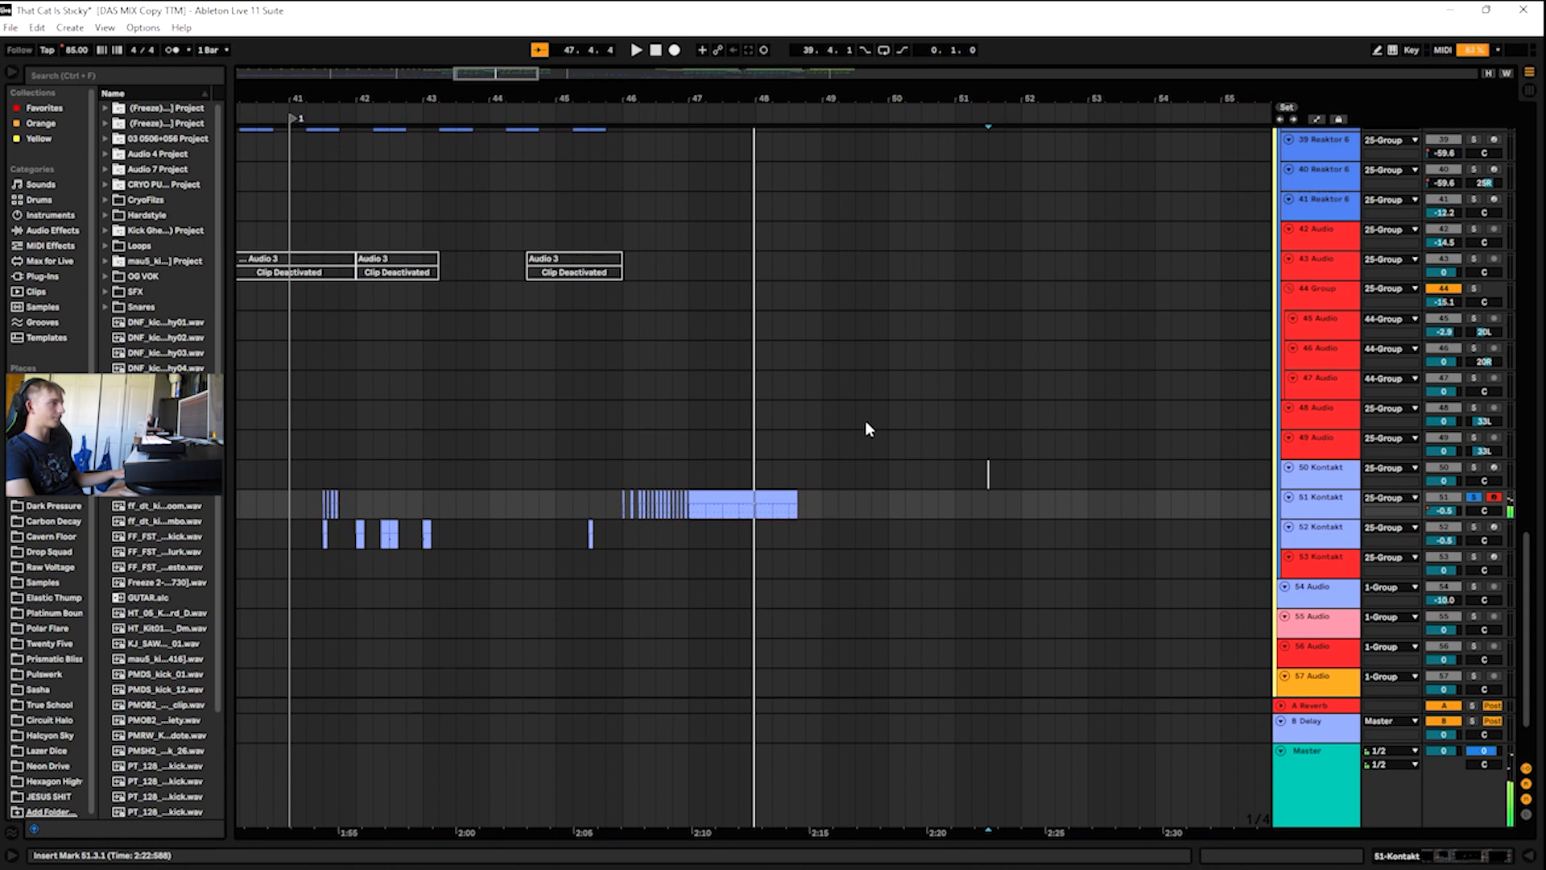
left_click(591, 118)
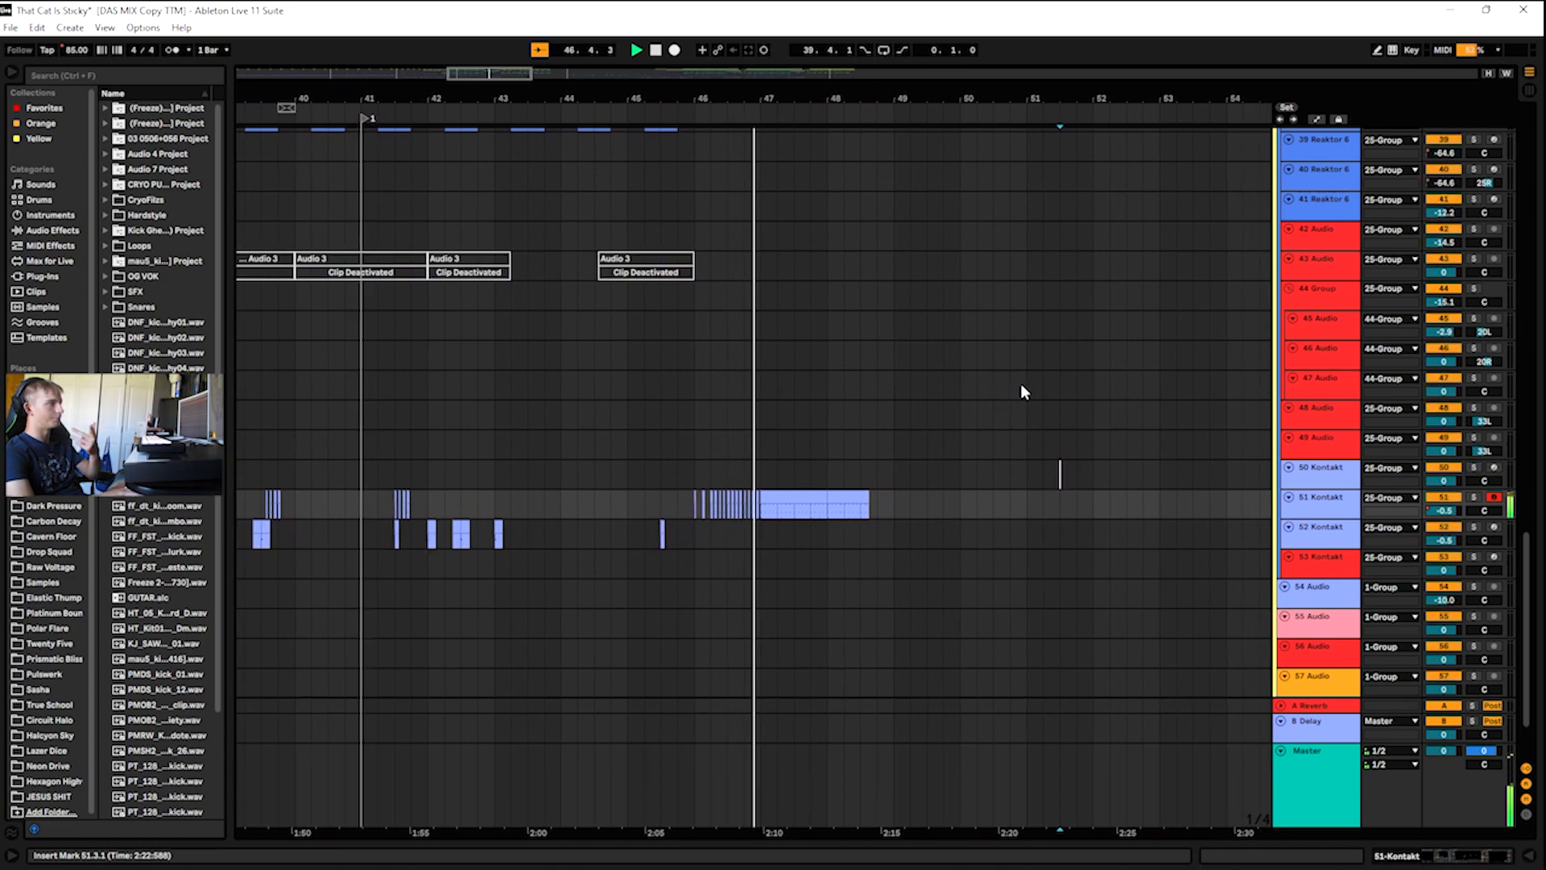
scroll(1021, 392, "up", 4)
scroll(1021, 393, "up", 5)
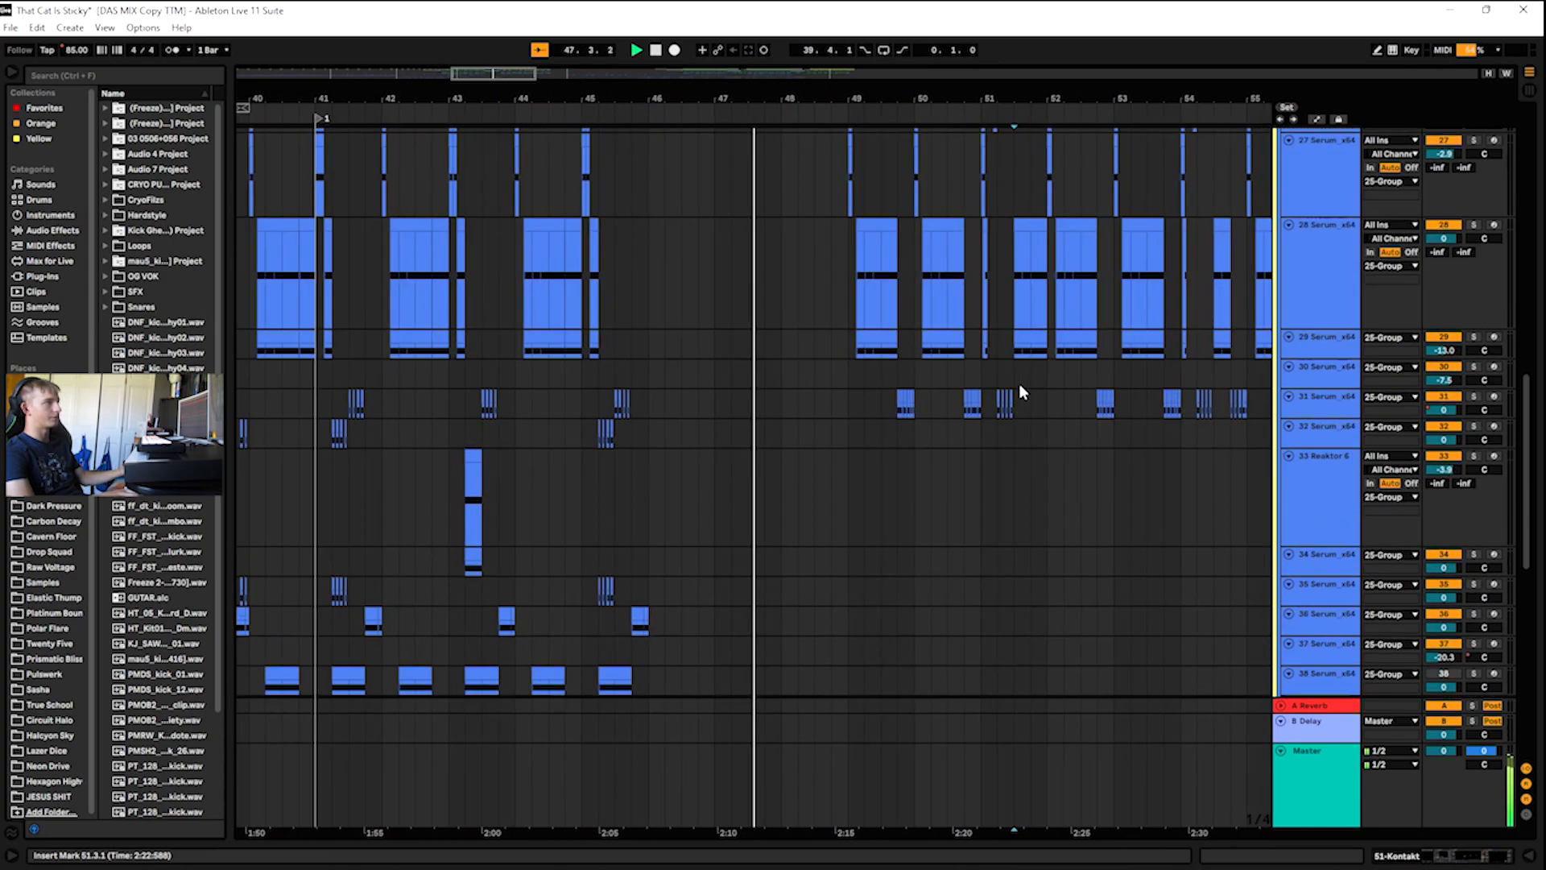
scroll(1036, 359, "up", 5)
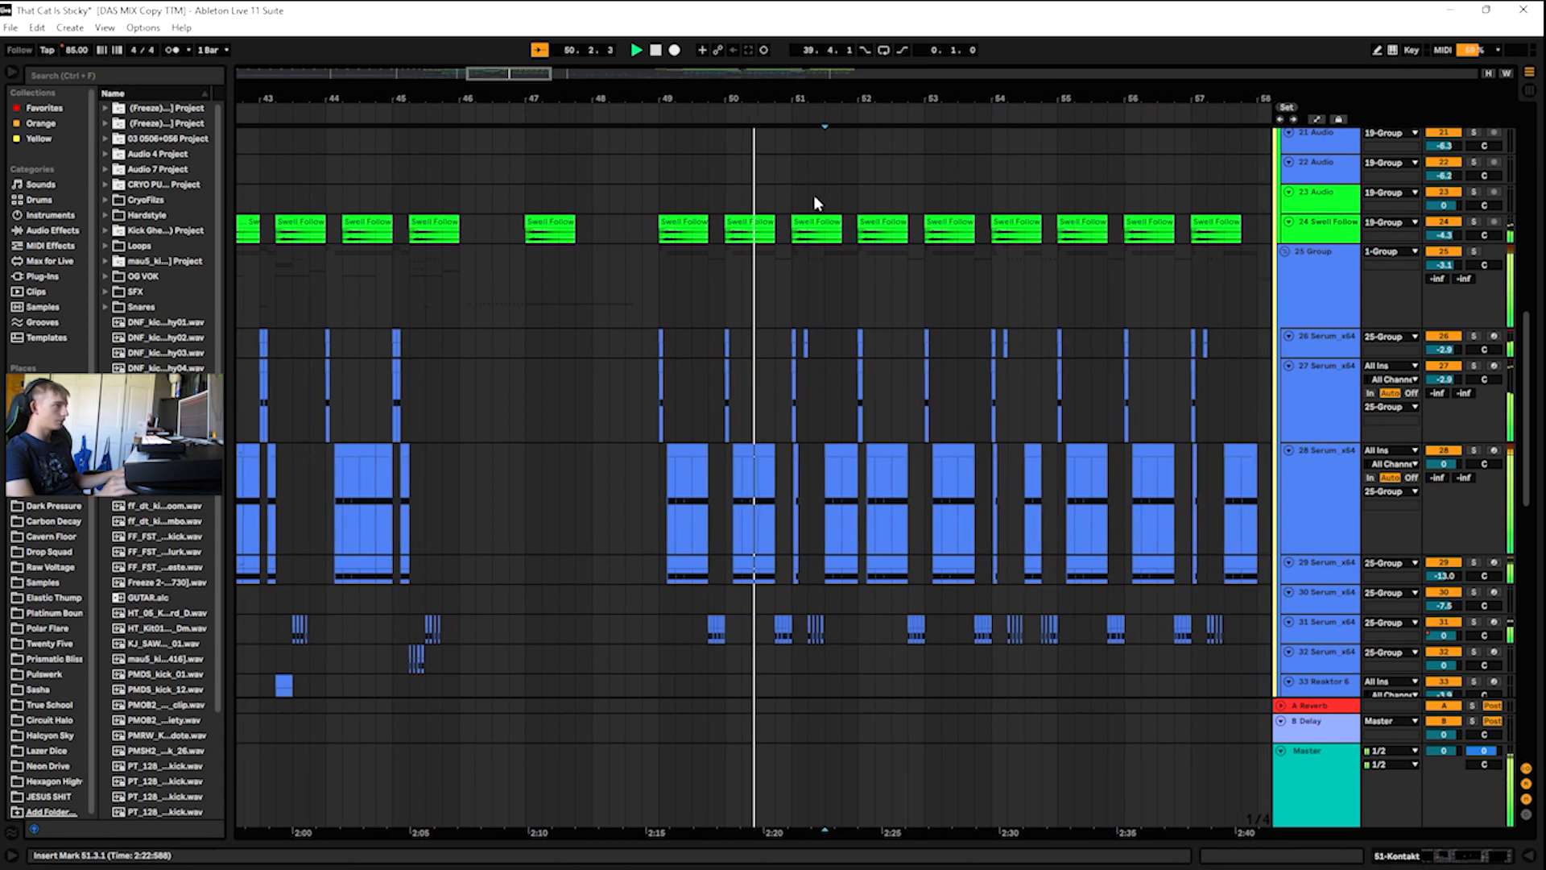
left_click_drag(518, 74, 517, 76)
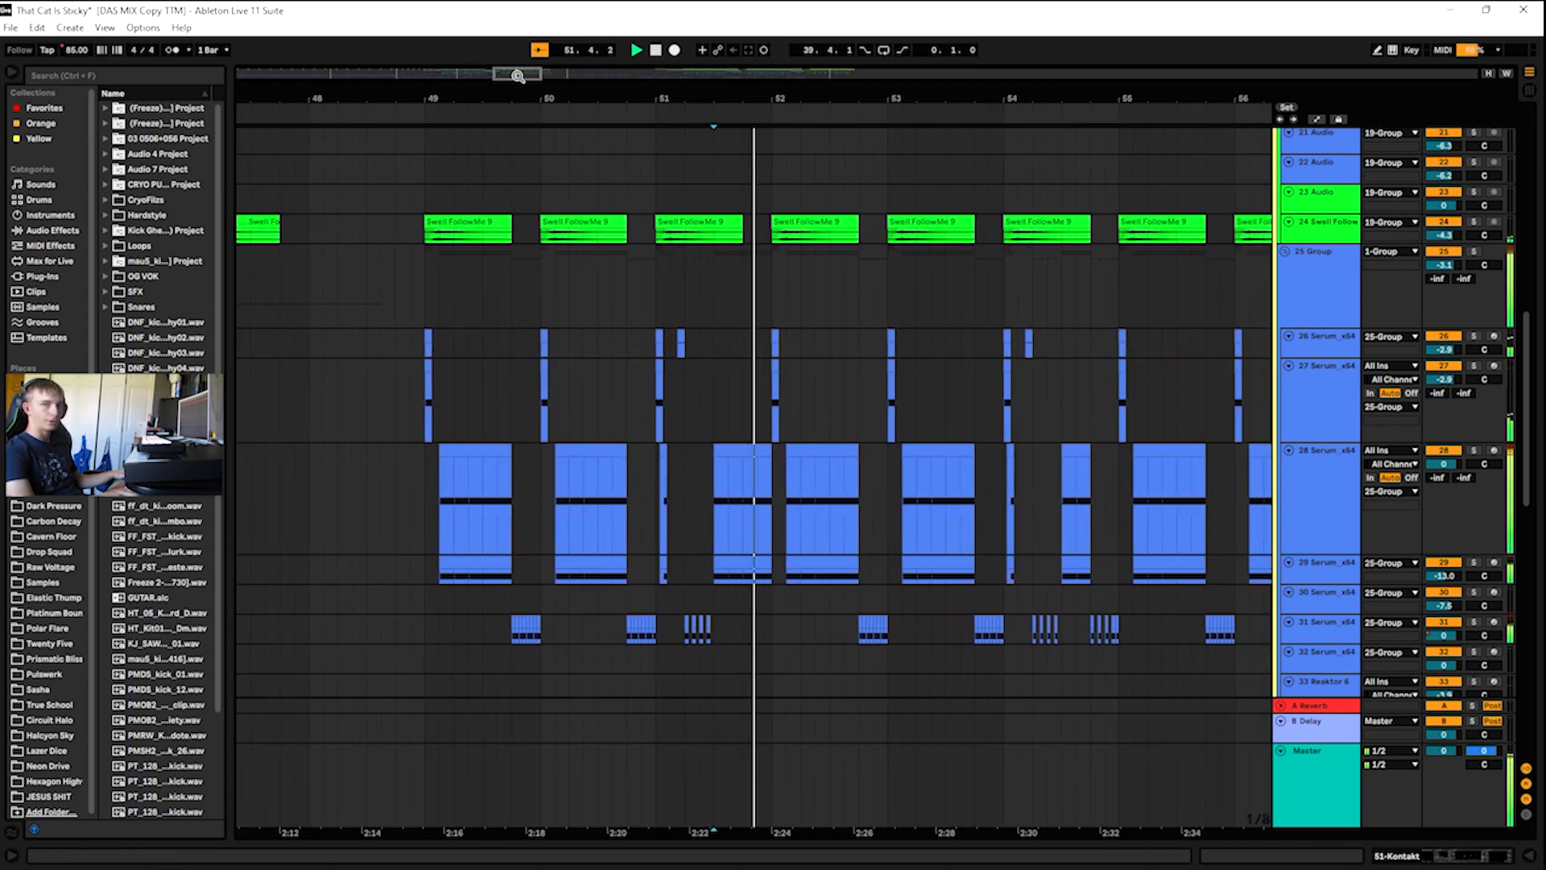
- Stop playback, show the automation lanes, and examine Serum track 28's filter cutoff automation from bar 49
key("space")
key("a")
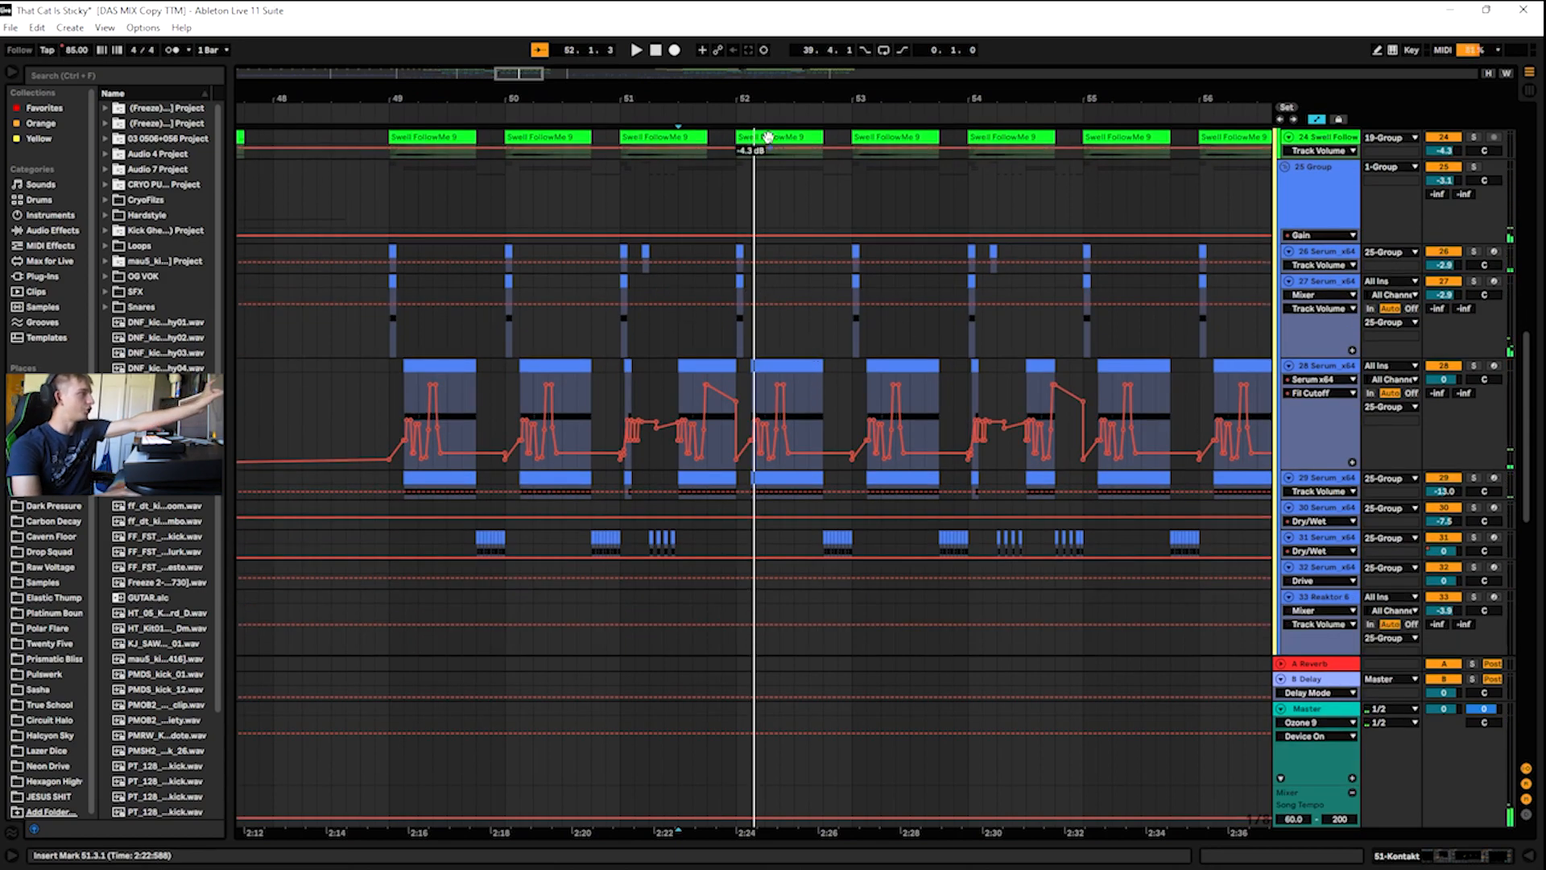
left_click_drag(515, 77, 483, 129)
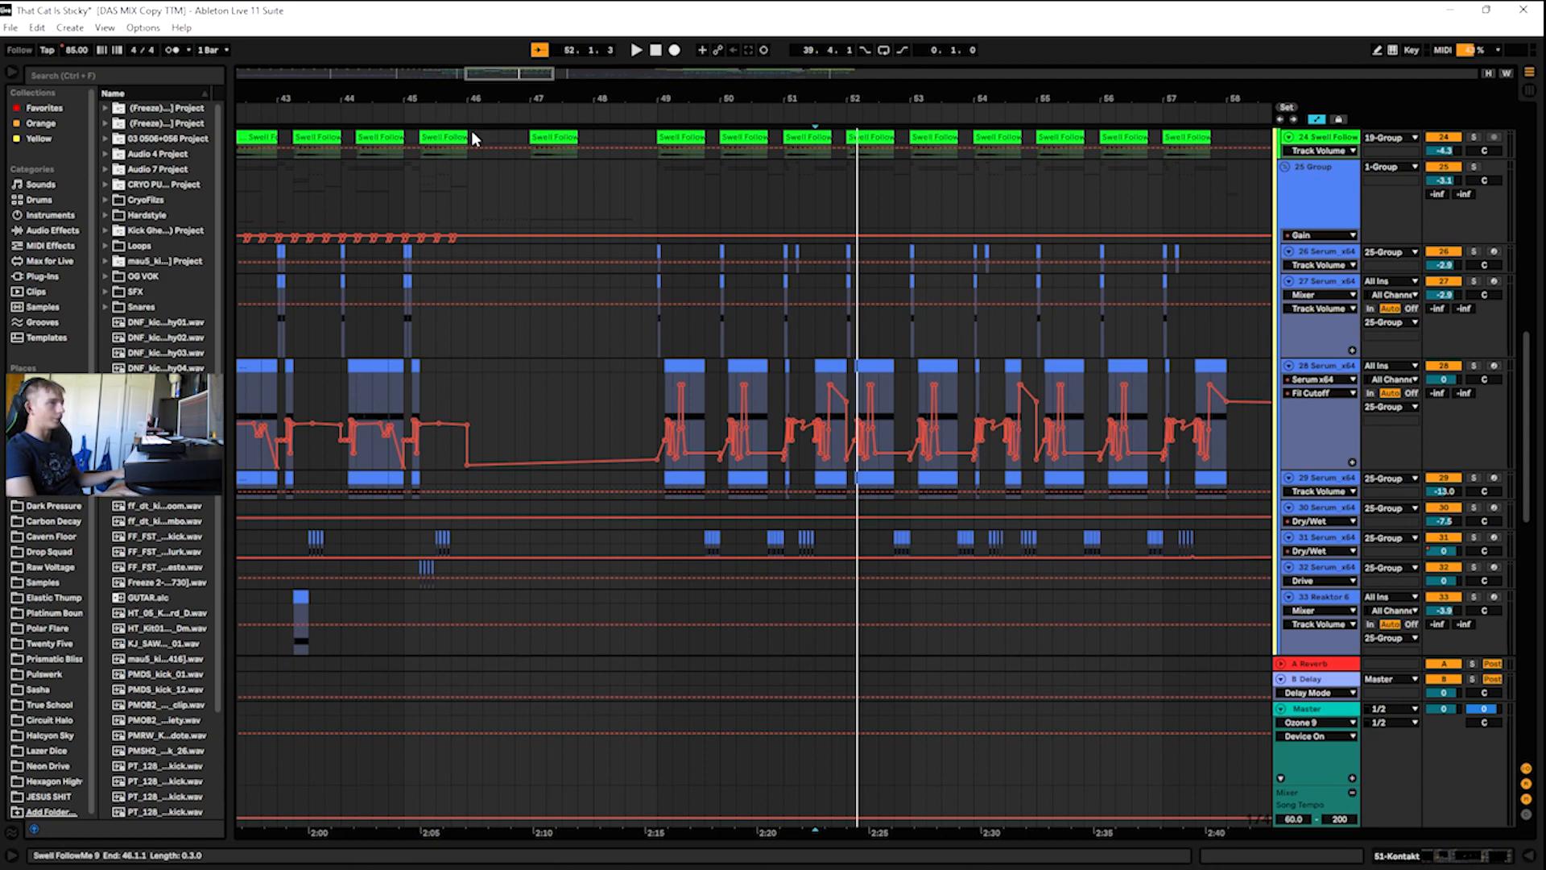
left_click_drag(514, 70, 509, 75)
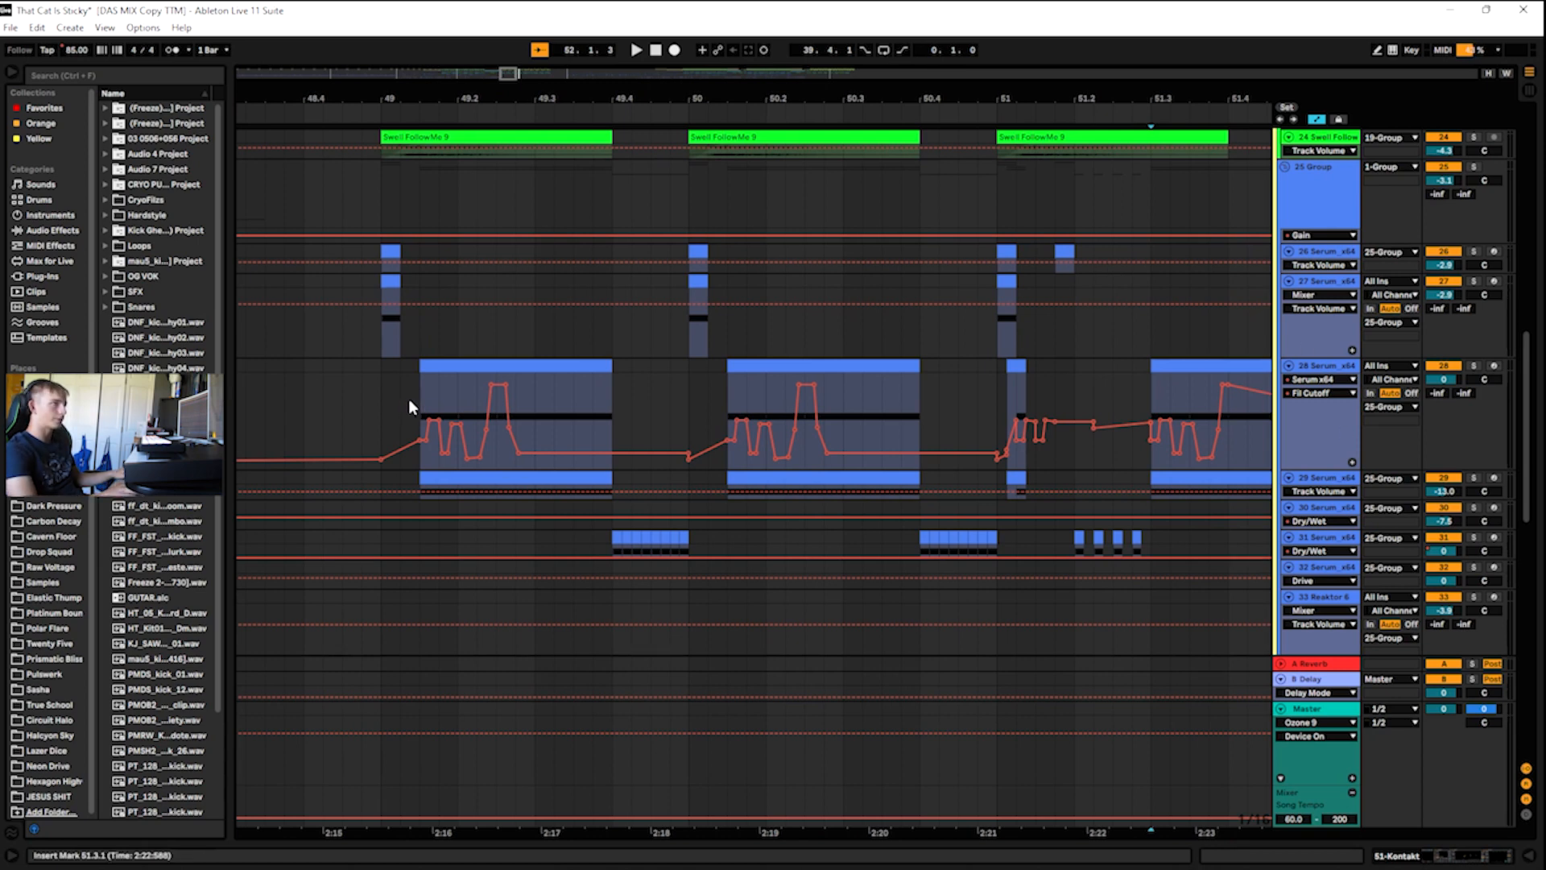
- Loop 49.1.3 to 49.4.1 on Serum track 28 and solo the track to hear its filter cutoff movement
left_click_drag(408, 398, 594, 394)
key("ctrl+l")
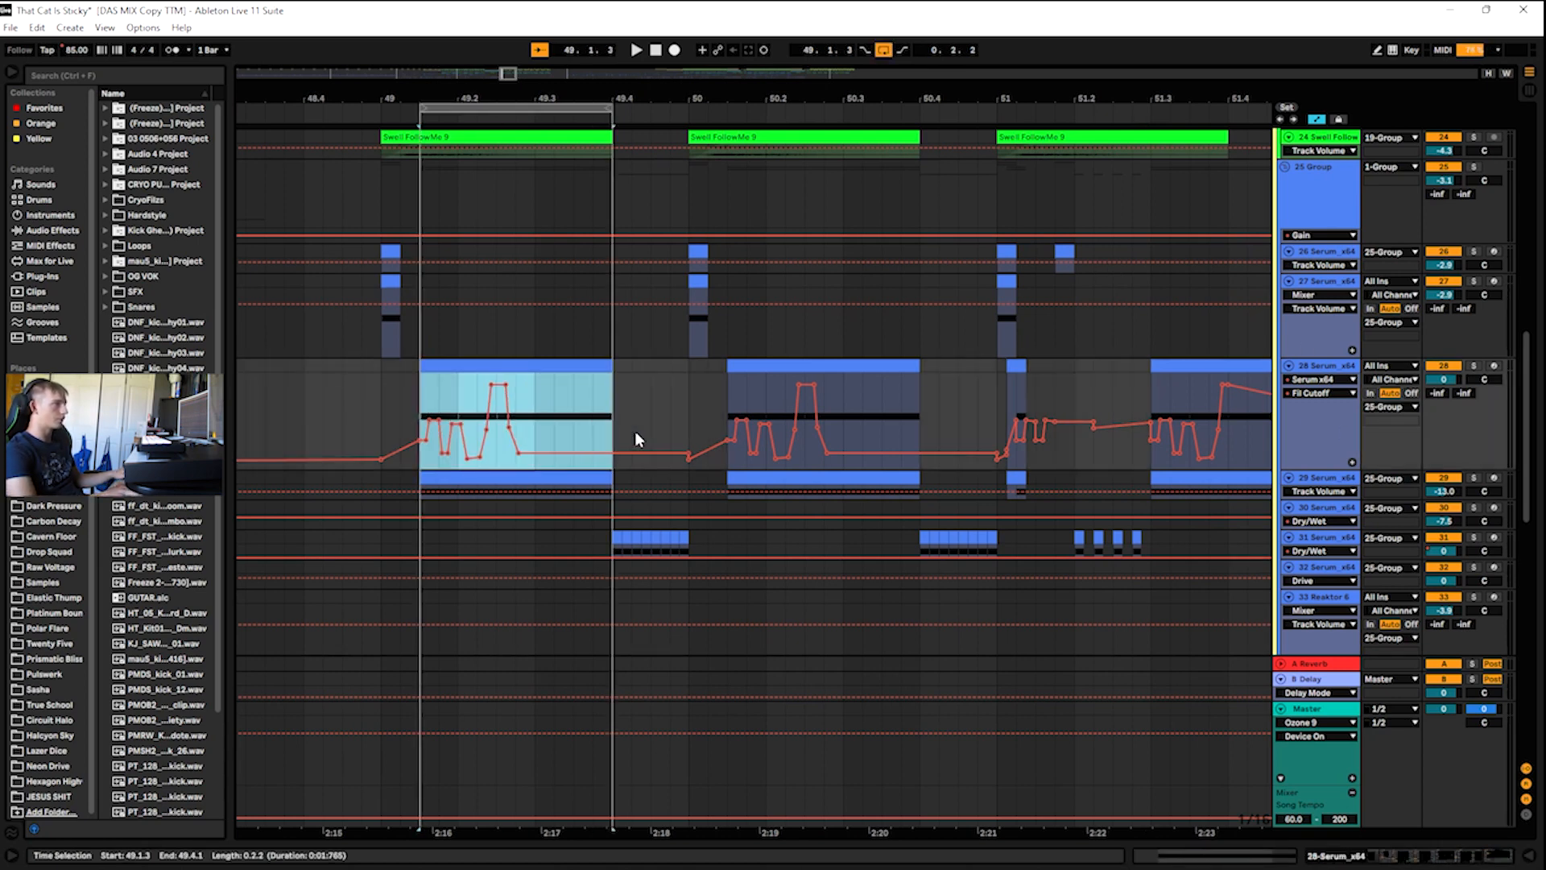
key("space")
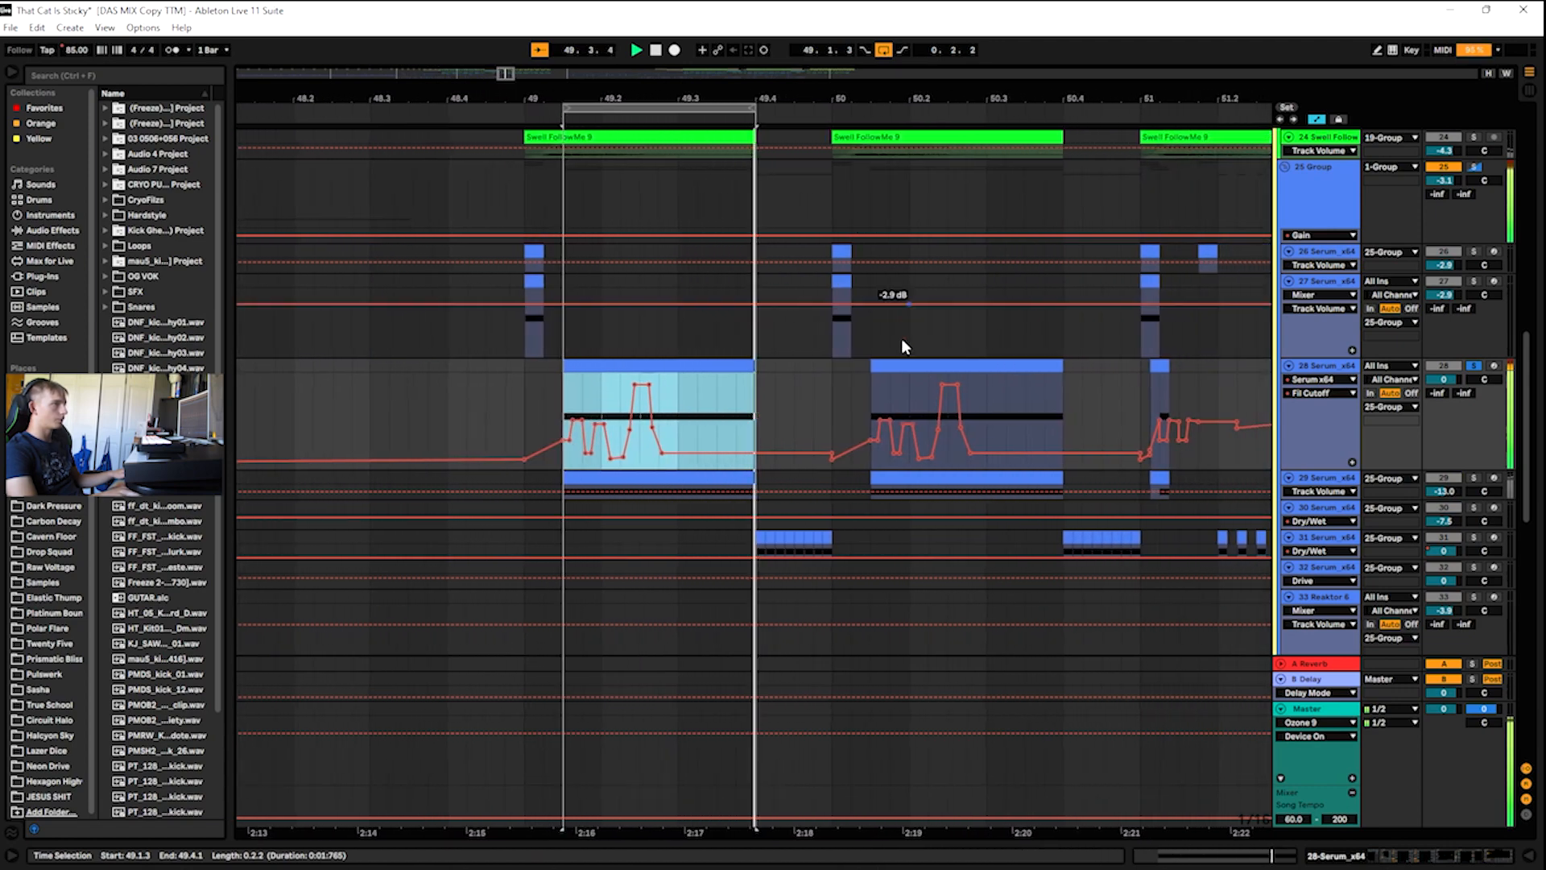
key("space")
- Move the loop range to 50.1.3, turn looping off, and play soloed track 28 to hear its cutoff variations through bar 52
left_click_drag(761, 106, 1019, 132)
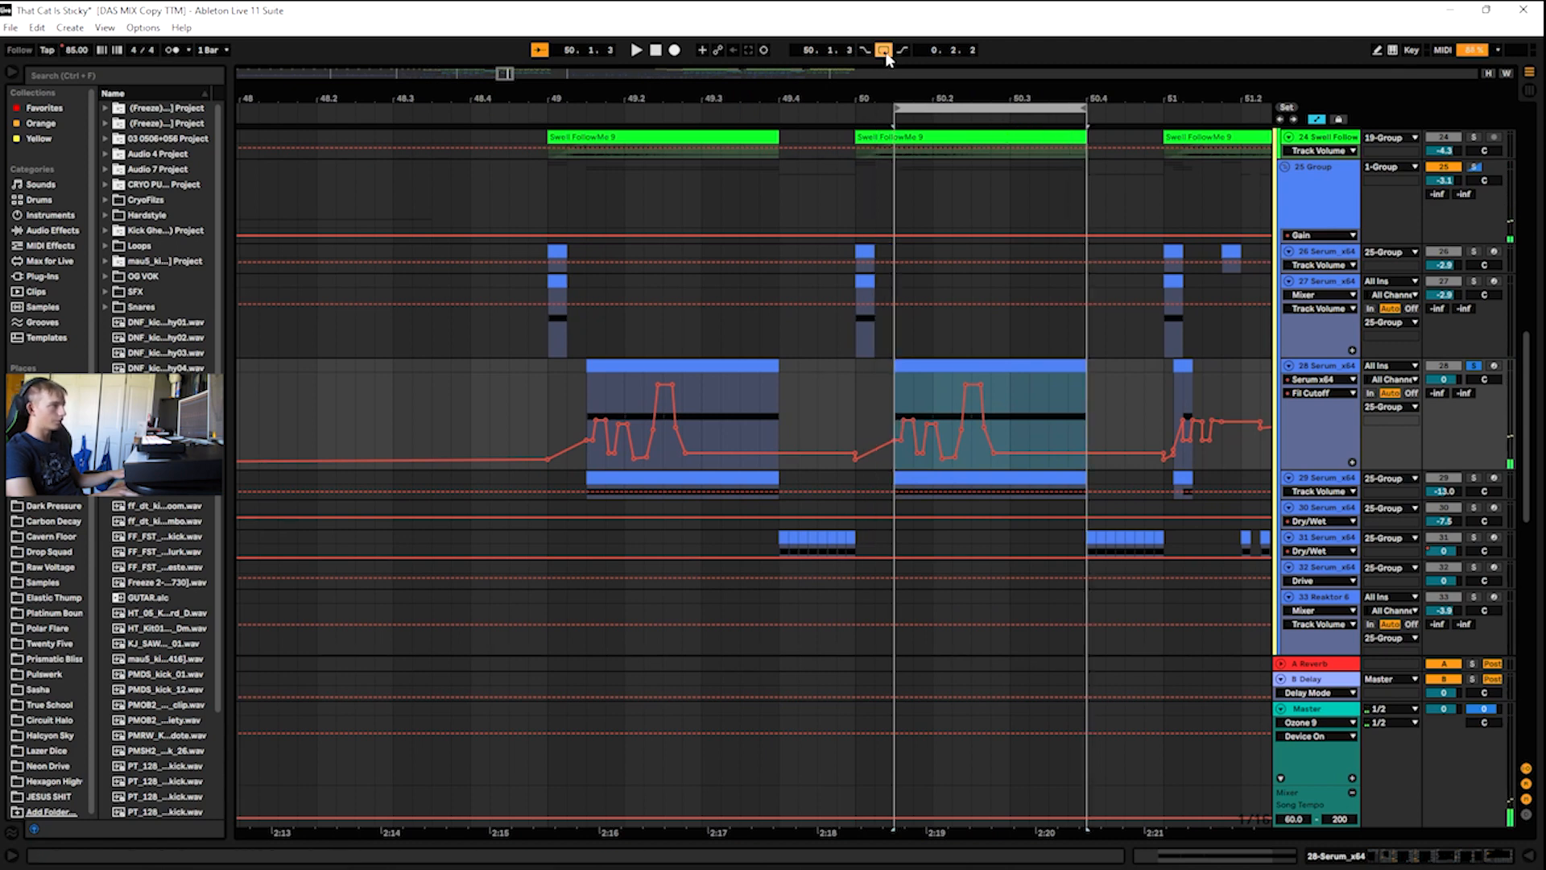
key("space")
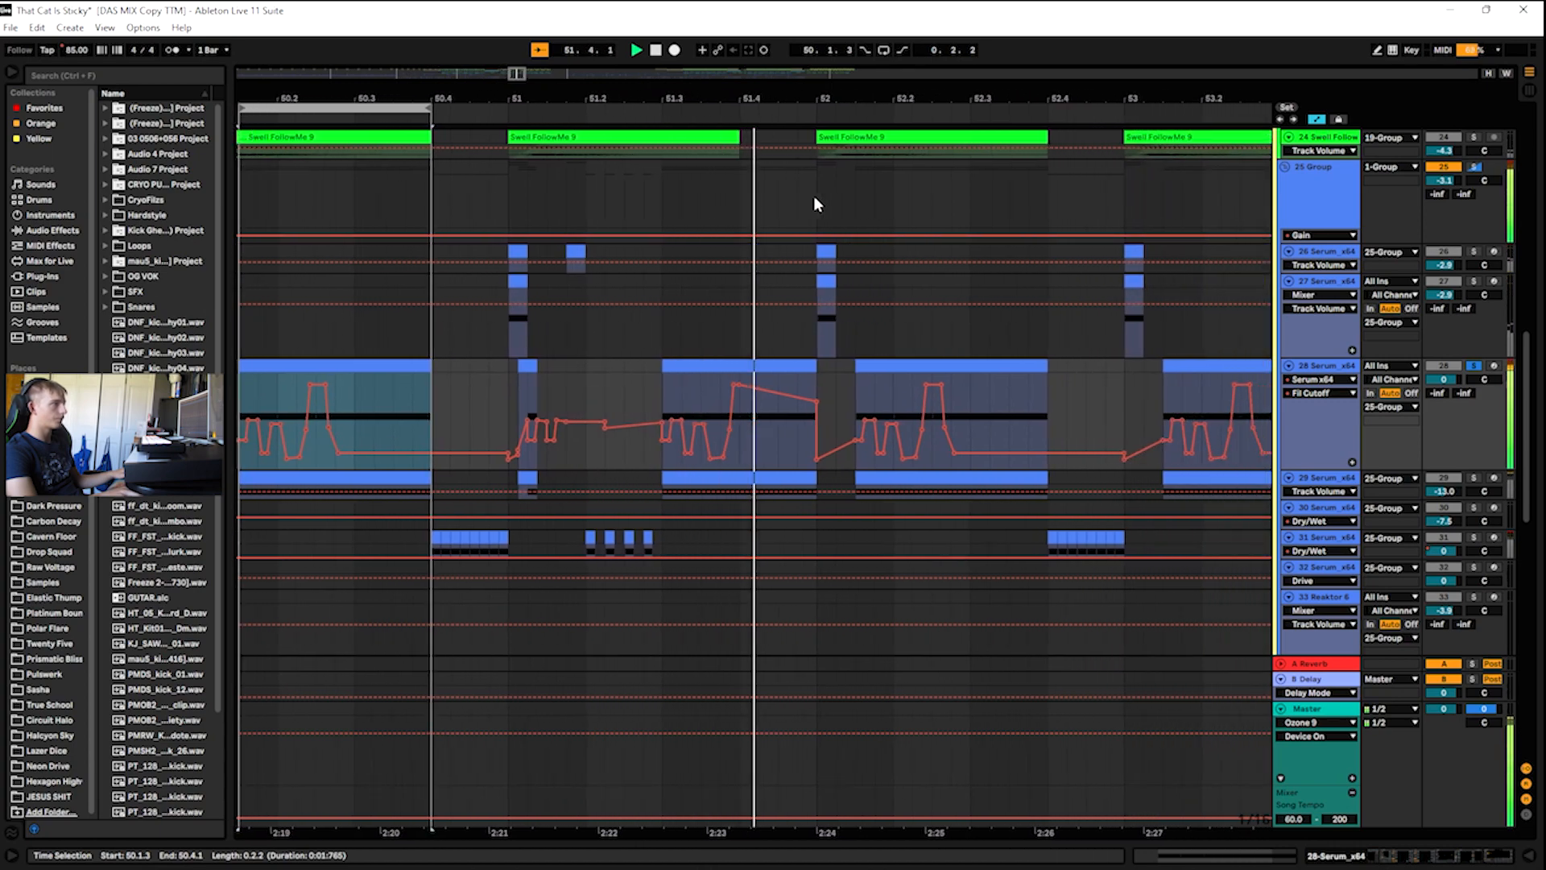
left_click_drag(551, 96, 668, 30)
key("space")
left_click_drag(473, 45, 513, 73)
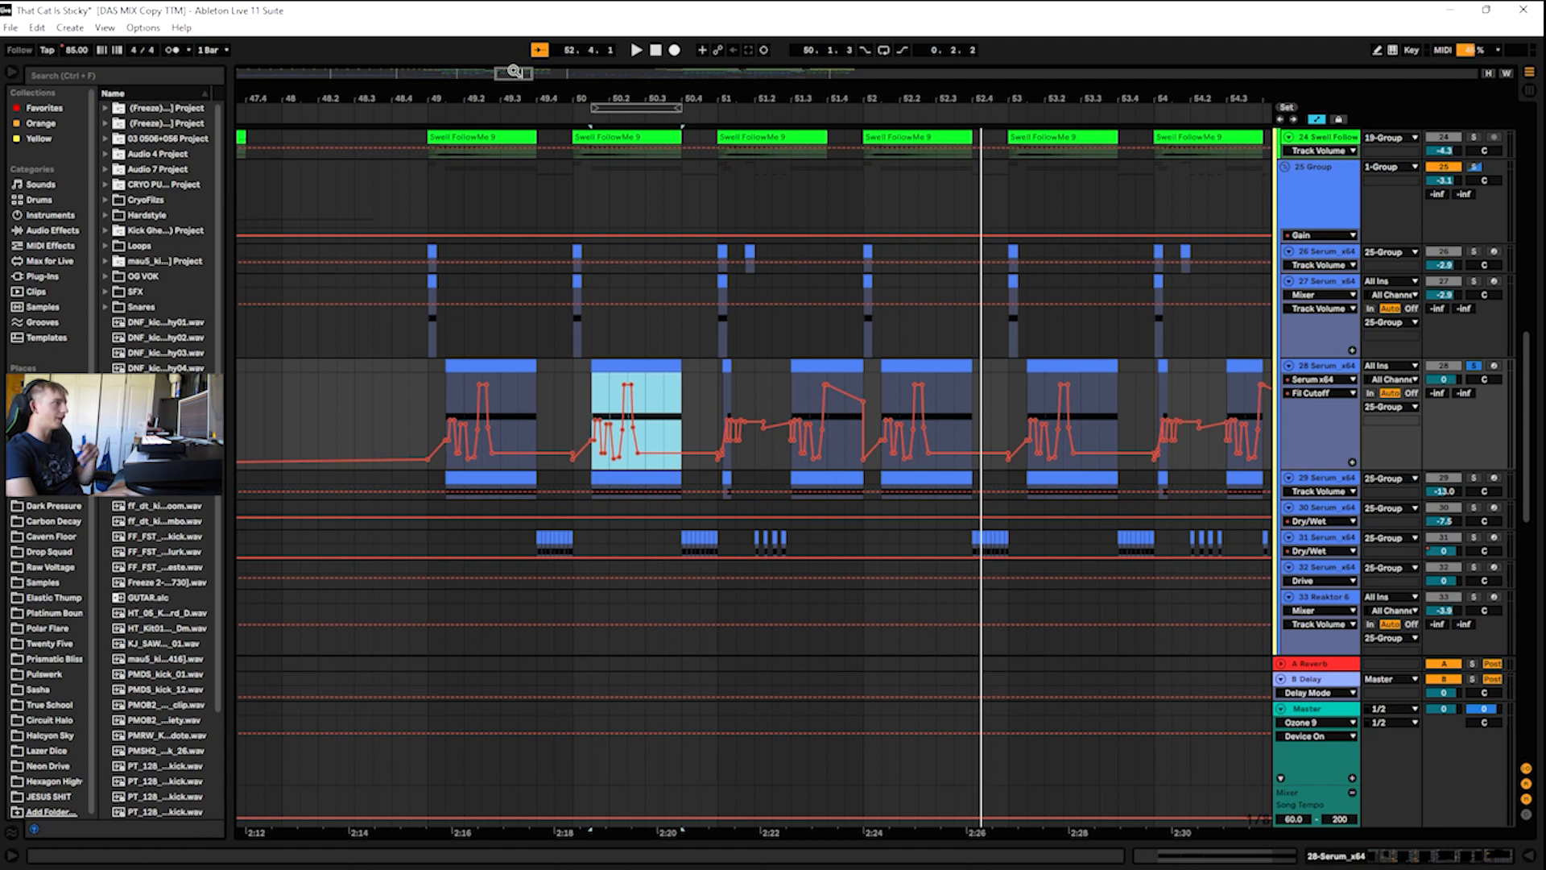
mouse_move(520, 80)
left_mouse_down()
mouse_move(522, 66)
mouse_move(503, 77)
left_mouse_up()
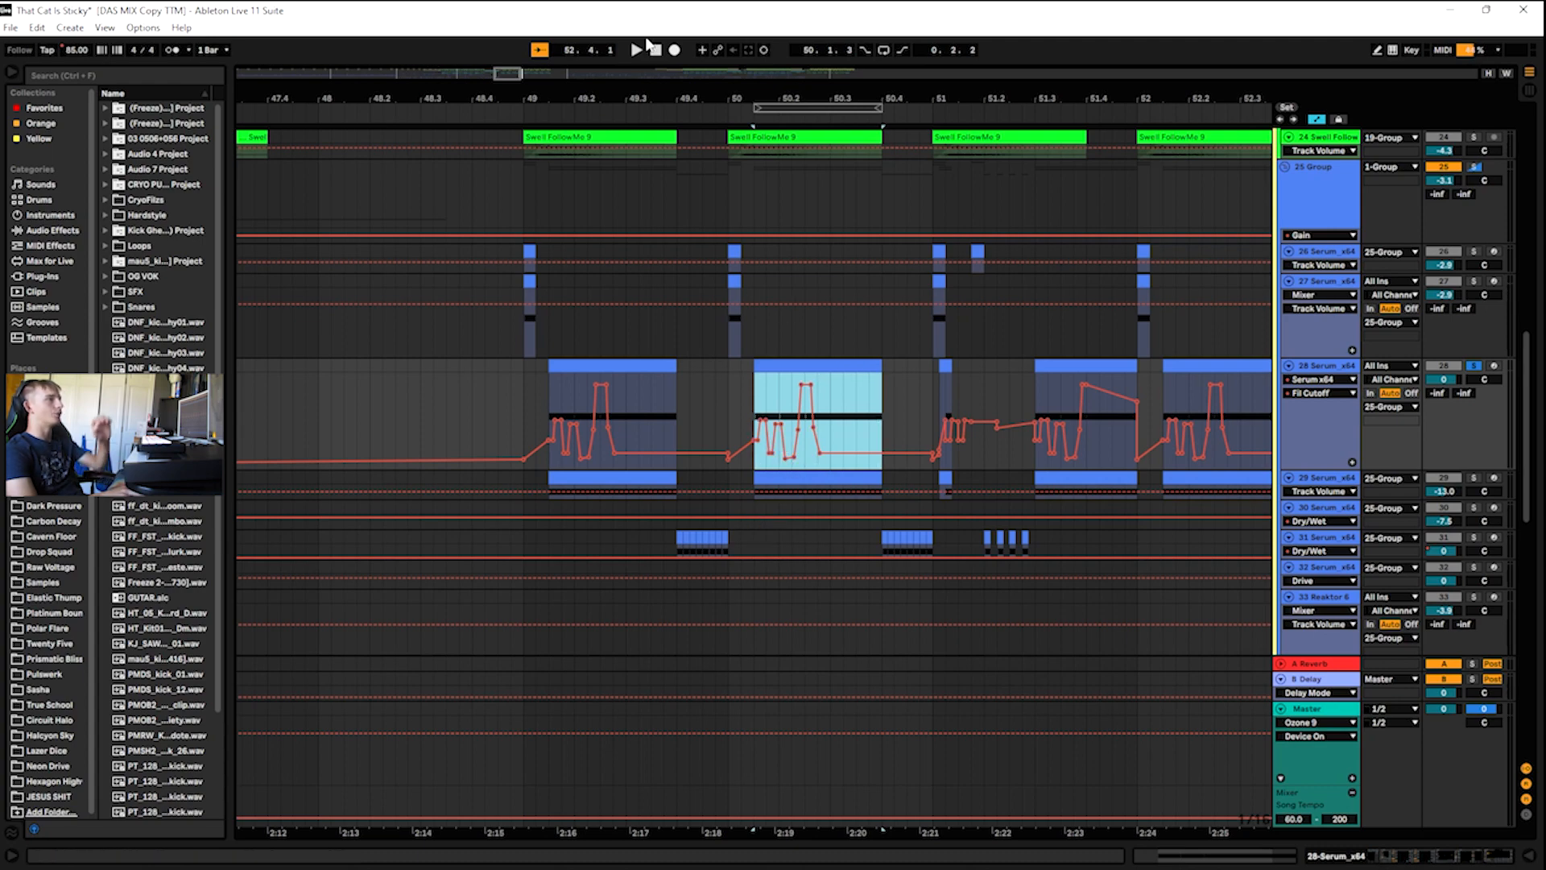
- Enlarge group 25's lane and examine its Utility gain automation across bars 38 to 45
key("a")
left_click_drag(512, 78, 475, 72)
key("a")
scroll(716, 195, "up", 4)
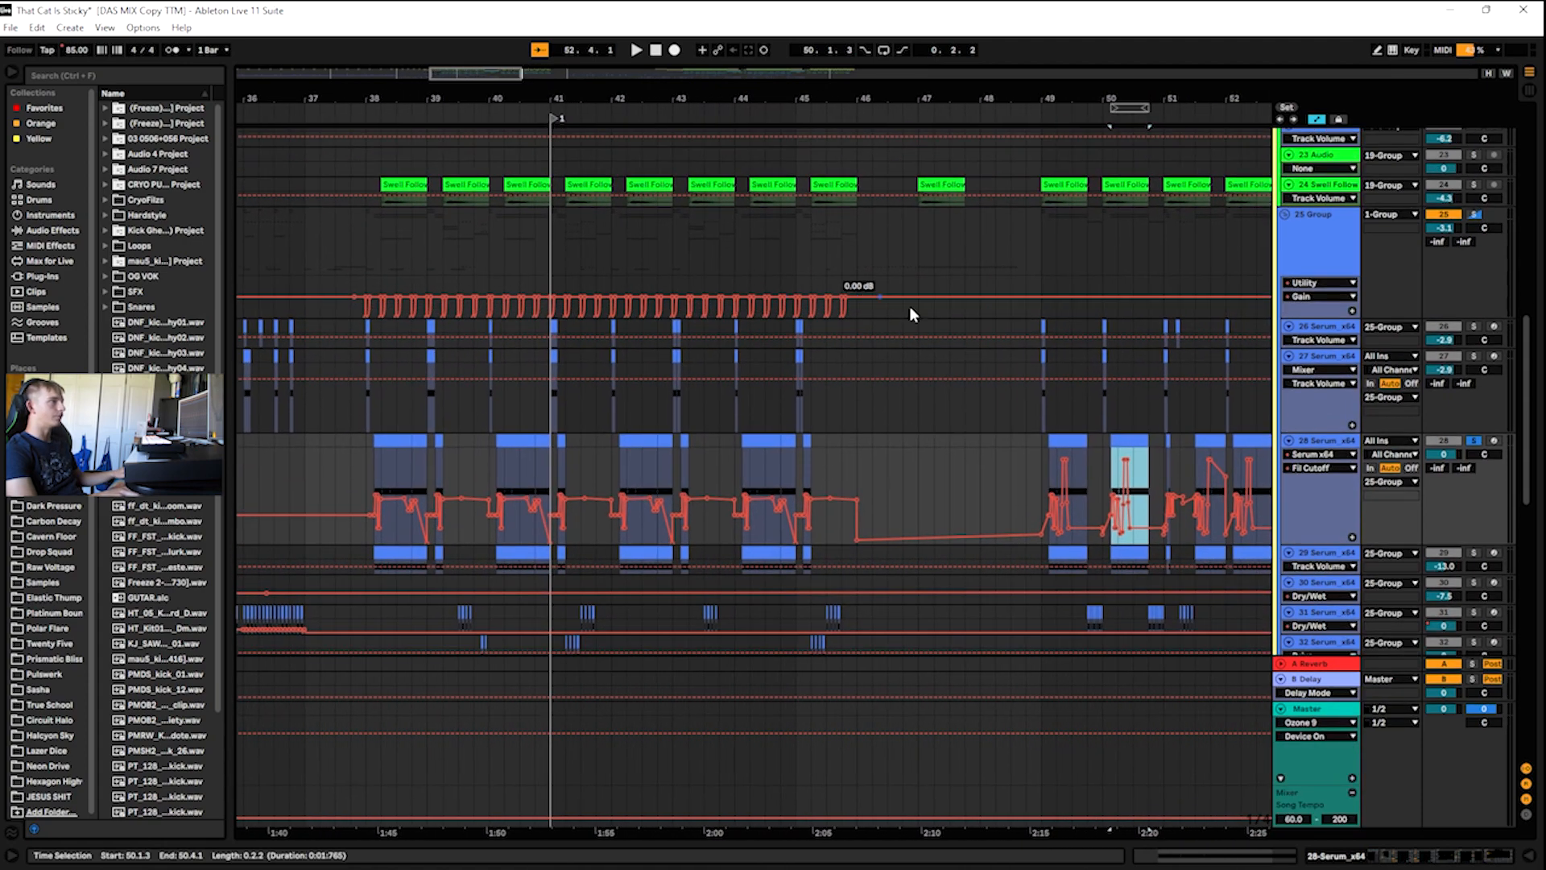
scroll(950, 302, "up", 4)
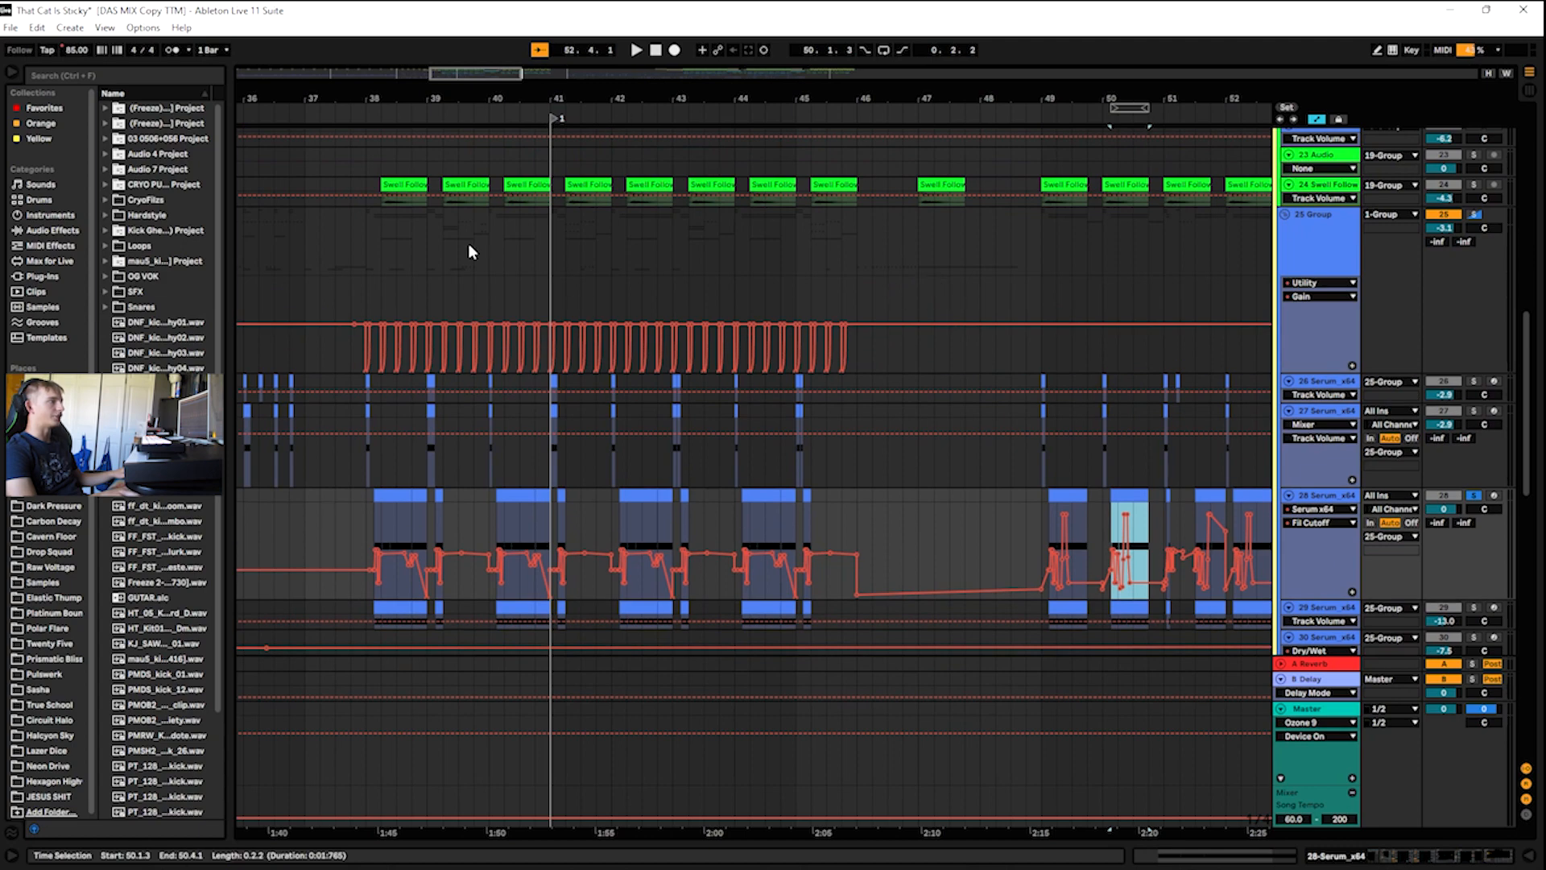
left_click_drag(473, 78, 472, 71)
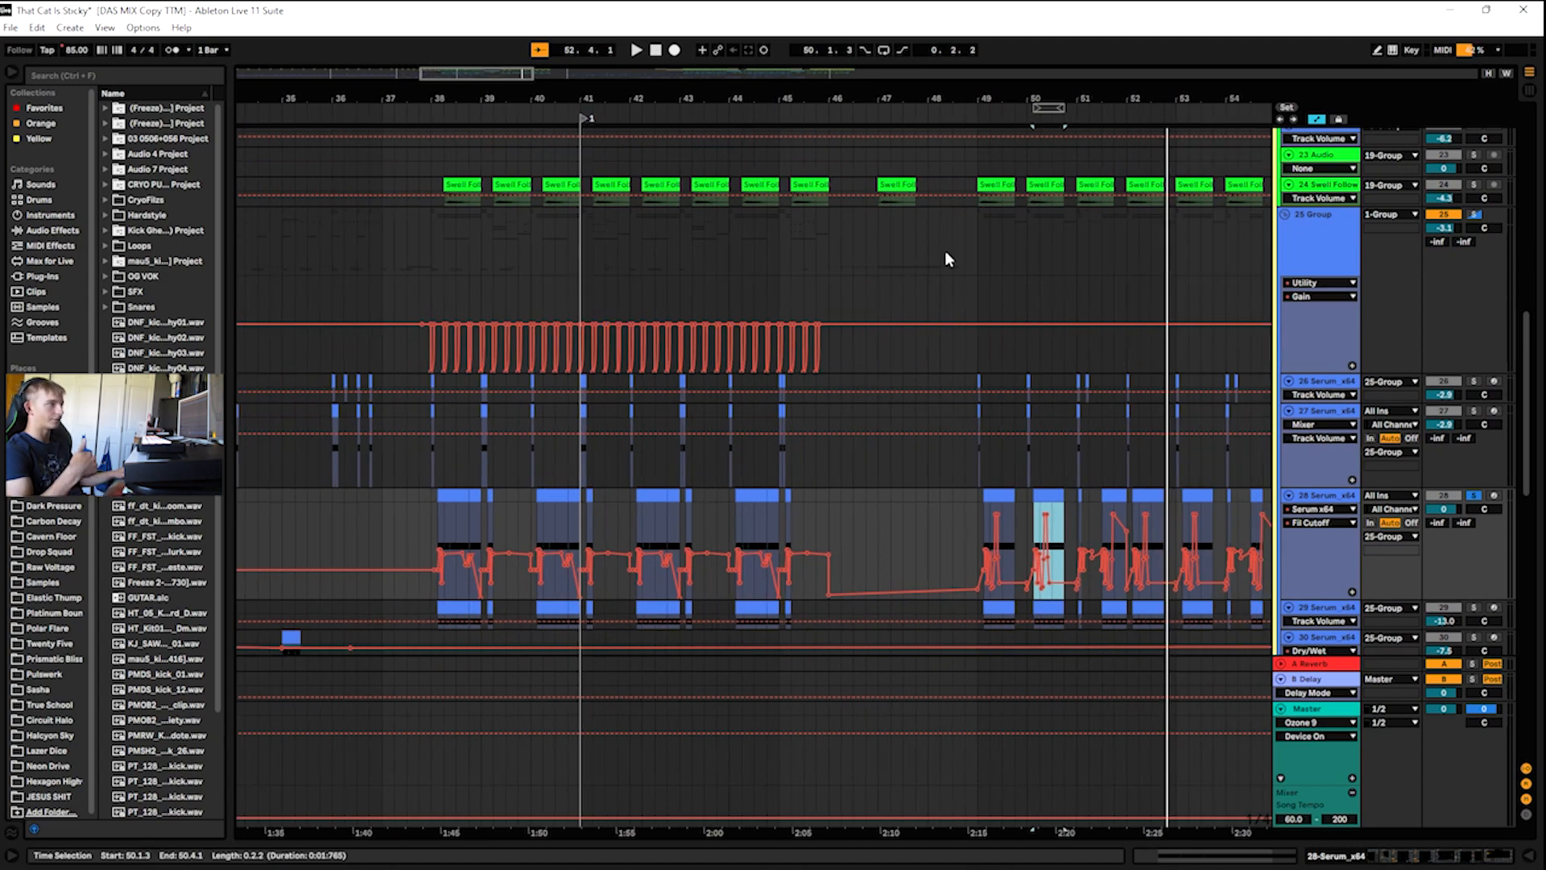
- Solo group 25, compare its sound from about bar 38 and from about bar 48, and hide the automation lanes
left_click(427, 109)
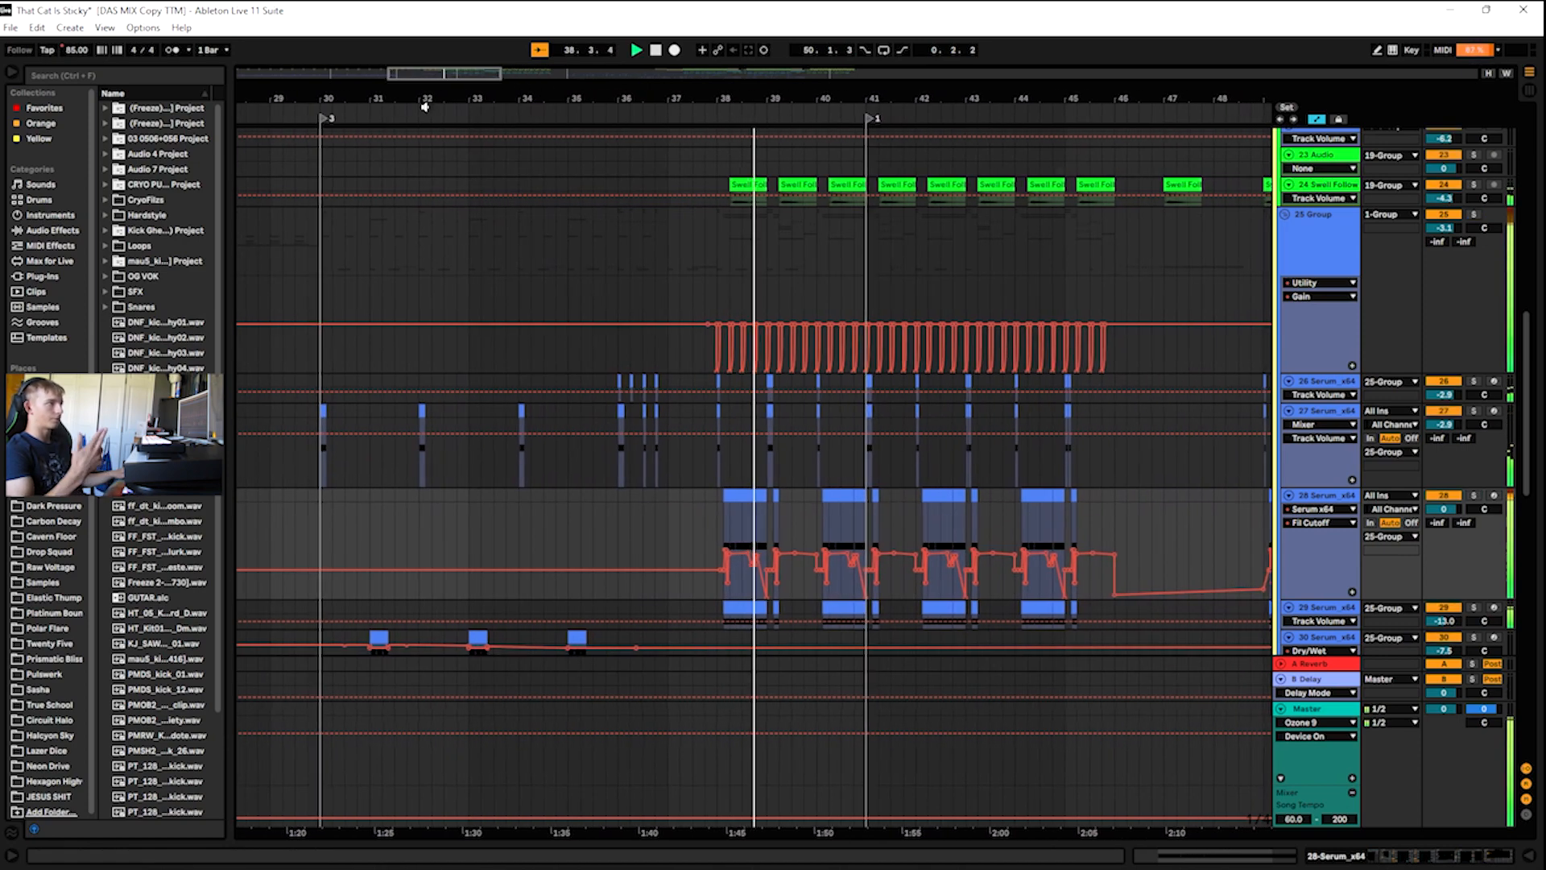
left_click(1313, 246)
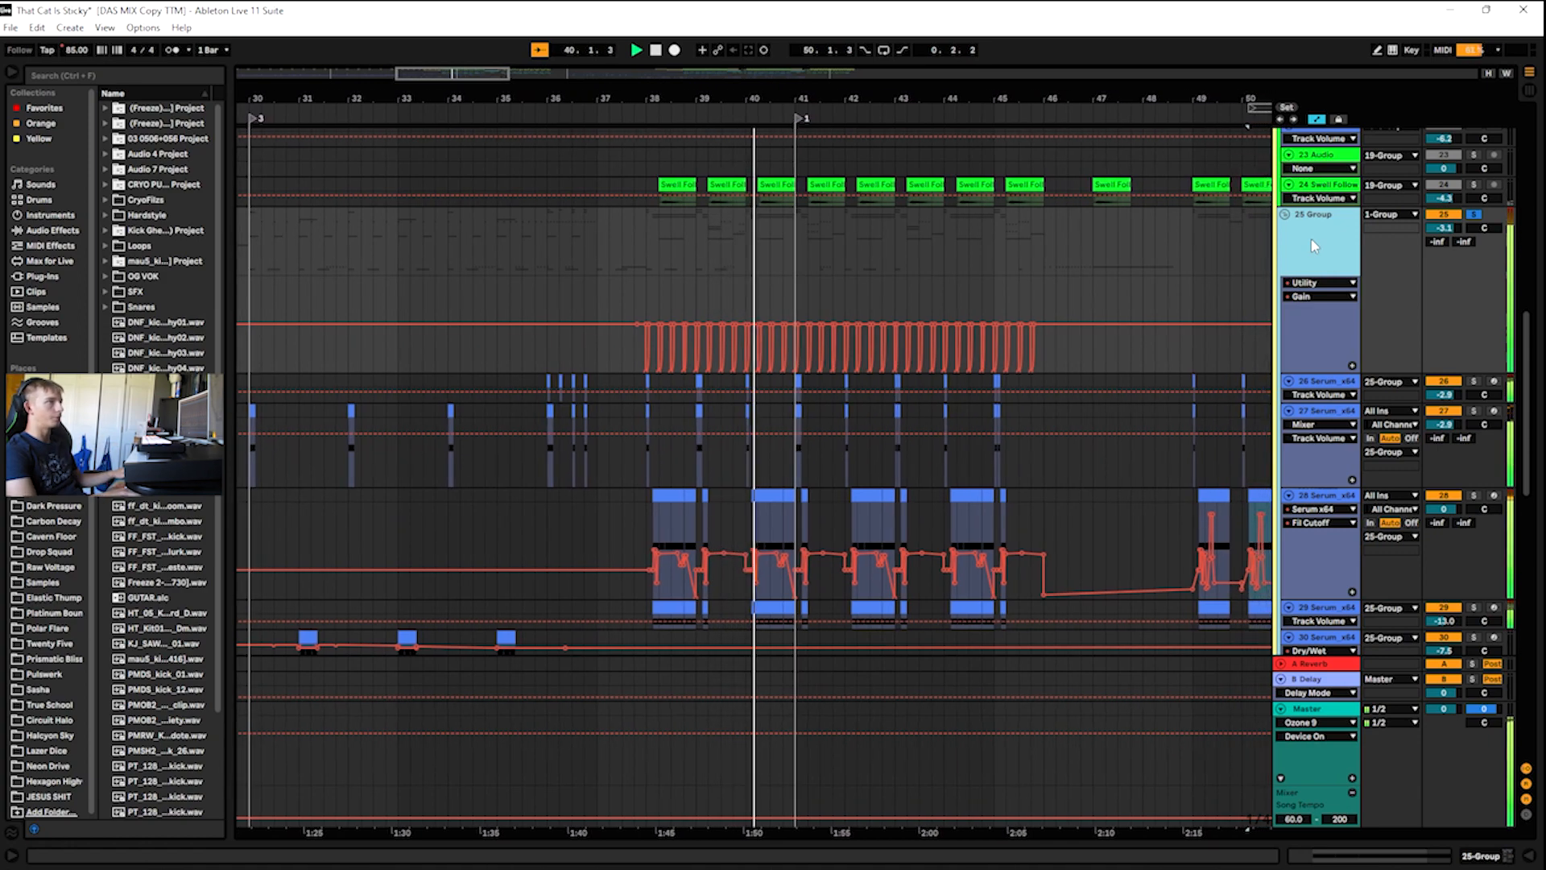
left_click_drag(464, 70, 600, 157)
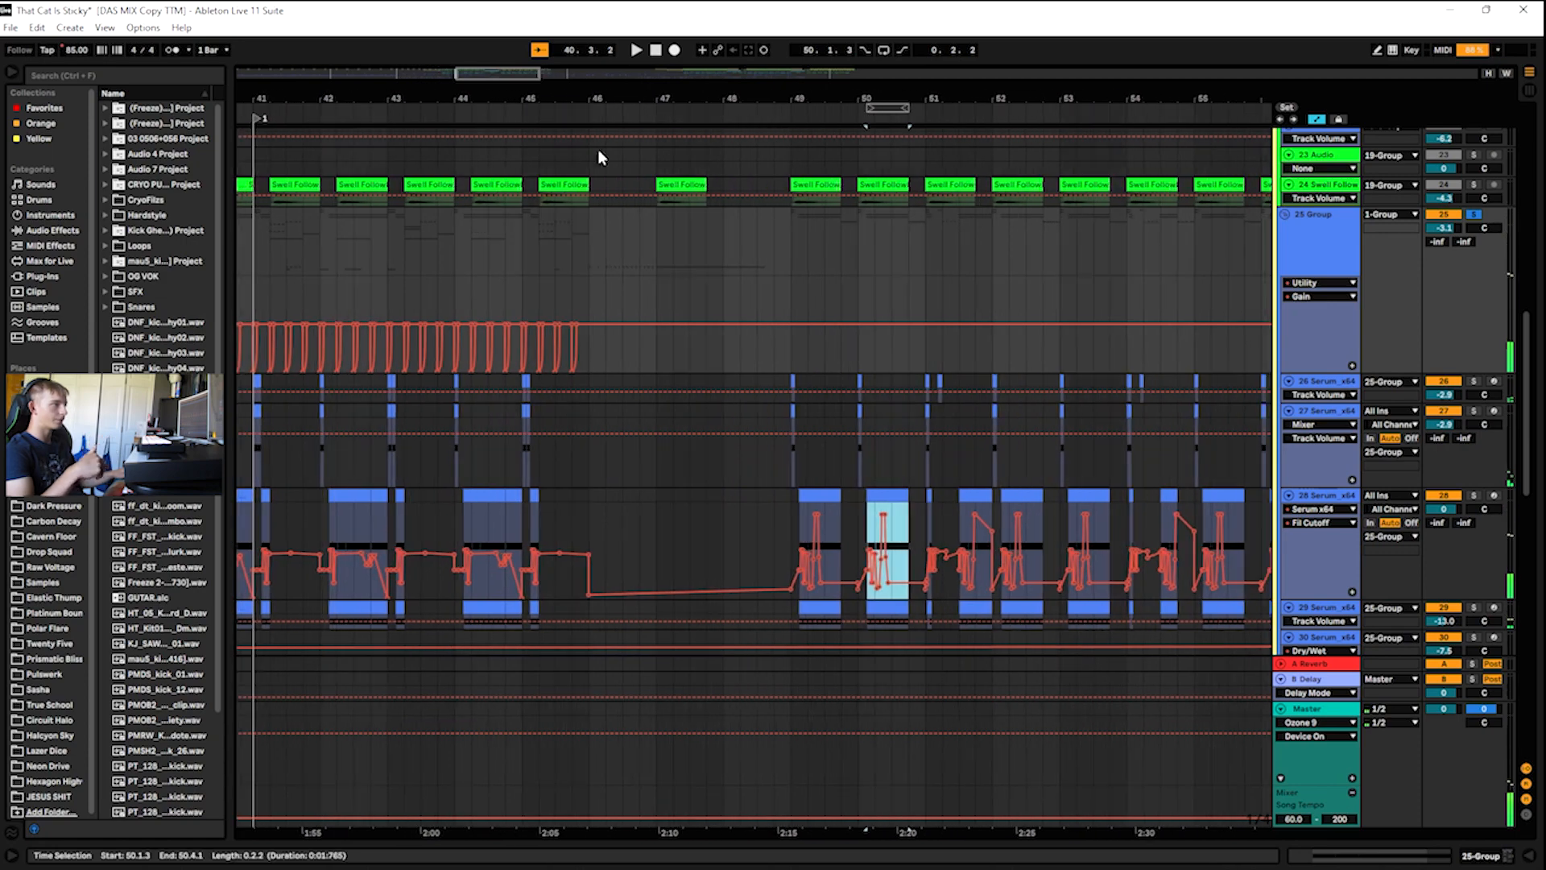
left_click(750, 105)
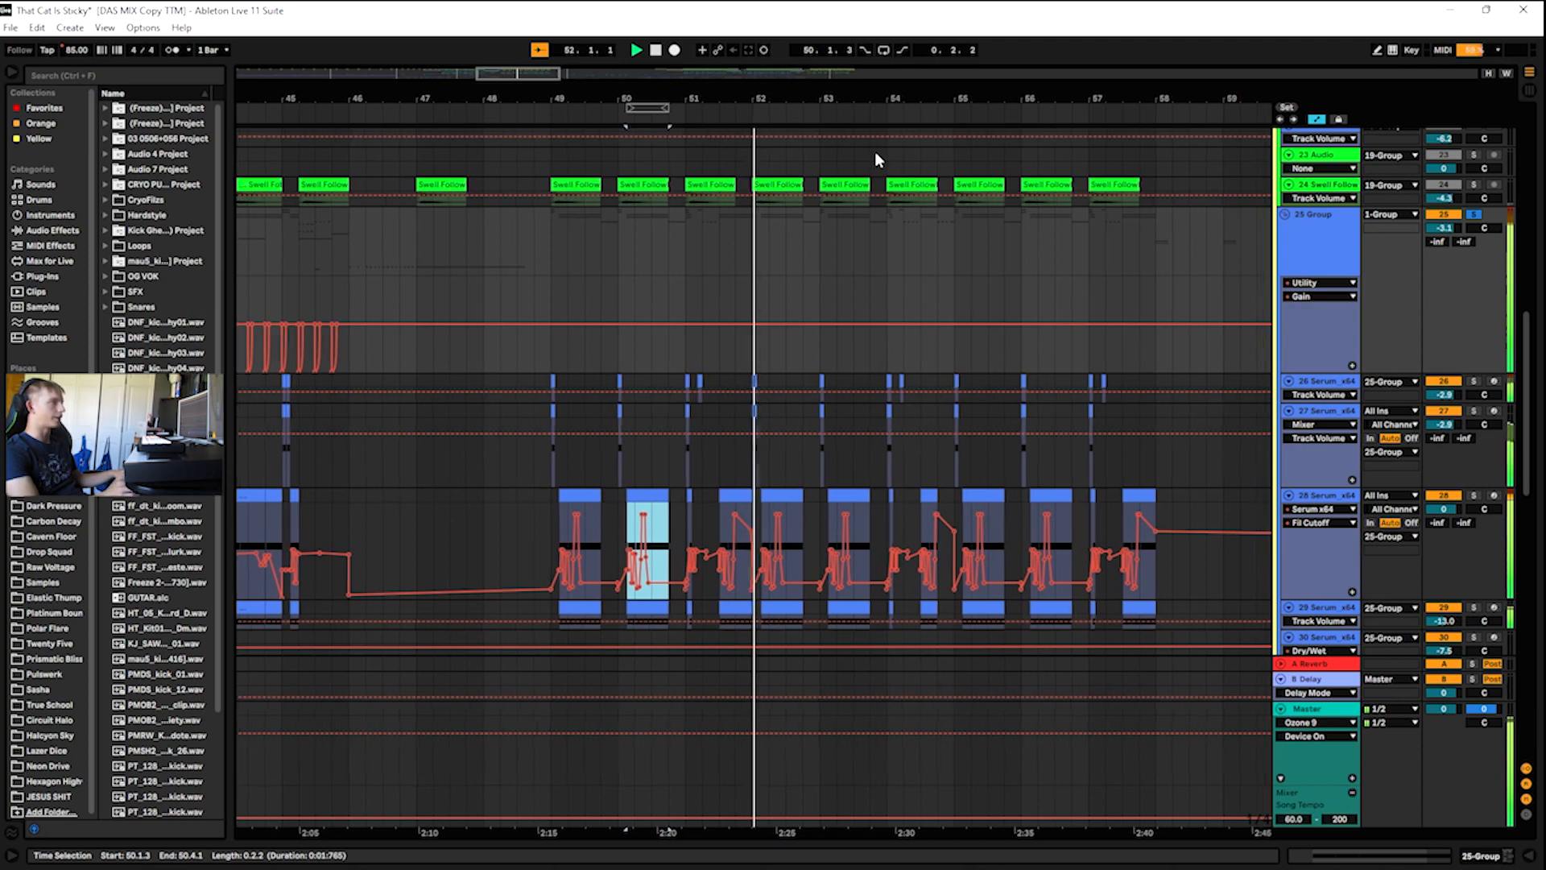
key("a")
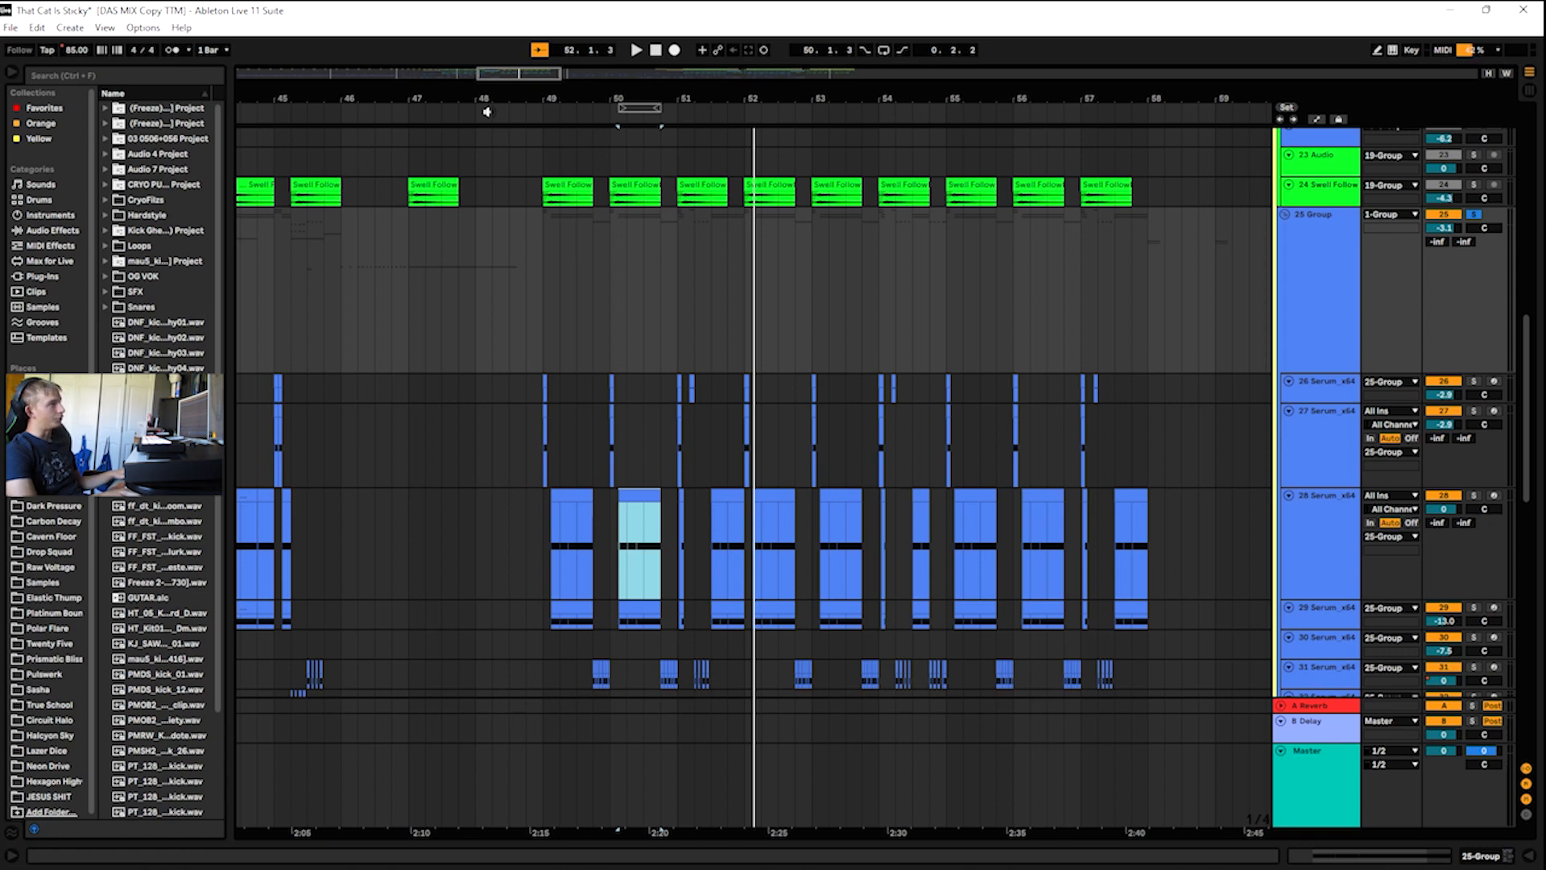
- Play the full mix from about bar 48 with group 25 unsoloed, following the Serum clips up to bar 55
left_click_drag(512, 74, 509, 74)
left_click(297, 119)
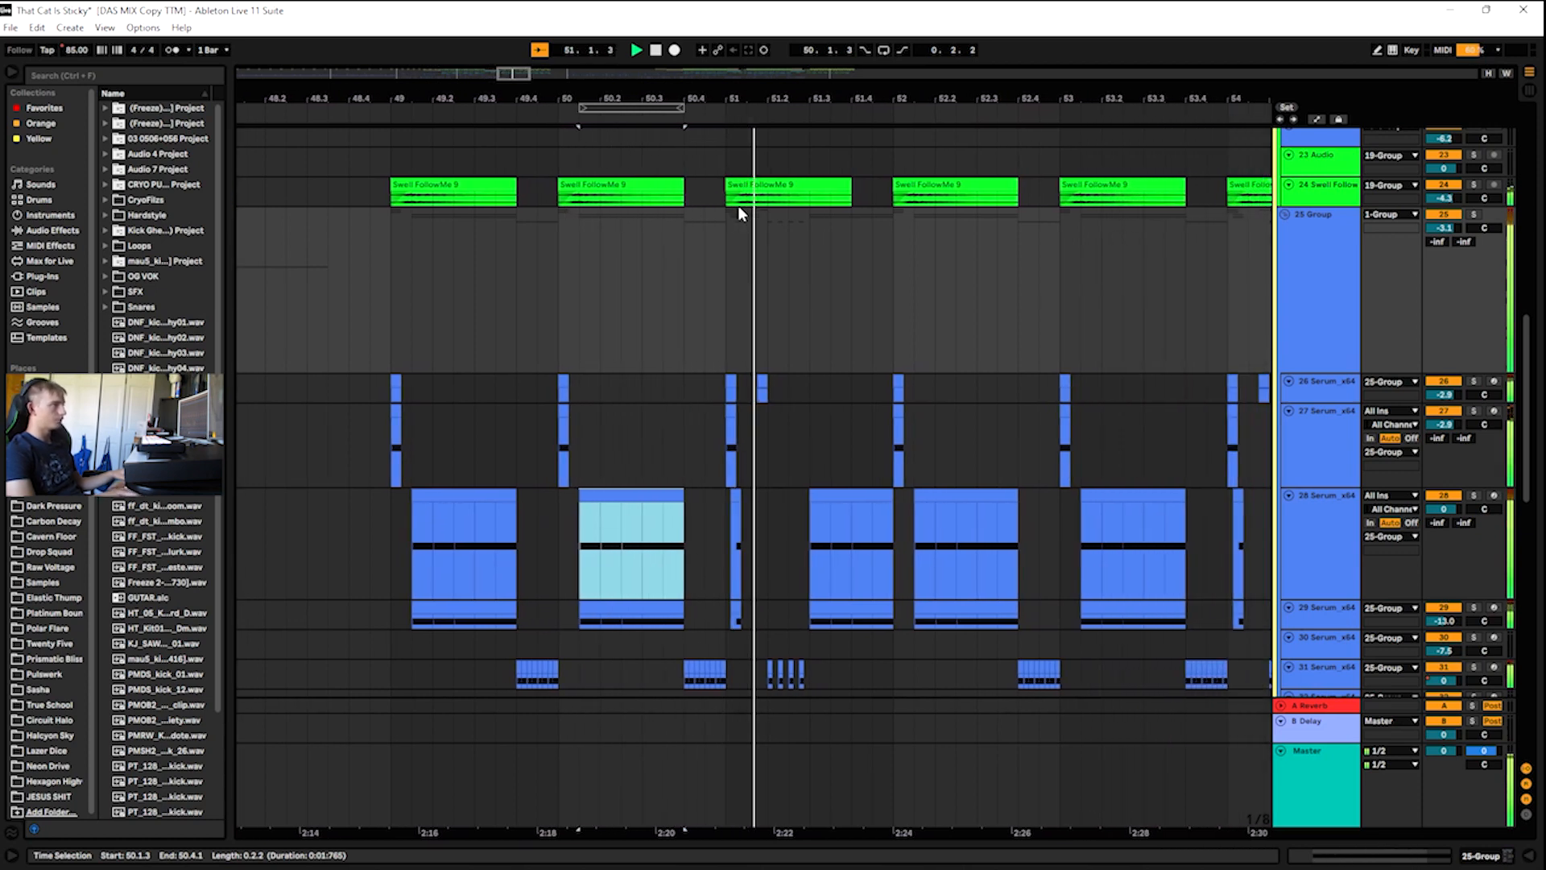
scroll(871, 312, "down", 3)
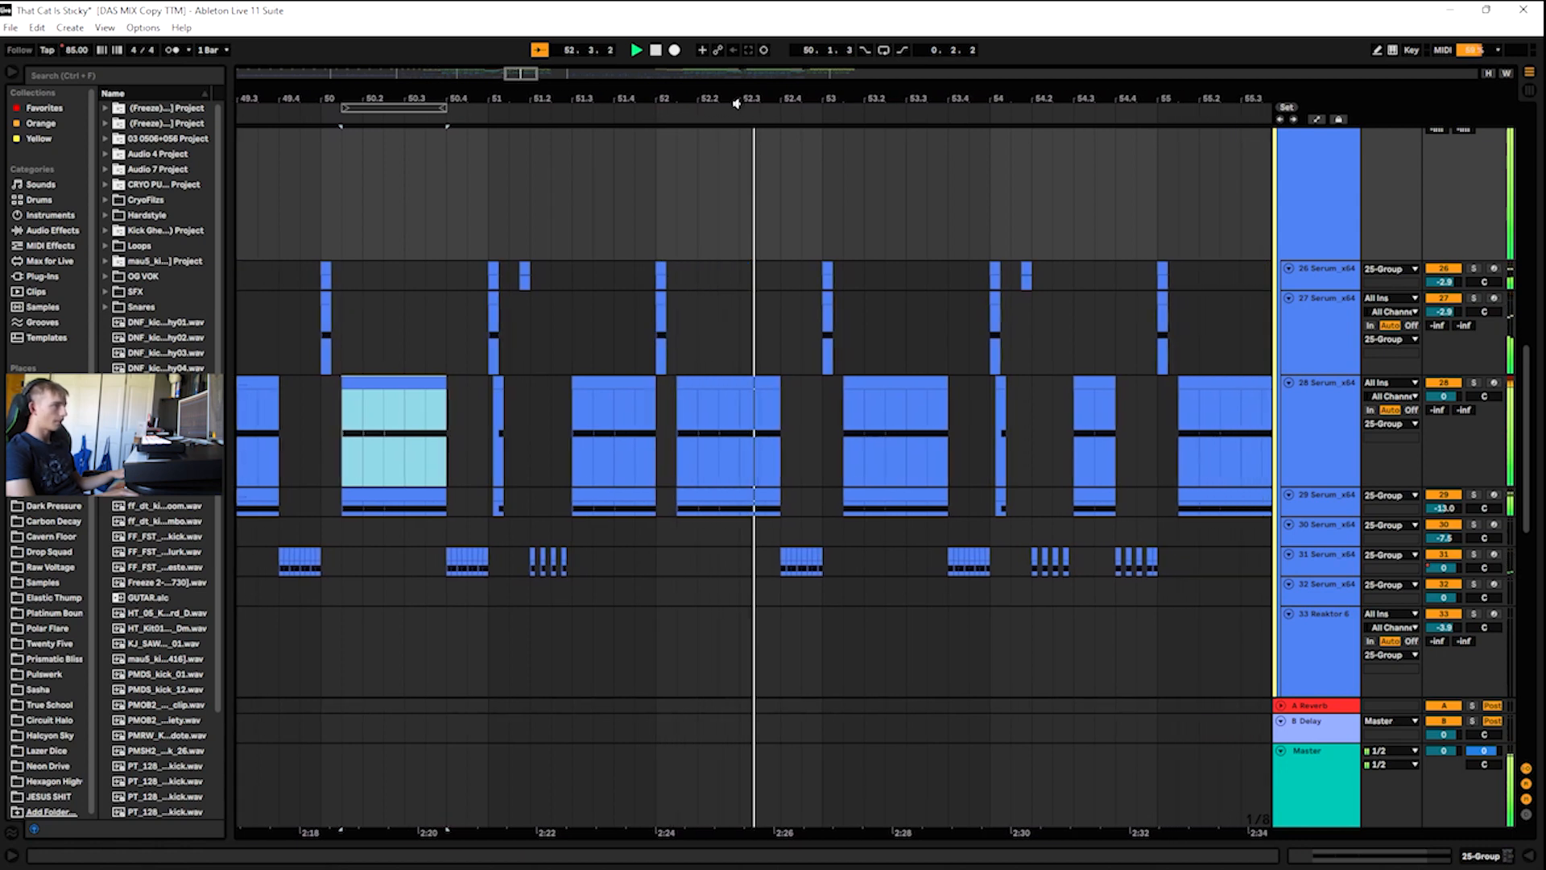
left_click_drag(519, 75, 528, 39)
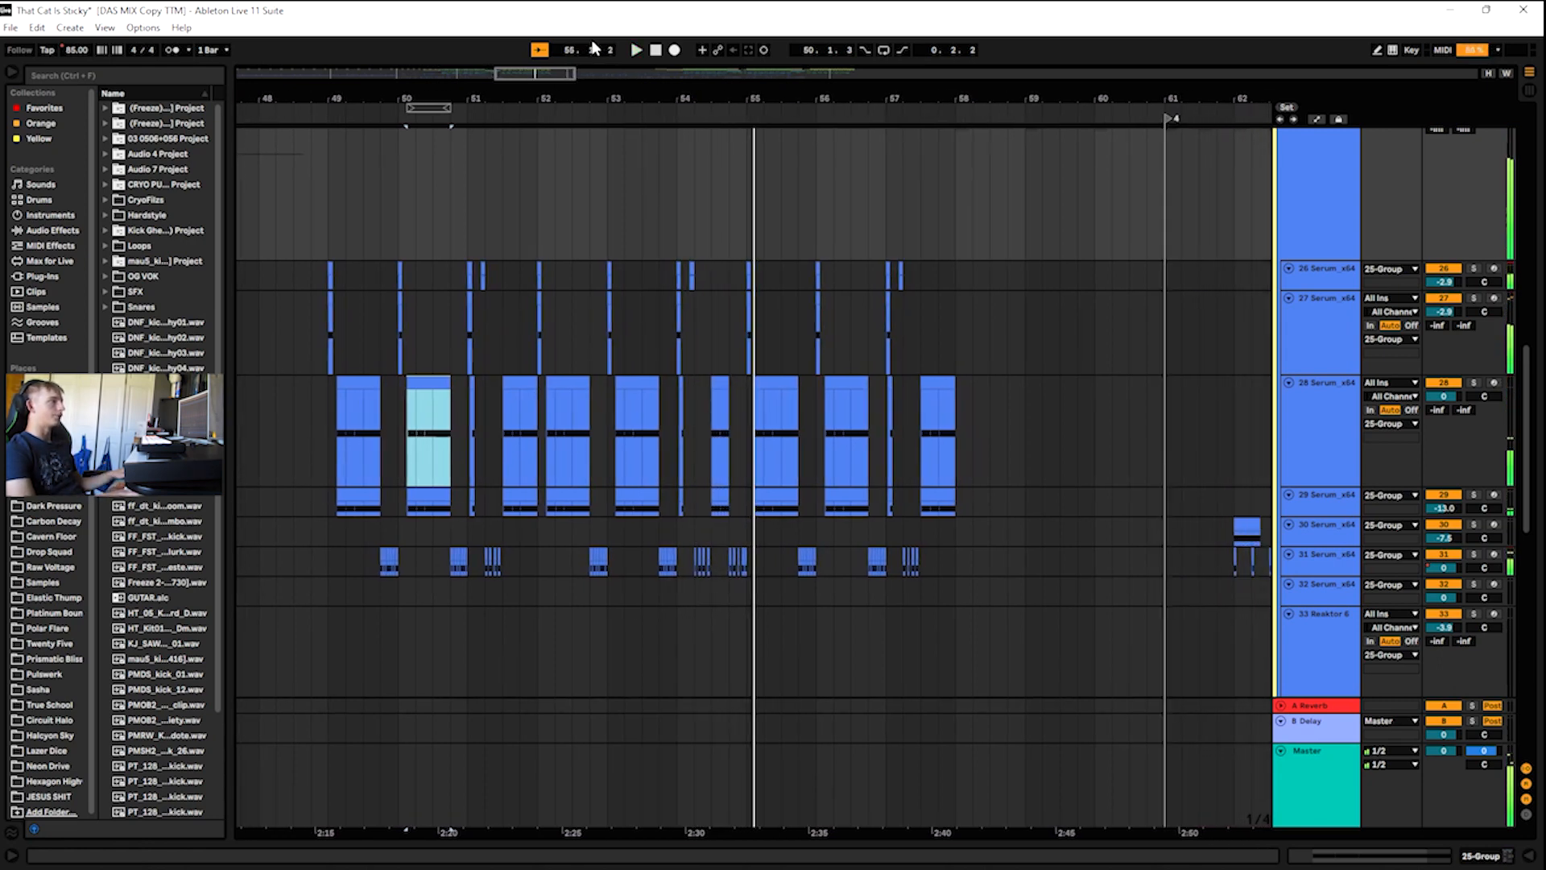
- Find New Recording track 8 among the drum tracks, solo it, and play it from about bar 49
scroll(605, 437, "up", 10)
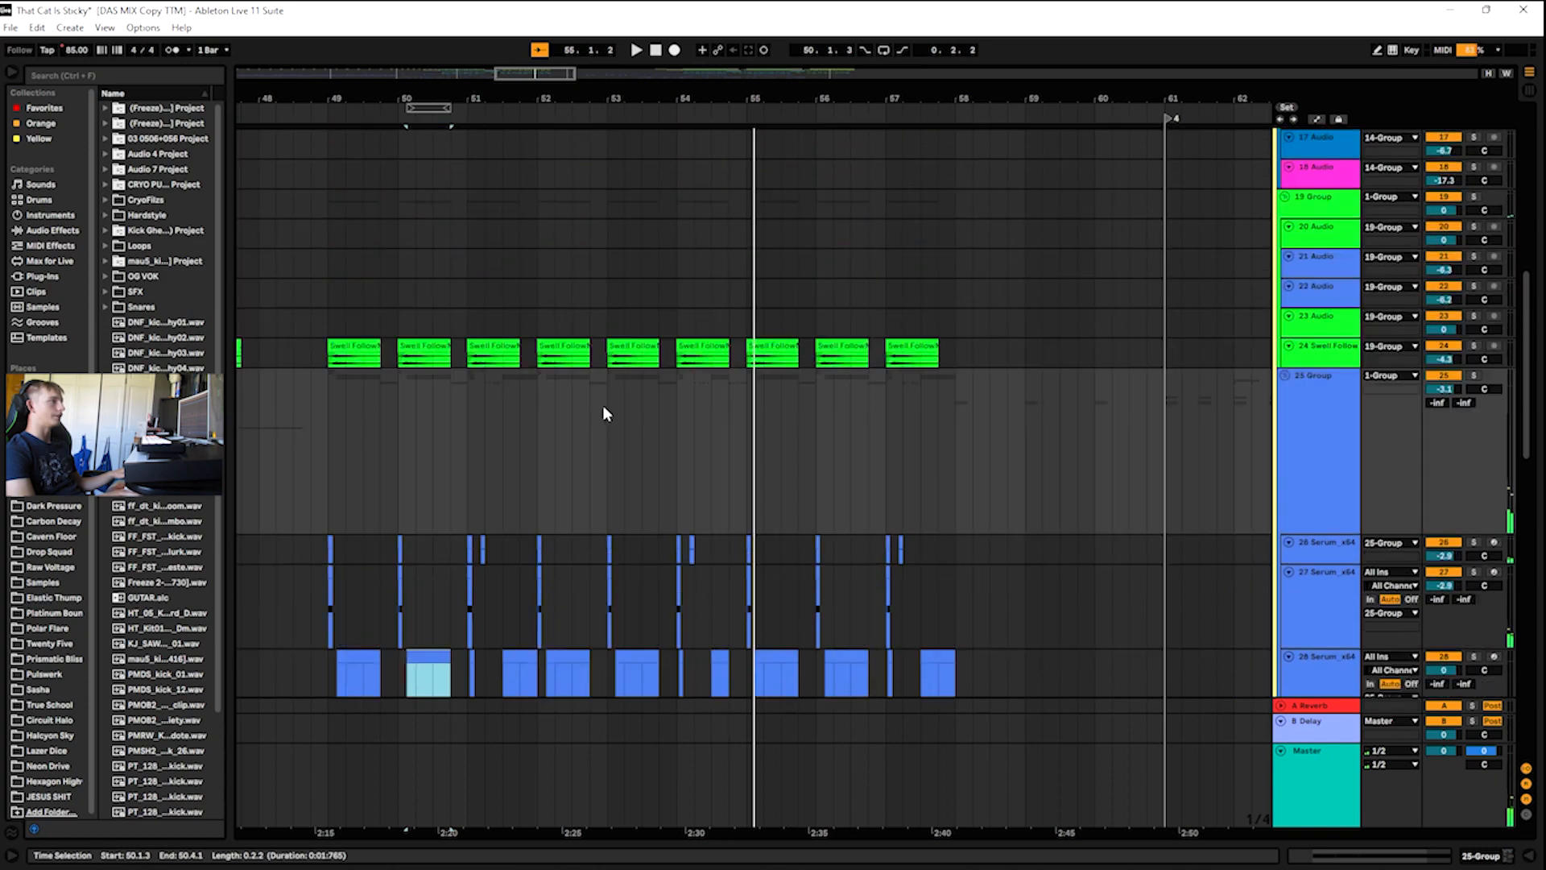
scroll(579, 370, "up", 5)
scroll(572, 367, "down", 4)
scroll(552, 395, "up", 5)
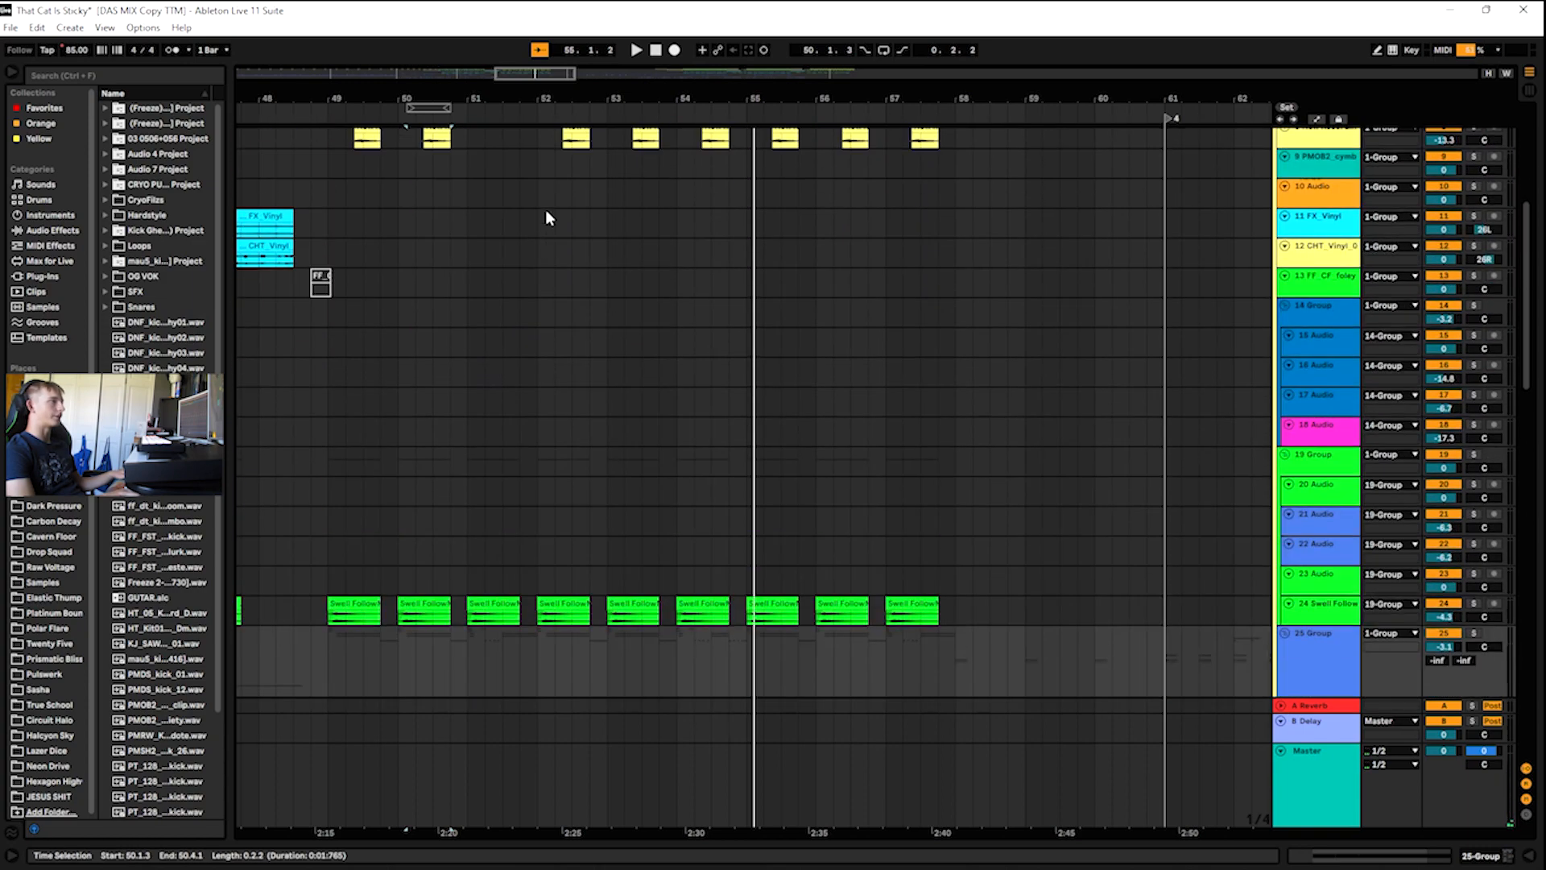
scroll(536, 246, "up", 3)
left_click(1159, 387)
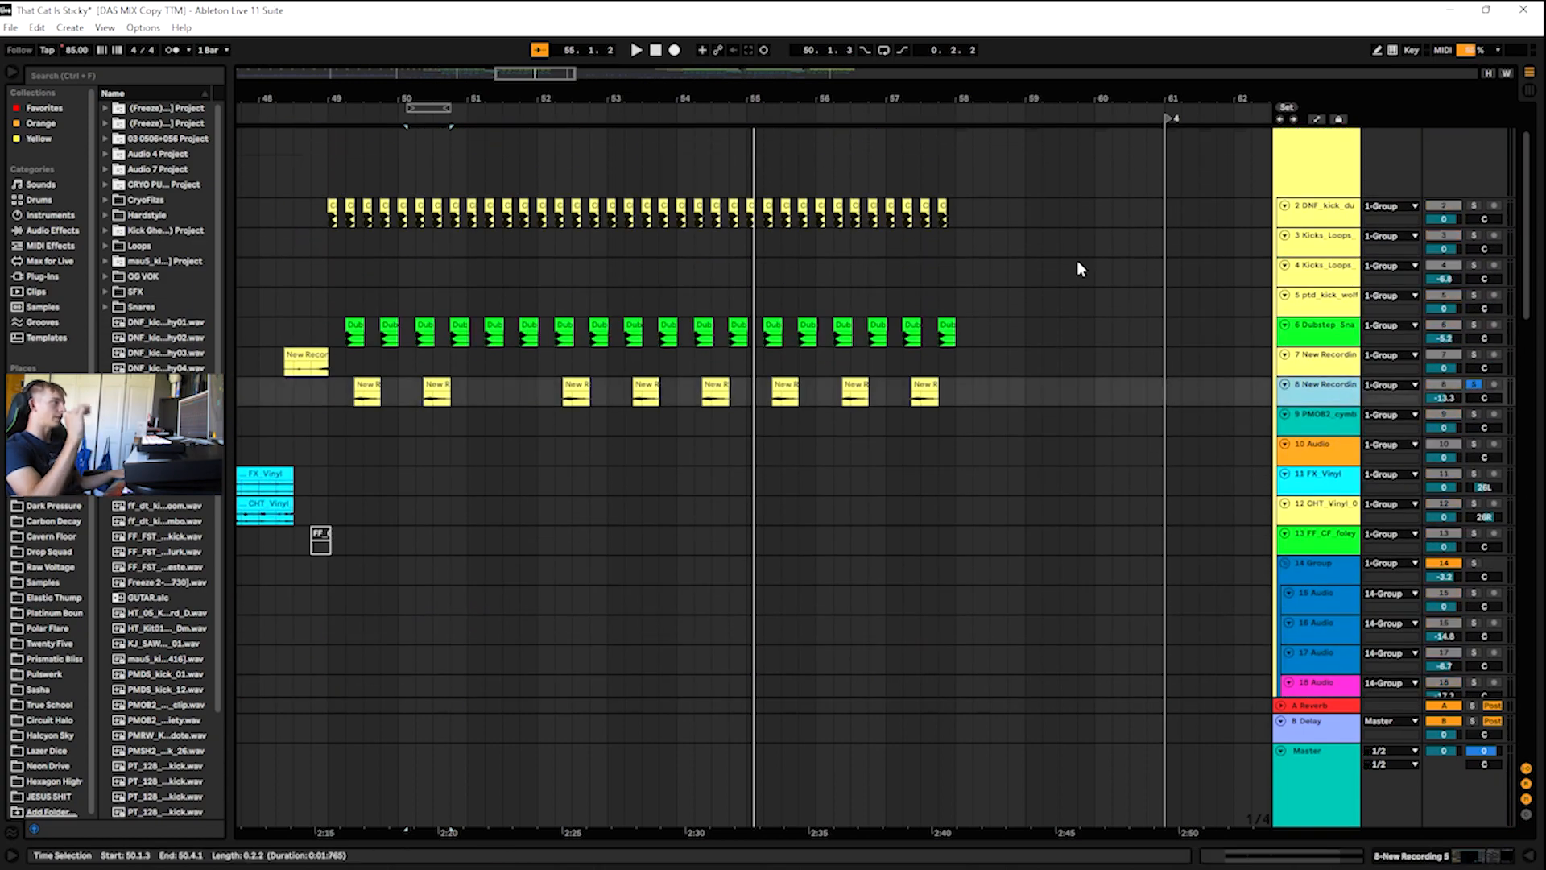
left_click(322, 119)
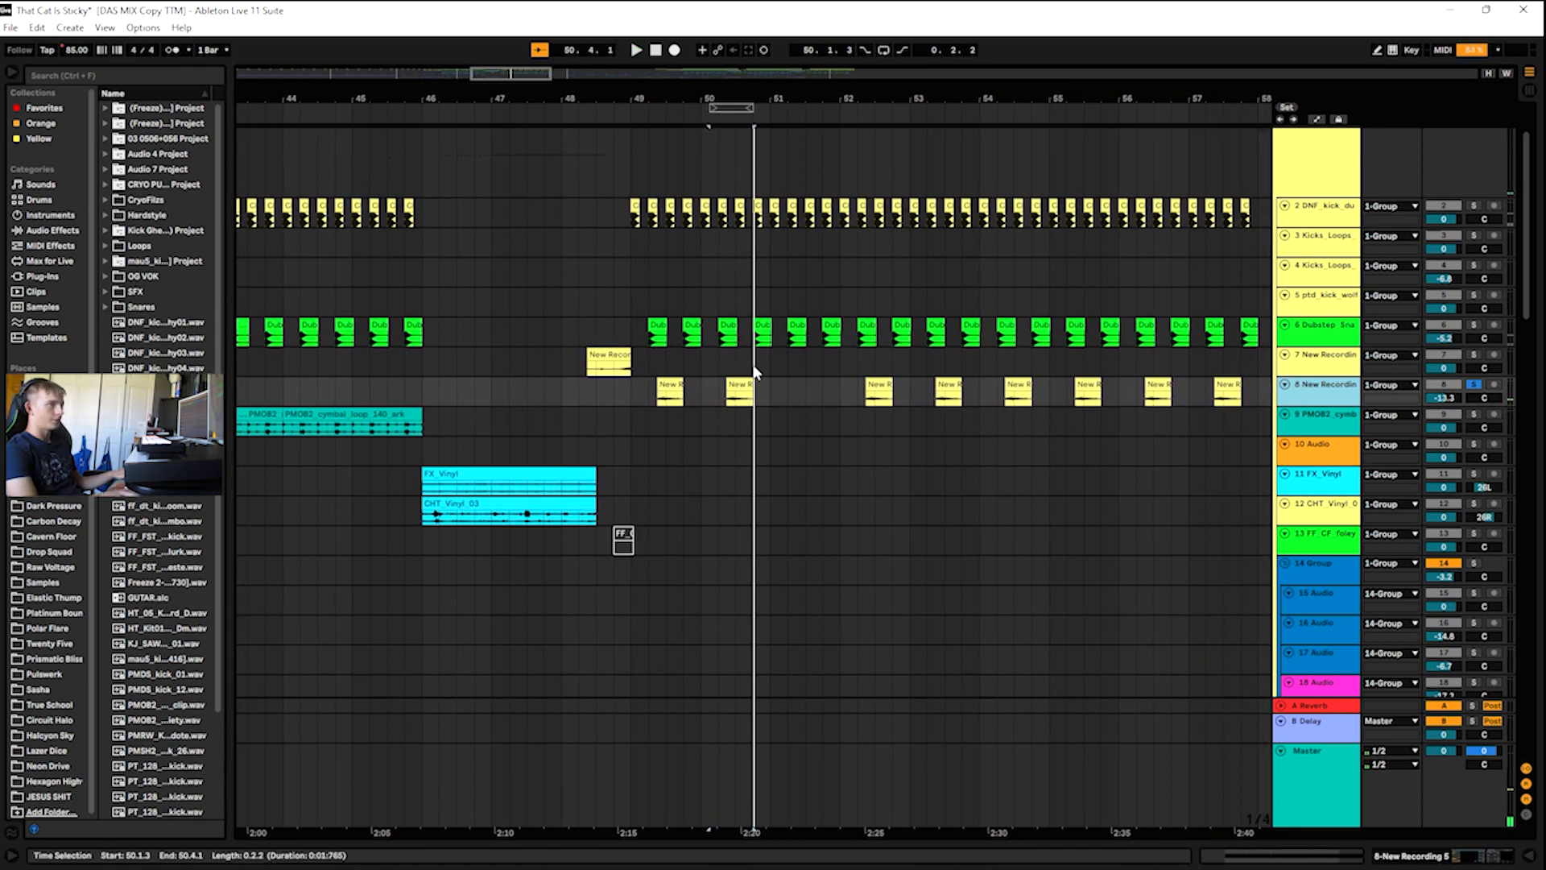
- Loop track 8's clip from 50.2.3 to 50.4.1, play it, and show the track's effects chain
key("s")
key("space")
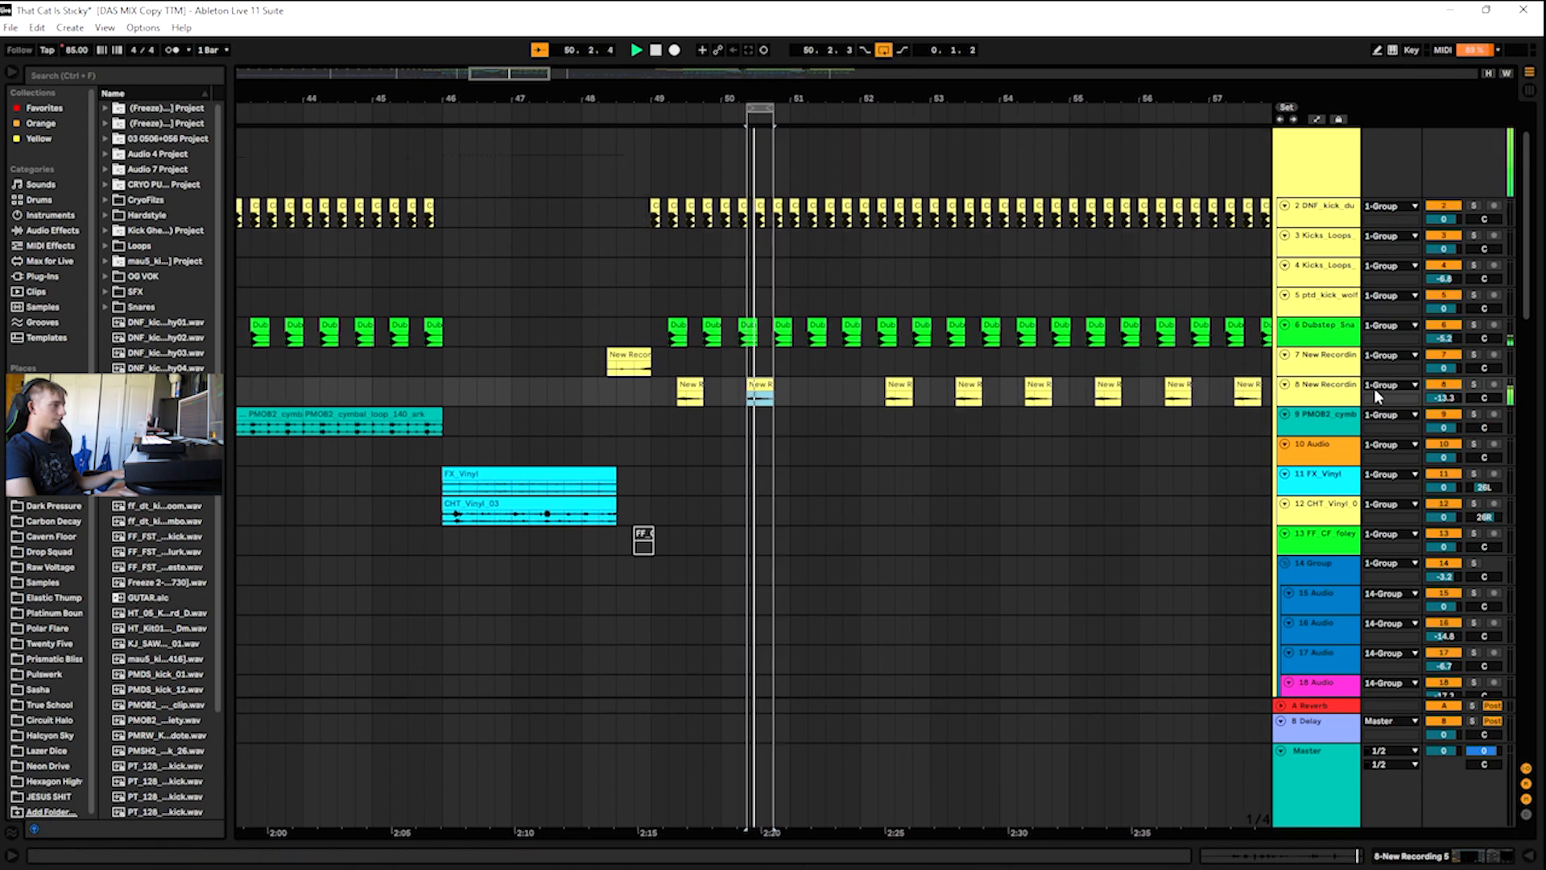
key("shift+Tab")
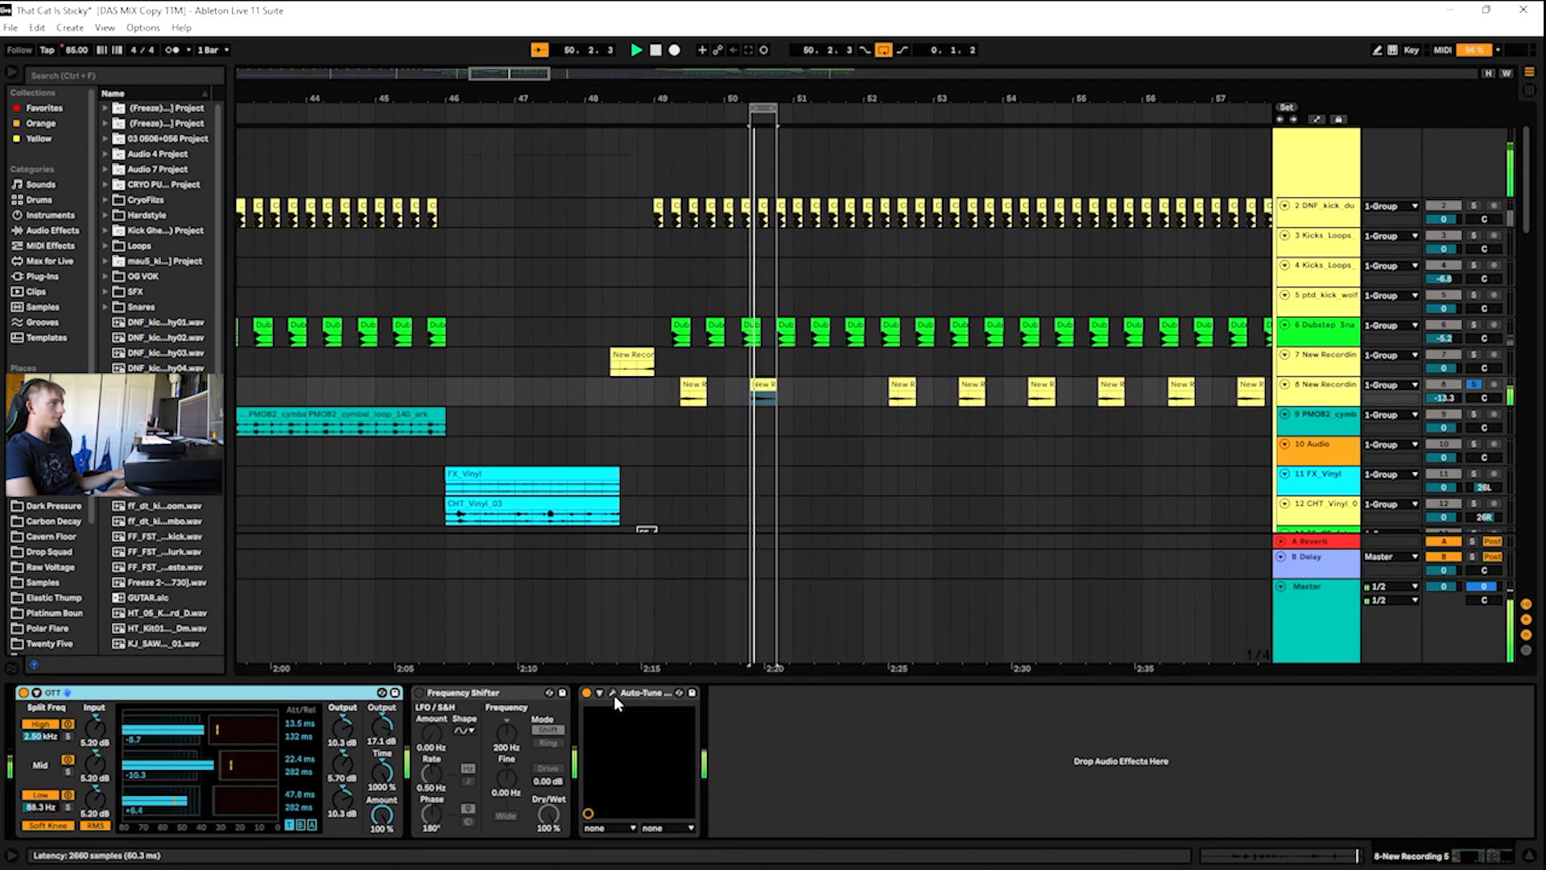
- Open Auto-Tune Pro on track 8 to inspect its settings, close it, and switch the effect off and on to compare
left_click(612, 692)
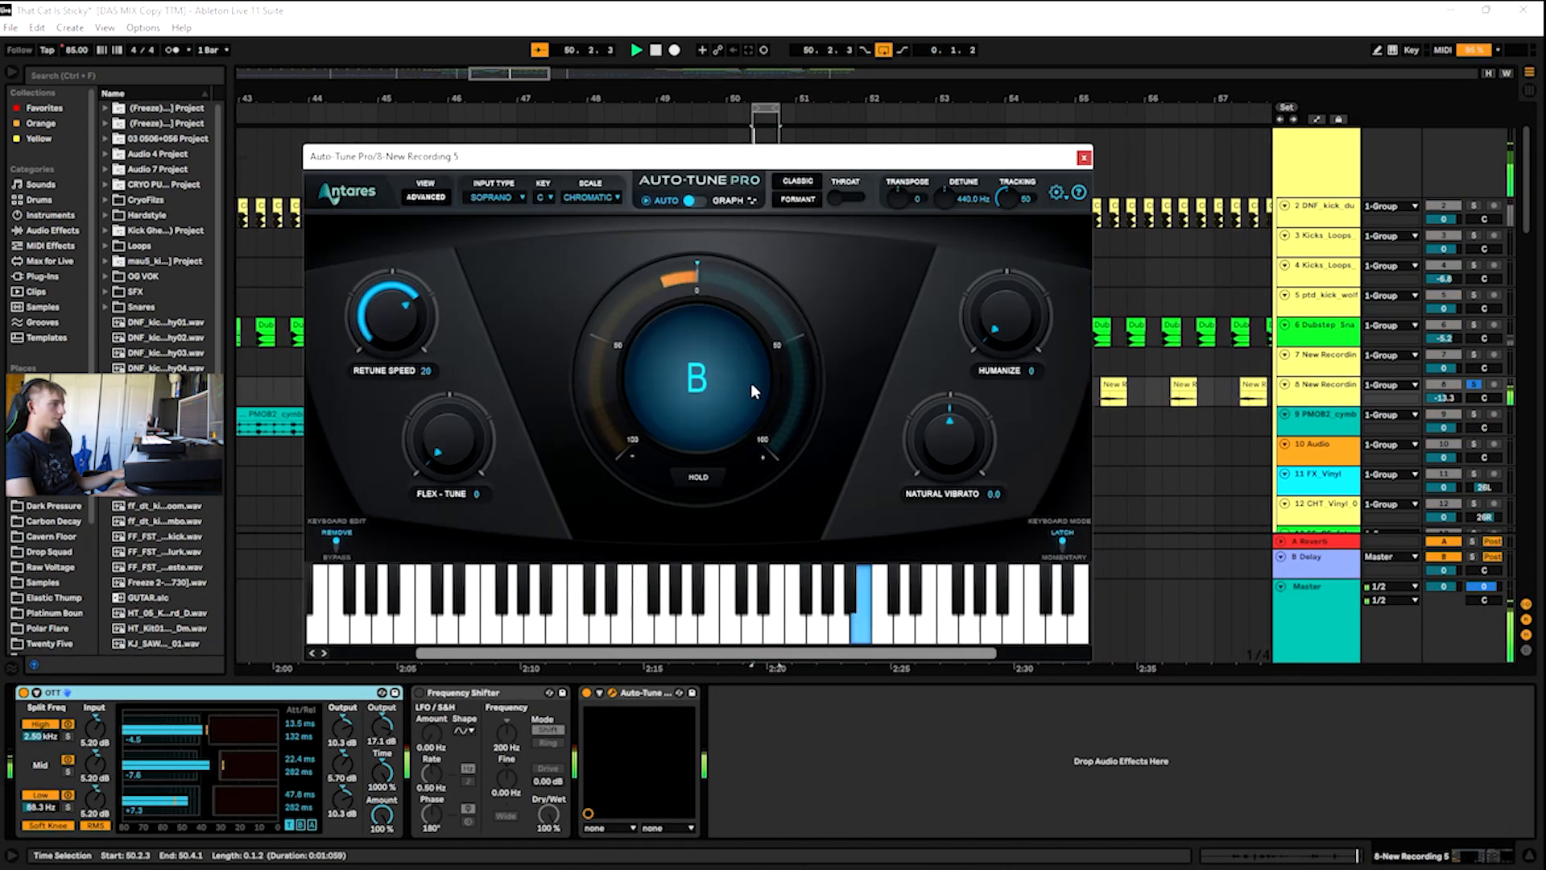
left_click(1084, 157)
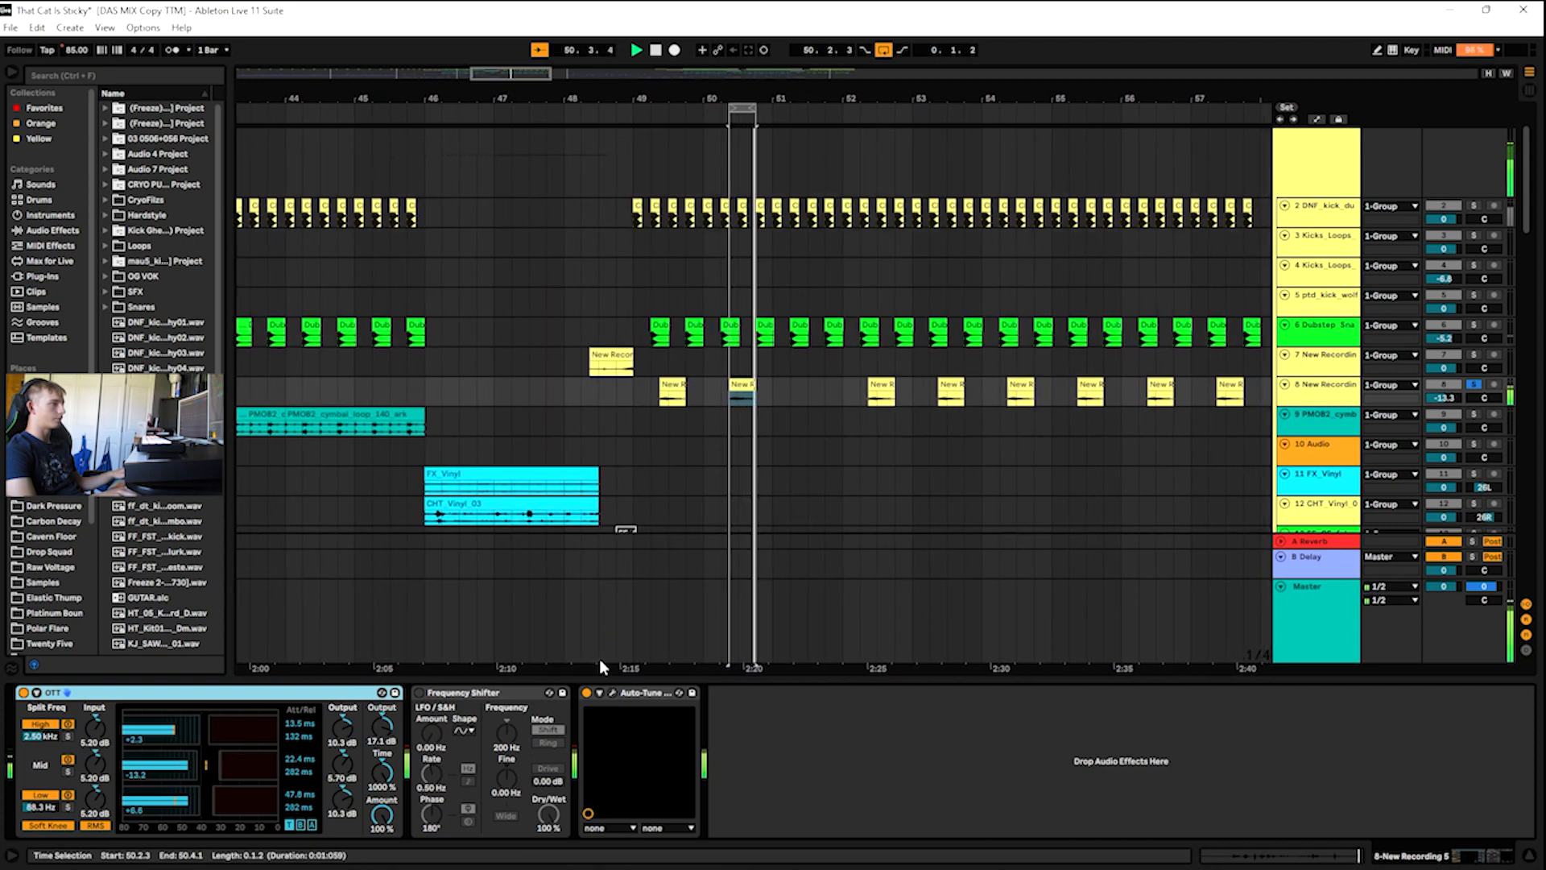
left_click(587, 693)
left_click(587, 692)
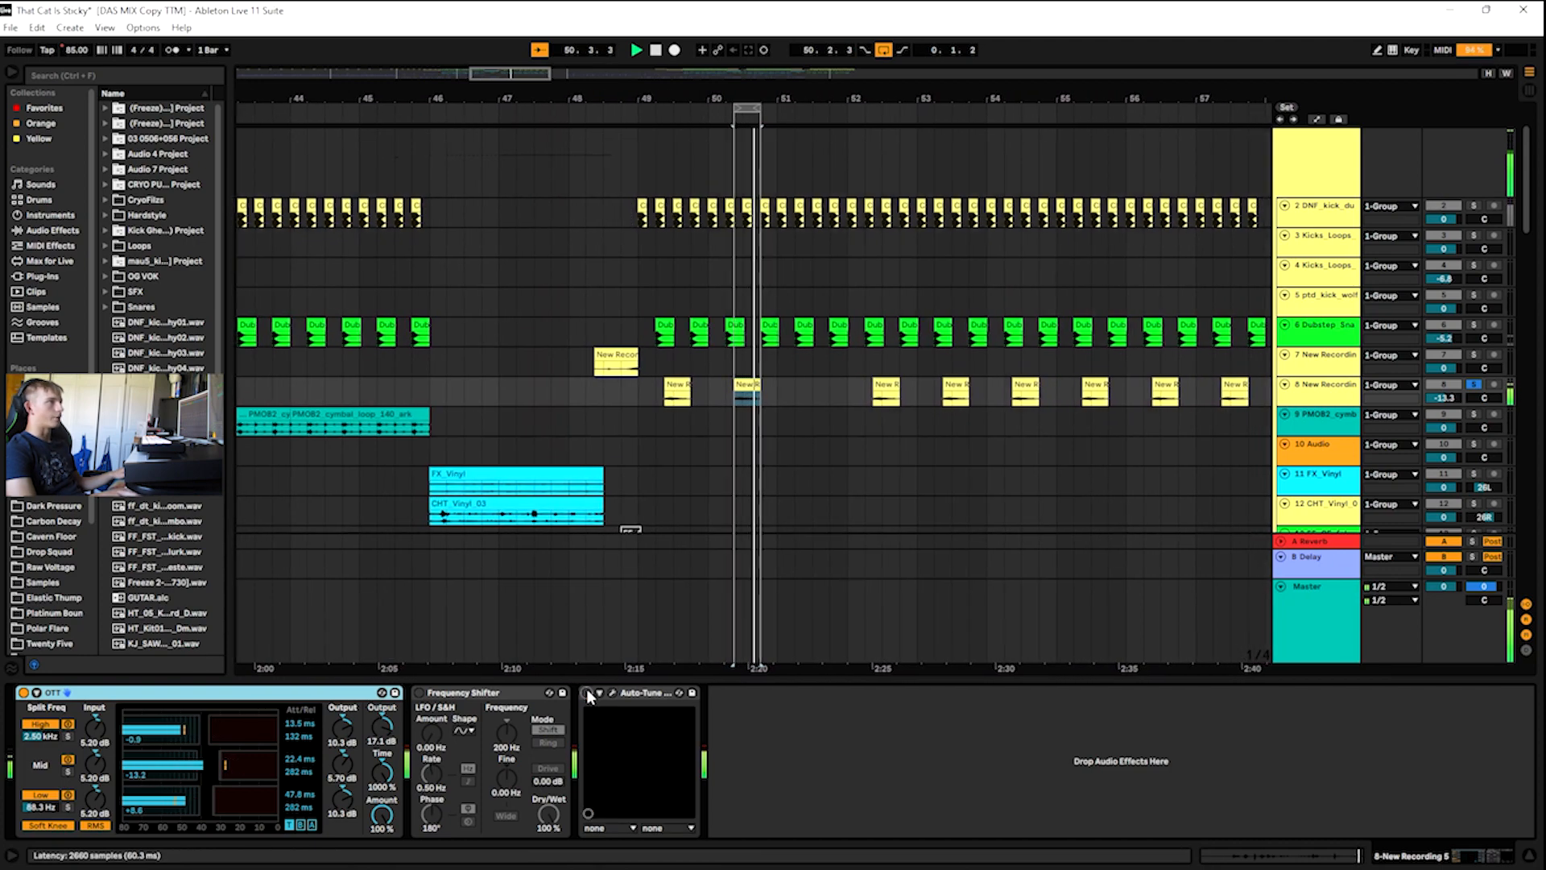
- Hide the effects chain, stop playback, and look over the tracks of groups 19 and 25 across the wider arrangement
left_click_drag(711, 682, 716, 777)
key("space")
mouse_move(526, 77)
left_mouse_down()
mouse_move(541, 77)
mouse_move(509, 71)
left_mouse_up()
scroll(990, 405, "down", 9)
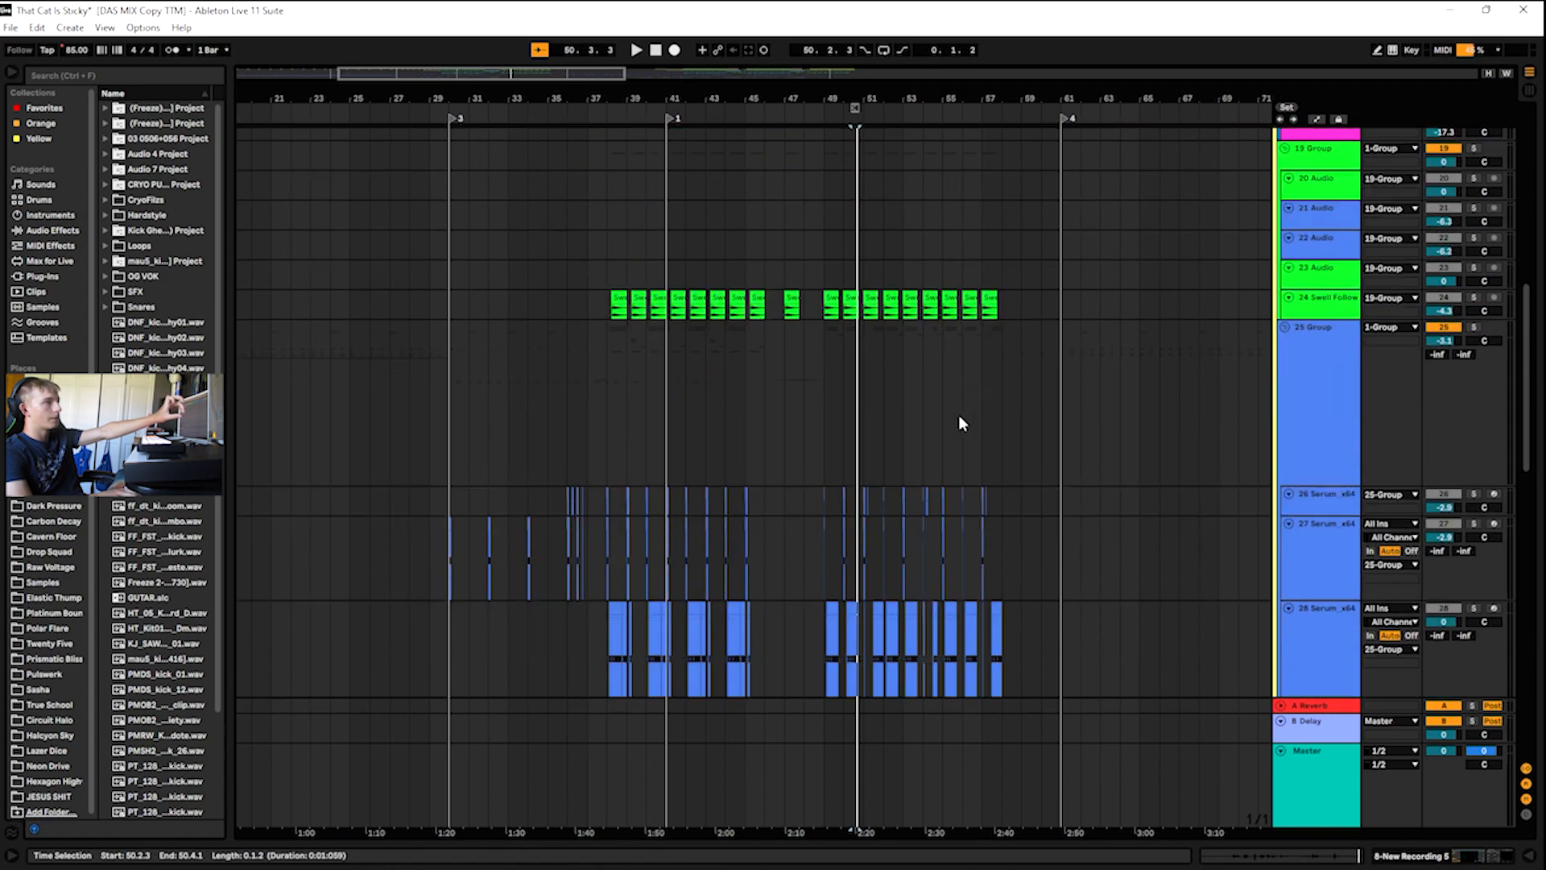
- Look over the Serum and Reaktor tracks of group 25 between about bars 21 and 71
scroll(958, 423, "down", 12)
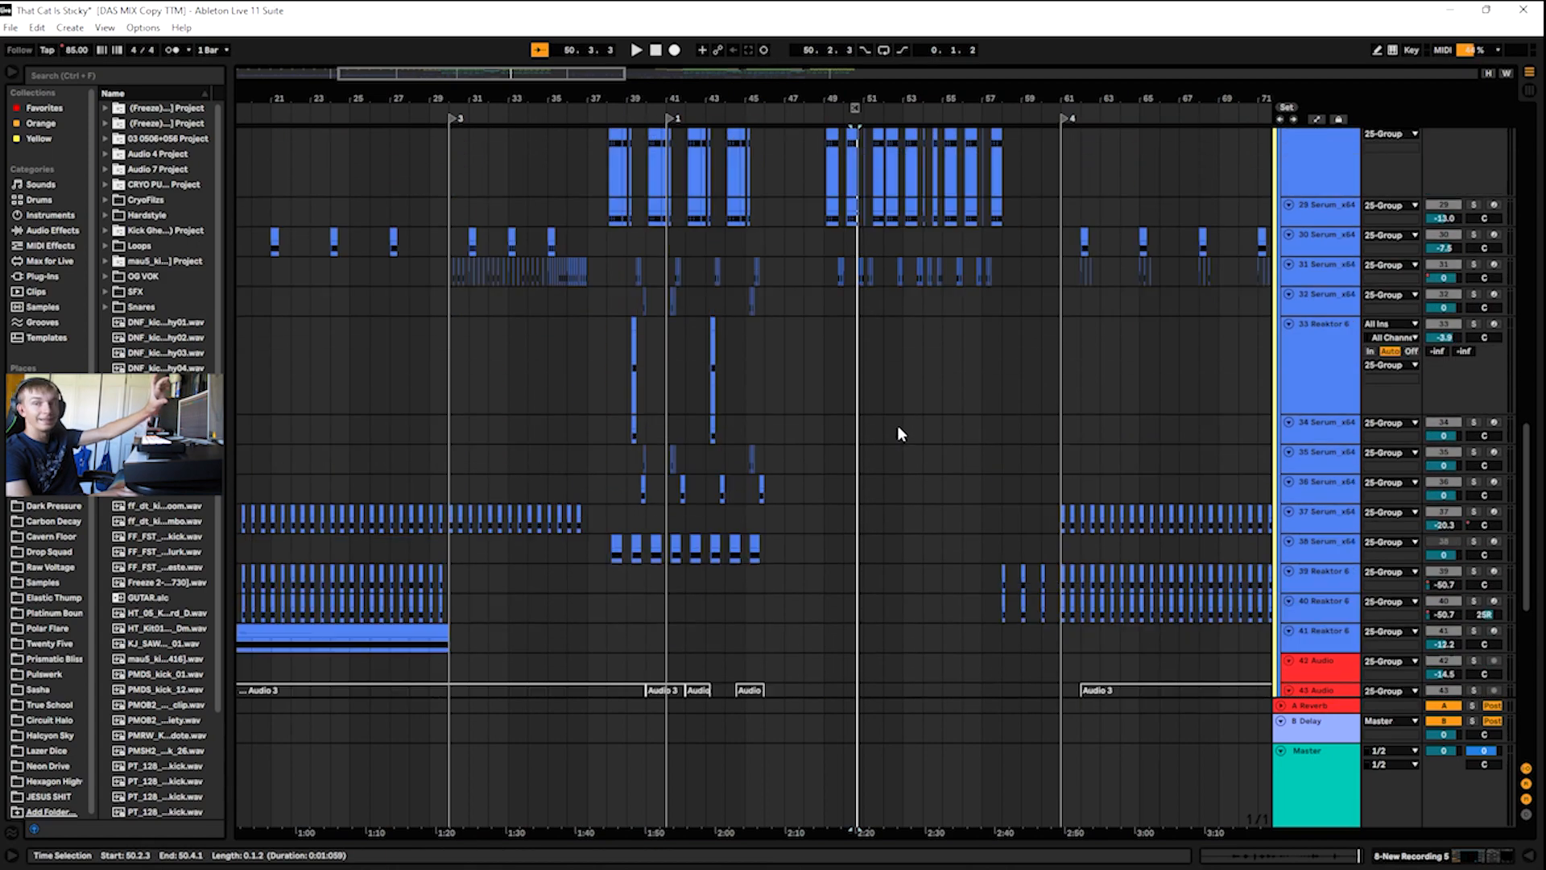
scroll(893, 423, "up", 2)
scroll(889, 407, "down", 4)
scroll(892, 379, "up", 8)
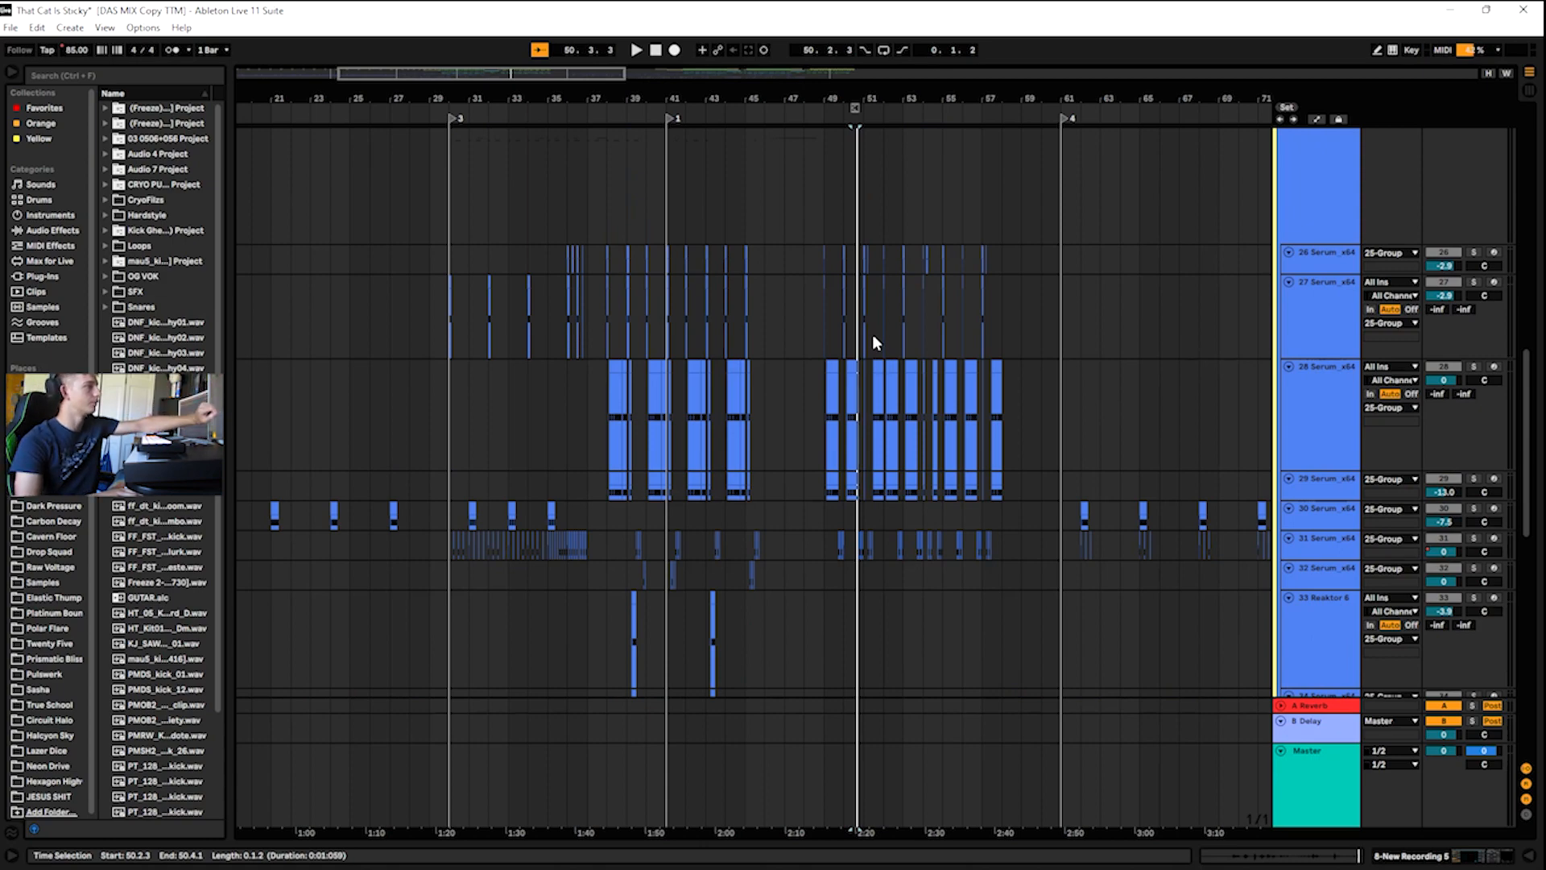
scroll(872, 335, "down", 8)
scroll(771, 397, "up", 3)
scroll(760, 409, "down", 1)
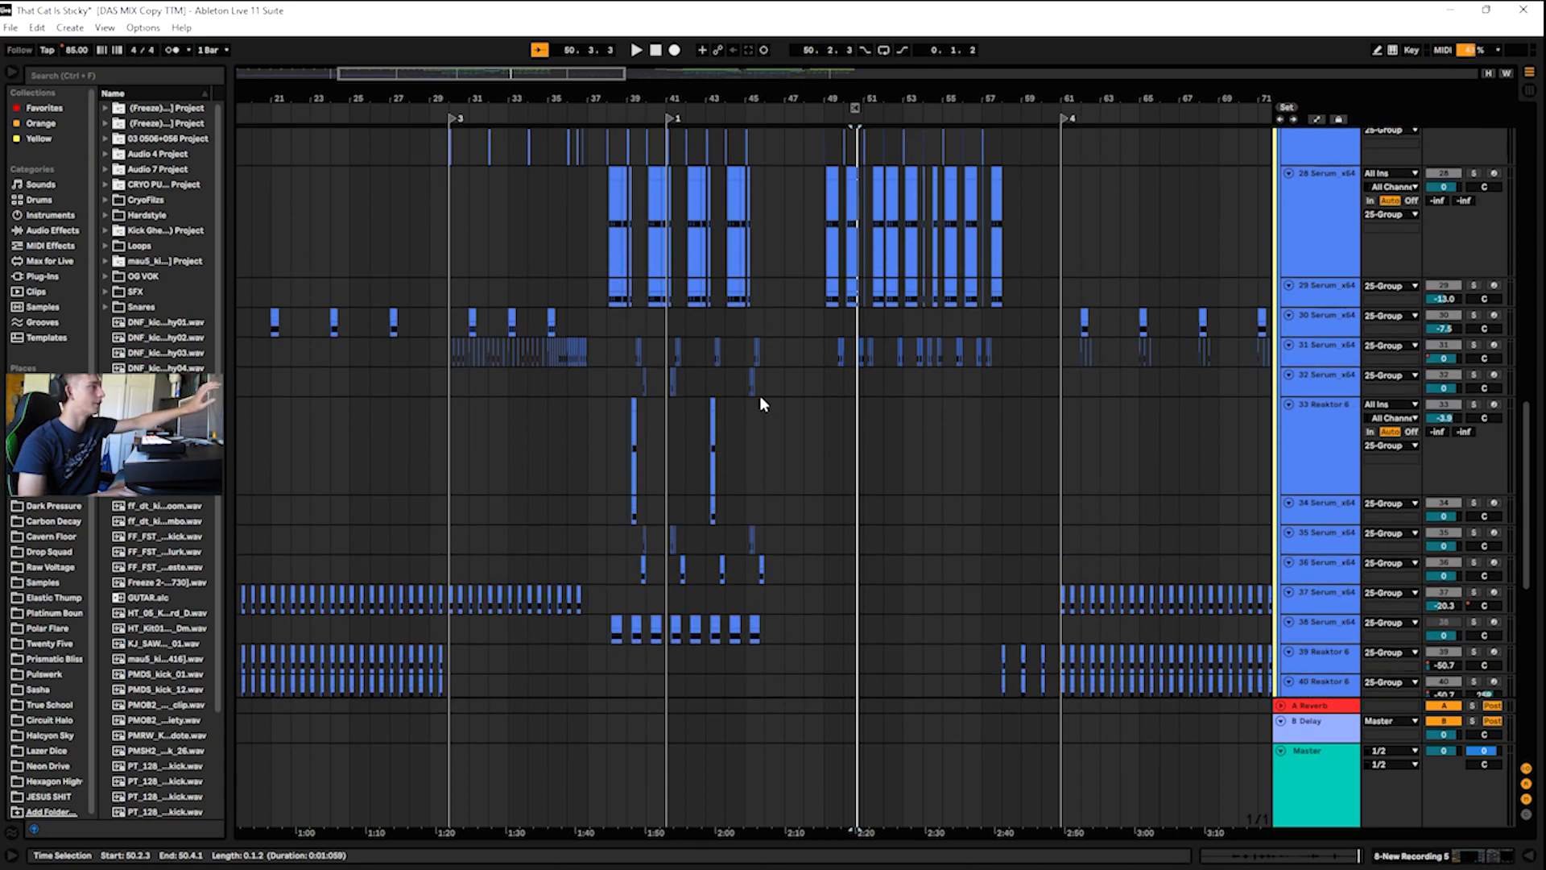
scroll(790, 253, "up", 6)
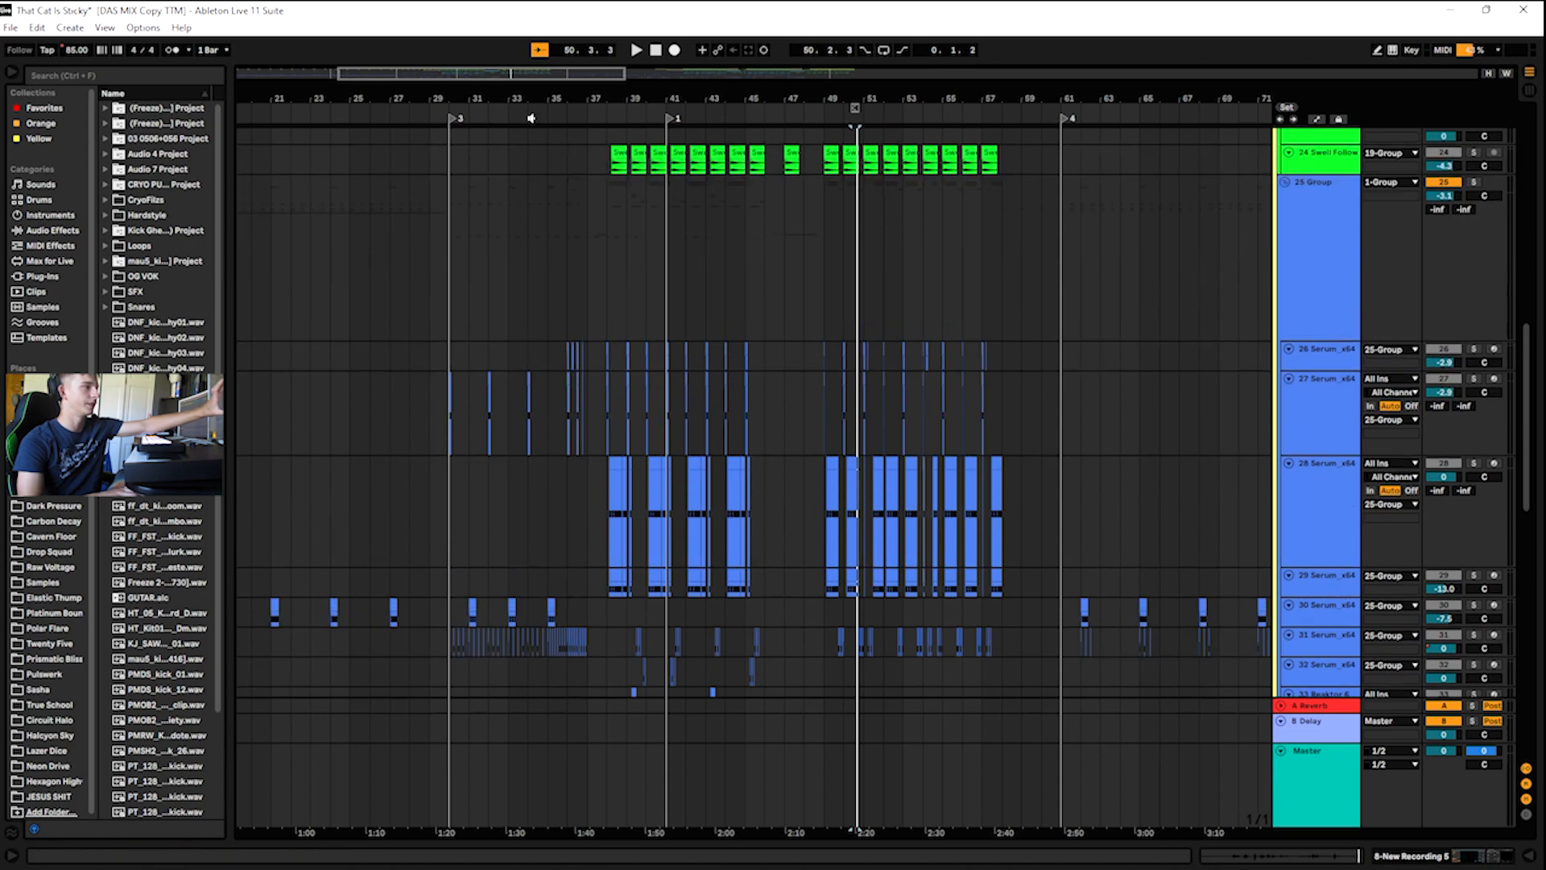
scroll(775, 420, "down", 5)
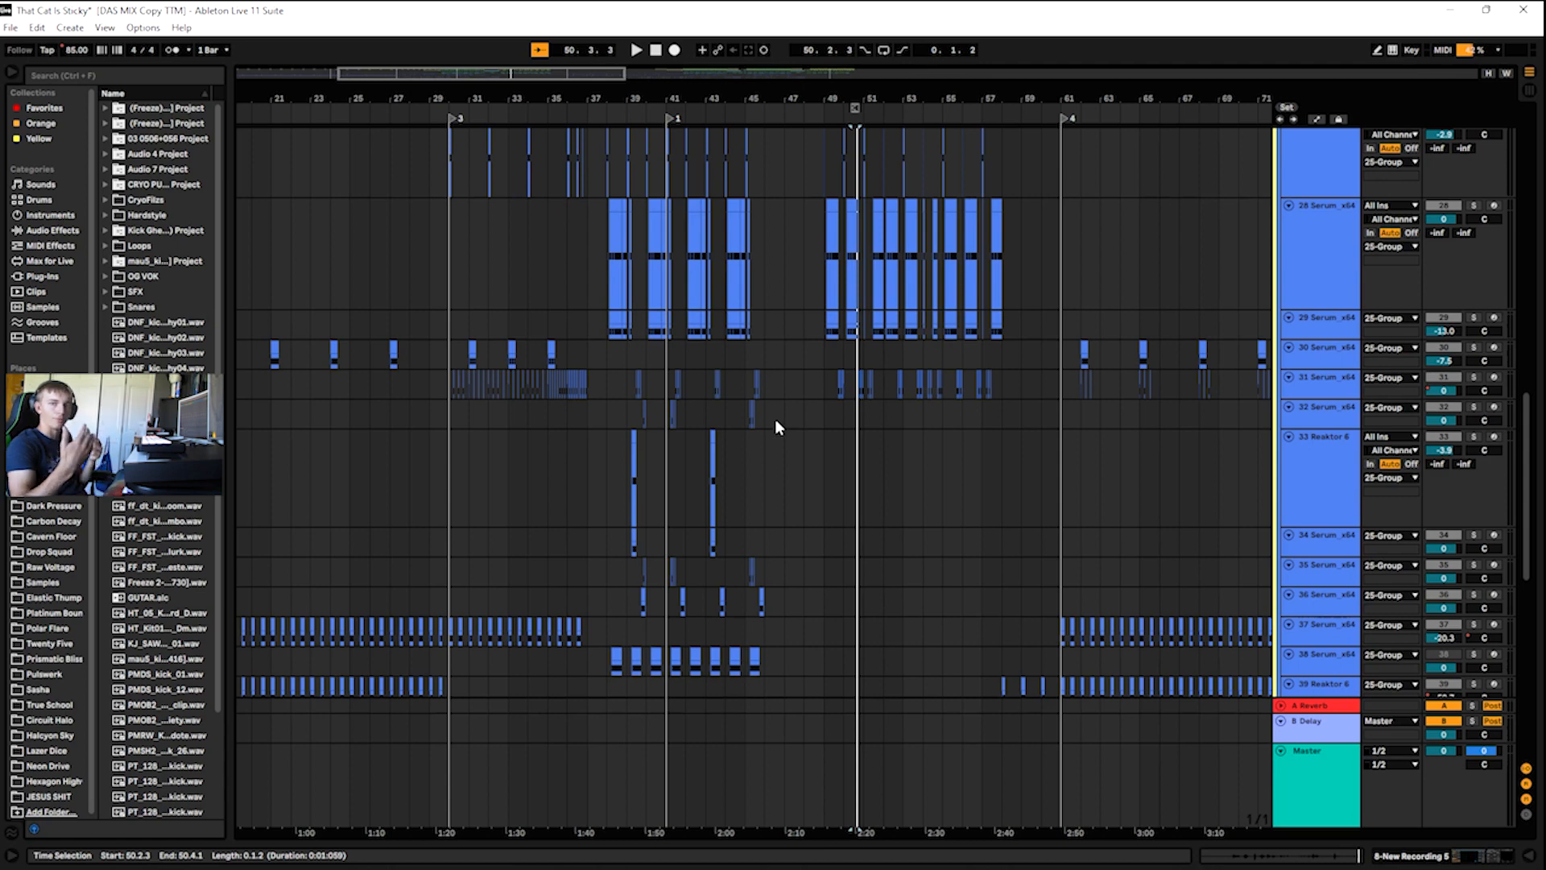
scroll(878, 436, "up", 5)
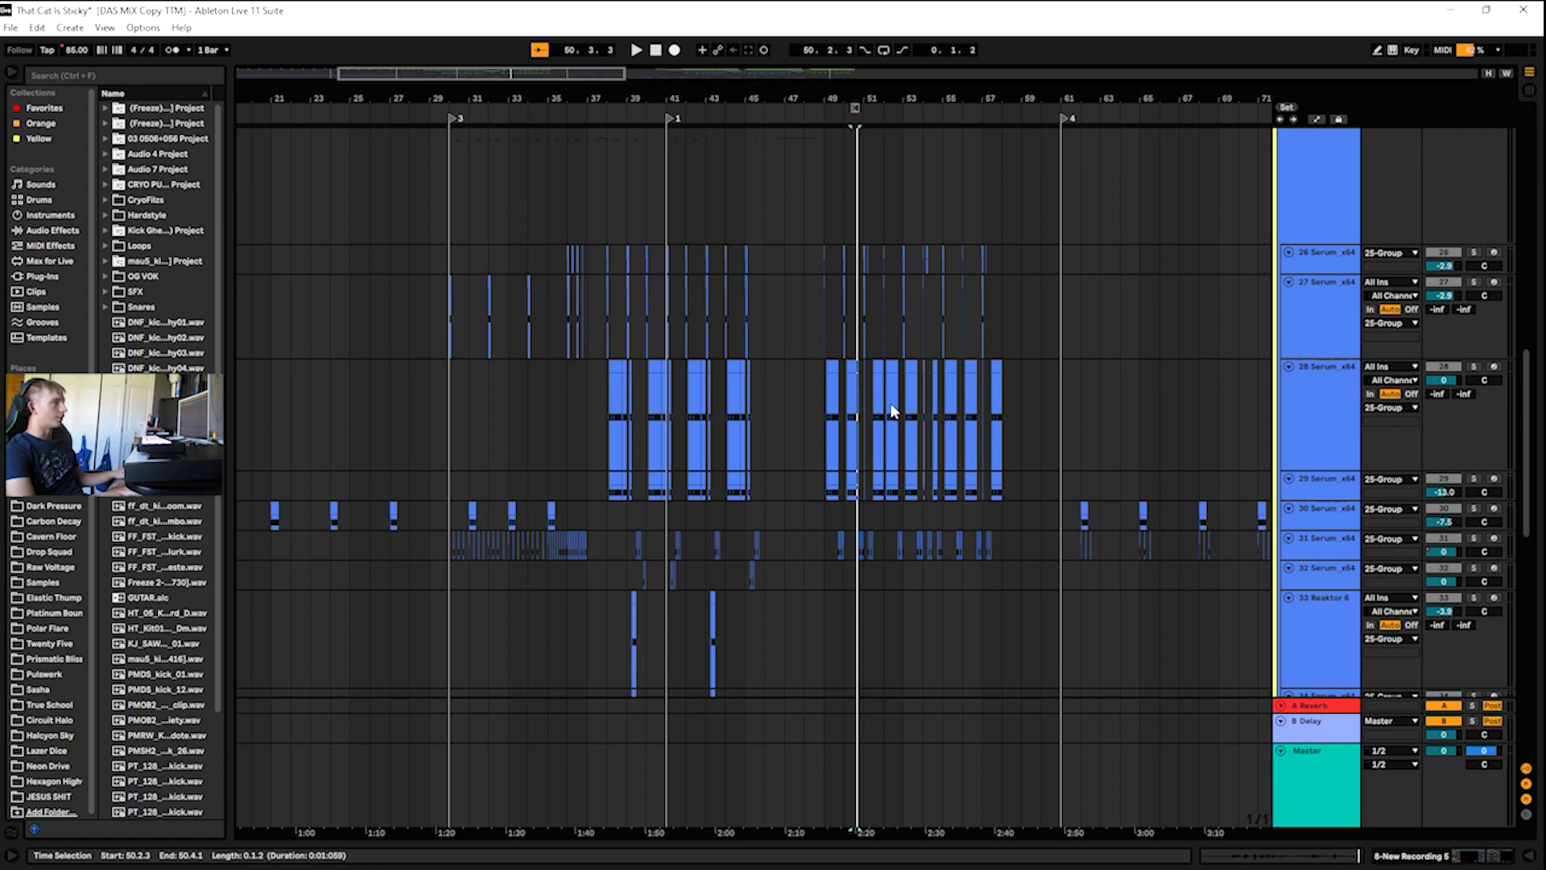
scroll(880, 415, "up", 12)
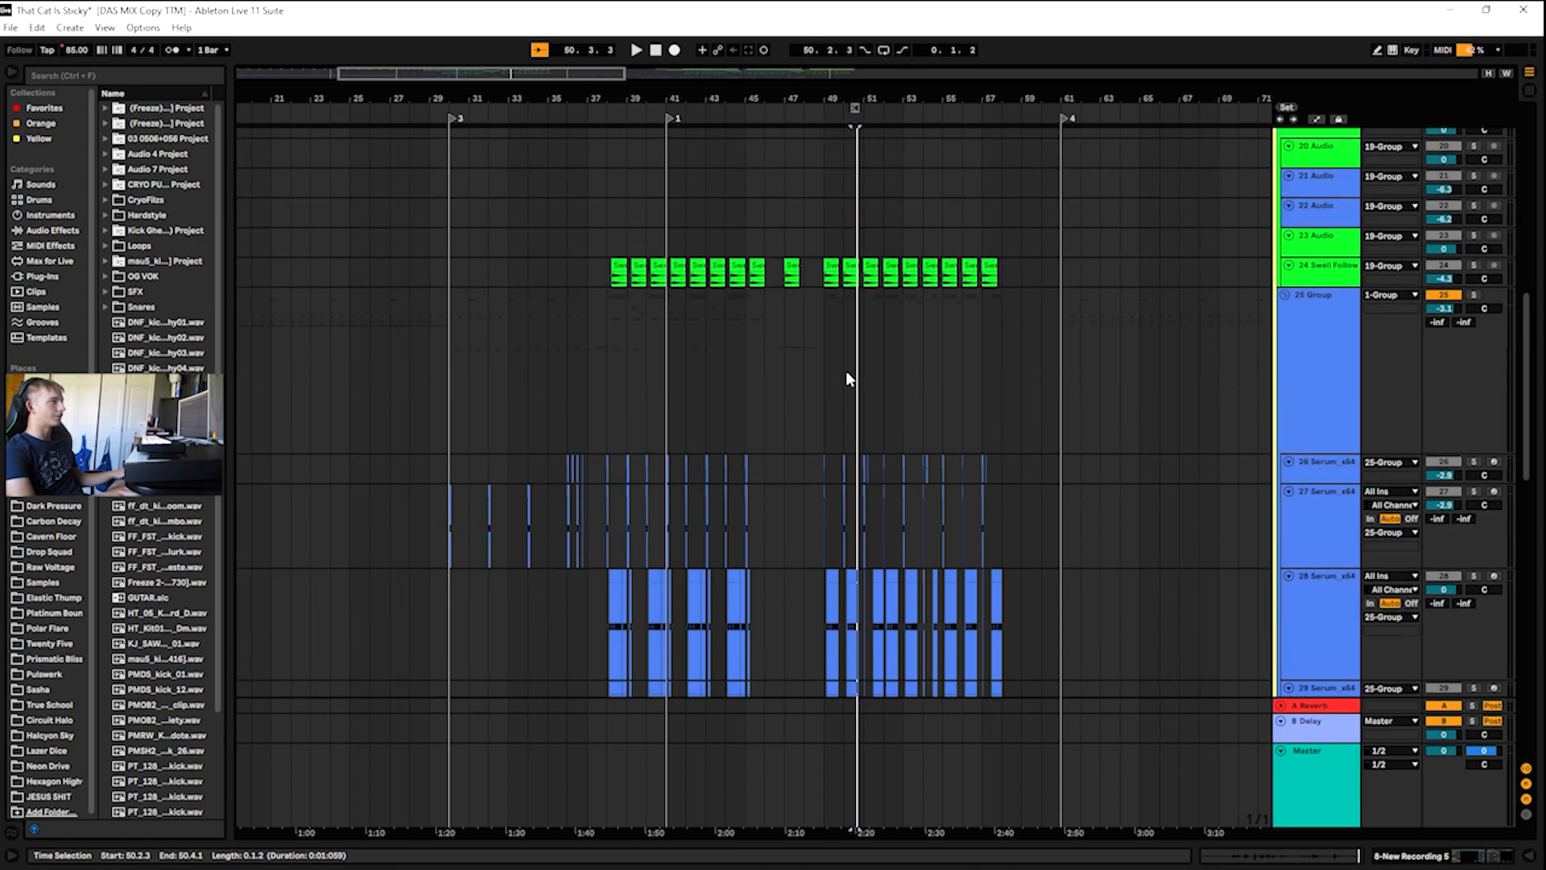
- Find the section after locator 4 in group 25's tracks and play the build-up from about bar 72
left_click_drag(527, 69, 620, 70)
scroll(588, 390, "down", 15)
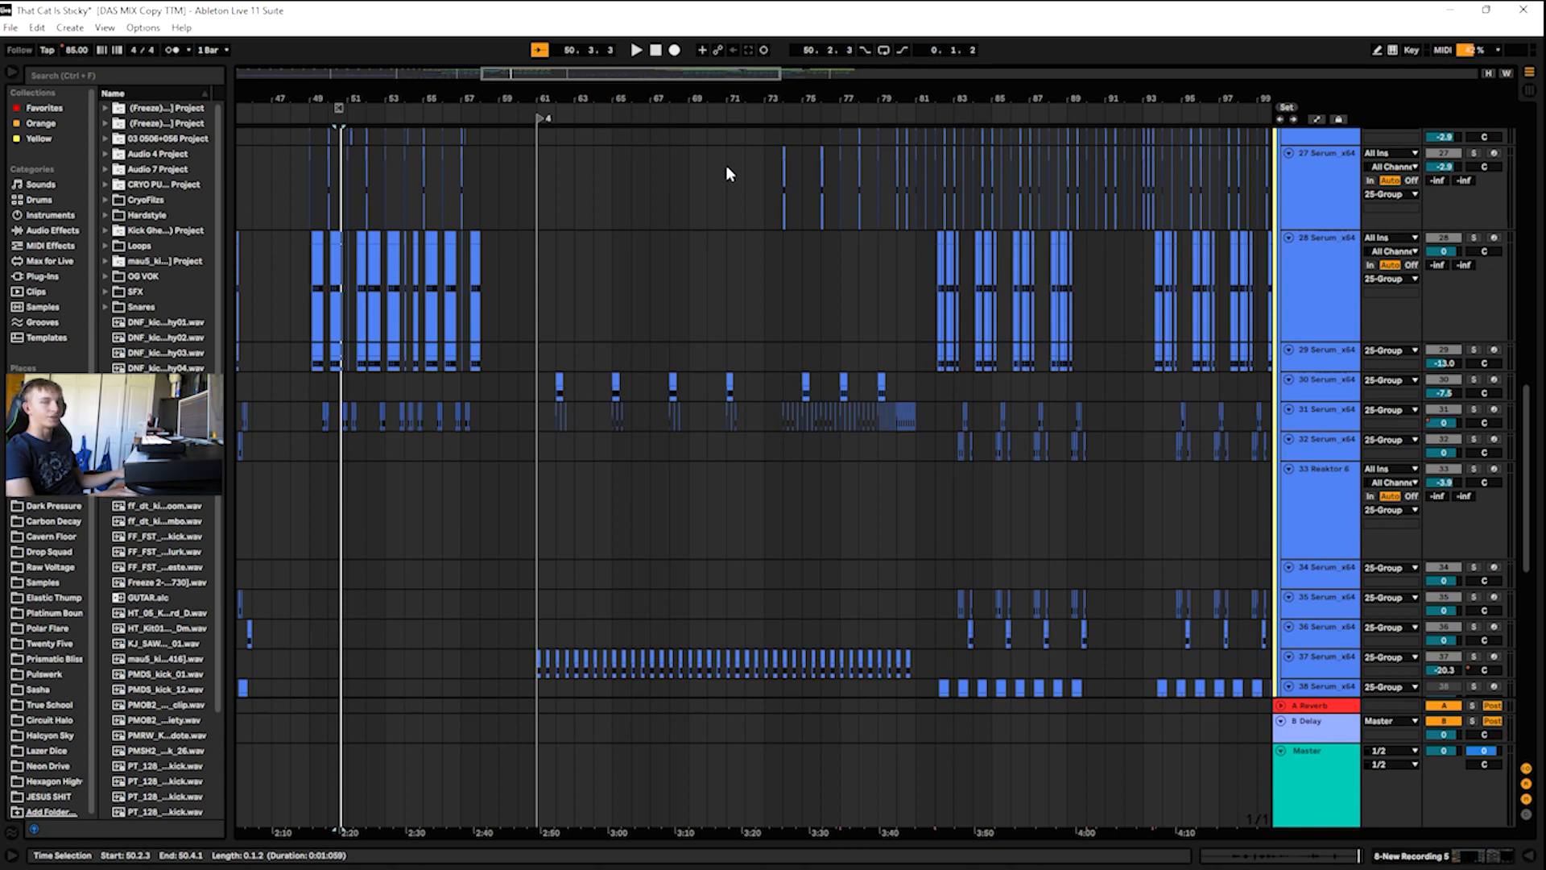
scroll(891, 220, "up", 4)
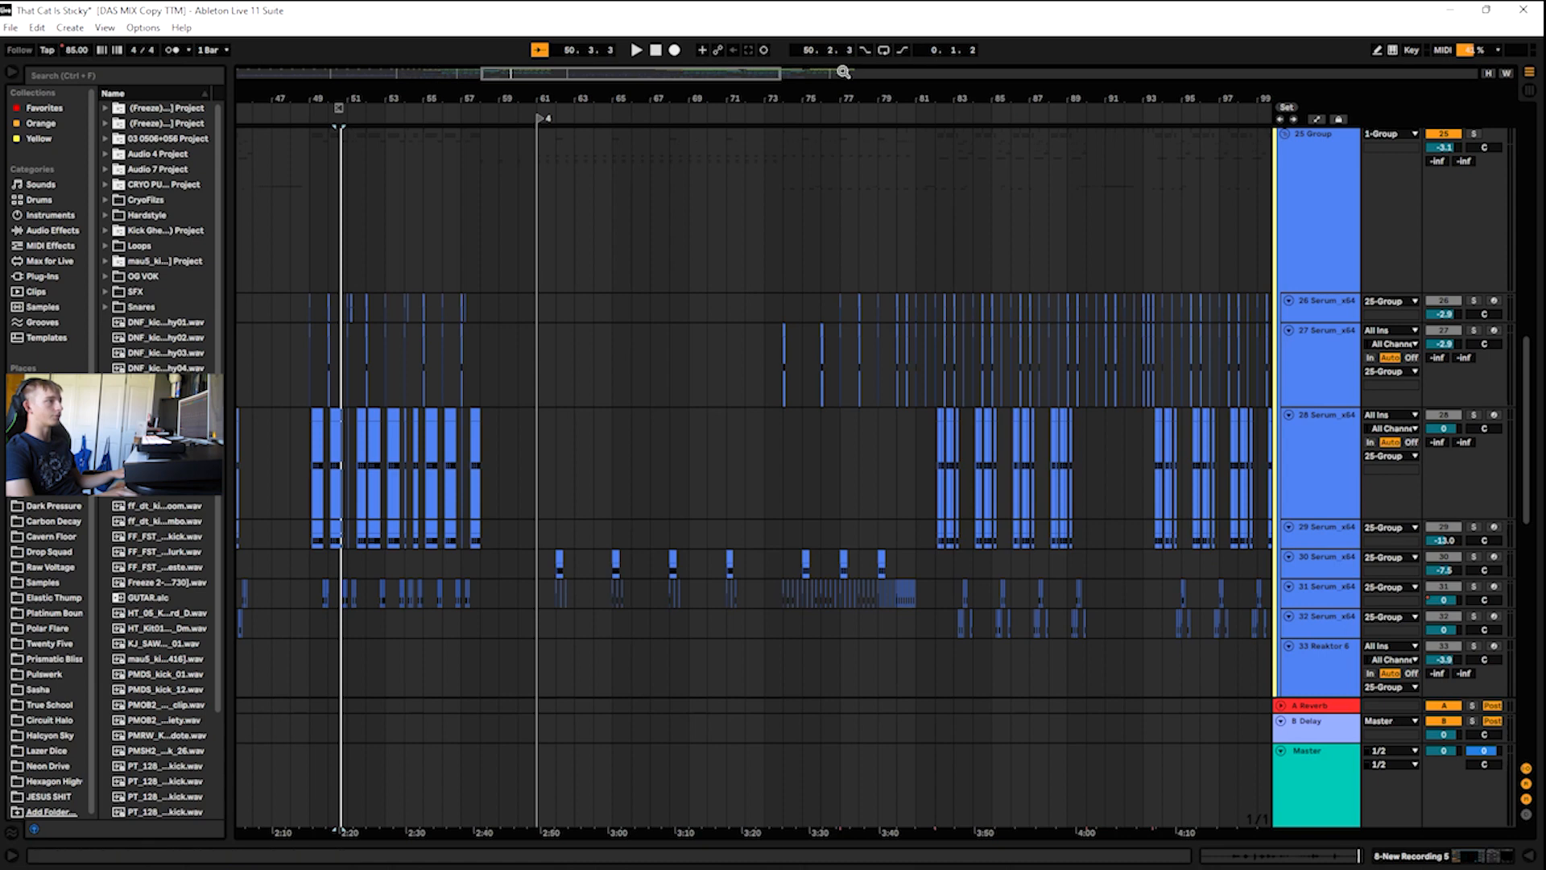
left_click_drag(706, 69, 655, 204)
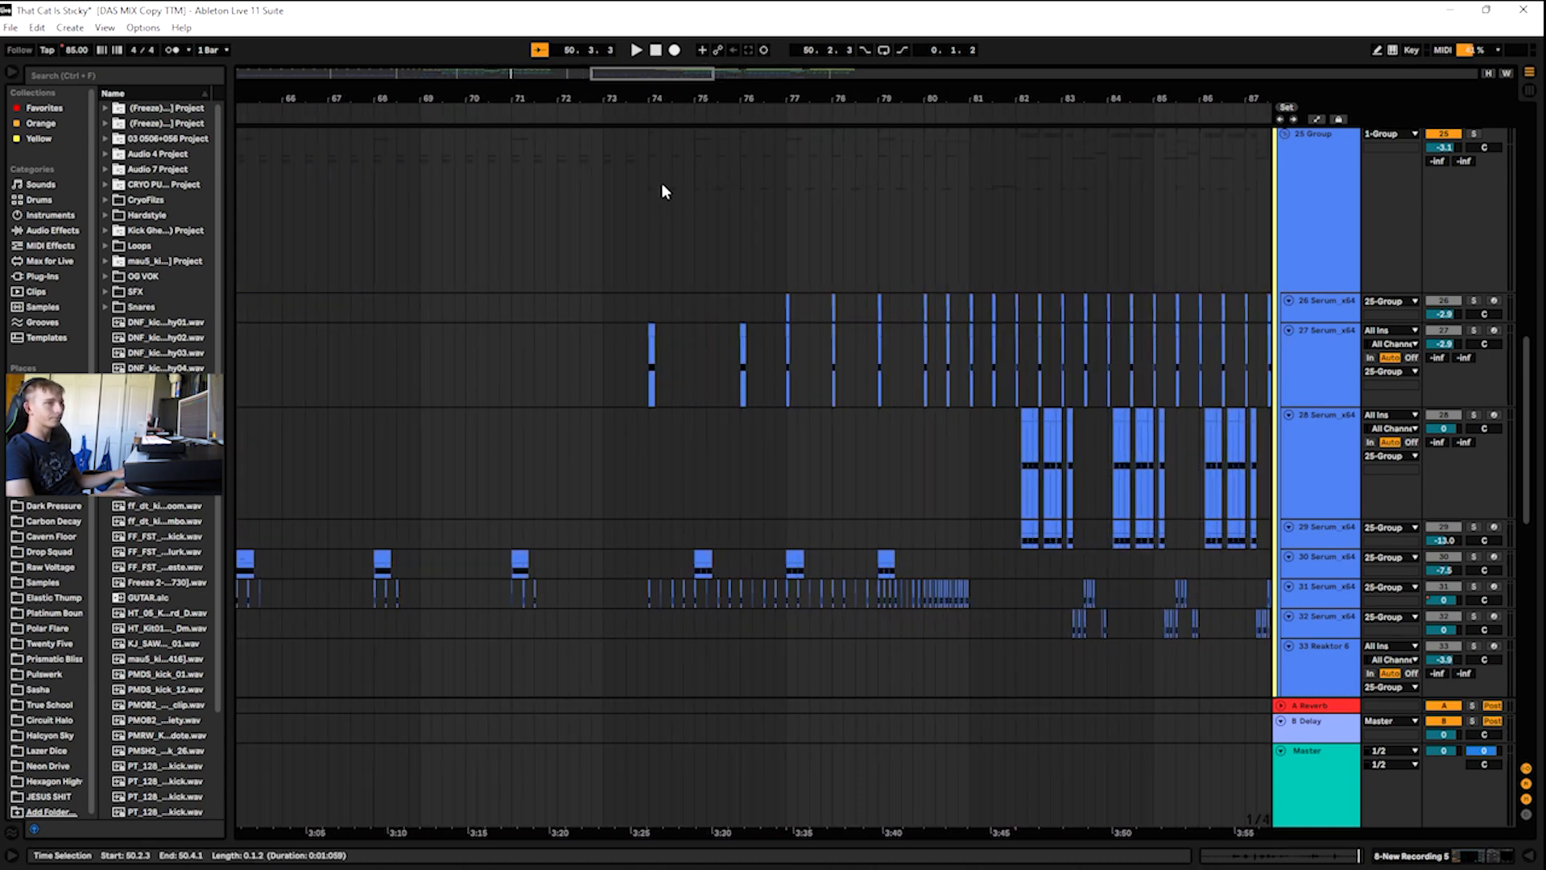
left_click(577, 127)
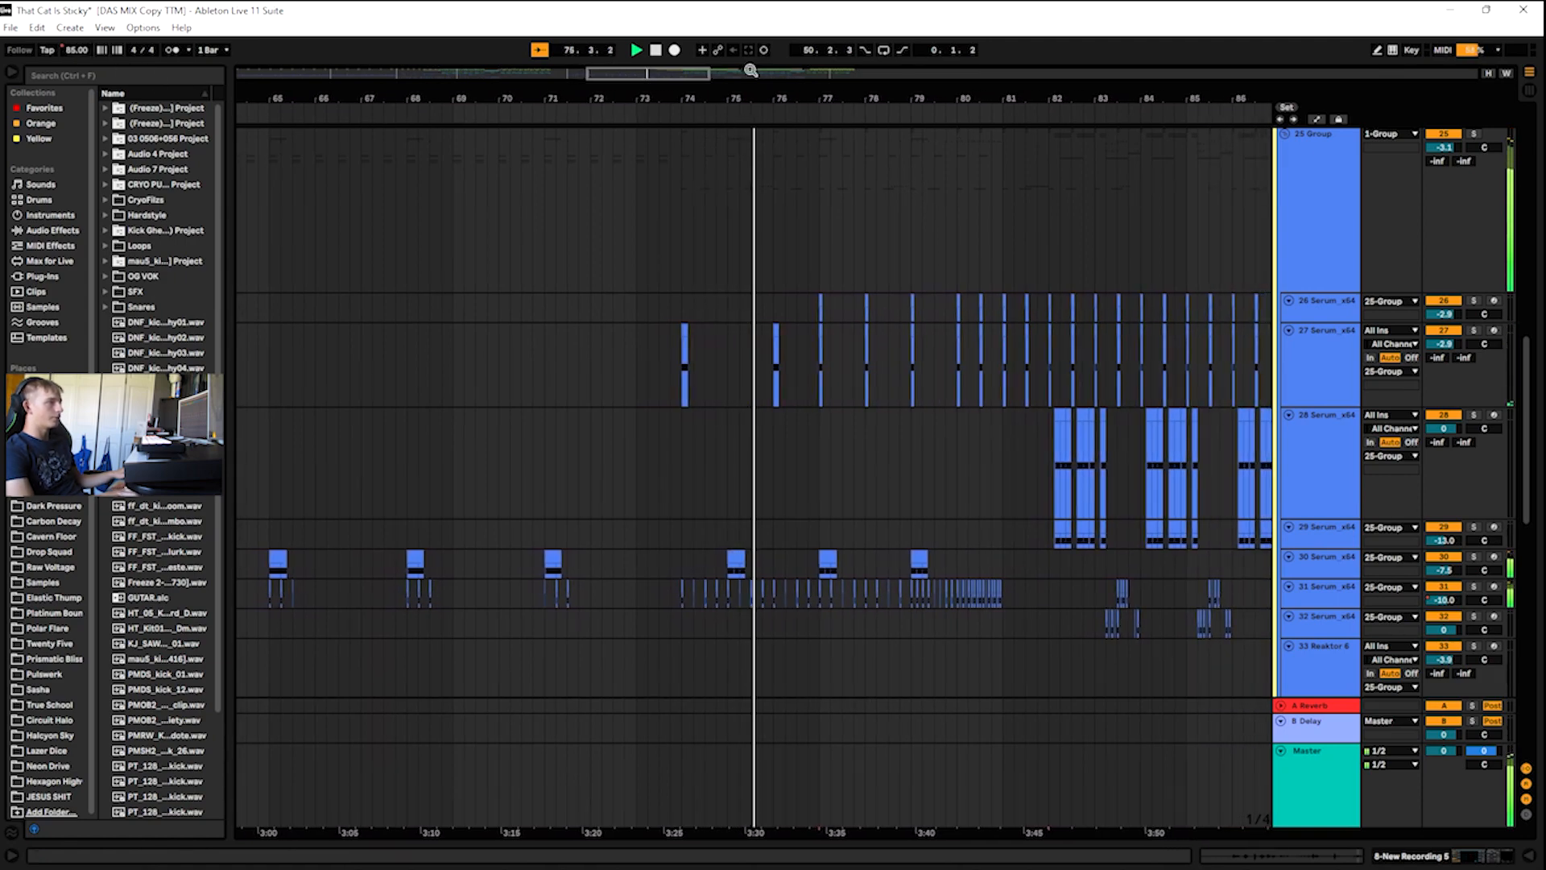
- During playback, show the automation lanes including the master's Song Tempo, hide them, and look over the Reaktor and Kontakt tracks
key("a")
left_click_drag(686, 72, 689, 63)
left_click_drag(781, 97, 781, 87)
scroll(1031, 452, "down", 12)
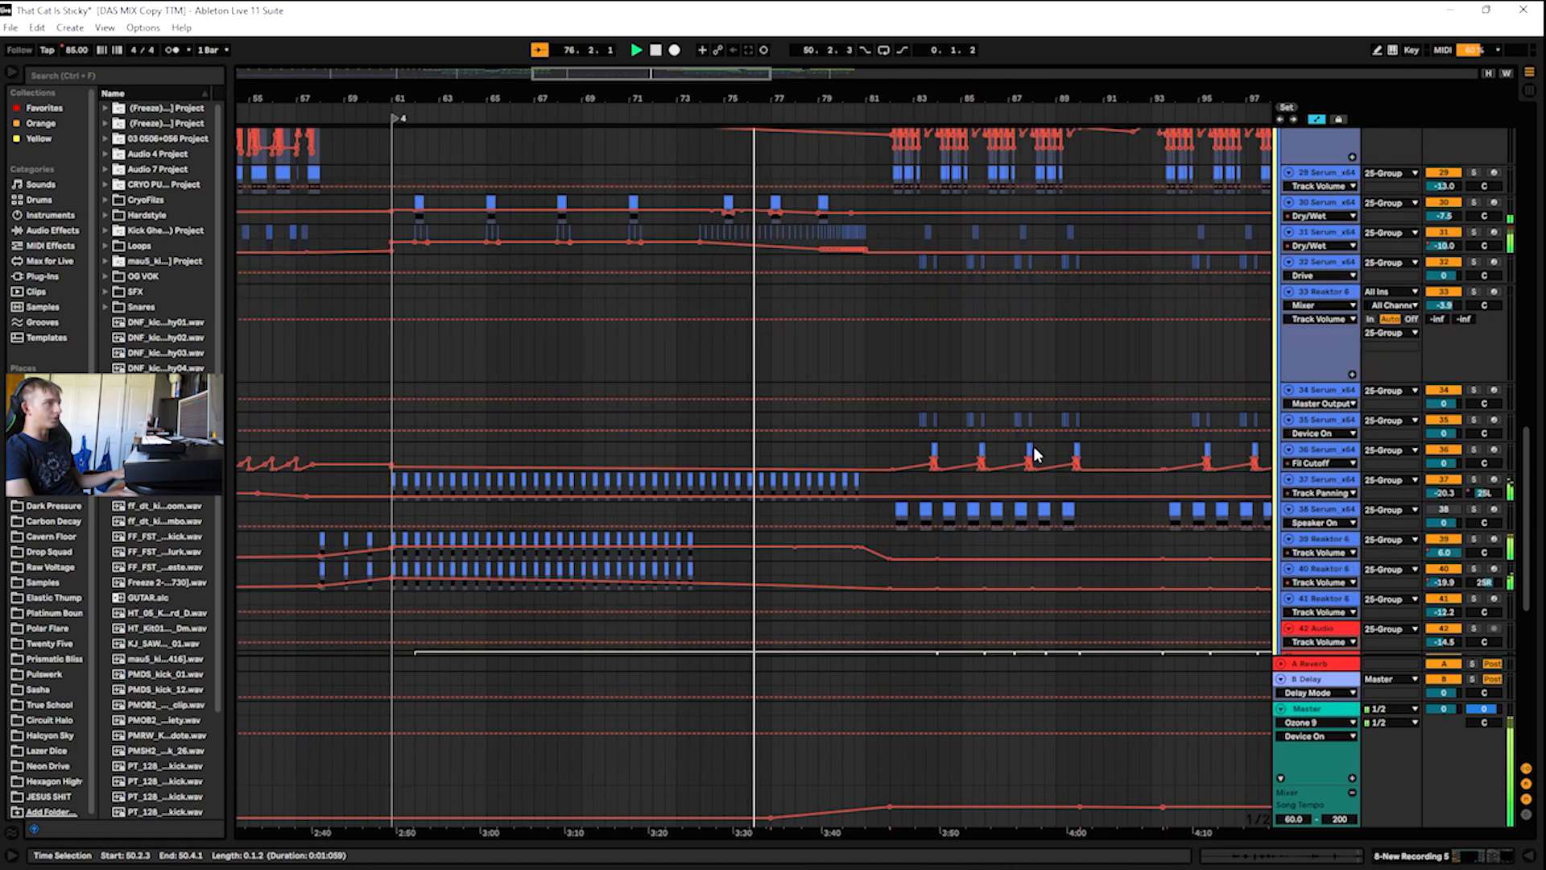
key("a")
scroll(1016, 438, "up", 10)
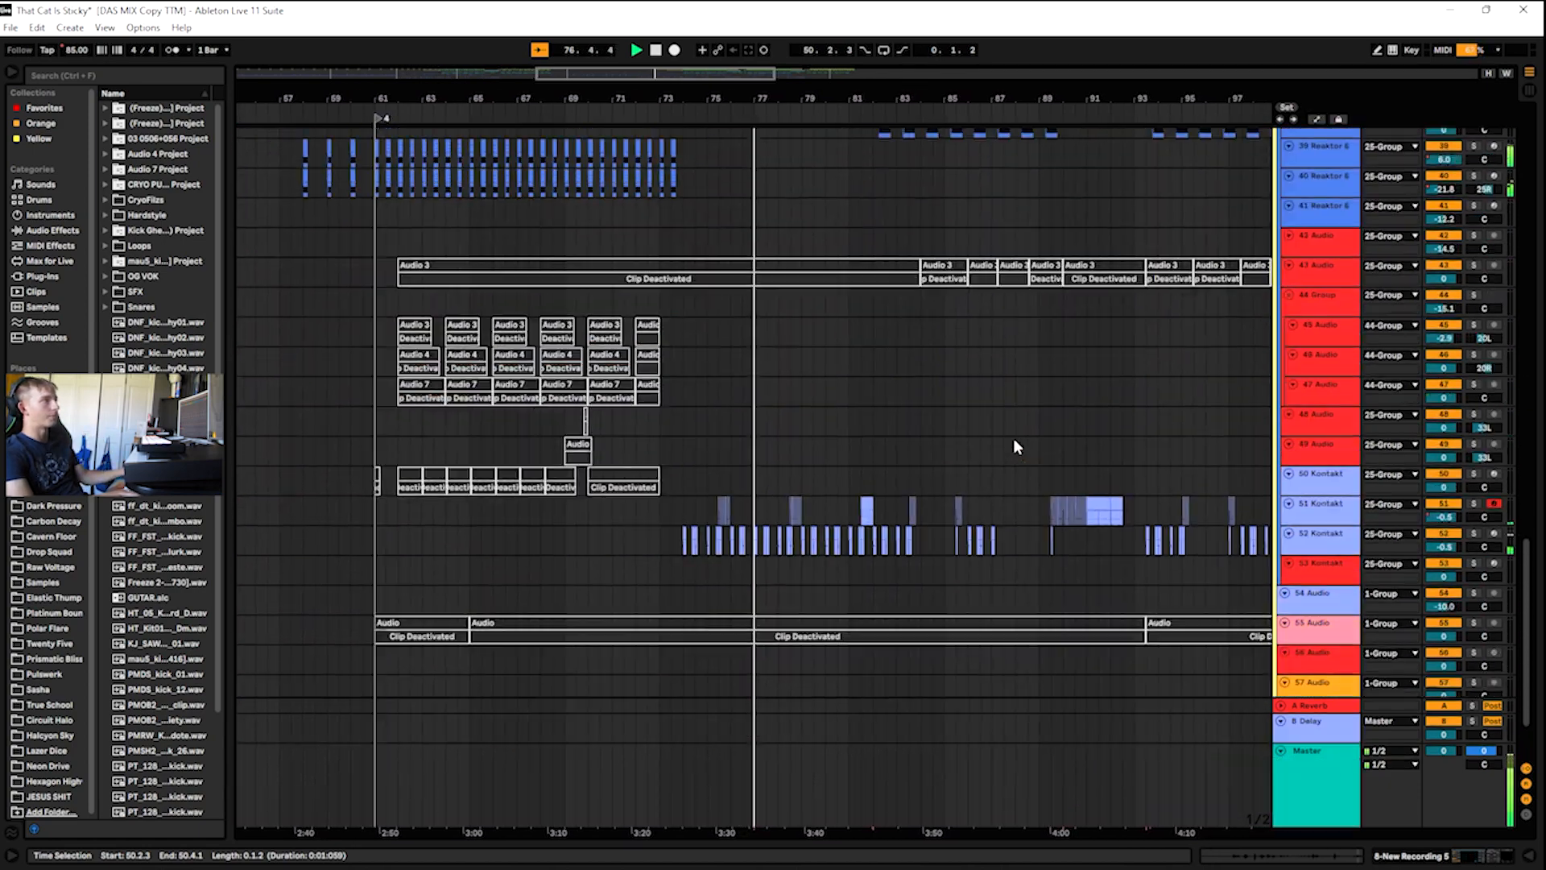
scroll(991, 375, "up", 6)
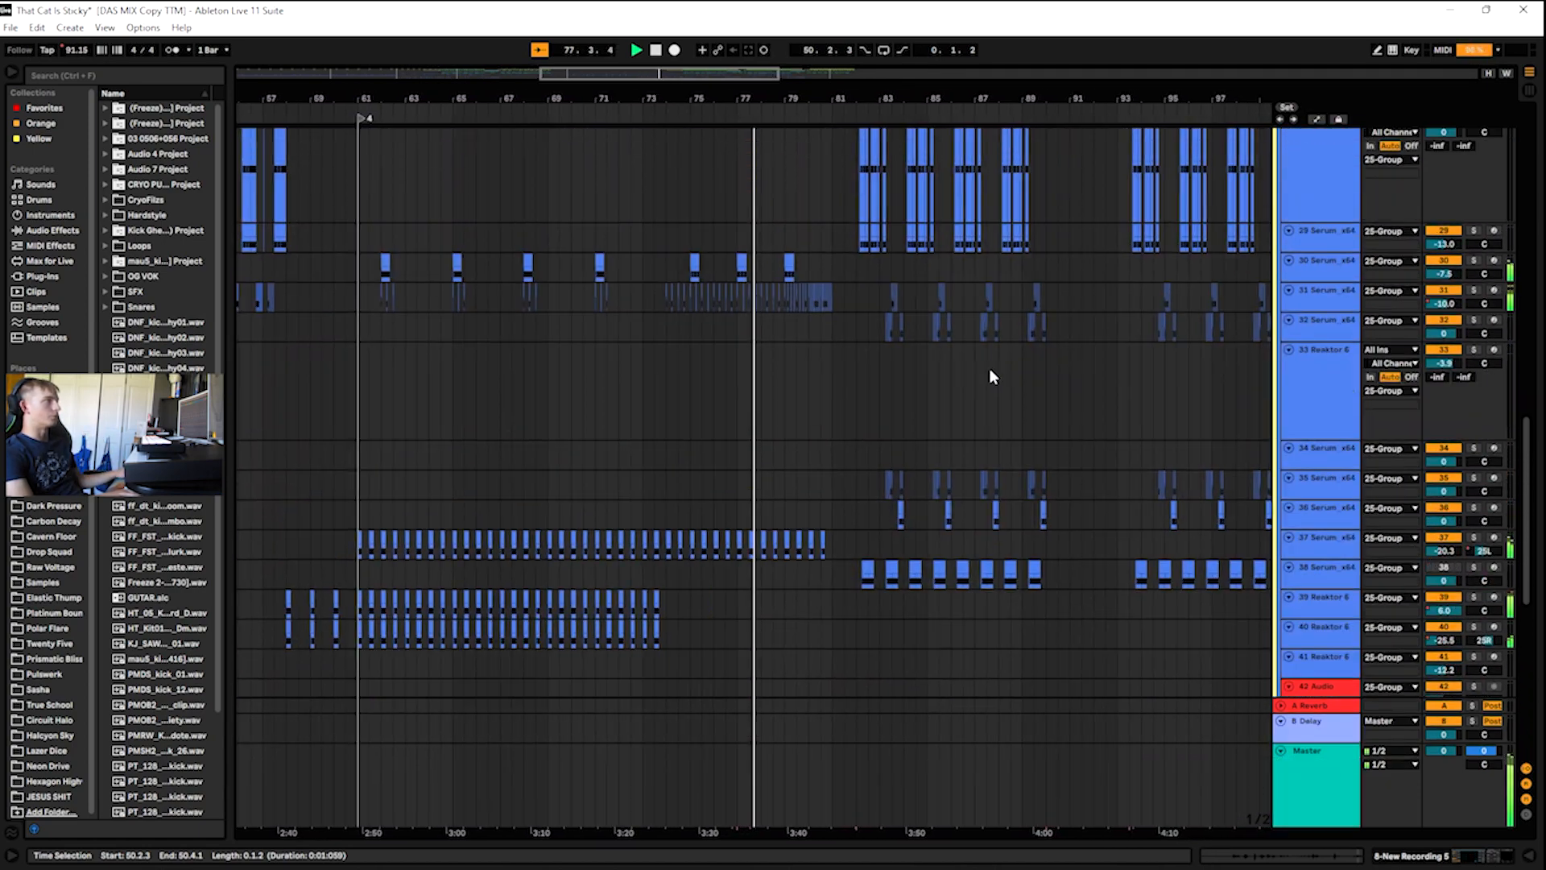
- Follow playback into the drop, stop it, and examine the drum tracks from bar 82, enlarging Kicks Loops track 3
left_click_drag(687, 72, 668, 105)
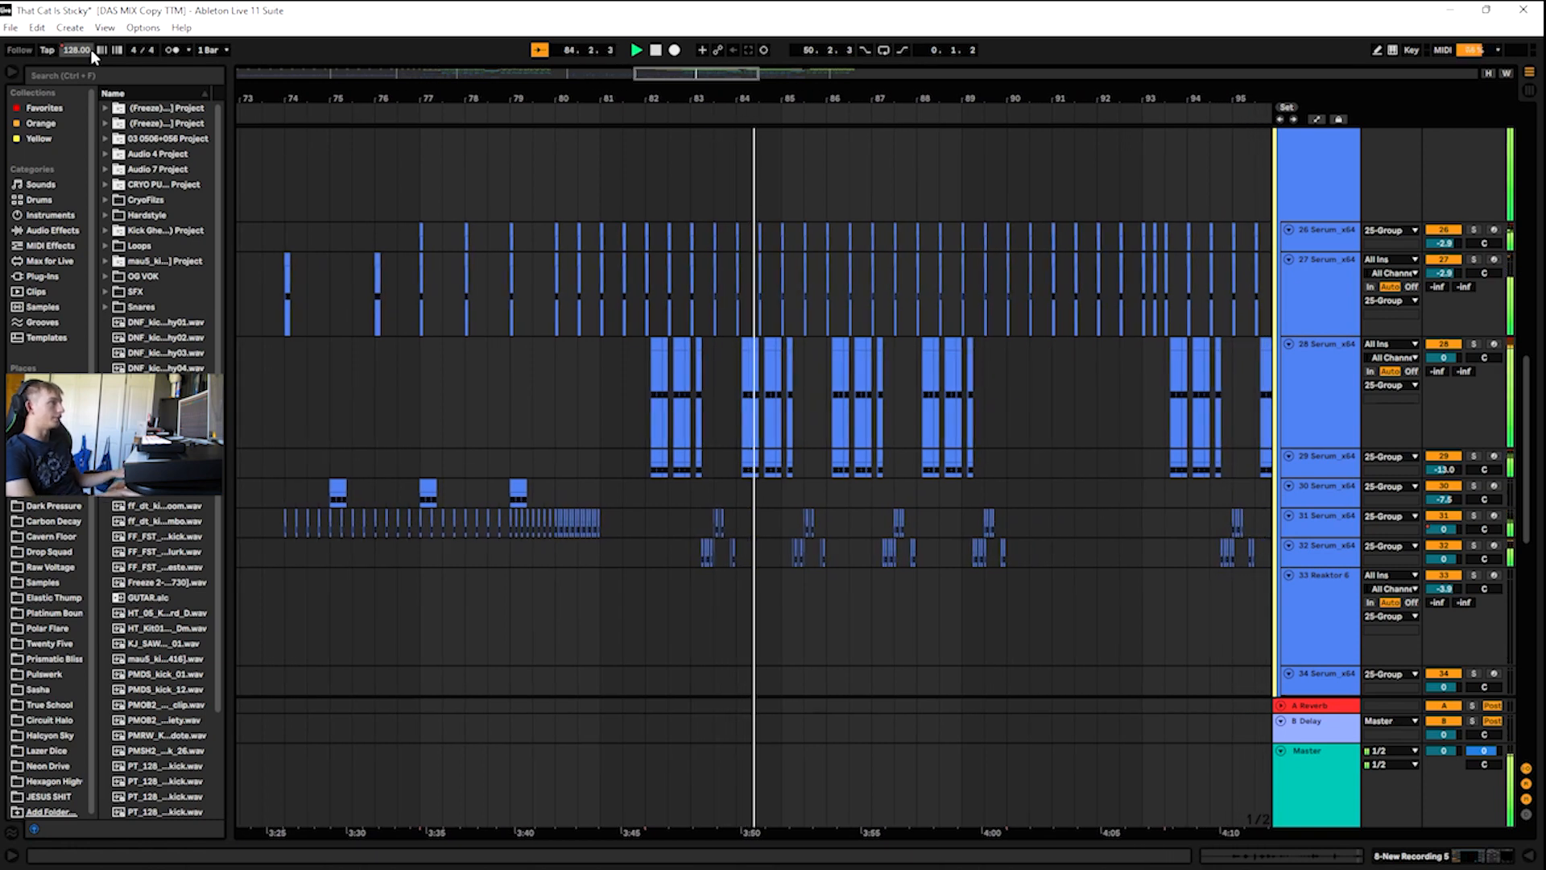
left_click_drag(711, 70, 594, 256)
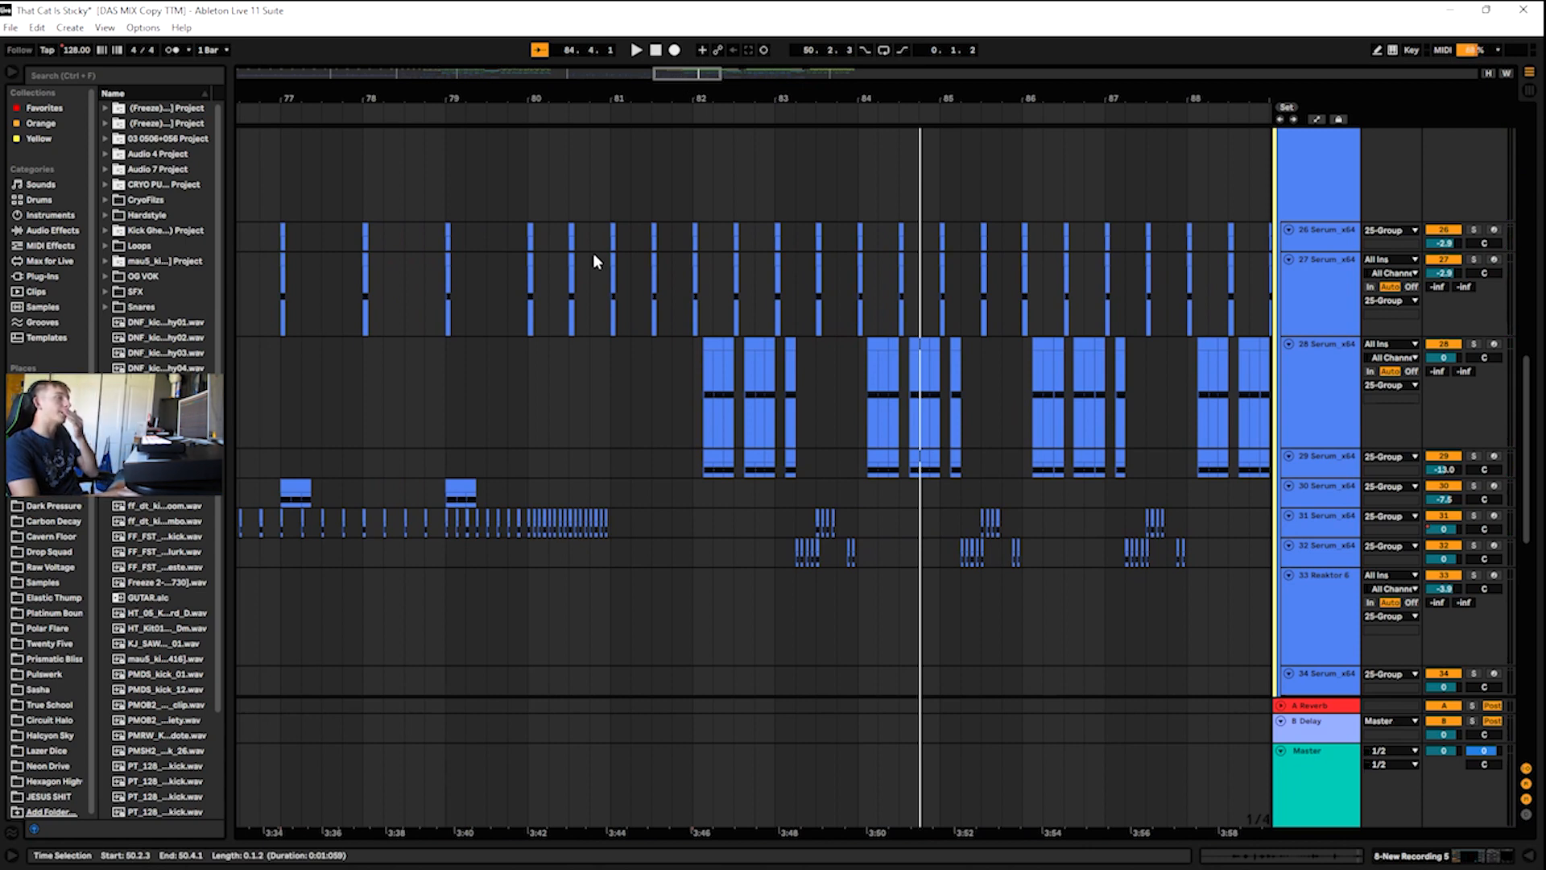
scroll(593, 253, "up", 10)
scroll(865, 236, "up", 3)
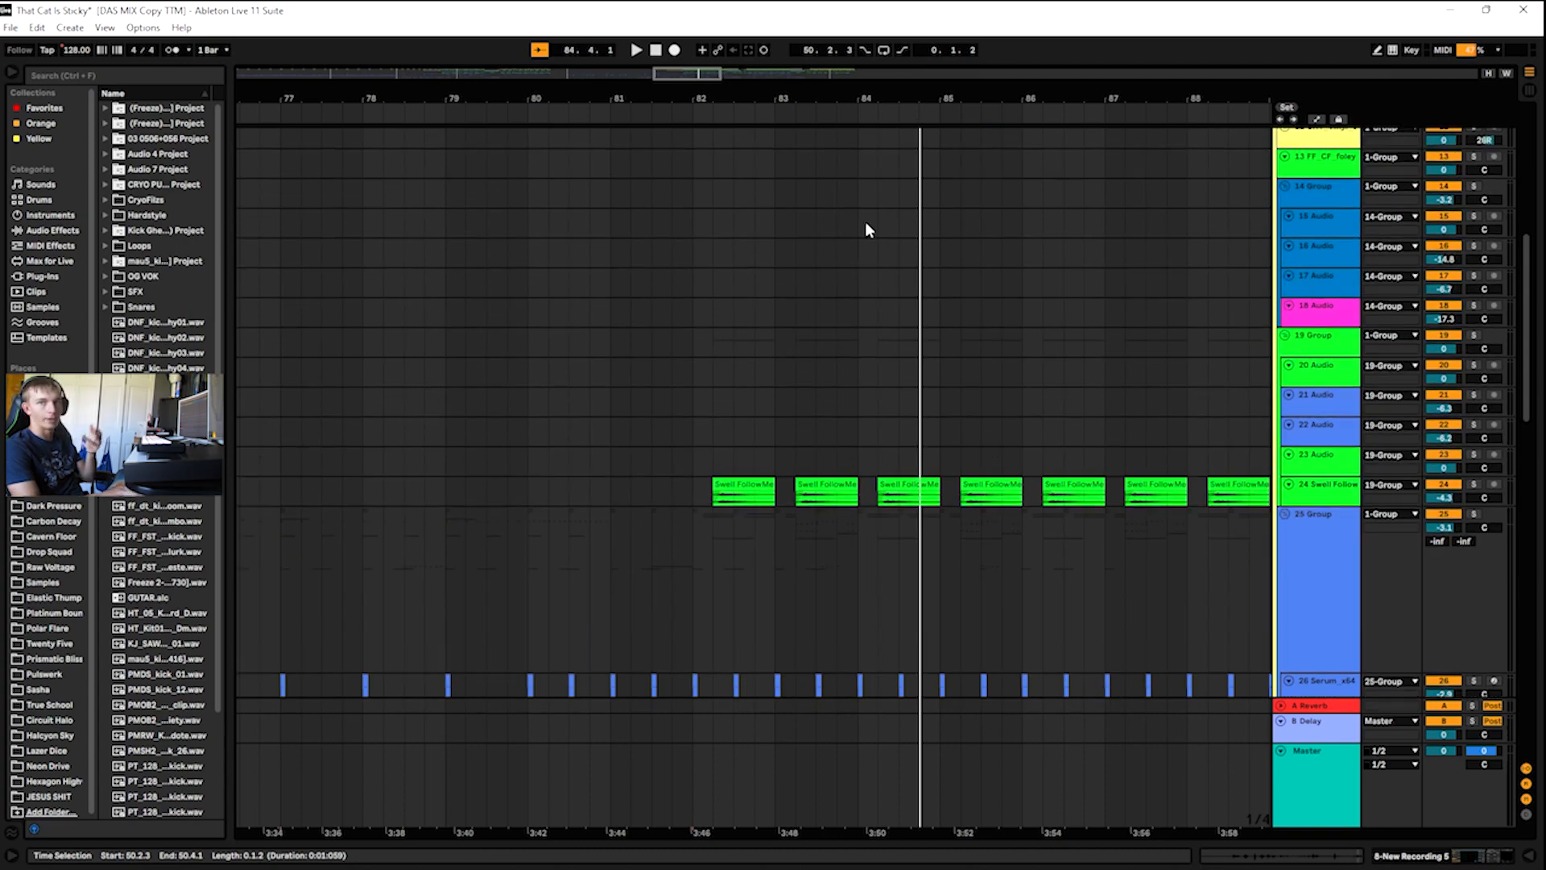
scroll(872, 209, "up", 10)
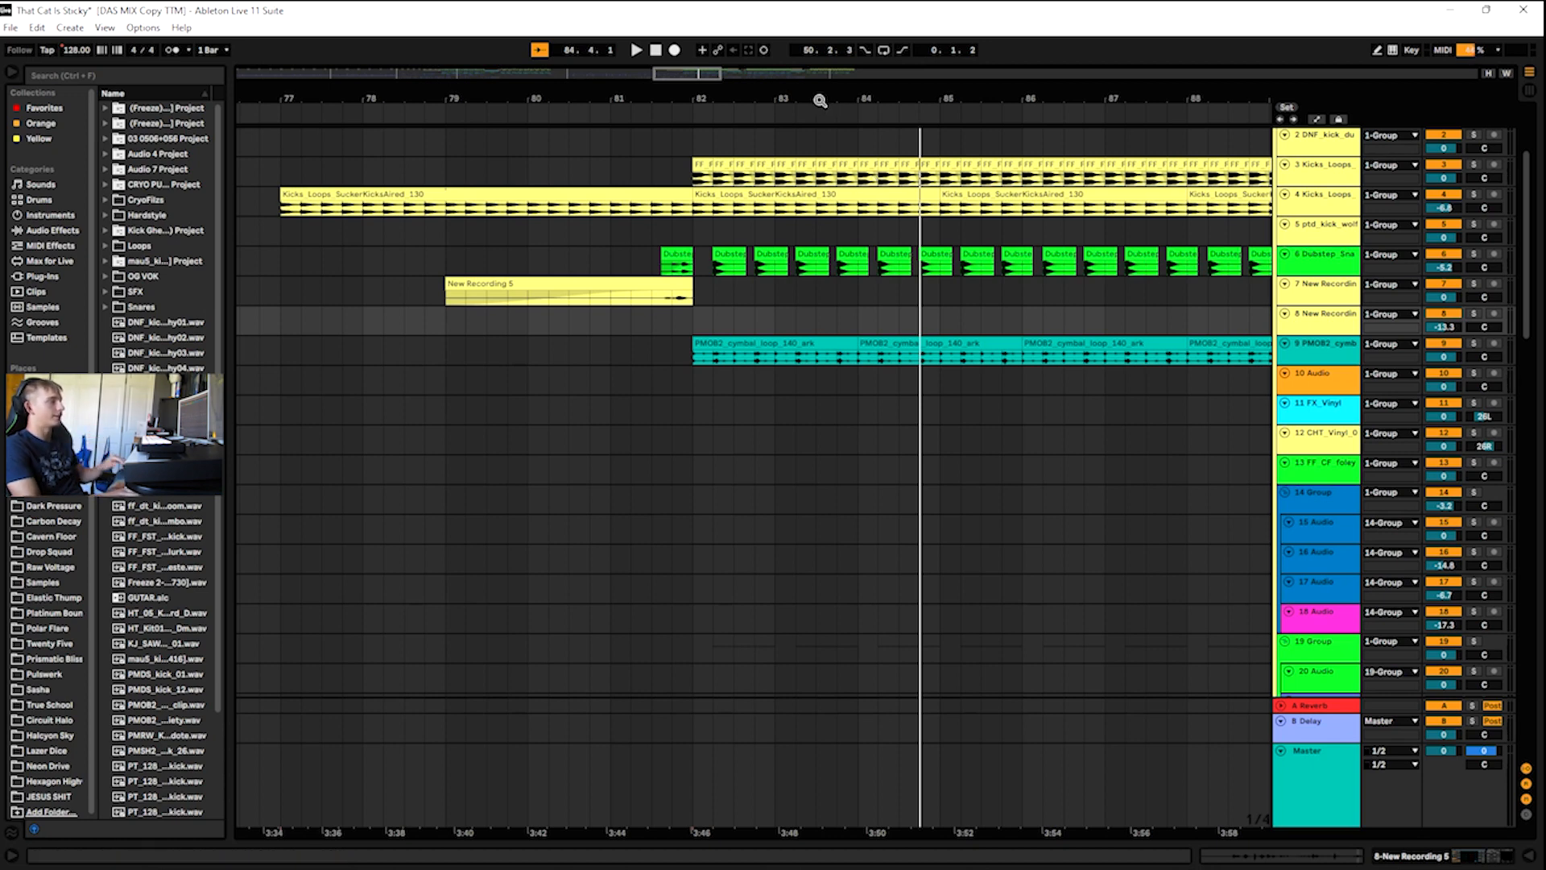
left_click_drag(702, 71, 704, 104)
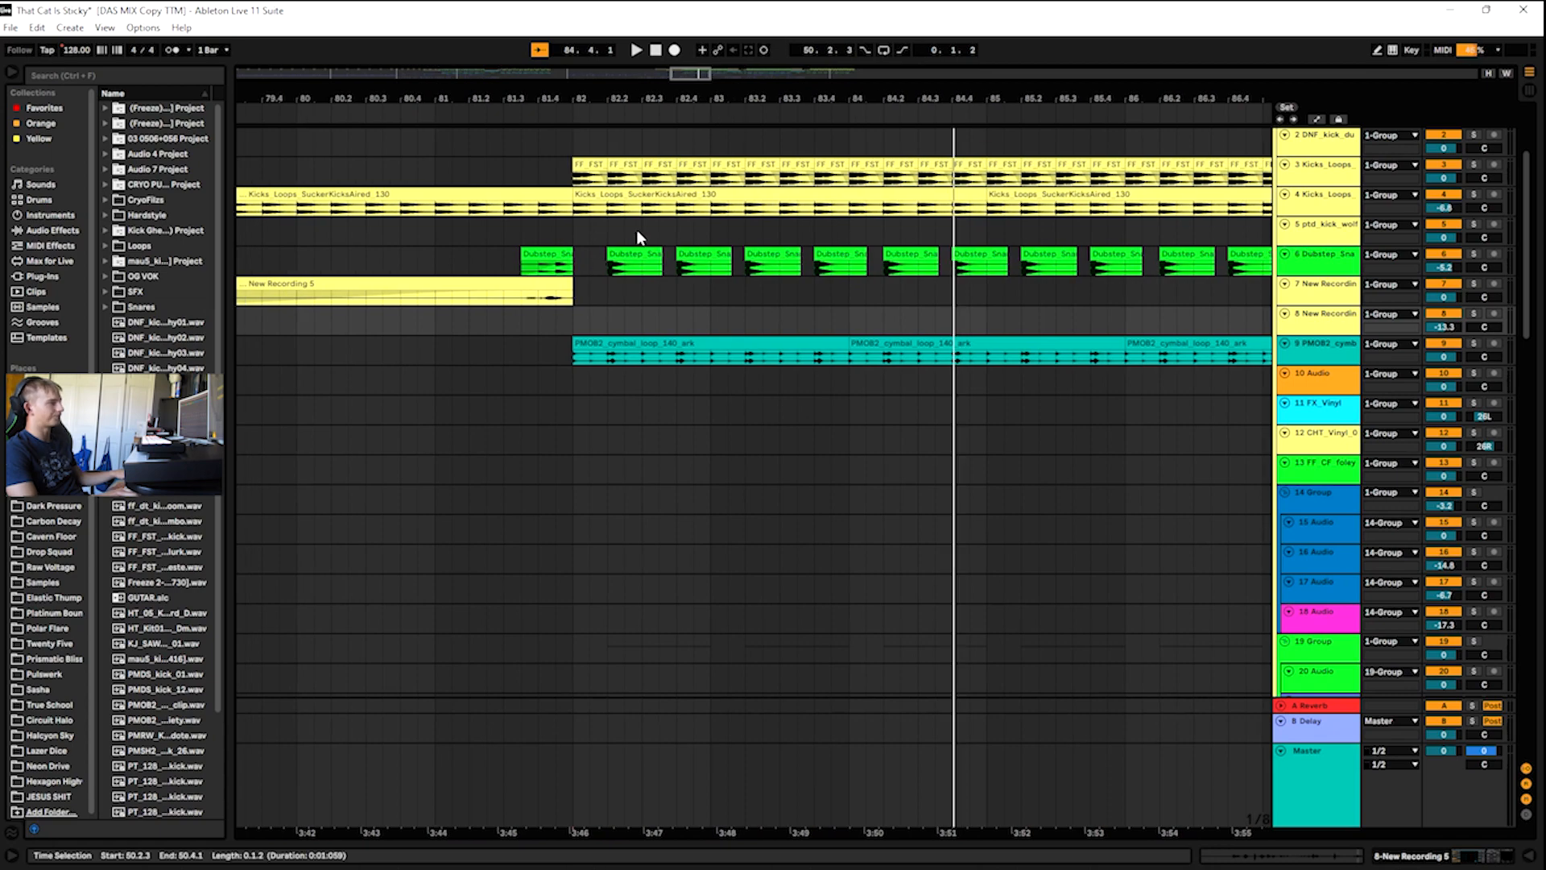
scroll(644, 193, "up", 4)
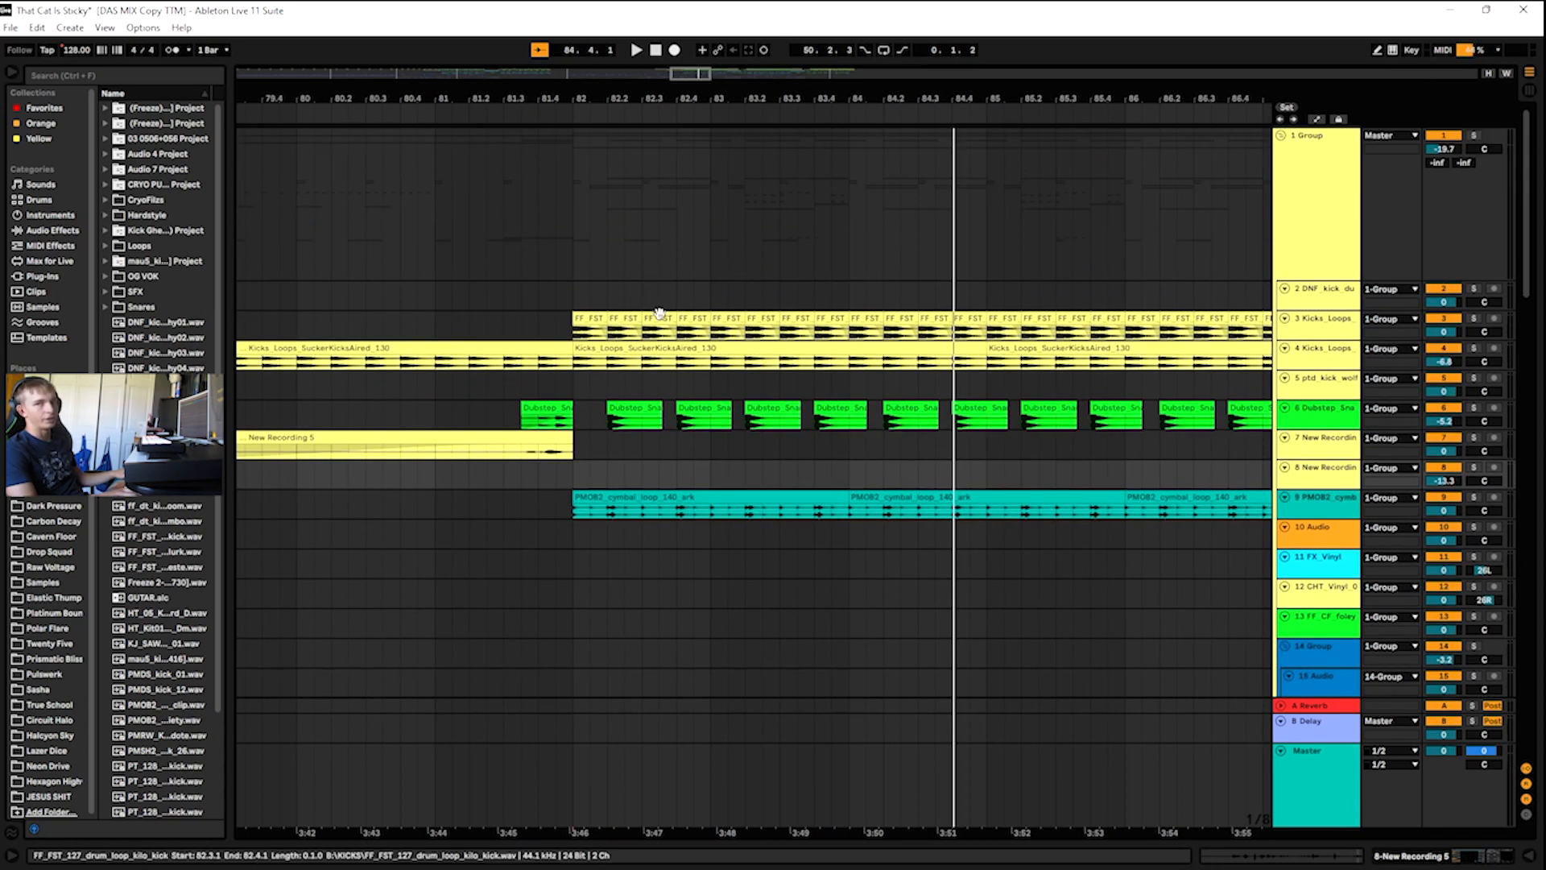
scroll(682, 331, "up", 2)
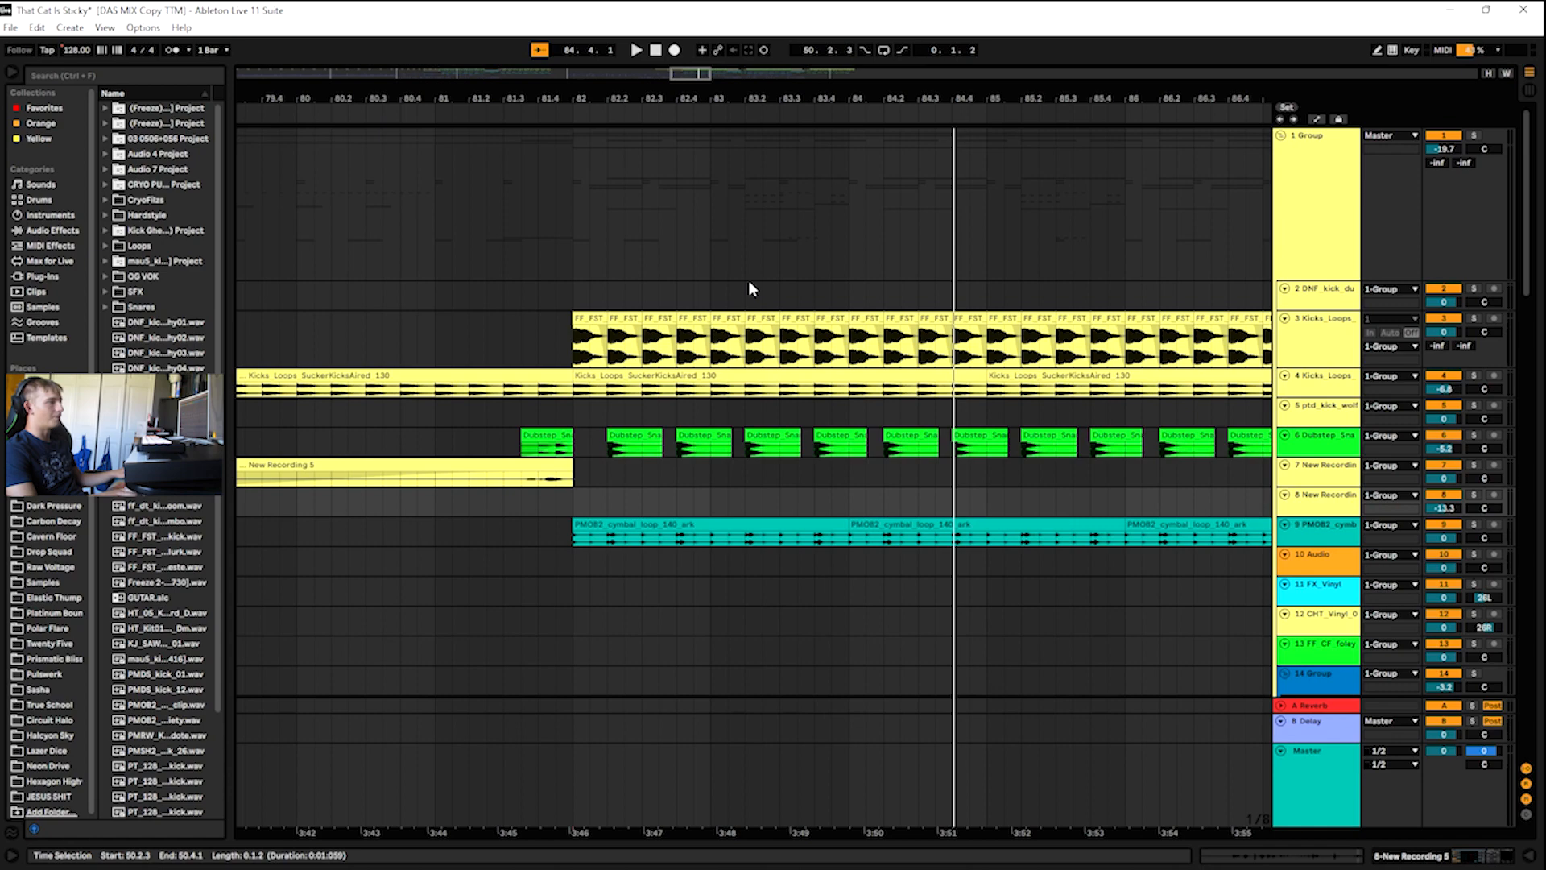
- Look over the drop's tracks between bars 78 and 96, and show then hide the automation, including group 25's Utility Gain curve
key("minus")
scroll(629, 425, "down", 15)
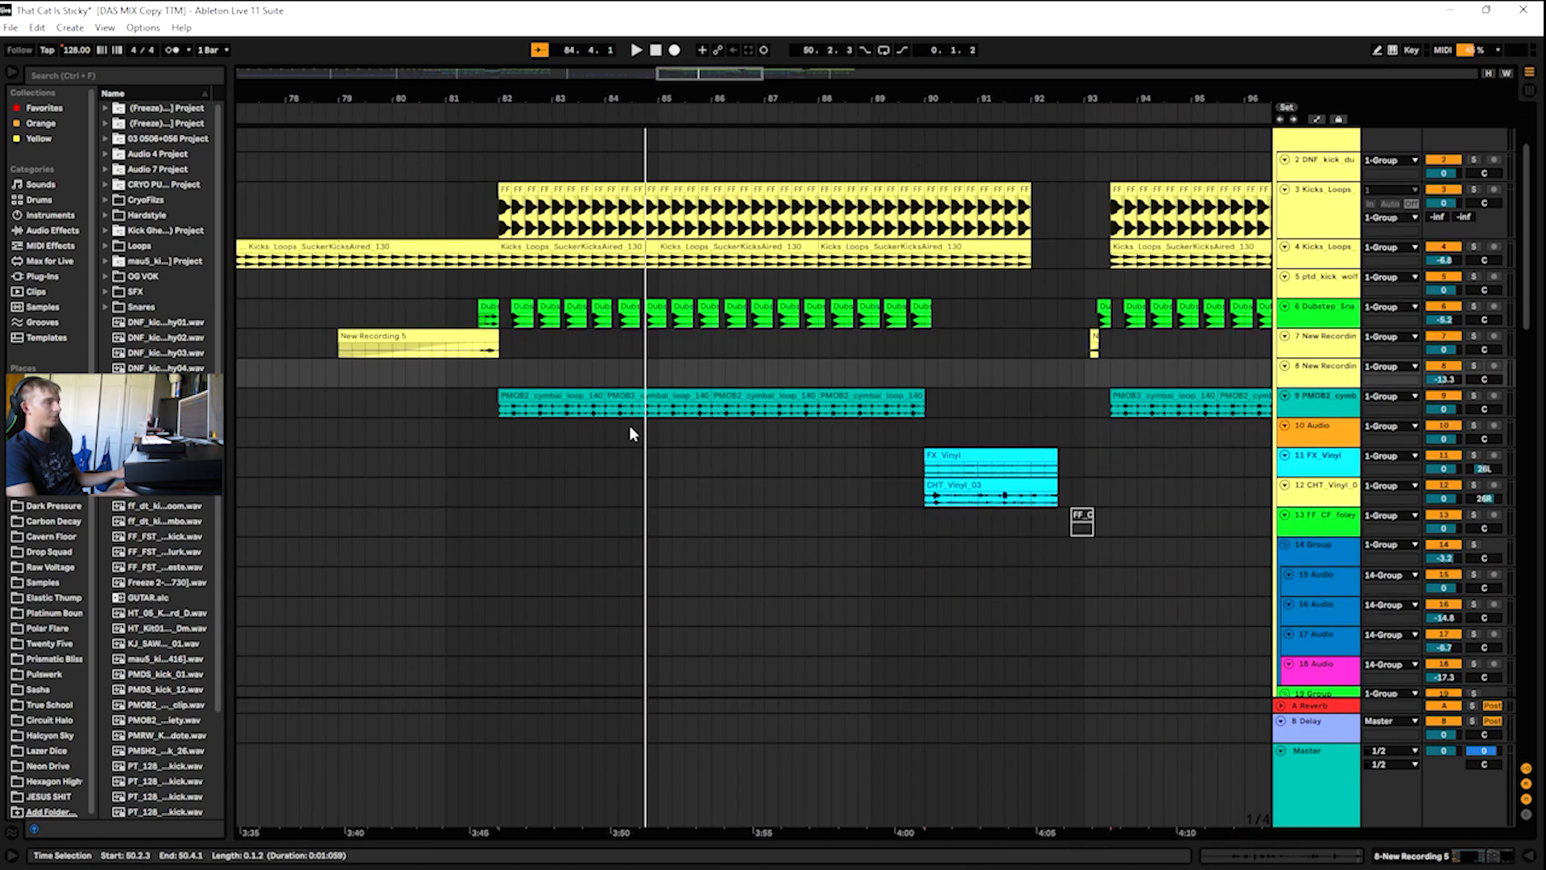
scroll(642, 429, "down", 5)
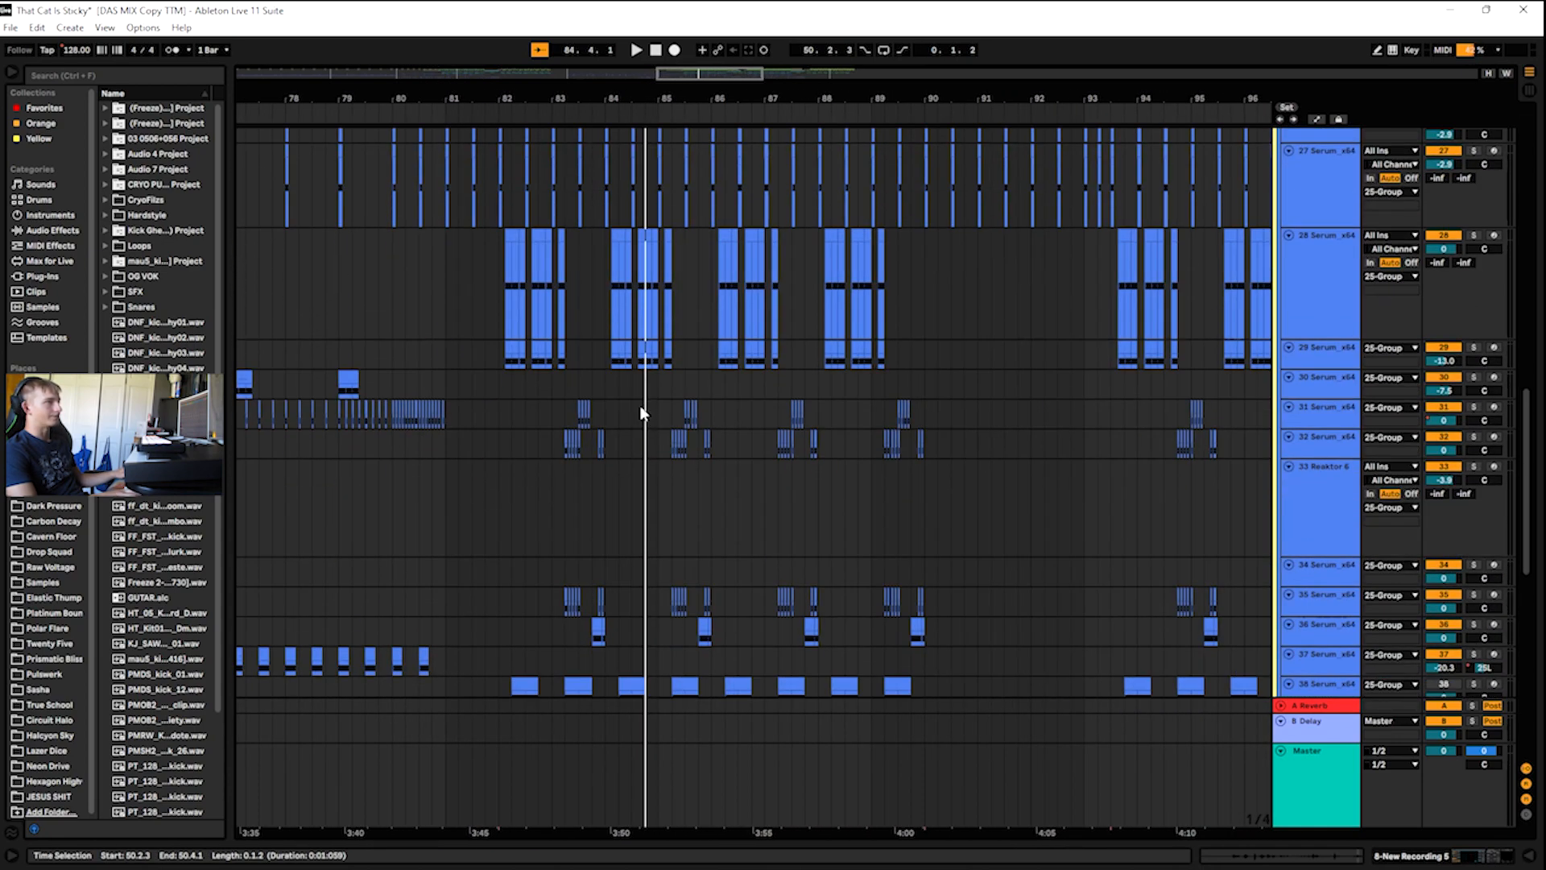
scroll(651, 394, "up", 8)
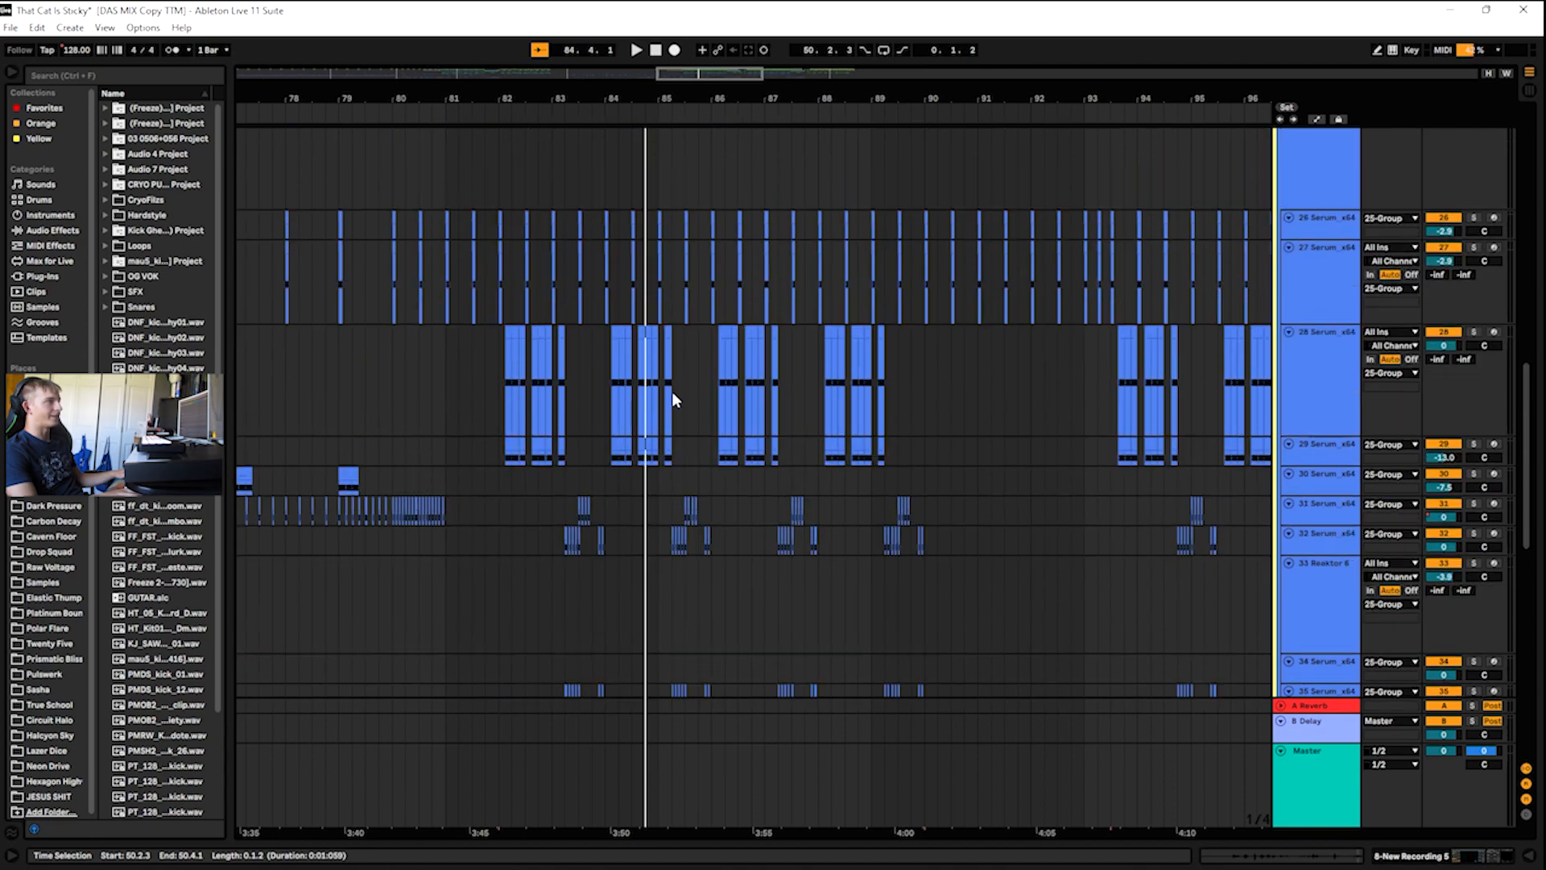
key("a")
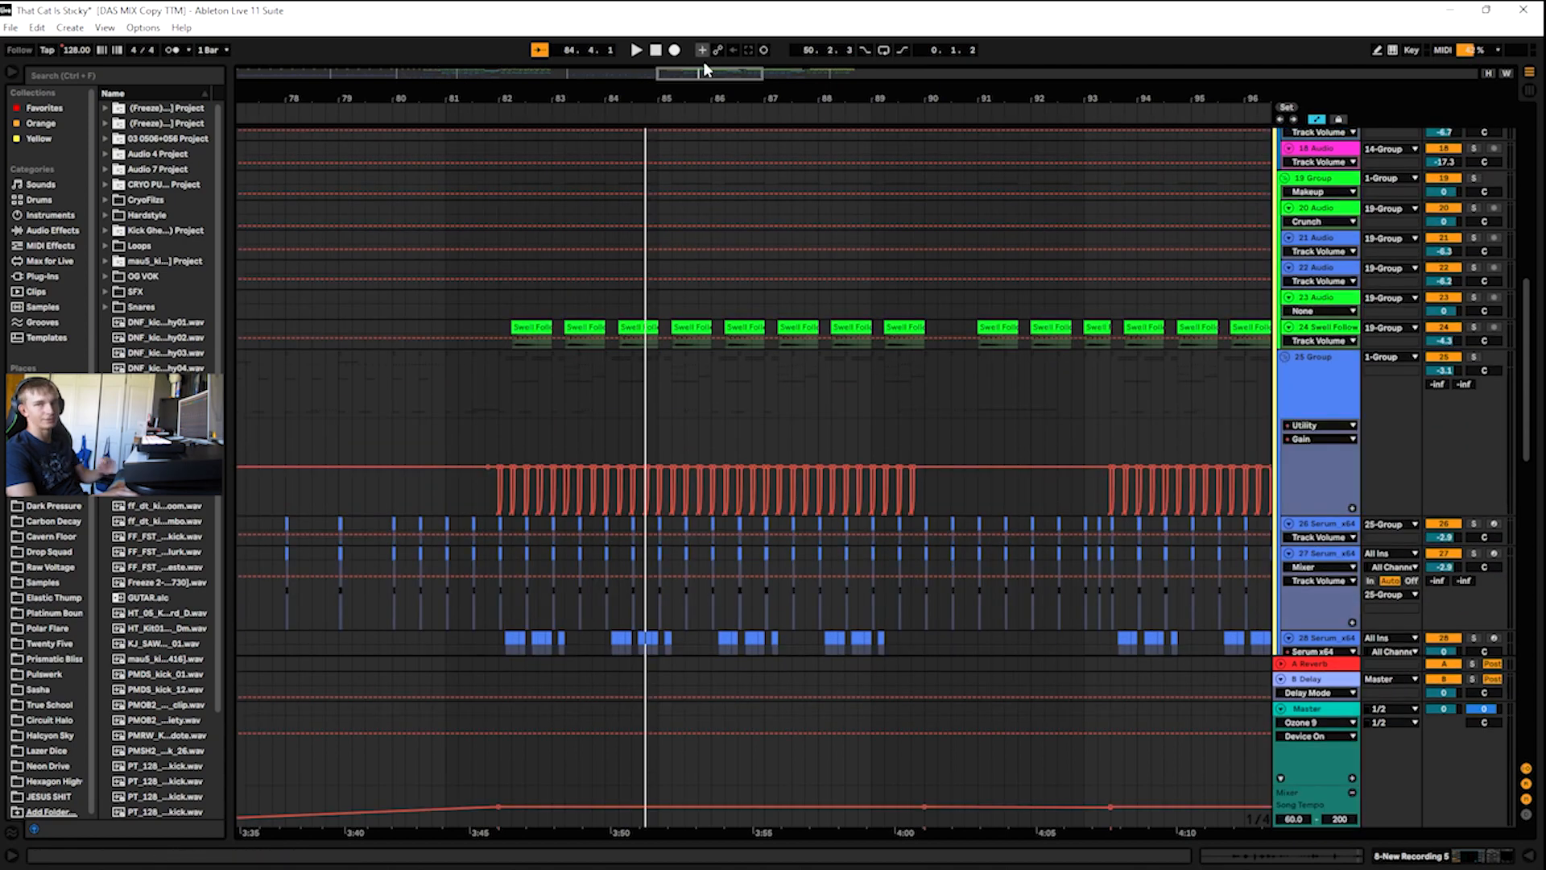
left_click_drag(580, 98, 919, 136)
left_click_drag(1131, 135, 1529, 204)
left_click_drag(769, 144, 721, 107)
scroll(889, 413, "down", 4)
key("a")
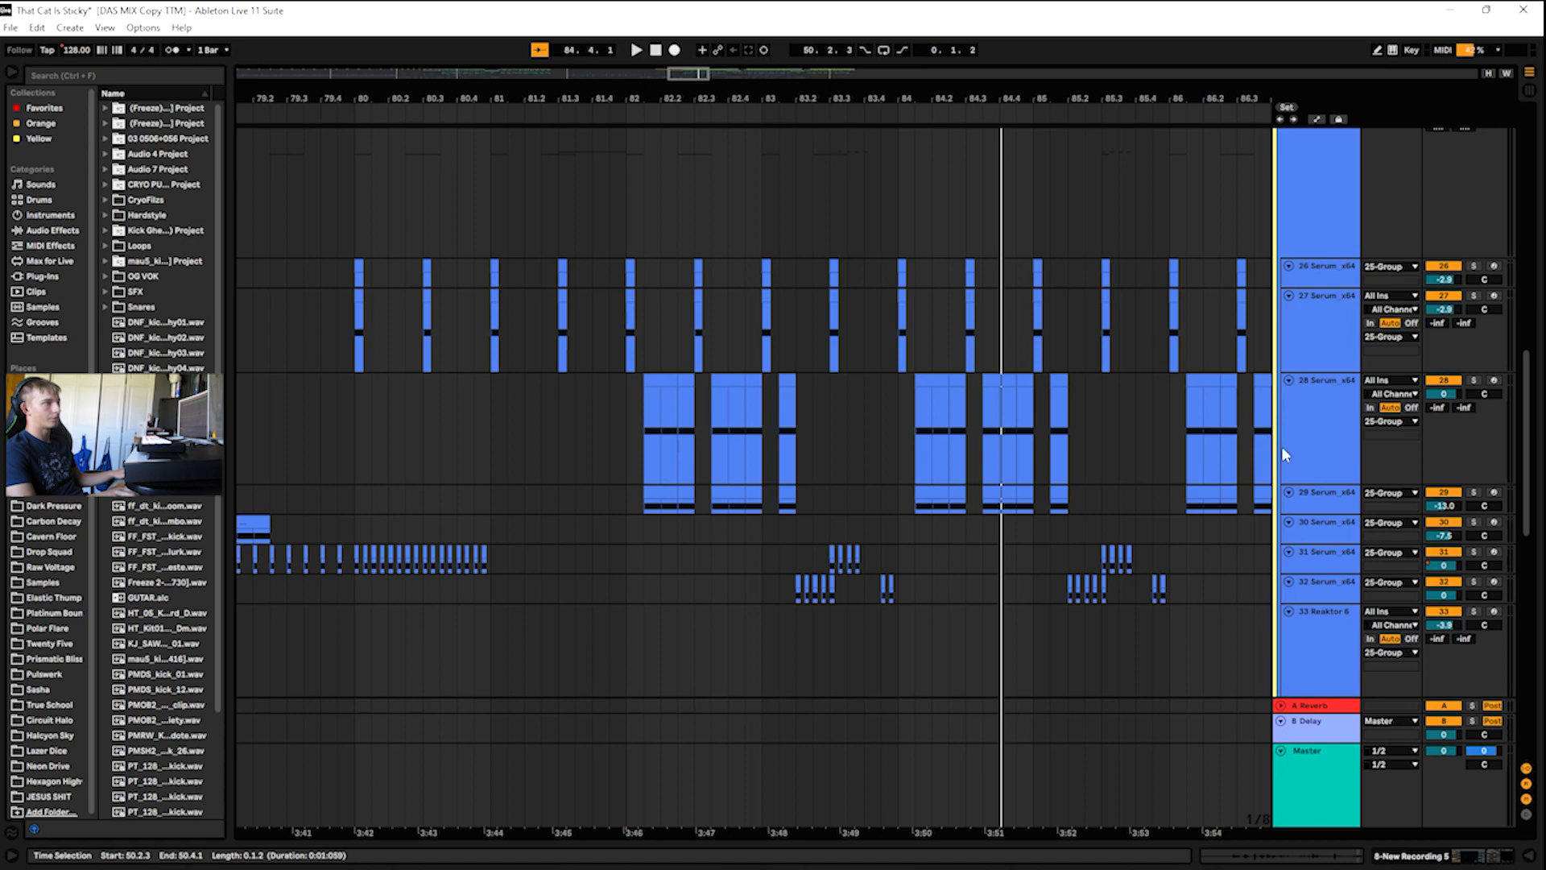
- Solo Serum track 28, play it from about bar 82, and briefly show its Fil Cutoff automation
left_click(1473, 380)
left_click(627, 111)
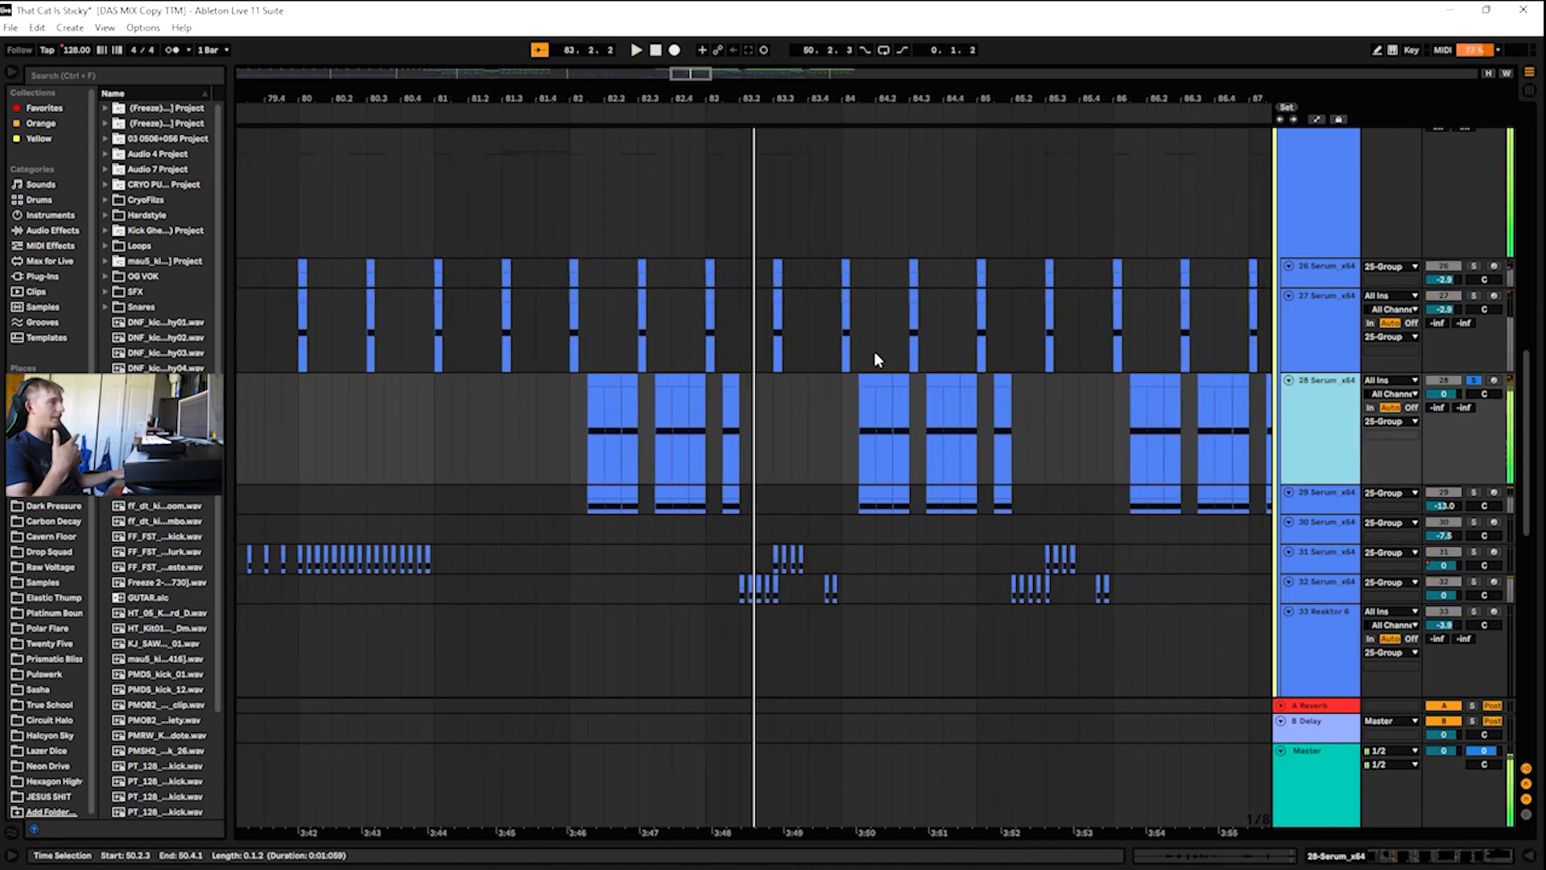
key("a")
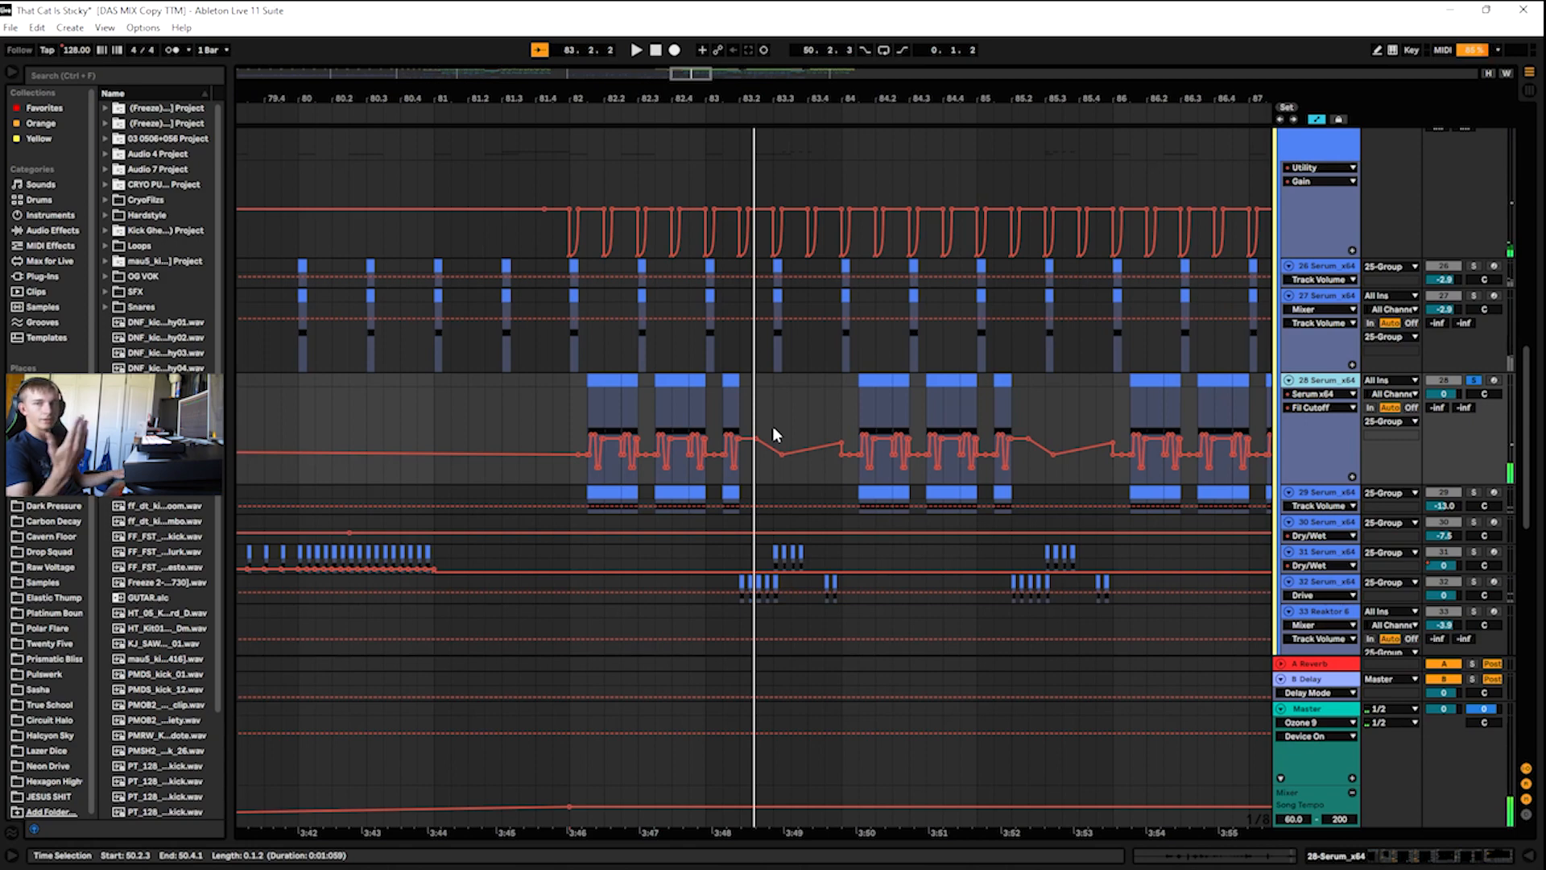
key("a")
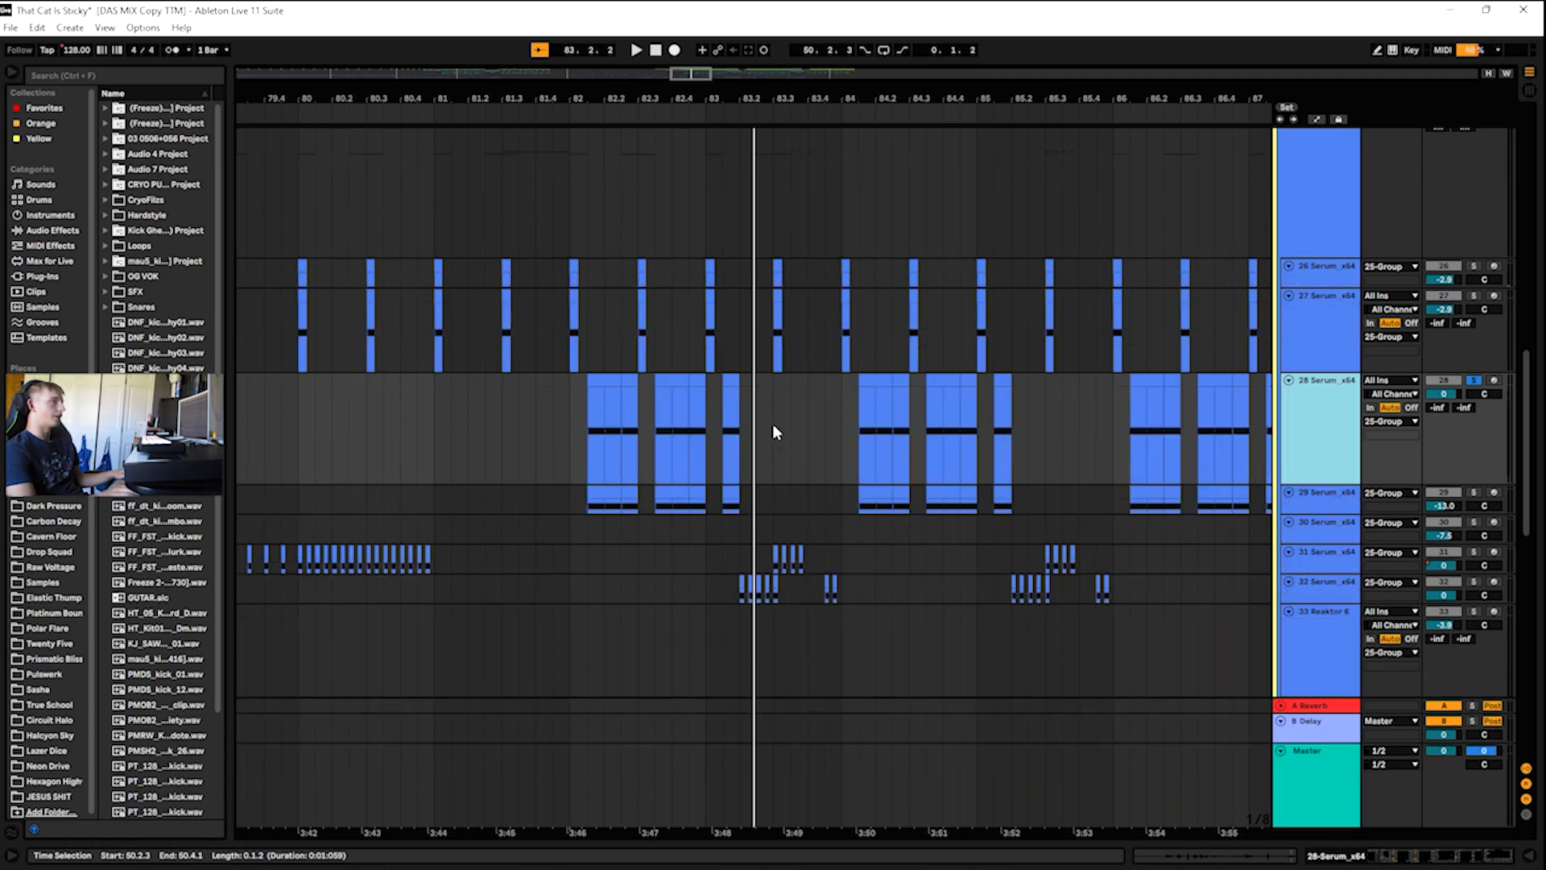
- Check the drop's drum and swell tracks, show the automation, and select track 28's Fil Cutoff range from 82.1.2 to 83.2.1
scroll(769, 417, "up", 10)
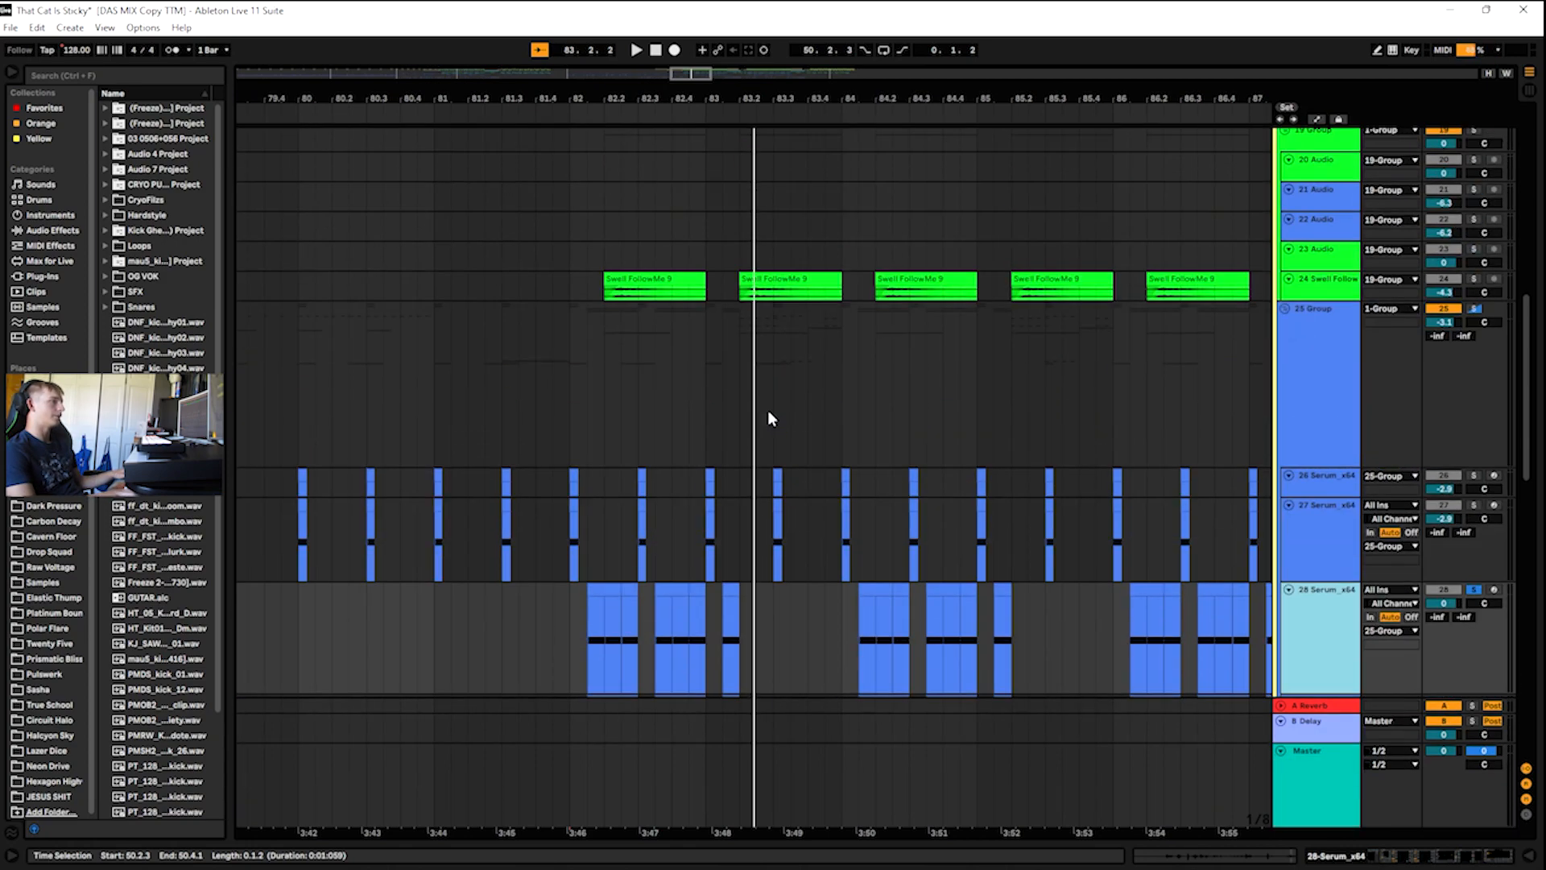
scroll(767, 417, "up", 6)
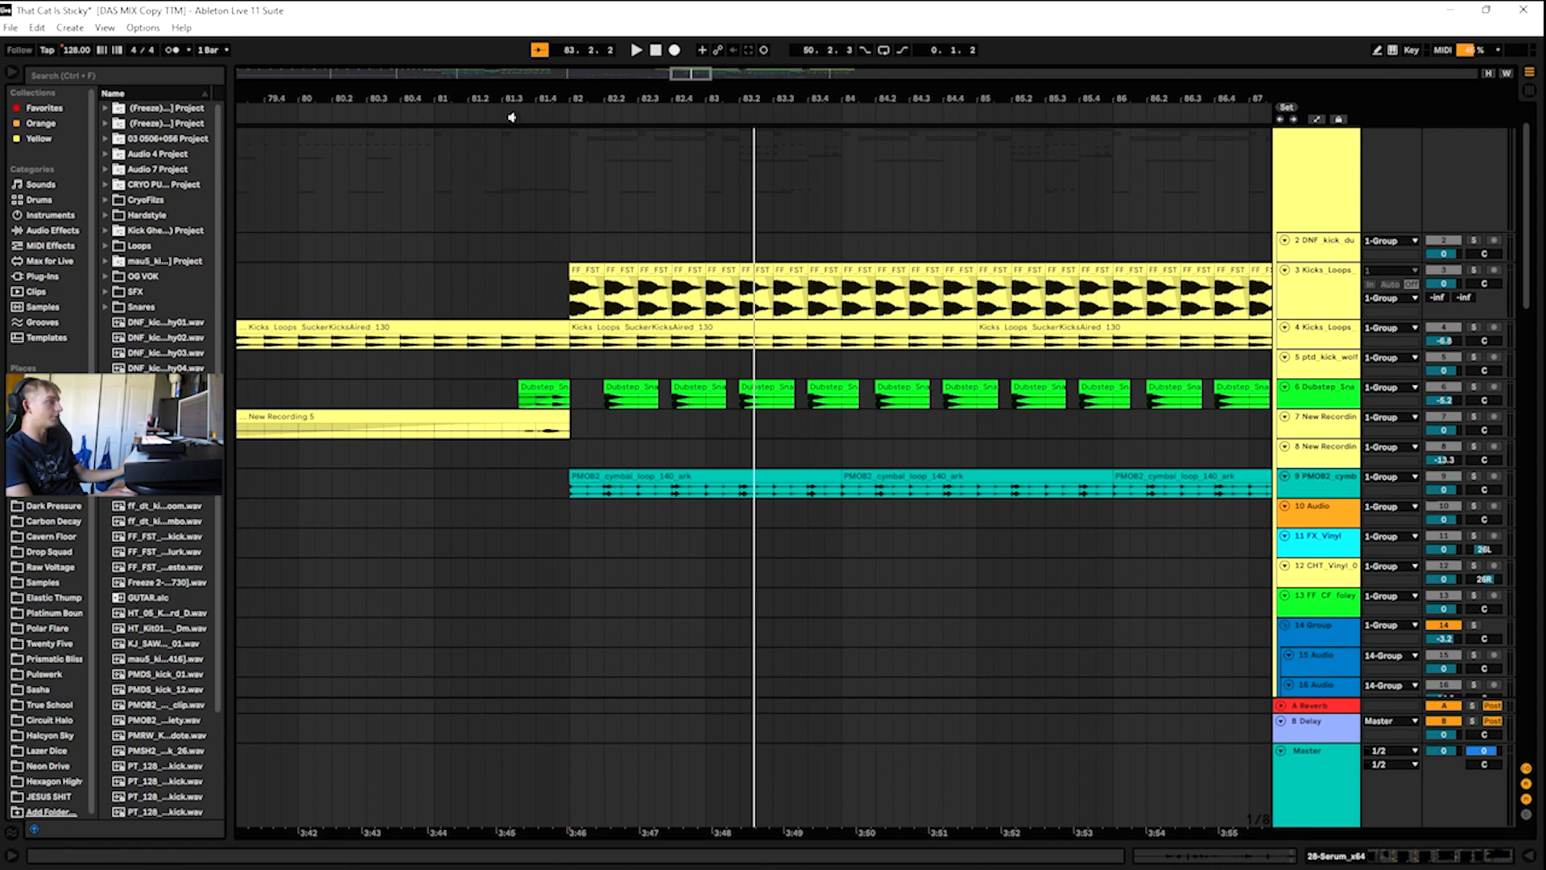
scroll(496, 131, "down", 12)
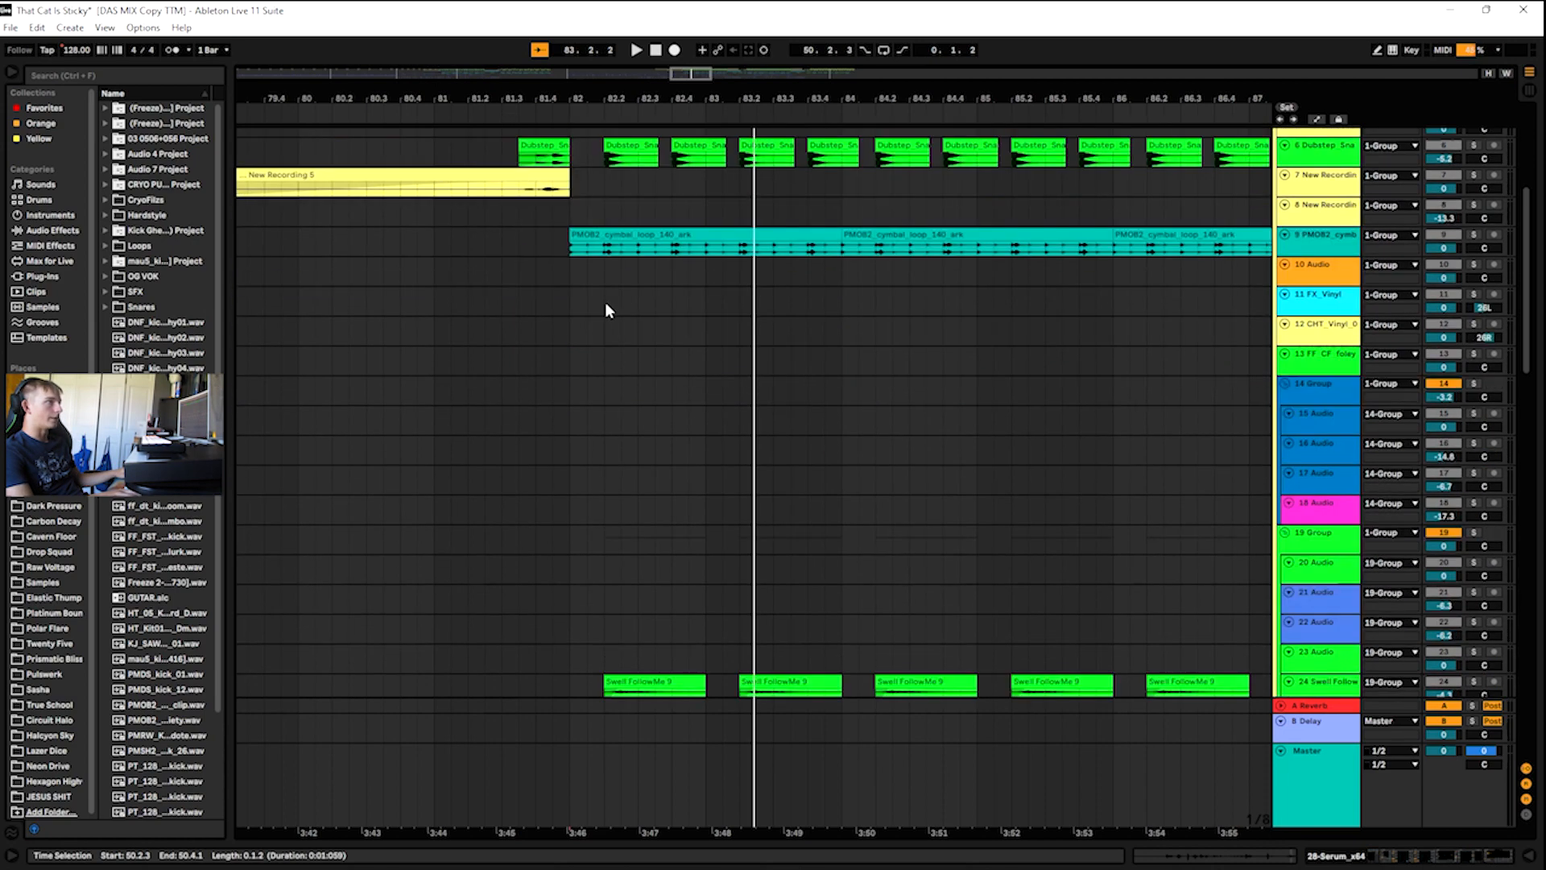
scroll(612, 321, "down", 10)
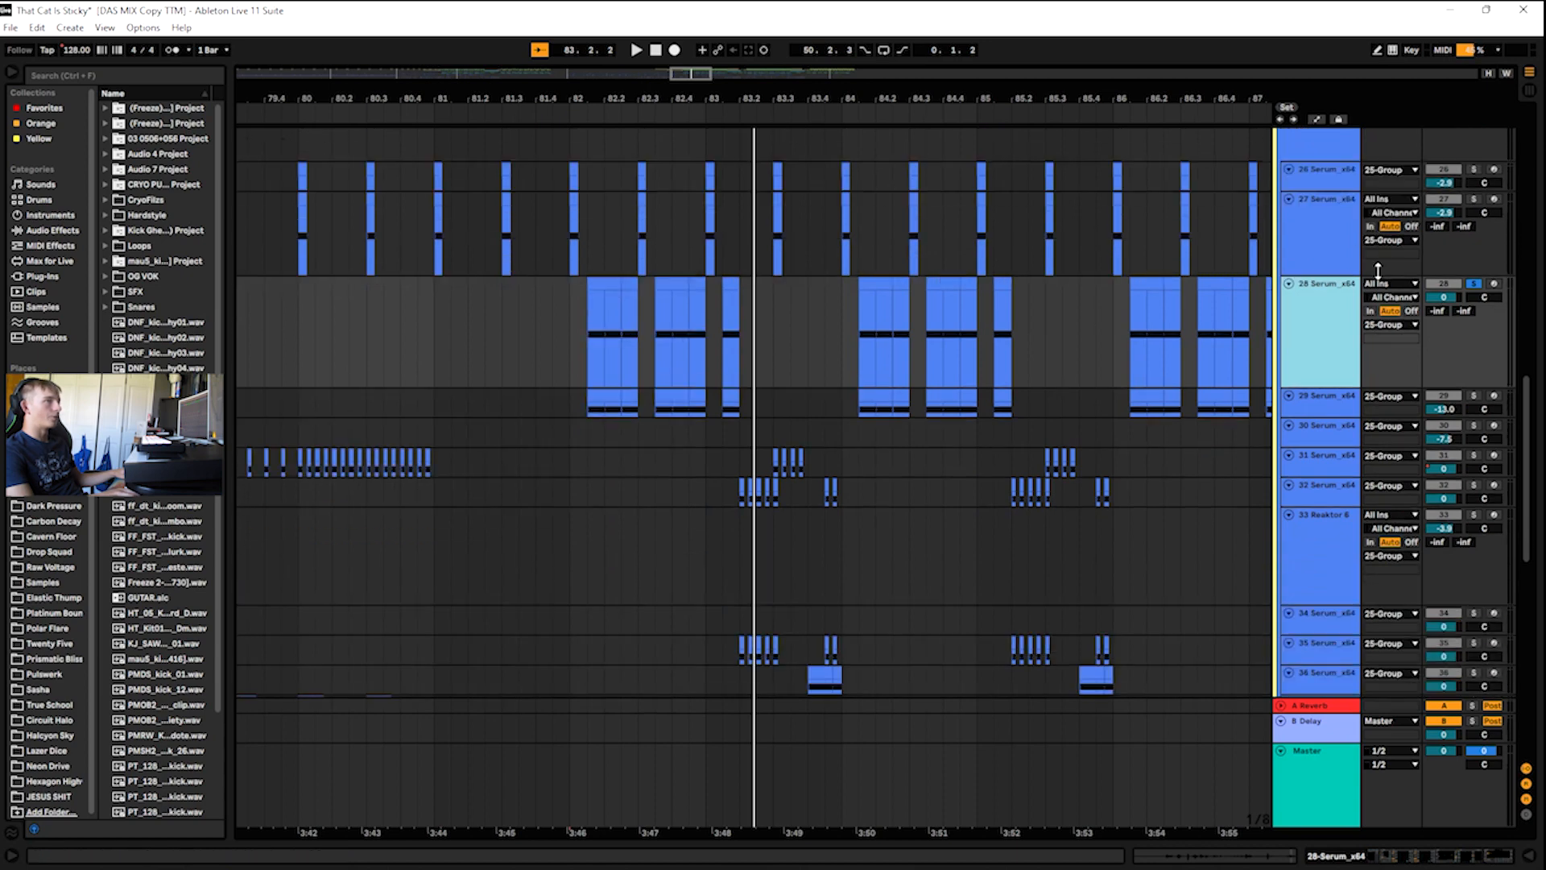
left_click_drag(690, 74, 685, 105)
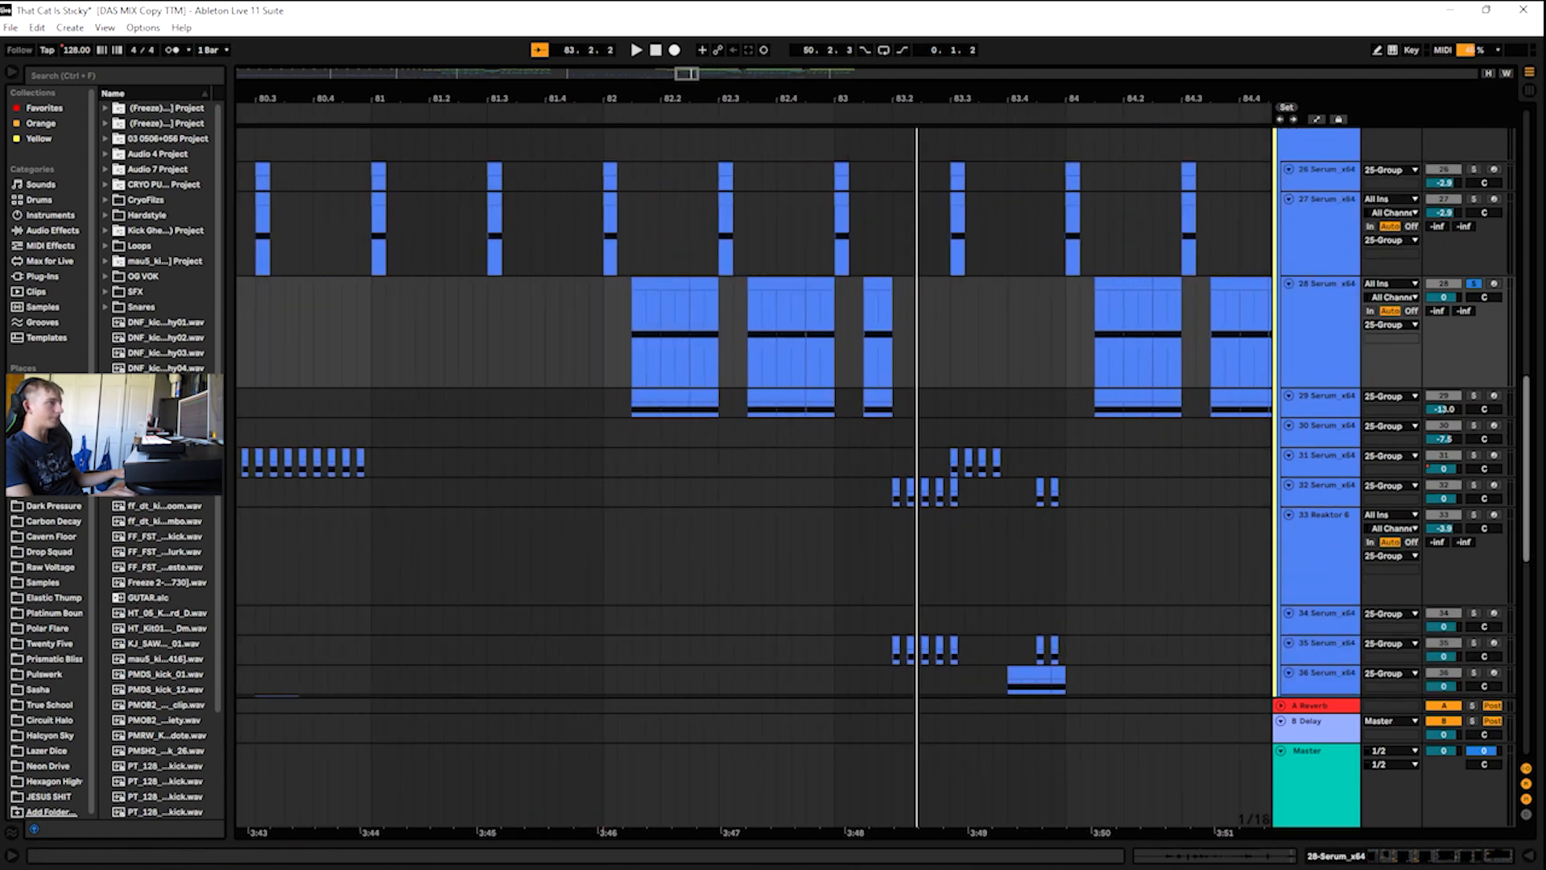
key("a")
left_click_drag(620, 311, 893, 310)
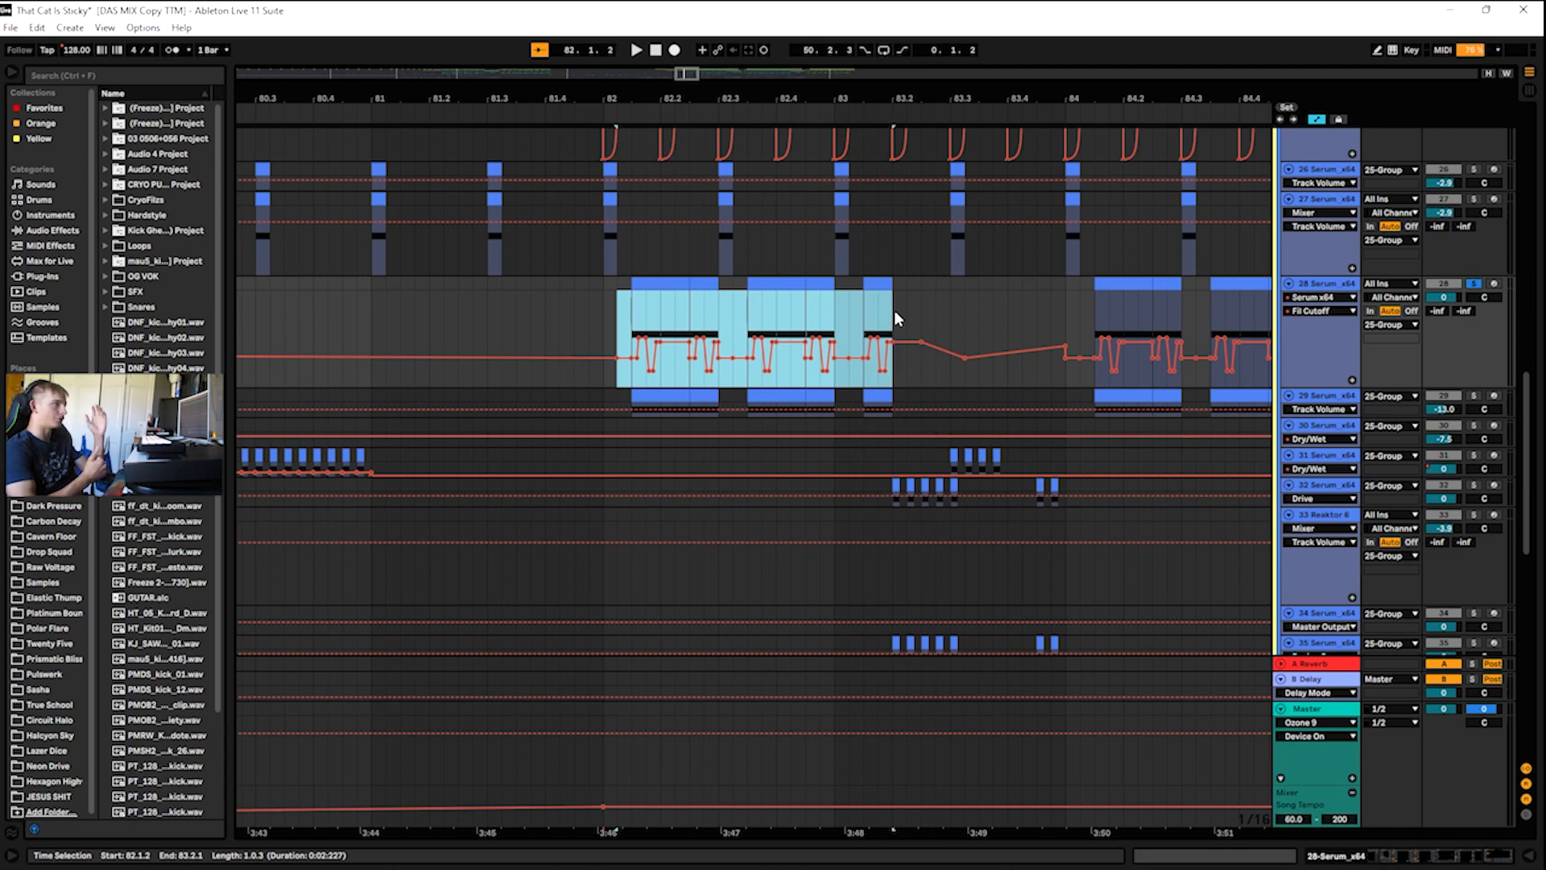
- Loop Serum track 28's selected range, play it, shift the loop to start at 82.1.3, and resume playback without looping
key("ctrl+l")
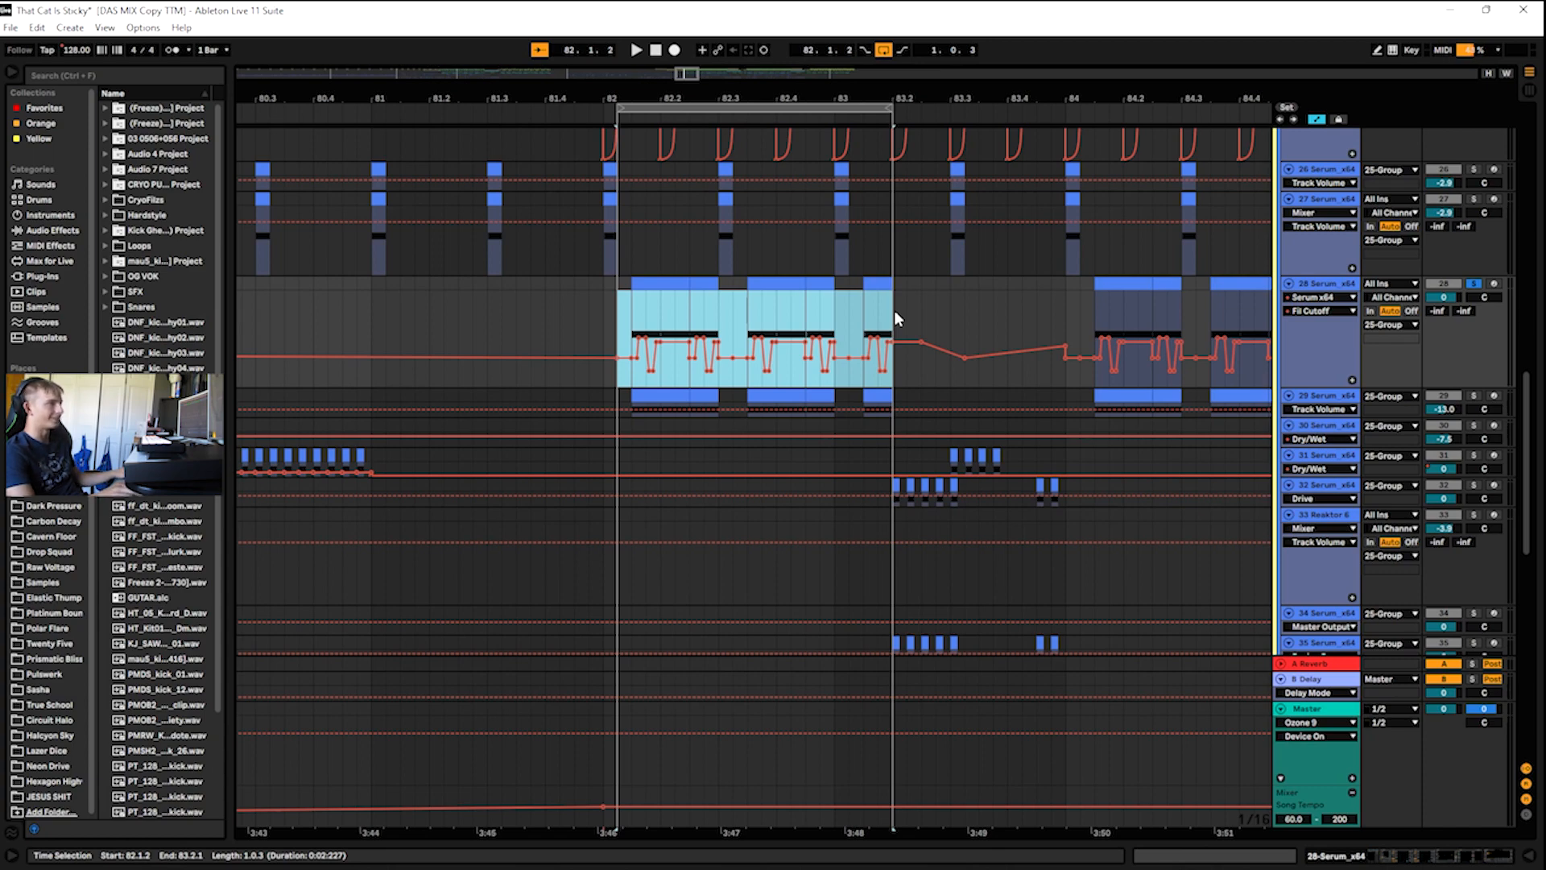
key("space")
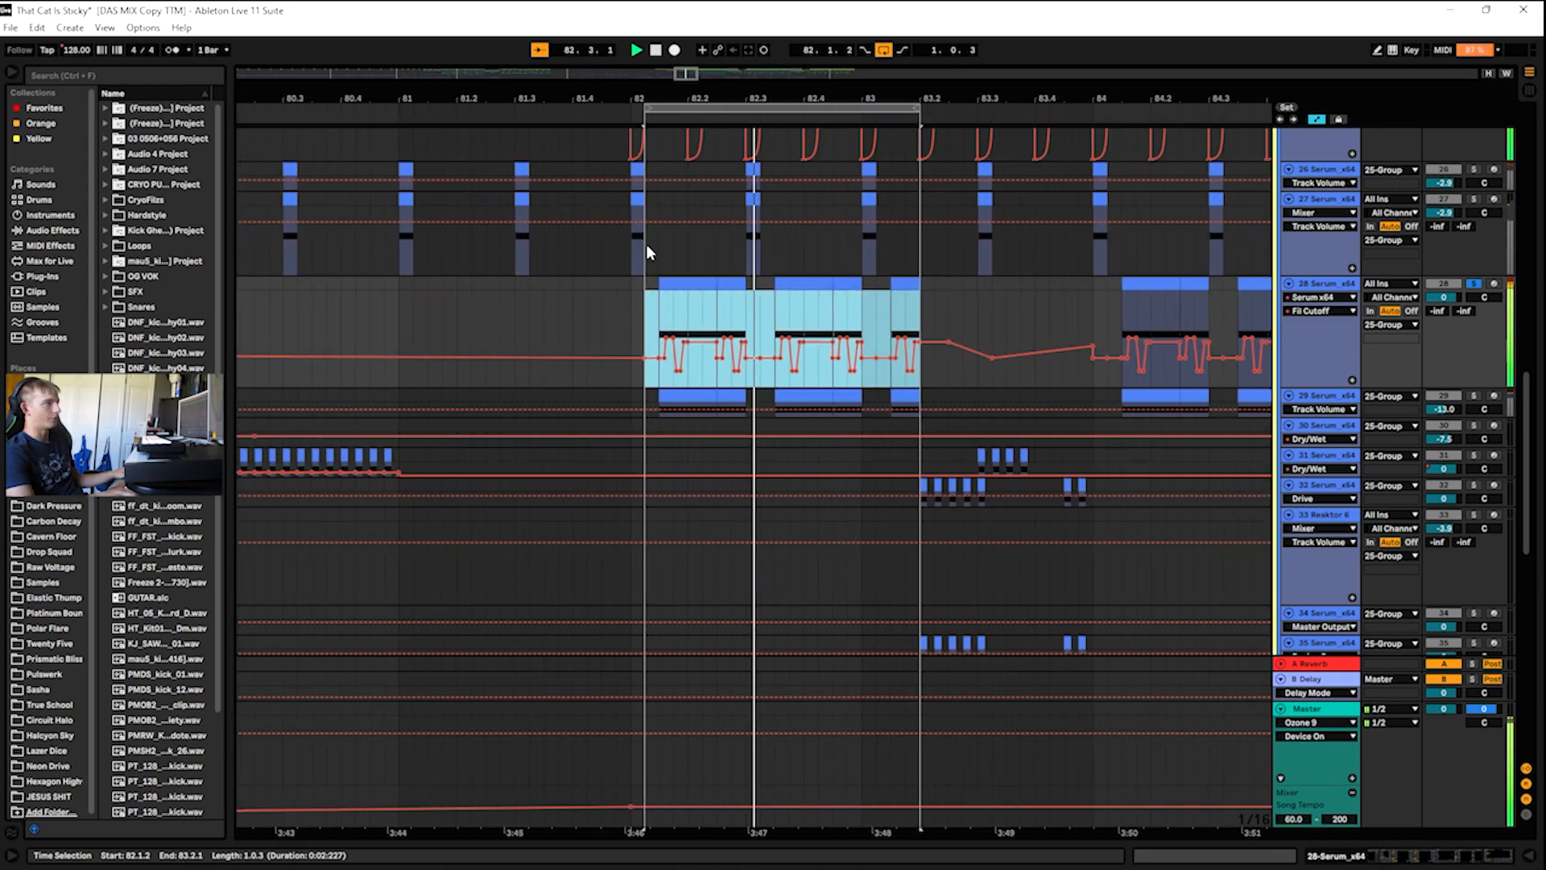
mouse_move(645, 106)
left_mouse_down()
mouse_move(632, 104)
mouse_move(672, 114)
left_mouse_up()
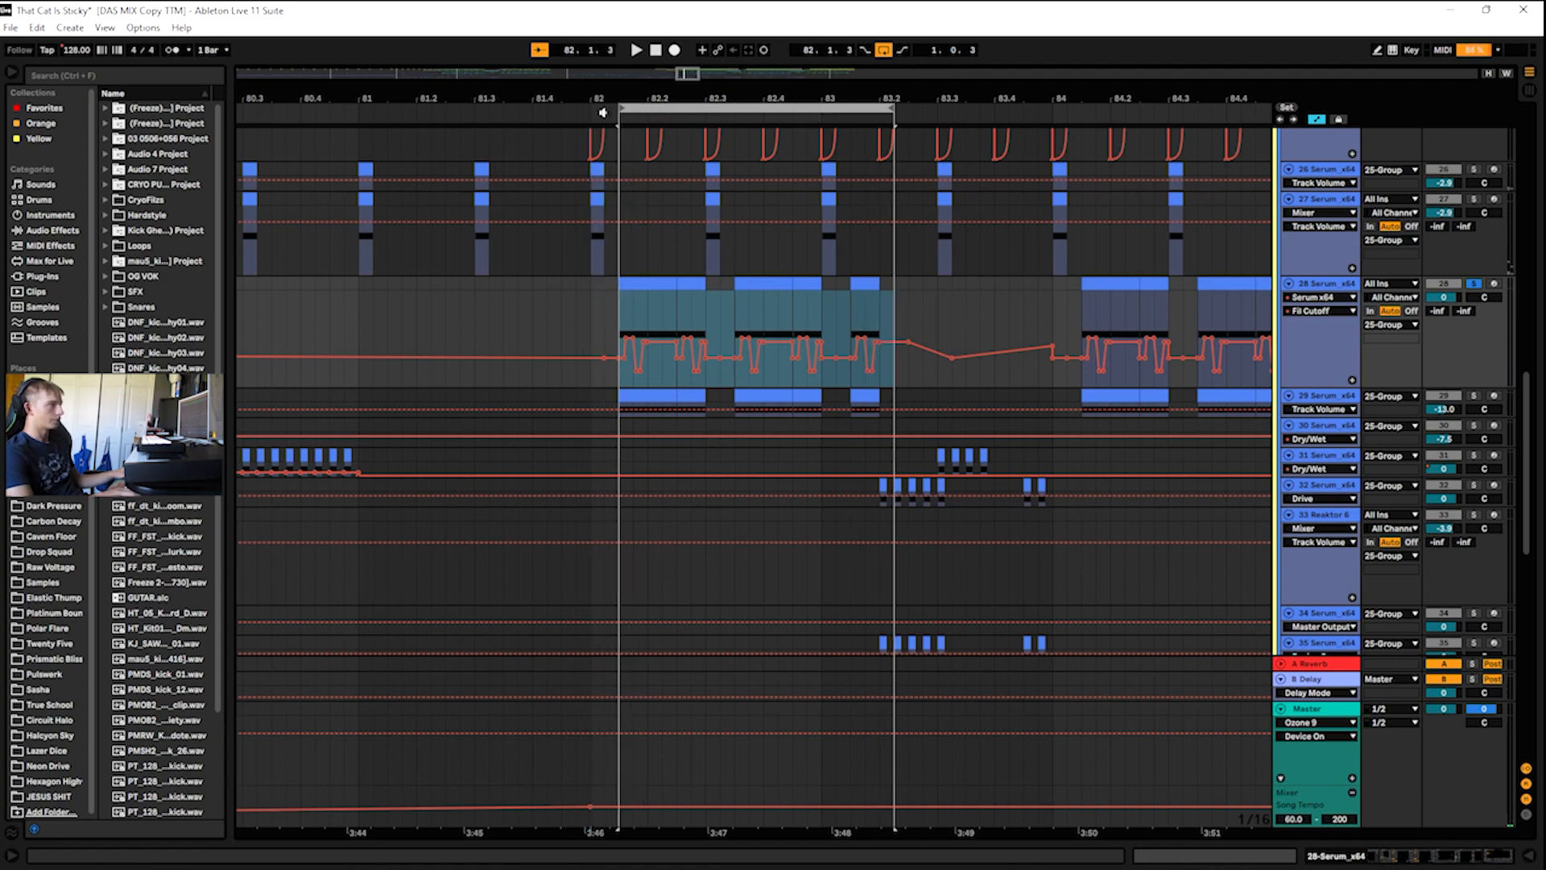
key("space")
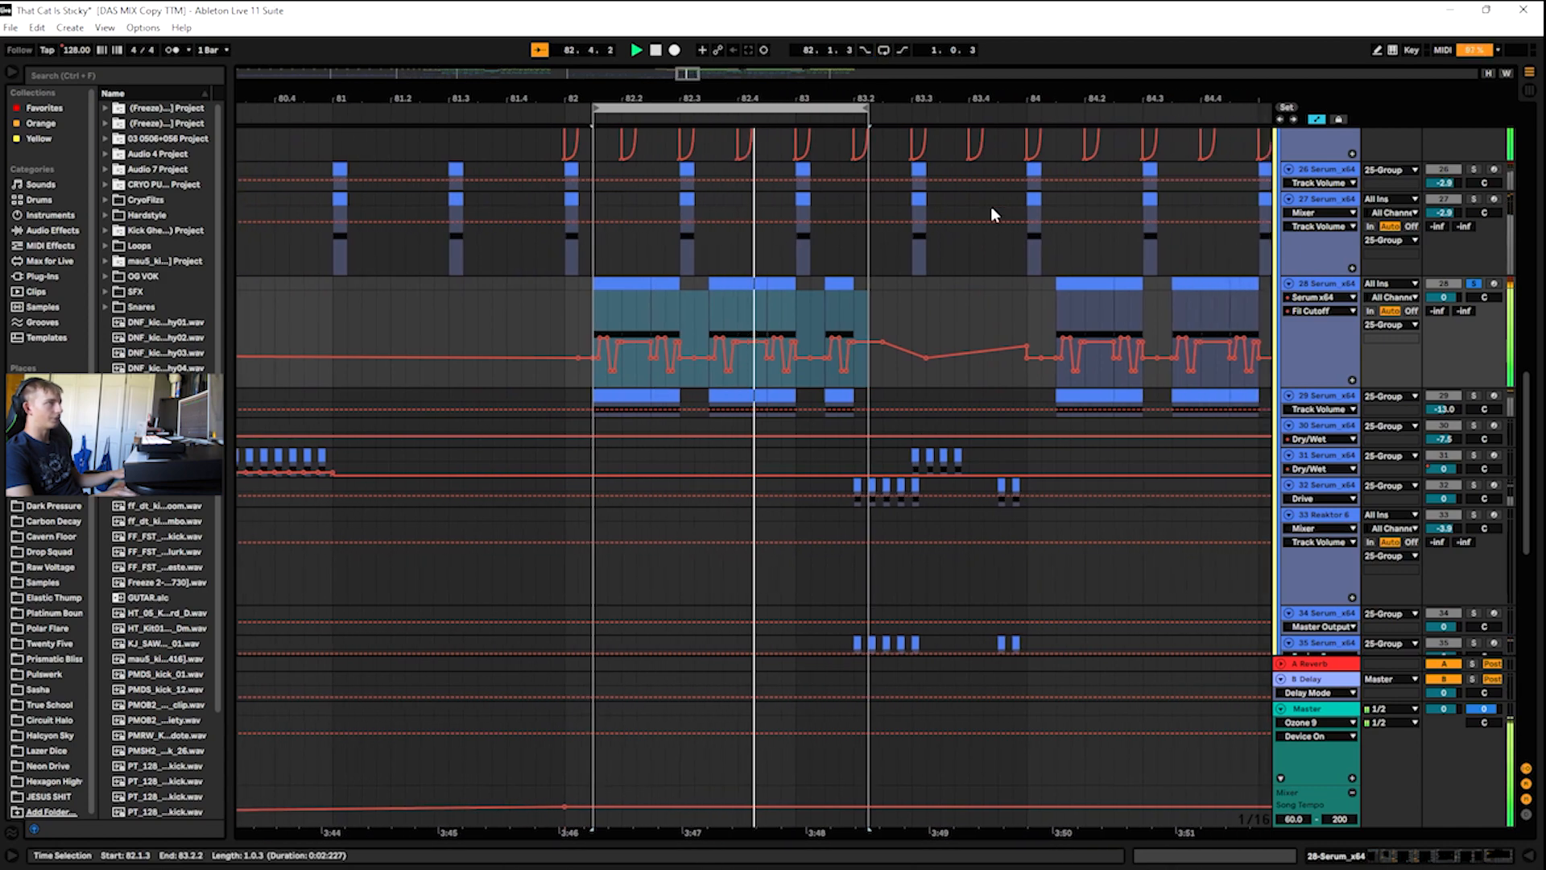
- Hide the automation and solo Serum track 32 followed by Serum track 31 while playing around bar 83
key("a")
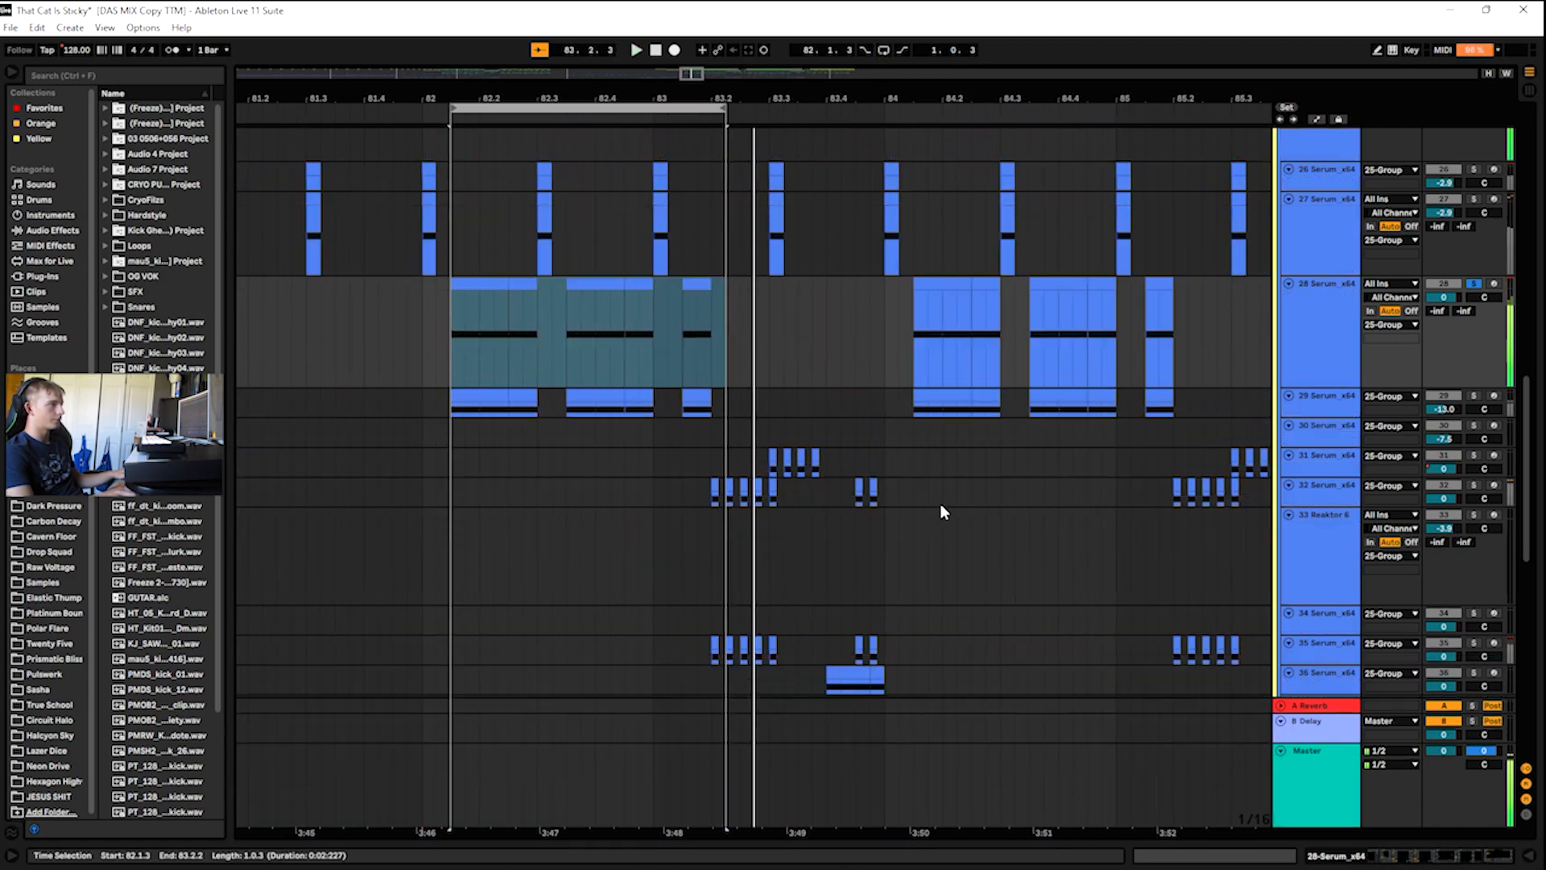
left_click(1294, 500)
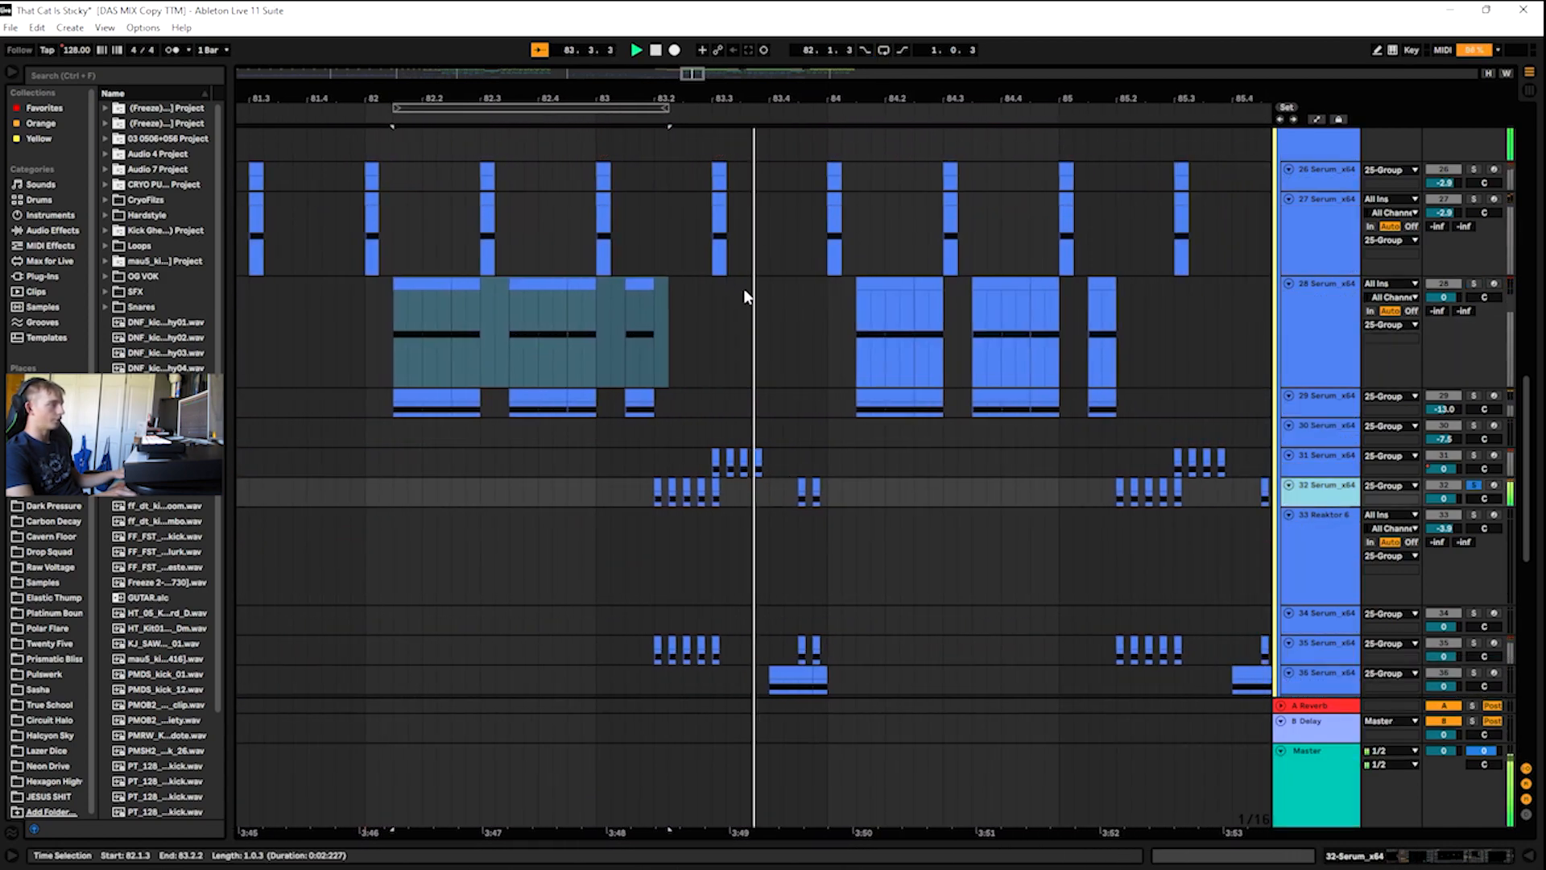
left_click(1320, 456)
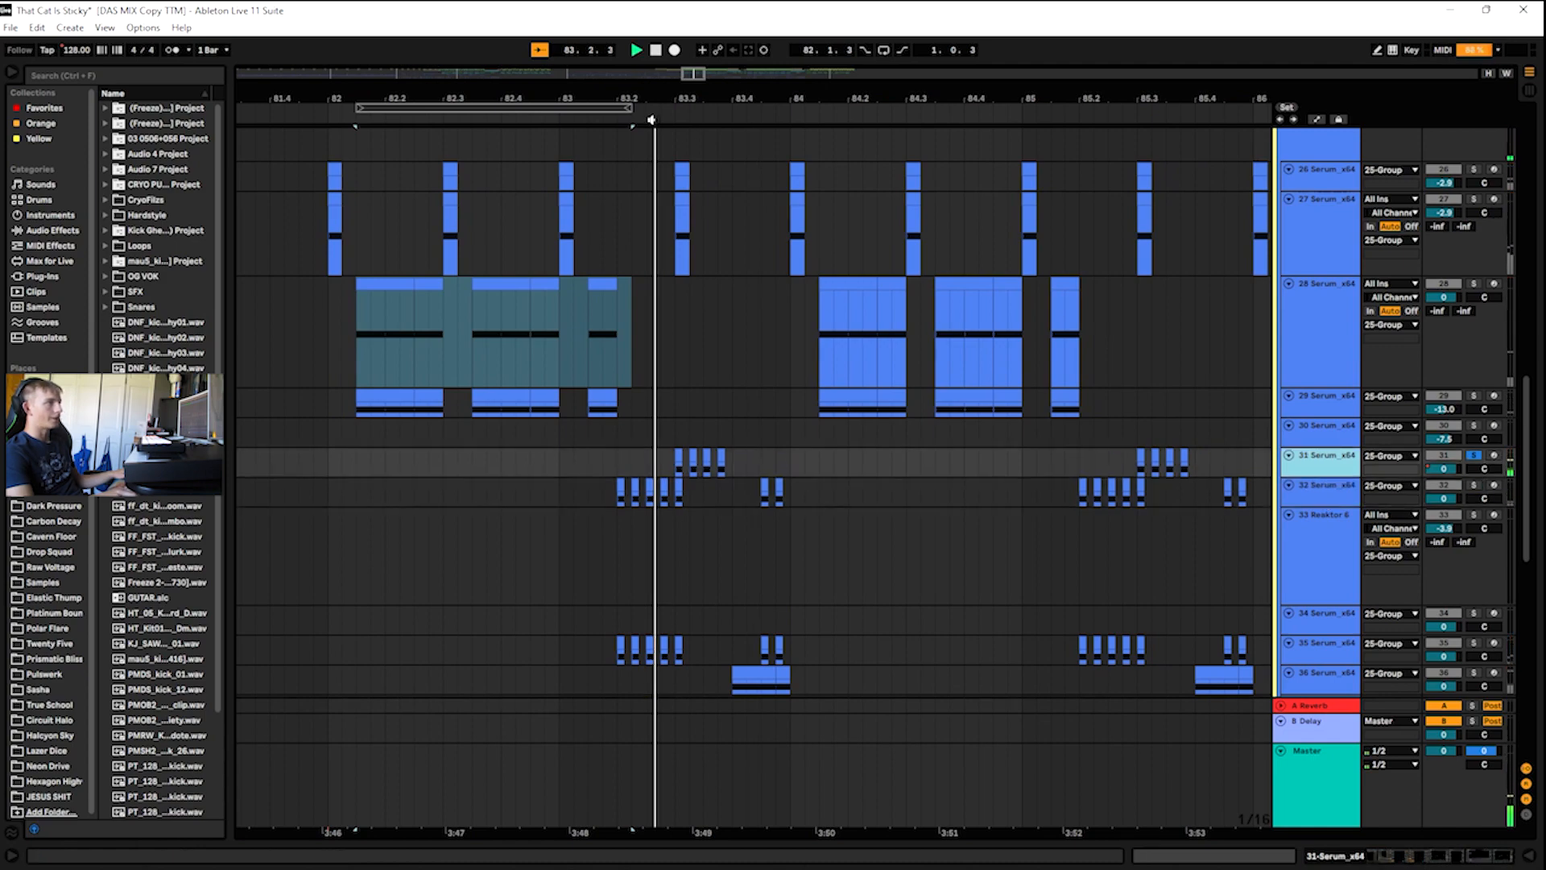
- Compare the Serum, Reaktor and audio clip patterns of the first drop, bars 37 to 58, with the second from bar 82
left_click_drag(695, 74, 691, 20)
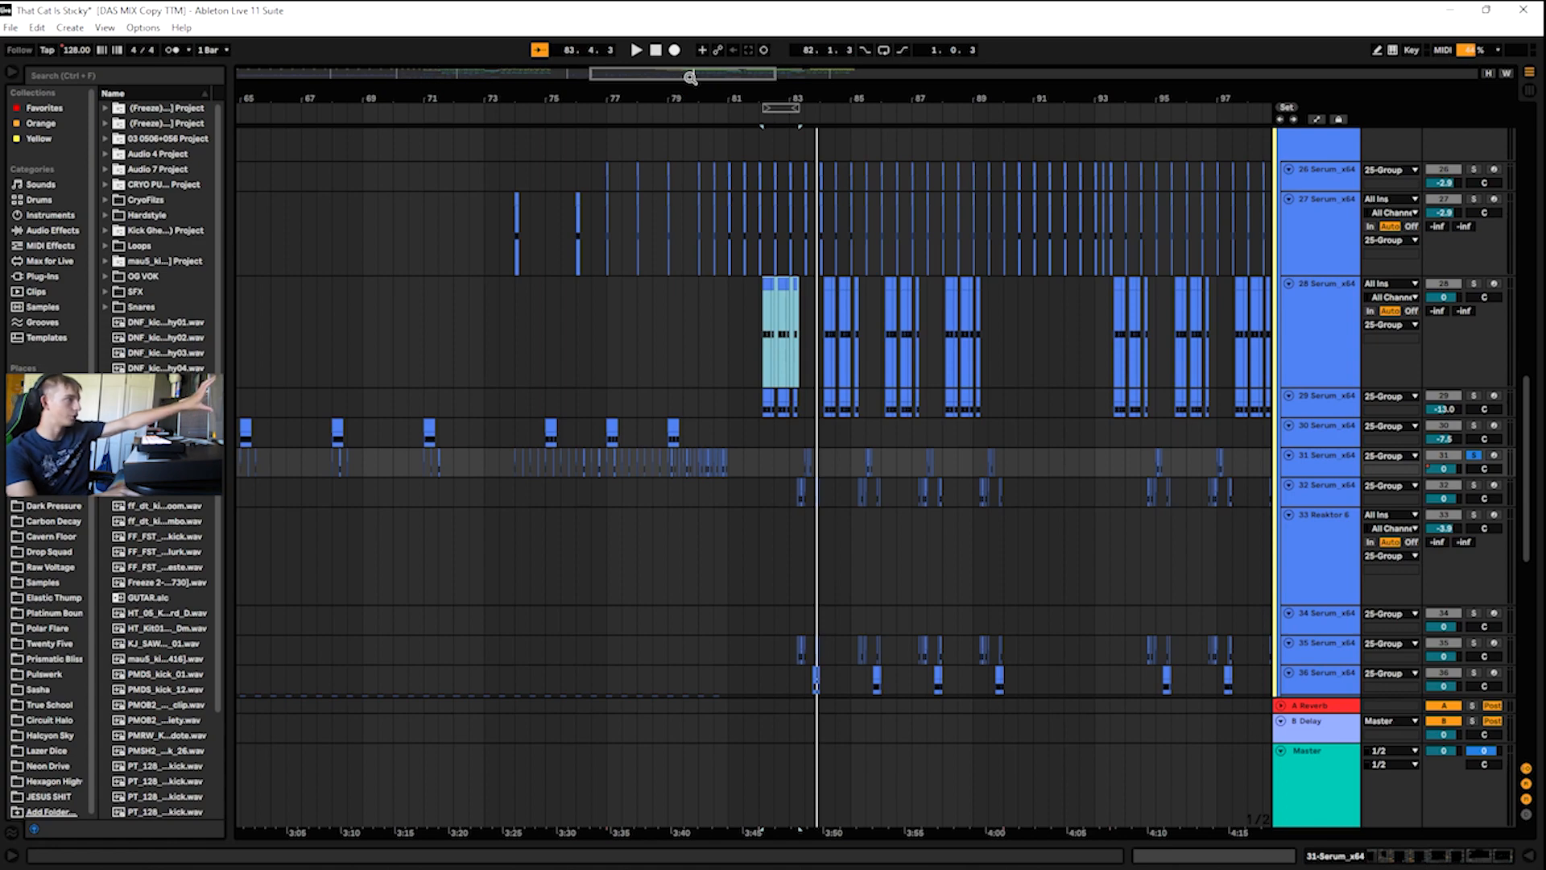
left_click_drag(722, 72, 689, 61)
left_click_drag(561, 73, 560, 69)
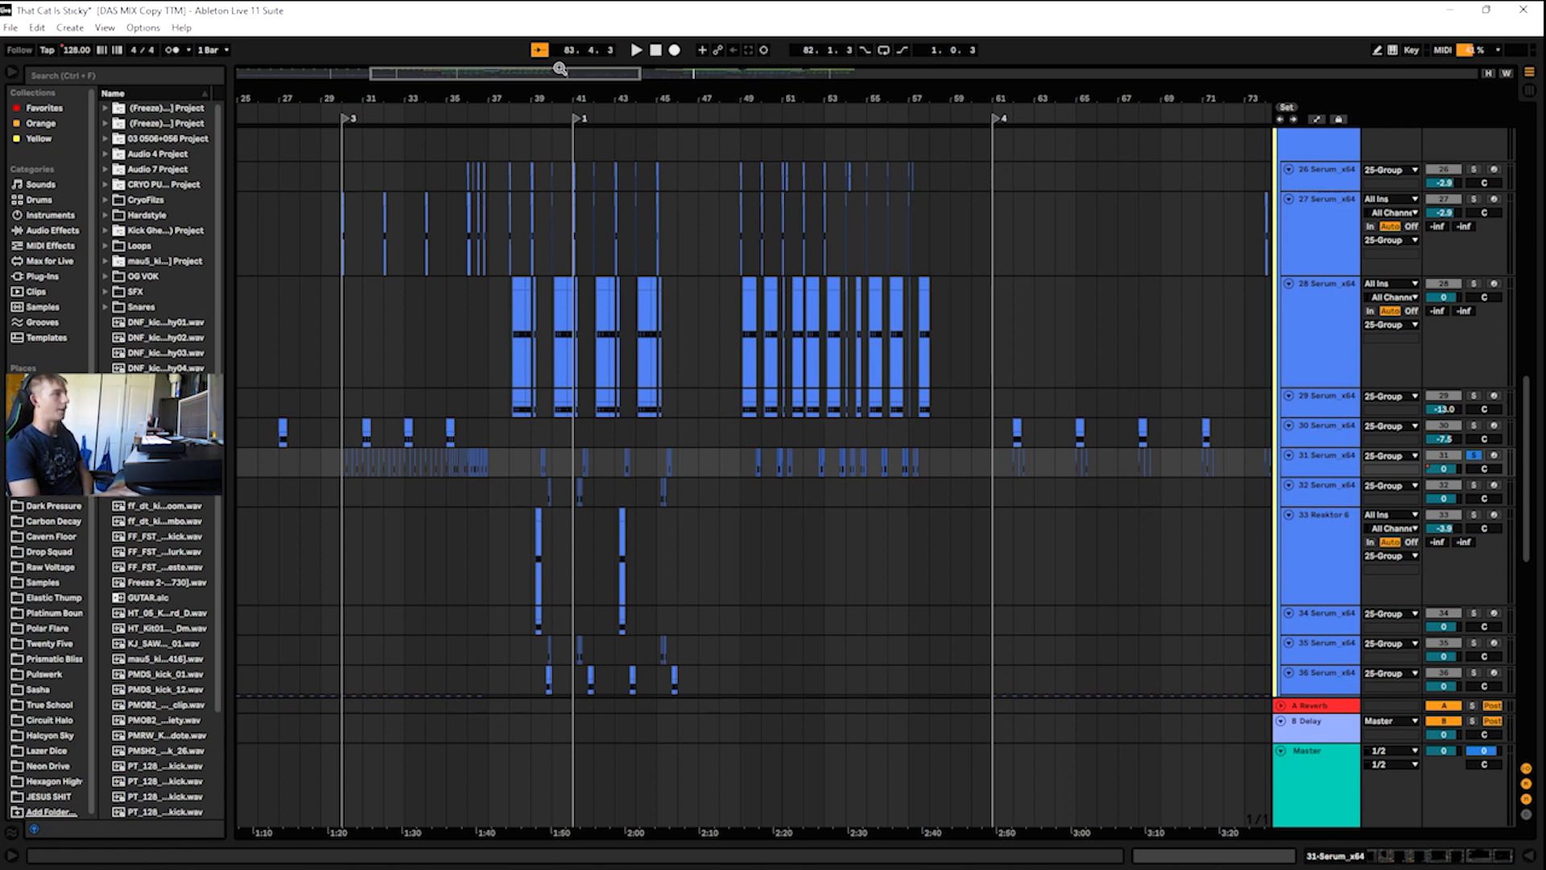
scroll(590, 346, "up", 2)
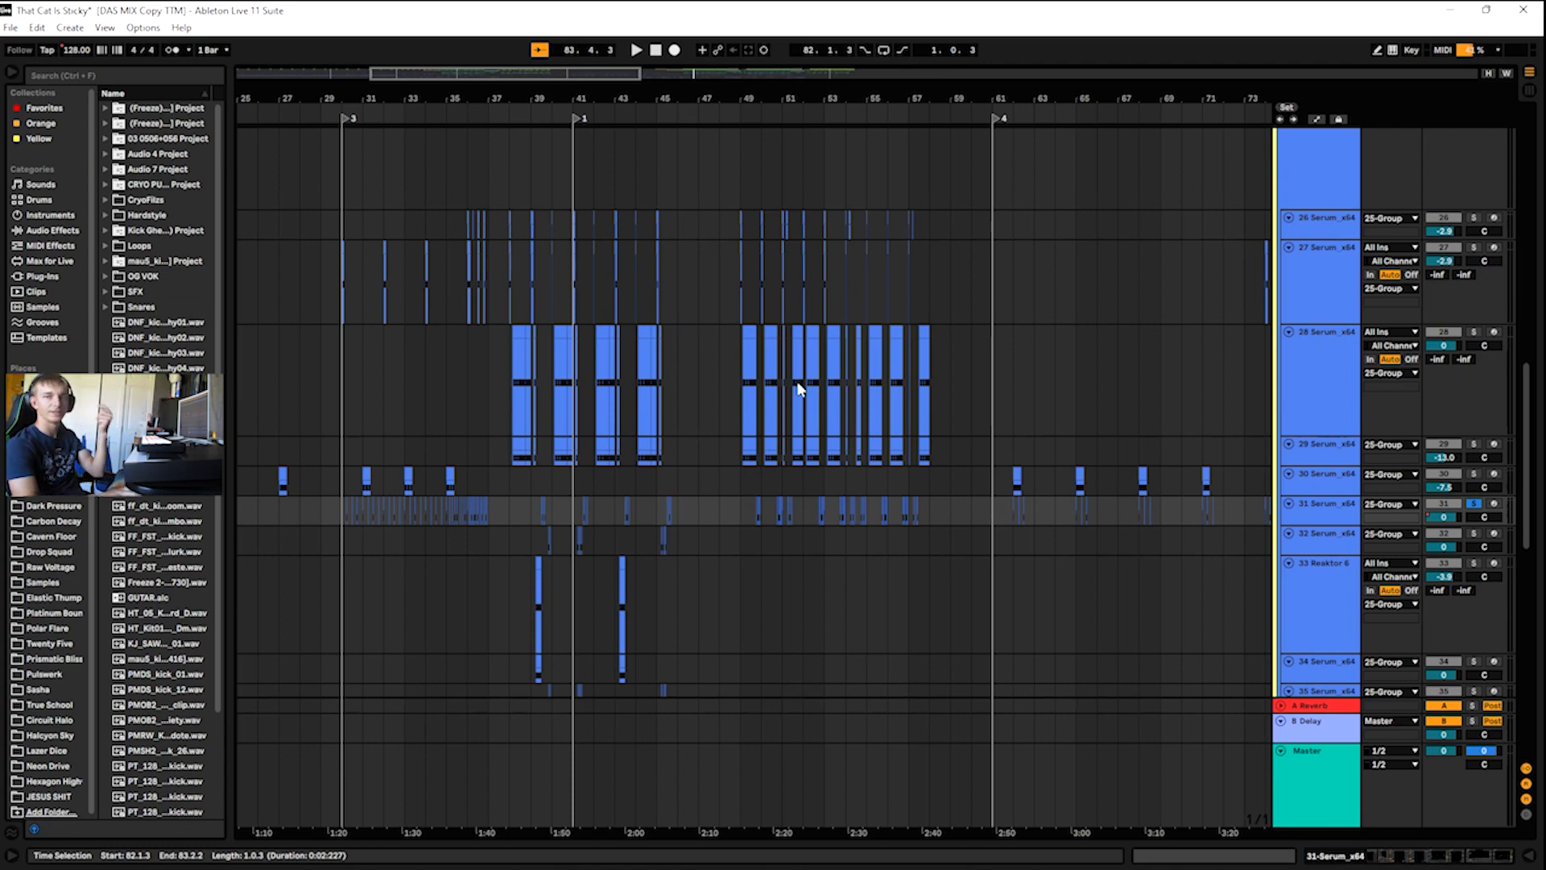
scroll(834, 433, "down", 9)
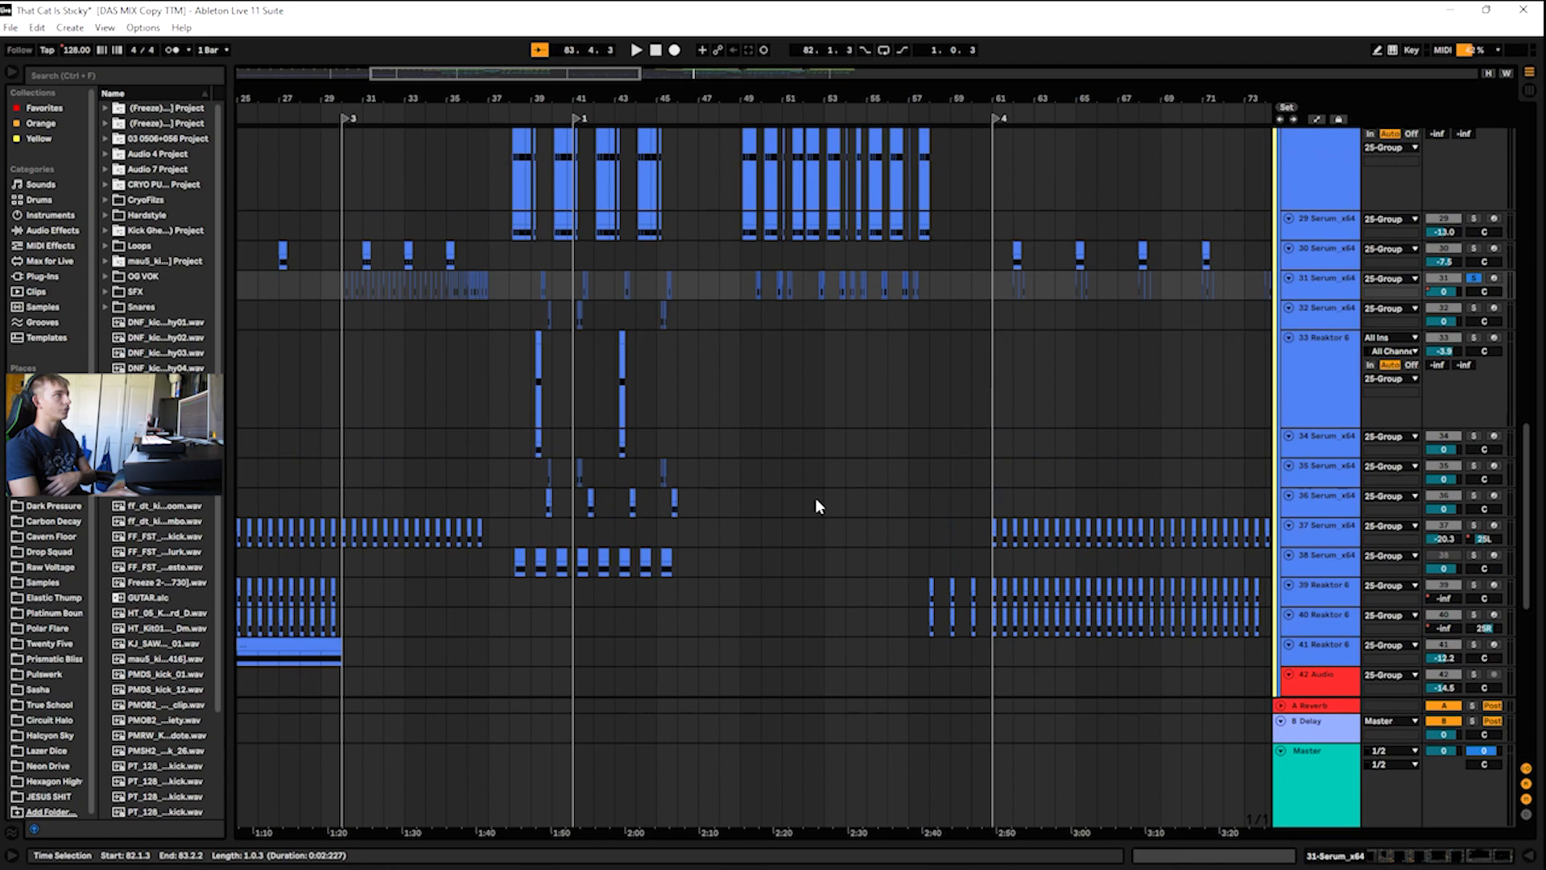
scroll(815, 497, "up", 8)
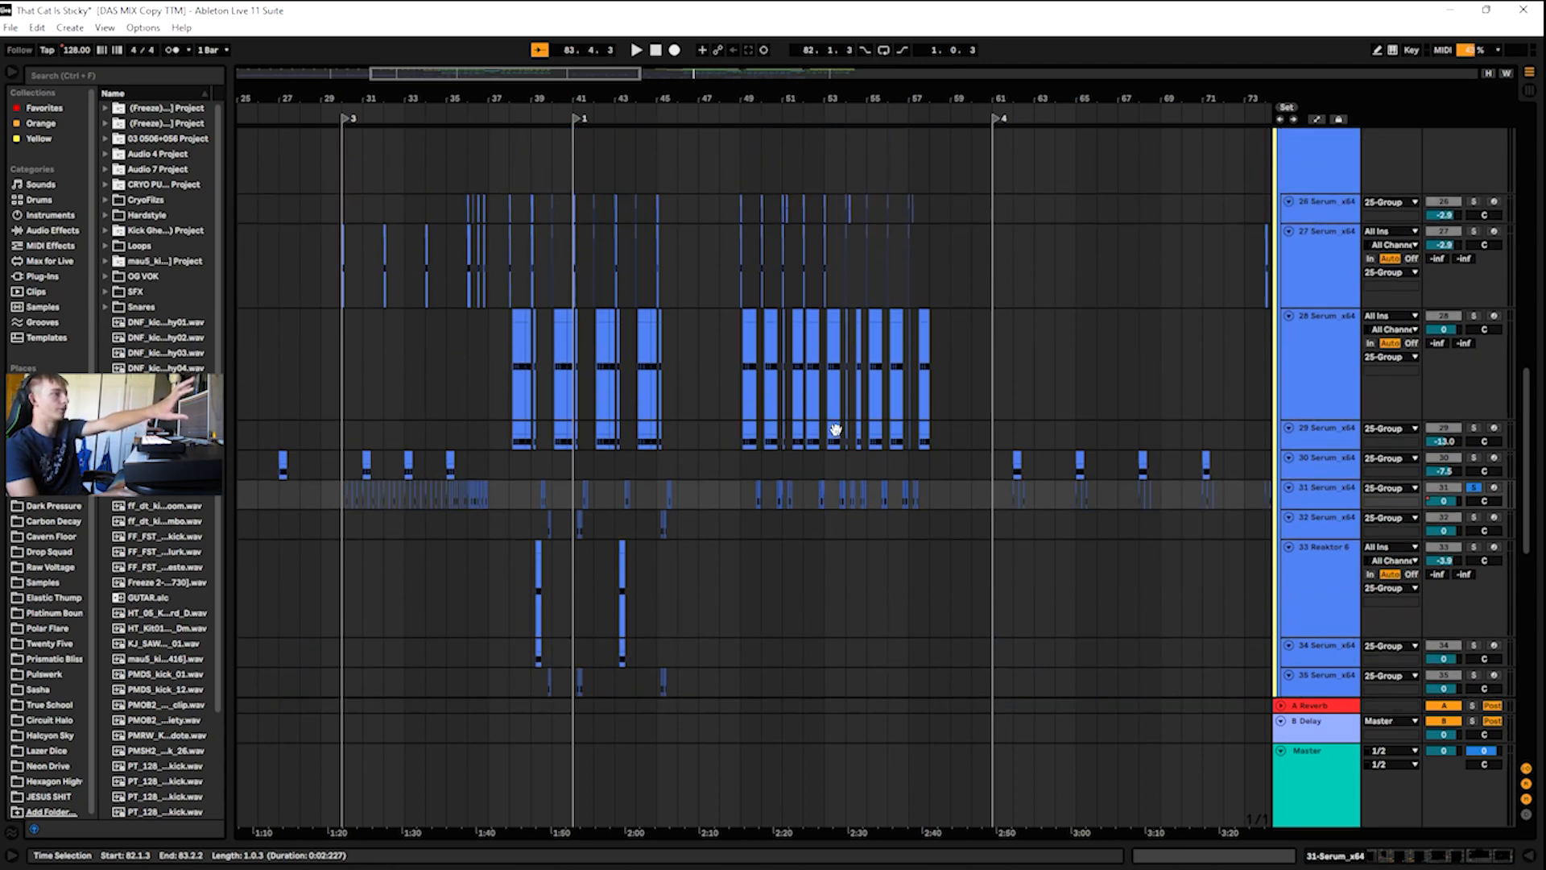
left_click_drag(589, 72, 842, 60)
scroll(808, 518, "down", 10)
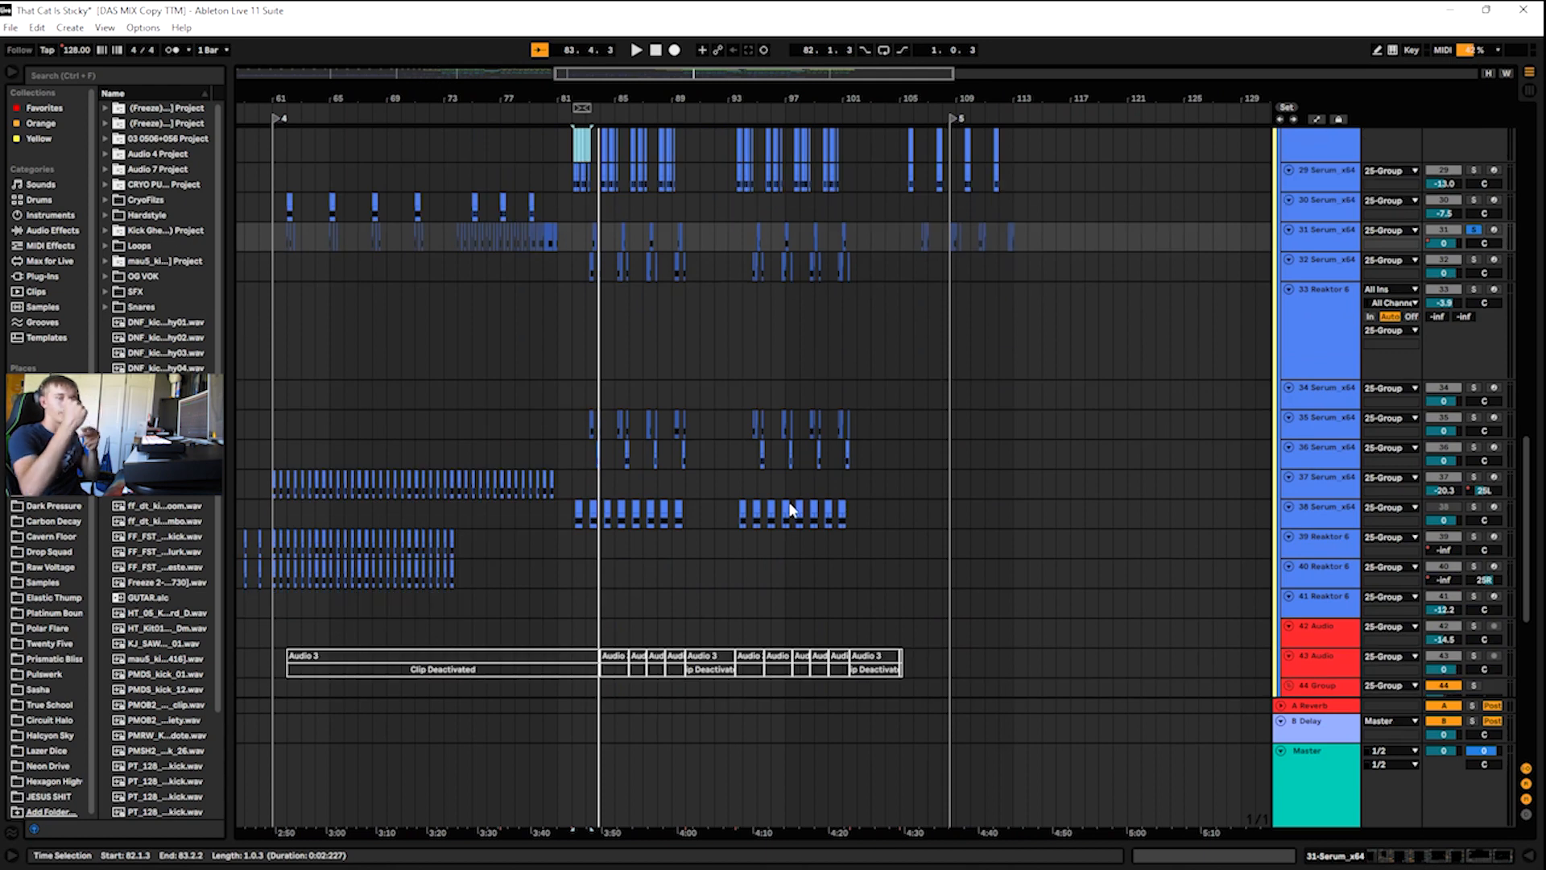
scroll(790, 509, "up", 8)
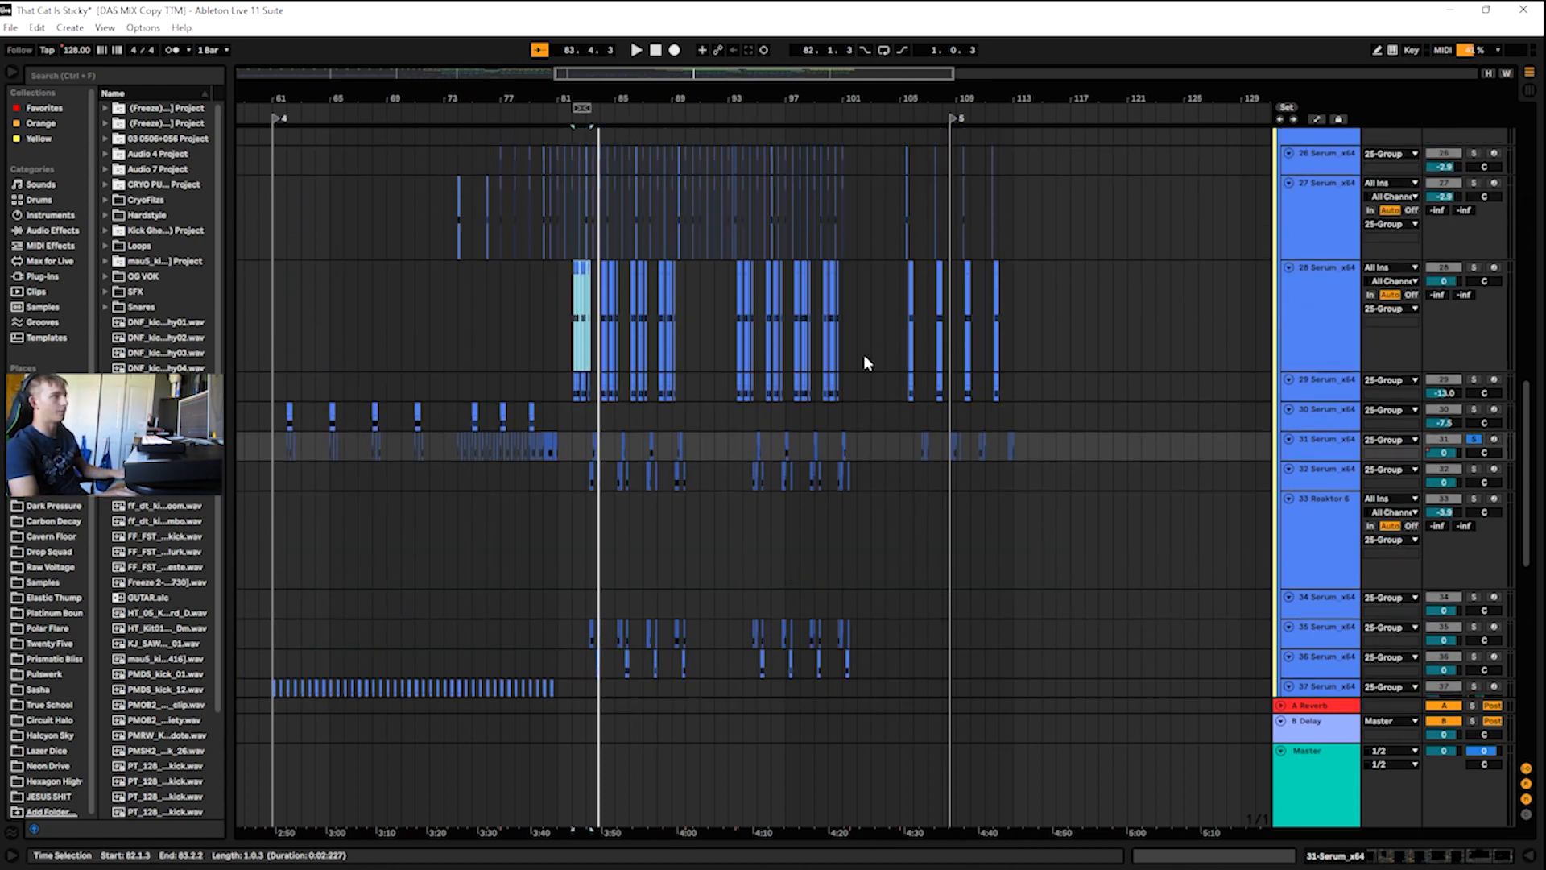
- Show the synth tracks' automation between bars 76 and 87, and hide it again for a view of both drops
left_click_drag(628, 72, 708, 134)
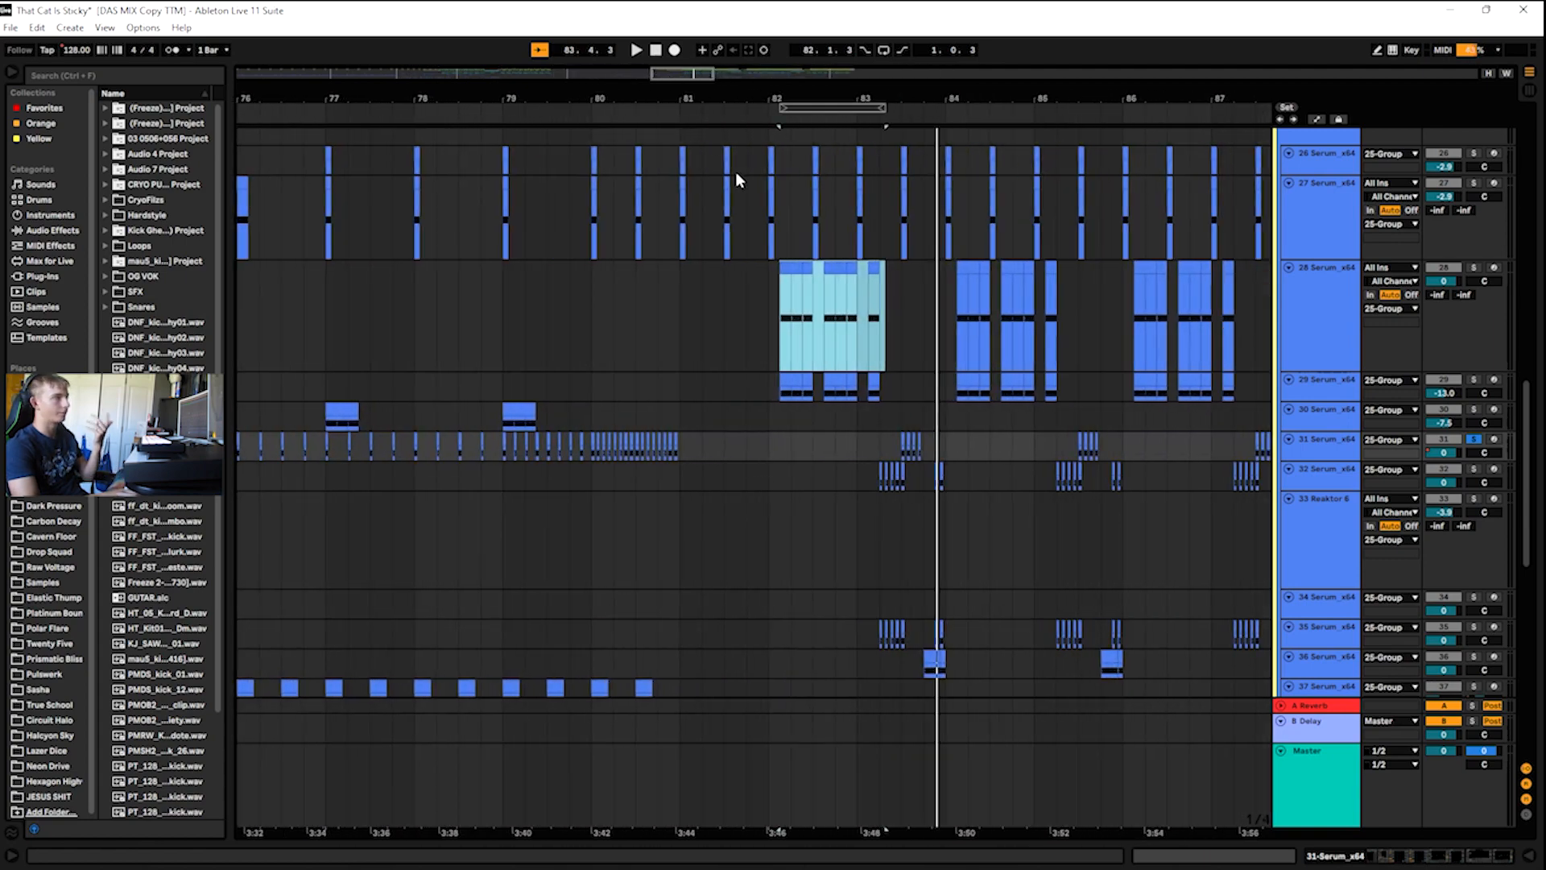
key("a")
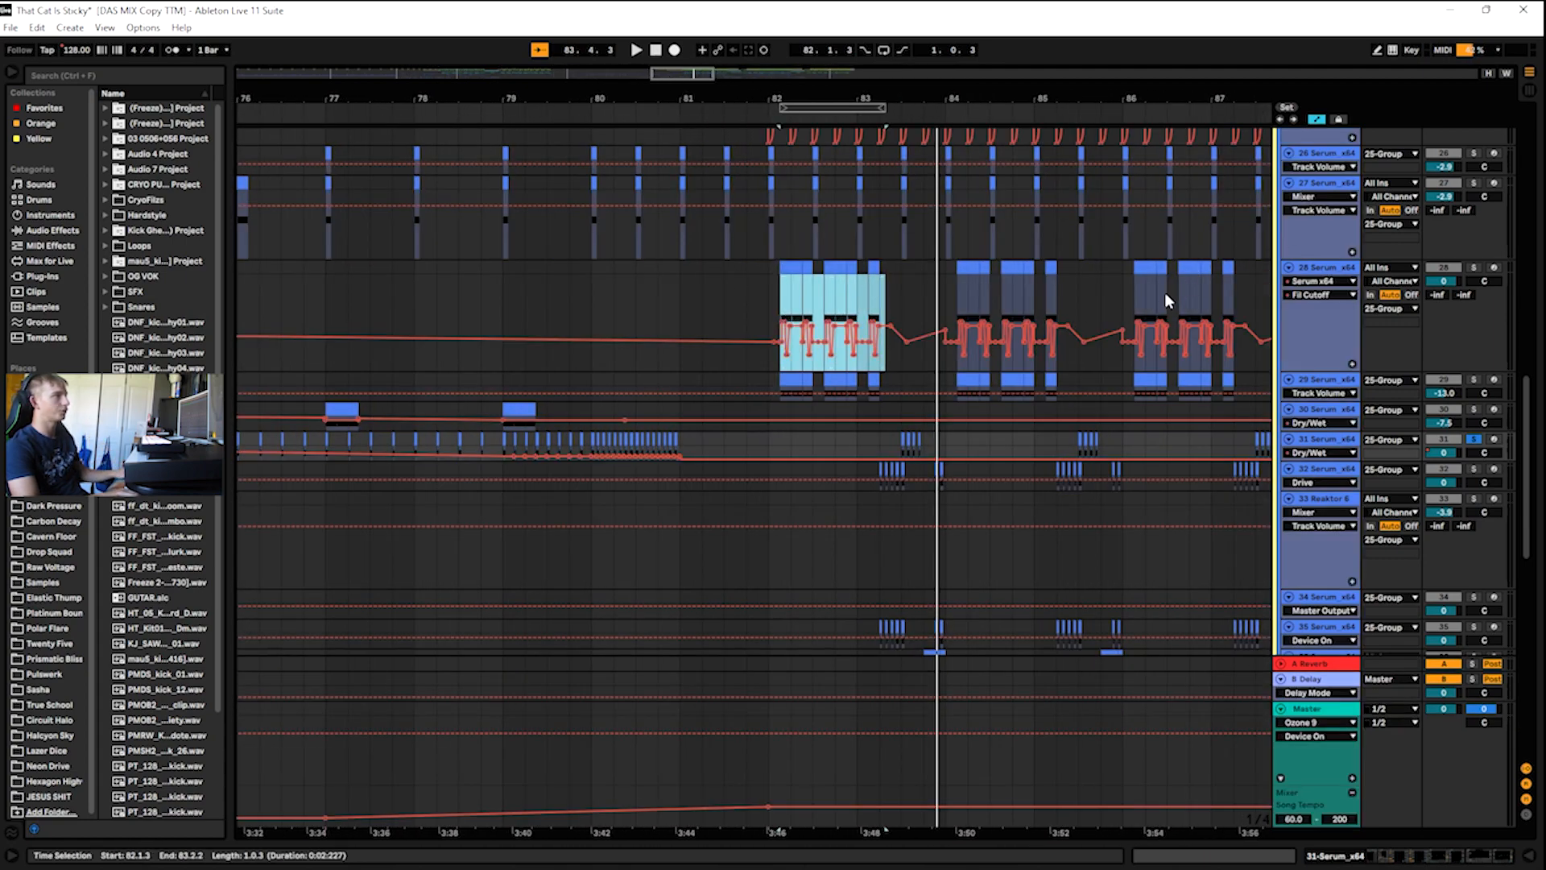
left_click_drag(680, 73, 616, 30)
key("a")
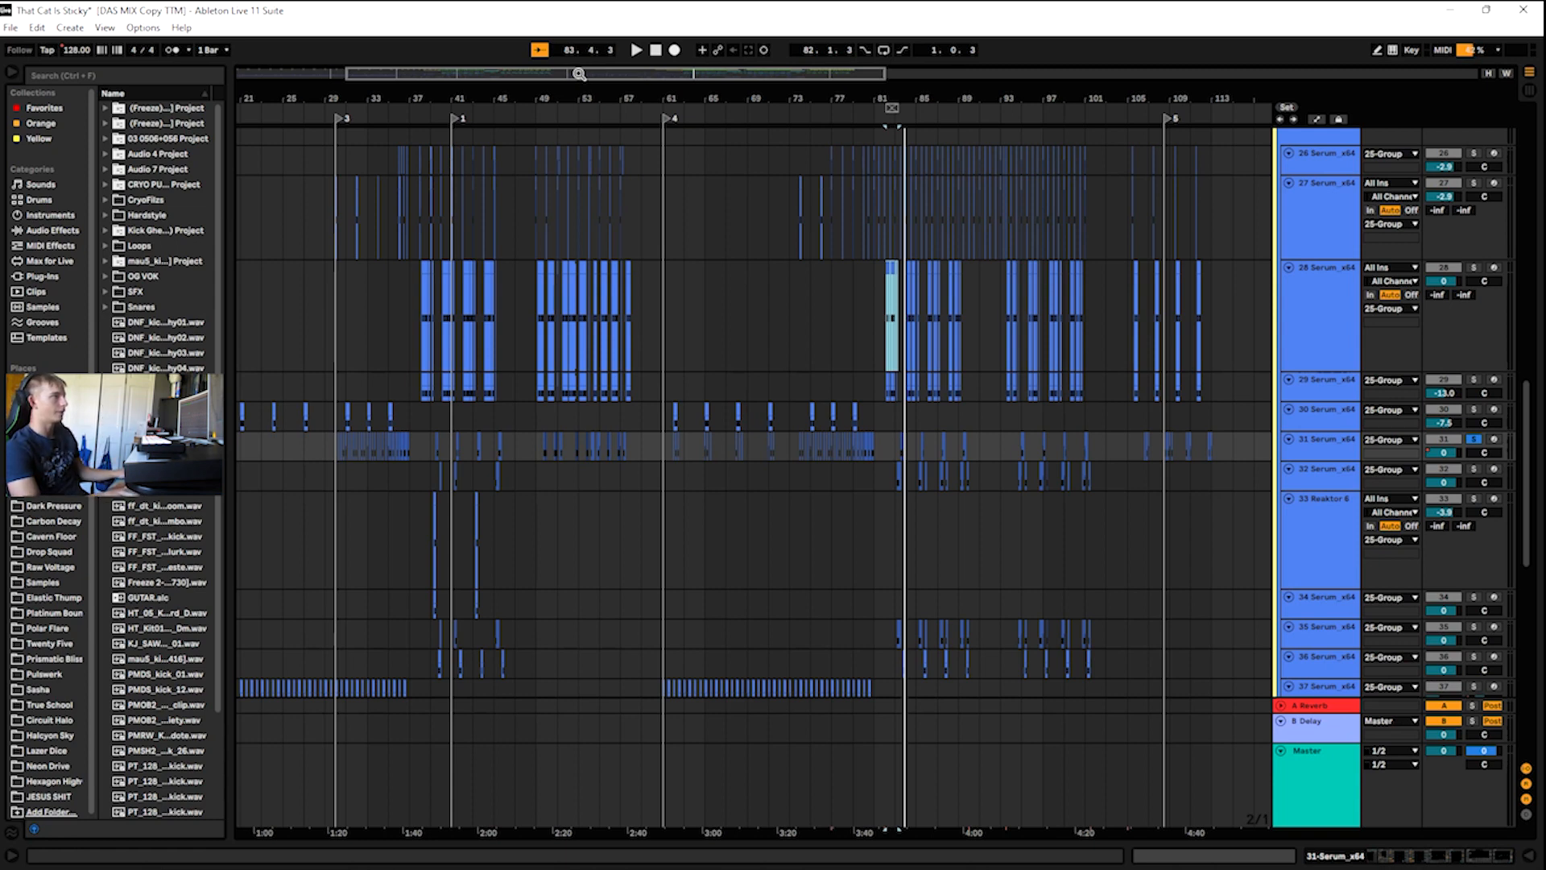
- Play from about bar 77 through the second drop, clear the solos to hear the full mix, and stop playback
mouse_move(794, 75)
left_mouse_down()
mouse_move(824, 84)
mouse_move(723, 90)
mouse_move(818, 100)
mouse_move(807, 72)
left_mouse_up()
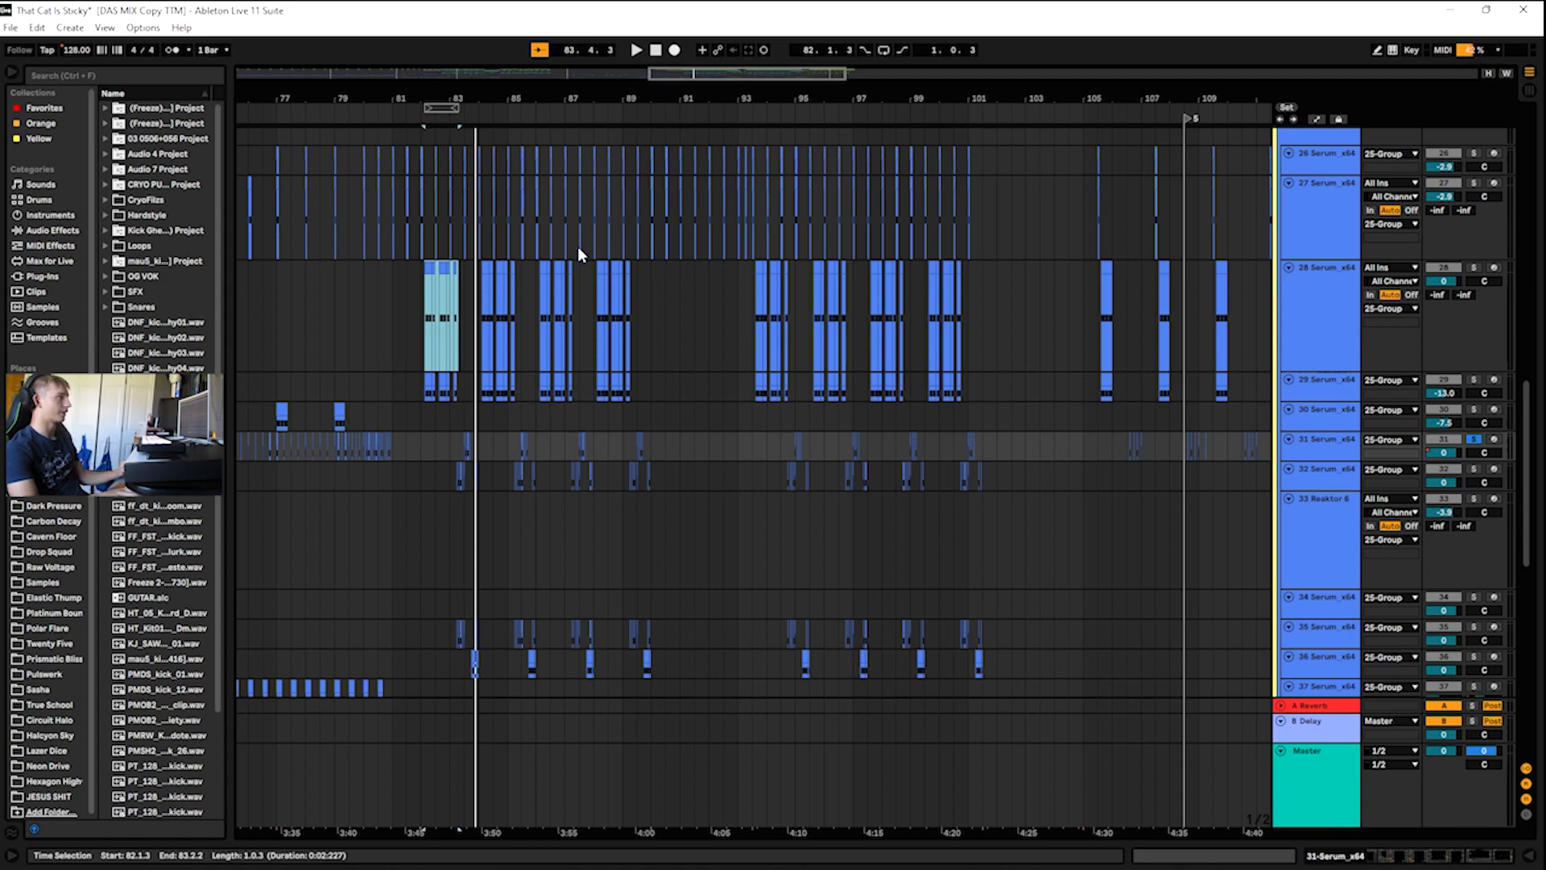
scroll(577, 247, "up", 10)
scroll(461, 283, "up", 12)
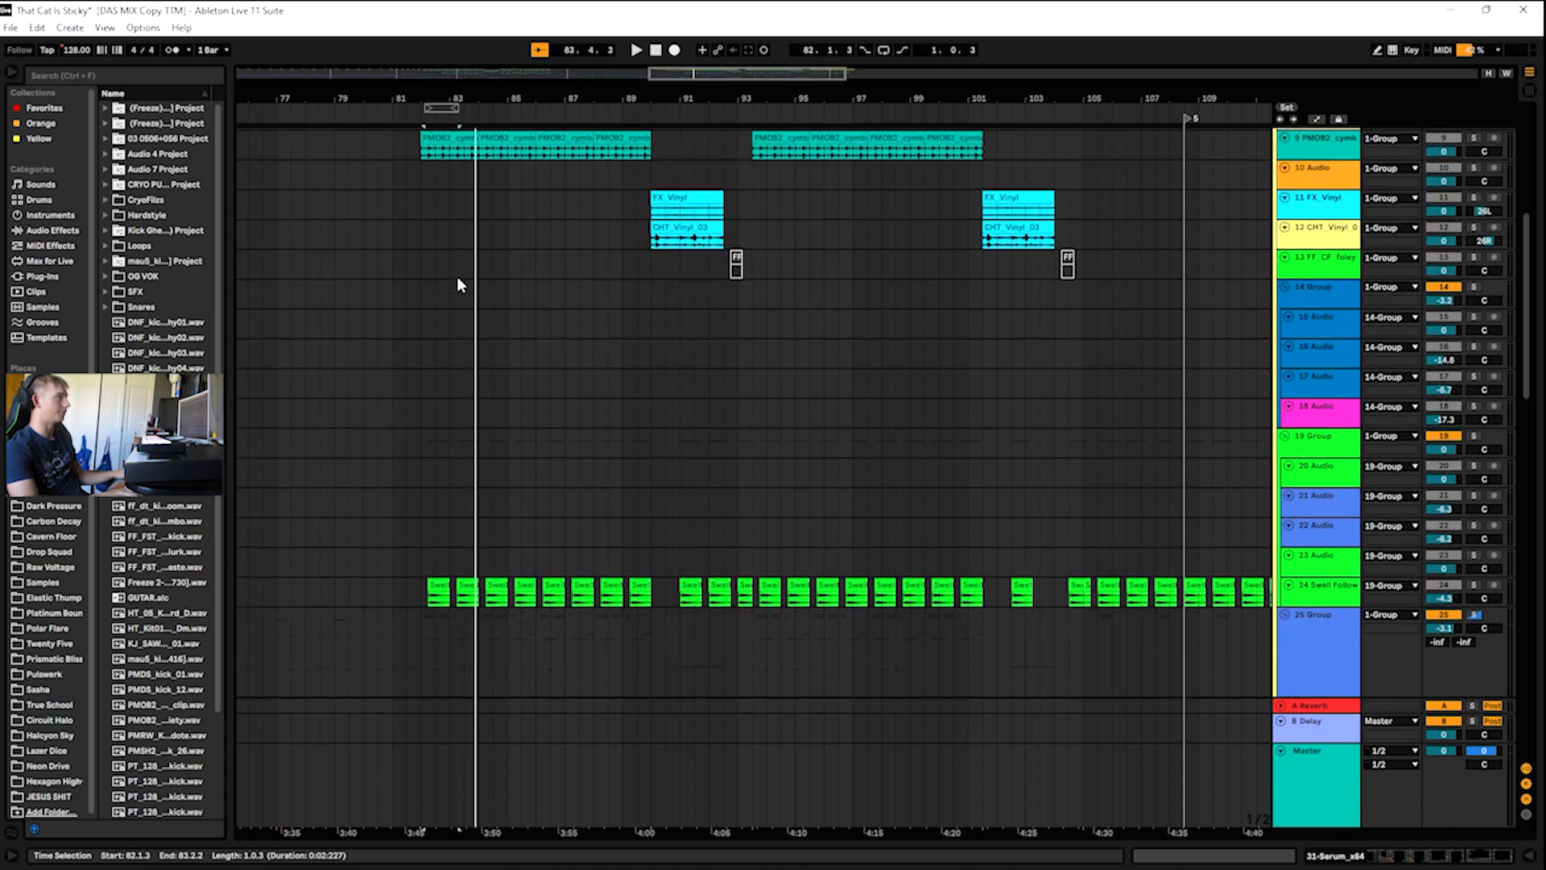
left_click(285, 103)
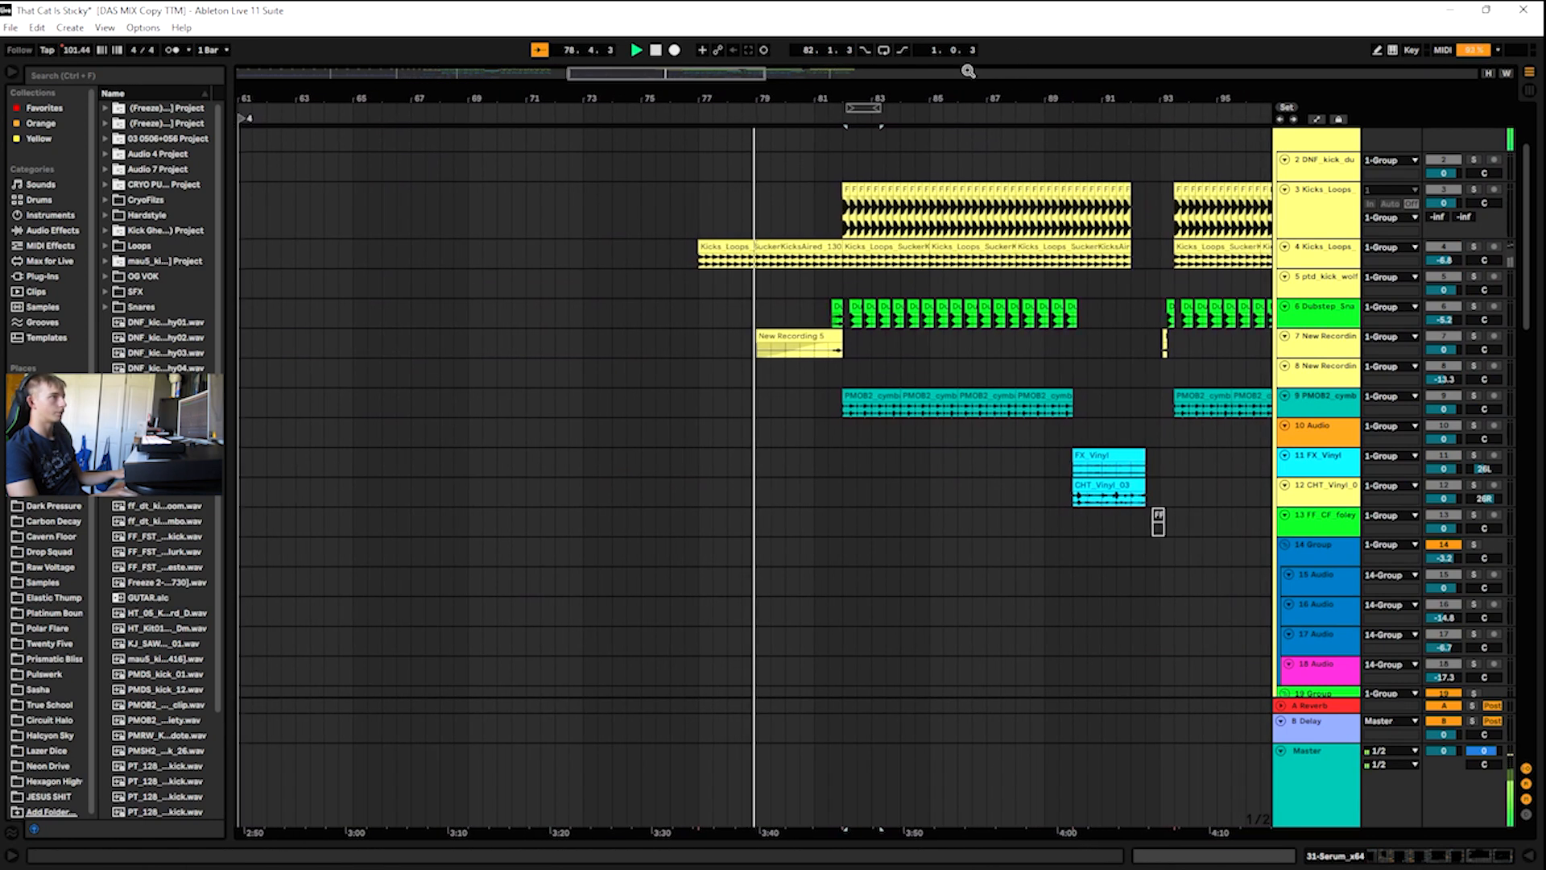
left_click_drag(688, 72, 694, 127)
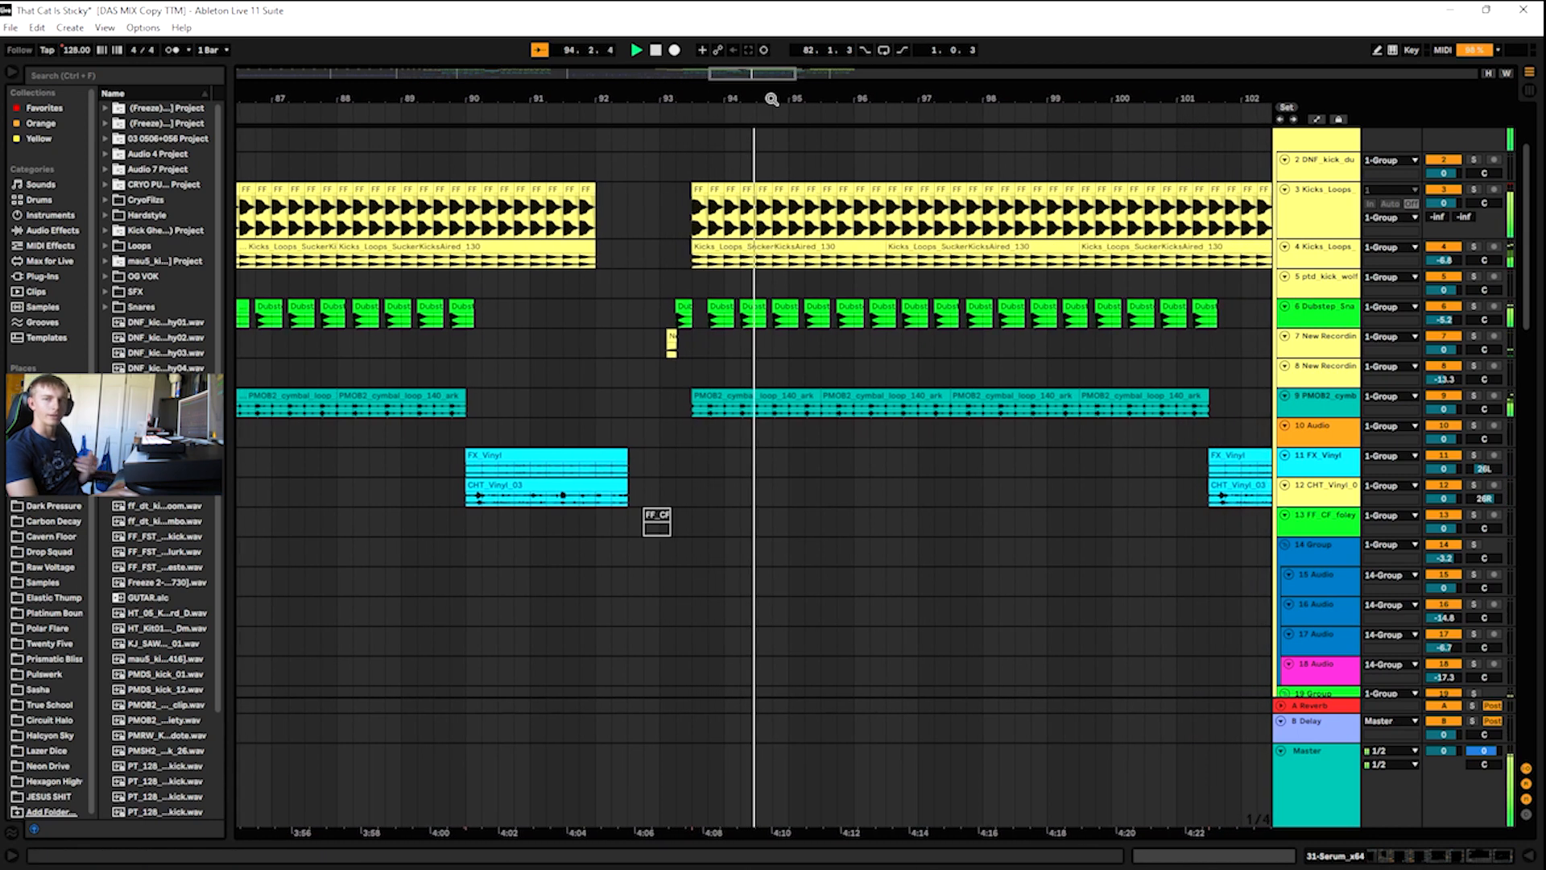
key("space")
- Look over the drum tracks between bars 93 and 111, and play the vinyl break from about bar 101
left_click_drag(755, 99, 447, 89)
left_click_drag(786, 74, 789, 78)
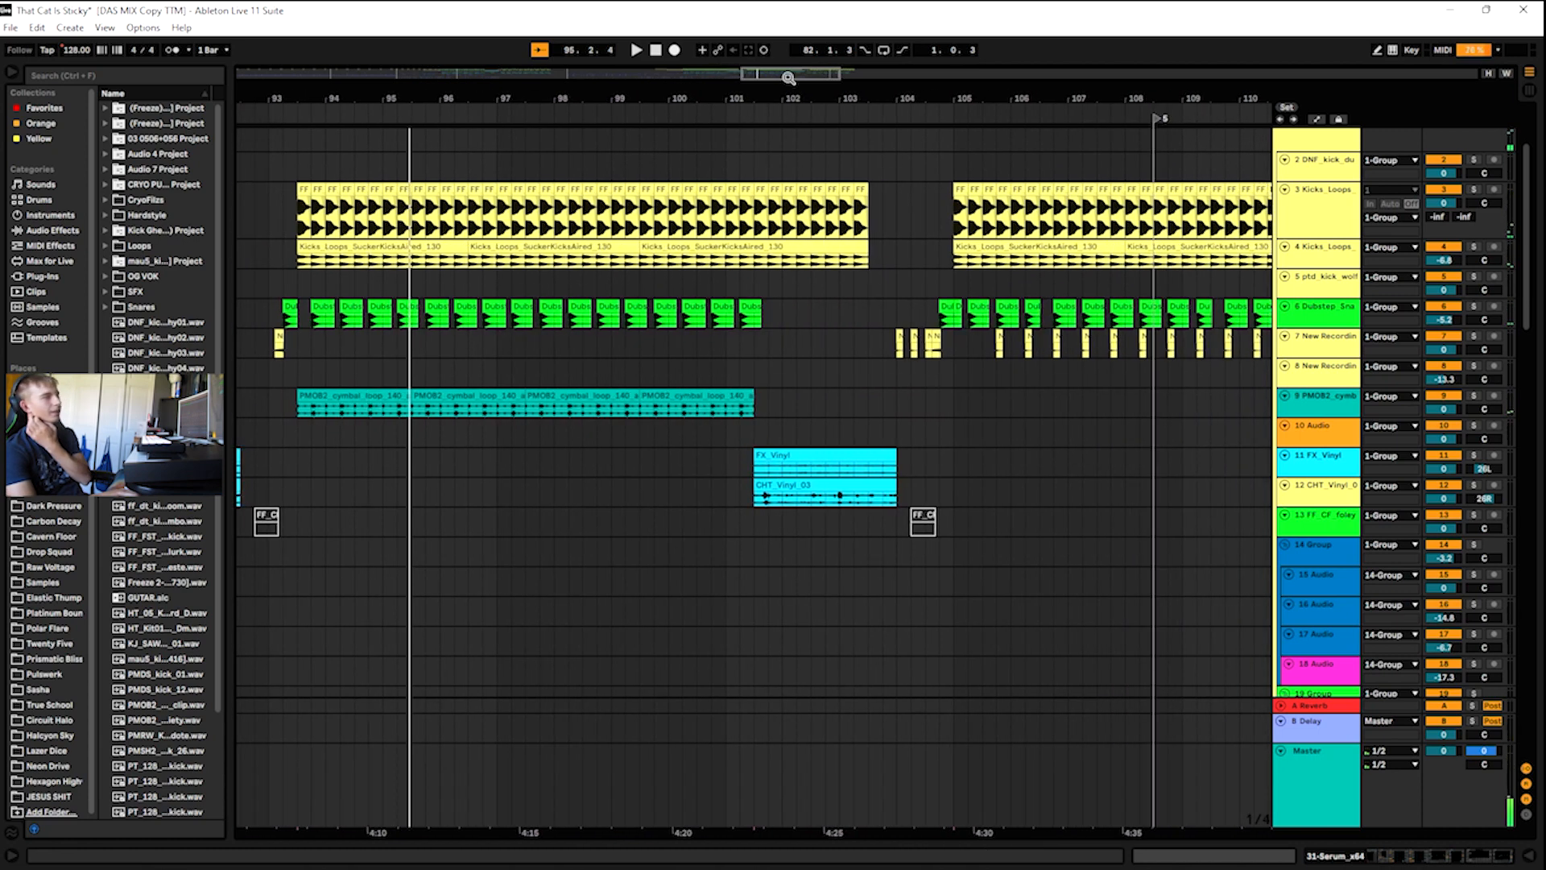
left_click(759, 116)
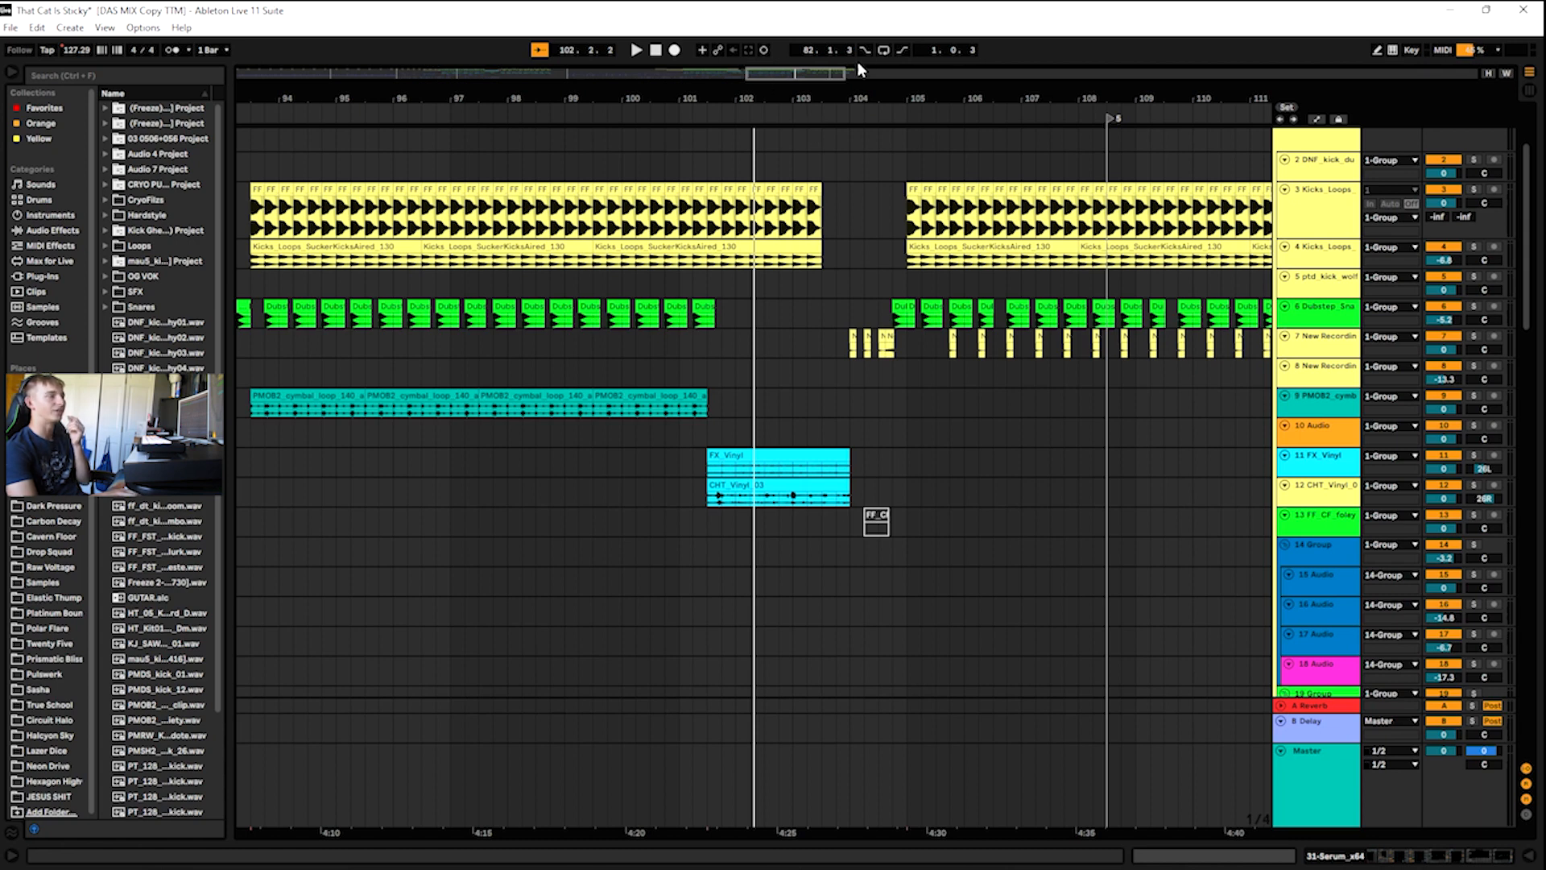
left_click_drag(753, 73, 762, 87)
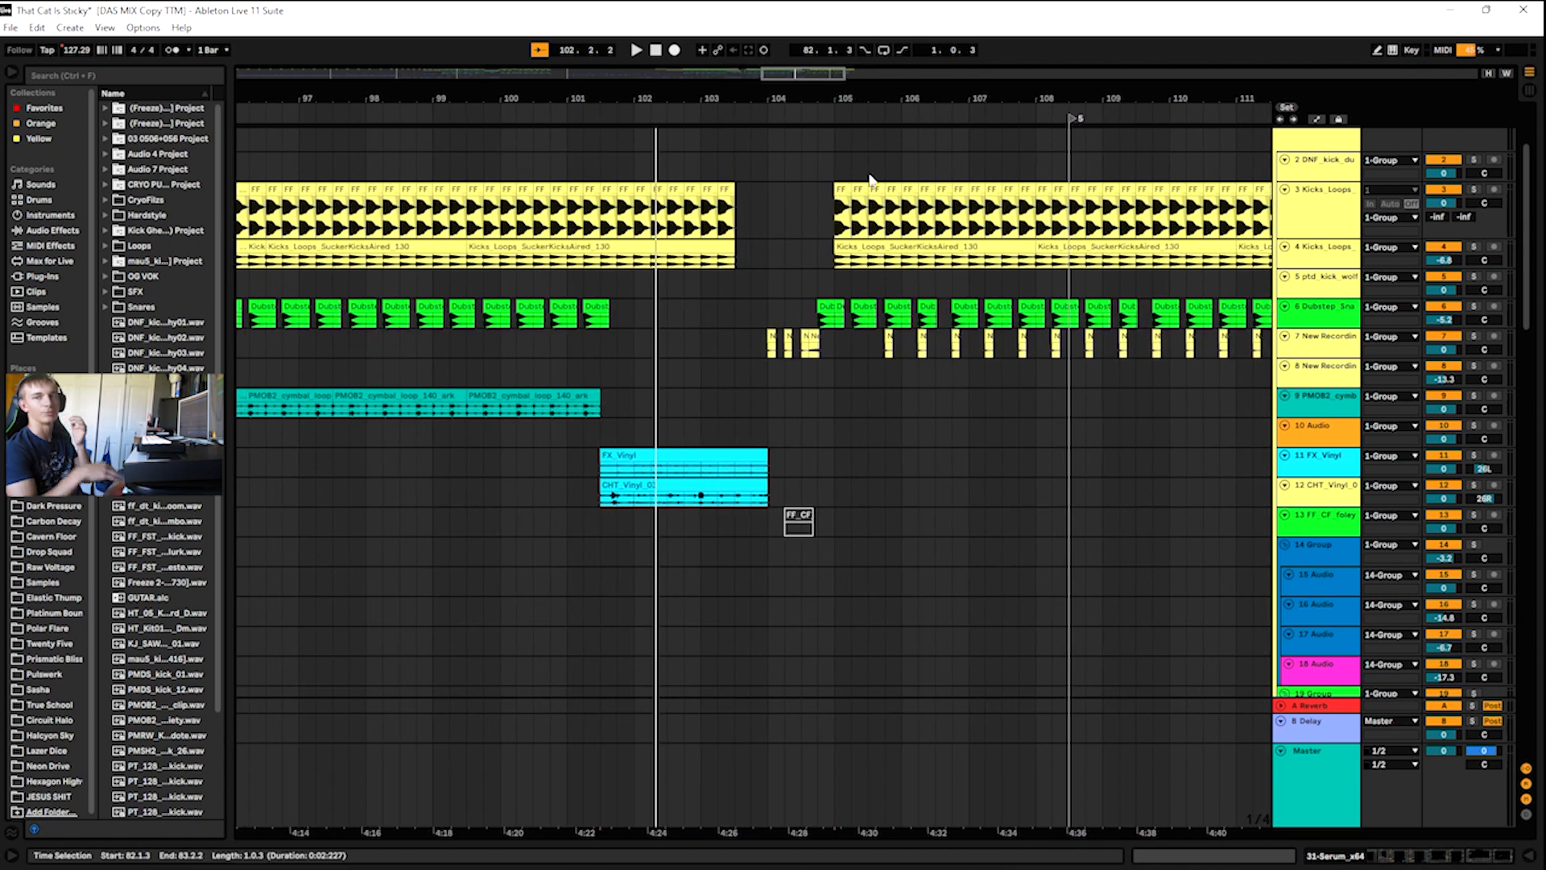
- Play from about bar 102 to the end of the drum clips at bar 113, and review the three drum sections
left_click(631, 116)
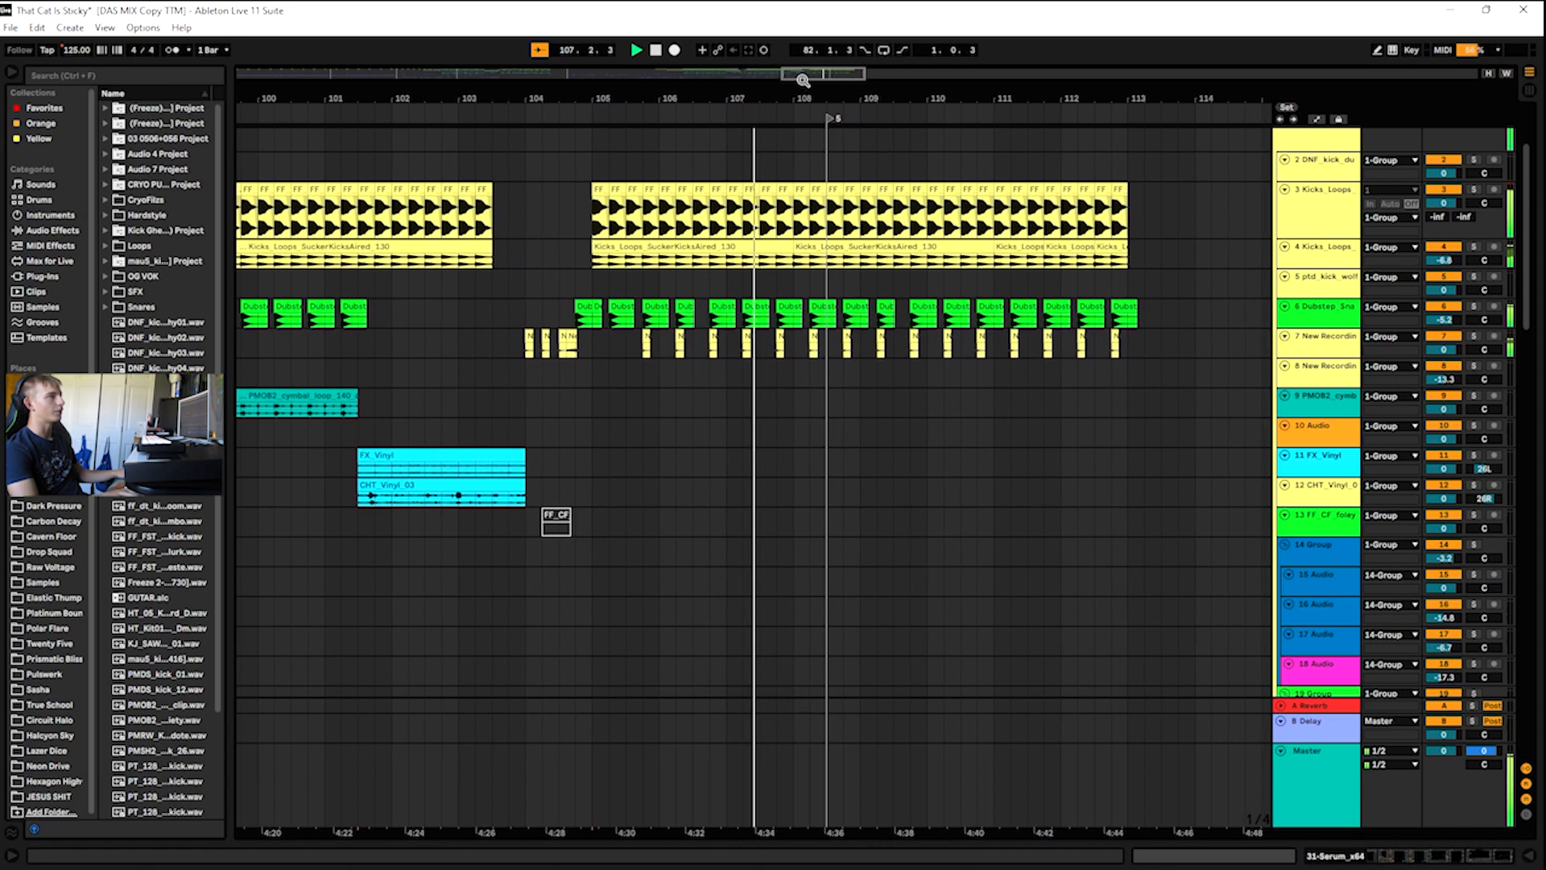
left_click_drag(803, 81, 805, 35)
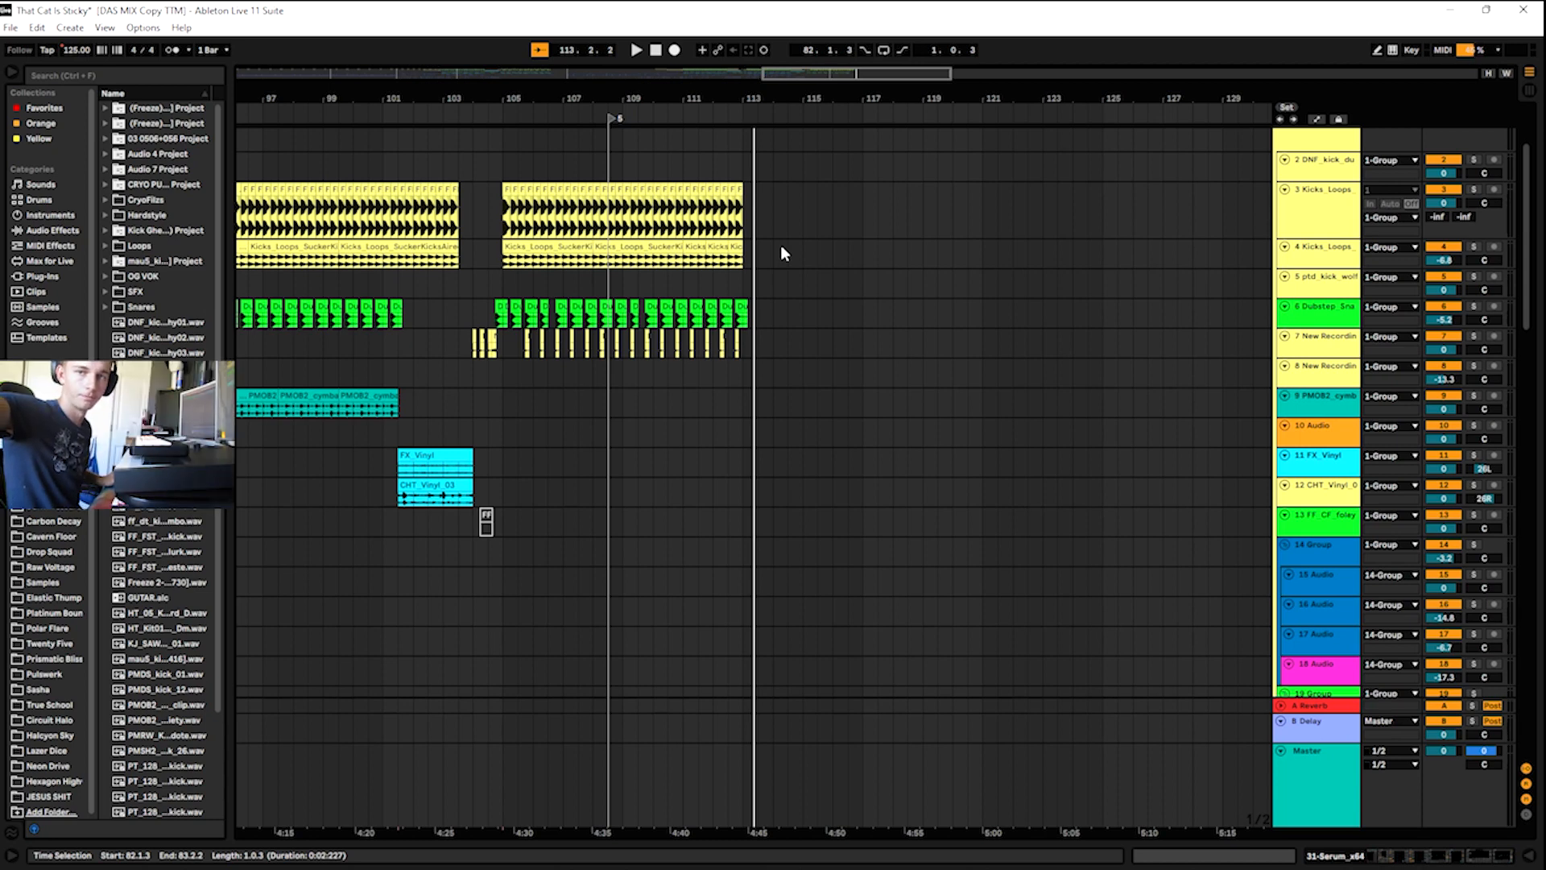
left_click_drag(847, 73, 787, 71)
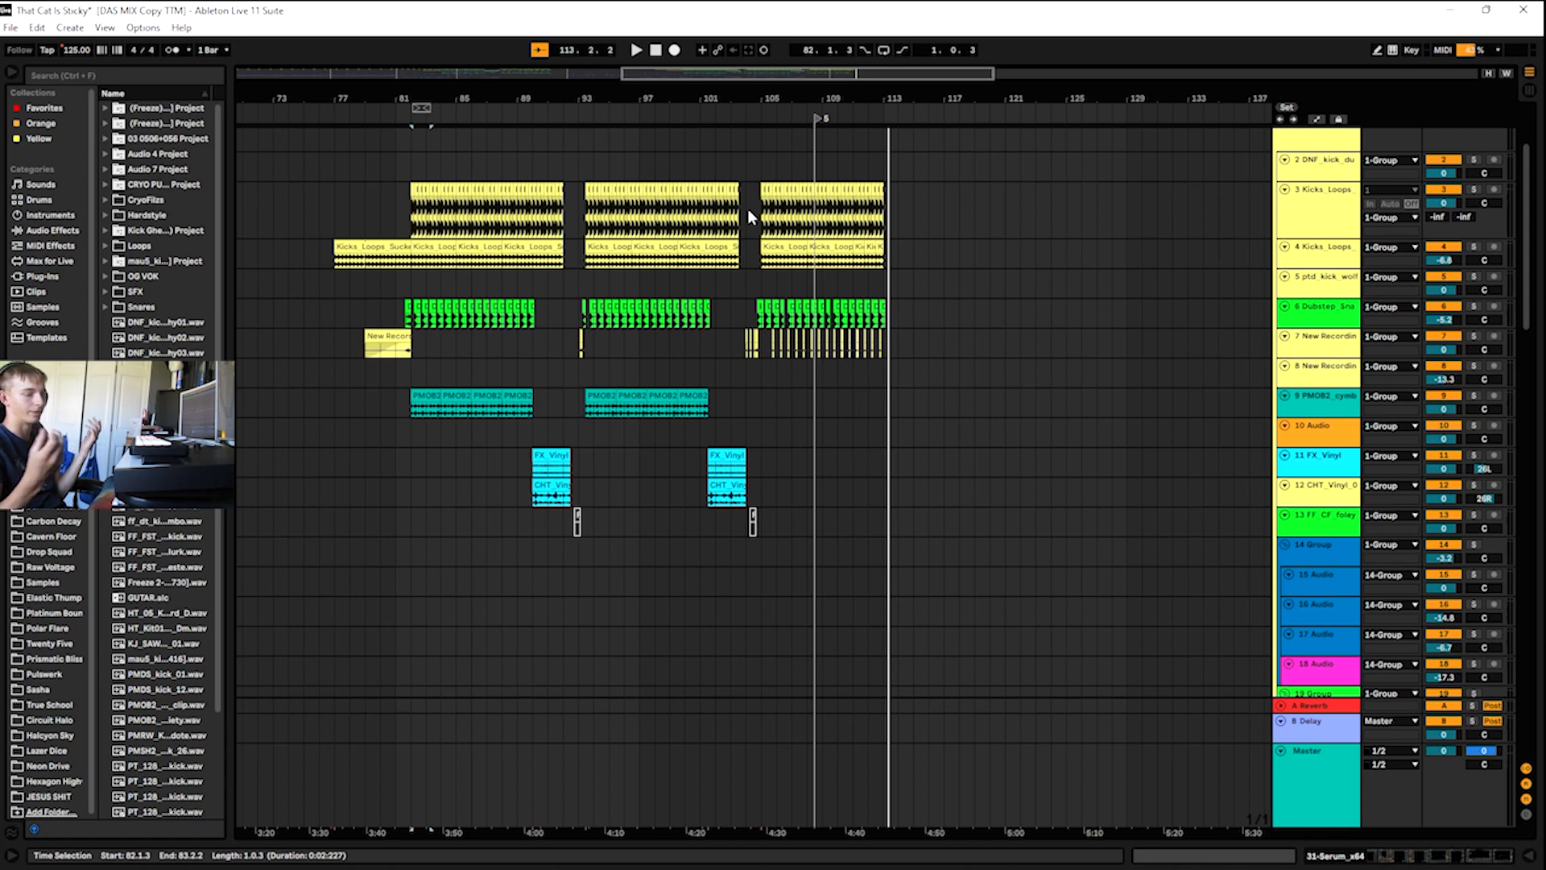
- Play a short part of the second drop around bar 84, and compare it with the first drop from about bar 38
key("space")
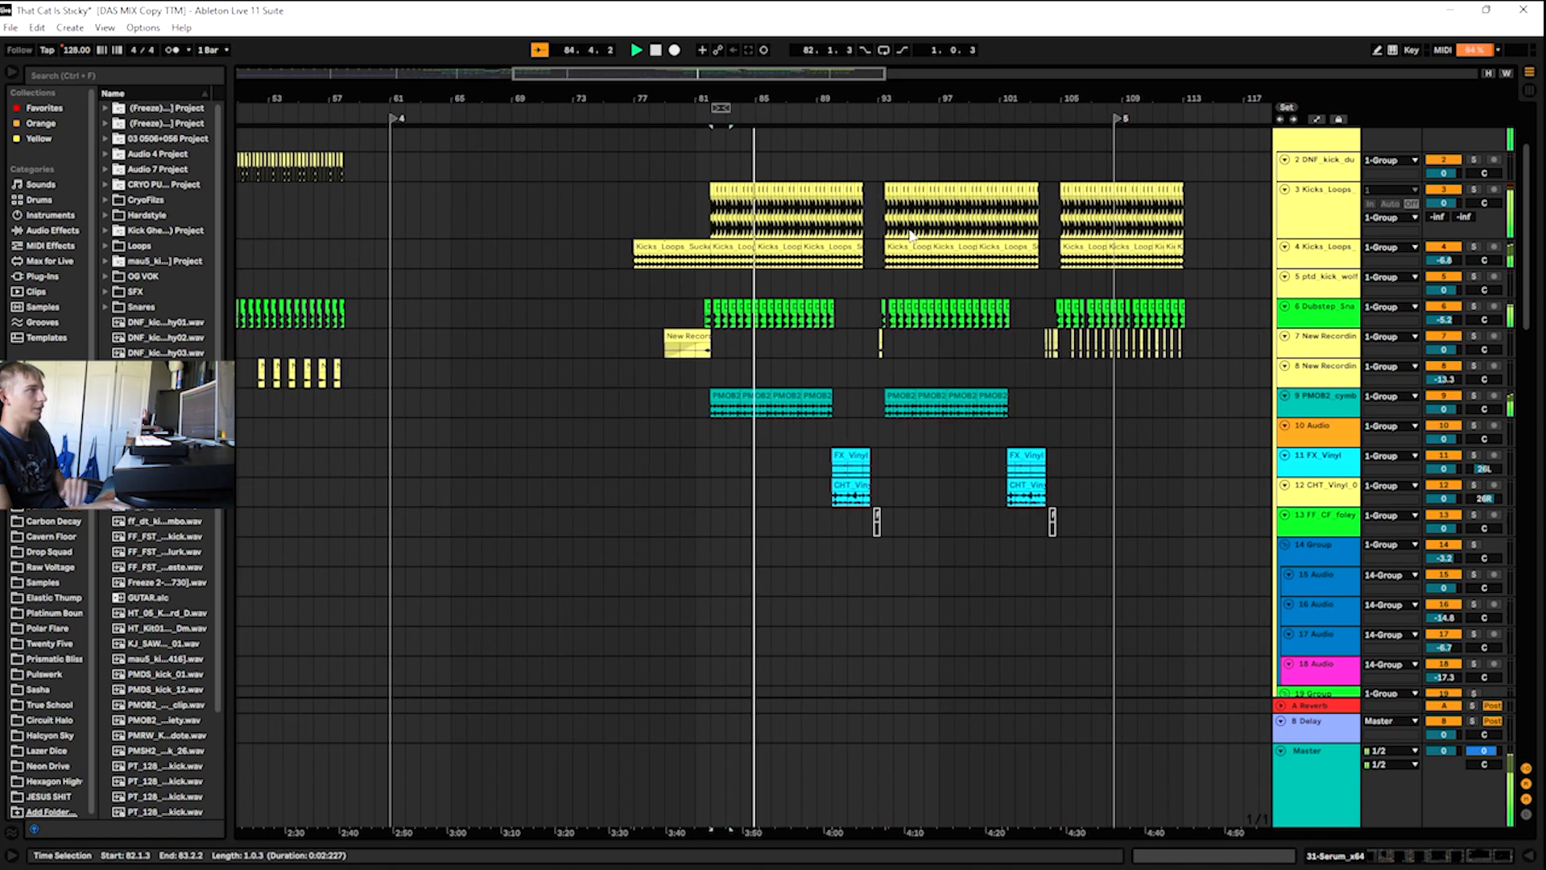
key("space")
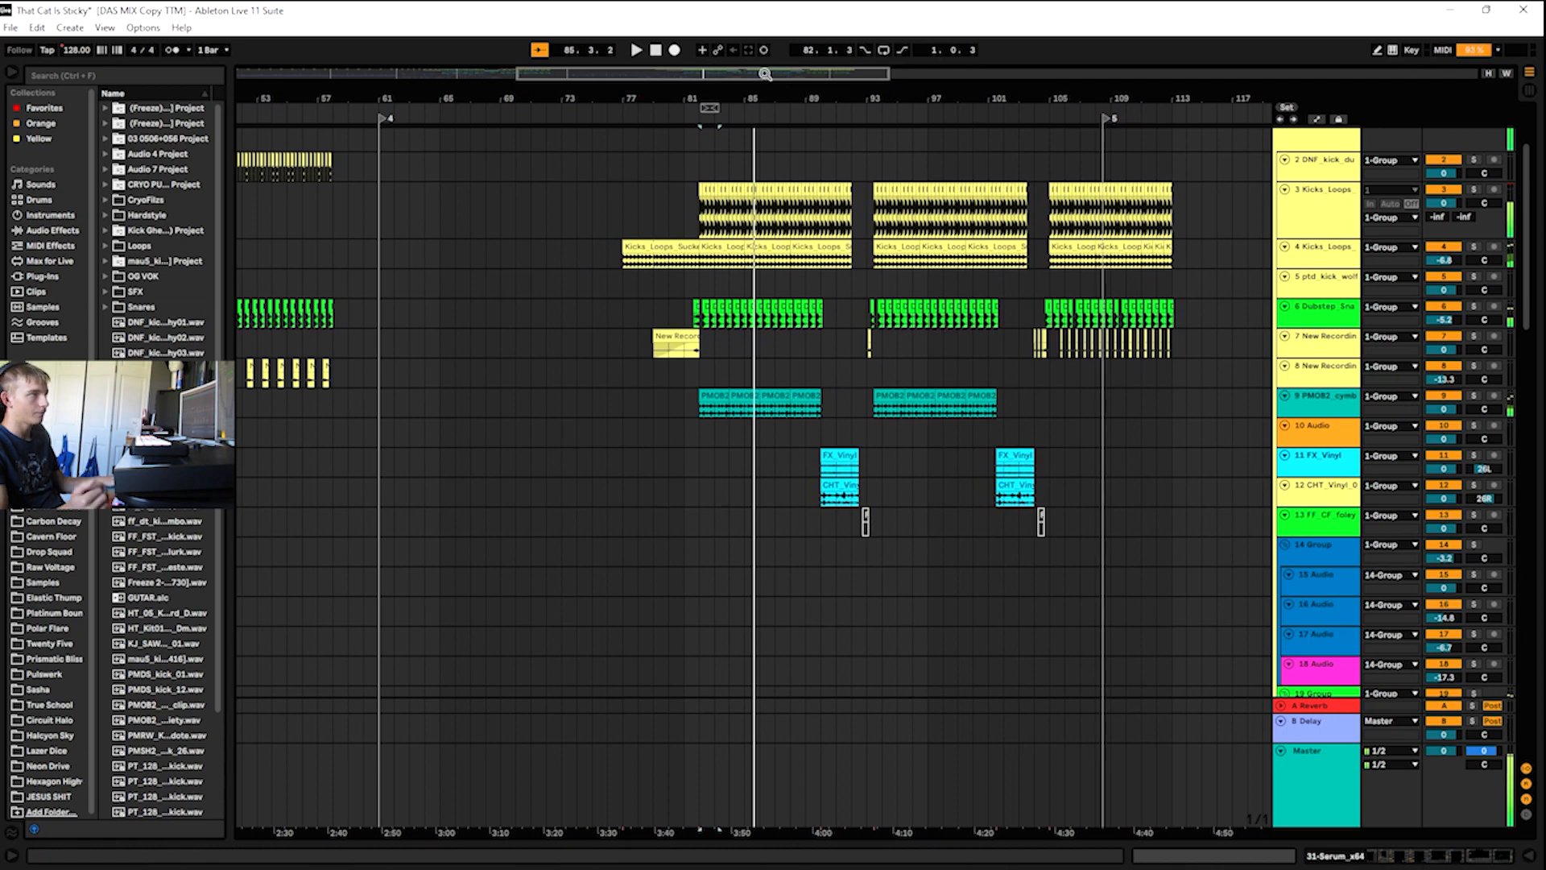
left_click_drag(763, 74, 763, 42)
left_click_drag(444, 90, 517, 92)
left_click(549, 120)
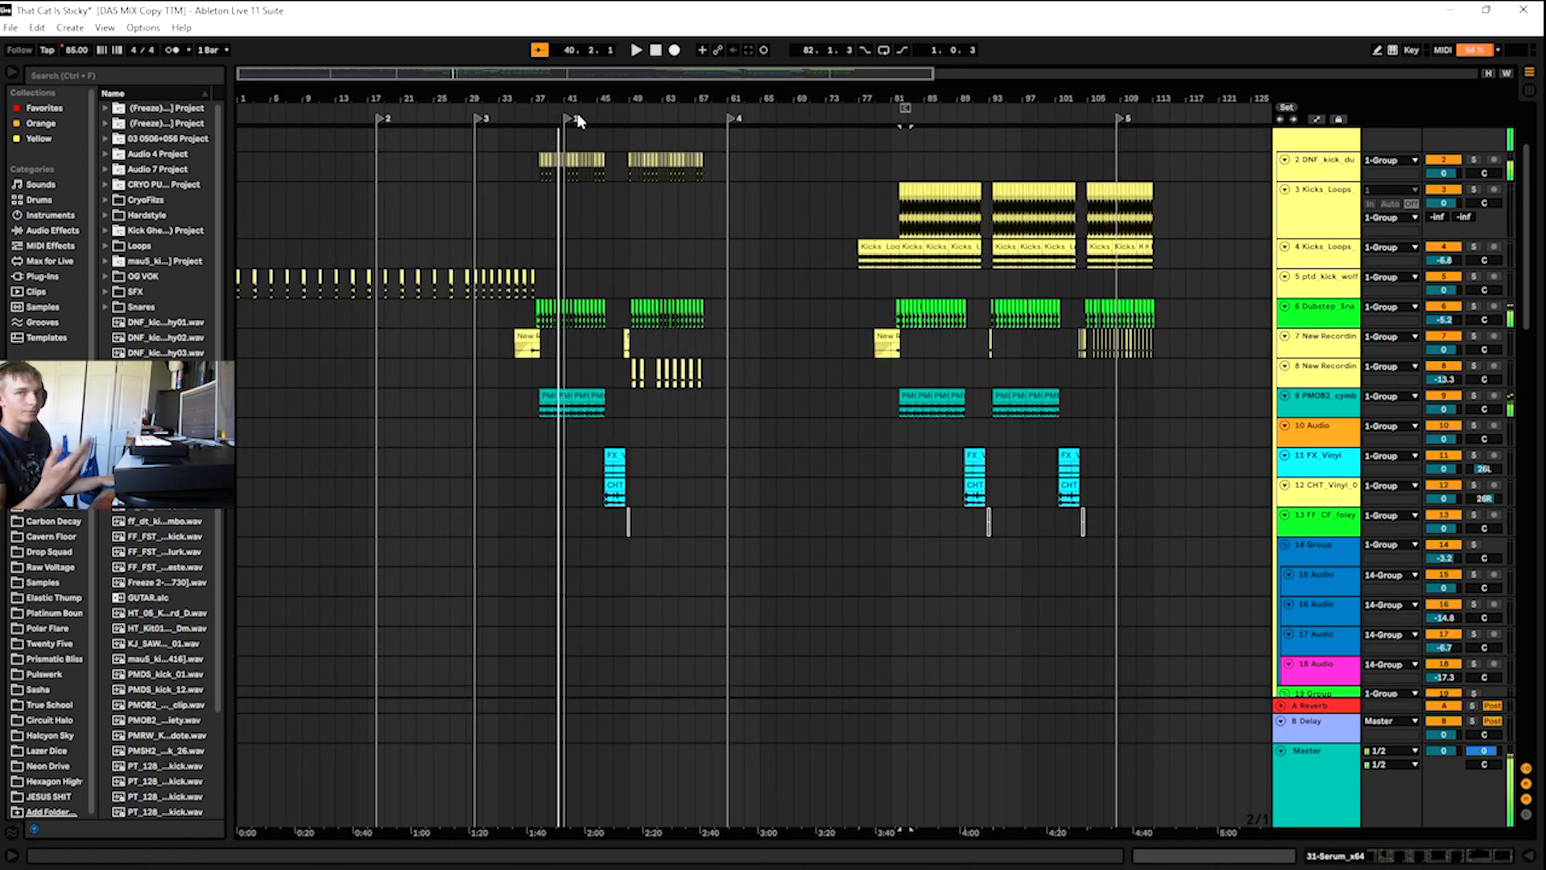
- Play the closing section from about bar 103 to bar 113, and review the whole arrangement down to Serum and Reaktor tracks 26 to 33
left_click_drag(642, 80, 789, 79)
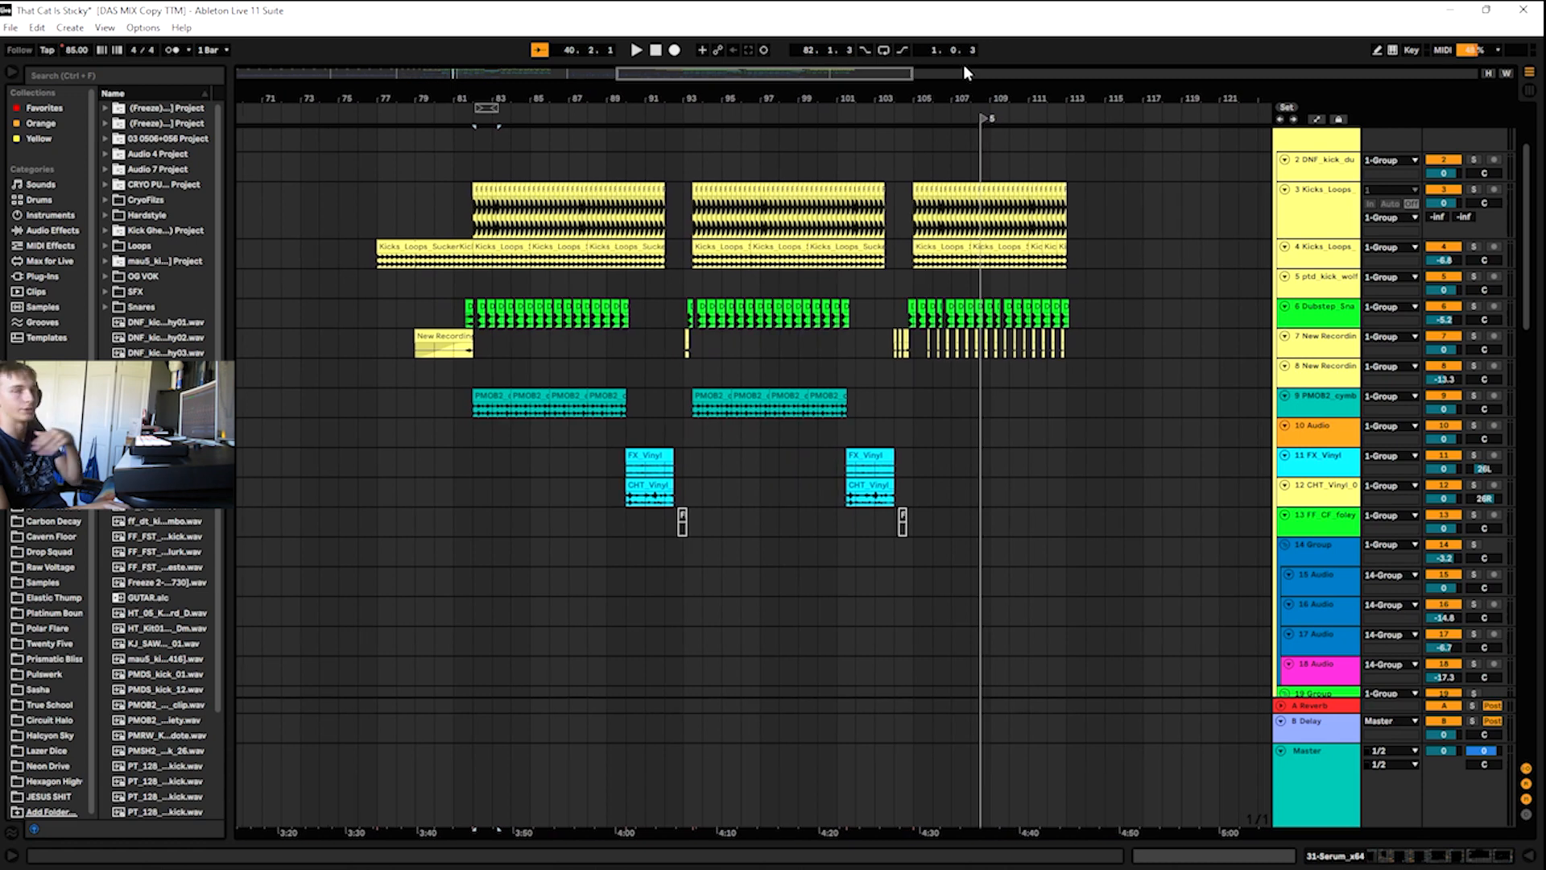
left_click(893, 111)
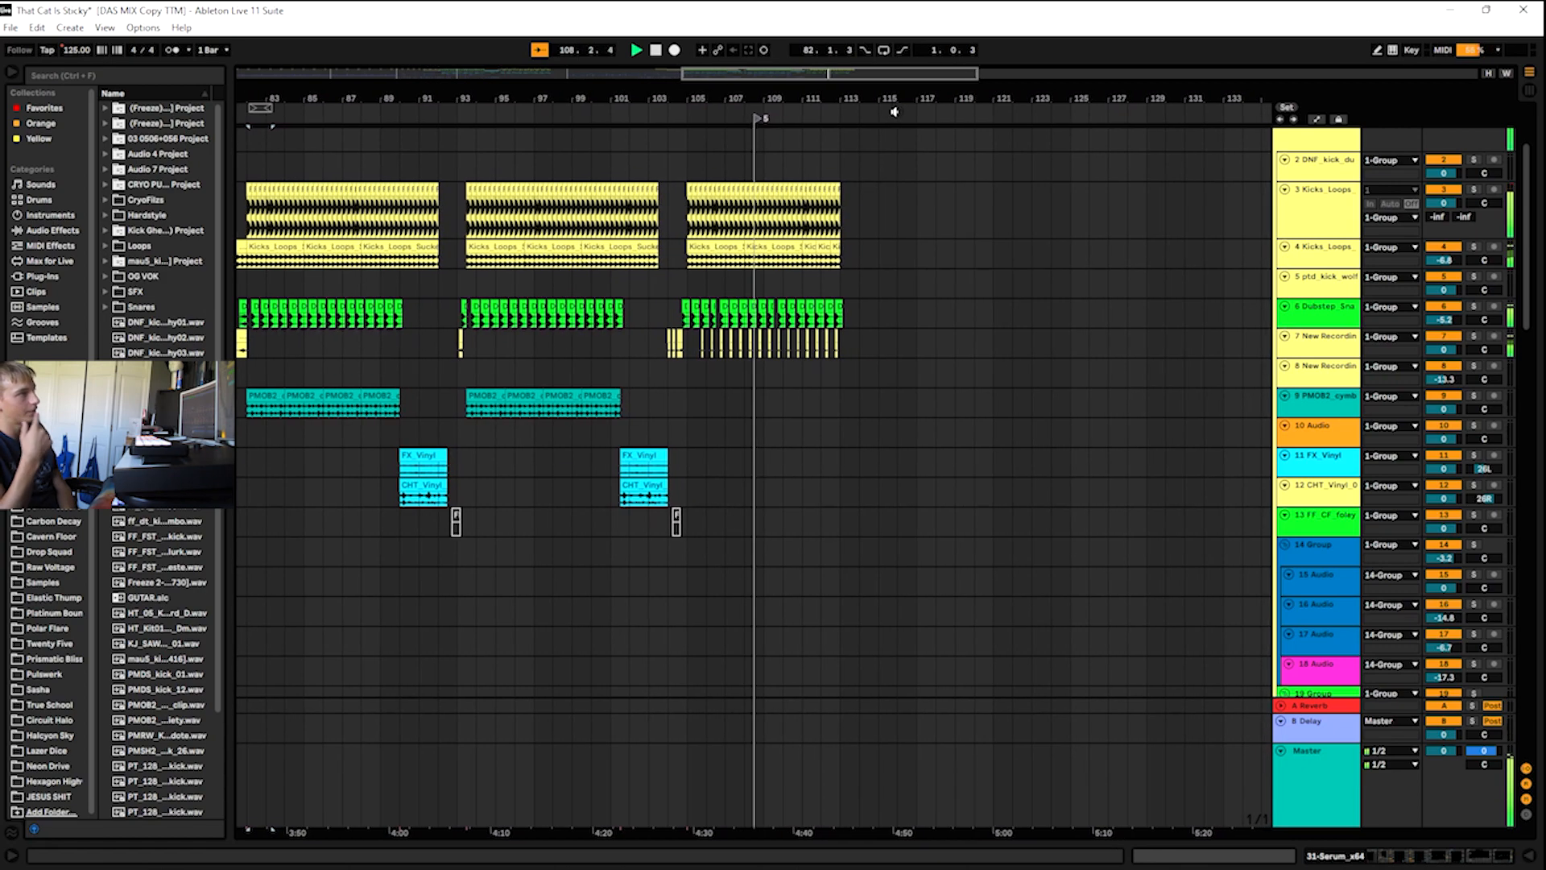
left_click_drag(792, 94, 857, 94)
left_click(894, 115)
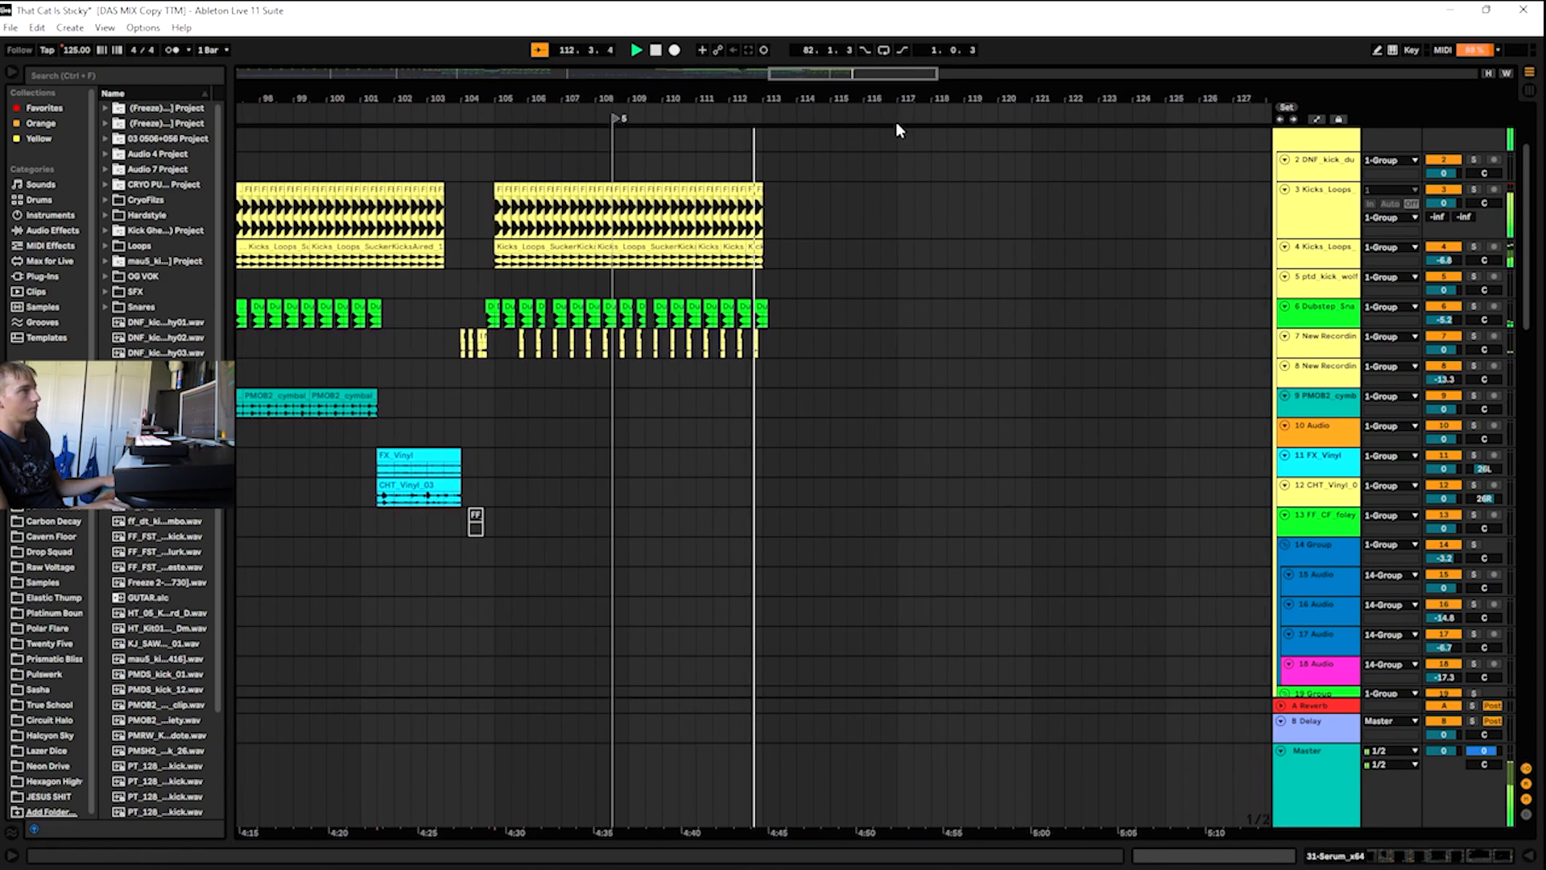
left_click_drag(879, 83, 949, 77)
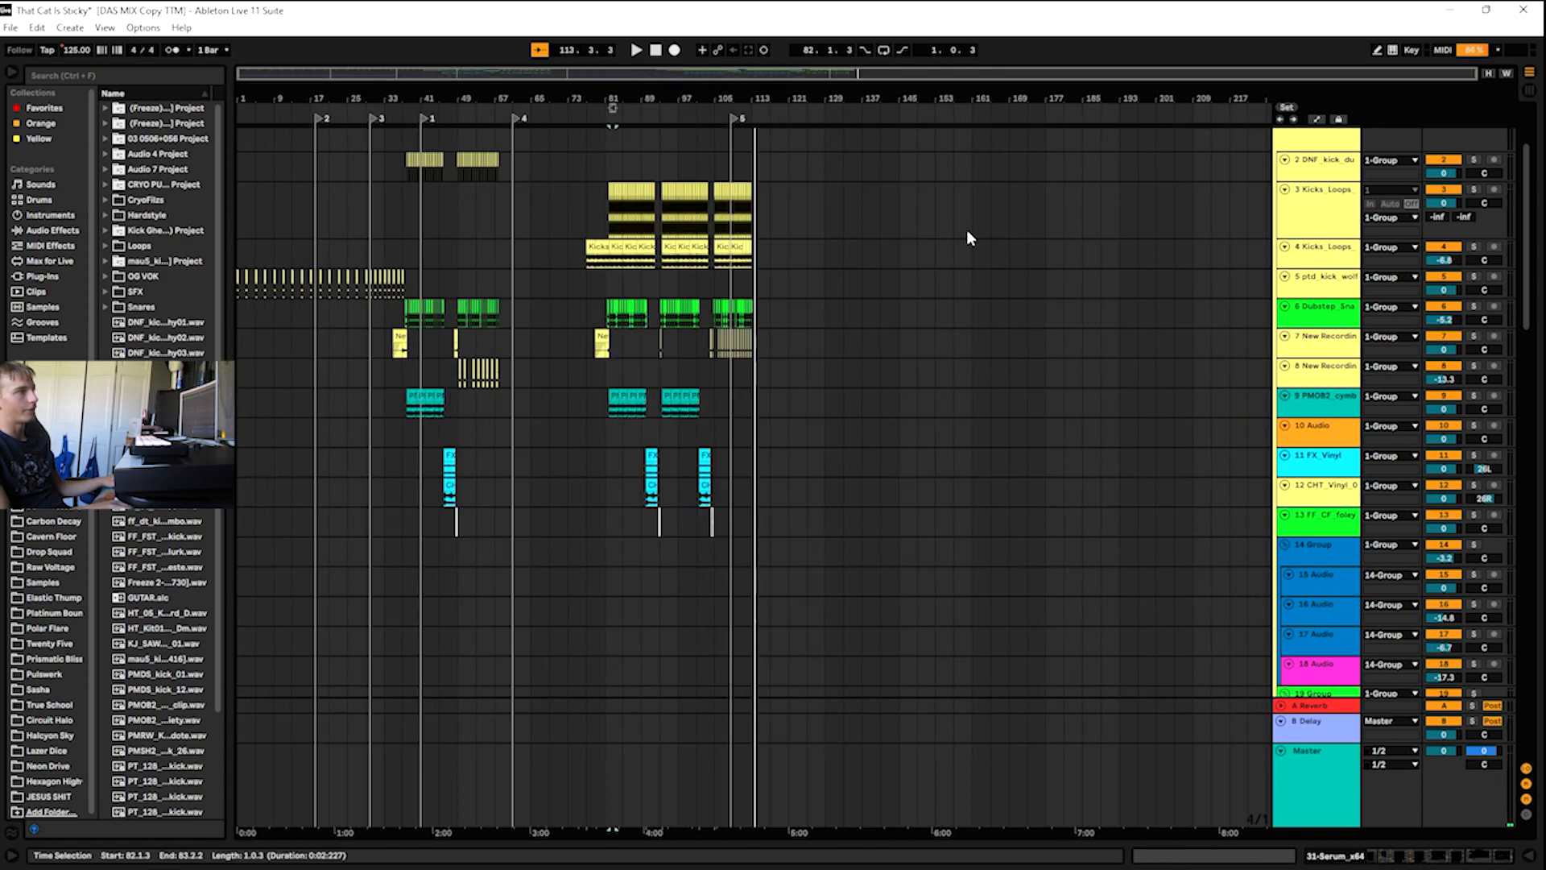
scroll(911, 362, "down", 15)
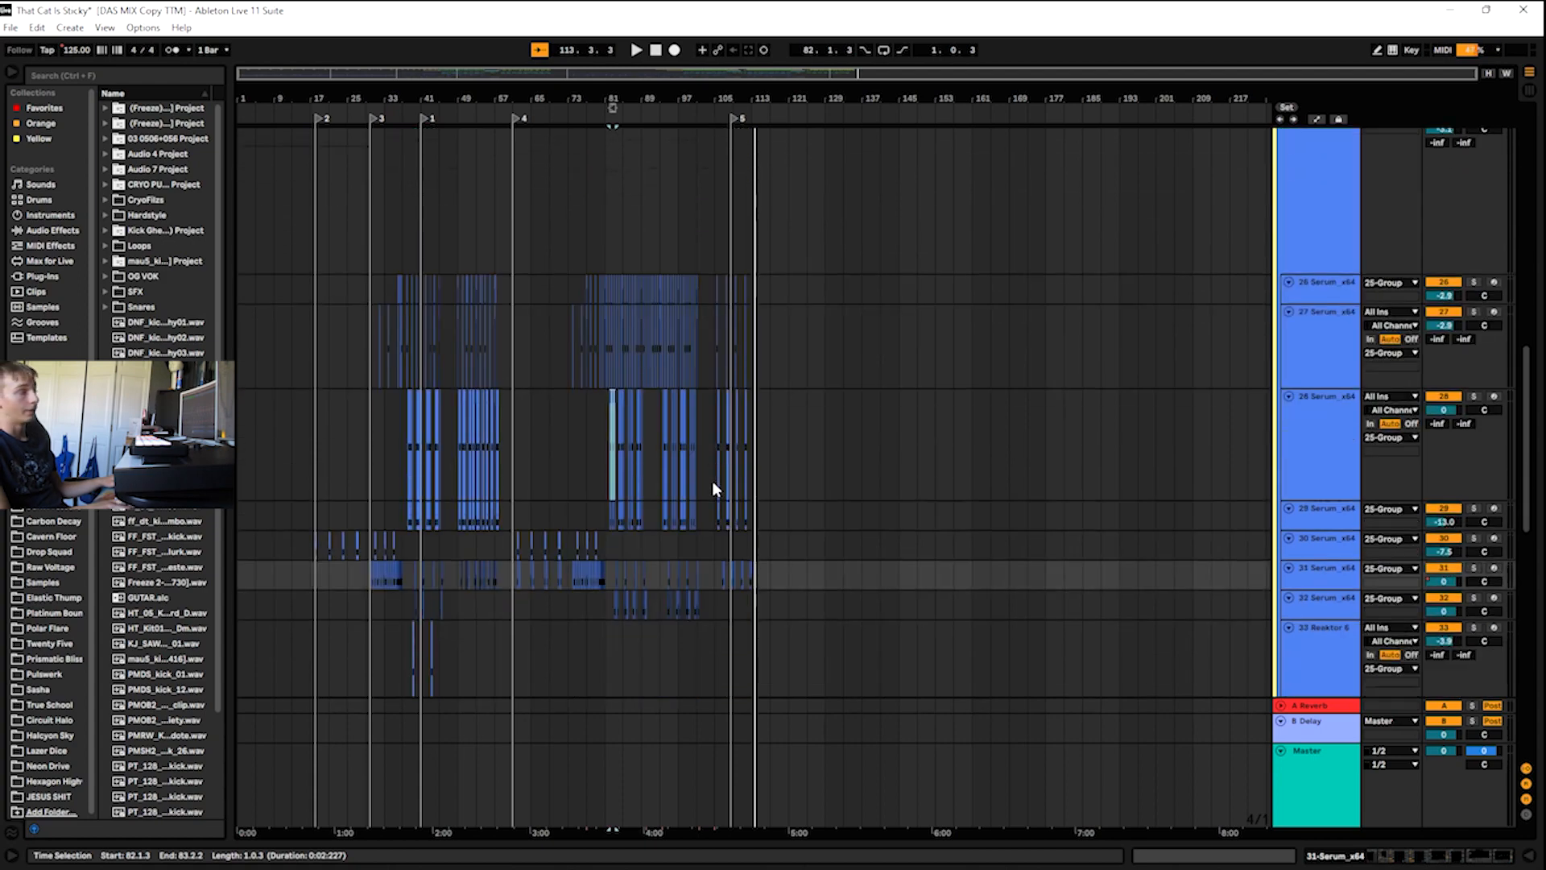
- Look over tracks 42 to 59, mark bars 113 to 129 on the Kontakt tracks 51 and 52, and play from about bar 116
scroll(709, 483, "down", 12)
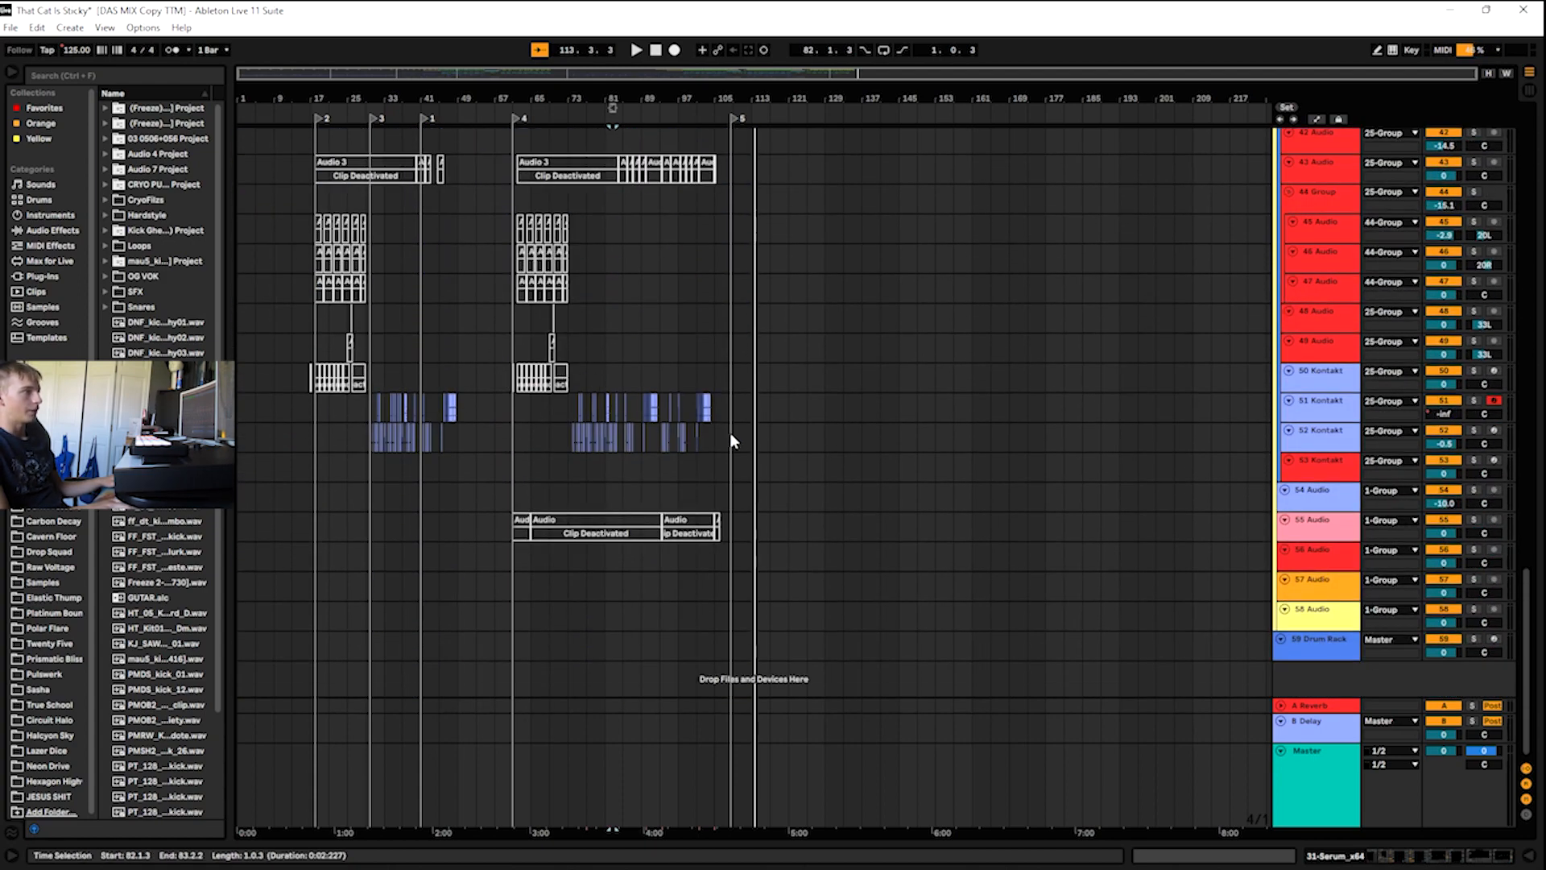
mouse_move(733, 435)
left_mouse_down()
mouse_move(780, 406)
mouse_move(818, 414)
mouse_move(753, 418)
mouse_move(753, 432)
left_mouse_up()
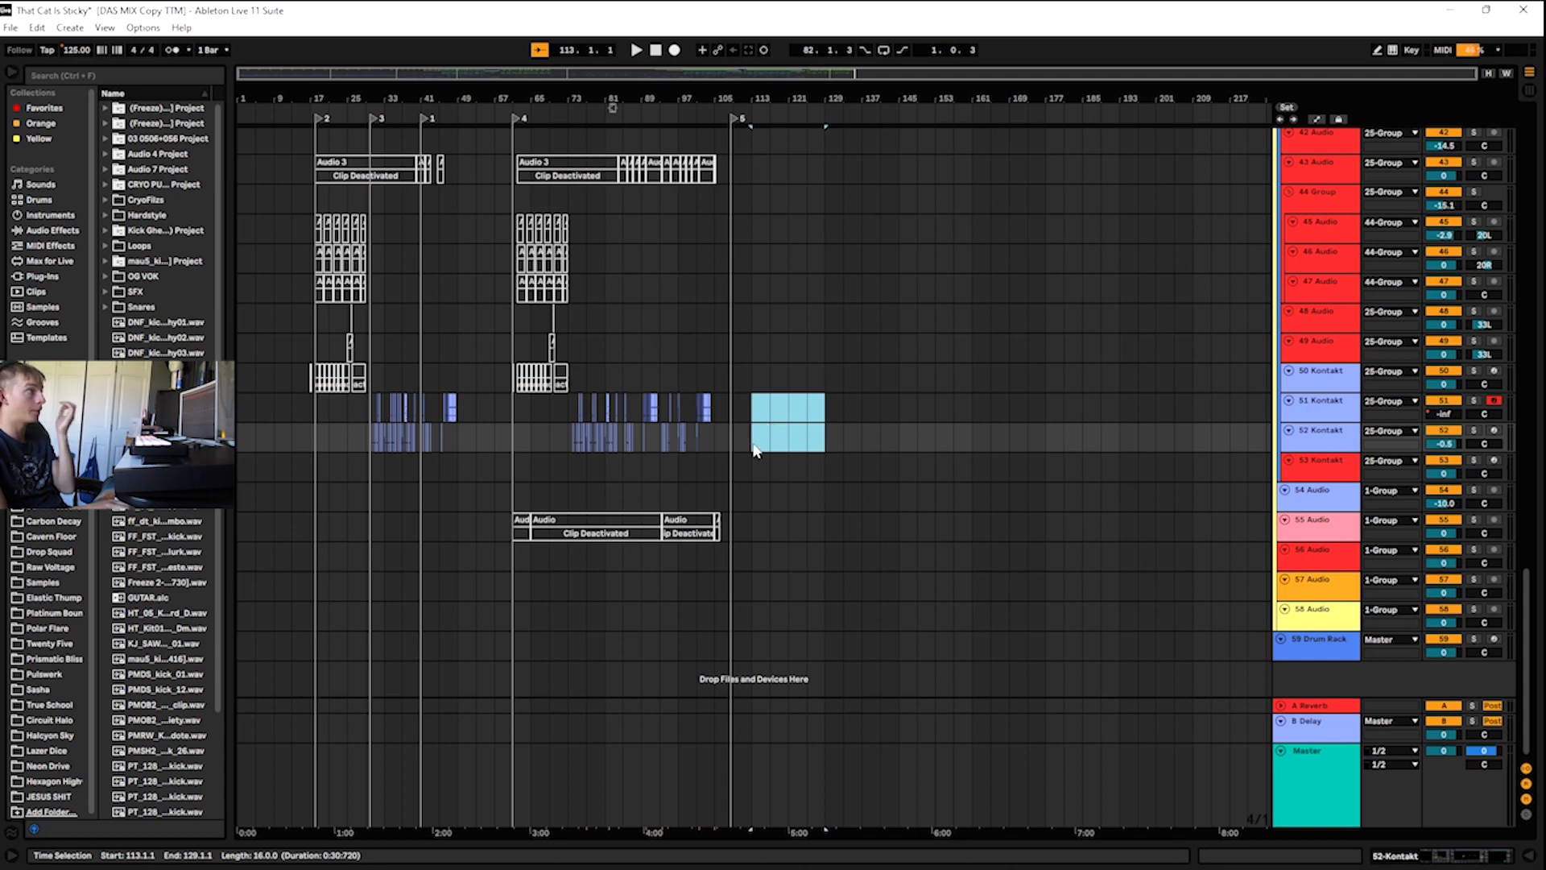
scroll(753, 442, "up", 8)
left_click(765, 114)
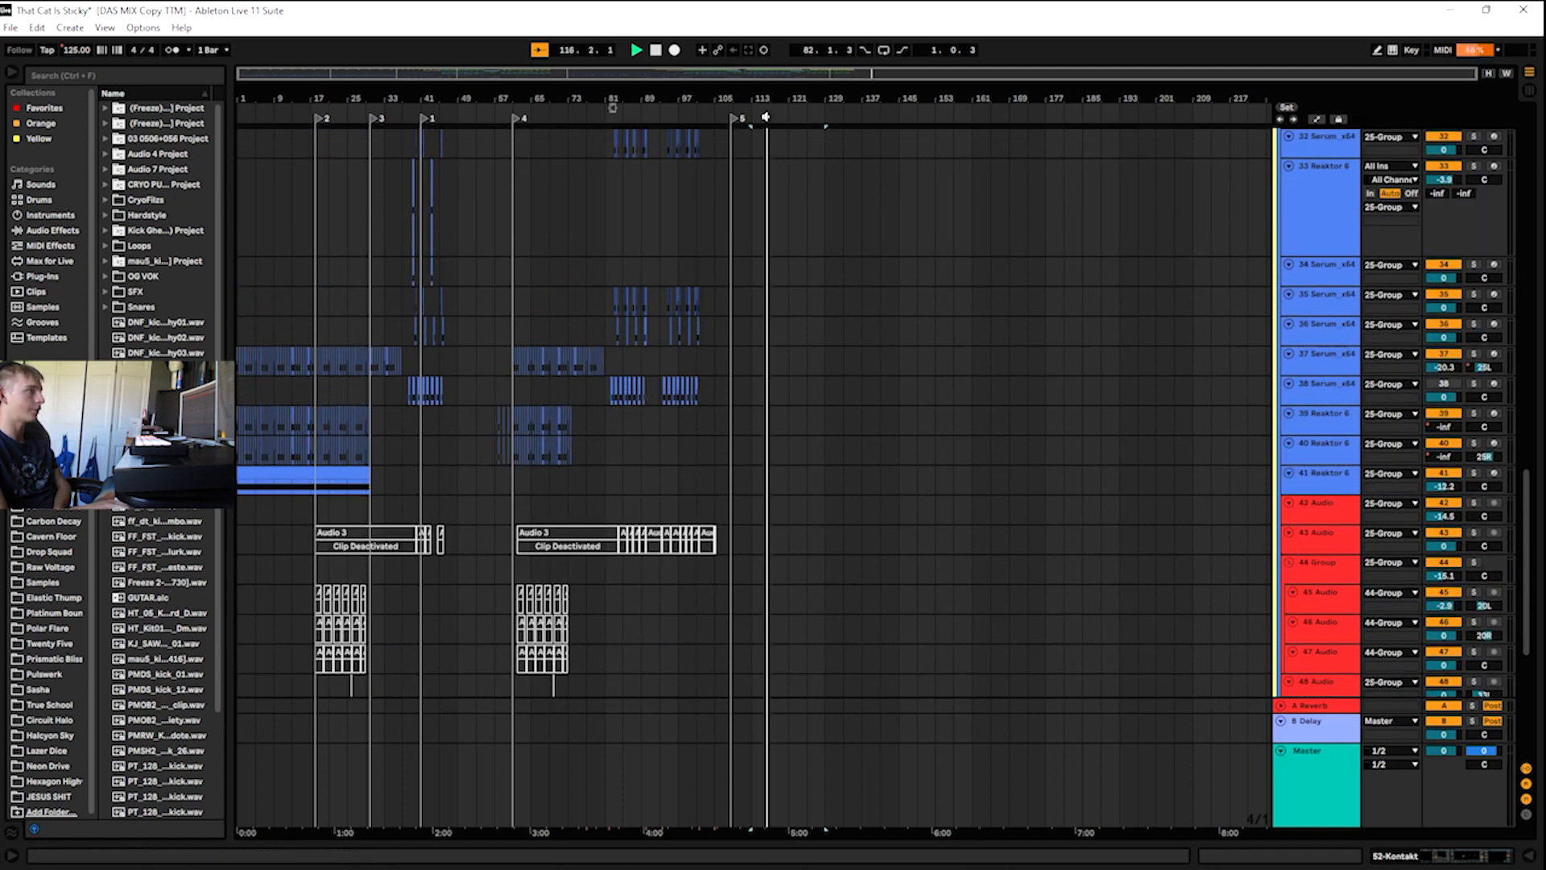
left_click_drag(764, 75, 764, 81)
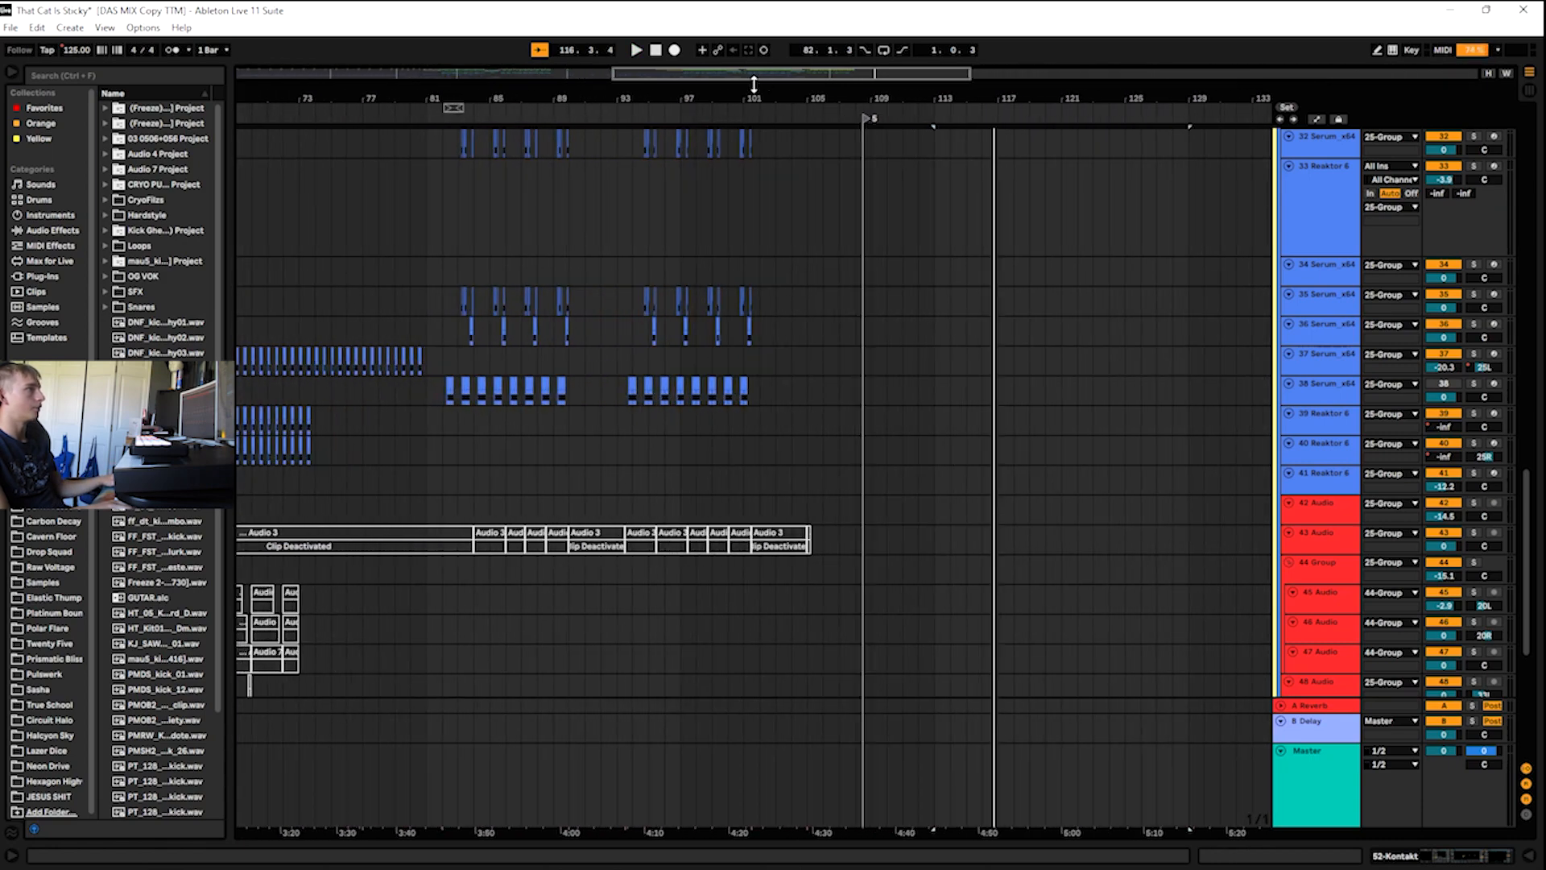
- Play short parts of the arrangement from about bar 97 and about bar 105
left_click(690, 116)
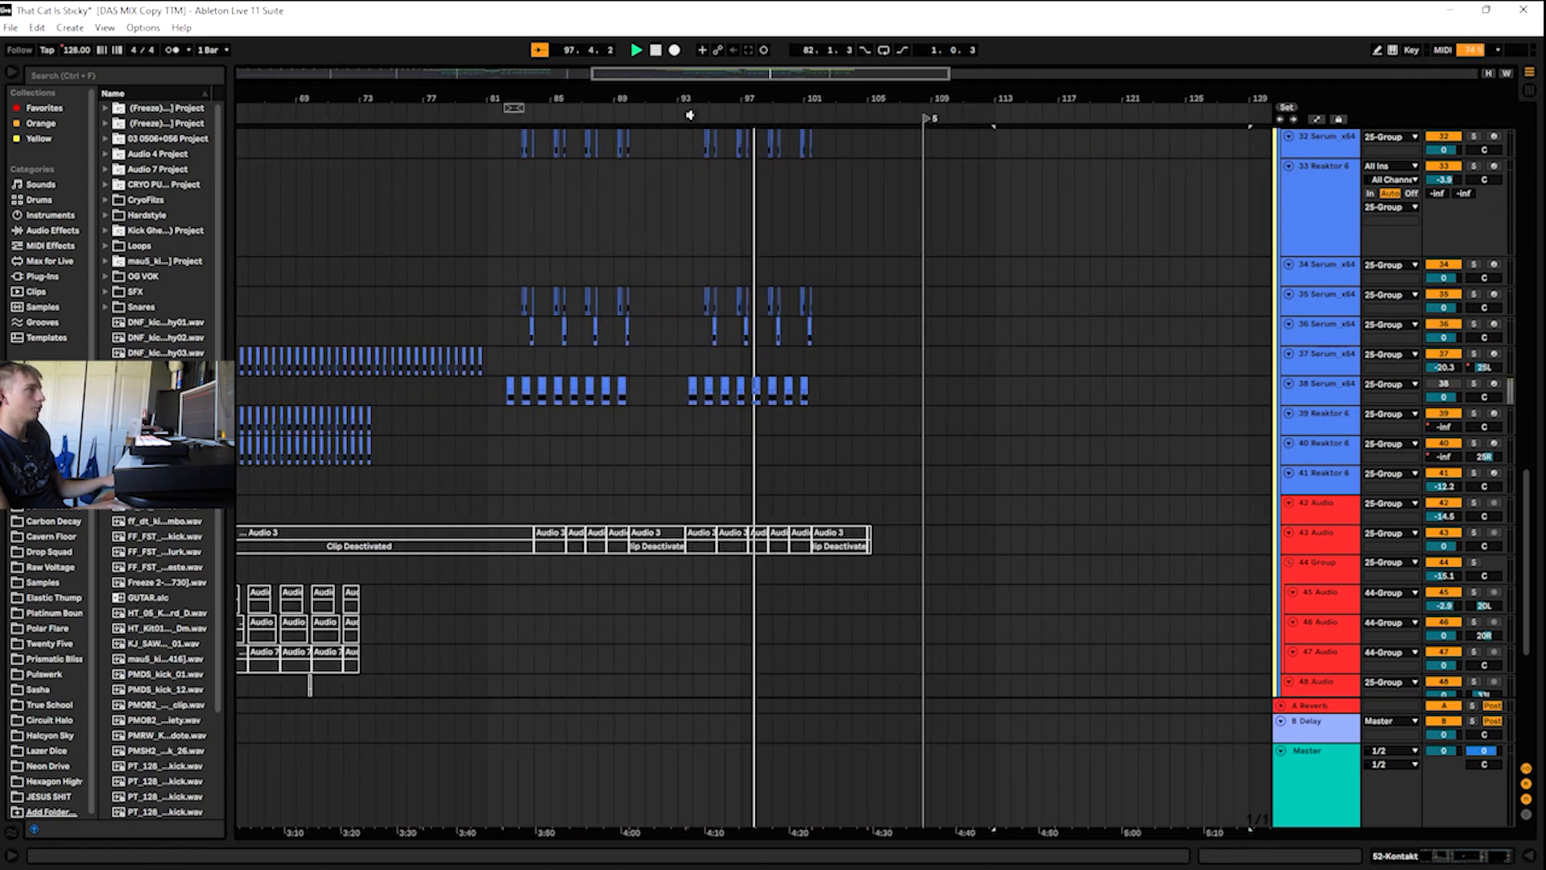
left_click(872, 113)
left_click_drag(797, 74, 756, 79)
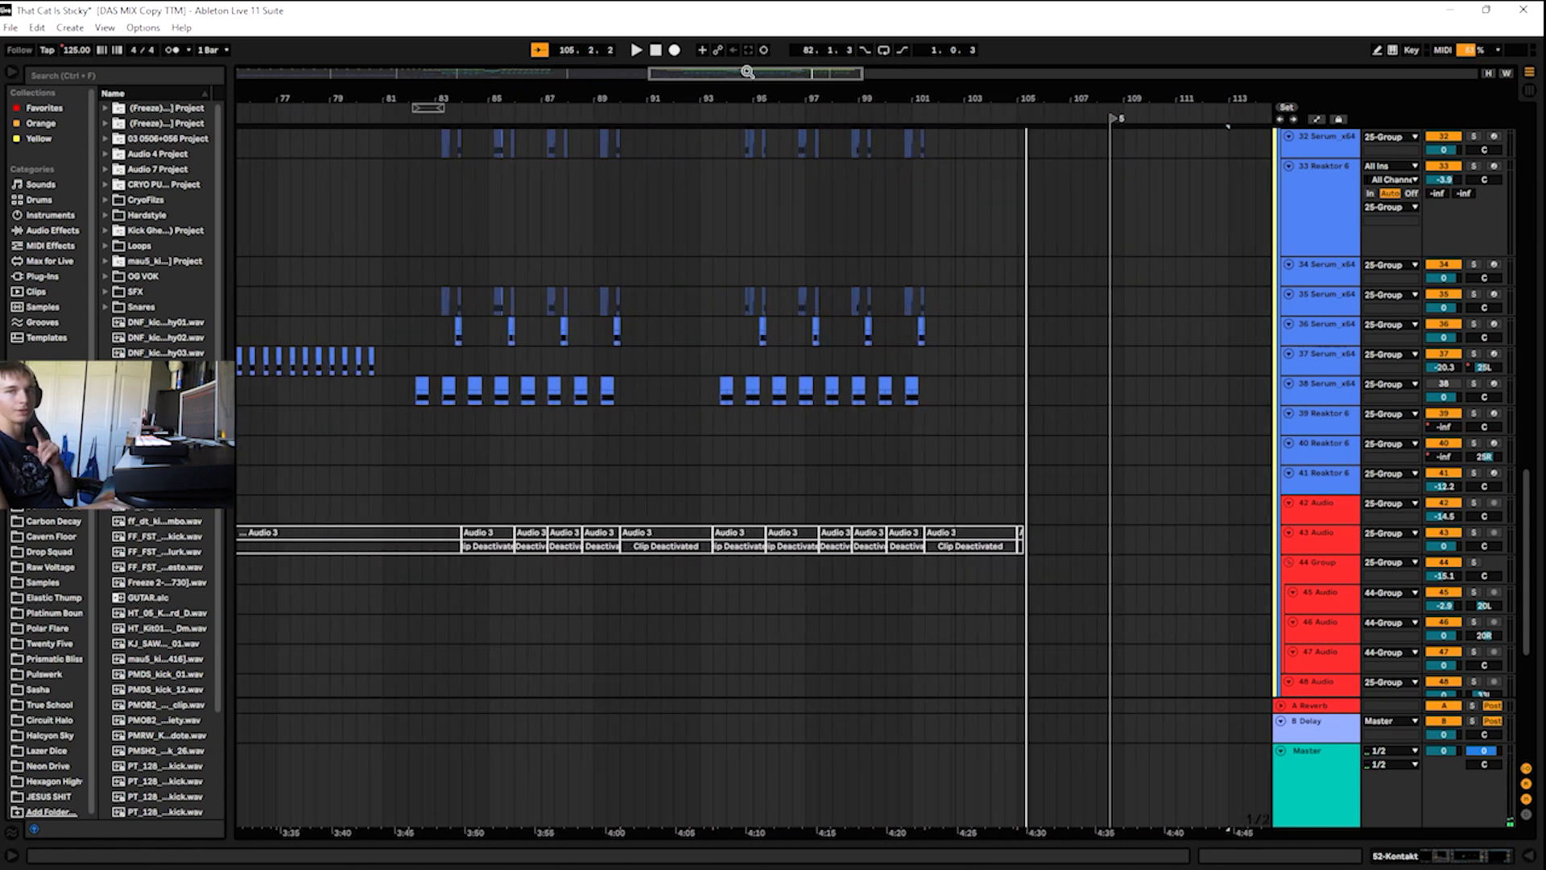
- Select bars 93 to 97 on the Reaktor track 33 and loop that range
left_click_drag(704, 227, 806, 226)
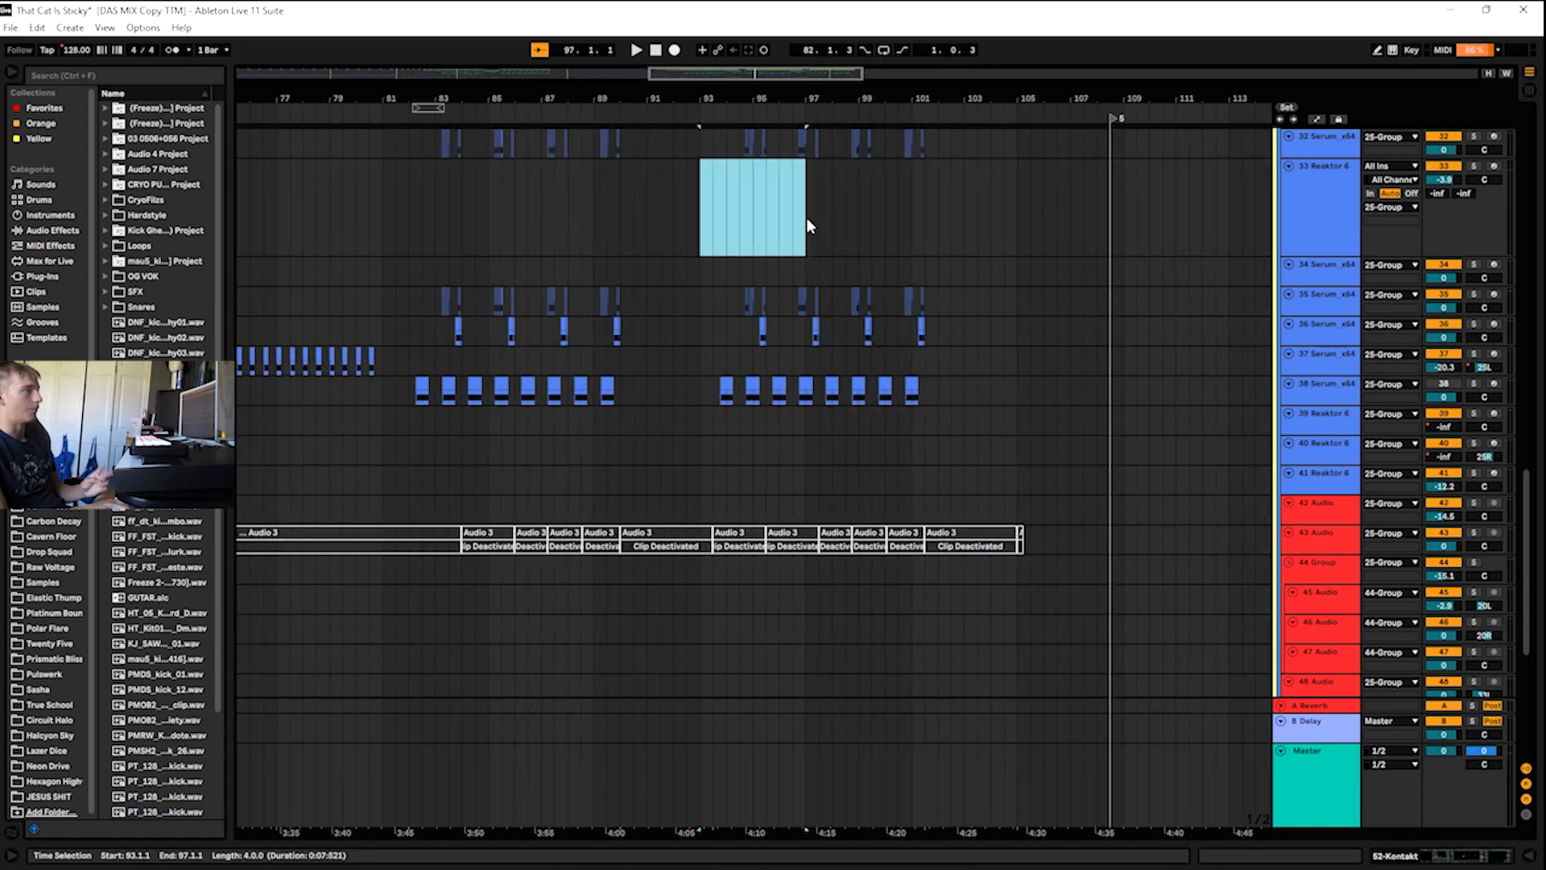
key("ctrl+l")
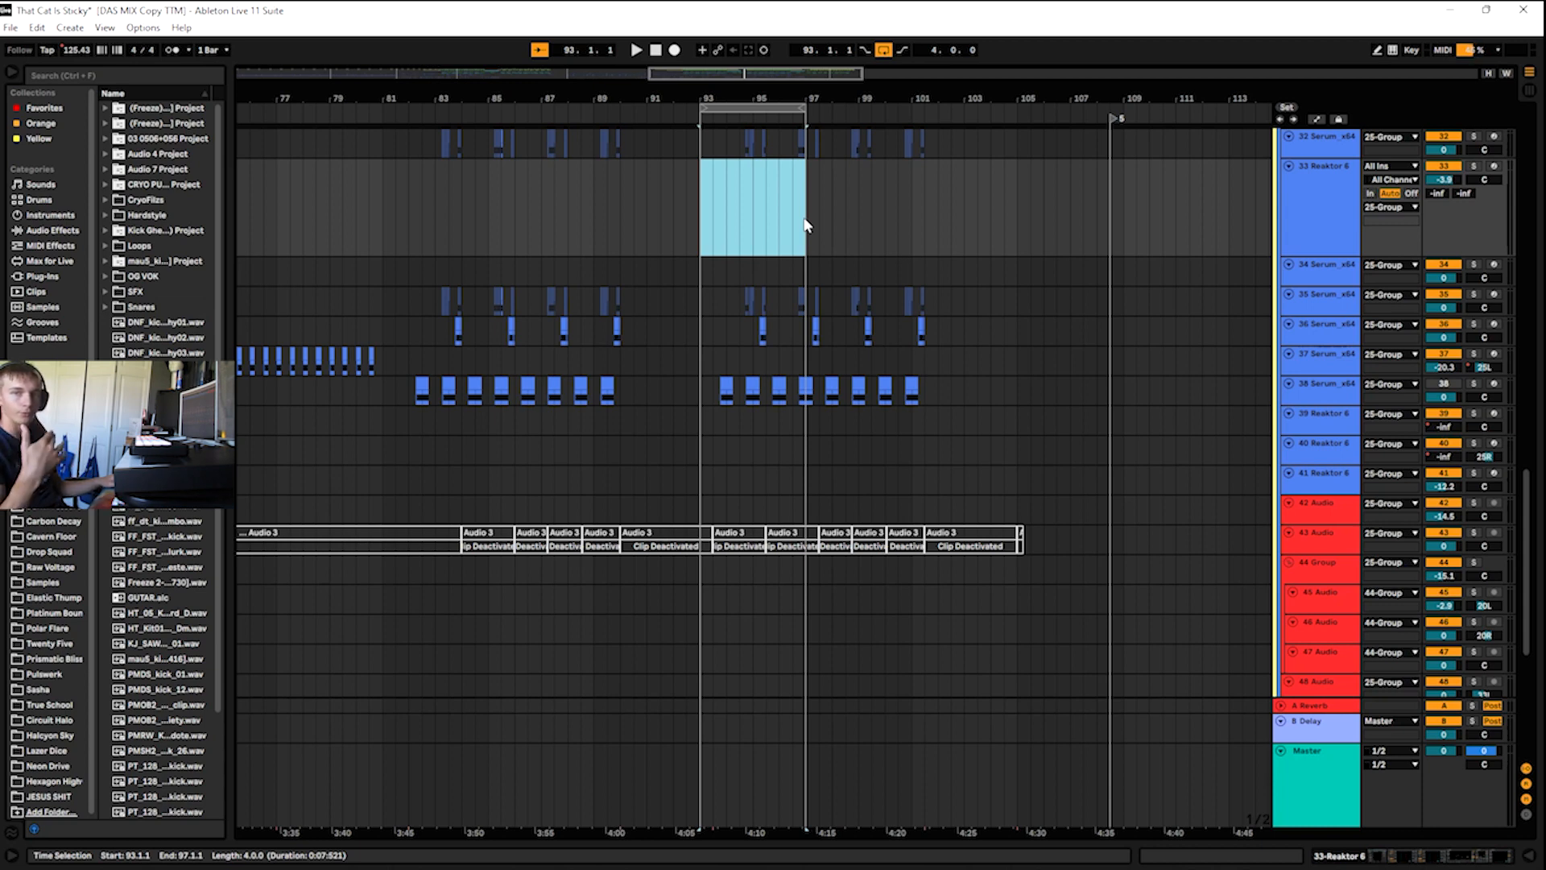
left_click_drag(739, 73, 739, 92)
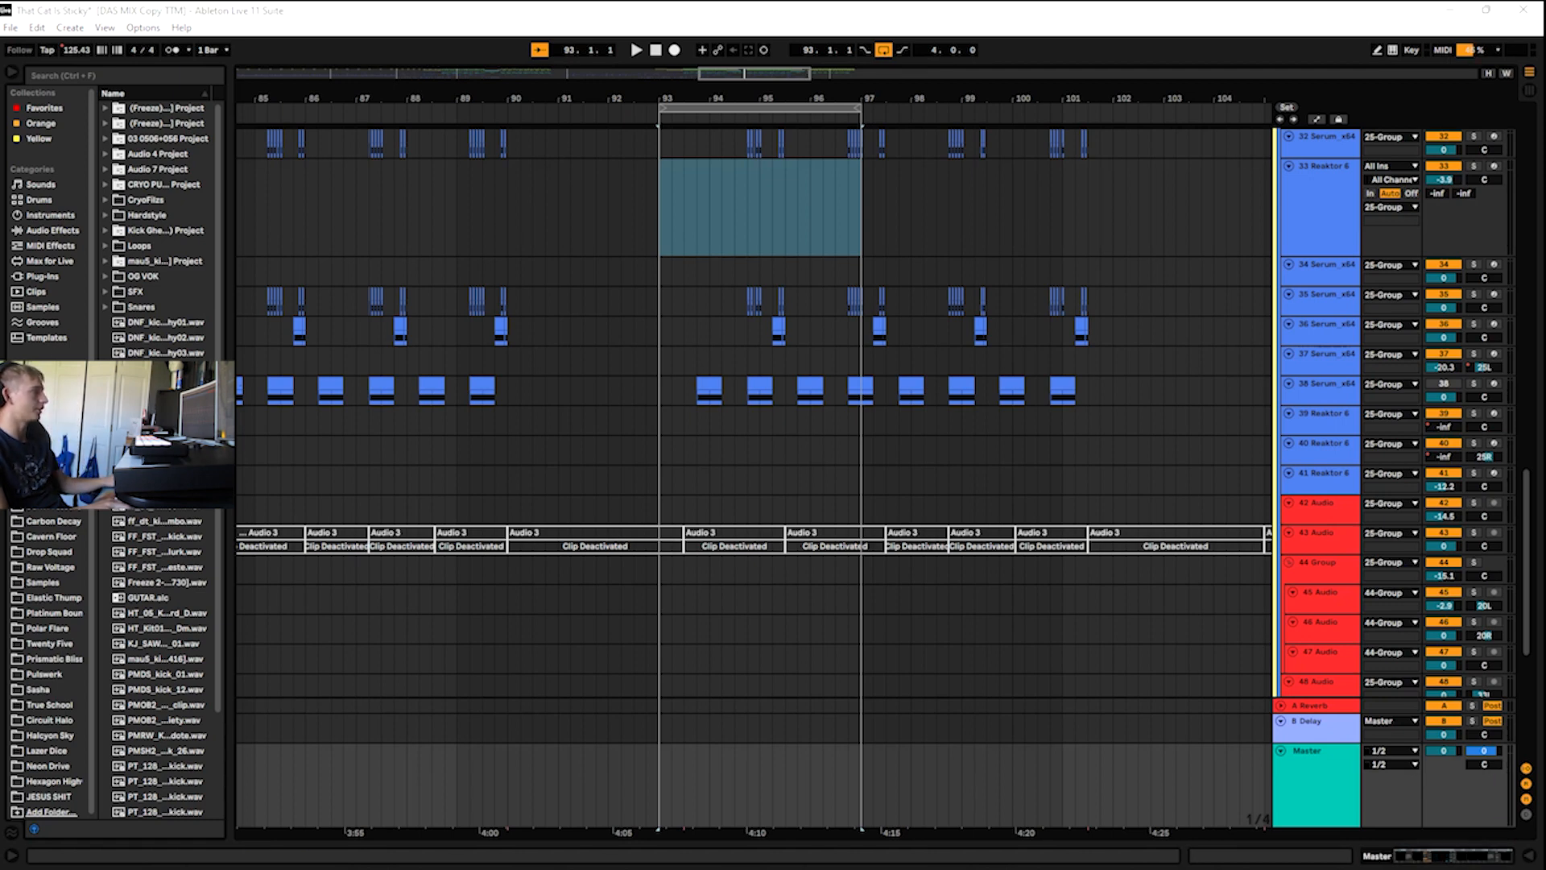
- Move the four-bar loop to start at bar 82 and play from just before it
left_click(1529, 856)
left_click(1529, 856)
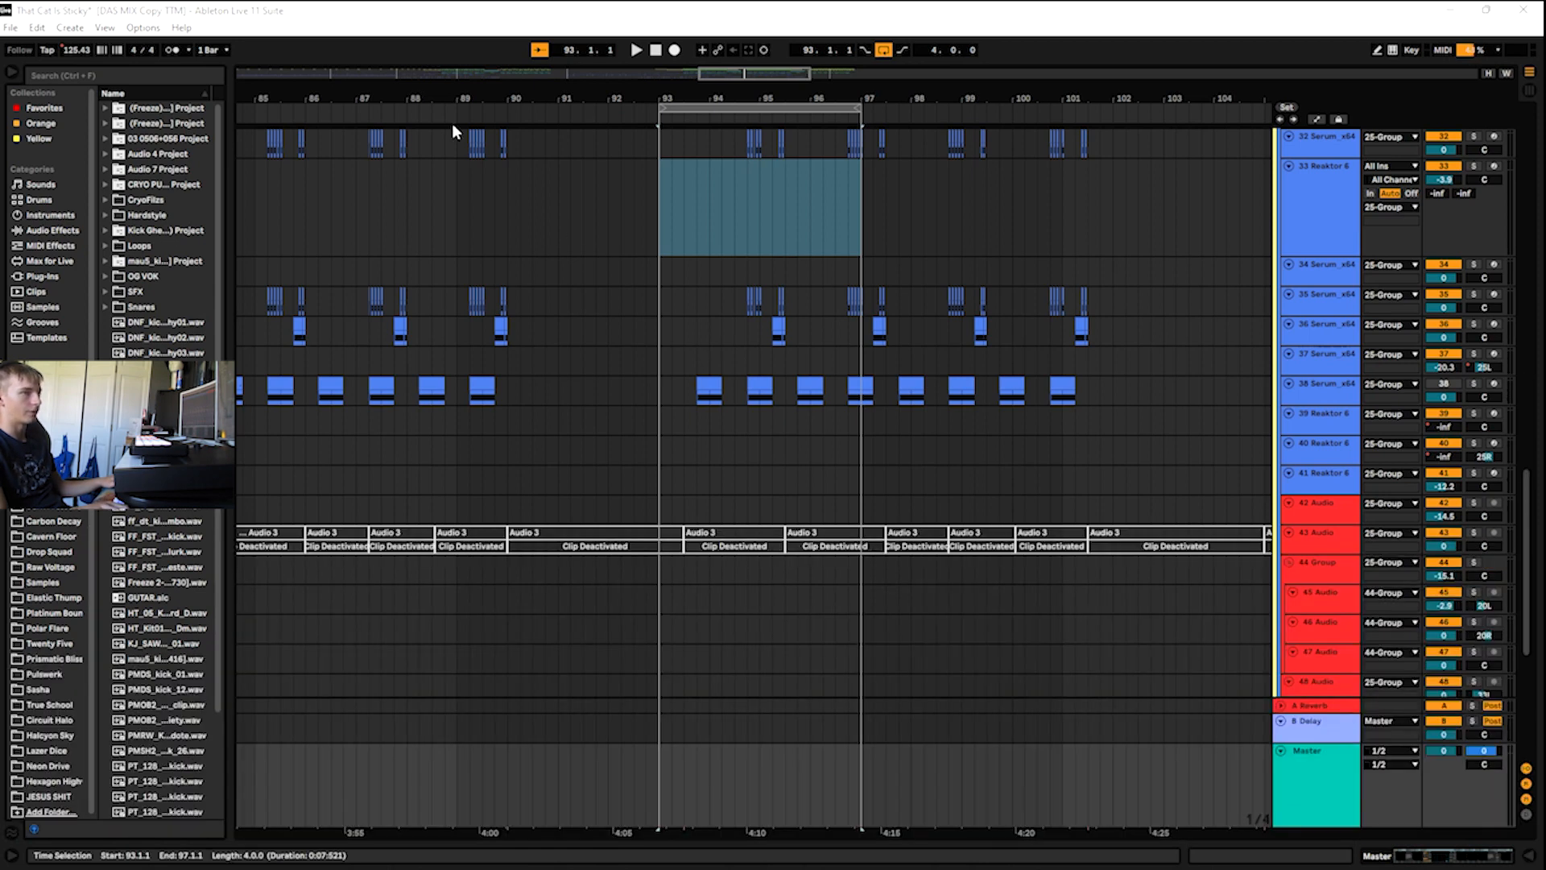
left_click_drag(729, 97, 344, 105)
left_click(237, 118)
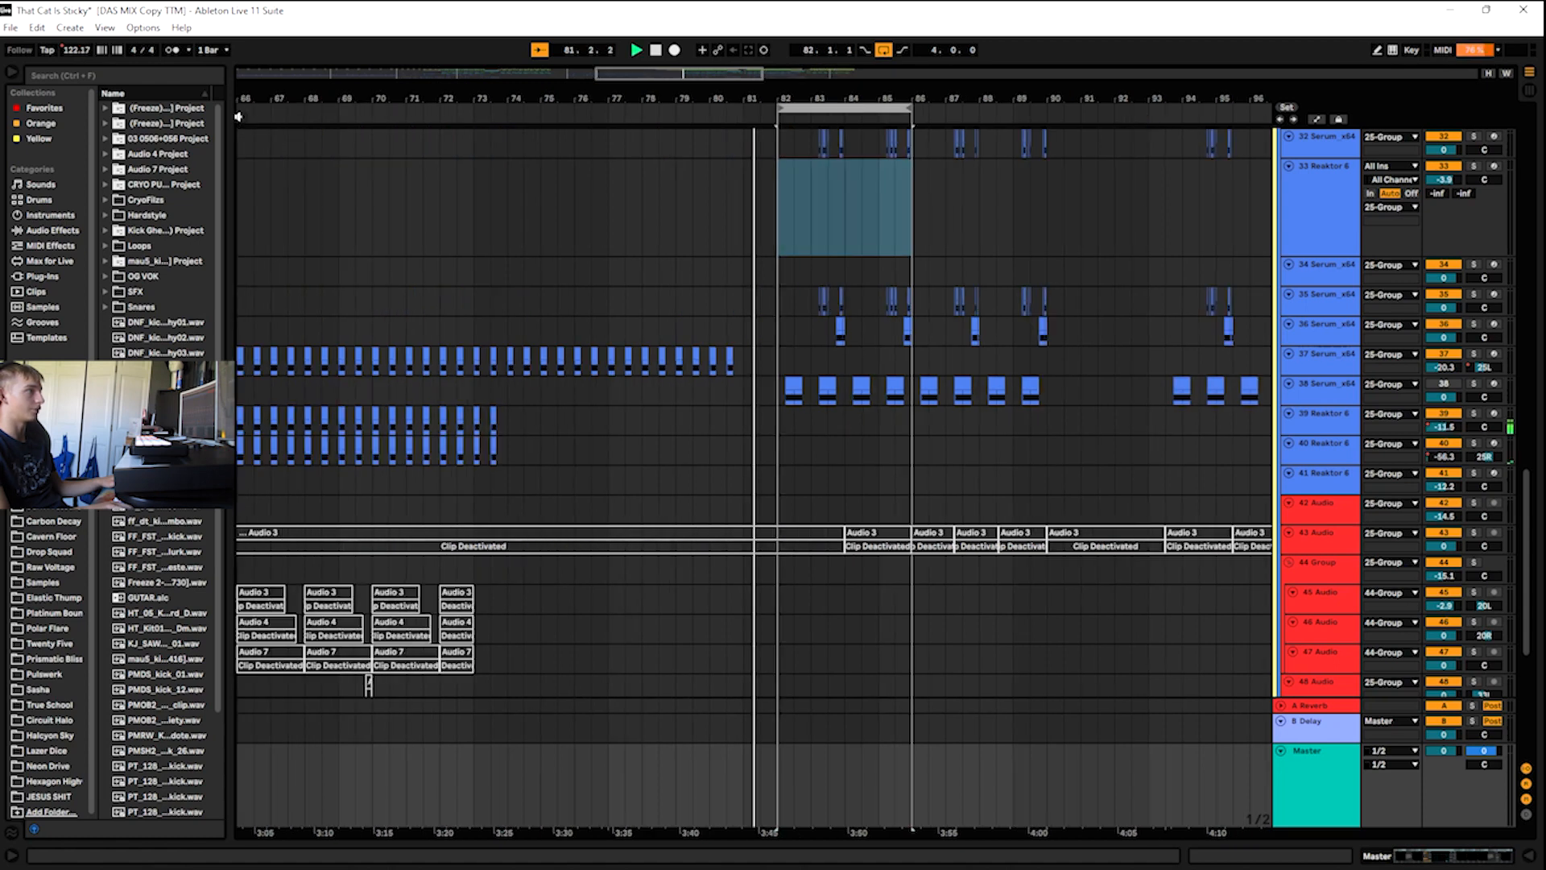
- Show the Master track's device chain and check the looped drop's loudness in Youlean Loudness Meter 2
left_click(1402, 856)
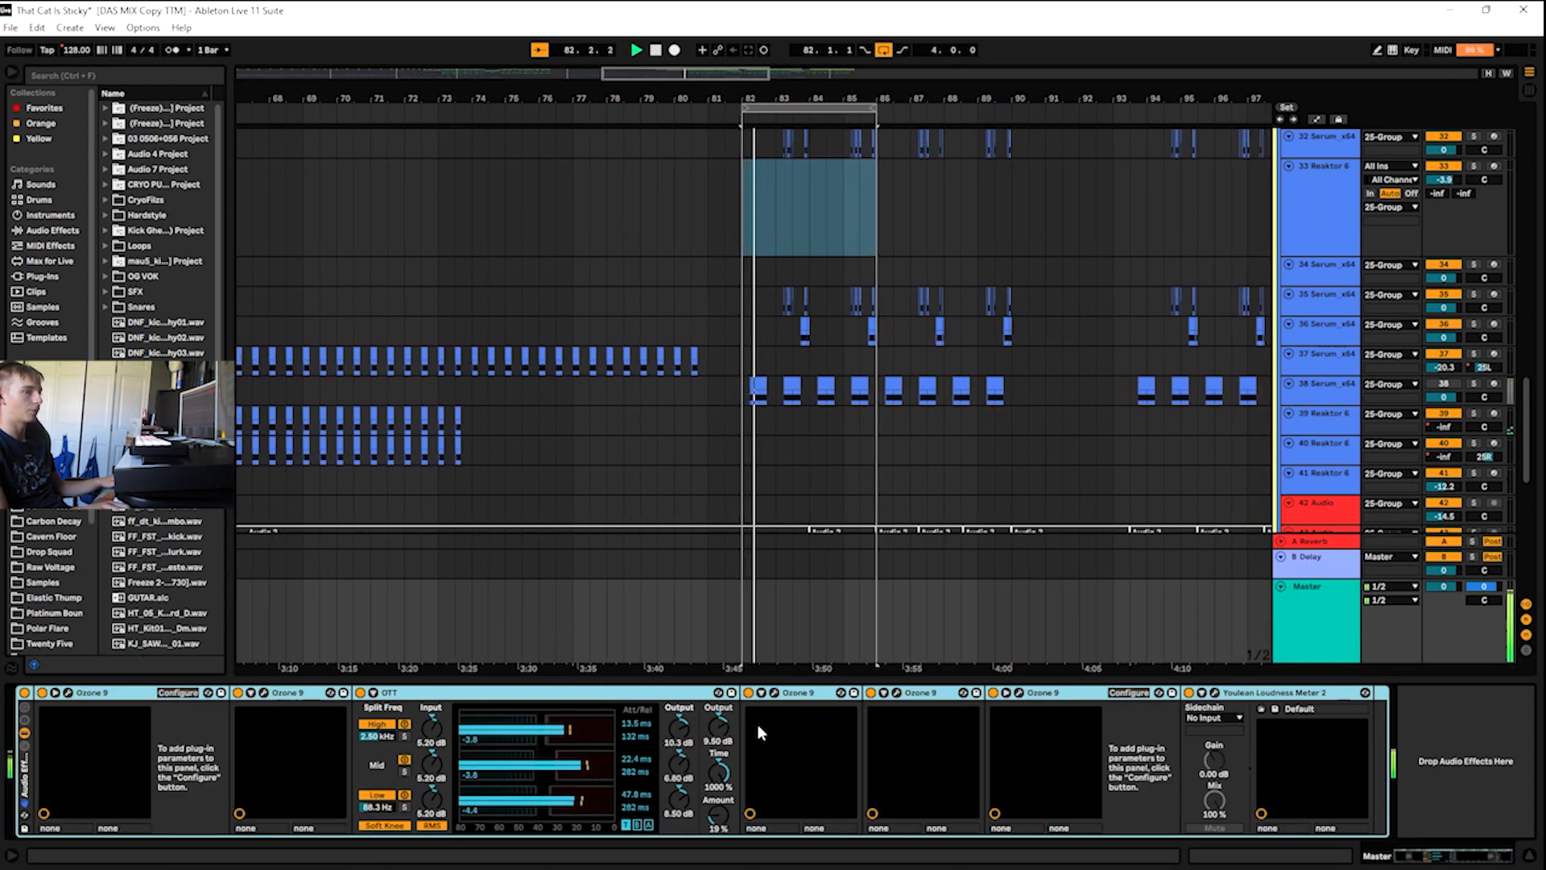
left_click(1216, 692)
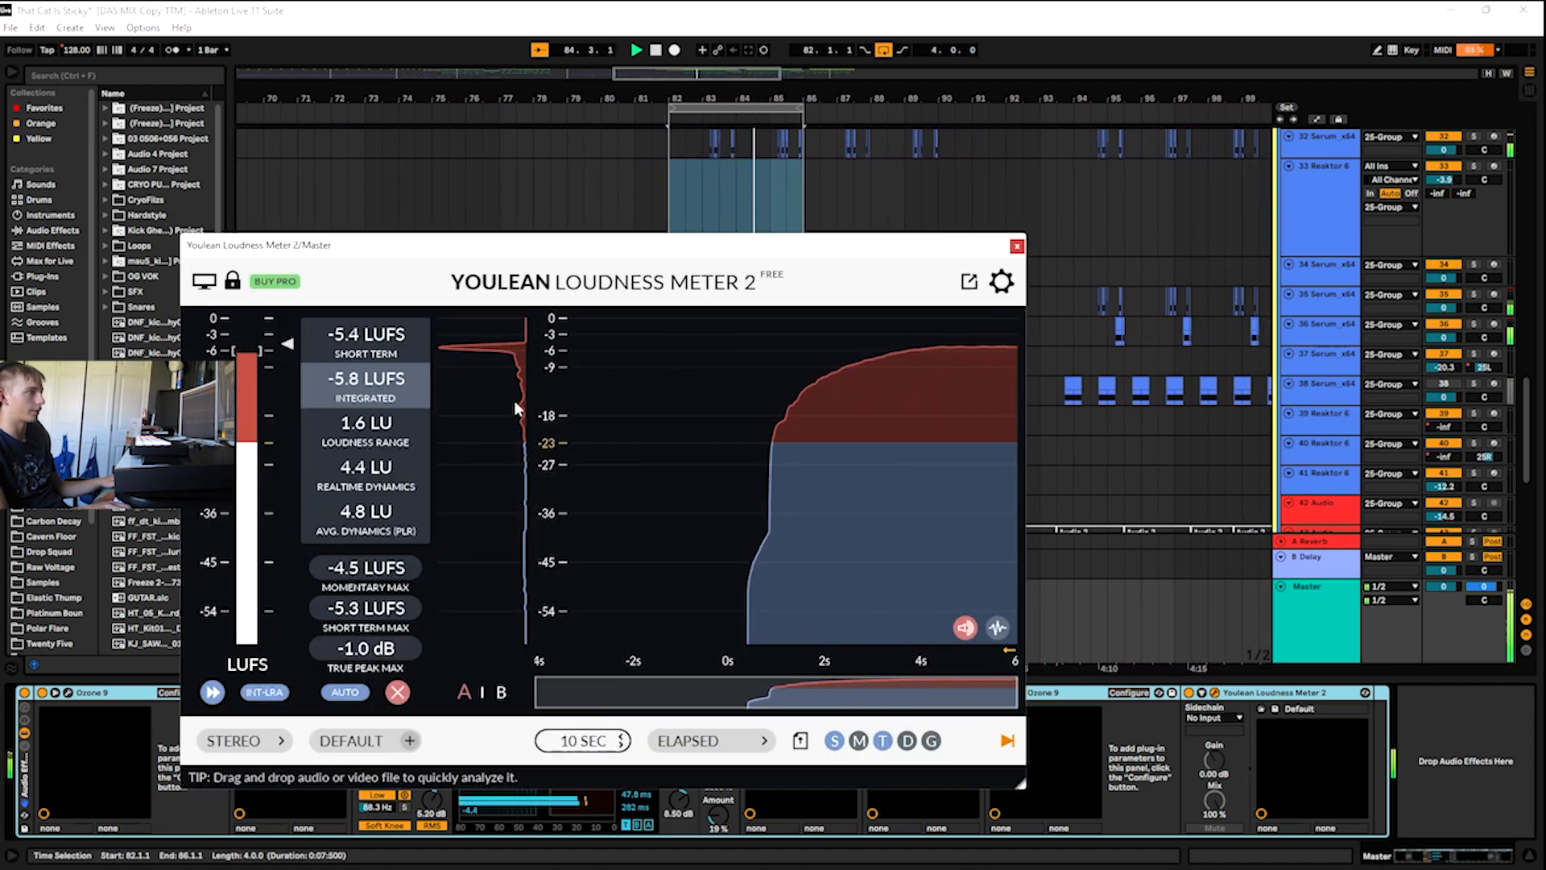
left_click(1017, 245)
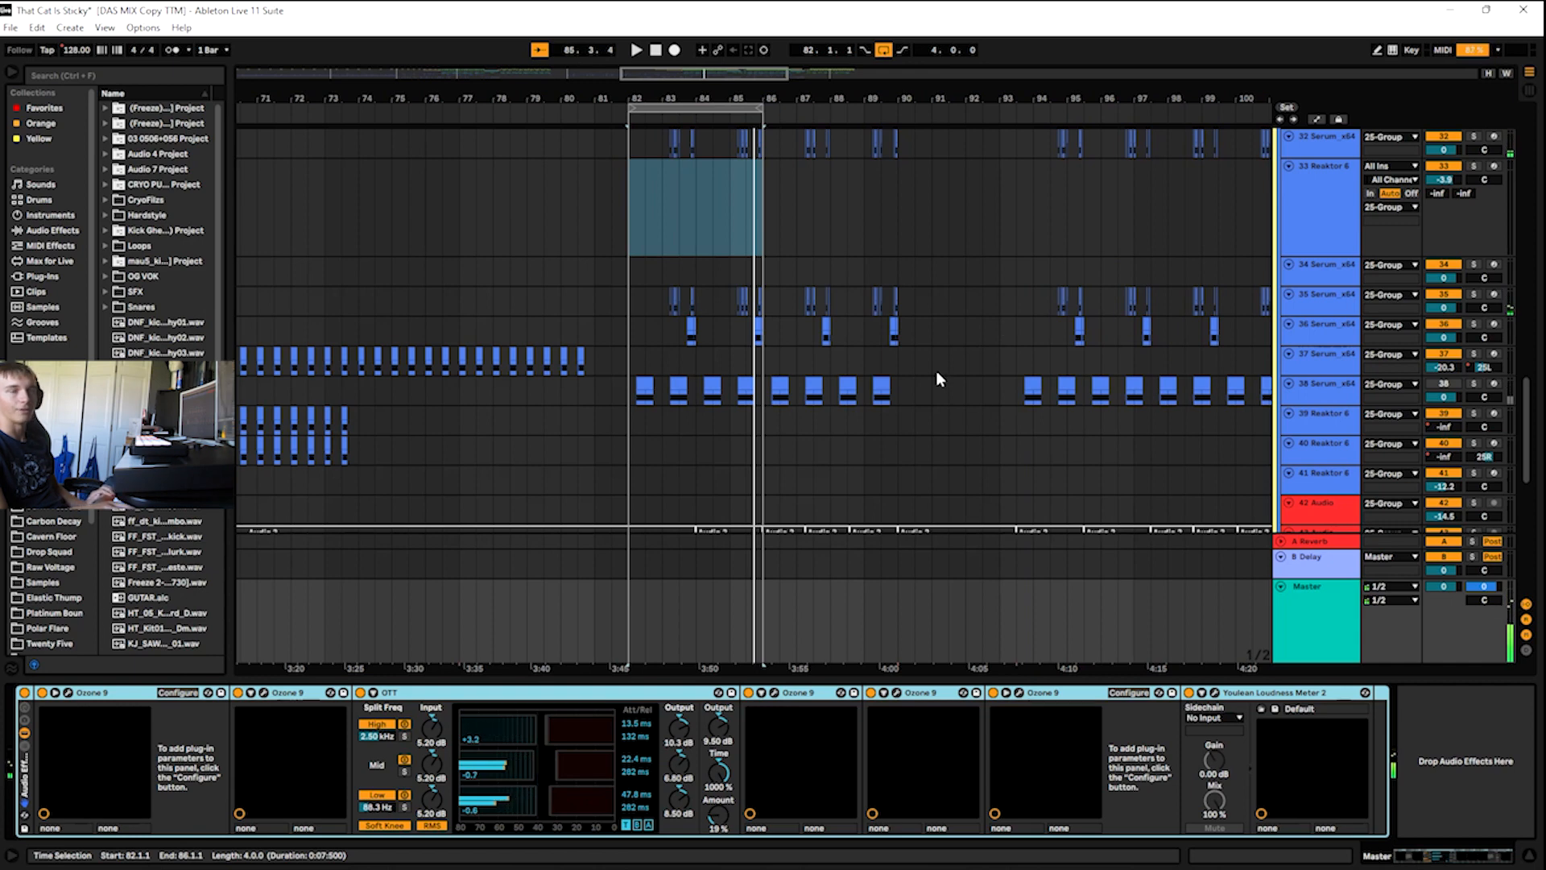
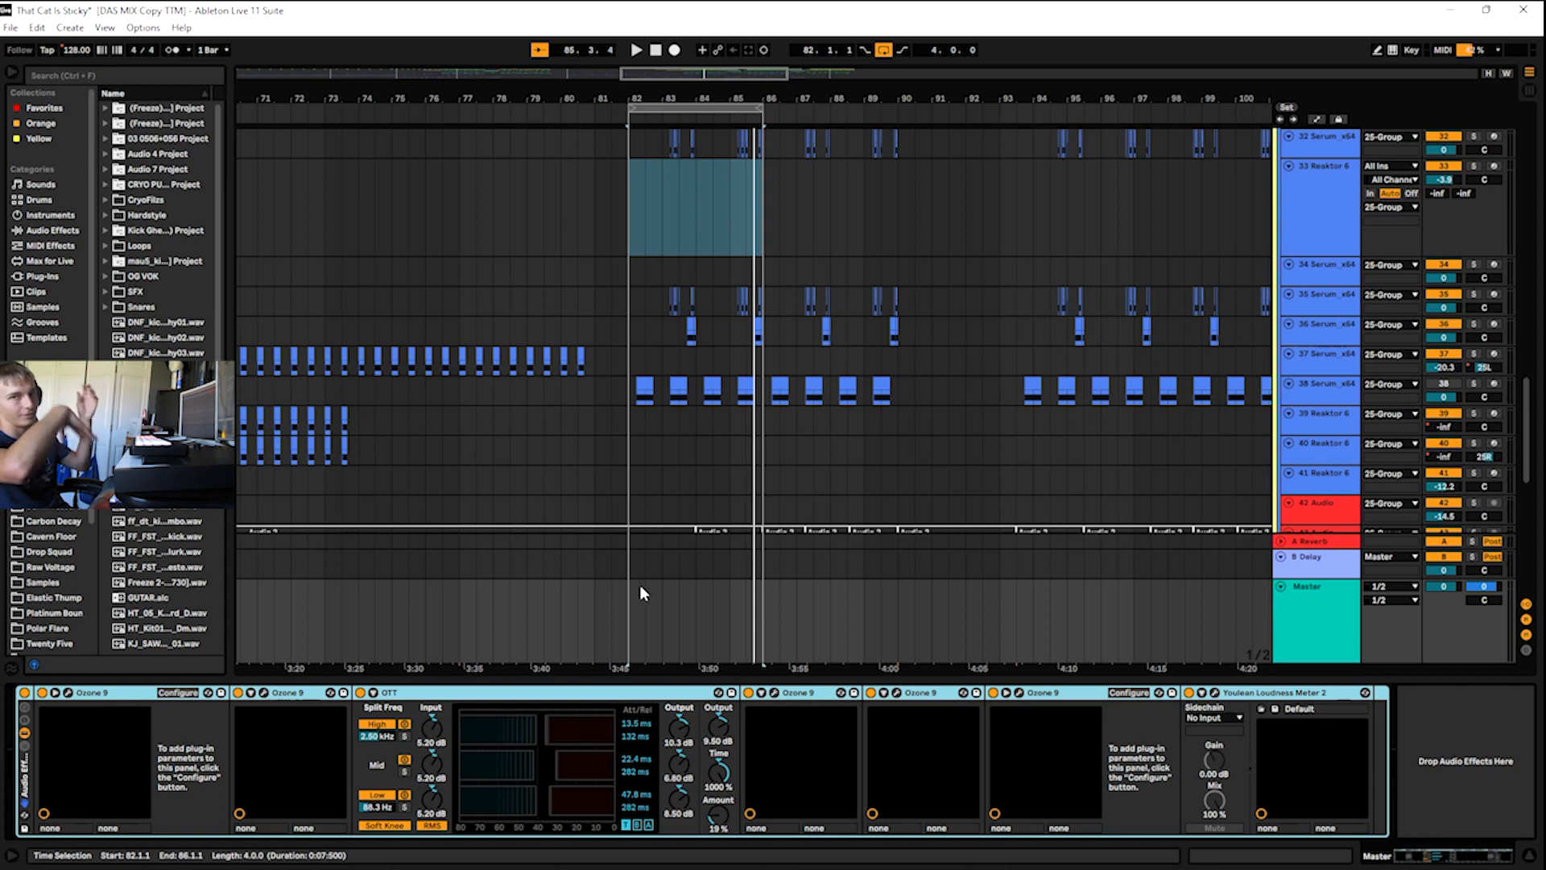
- Play the loop with the Master's first Ozone 9 open, and move its window clear of the device chain
left_click(68, 692)
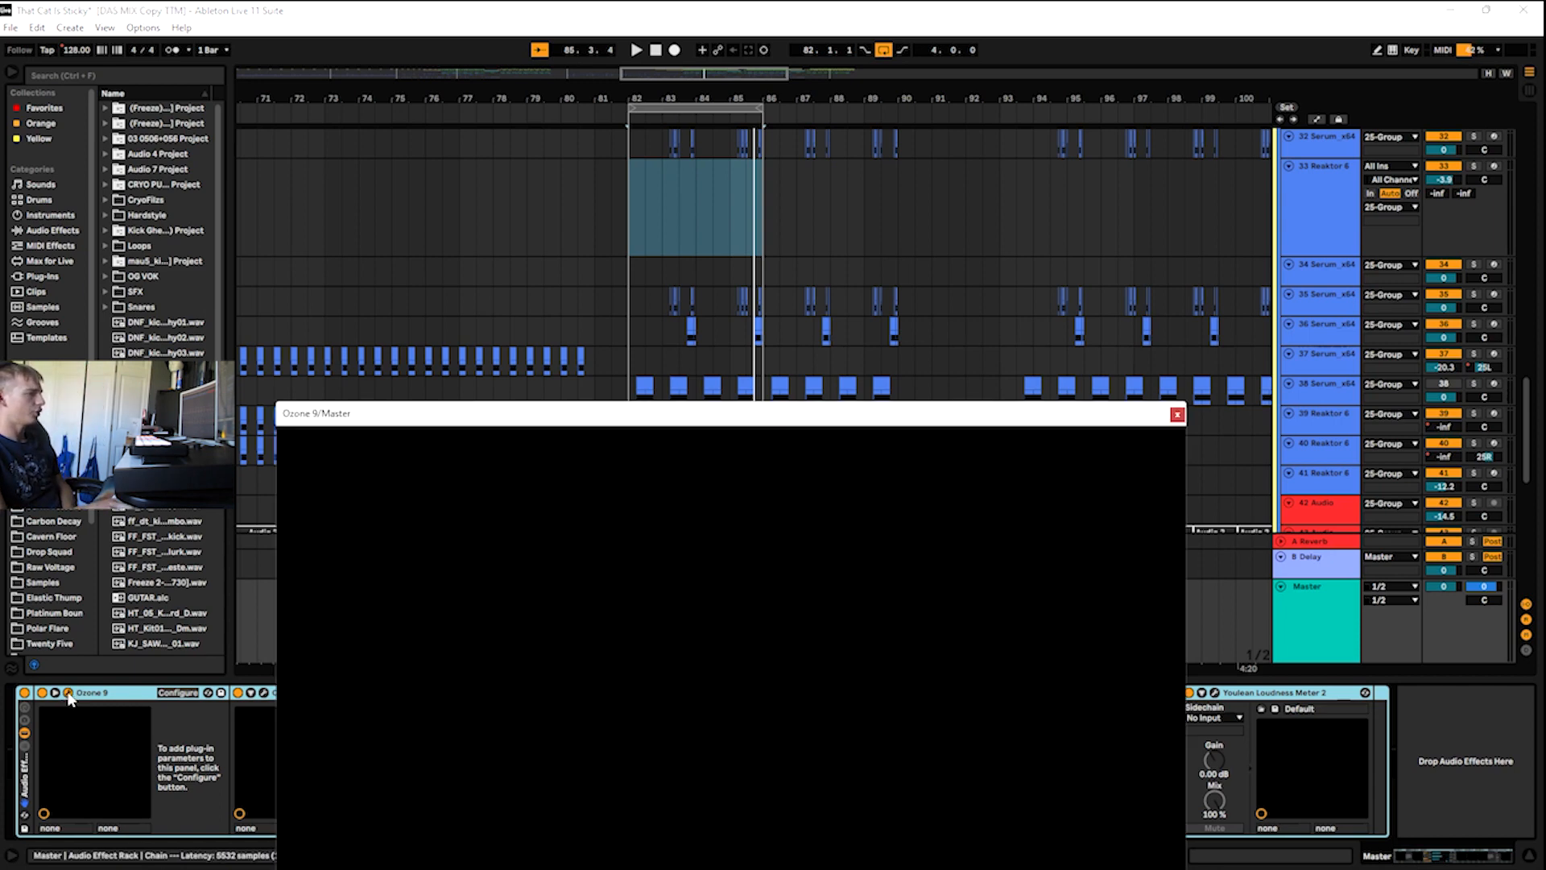
left_click(1177, 416)
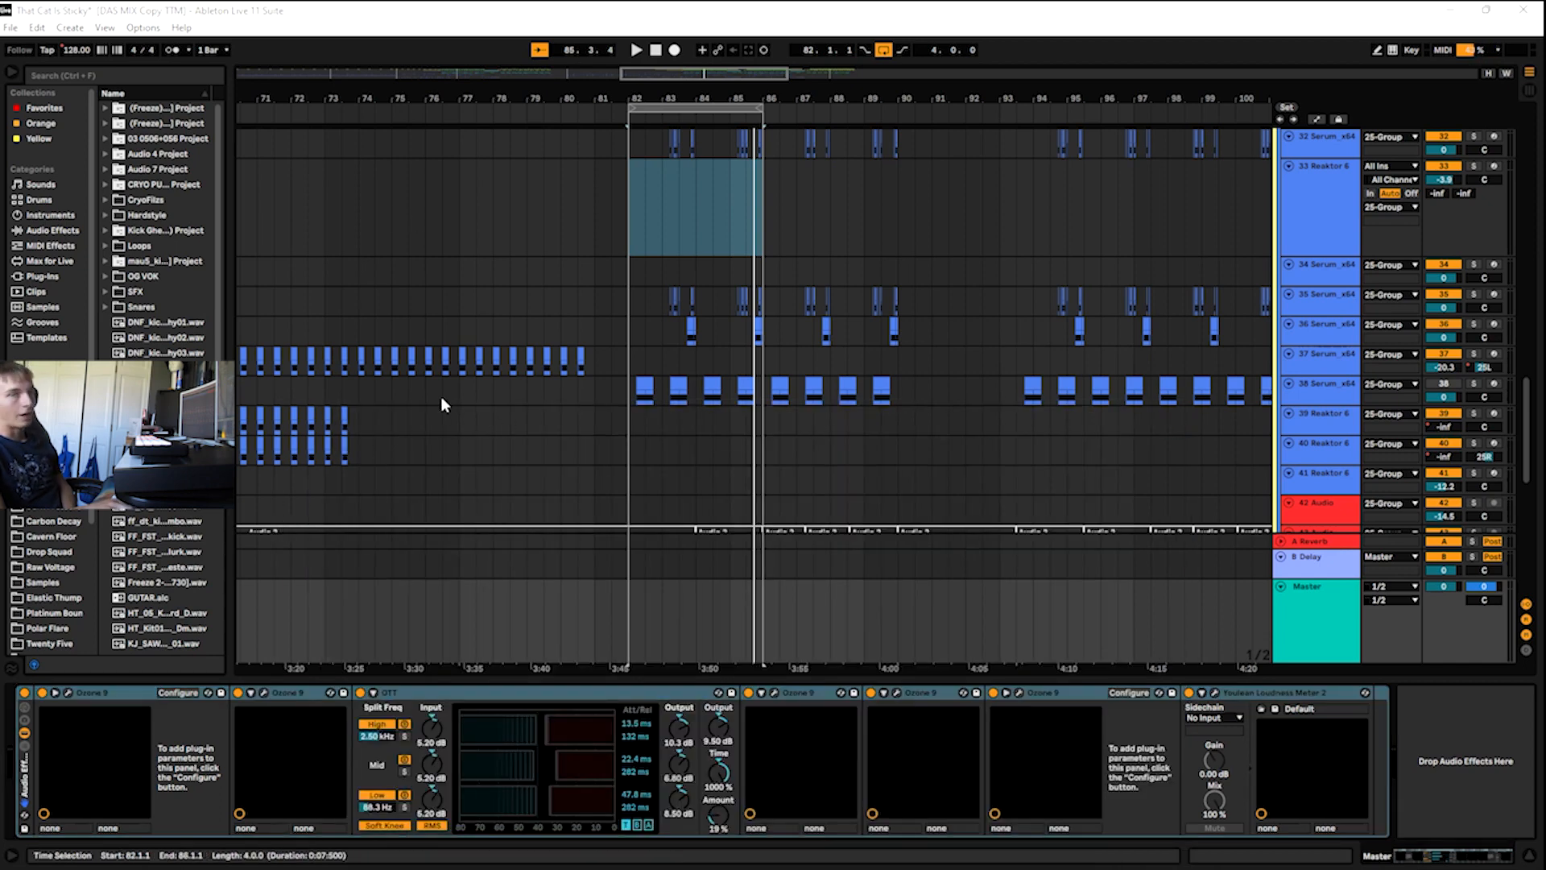
key("space")
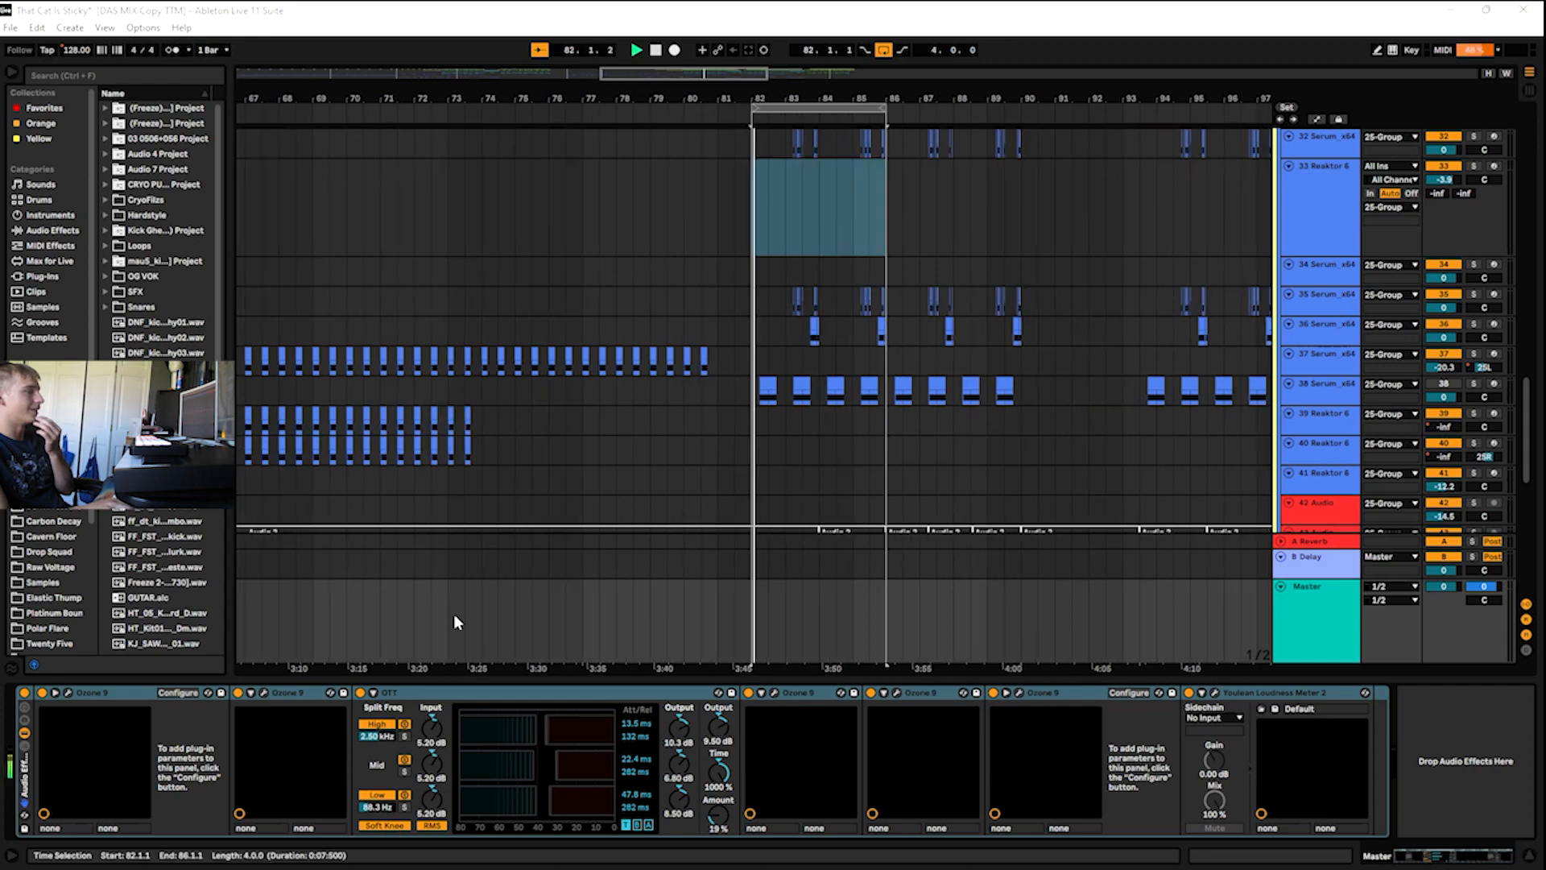
left_click(69, 692)
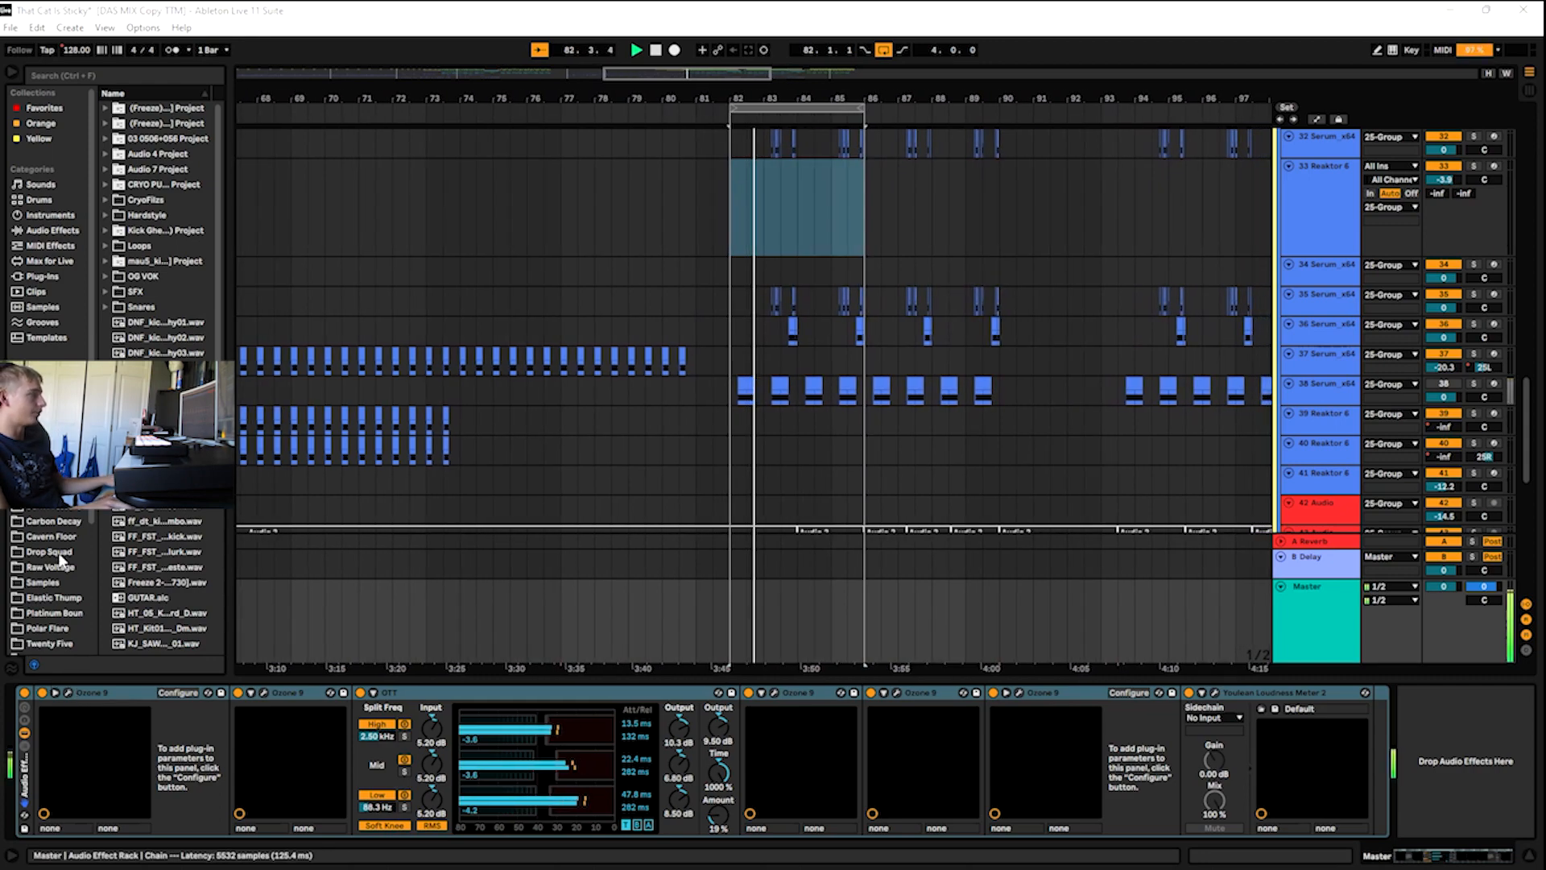
left_click_drag(451, 413, 408, 149)
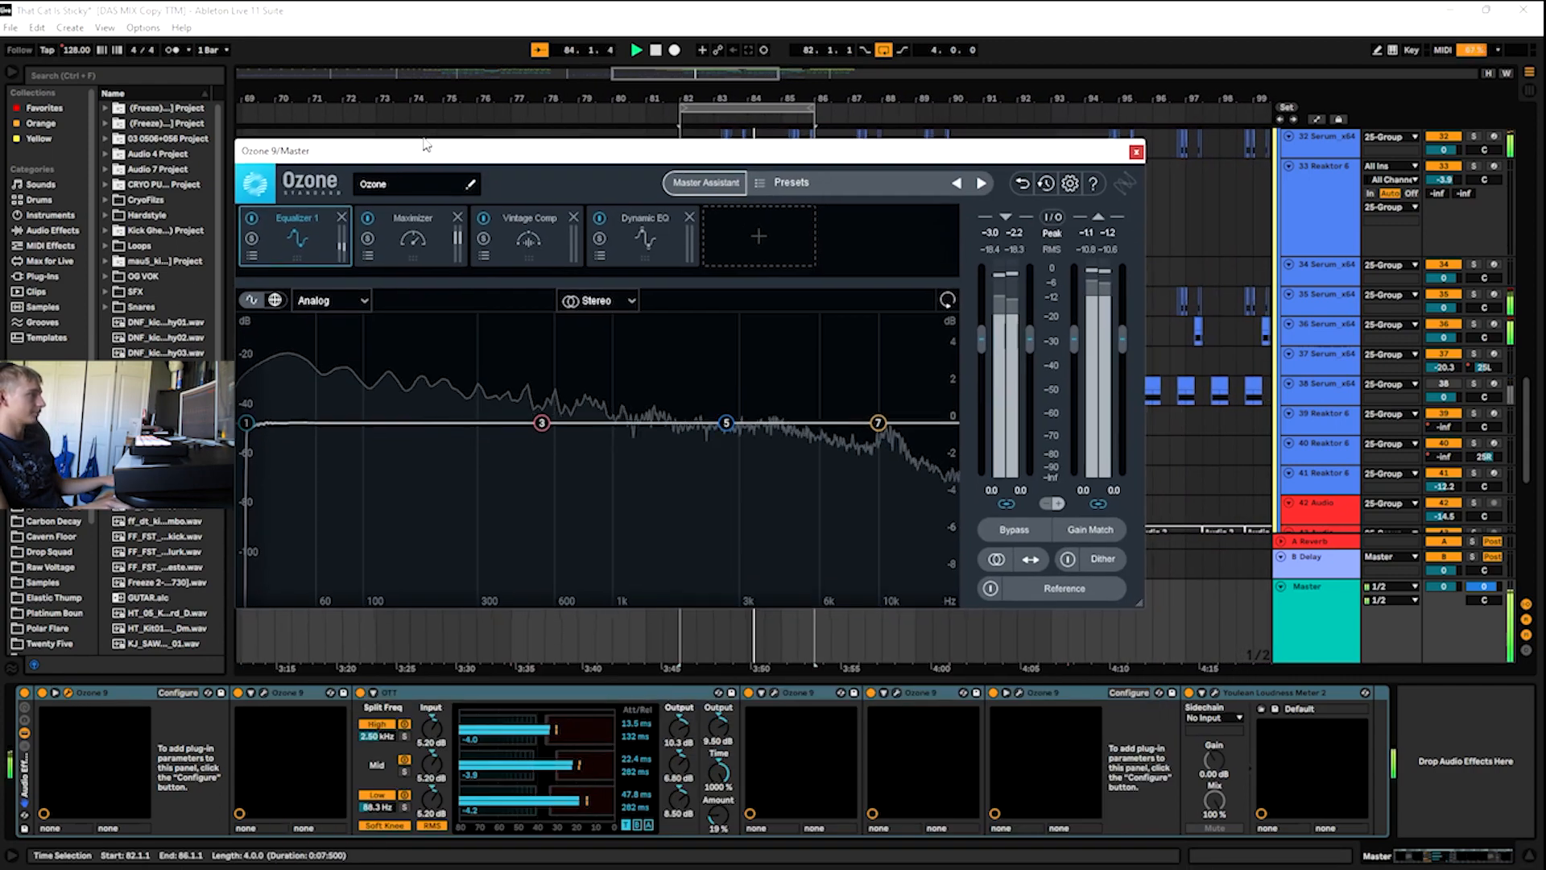
- Review the first Ozone 9's Maximizer, Vintage Comp and Dynamic EQ modules during playback, and close the plug-in
left_click(408, 244)
left_click(527, 238)
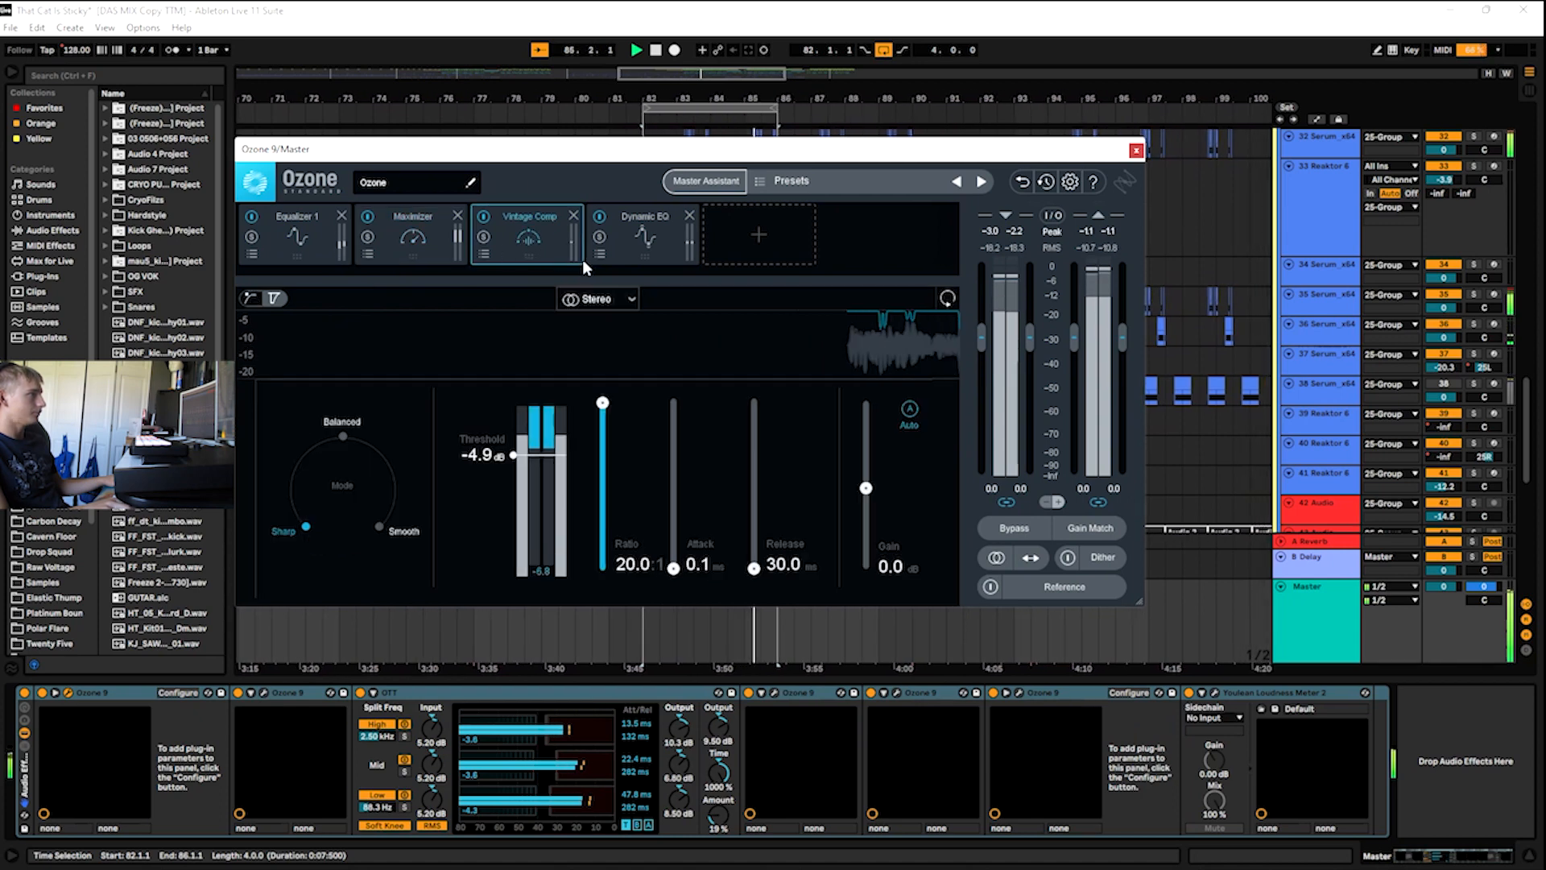
left_click(412, 238)
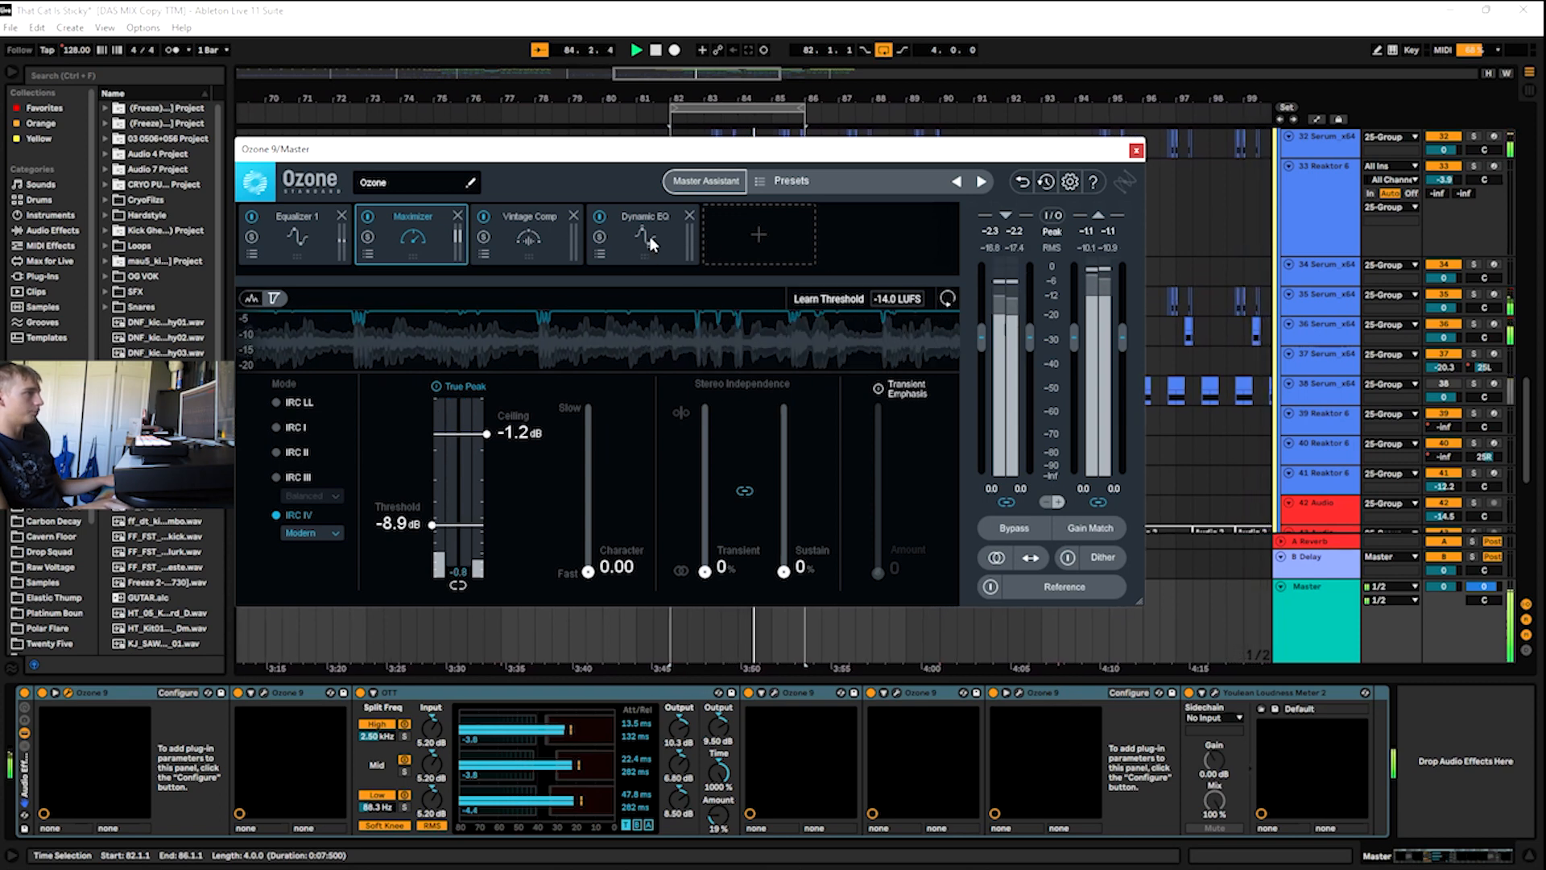
left_click(616, 221)
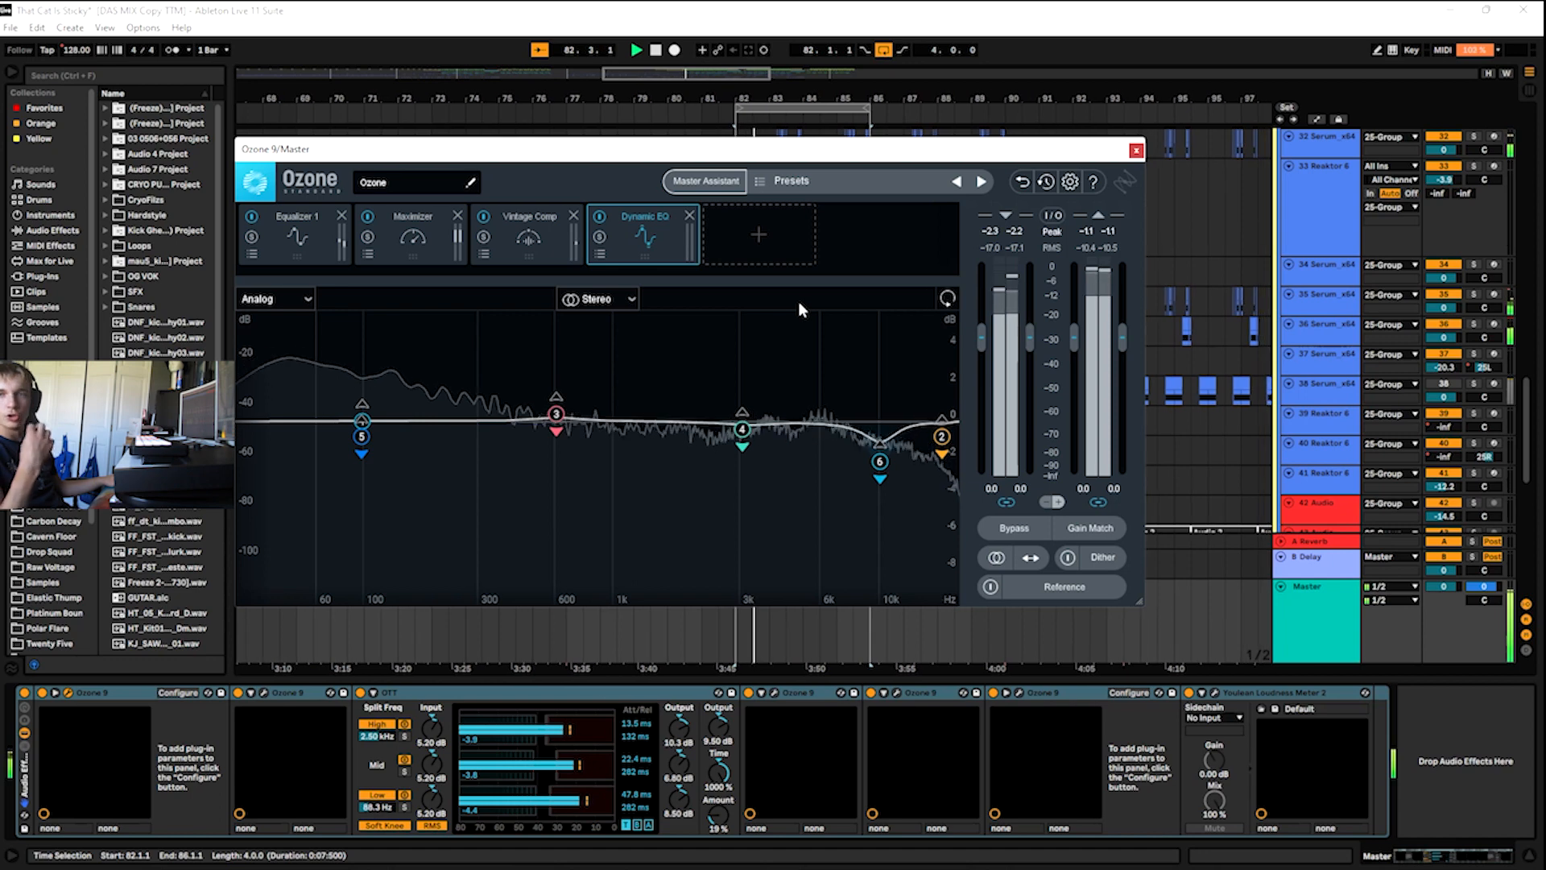
left_click(1136, 151)
key("space")
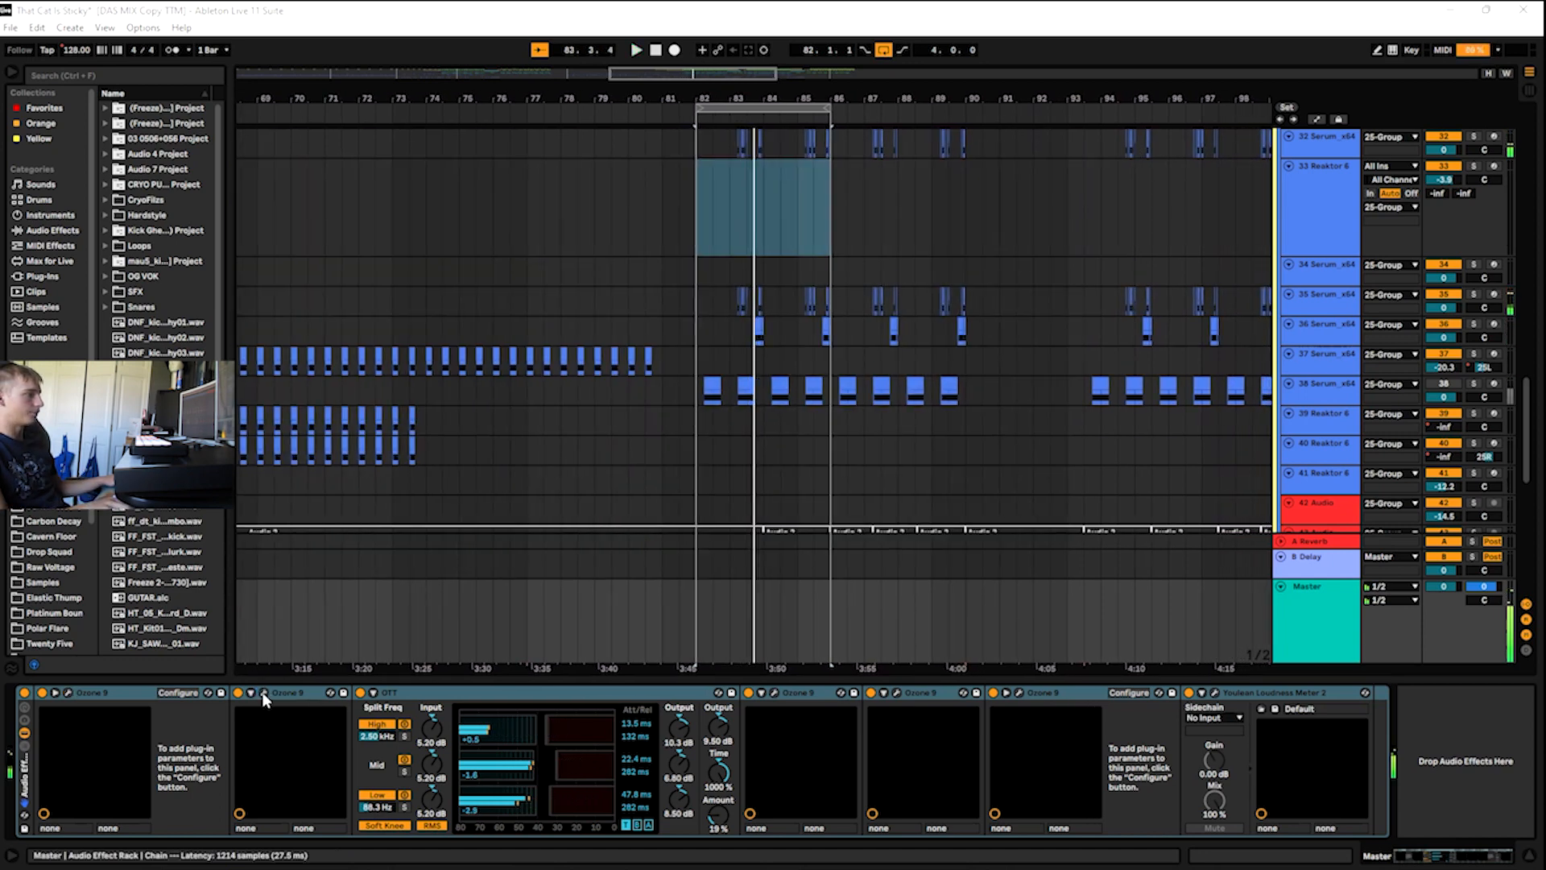
- Review the Maximizer and Vintage Comp modules of the Master's second Ozone 9 while playing the loop, and close it
left_click(263, 693)
key("space")
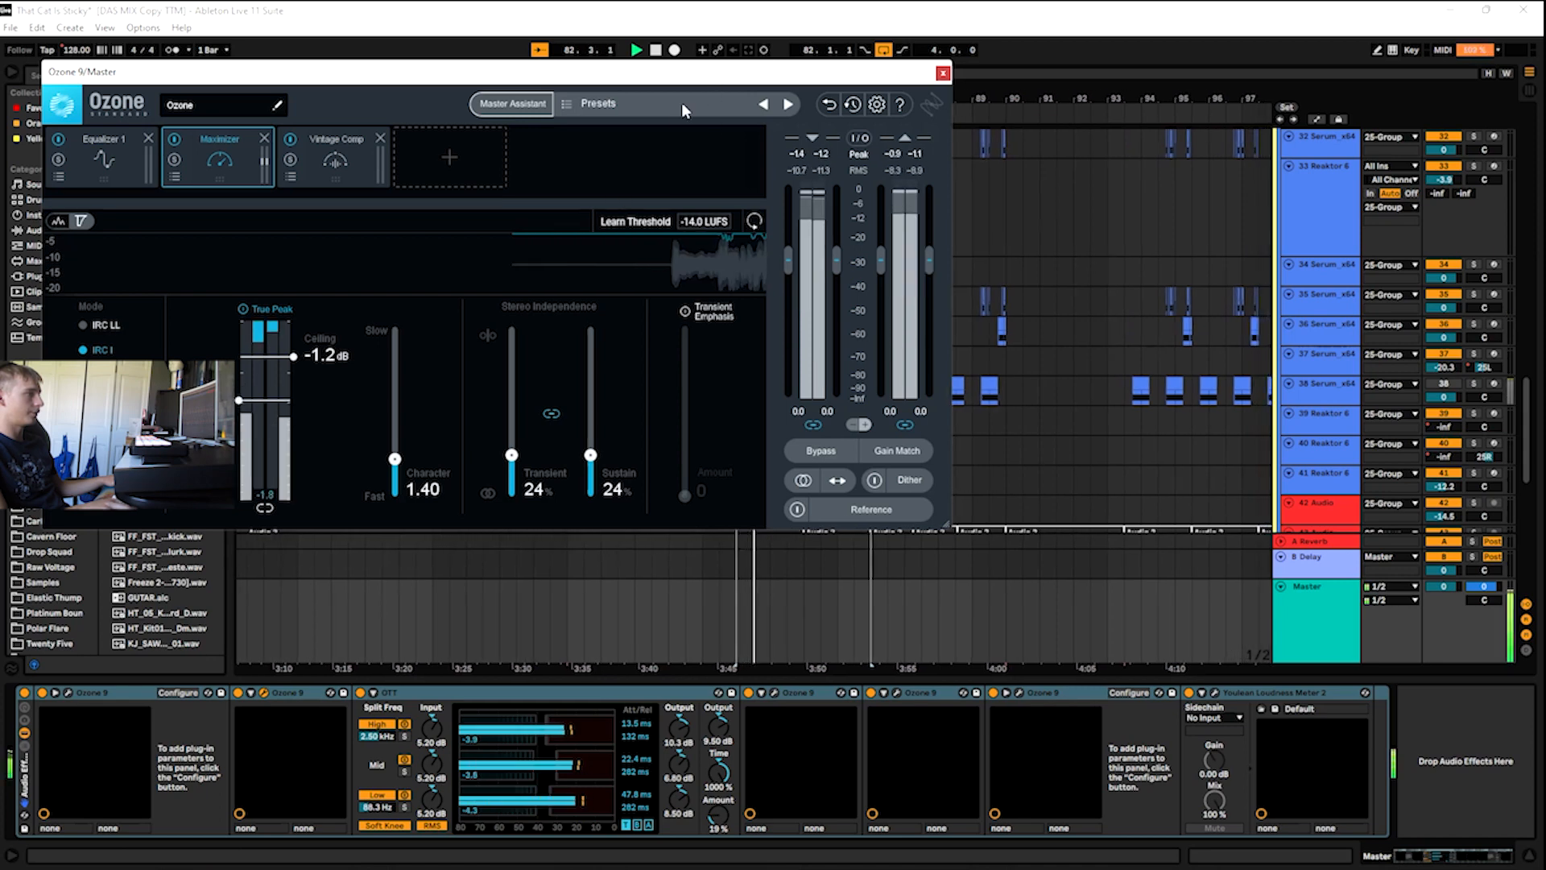
left_click(338, 151)
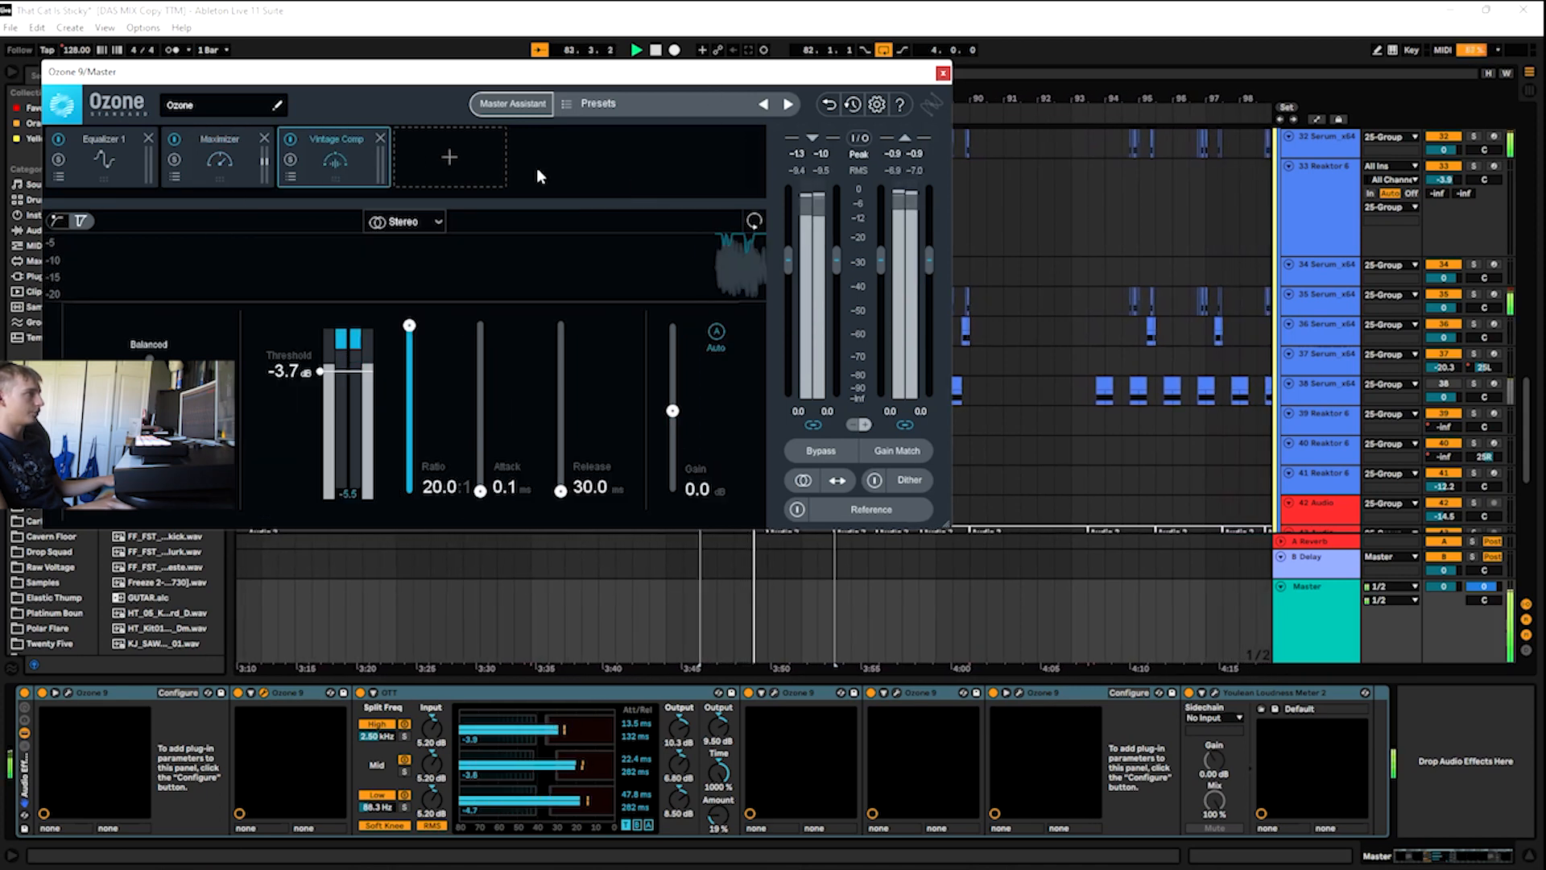
left_click(237, 155)
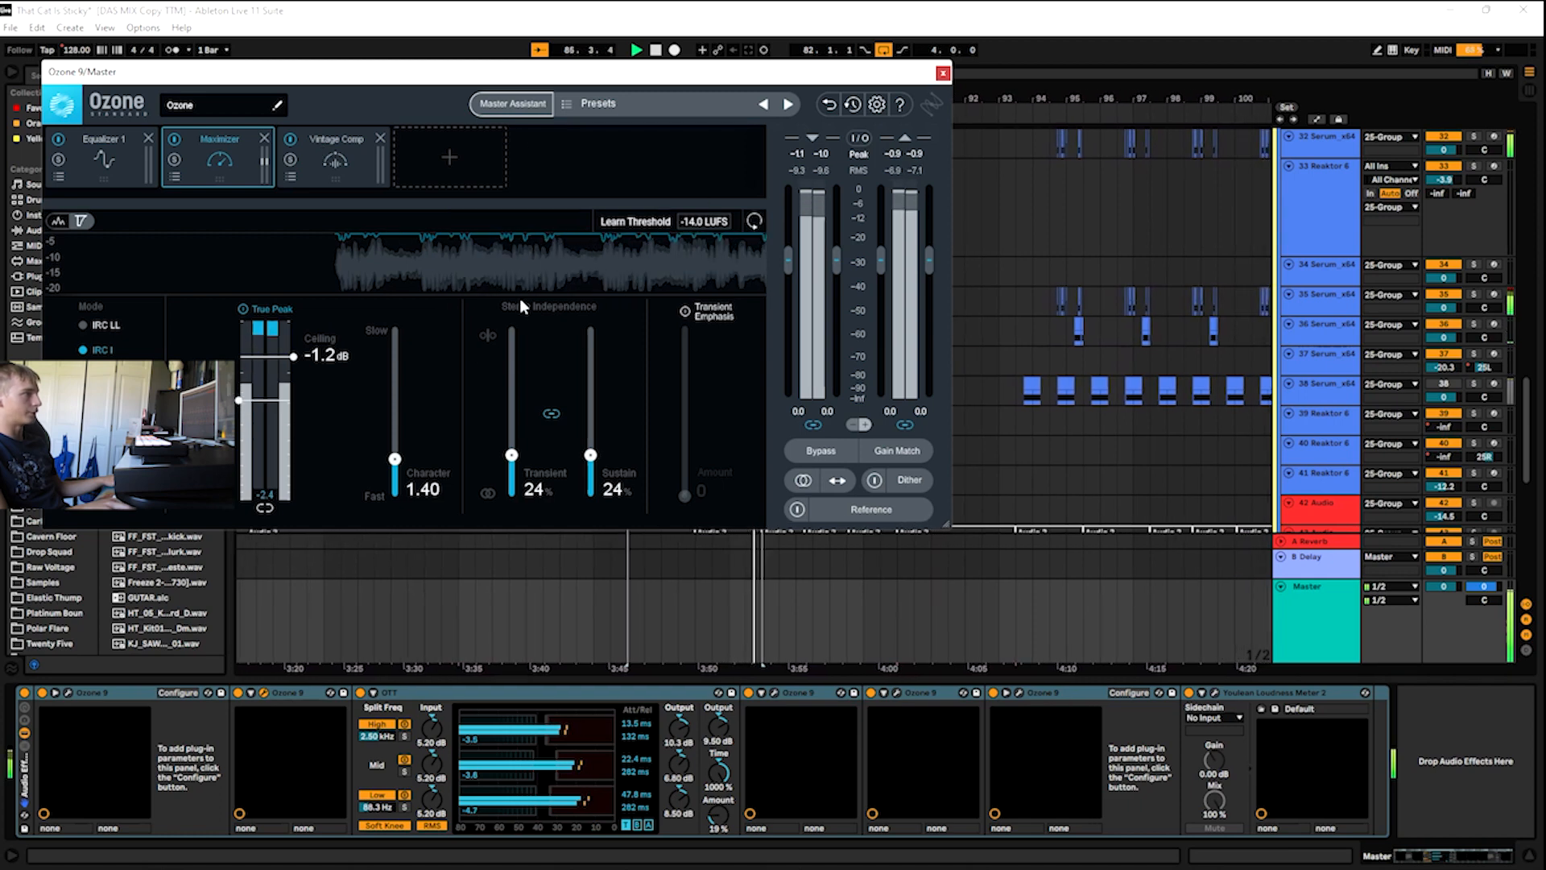
left_click(347, 163)
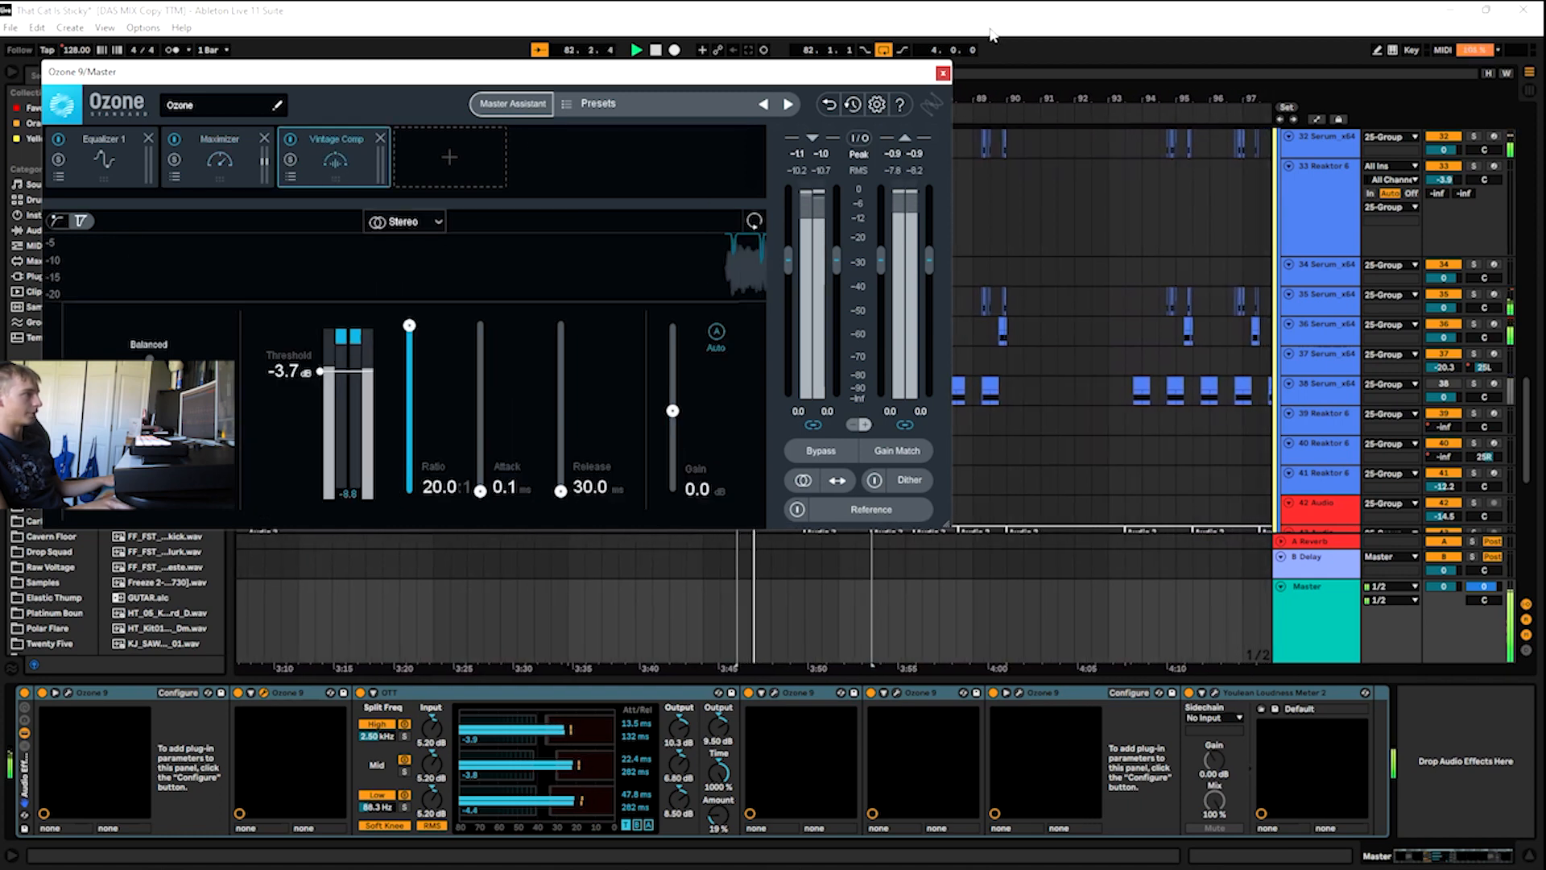
left_click(942, 74)
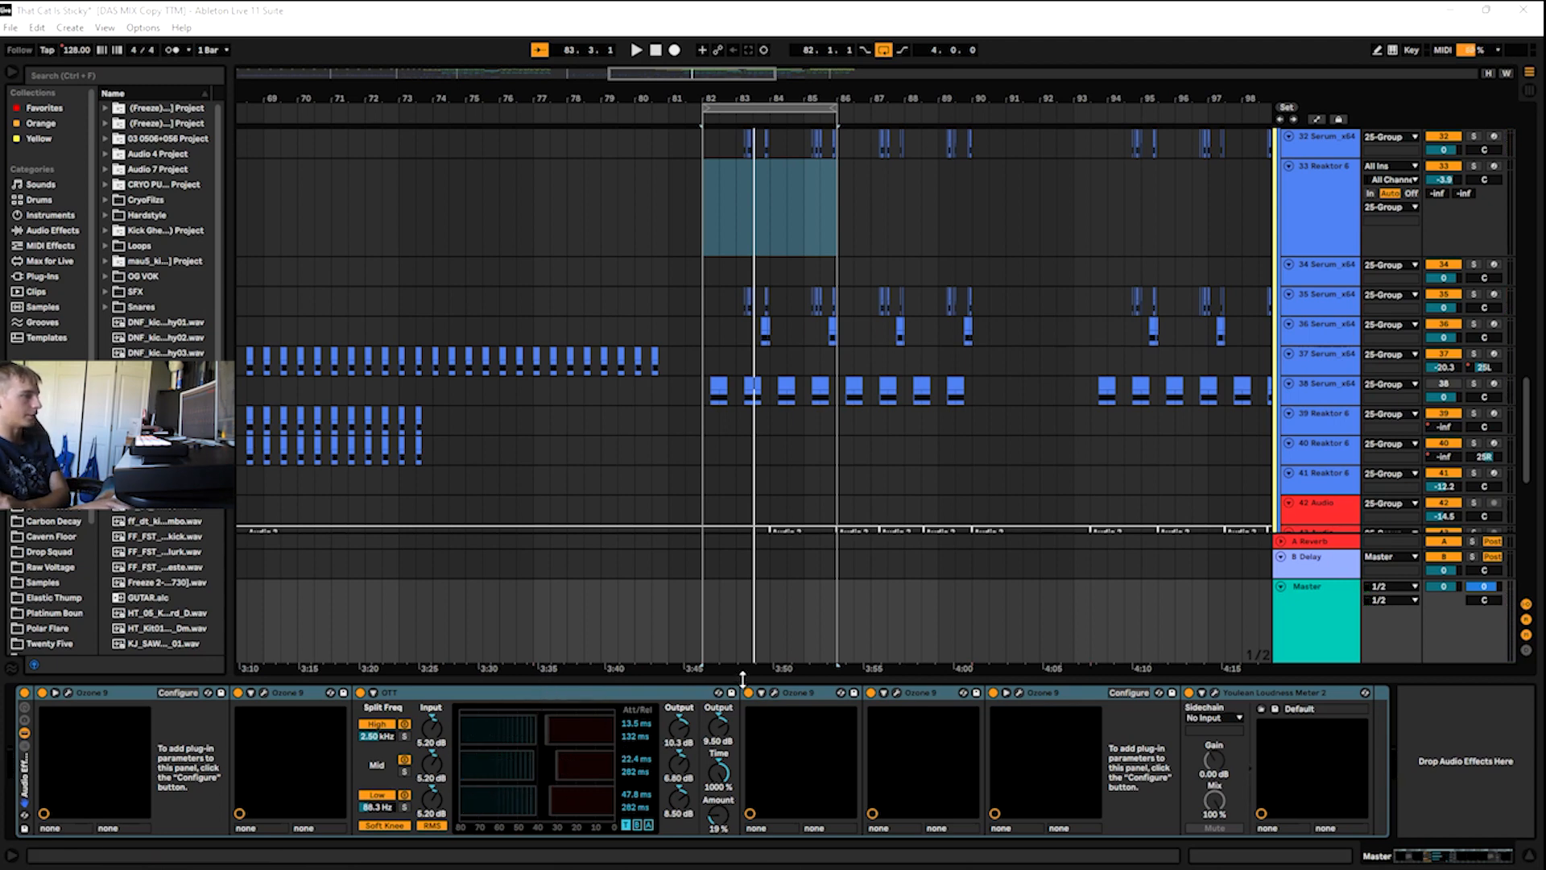
- Open the Ozone 9 after OTT, play a short part of the loop through its Maximizer, and show its Vintage Comp settings
left_click(775, 694)
key("space")
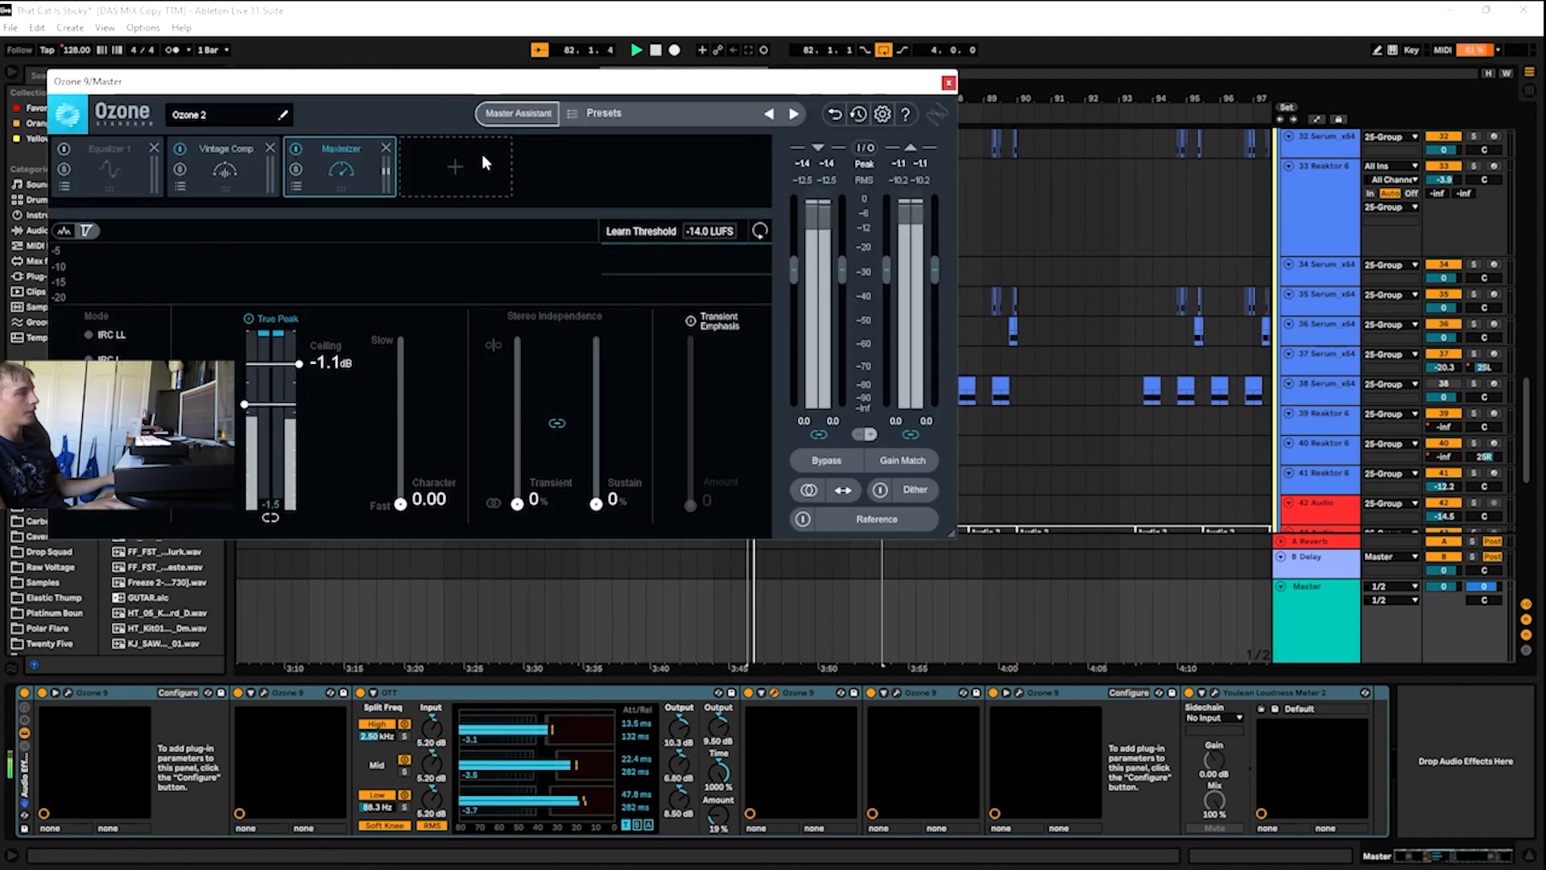
key("space")
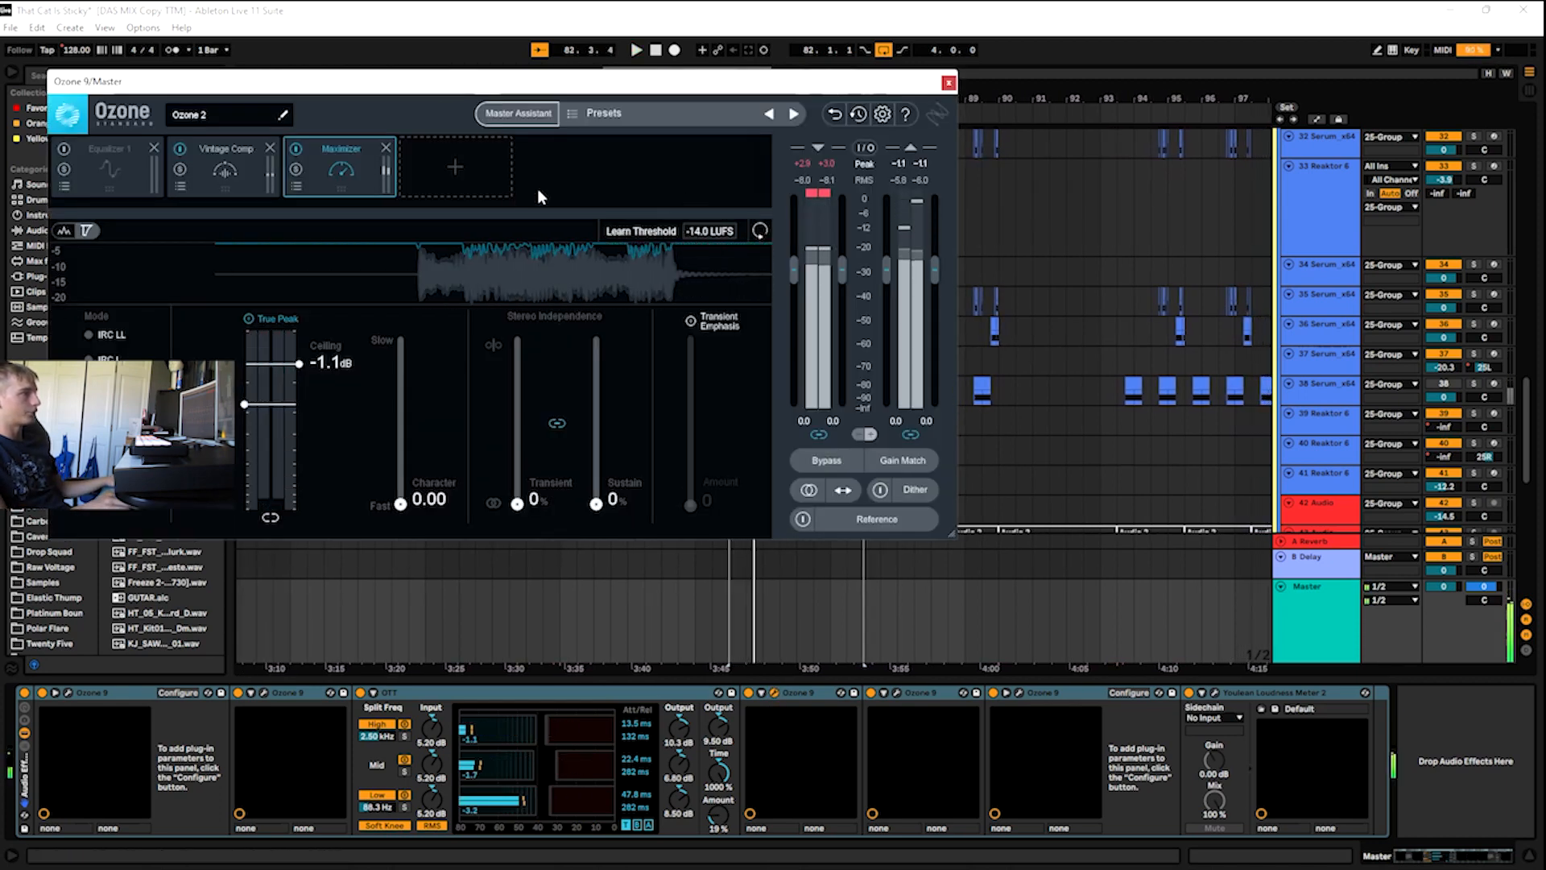
left_click(215, 157)
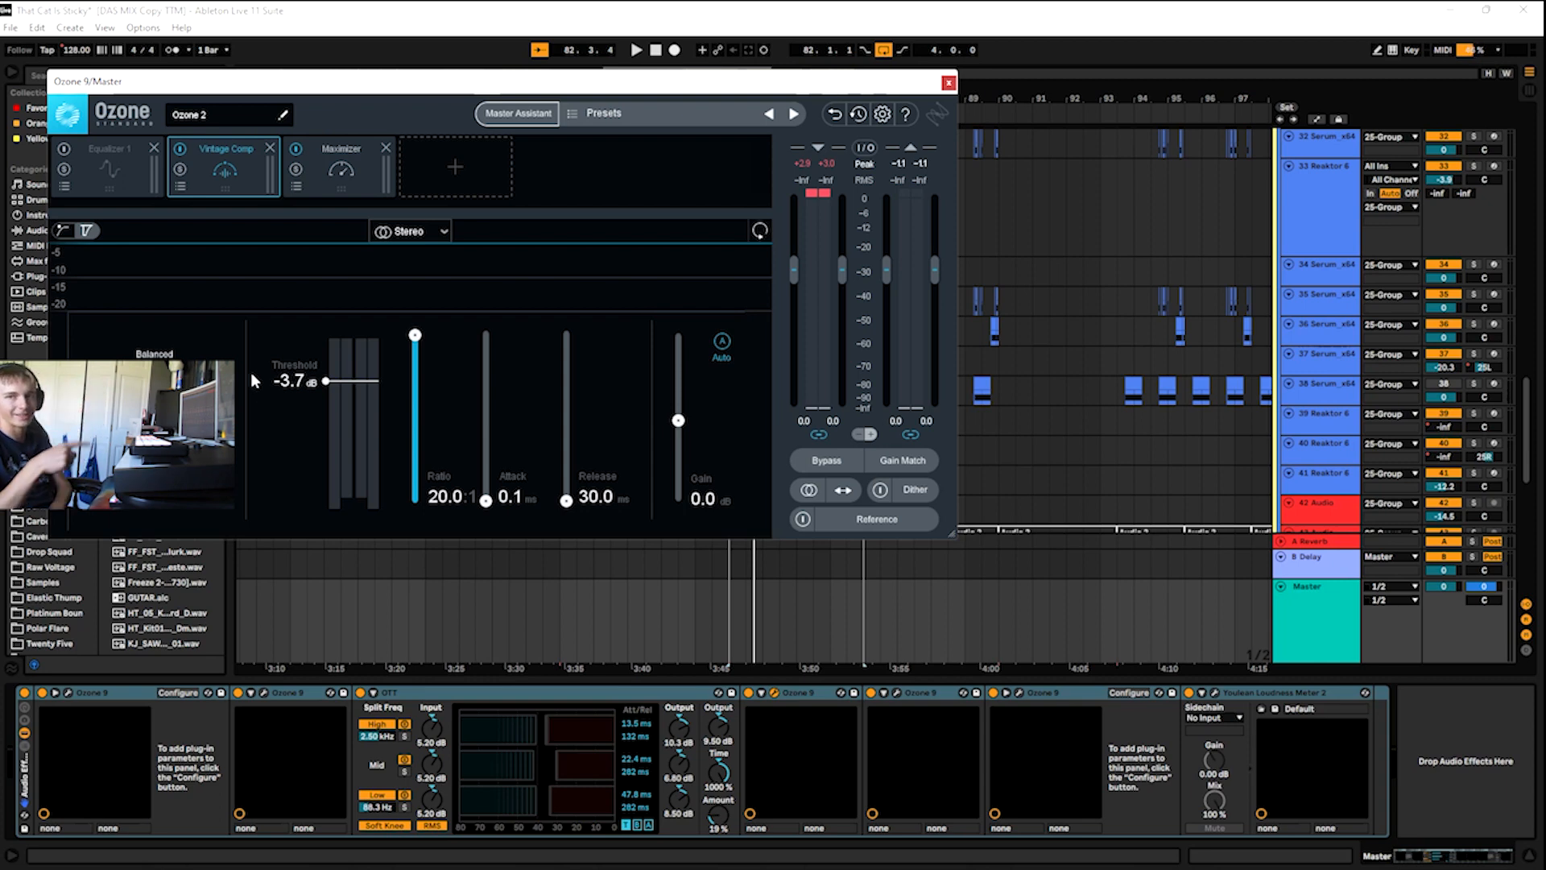
- Move the Ozone 2 window below the timeline, show its Maximizer settings, and play from about bar 81 into the loop
left_click_drag(773, 80, 916, 330)
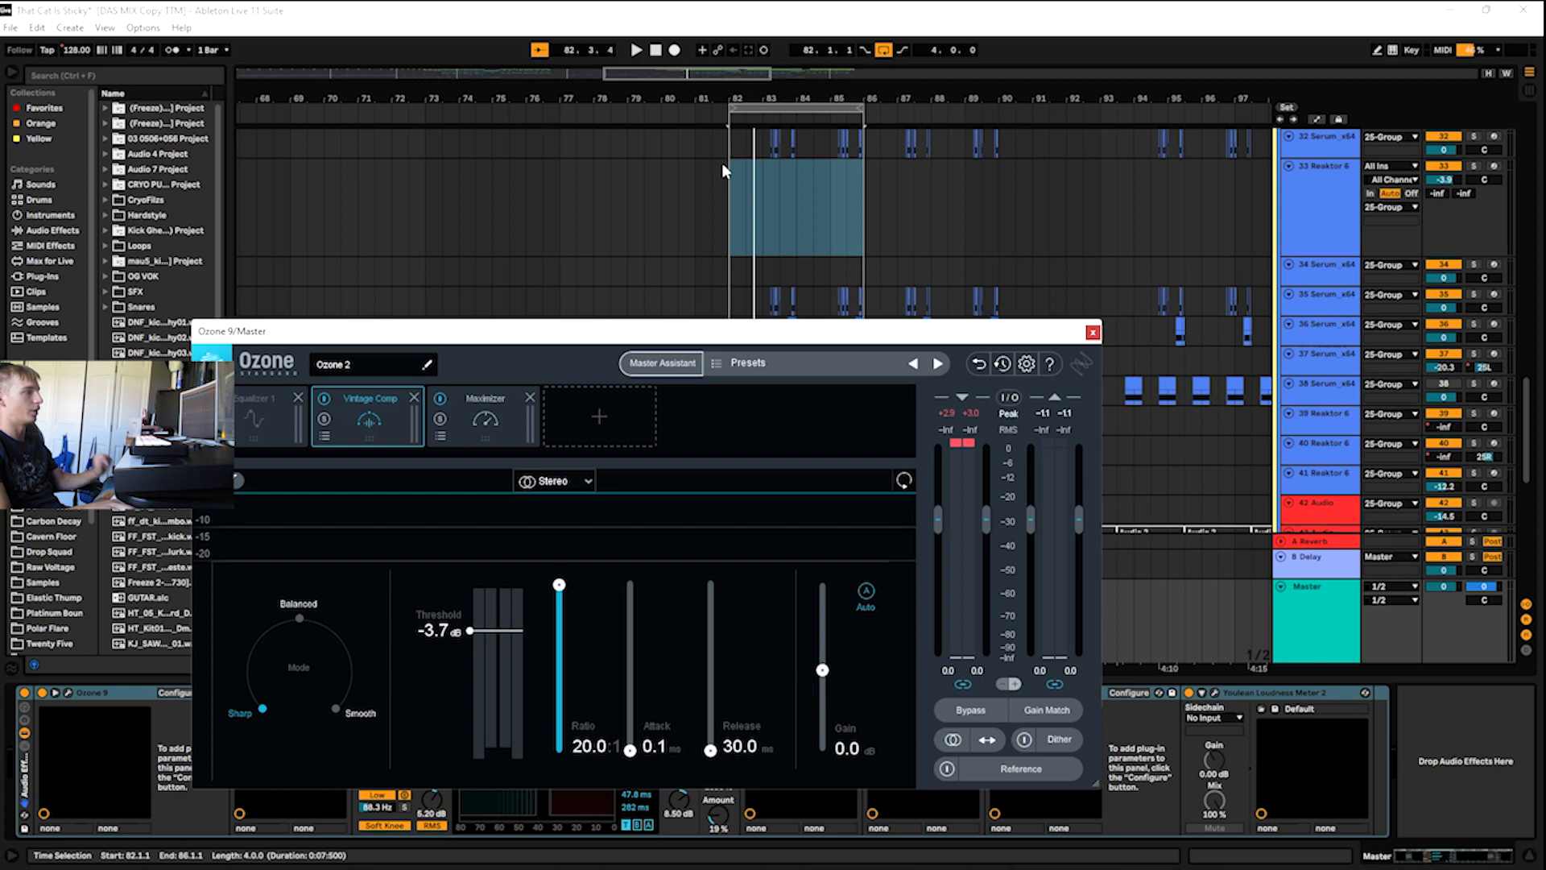
left_click(472, 415)
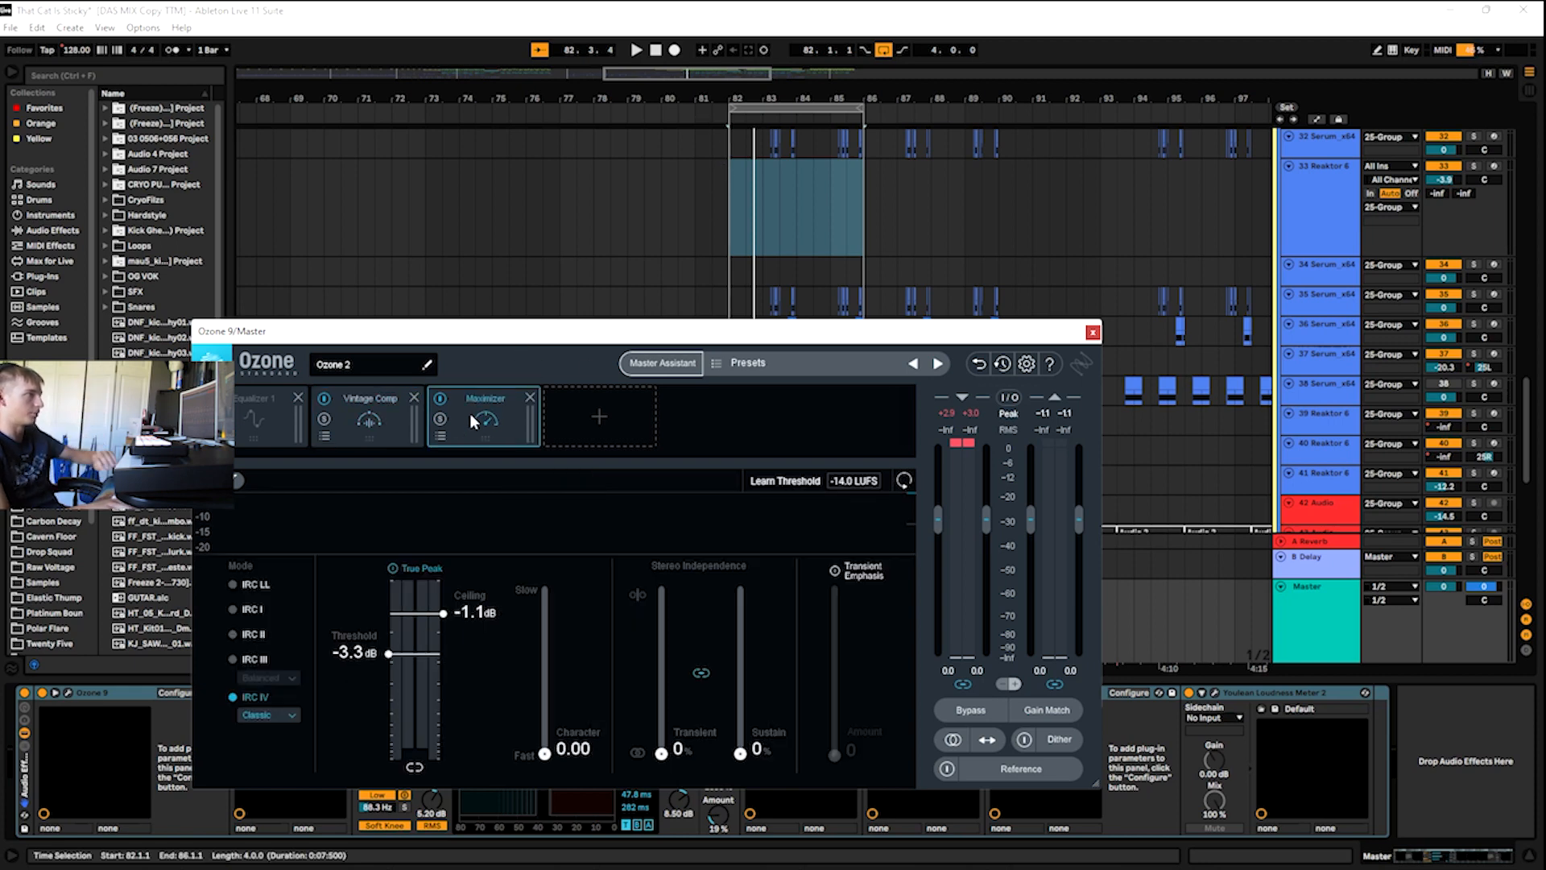
left_click_drag(512, 332, 513, 297)
left_click(716, 107)
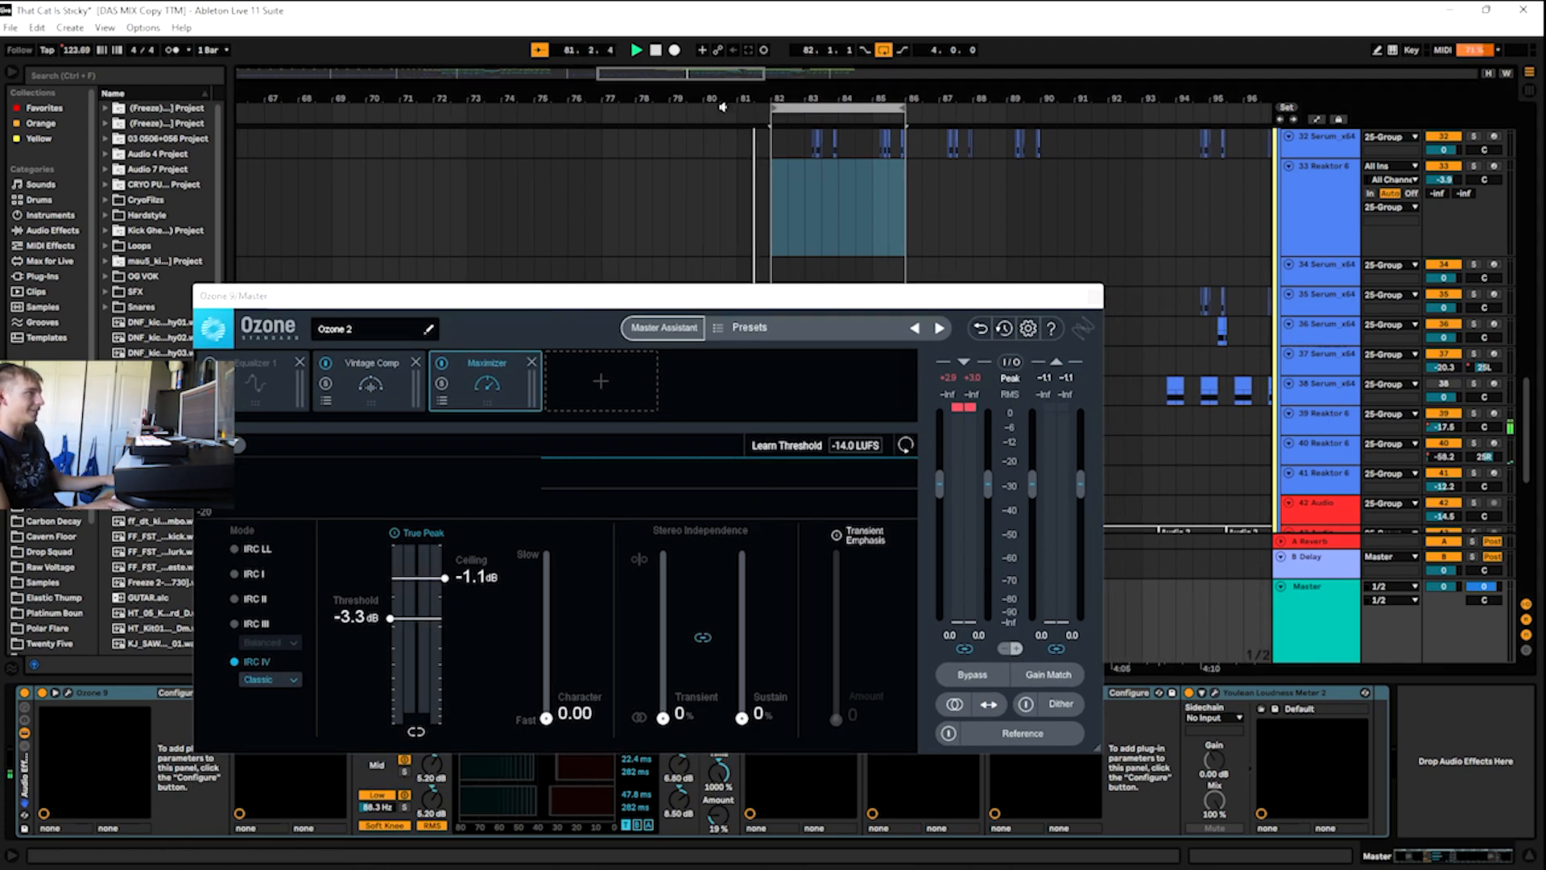
- Move the Ozone 2 window up over the timeline, stop playback, and close the plug-in
left_click_drag(750, 292, 727, 115)
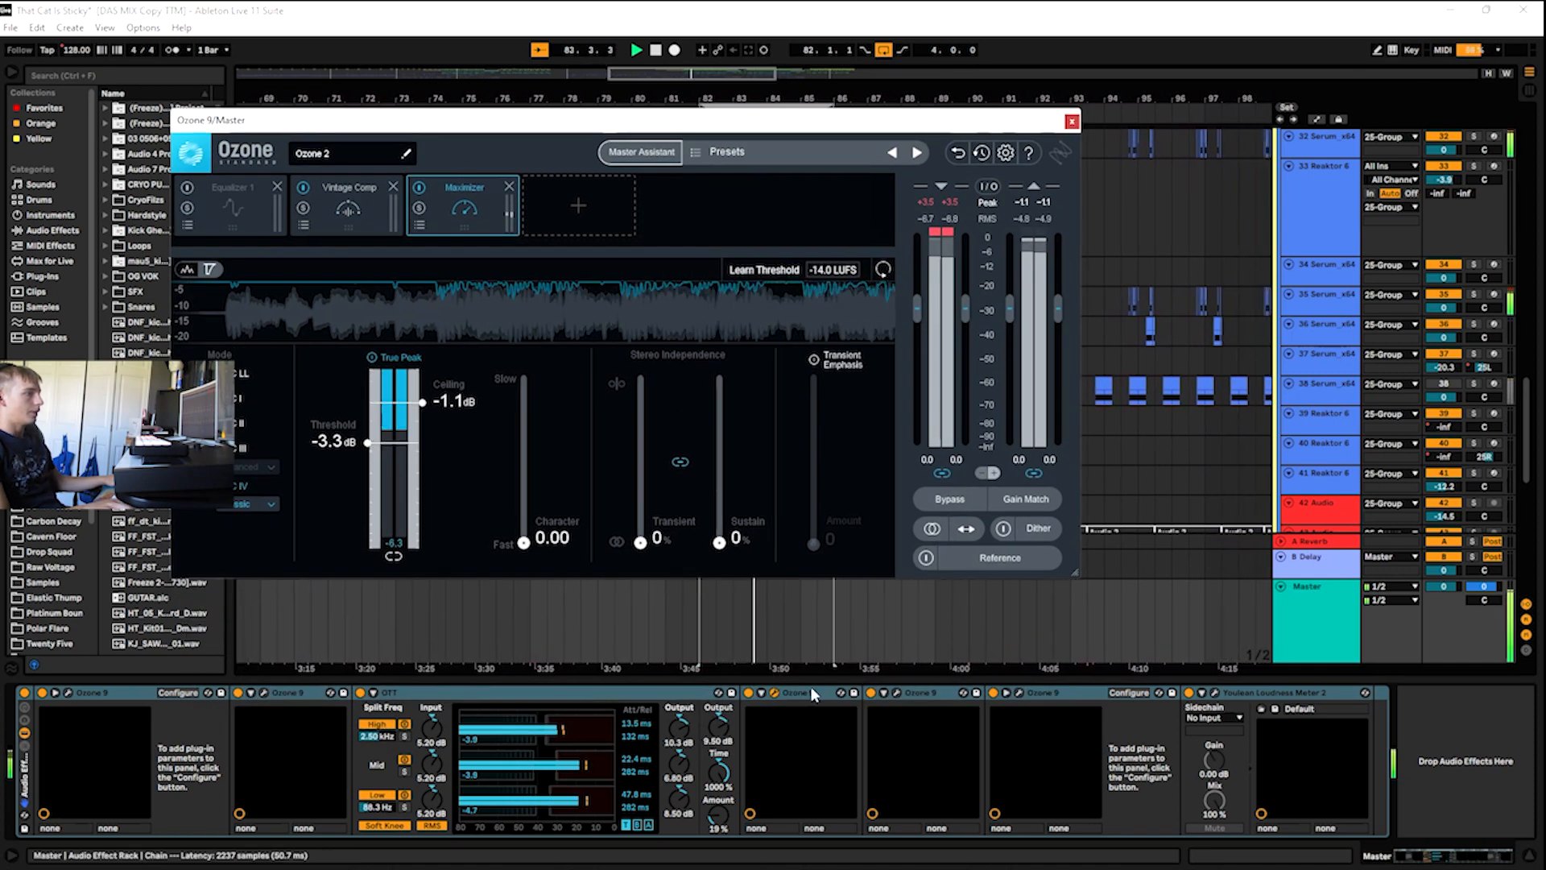
key("space")
left_click(774, 693)
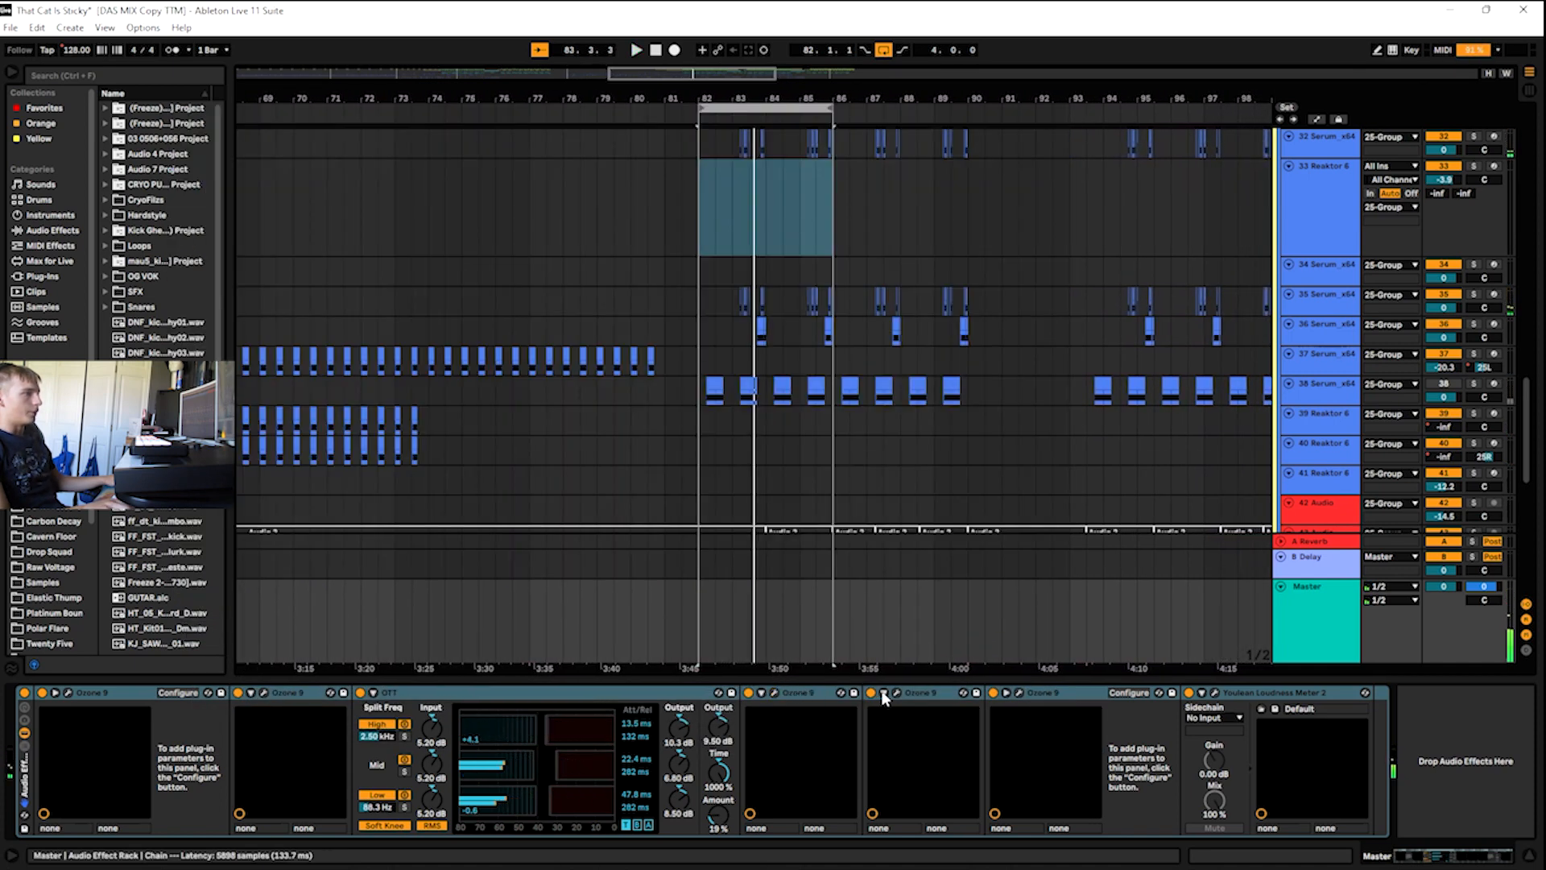
- Open the Master's Ozone 3 instance that follows Ozone 2 and play part of the loop through its Maximizer
left_click(894, 692)
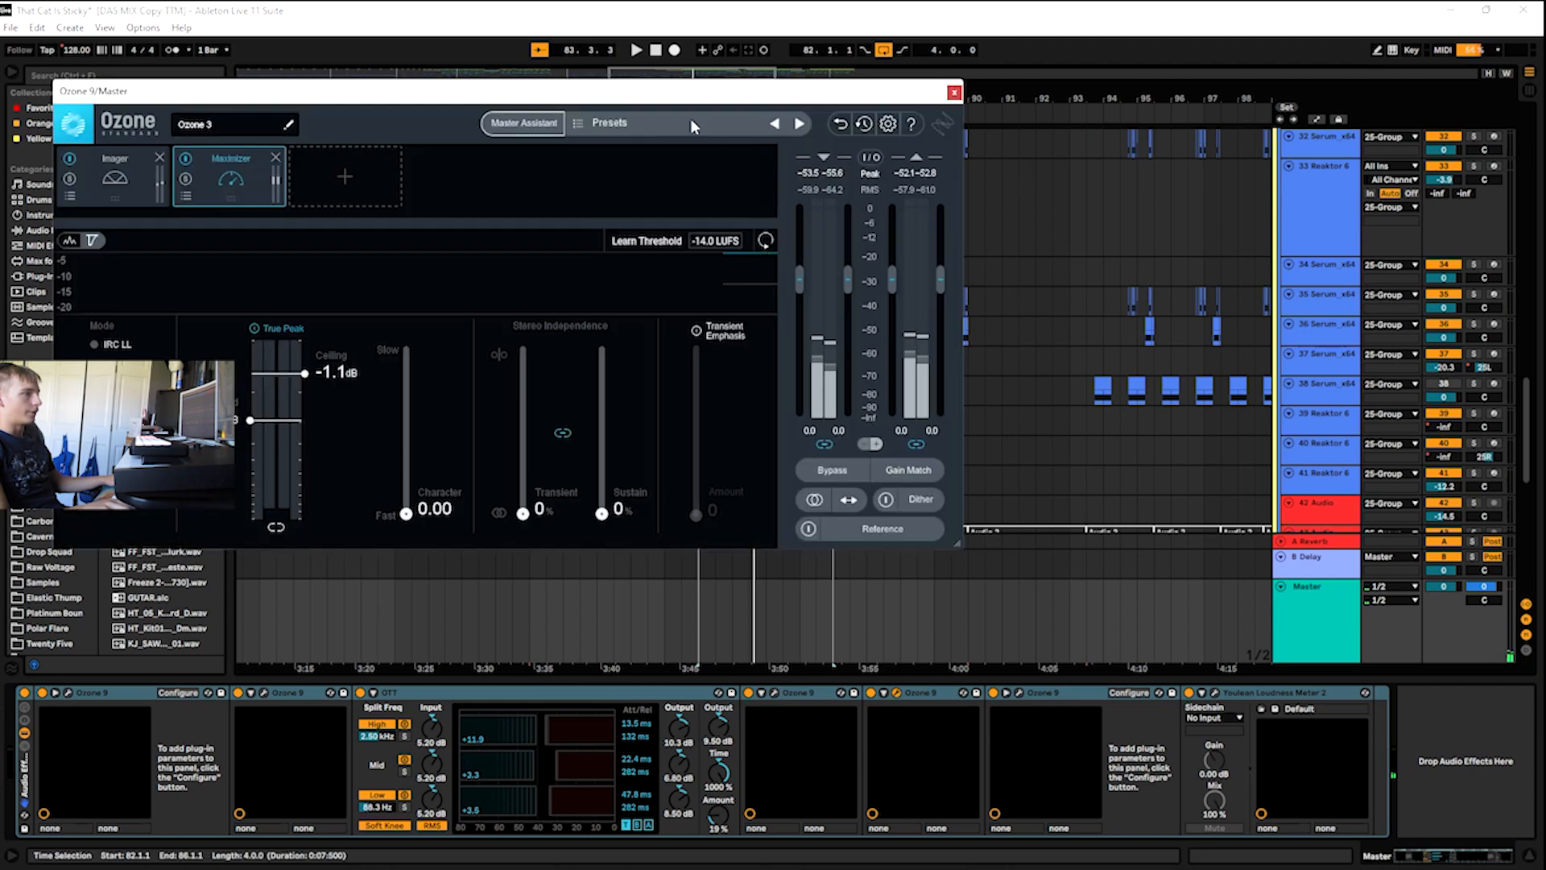
key("space")
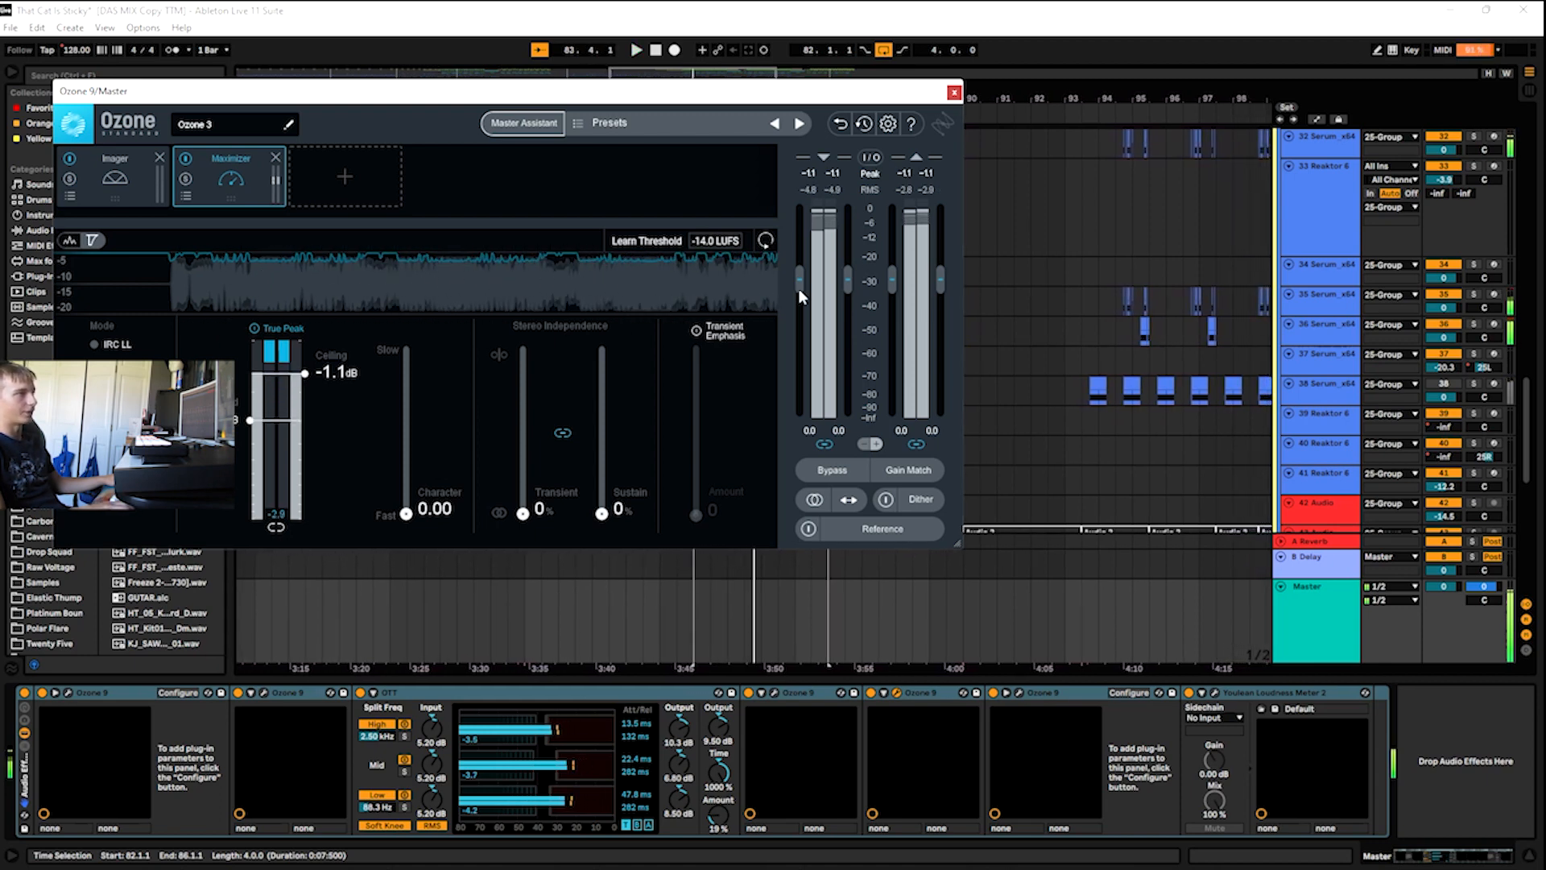
key("space")
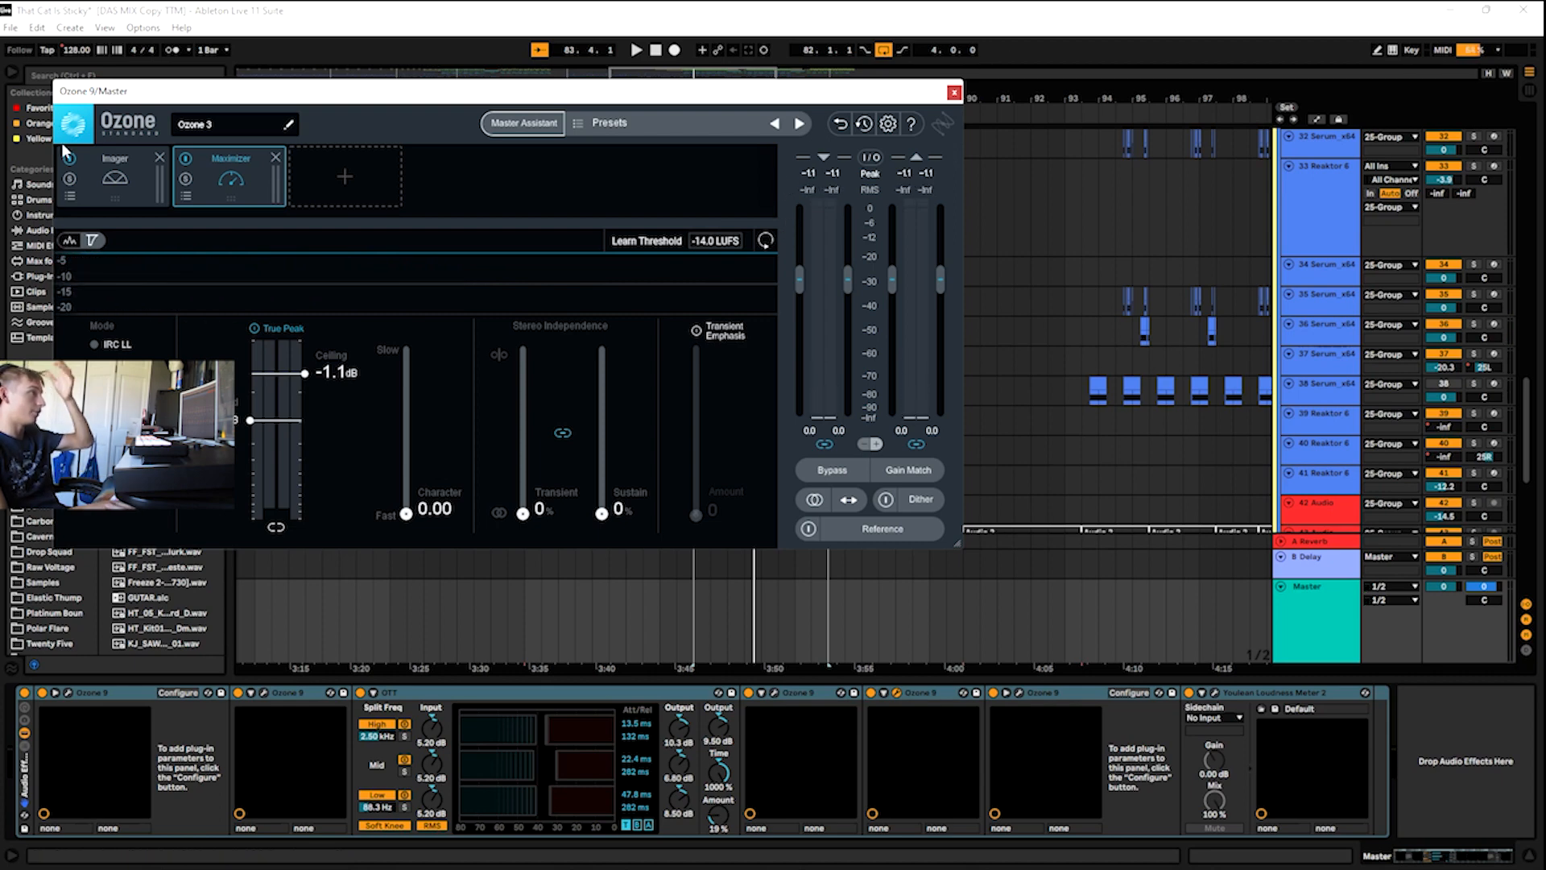
- Show the Imager module of this Ozone 3, play the loop through it with the timeline uncovered, and close the plug-in
left_click(104, 164)
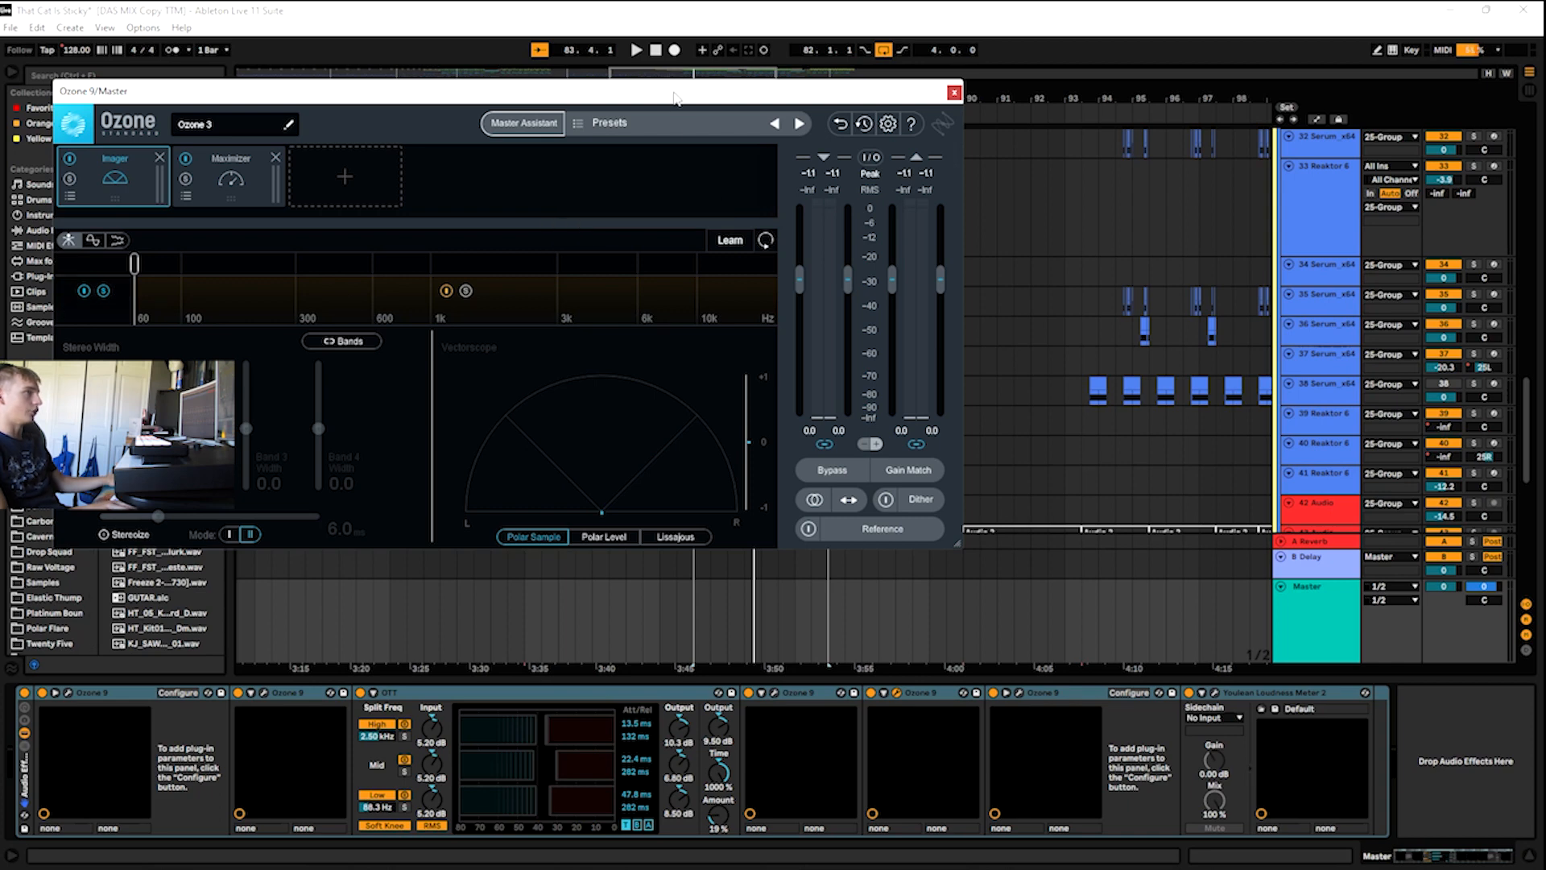
left_click_drag(675, 97, 691, 319)
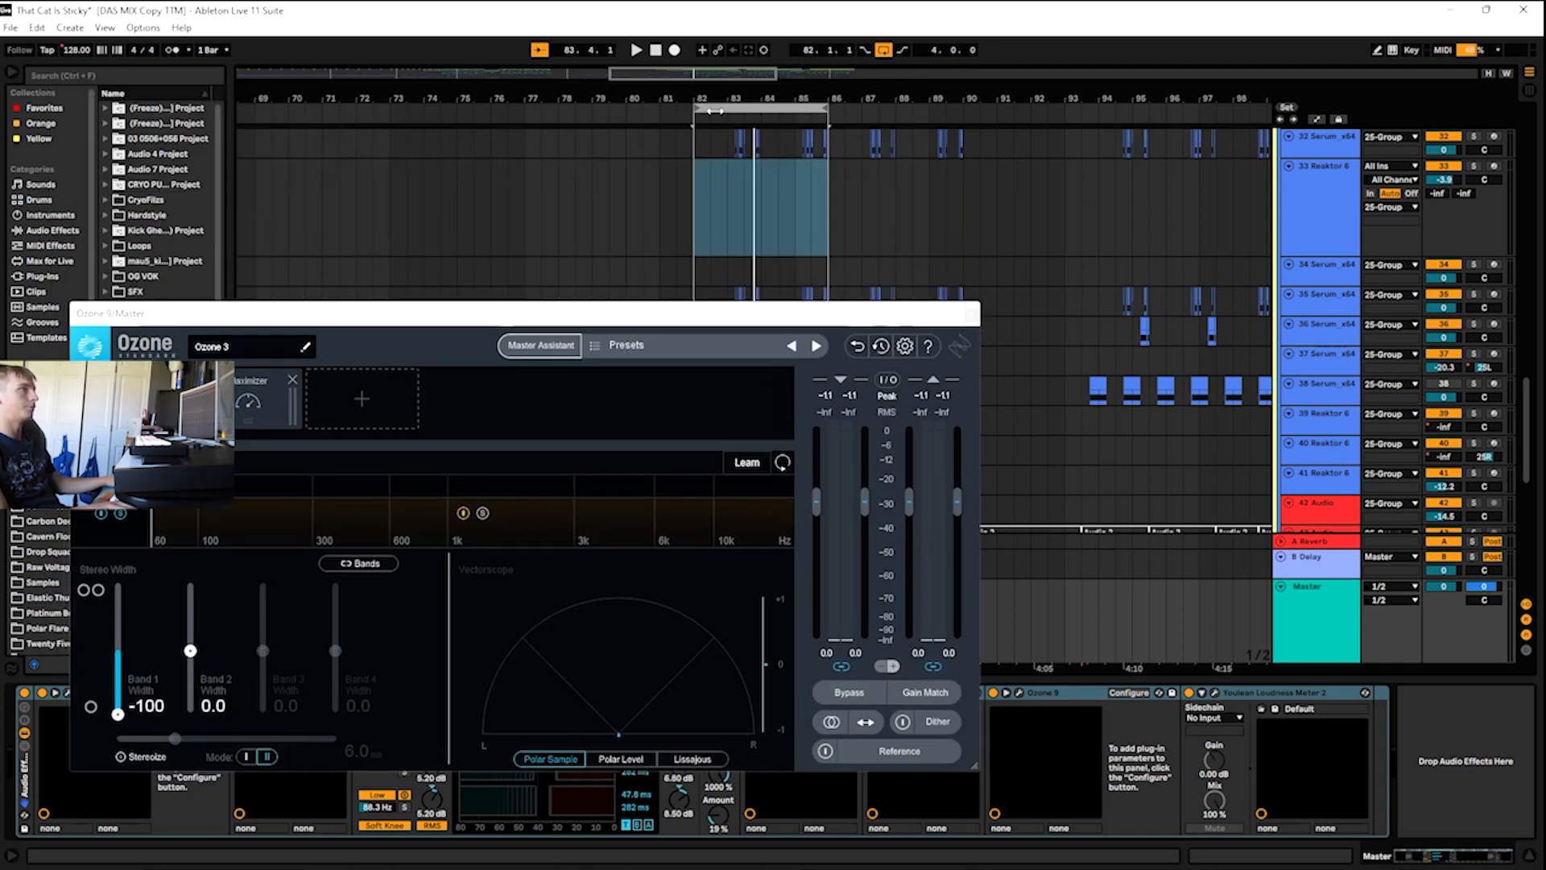
left_click(714, 110)
key("space")
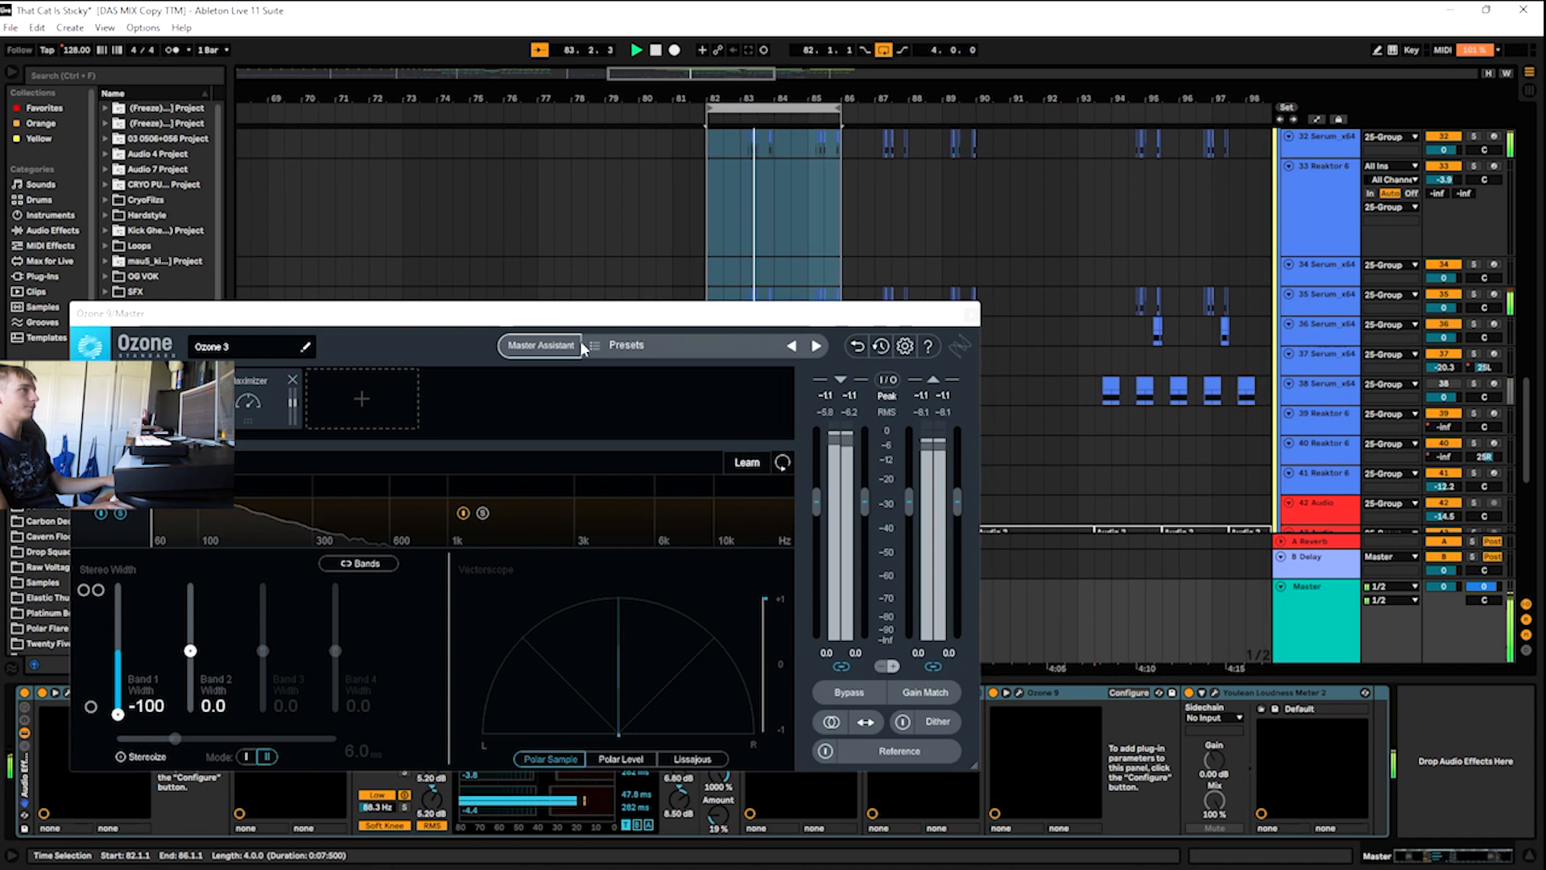
key("space")
left_click(563, 314)
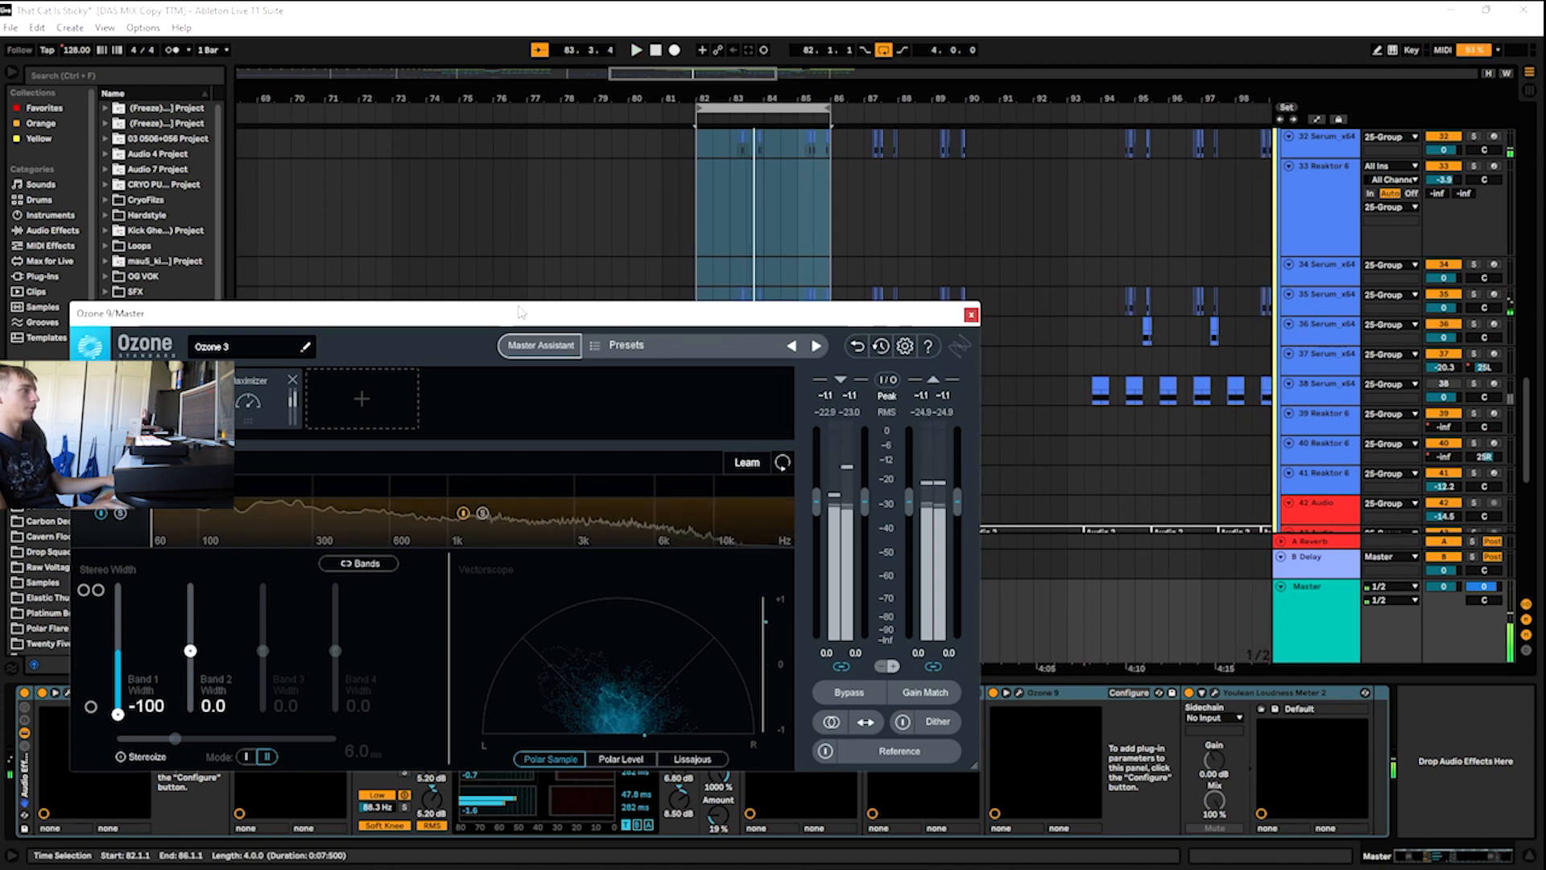
left_click_drag(519, 312, 603, 102)
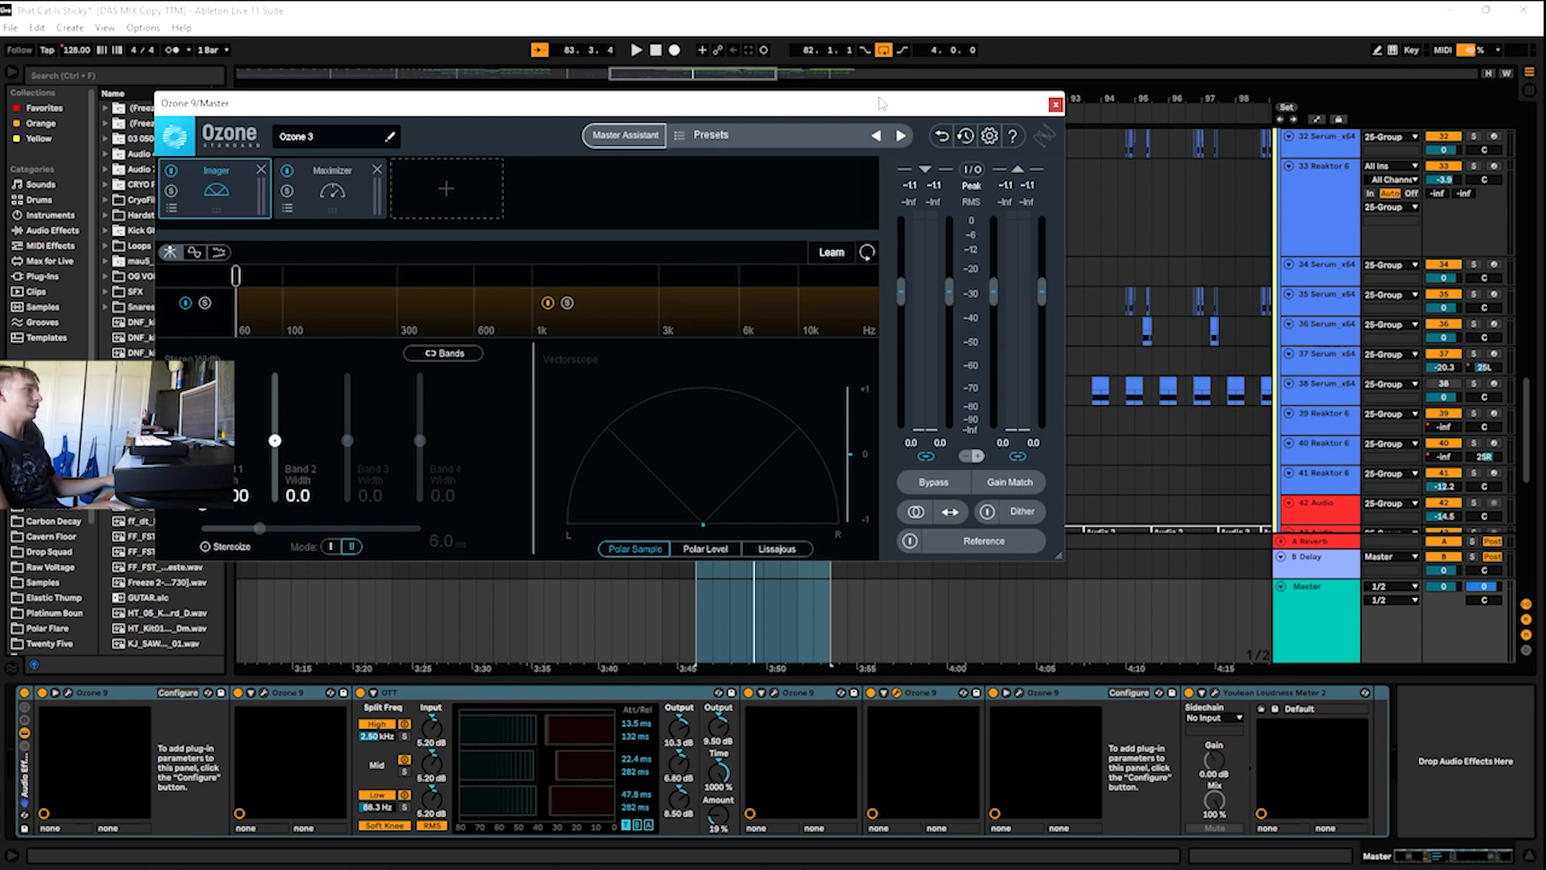
left_click(1055, 105)
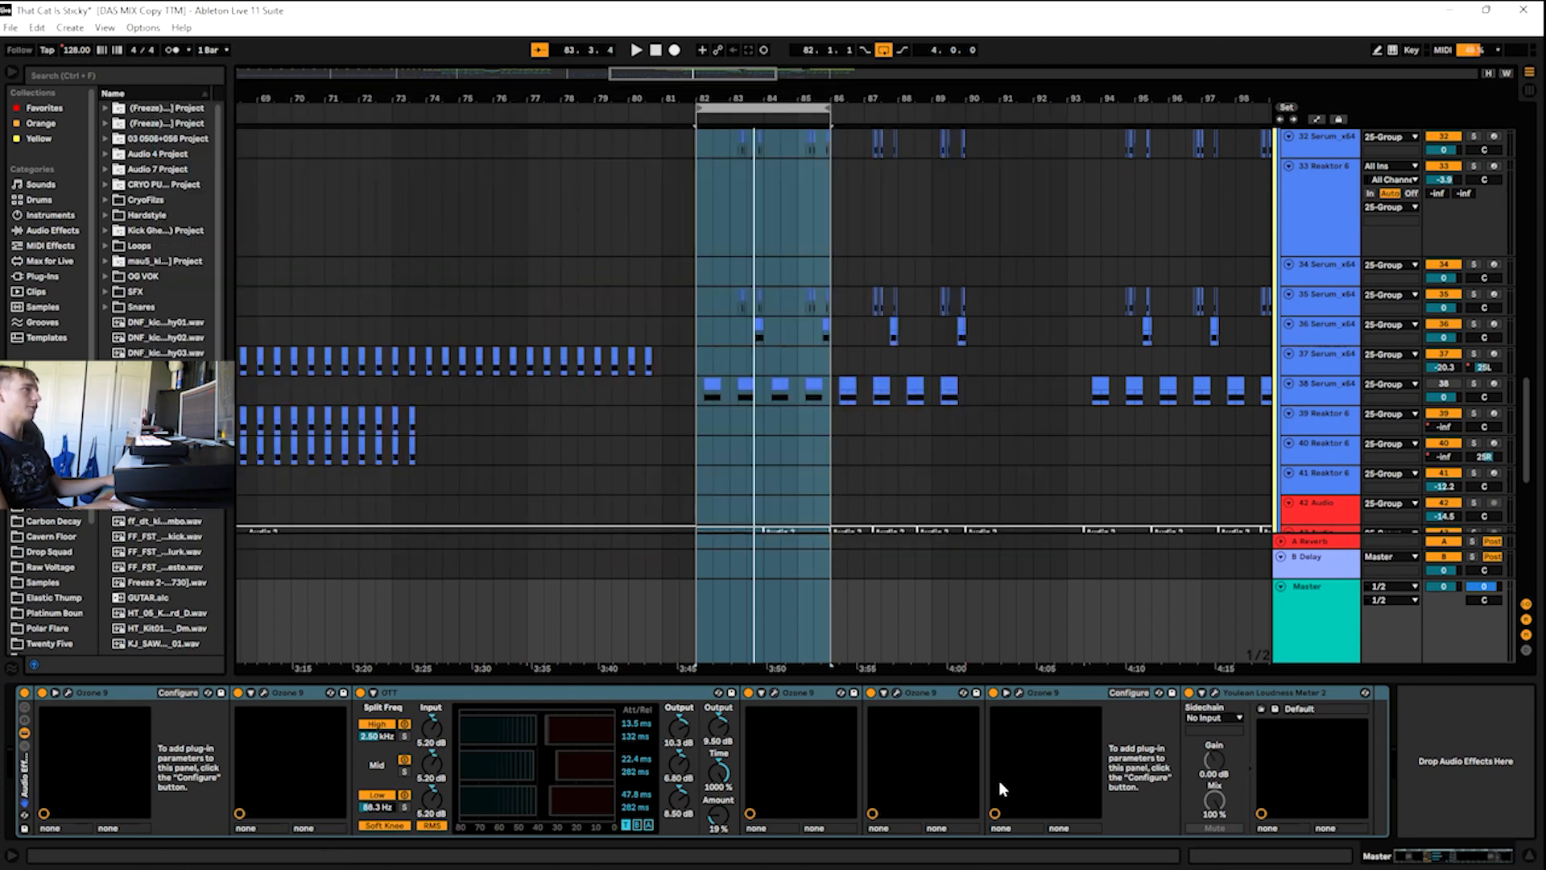
- Open the Master's last Ozone 9, play the loop through its Maximizer, and close the plug-in
left_click(897, 691)
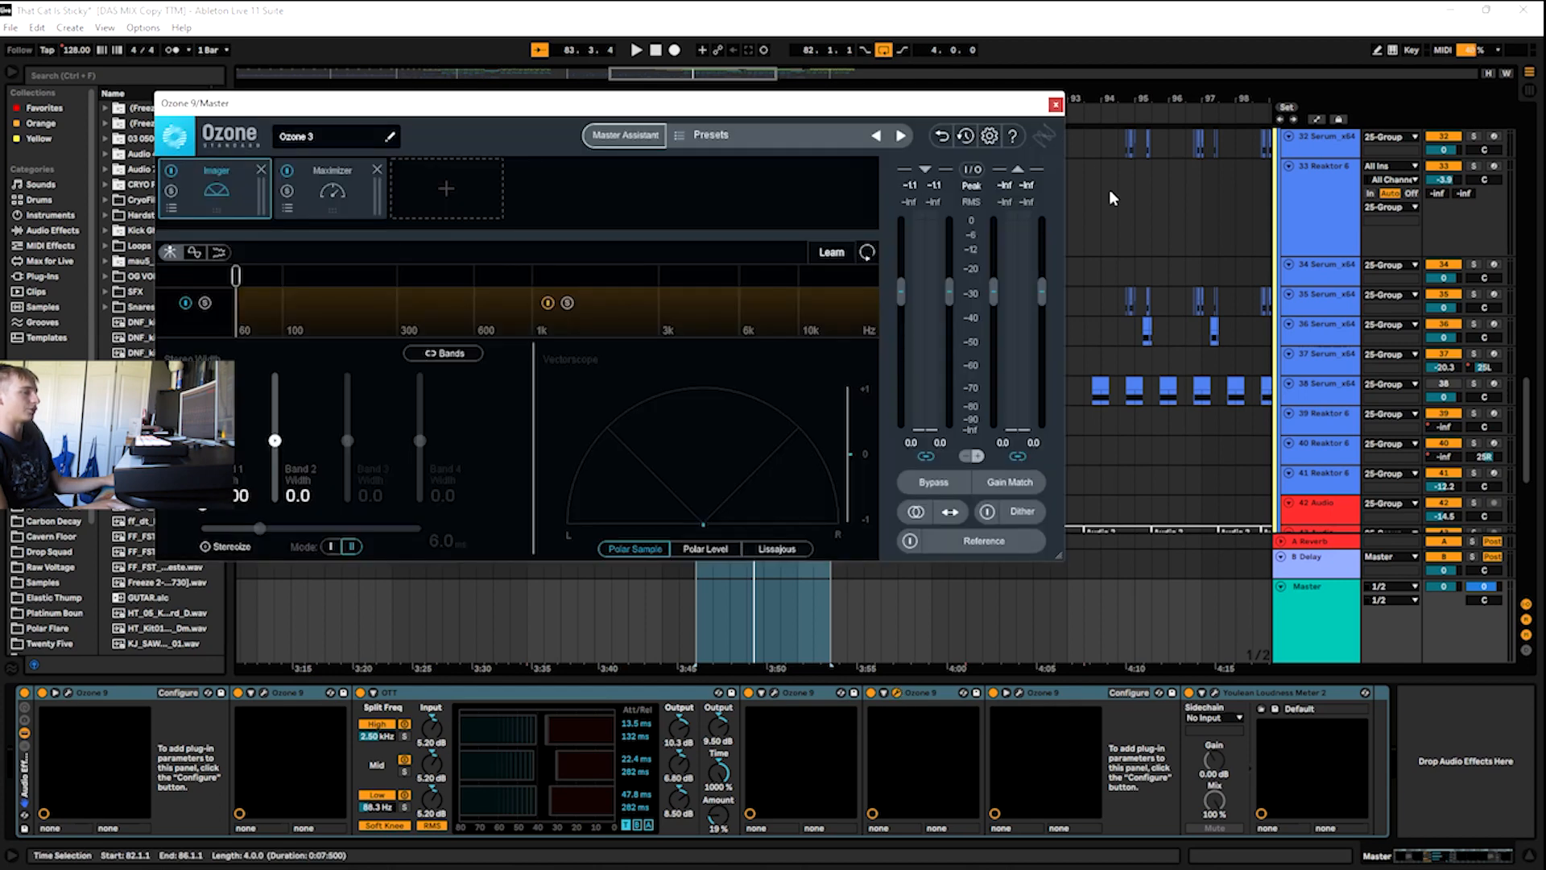
left_click(1057, 106)
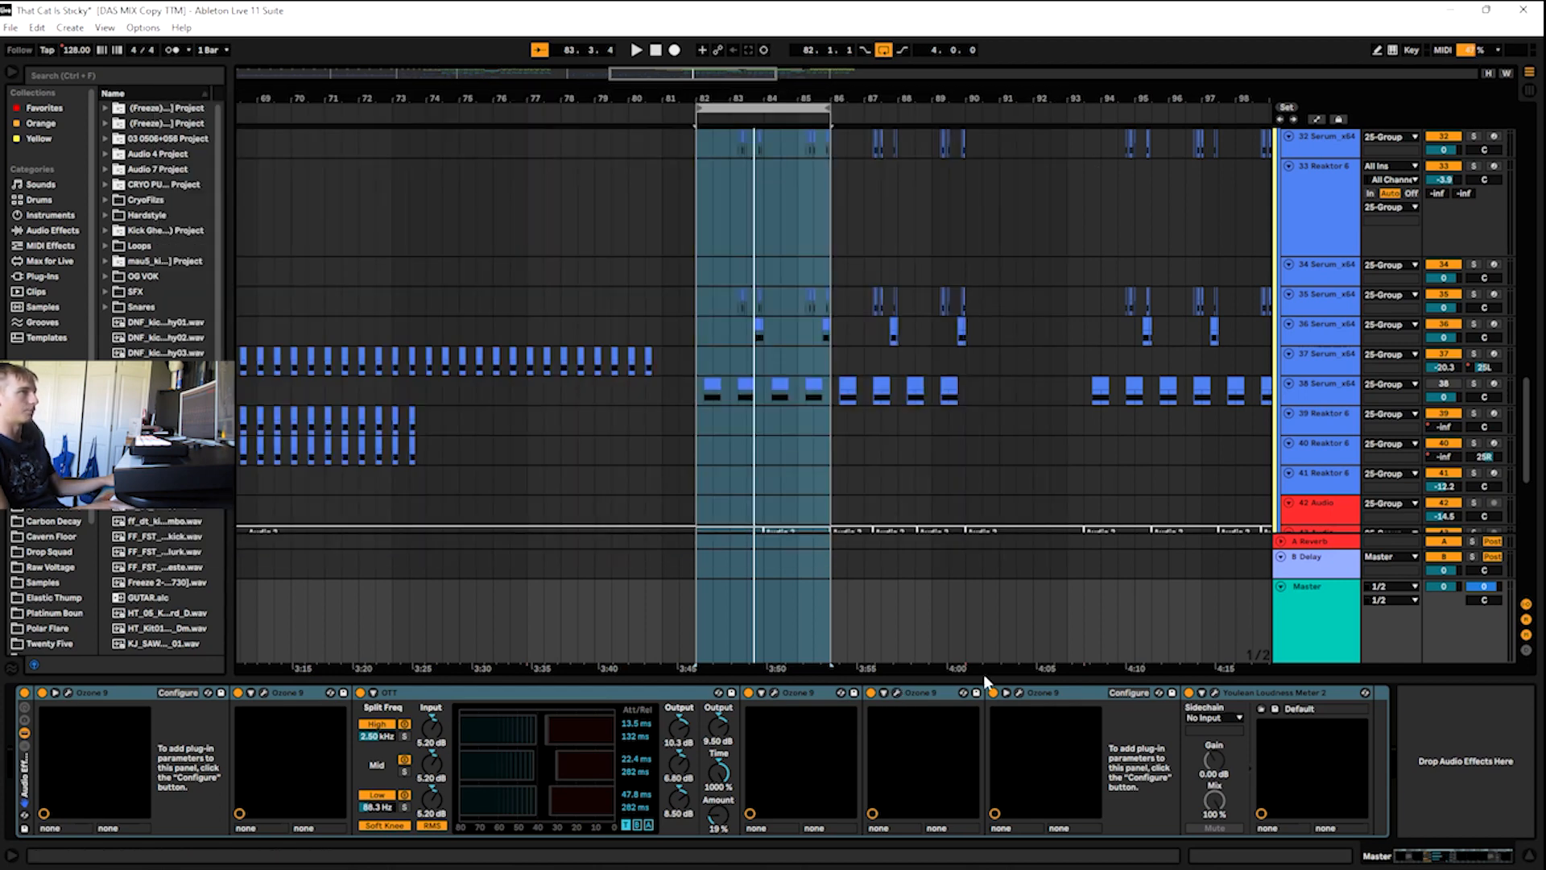
left_click(1021, 693)
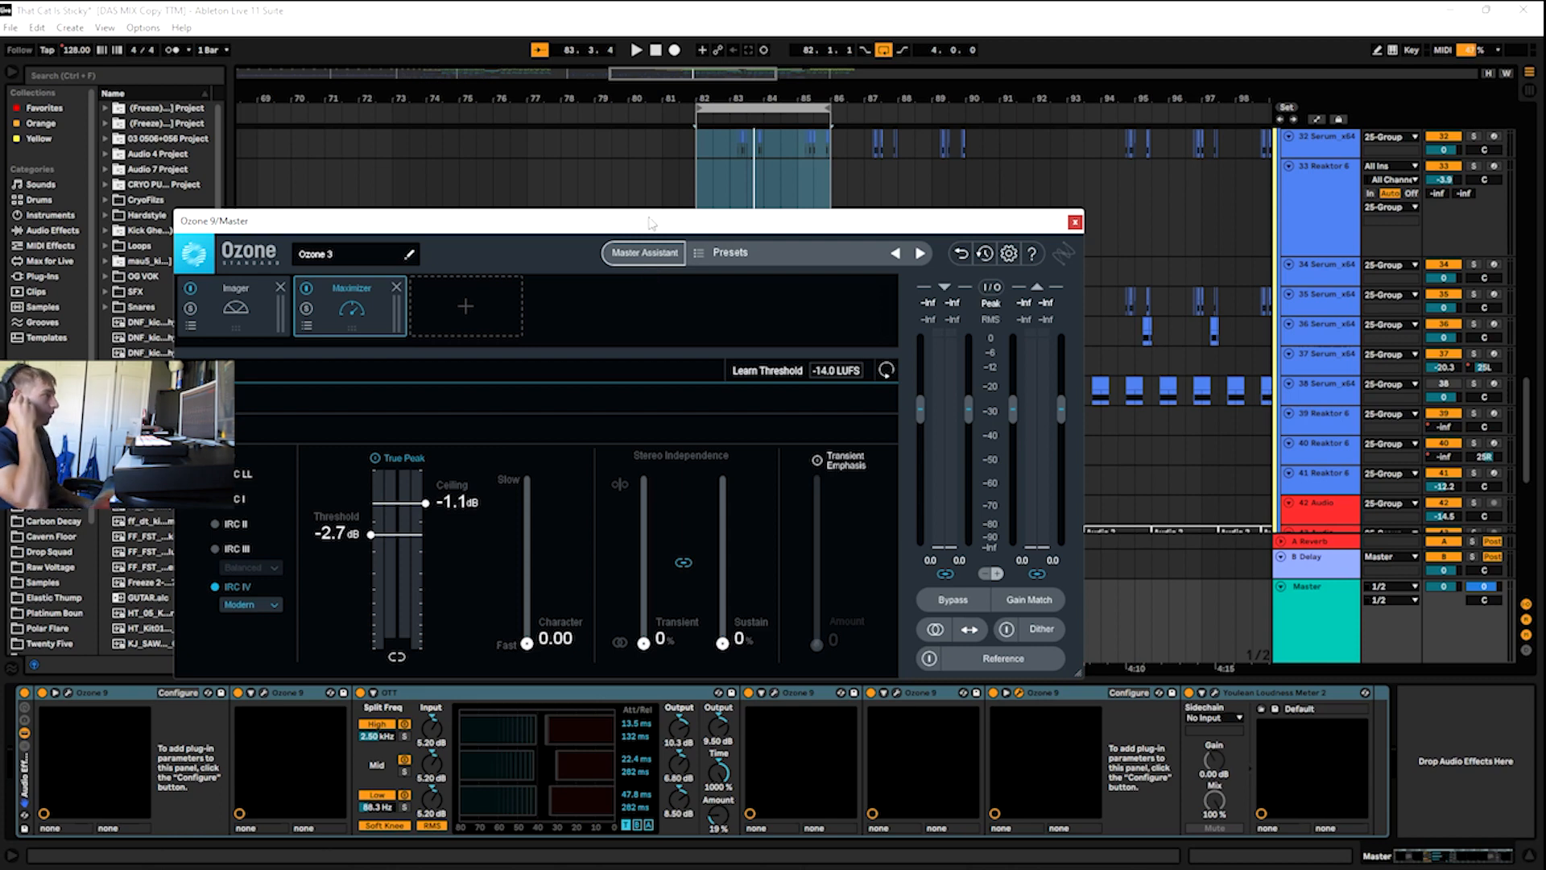
key("space")
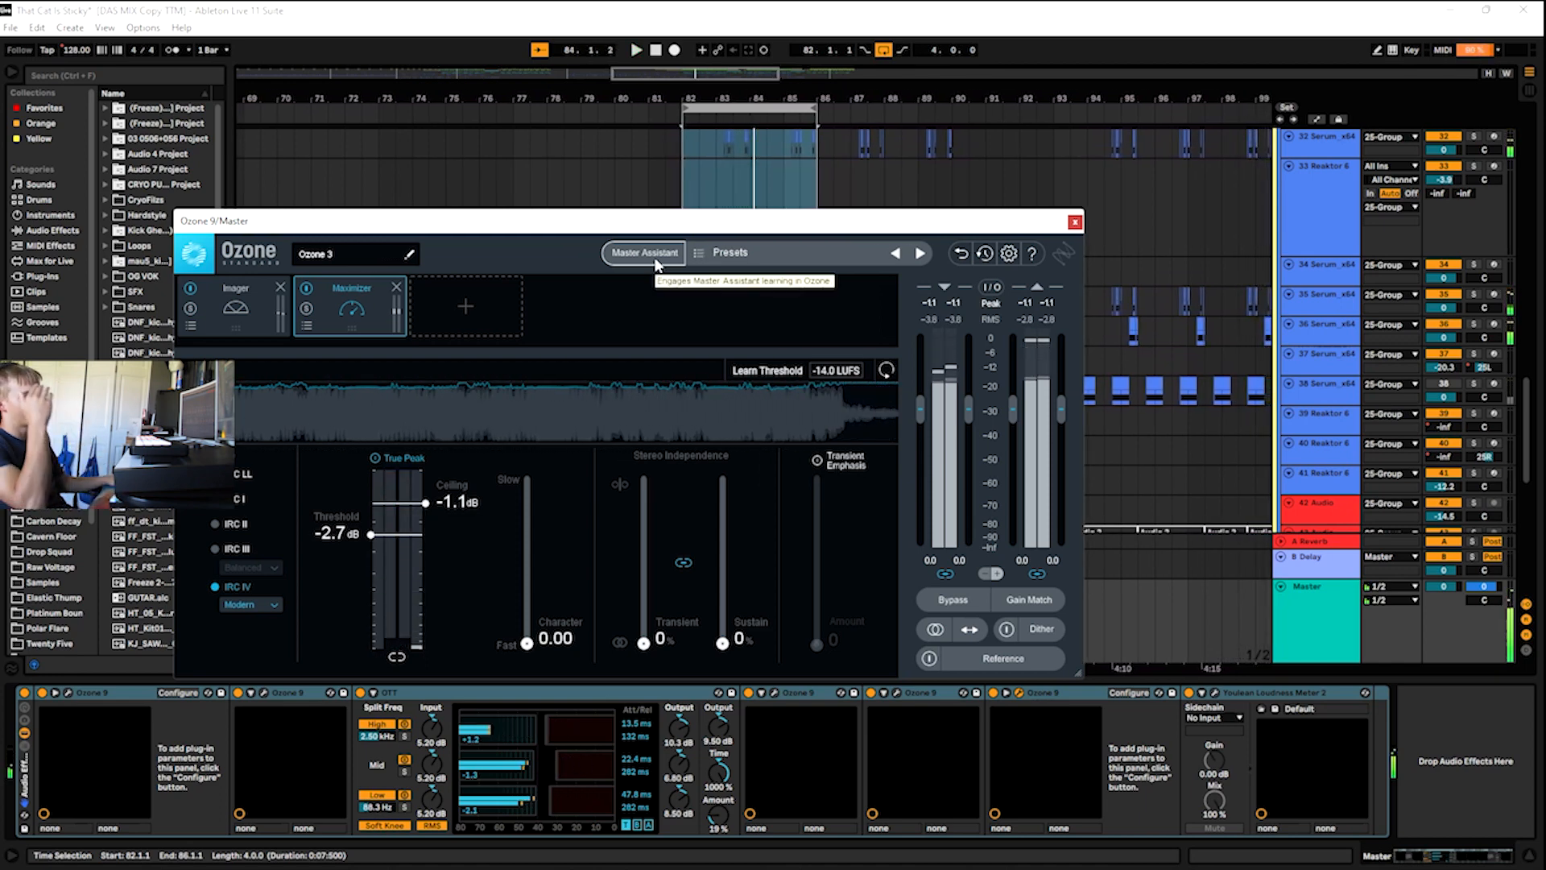
left_click(1075, 223)
- Measure the second drop's loudness by playing the loop with Youlean Loudness Meter 2 open
left_click(1215, 693)
key("space")
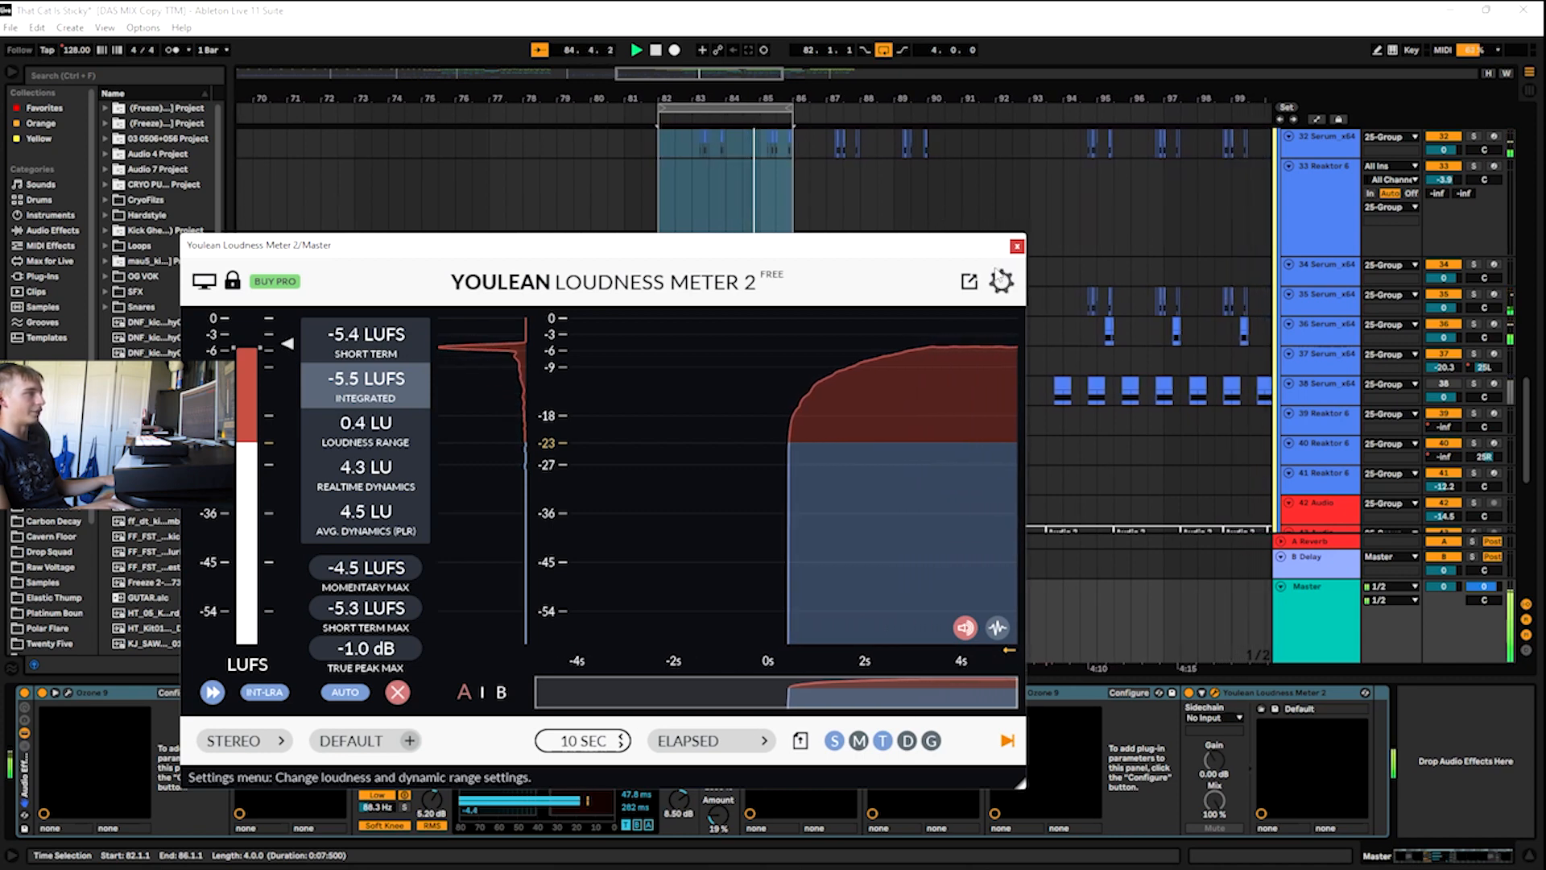
key("space")
- Measure the loudness of the earlier section and the first drop around marker 1, and close the loudness meter
left_click_drag(728, 75, 534, 111)
left_click(478, 110)
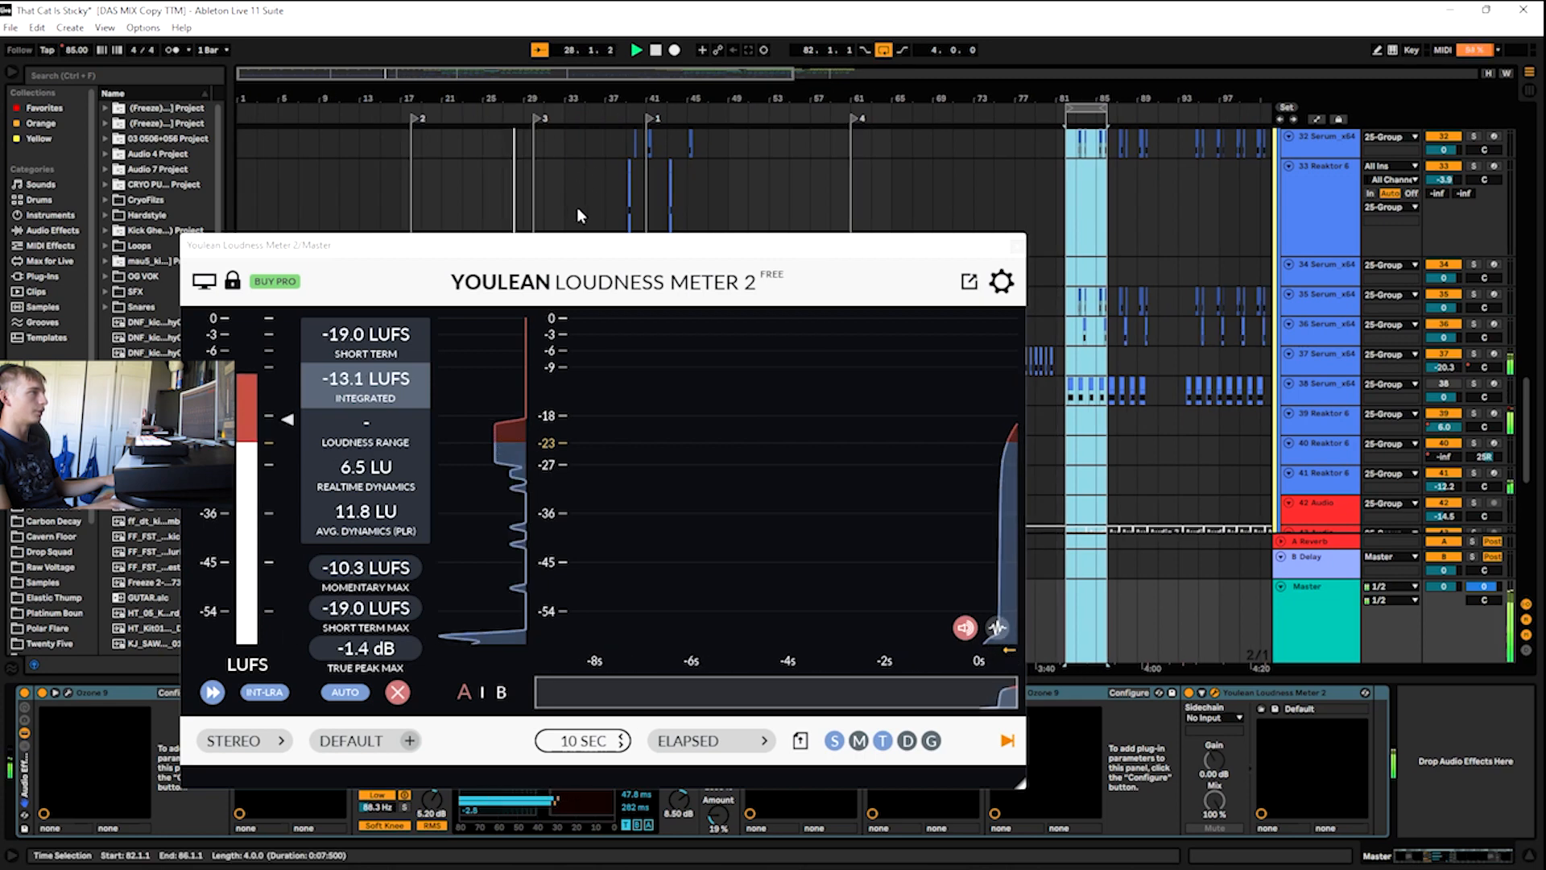
left_click(623, 110)
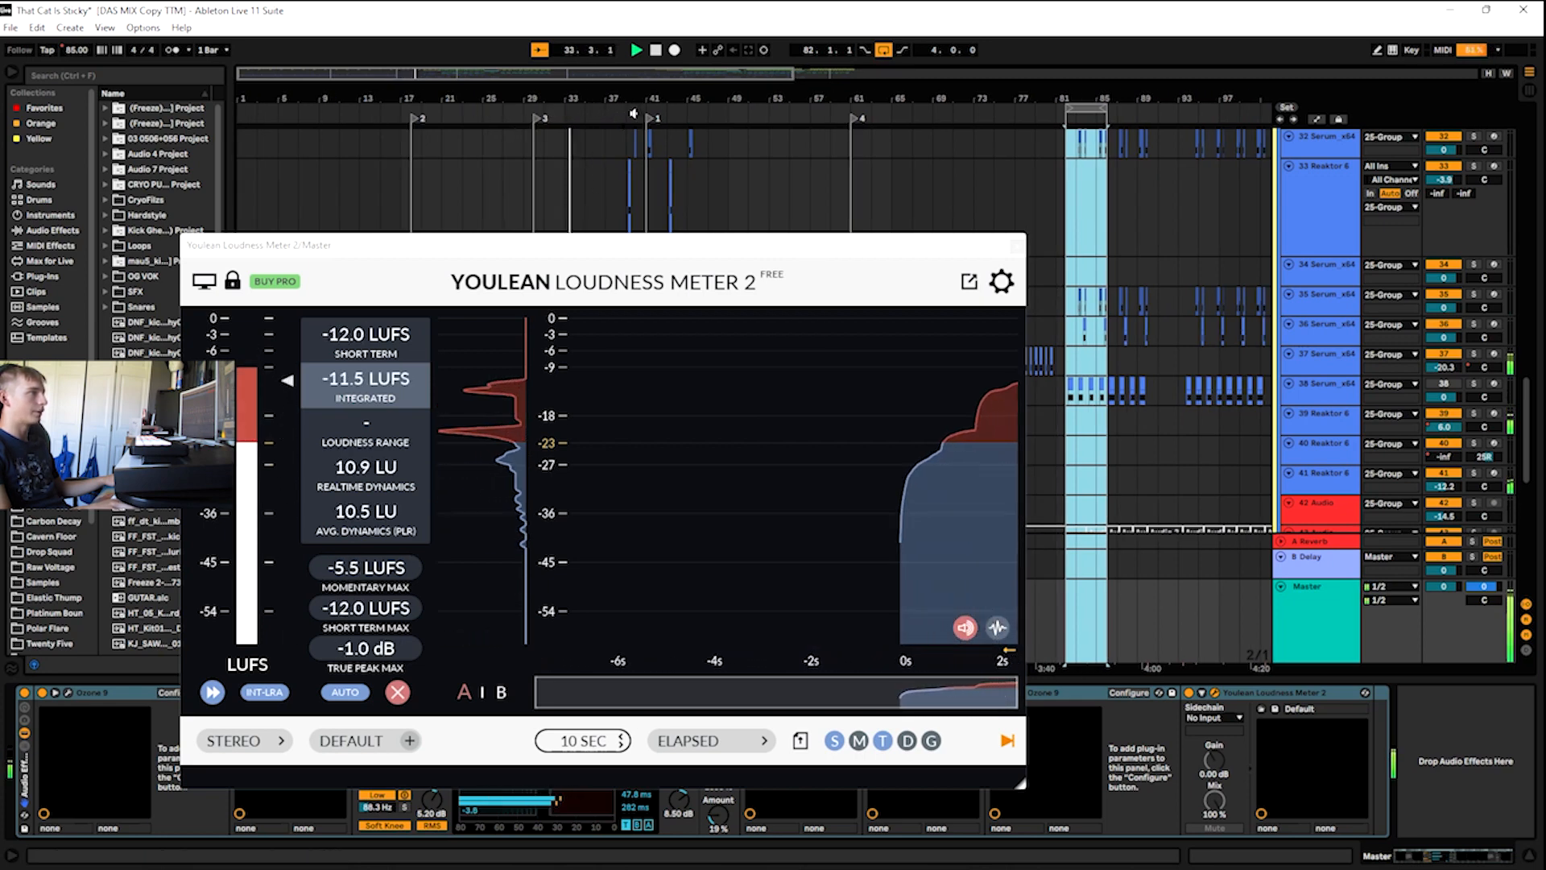
left_click(632, 112)
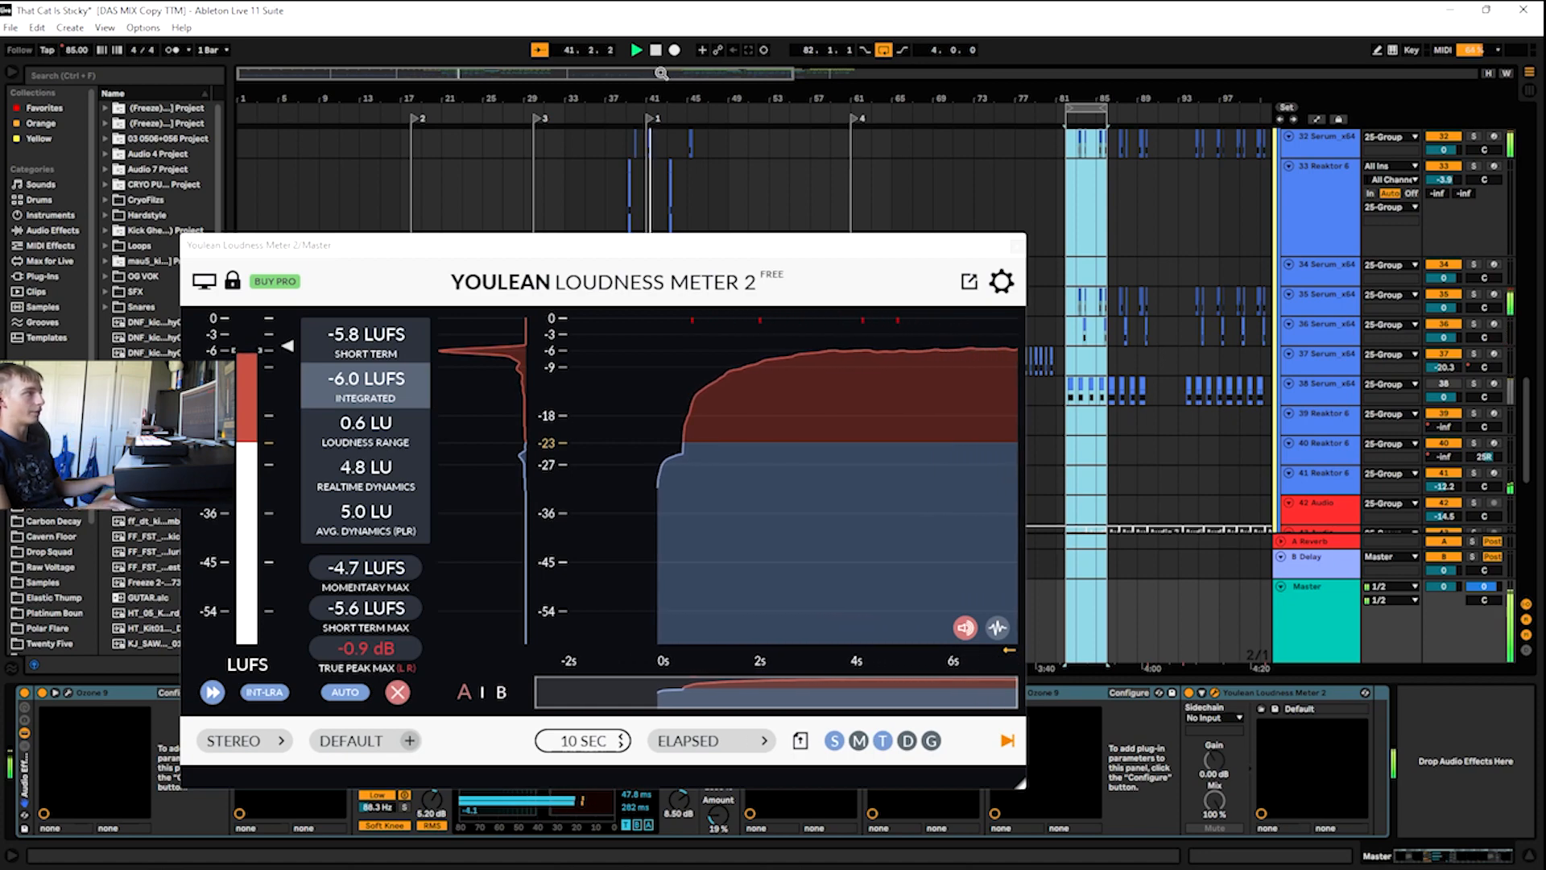
left_click_drag(935, 256, 1017, 427)
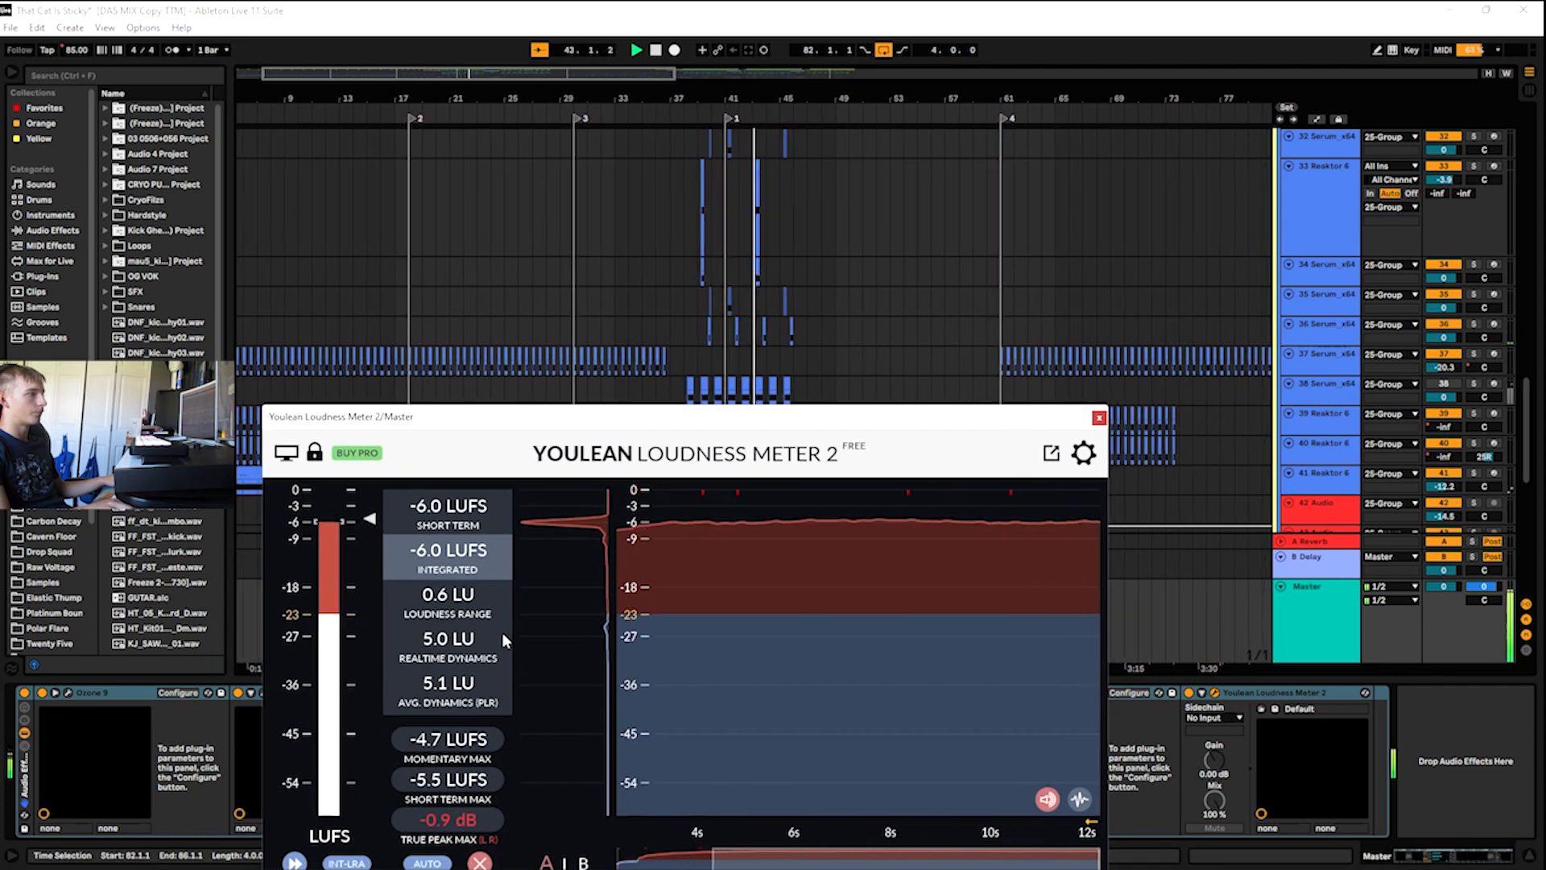
left_click(1099, 417)
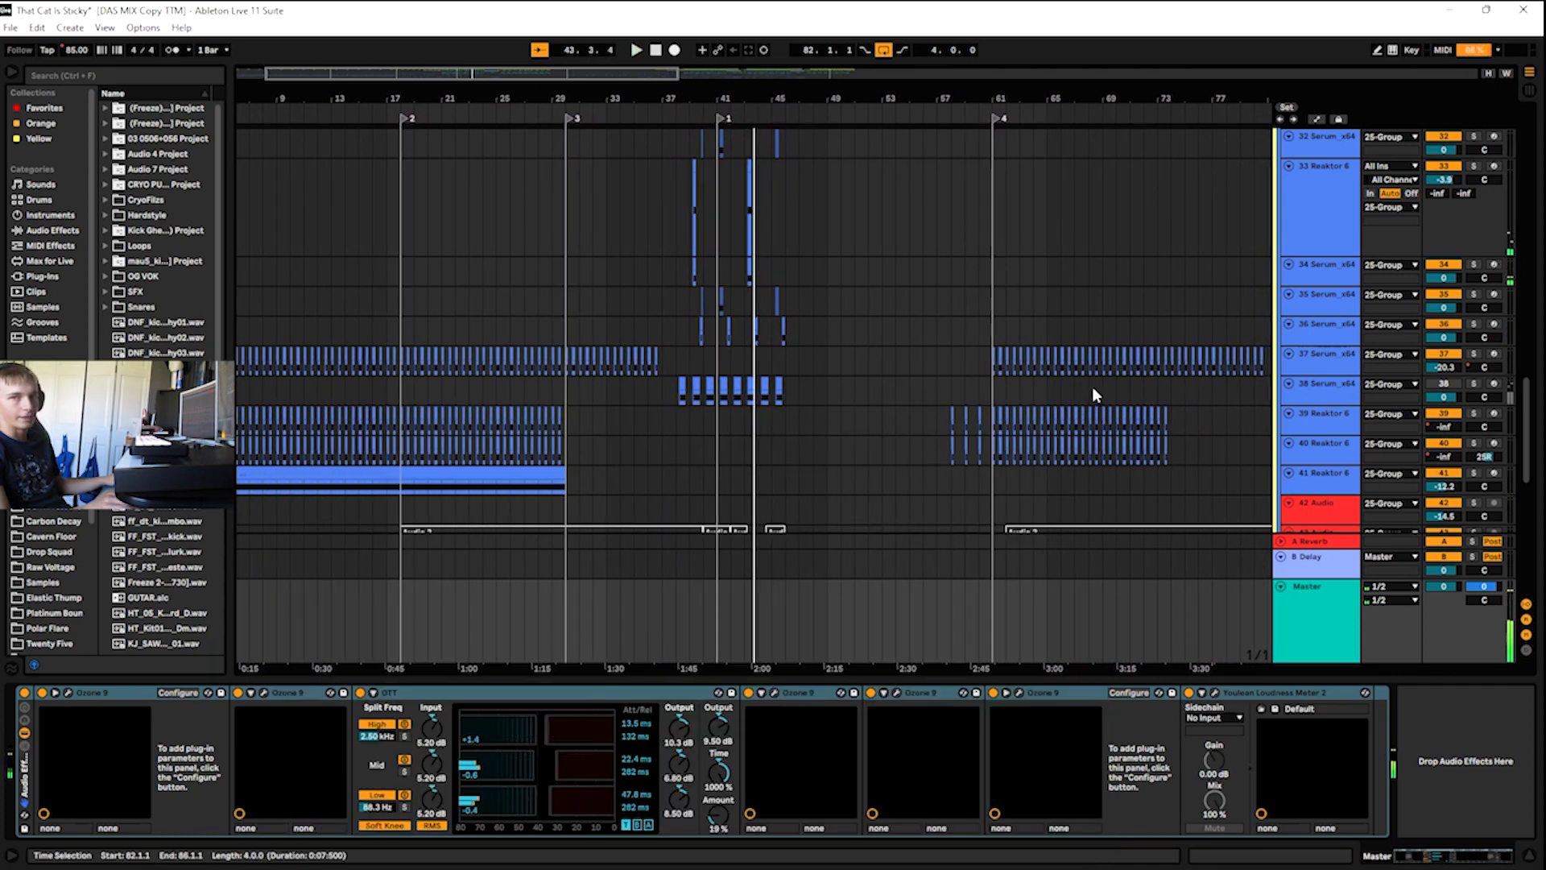
- Fit the arrangement's height and width to the window and turn off the loop
left_click(1488, 73)
key("w")
left_click_drag(613, 73, 622, 85)
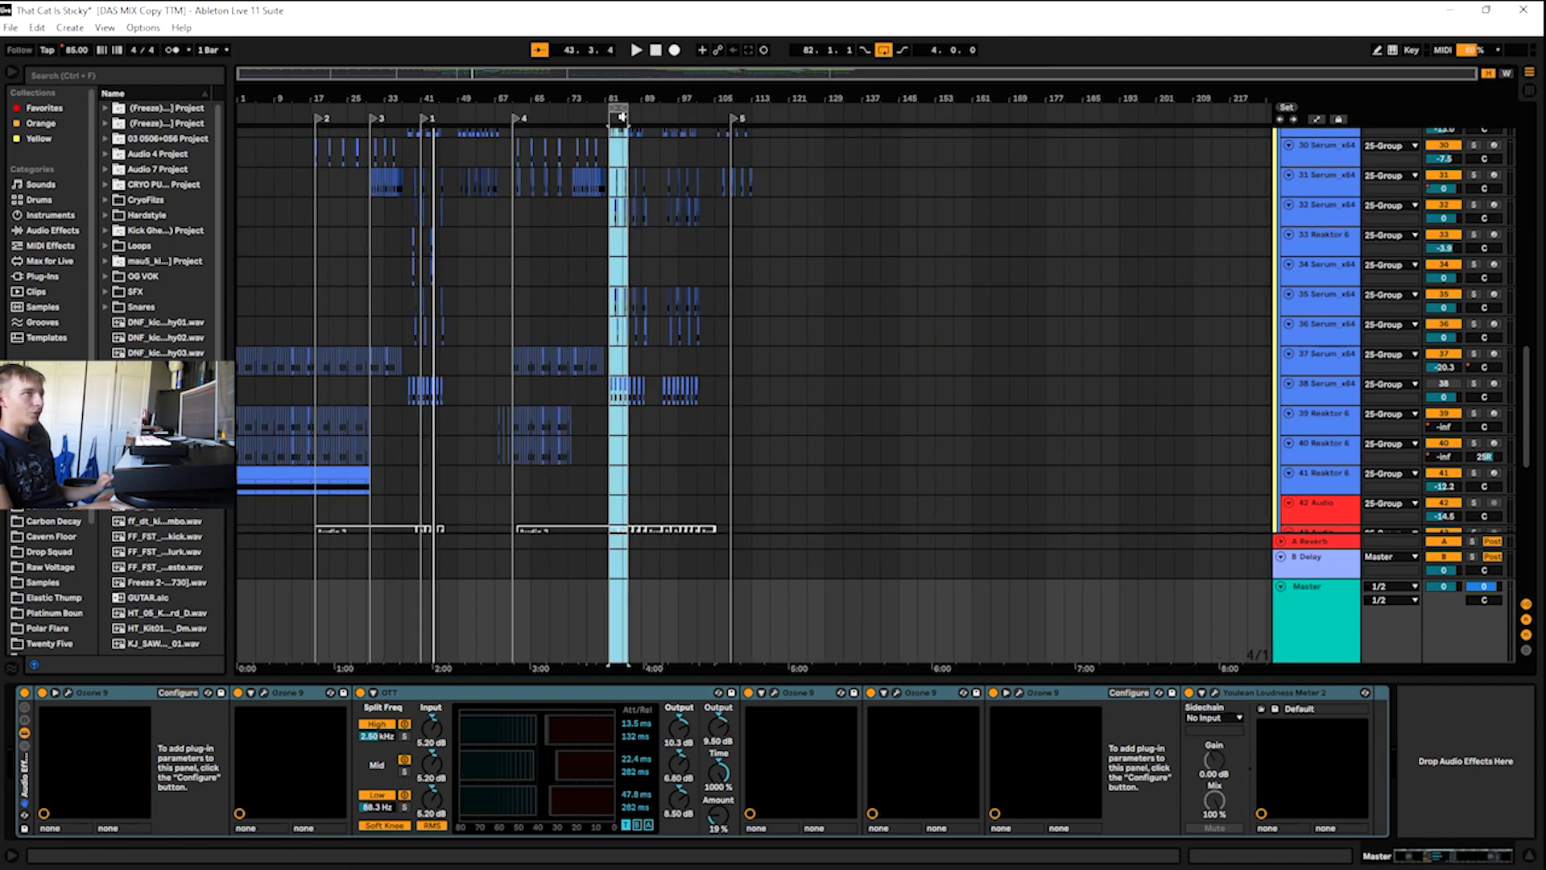
scroll(590, 290, "up", 8)
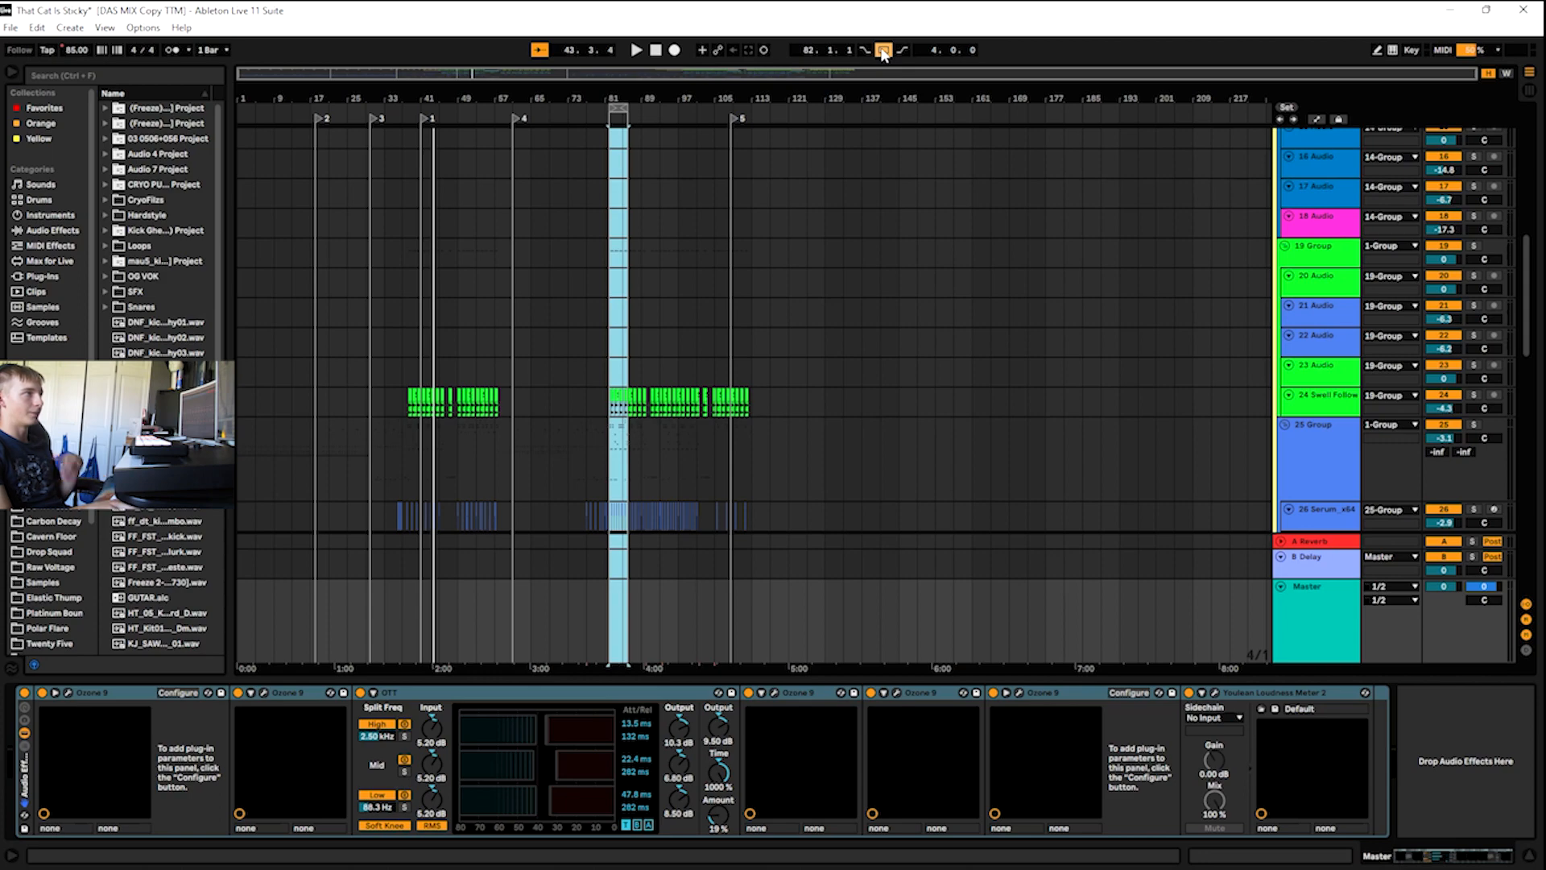
scroll(819, 184, "up", 6)
scroll(773, 250, "up", 6)
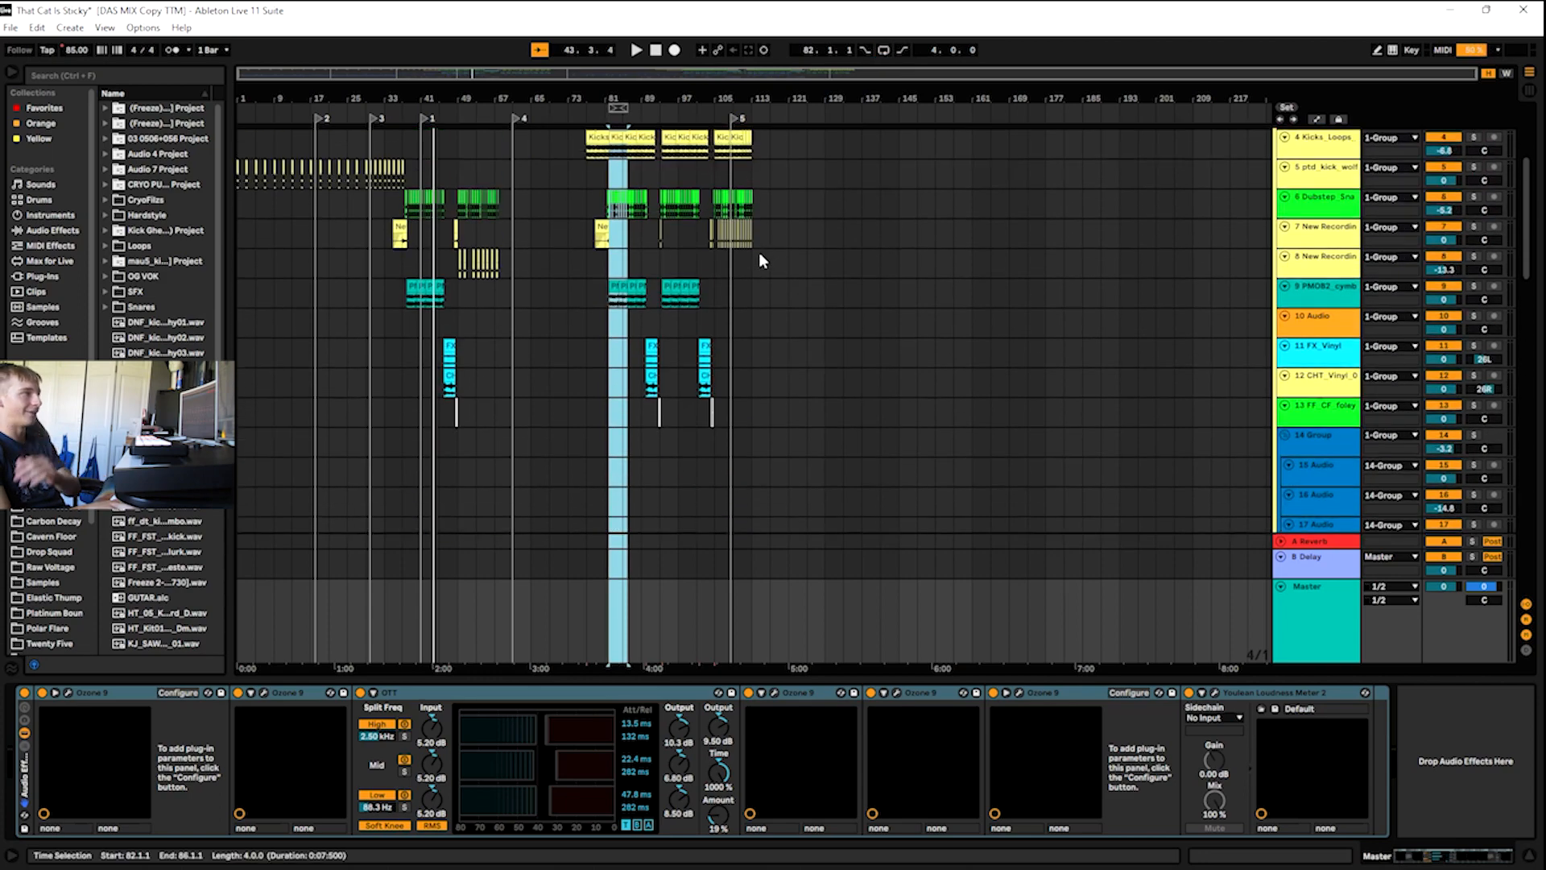
- Look over the song's whole arrangement, from the kick tracks to the bottom audio tracks, with the insert mark at bar 117 on 27 Serum
scroll(721, 278, "down", 15)
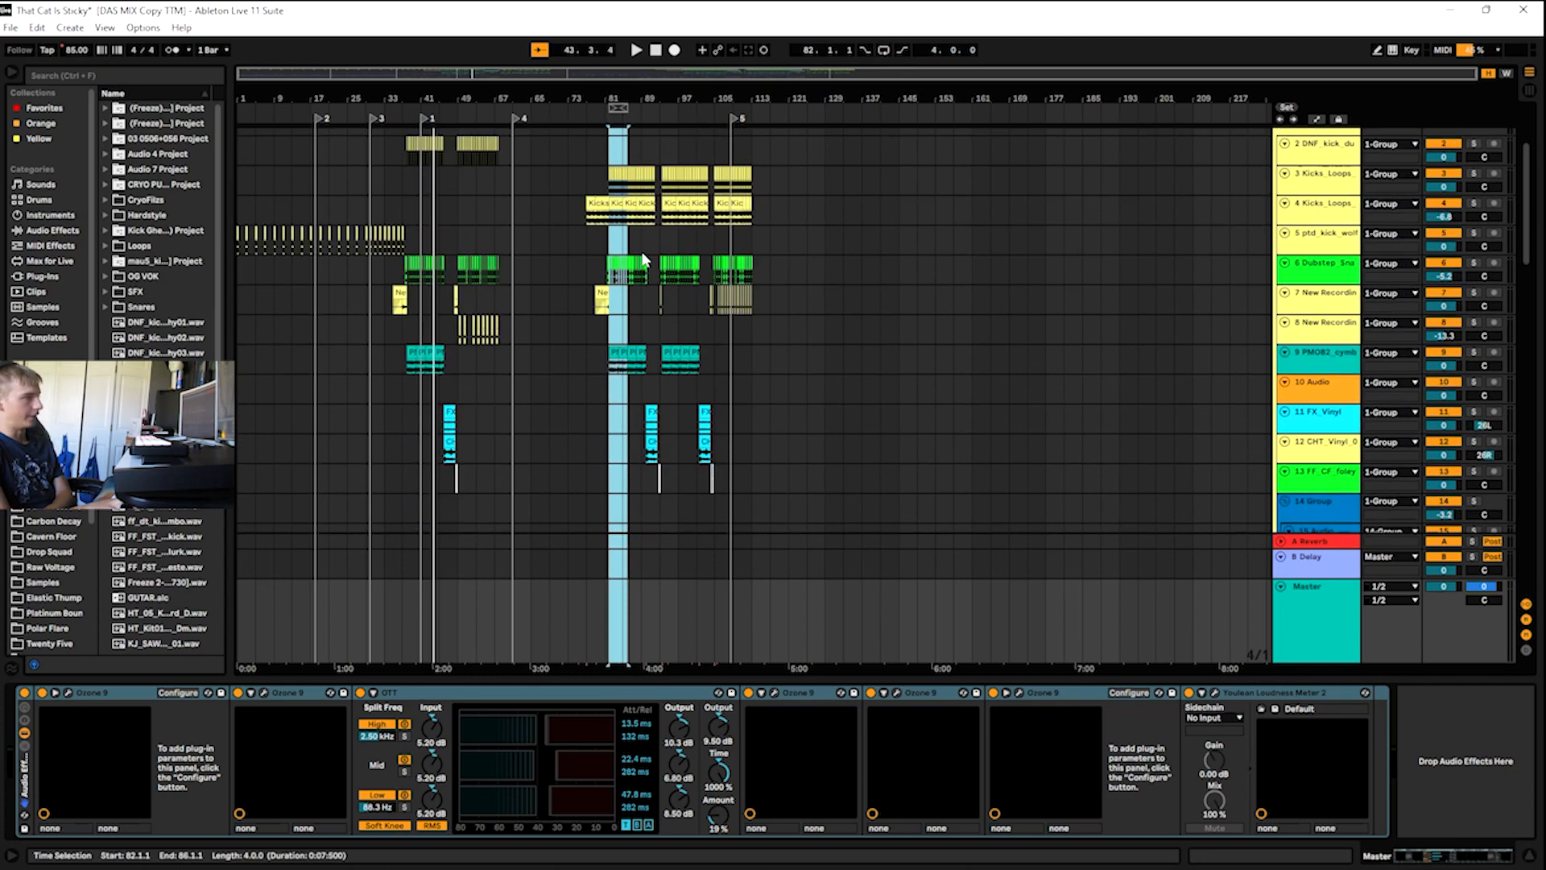
scroll(615, 268, "up", 5)
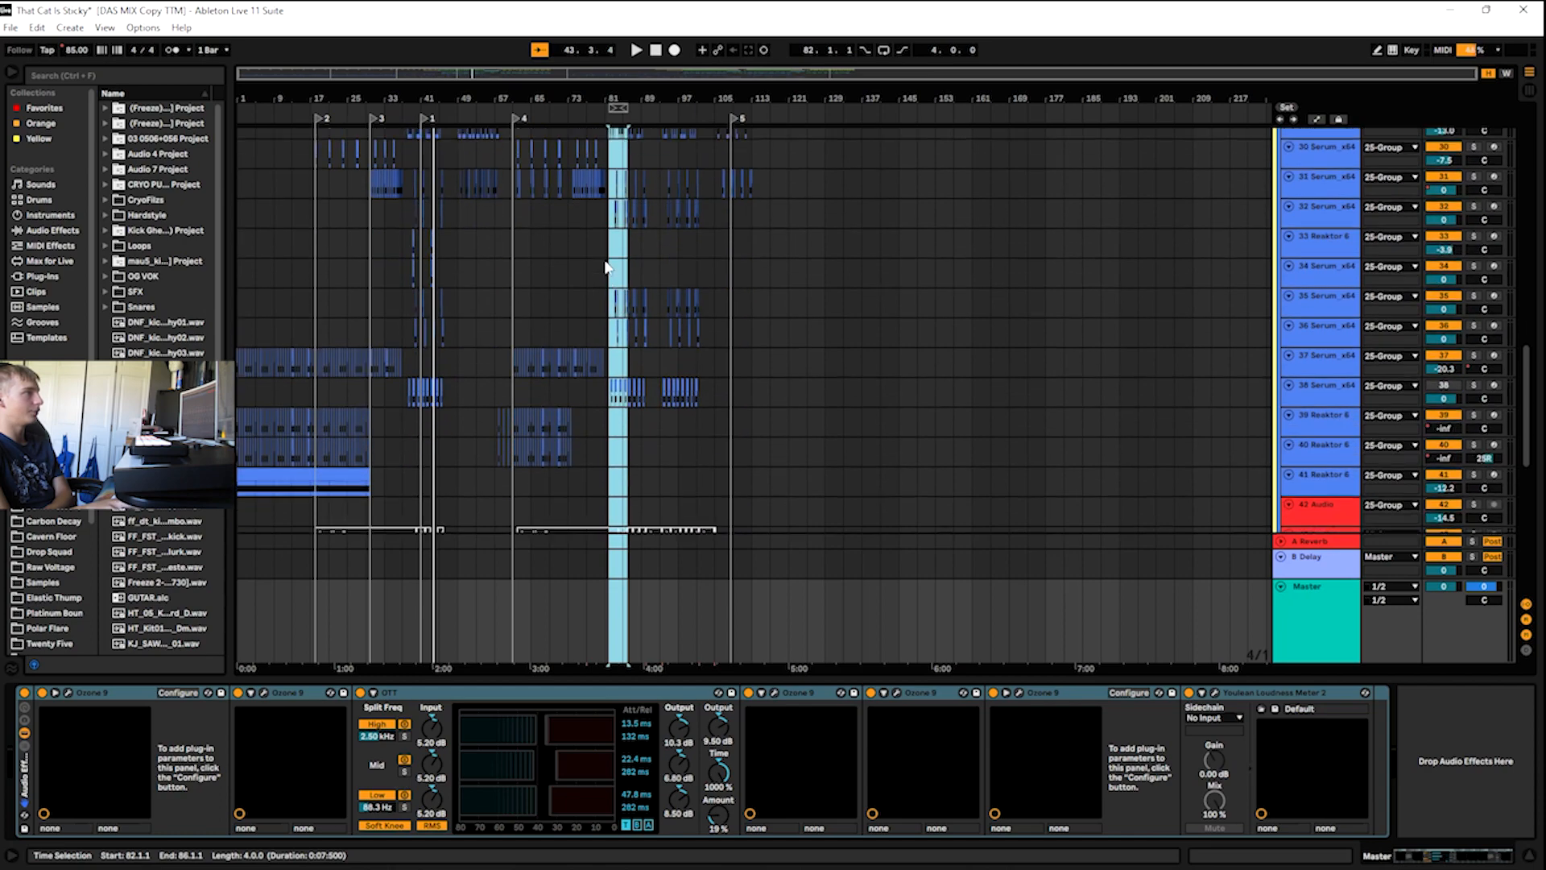
left_click(767, 254)
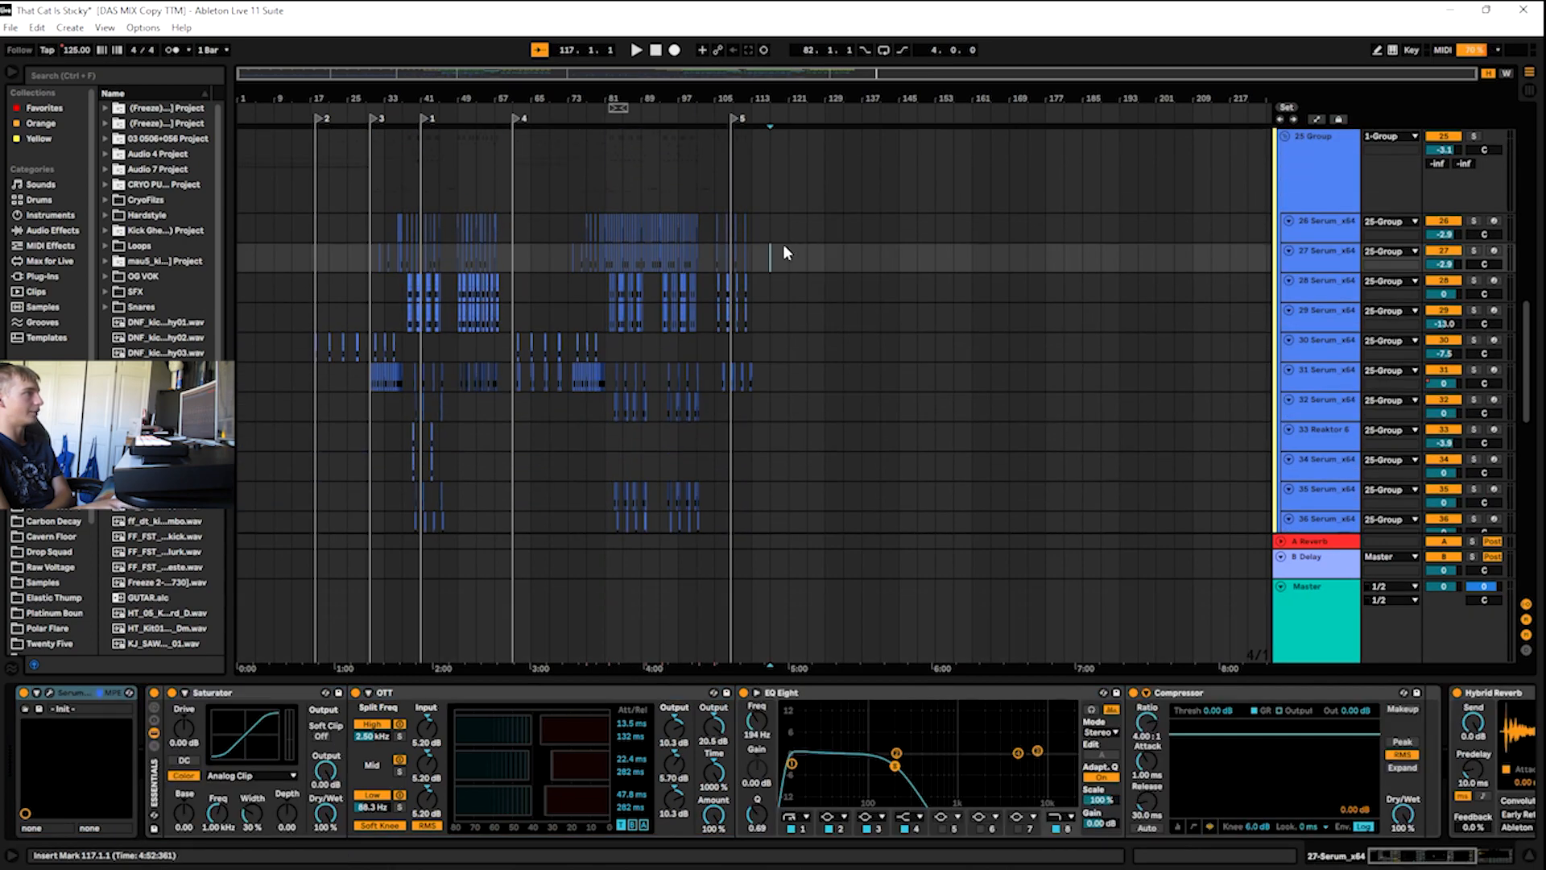
scroll(554, 286, "down", 5)
scroll(564, 334, "down", 10)
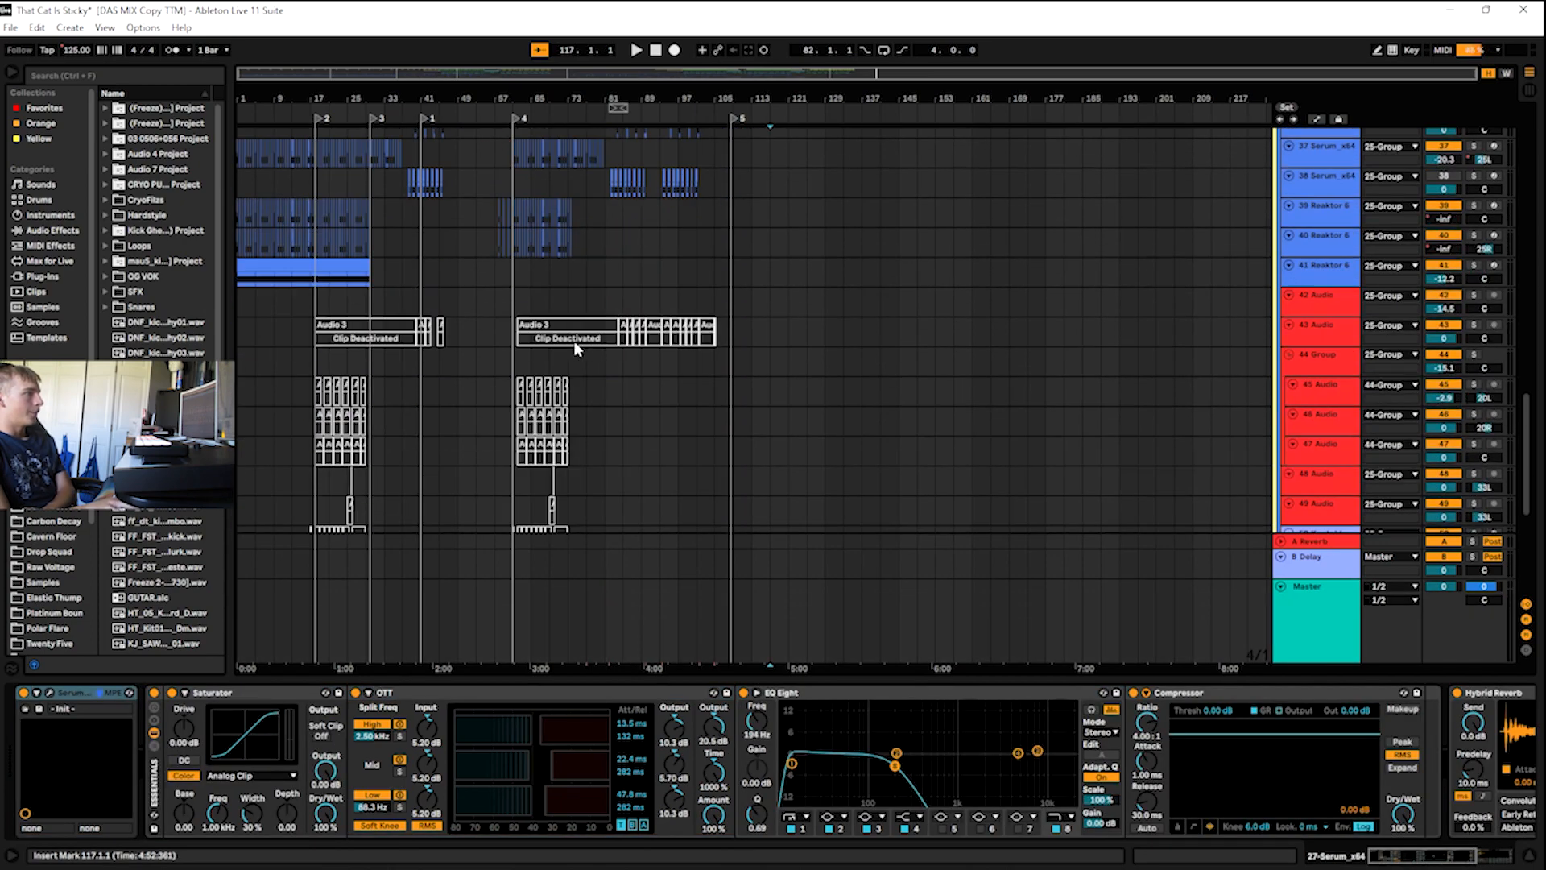
scroll(554, 341, "up", 10)
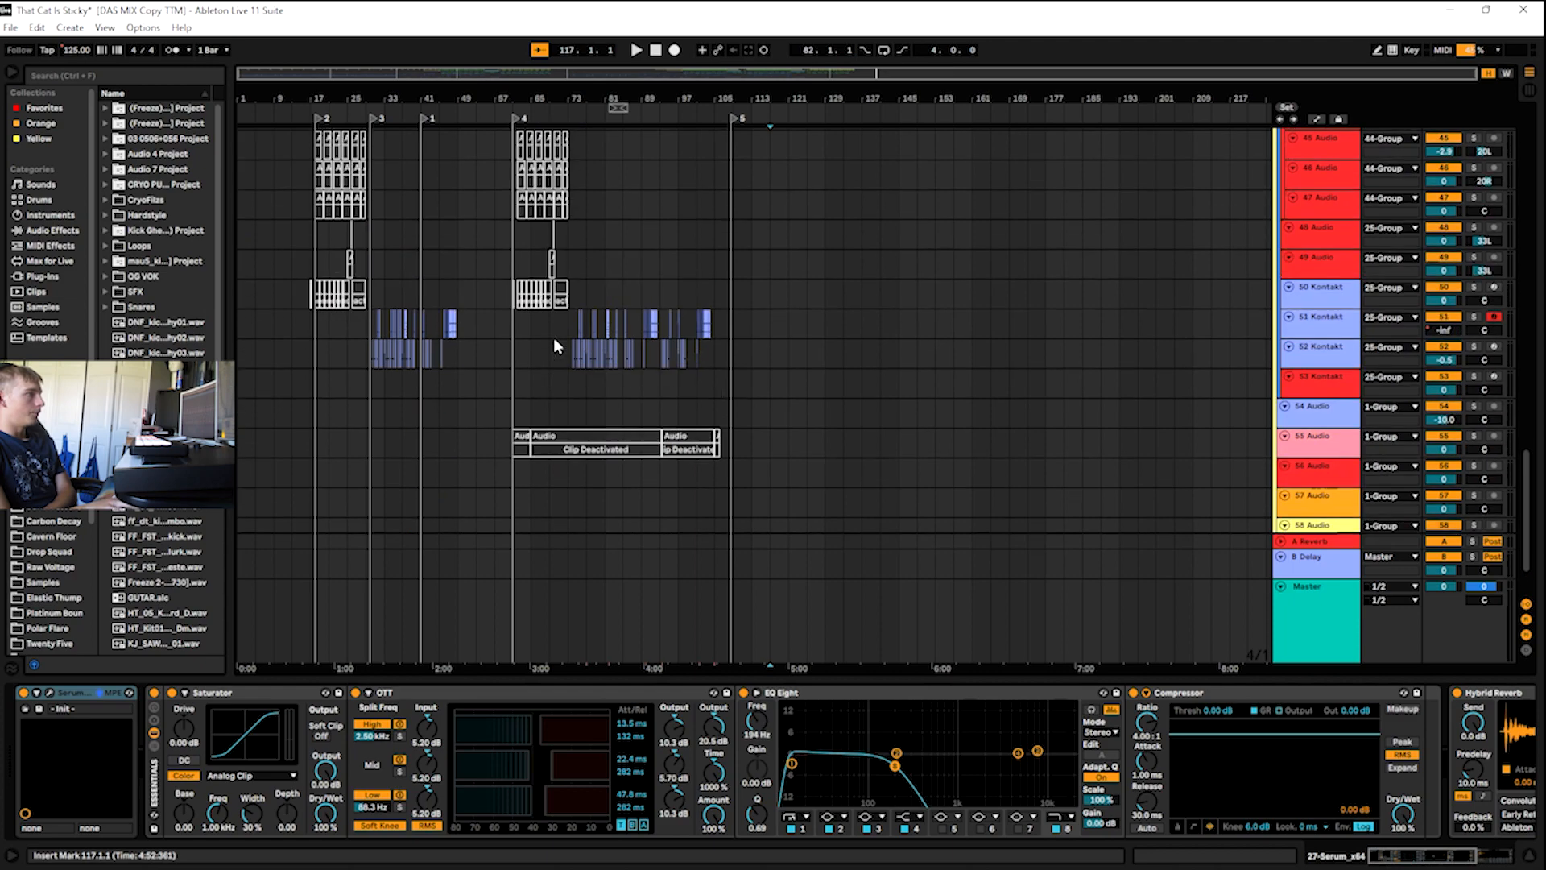
scroll(554, 342, "up", 6)
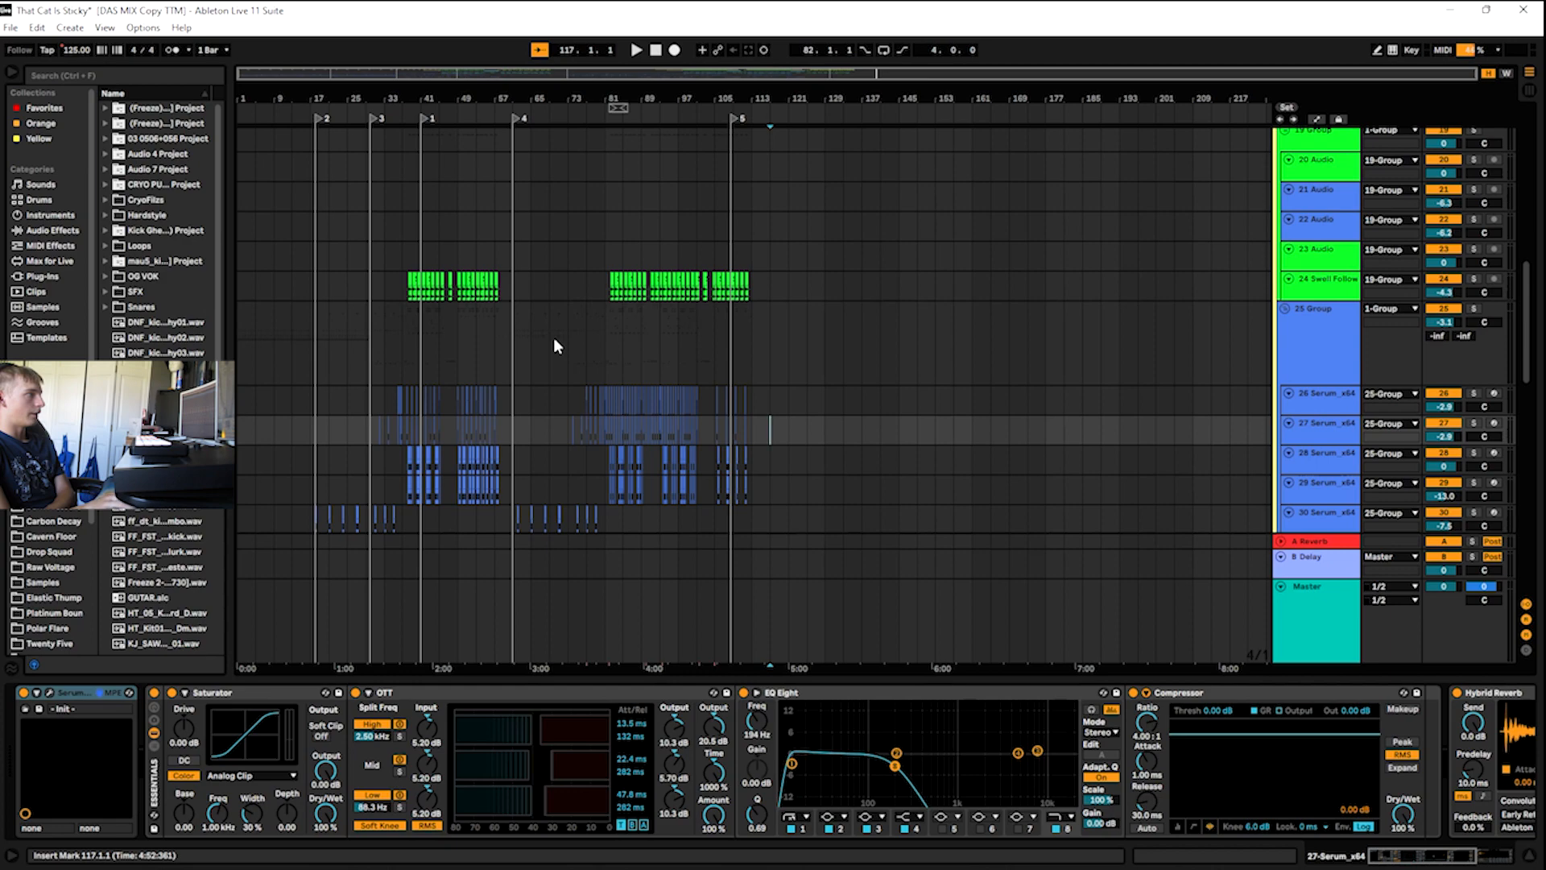
scroll(554, 345, "up", 1)
scroll(554, 346, "up", 9)
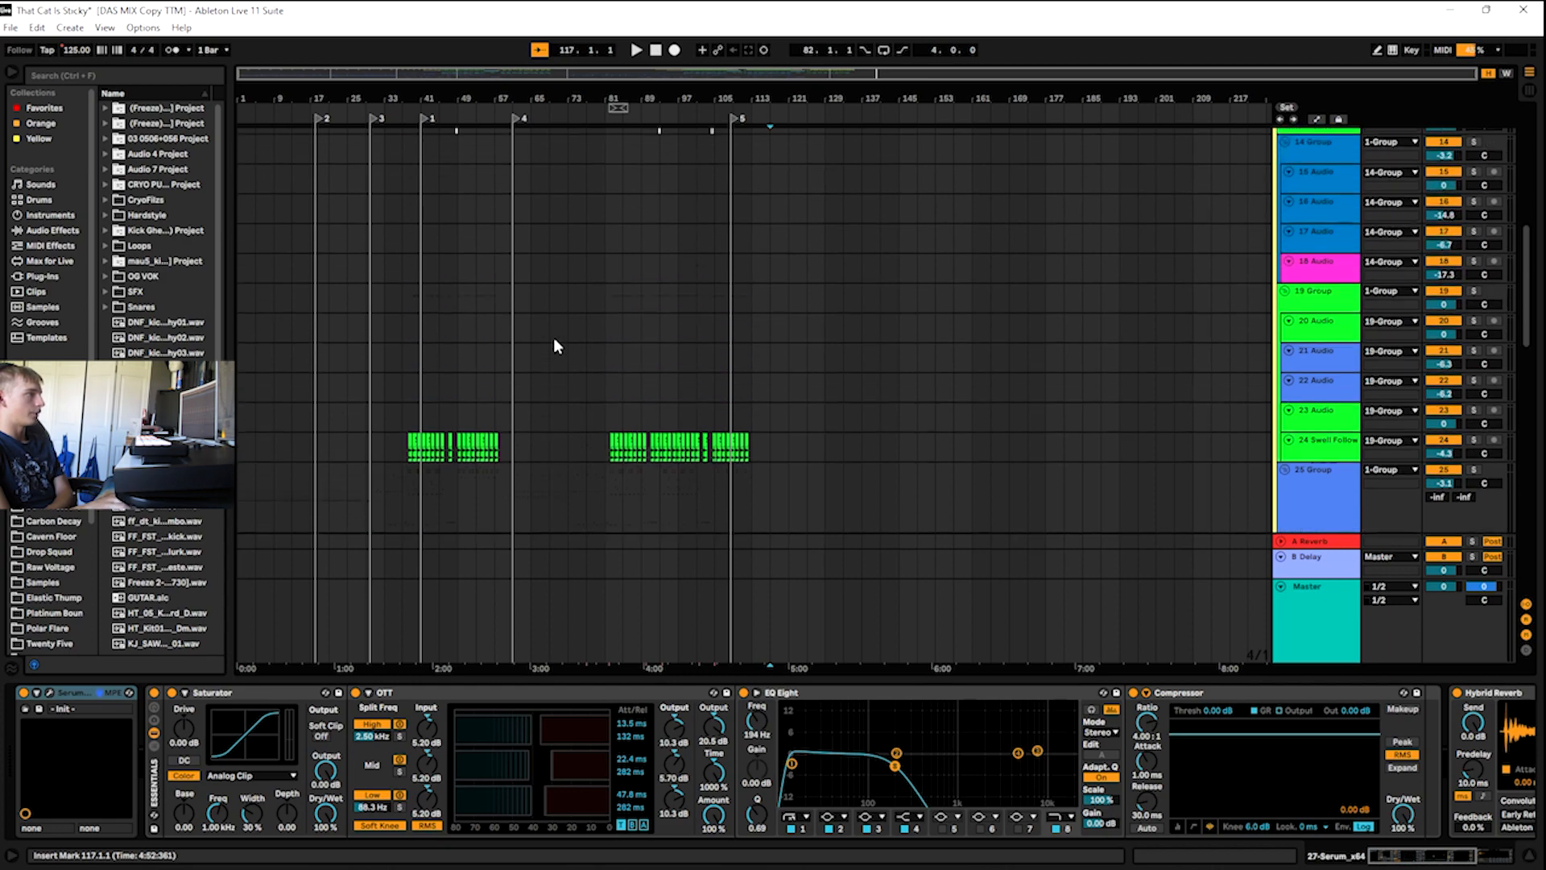
scroll(553, 344, "up", 2)
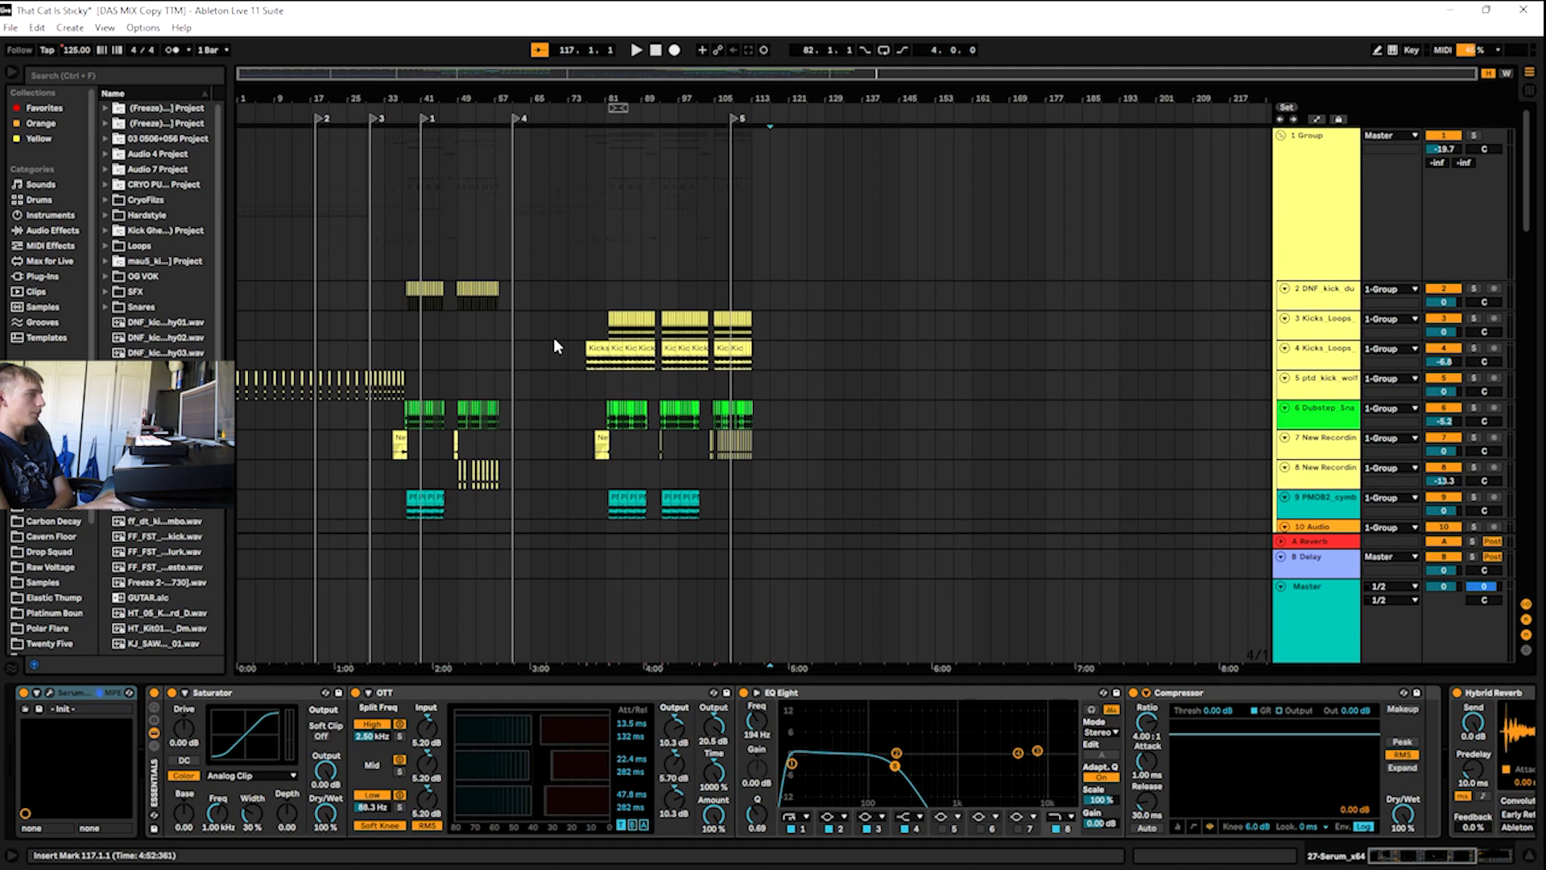
scroll(554, 339, "down", 10)
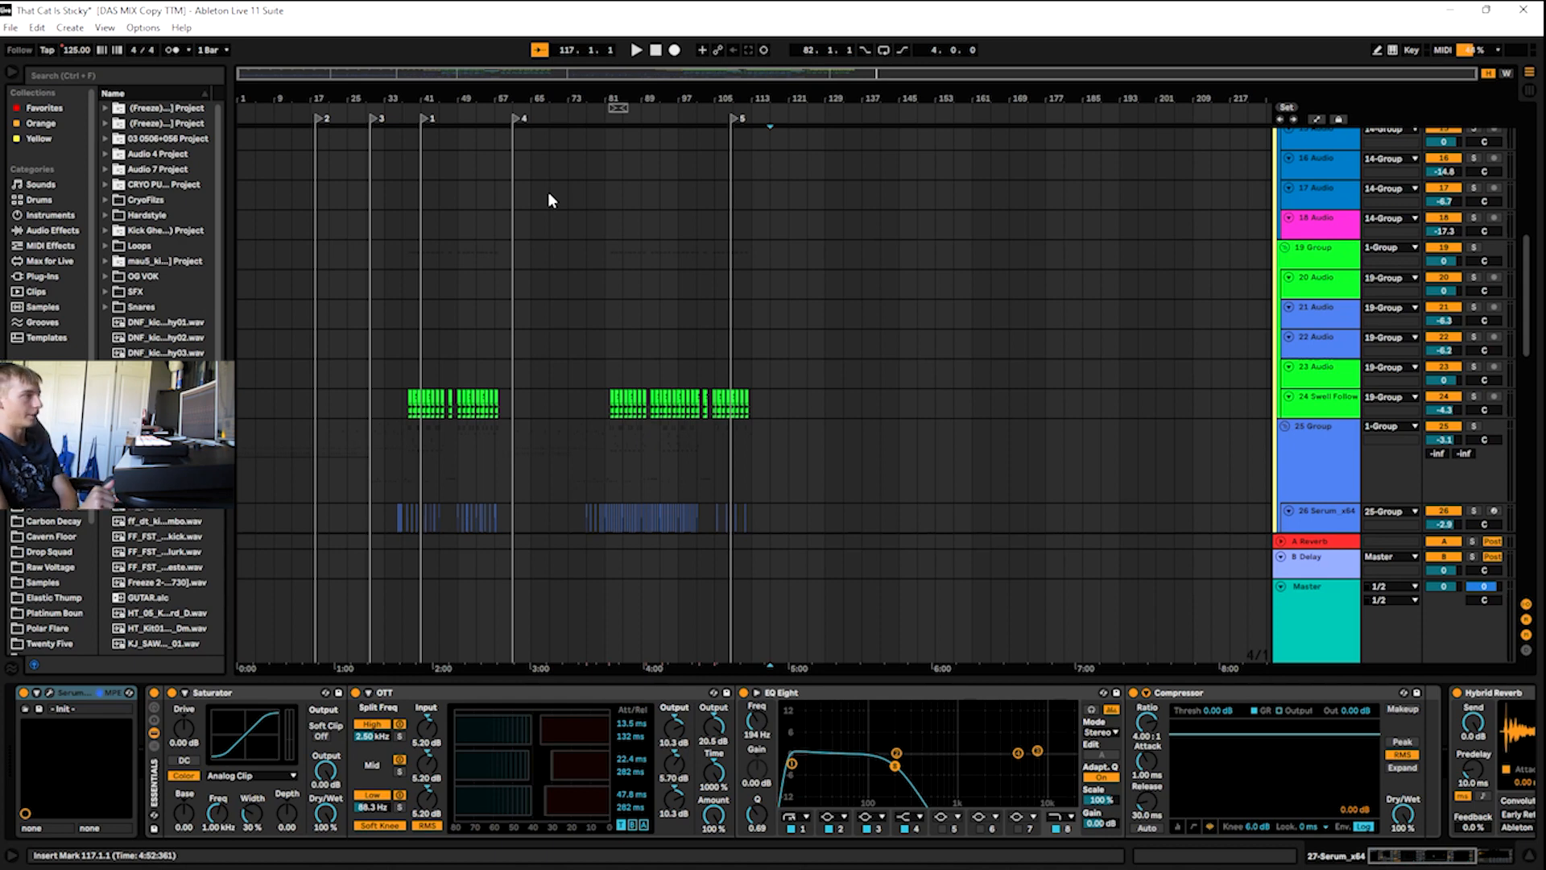
scroll(548, 196, "down", 8)
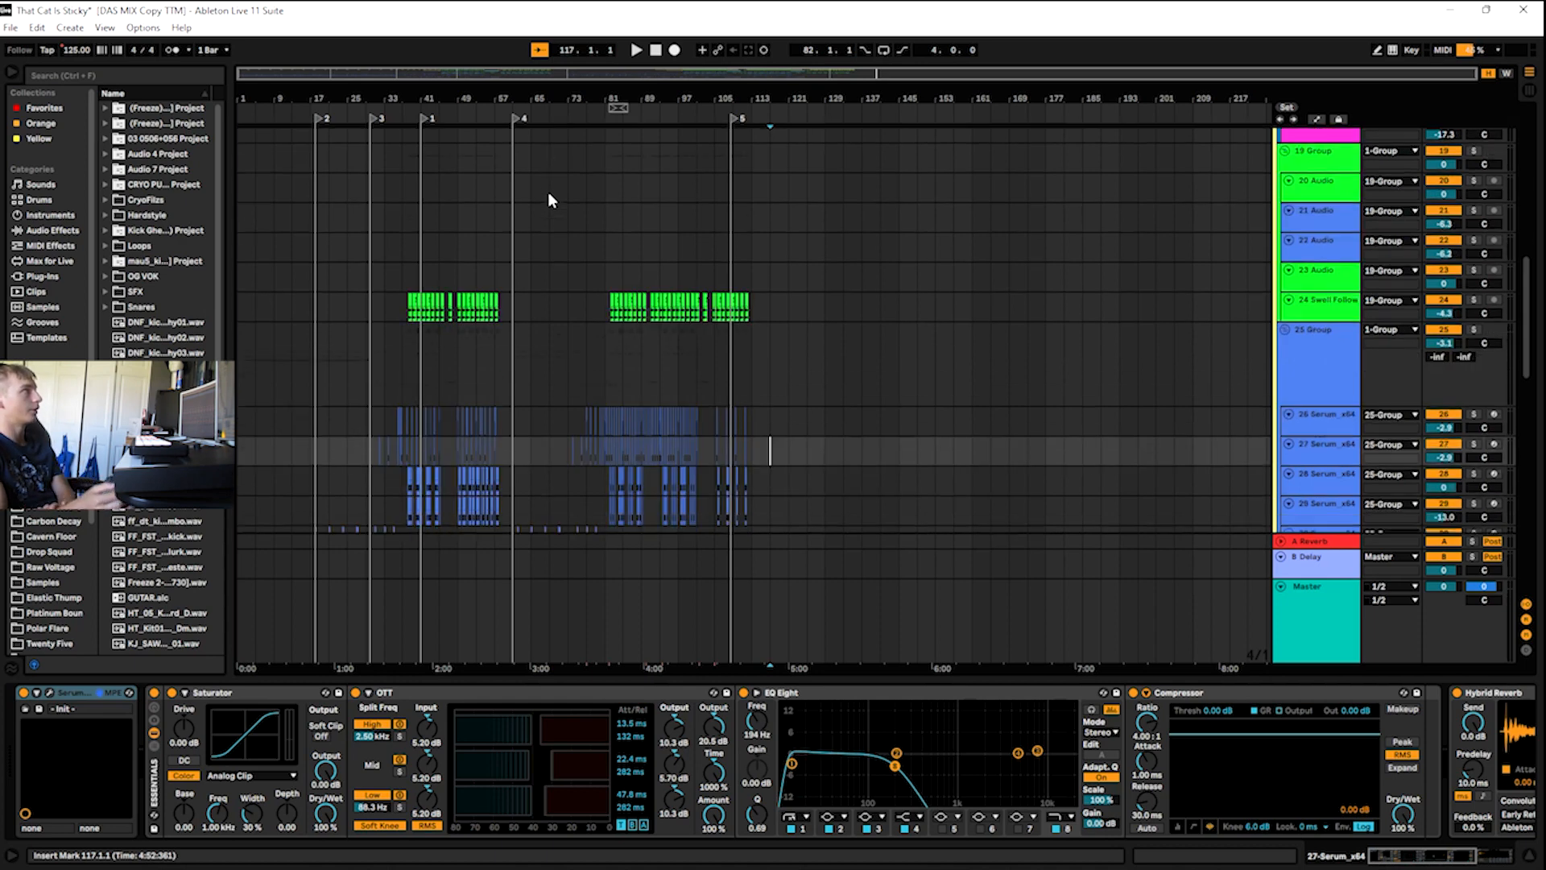